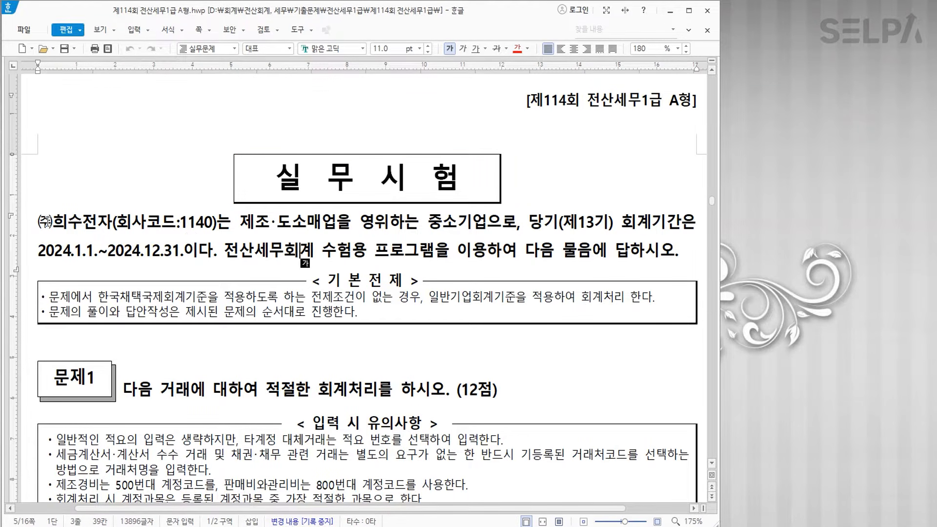
- Colour the company name with code 1140 and the end date 2024.12.31 red
{"action": "left_click_drag", "start_coordinate": [37, 222], "coordinate": [215, 229]}
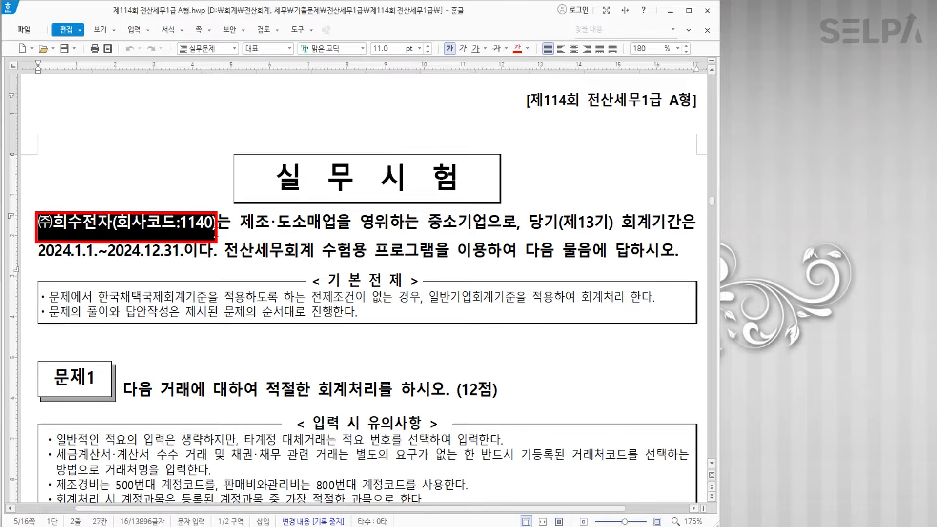
{"action": "left_click", "coordinate": [517, 48]}
{"action": "mouse_move", "coordinate": [108, 250]}
{"action": "left_mouse_down"}
{"action": "mouse_move", "coordinate": [198, 255]}
{"action": "mouse_move", "coordinate": [178, 256]}
{"action": "left_mouse_up"}
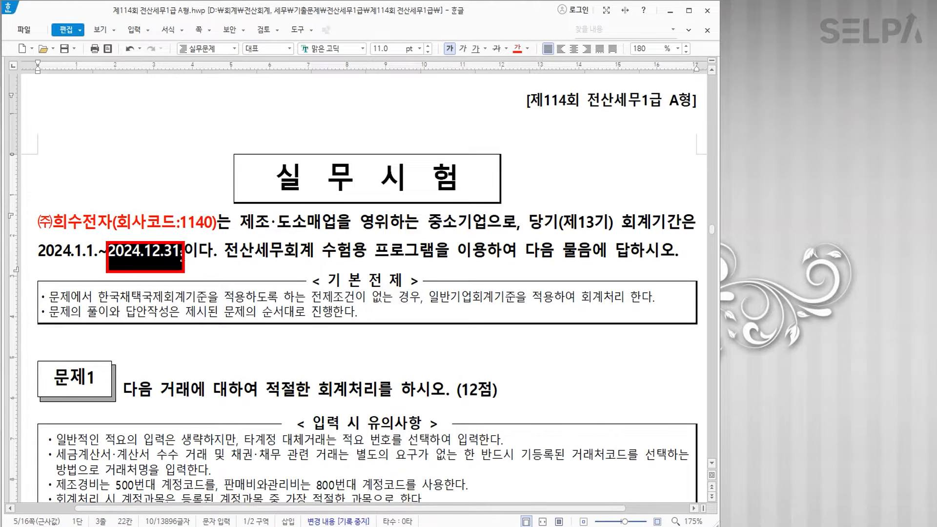
{"action": "left_click", "coordinate": [517, 49]}
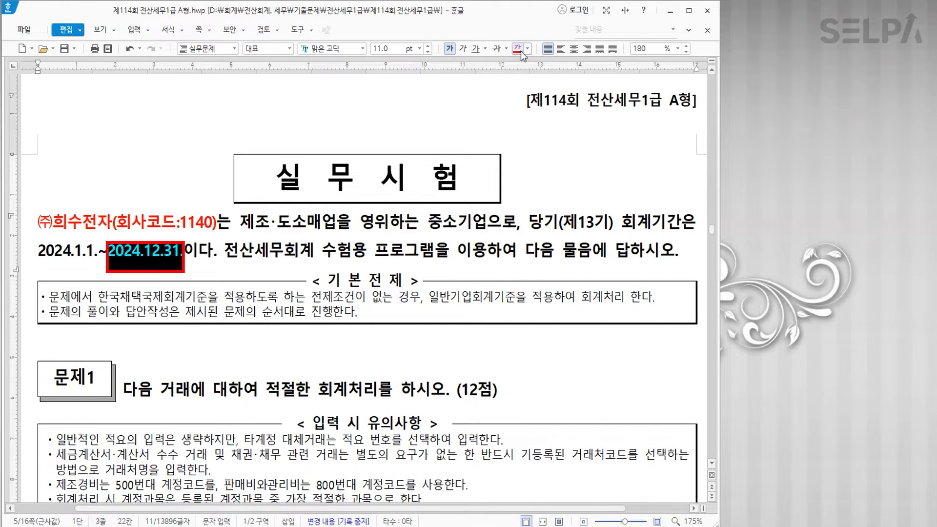
- Scroll the exam paper to question [1], the July 6 gift-purchase e-tax invoice
{"action": "key", "text": "alt+Tab"}
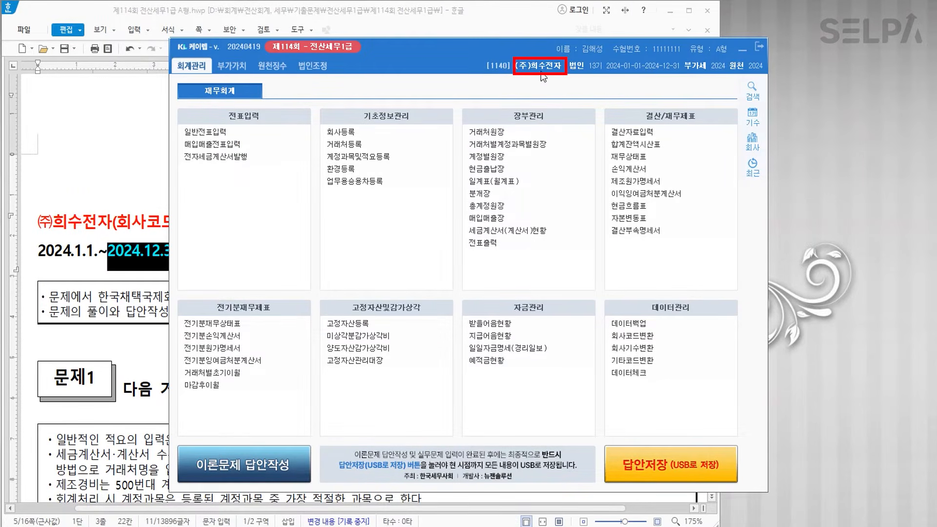
{"action": "left_click", "coordinate": [141, 242]}
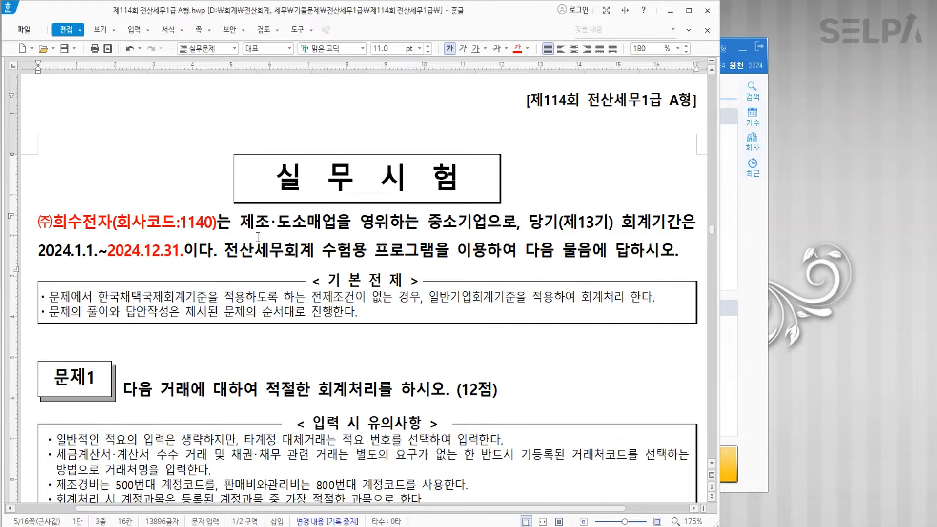
{"action": "scroll", "coordinate": [393, 267], "scroll_direction": "down", "scroll_amount": 5}
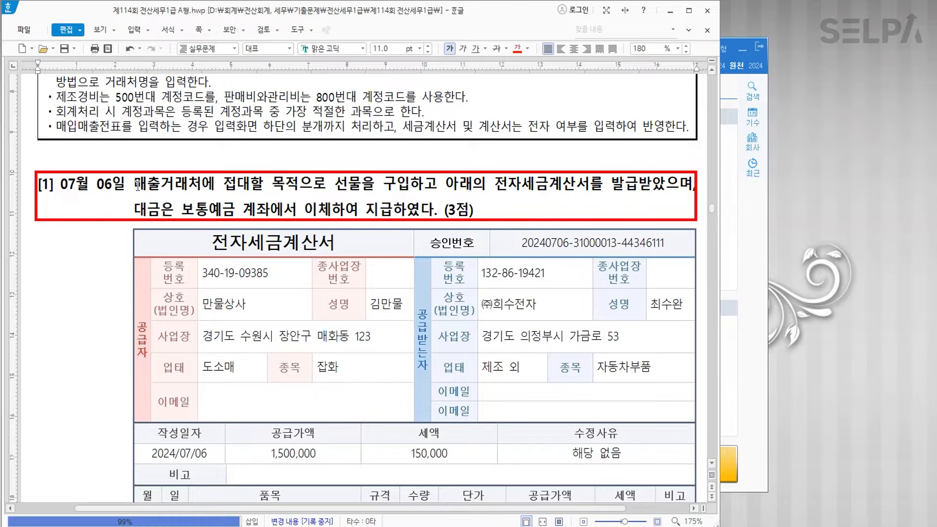
- Colour 매출거래처에 접대할 목적 red in question [1], then bring KcLep's main menu forward
{"action": "left_click_drag", "start_coordinate": [174, 186], "coordinate": [299, 192]}
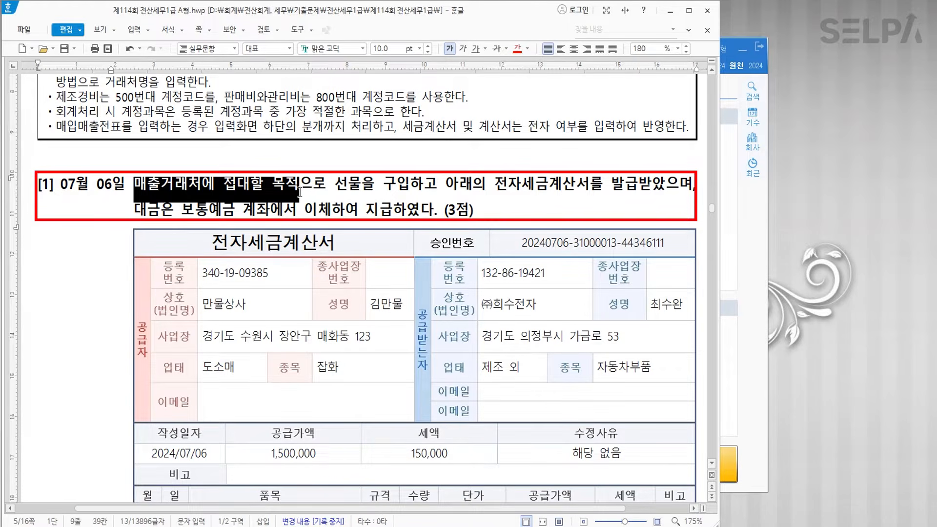
{"action": "left_click", "coordinate": [518, 49]}
{"action": "left_click", "coordinate": [742, 225]}
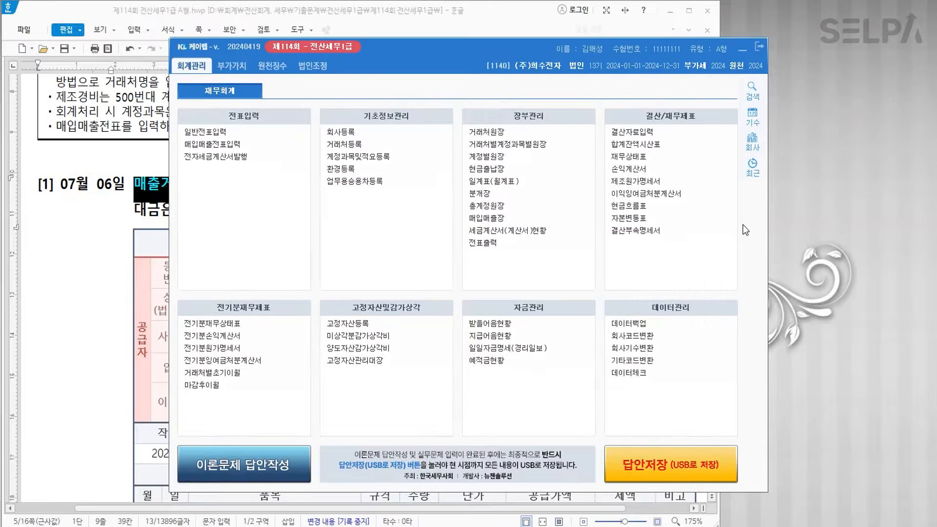
- Open 매입매출전표입력 and start a 07/06 entry of type 54 불공
{"action": "left_click", "coordinate": [248, 145]}
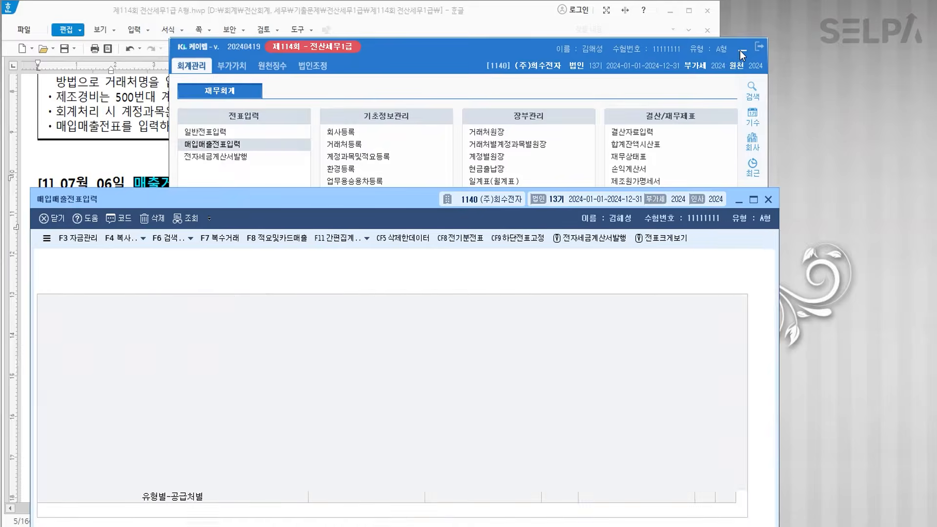
{"action": "left_click", "coordinate": [740, 51]}
{"action": "left_click_drag", "start_coordinate": [347, 202], "coordinate": [460, 59]}
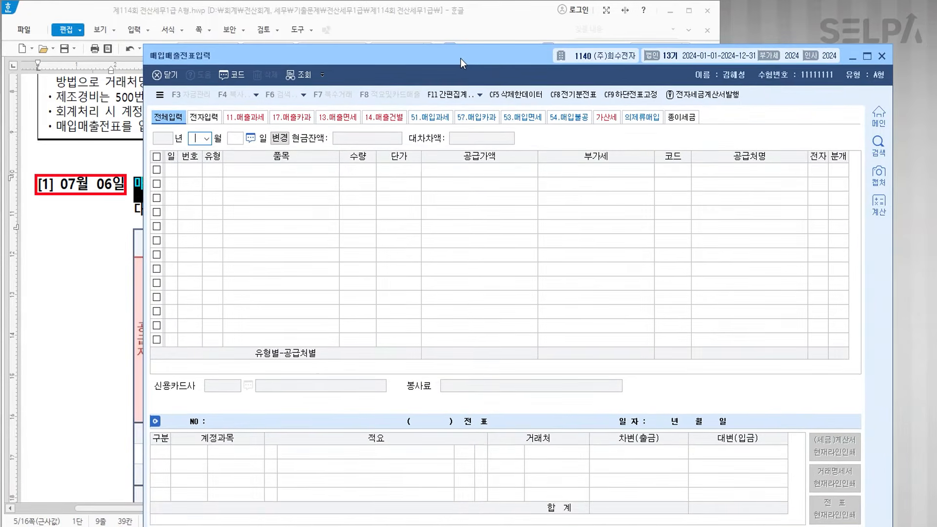
{"action": "type", "text": "7"}
{"action": "key", "text": "Return"}
{"action": "type", "text": "6"}
{"action": "key", "text": "Return"}
{"action": "key", "text": "Return"}
{"action": "type", "text": "54"}
{"action": "key", "text": "Return"}
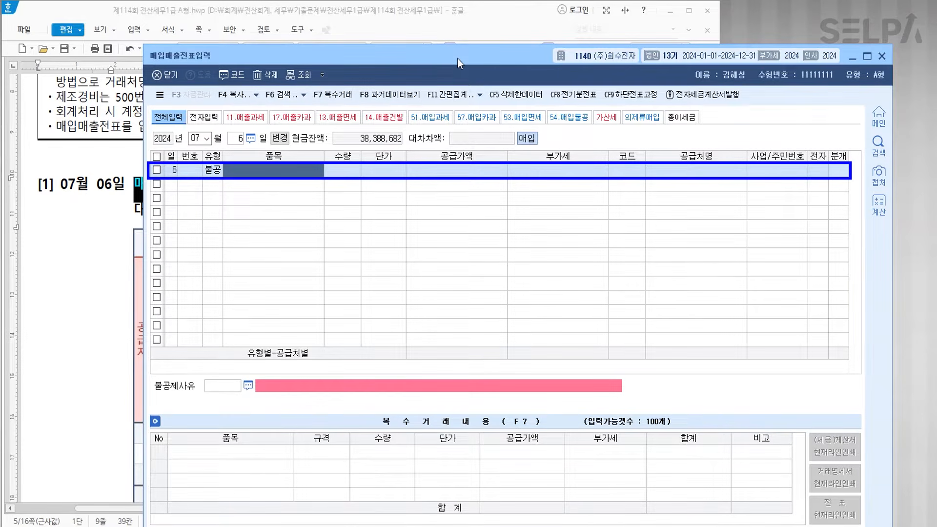
- Enter item 선물, supply amount 1,500,000, supplier 만물상사, electronic invoice
{"action": "type", "text": "선물"}
{"action": "key", "text": "Return"}
{"action": "key", "text": "Return"}
{"action": "key", "text": "Return"}
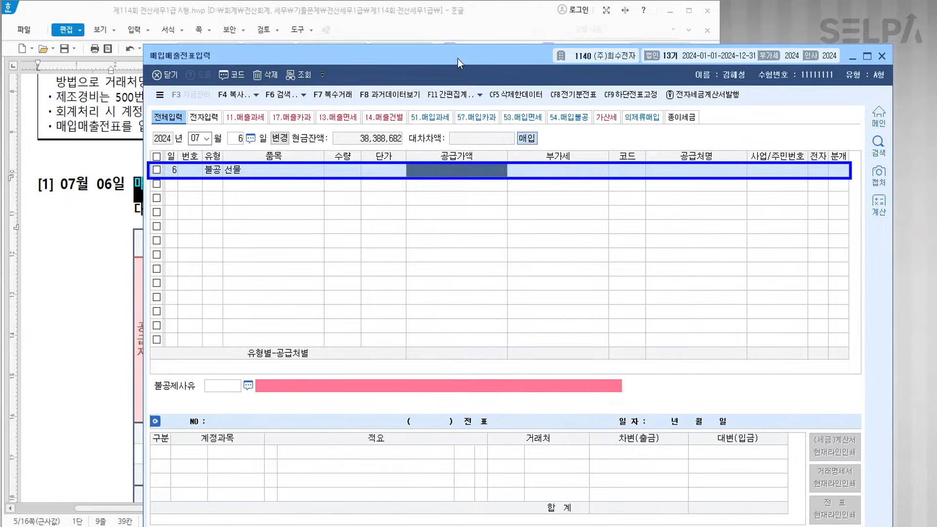
{"action": "type", "text": "1500000"}
{"action": "key", "text": "Return"}
{"action": "key", "text": "Return"}
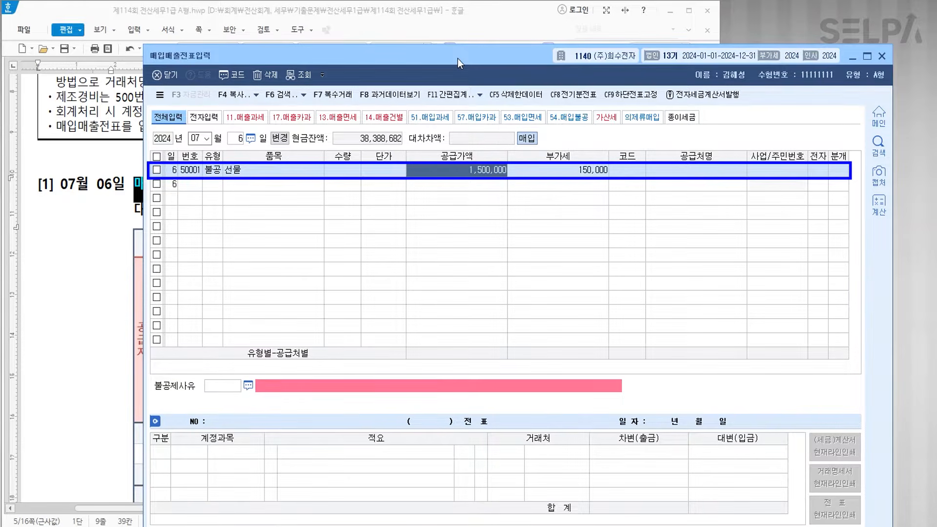
{"action": "type", "text": "만물"}
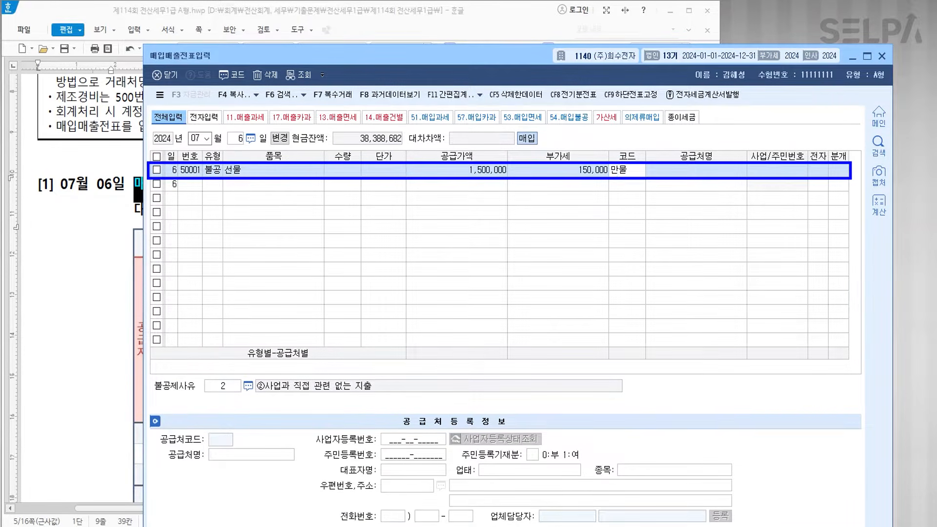
{"action": "key", "text": "Return"}
{"action": "key", "text": "Return"}
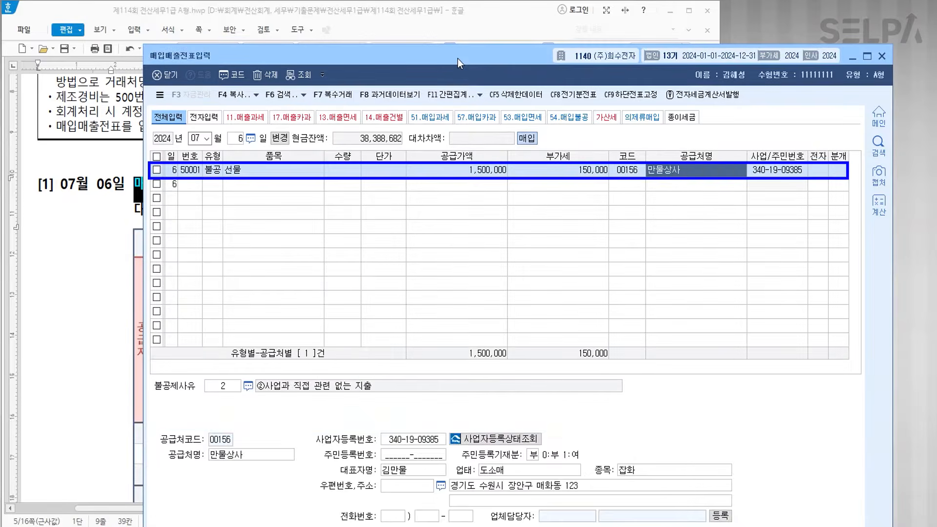
{"action": "key", "text": "1"}
{"action": "key", "text": "Return"}
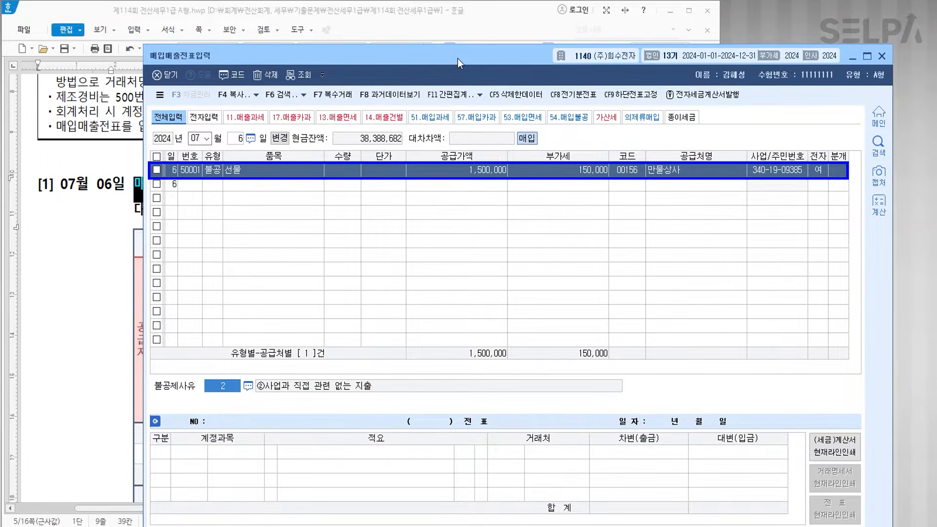
- Set 불공제사유 4 and journalize 813 기업업무추진비 against 103 보통예금
{"action": "key", "text": "F2"}
{"action": "key", "text": "Down"}
{"action": "key", "text": "Down"}
{"action": "key", "text": "Down"}
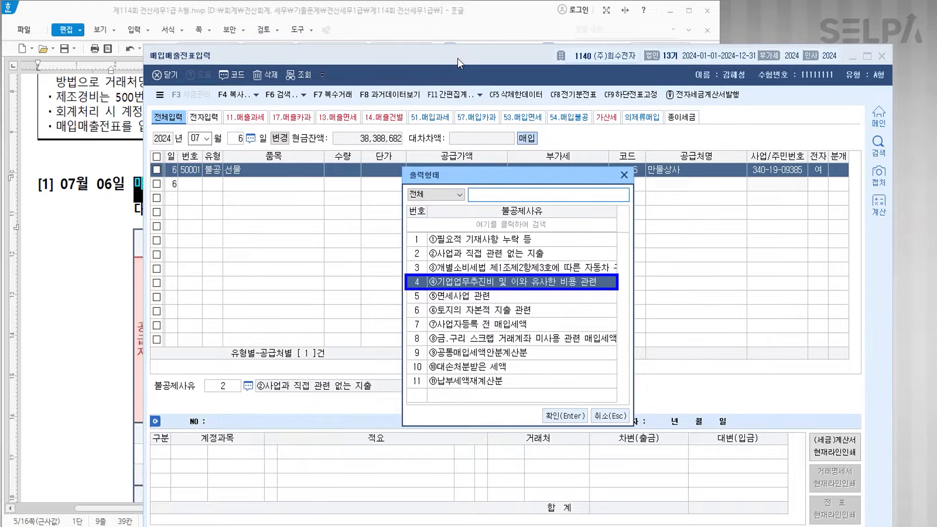
{"action": "key", "text": "Return"}
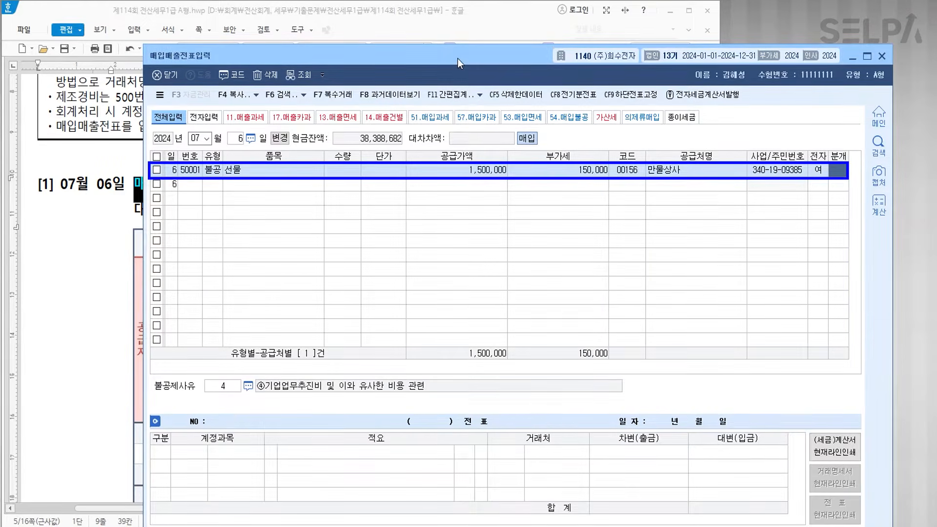
{"action": "type", "text": "3813"}
{"action": "key", "text": "Return"}
{"action": "key", "text": "Return"}
{"action": "key", "text": "Return"}
{"action": "type", "text": "4"}
{"action": "key", "text": "Return"}
{"action": "type", "text": "103"}
{"action": "key", "text": "Return"}
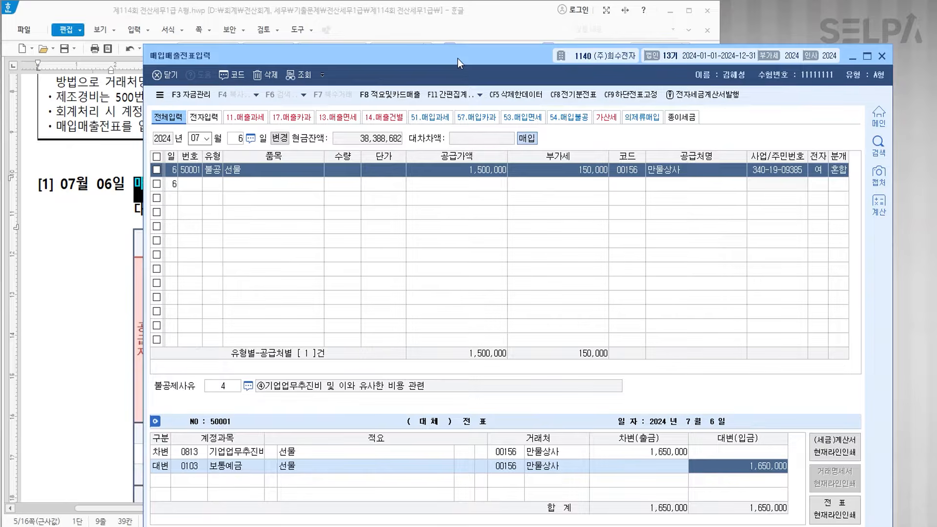
{"action": "key", "text": "Return"}
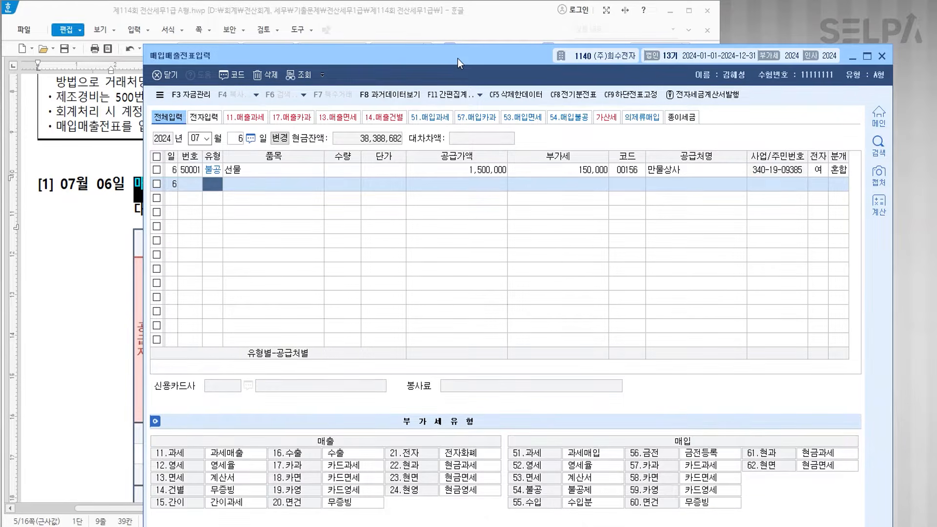
- Move the exam paper to question [2] and colour ㈜대성의 외상매입금 red
{"action": "left_click", "coordinate": [96, 255]}
{"action": "scroll", "coordinate": [355, 212], "scroll_direction": "down", "scroll_amount": 10}
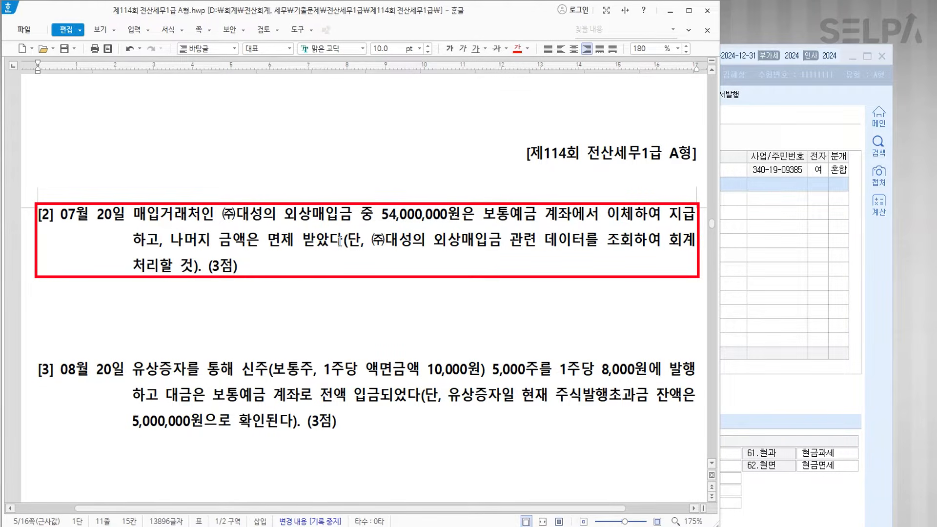
{"action": "left_click_drag", "start_coordinate": [223, 213], "coordinate": [353, 215]}
{"action": "left_click", "coordinate": [516, 48]}
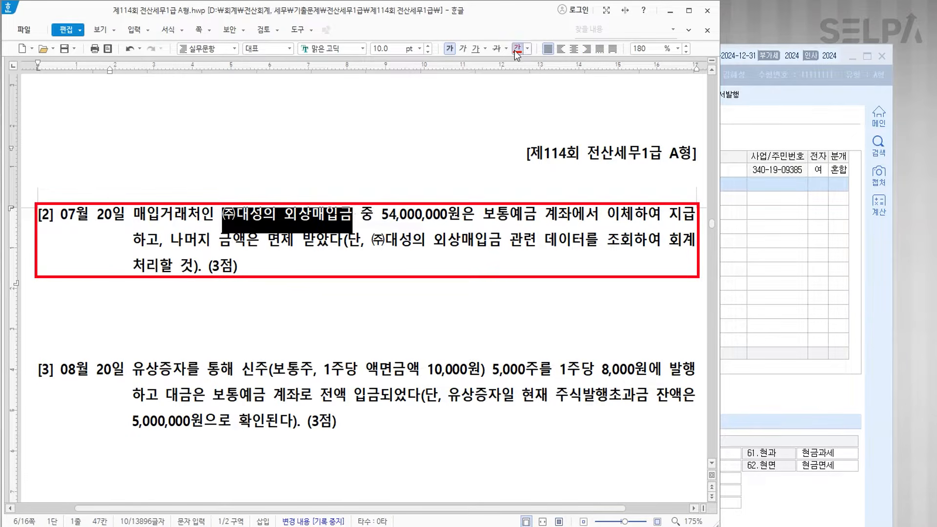
{"action": "left_click", "coordinate": [742, 262]}
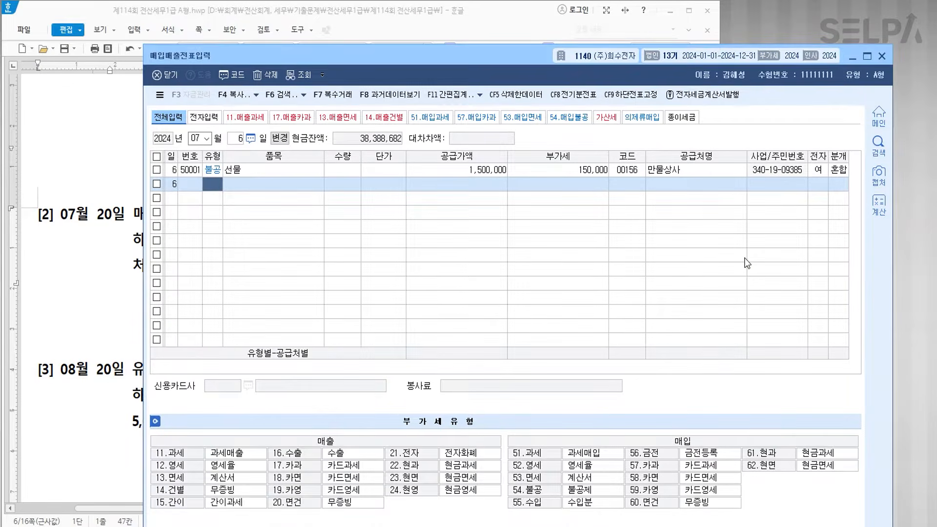
{"action": "key", "text": "ctrl+Return"}
{"action": "type", "text": "ㄱㄹㅊ"}
{"action": "key", "text": "Return"}
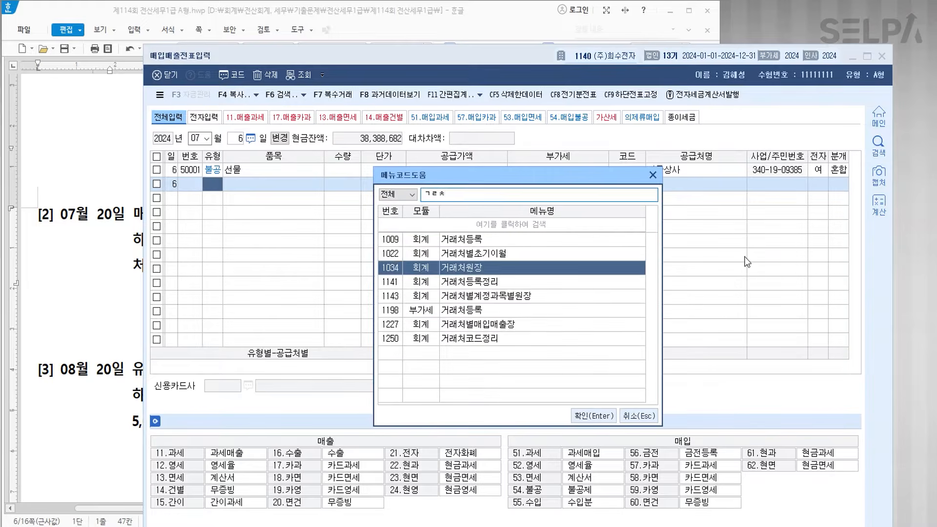
{"action": "key", "text": "Return"}
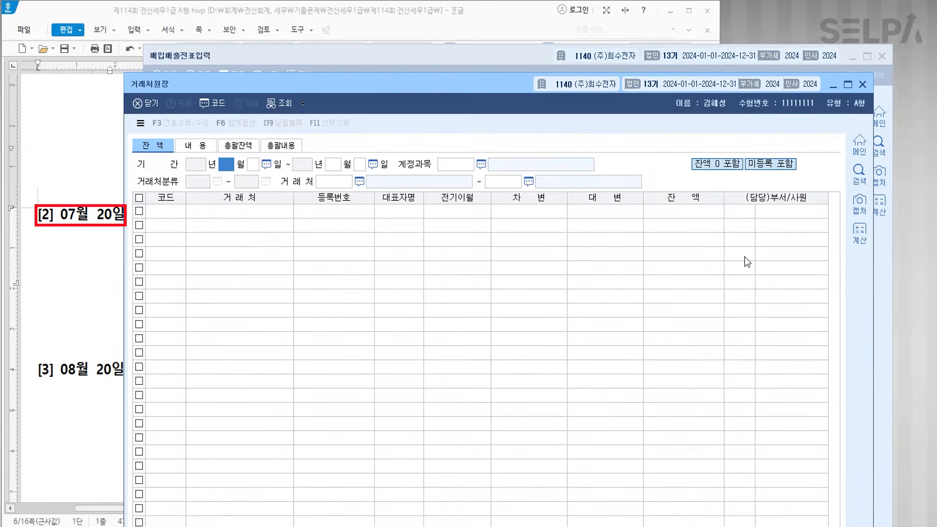
{"action": "type", "text": "7"}
{"action": "key", "text": "Return"}
{"action": "type", "text": "20"}
{"action": "key", "text": "Return"}
{"action": "type", "text": "7"}
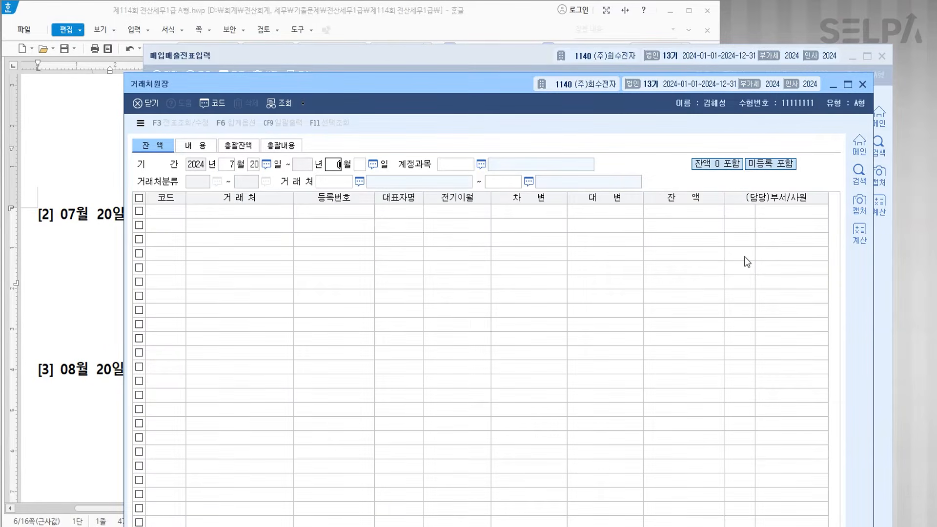
{"action": "key", "text": "Return"}
{"action": "type", "text": "20"}
{"action": "type", "text": "251"}
{"action": "key", "text": "Return"}
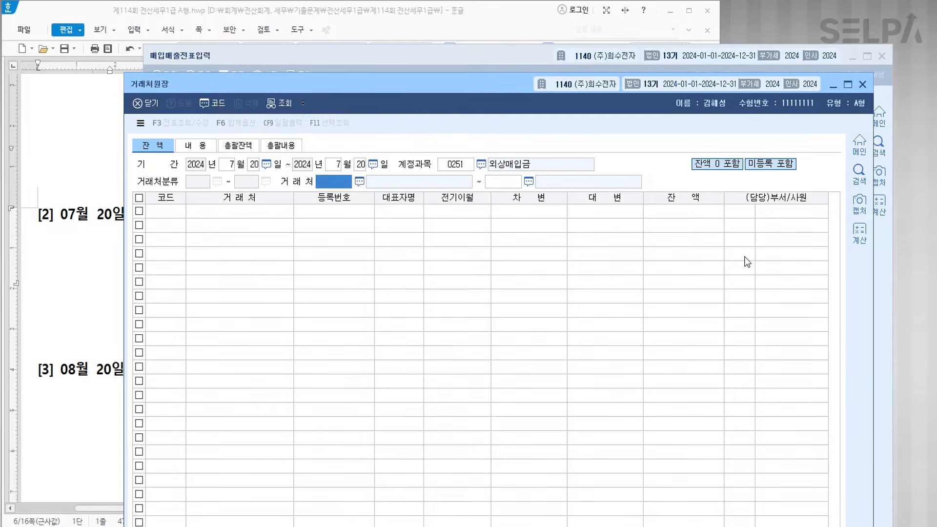
{"action": "key", "text": "Return"}
{"action": "key", "text": "Return"}
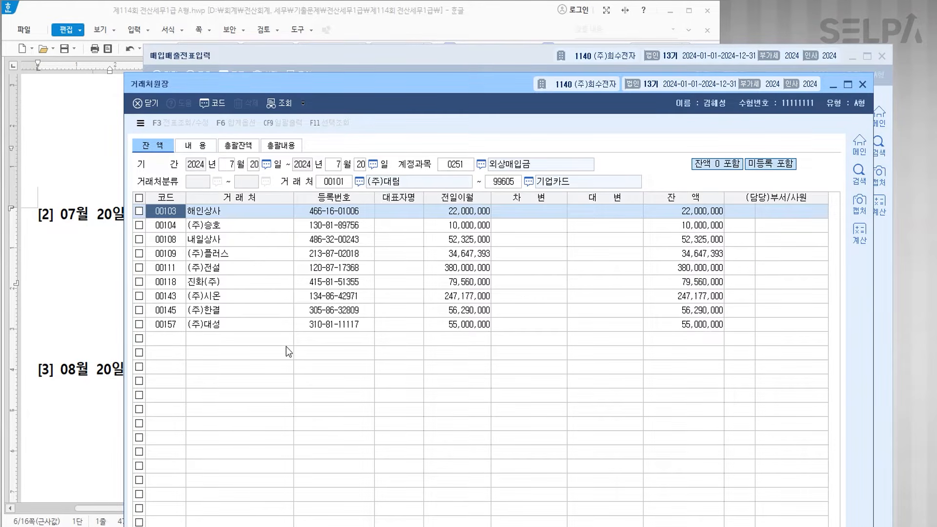
{"action": "left_click", "coordinate": [226, 325]}
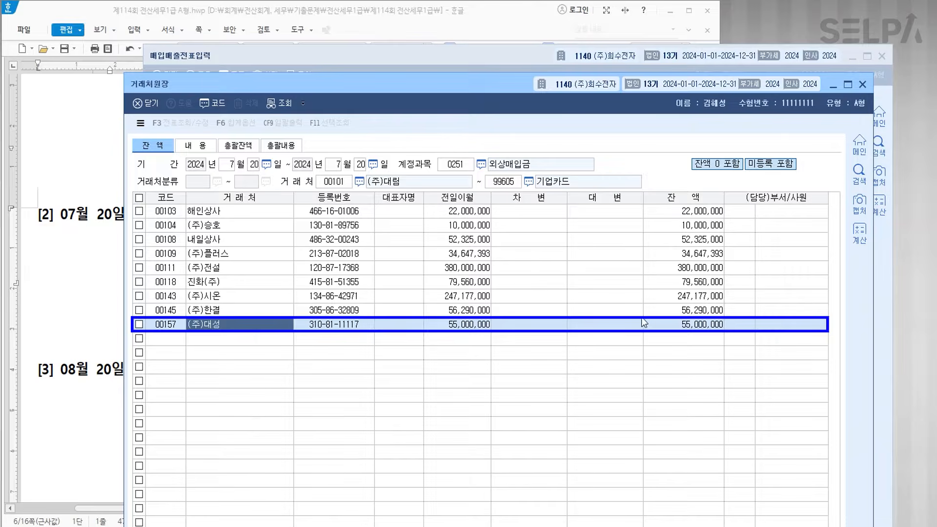
{"action": "left_click", "coordinate": [685, 326]}
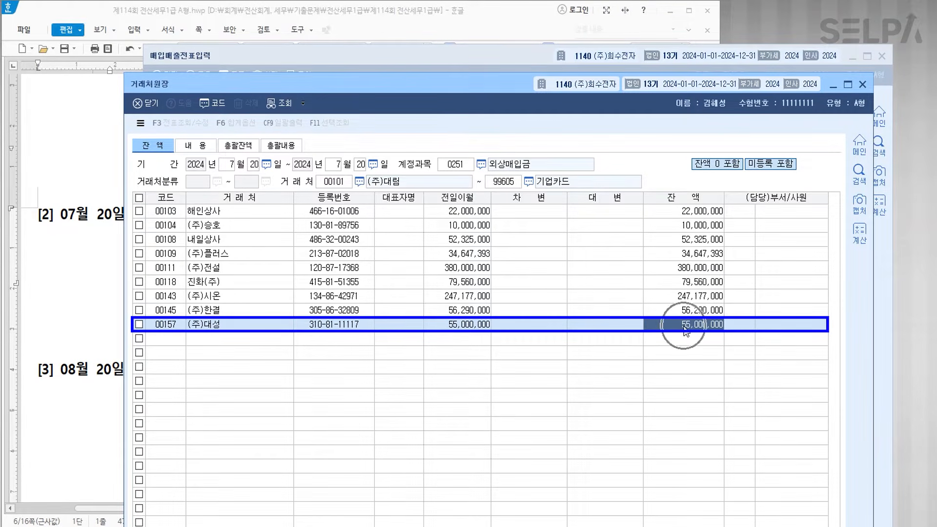
{"action": "key", "text": "Escape"}
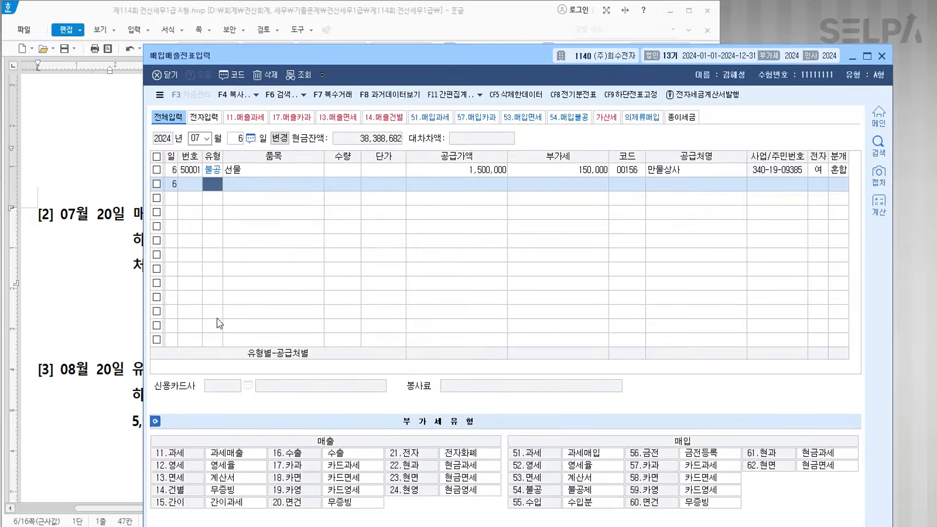
- Colour the word 면제 in question [2] red
{"action": "left_click", "coordinate": [123, 267]}
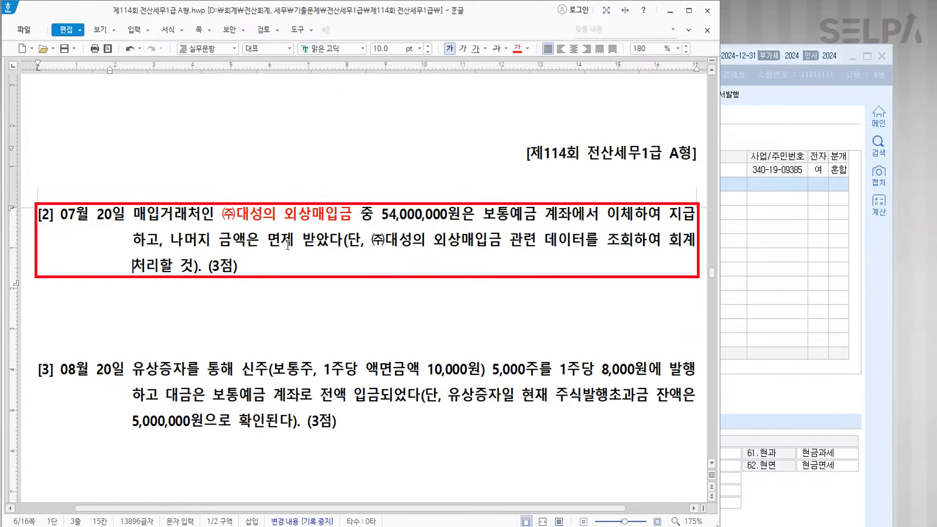
{"action": "double_click", "coordinate": [270, 241]}
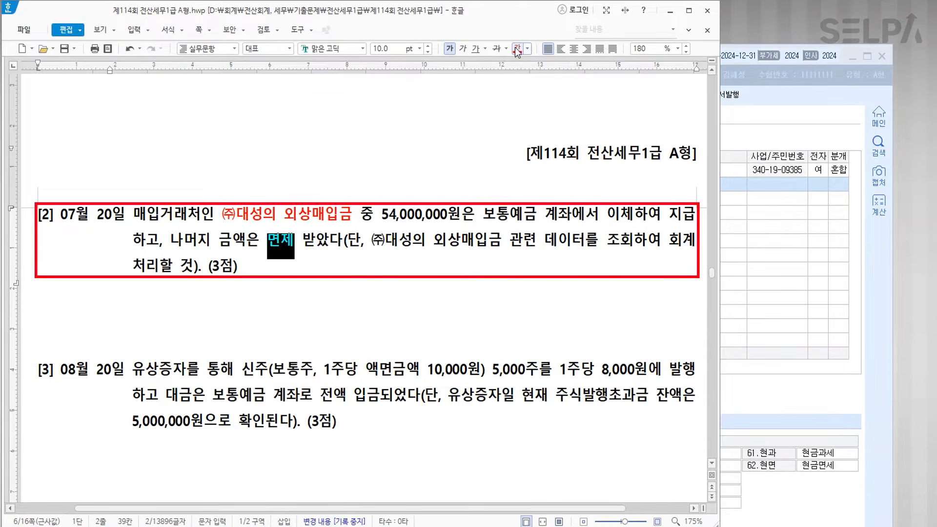
{"action": "left_click", "coordinate": [783, 320]}
- Open 일반전표입력 via the 'ㅇㅂ' menu search and set the date to 07/20
{"action": "key", "text": "ctrl+Return"}
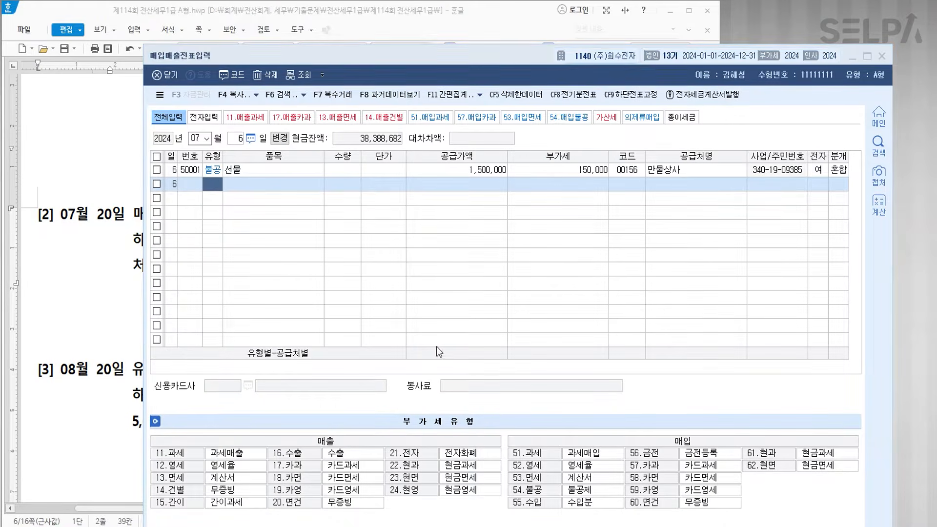
{"action": "type", "text": "ㅇㅂ"}
{"action": "key", "text": "Return"}
{"action": "key", "text": "Return"}
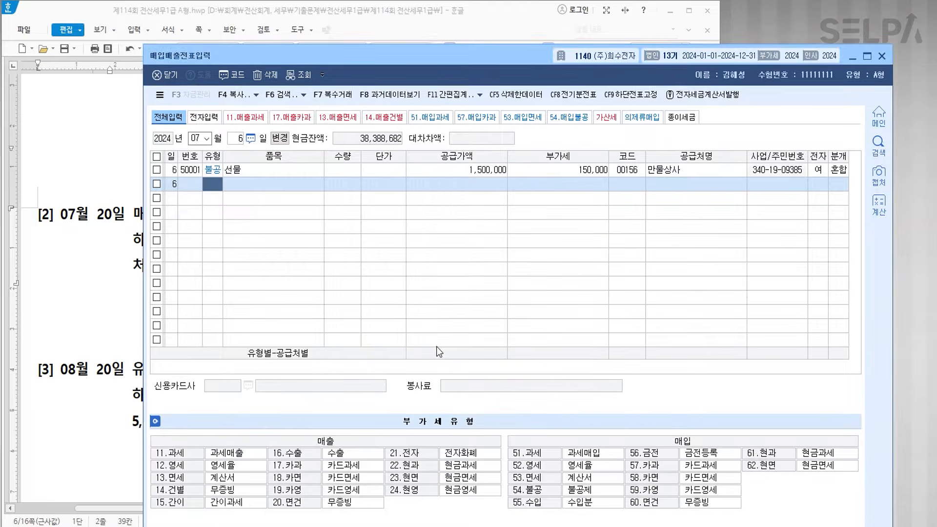
{"action": "type", "text": "0720"}
{"action": "key", "text": "Return"}
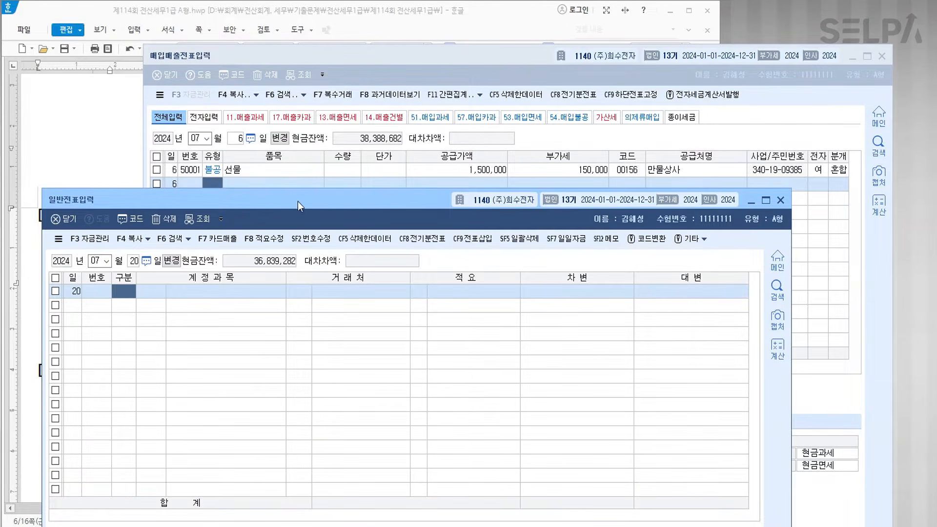
- Debit 0251 외상매입금 for (주)대성 with 55,000,000
{"action": "left_click_drag", "start_coordinate": [364, 199], "coordinate": [424, 48]}
{"action": "type", "text": "3"}
{"action": "key", "text": "Return"}
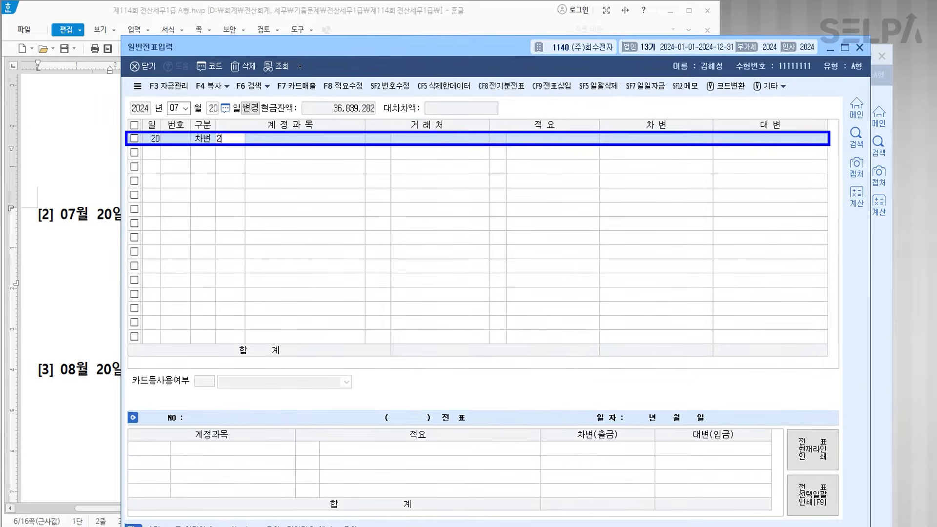
{"action": "type", "text": "251"}
{"action": "key", "text": "Return"}
{"action": "type", "text": "대성"}
{"action": "key", "text": "Return"}
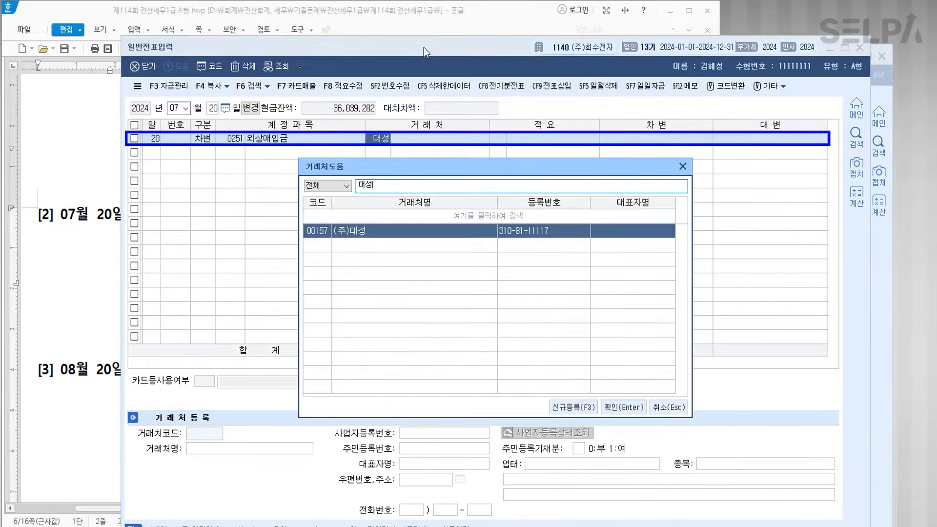
{"action": "key", "text": "Return"}
{"action": "key", "text": "Return"}
{"action": "type", "text": "55000000"}
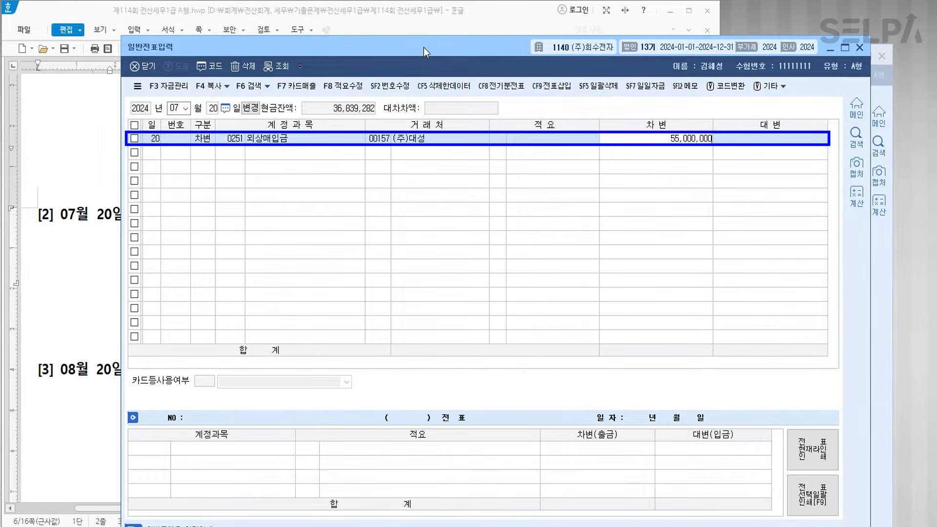
{"action": "key", "text": "Return"}
- Credit 0103 보통예금 with 54,000,000
{"action": "type", "text": "4"}
{"action": "key", "text": "Return"}
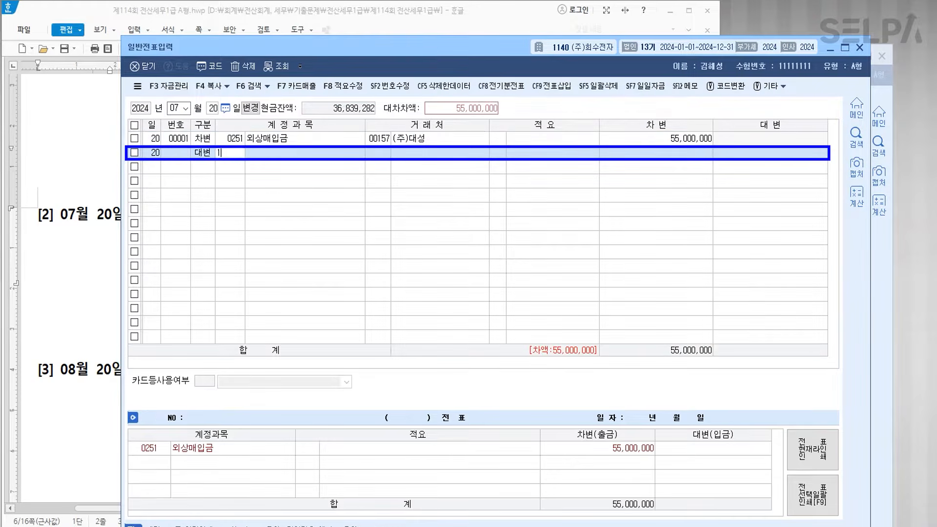
{"action": "type", "text": "103"}
{"action": "key", "text": "Return"}
{"action": "key", "text": "Return"}
- Add a third credit line to 0918 채무면제이익 for the remaining 1,000,000
{"action": "key", "text": "Return"}
{"action": "type", "text": "54000000"}
{"action": "key", "text": "Return"}
{"action": "type", "text": "4"}
{"action": "key", "text": "Return"}
{"action": "type", "text": "채무"}
{"action": "key", "text": "Return"}
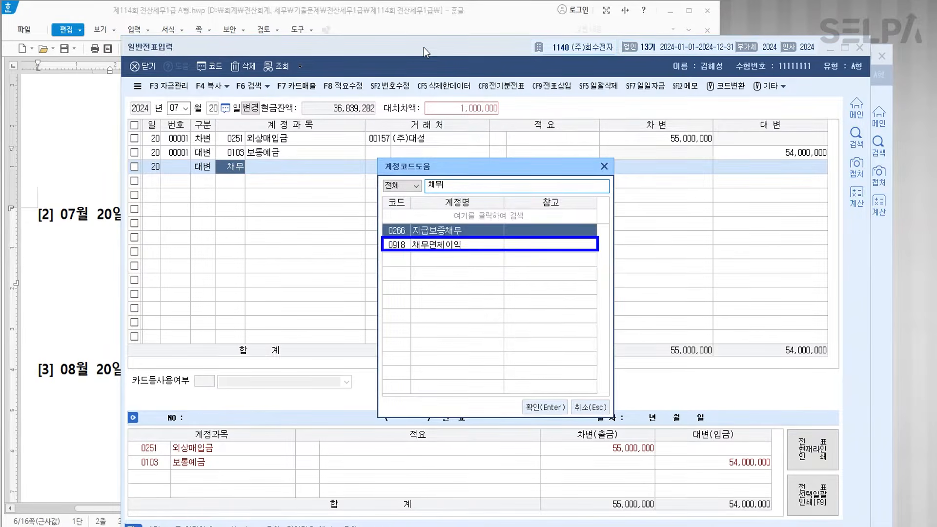
{"action": "key", "text": "Return"}
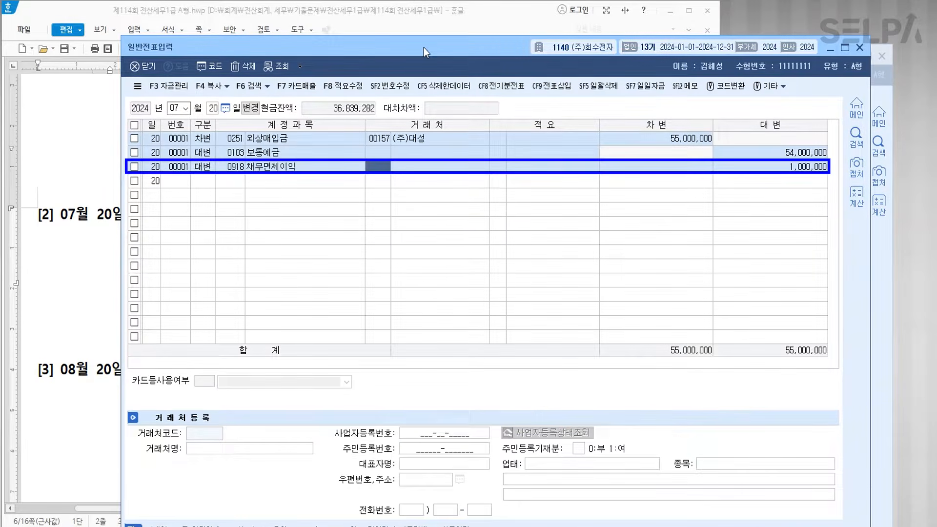
{"action": "key", "text": "Return"}
{"action": "key", "text": "Return"}
{"action": "key", "text": "Return"}
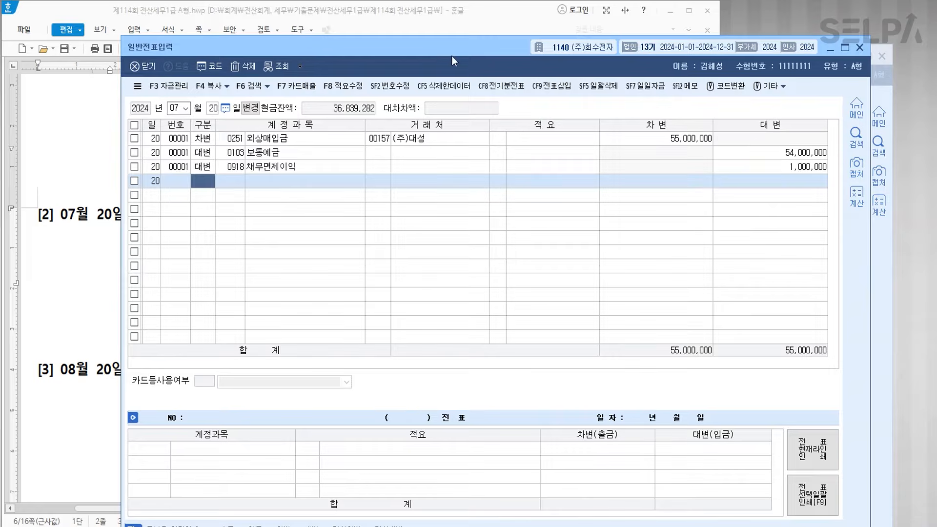
{"action": "left_click", "coordinate": [102, 228]}
- In question [3], colour 유상증자 and 보통예금 계좌로 전액 입금 red
{"action": "scroll", "coordinate": [279, 238], "scroll_direction": "down", "scroll_amount": 3}
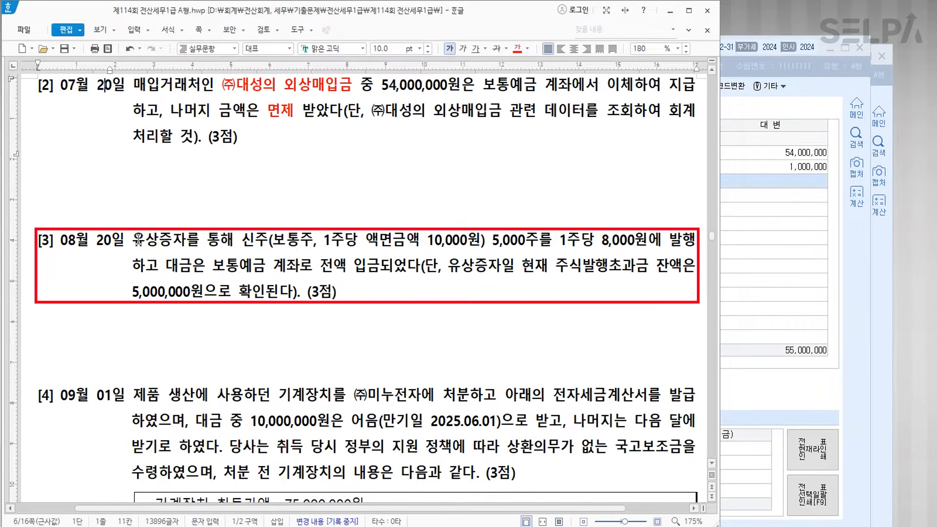
{"action": "left_click_drag", "start_coordinate": [135, 239], "coordinate": [185, 244]}
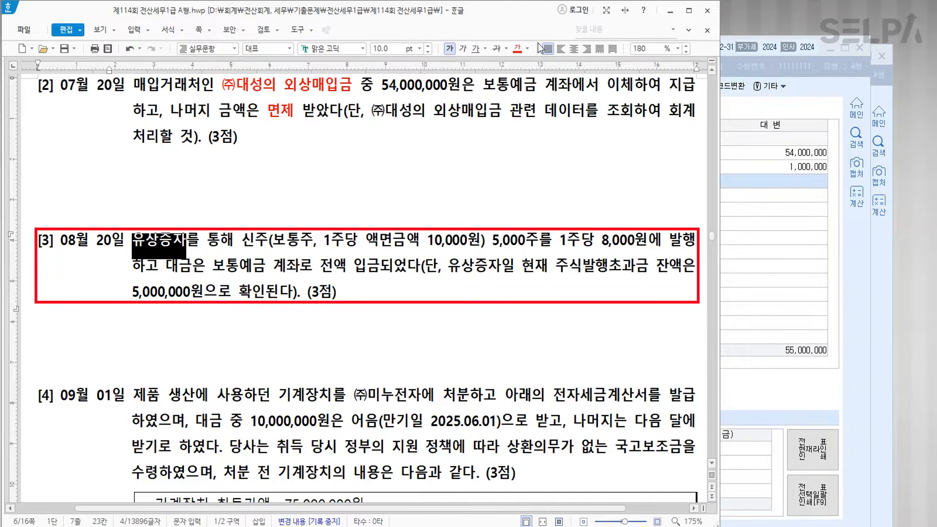
{"action": "left_click", "coordinate": [522, 51]}
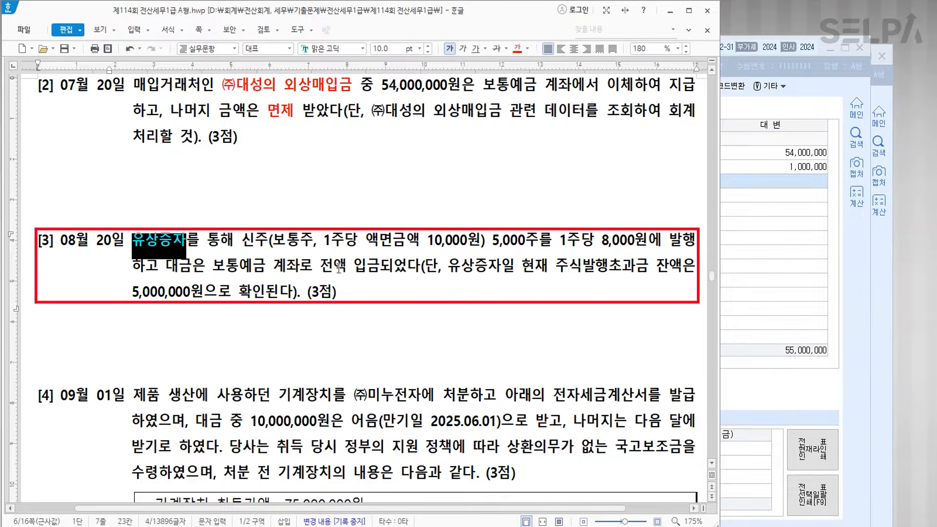
{"action": "left_click_drag", "start_coordinate": [212, 268], "coordinate": [383, 266]}
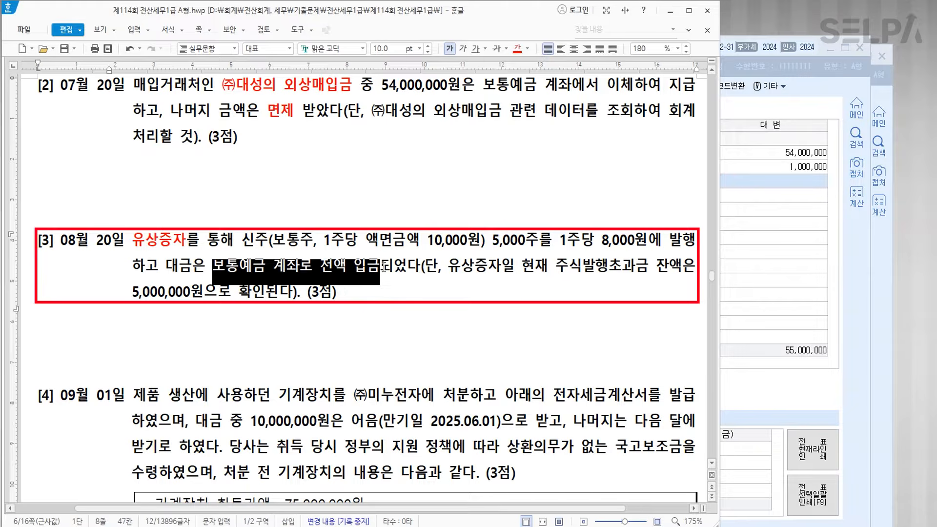
{"action": "left_click", "coordinate": [517, 49]}
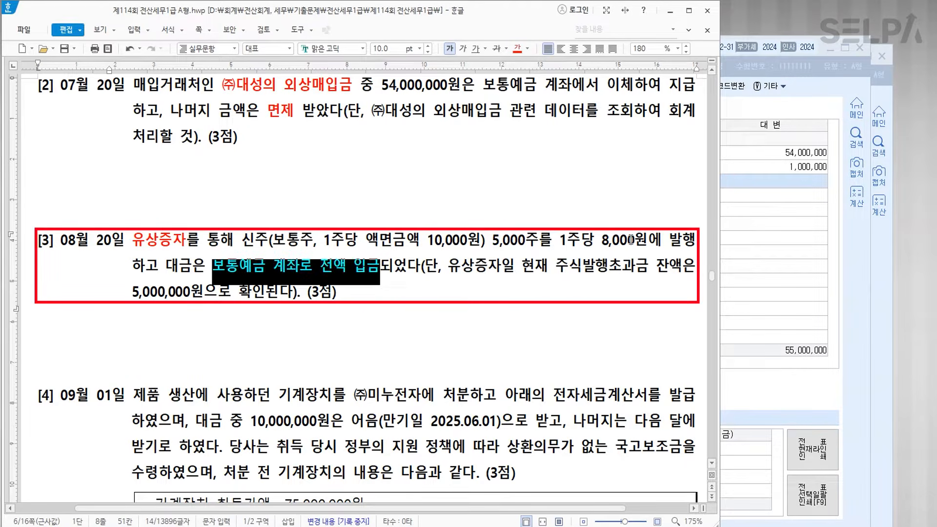
- Colour the 주식발행초과금 잔액은 5,000,000원으로 확인 phrase blue
{"action": "left_click_drag", "start_coordinate": [556, 266], "coordinate": [266, 300]}
{"action": "left_click", "coordinate": [527, 49]}
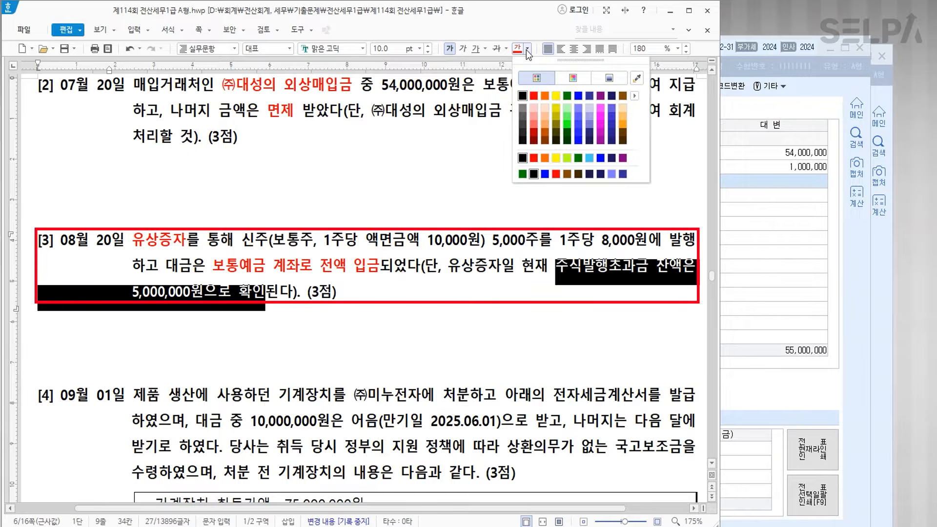
{"action": "left_click", "coordinate": [584, 100]}
{"action": "left_click", "coordinate": [509, 288]}
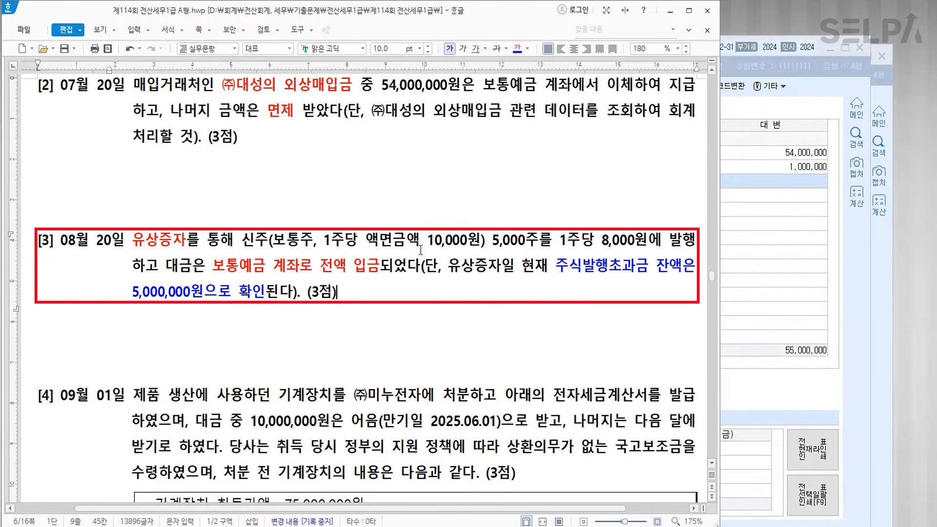
{"action": "key", "text": "ctrl"}
{"action": "key", "text": "ctrl"}
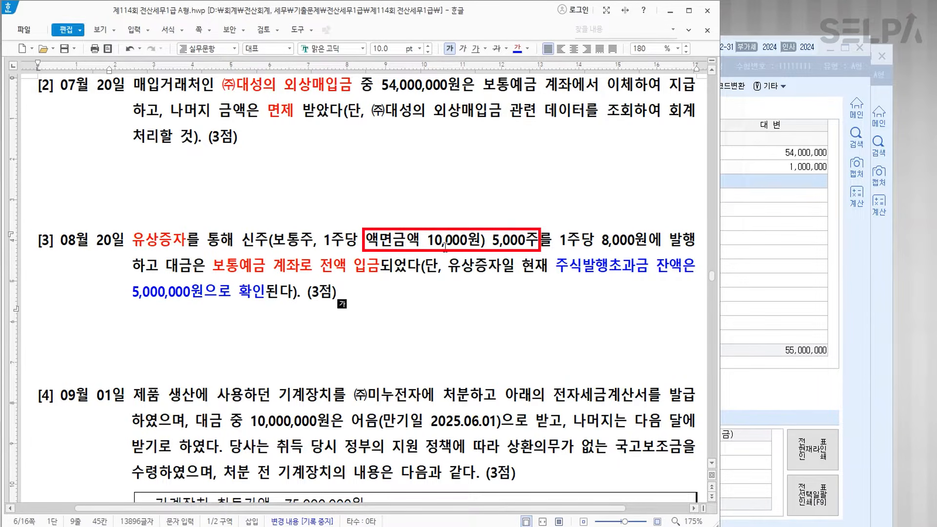
{"action": "left_click", "coordinate": [736, 350]}
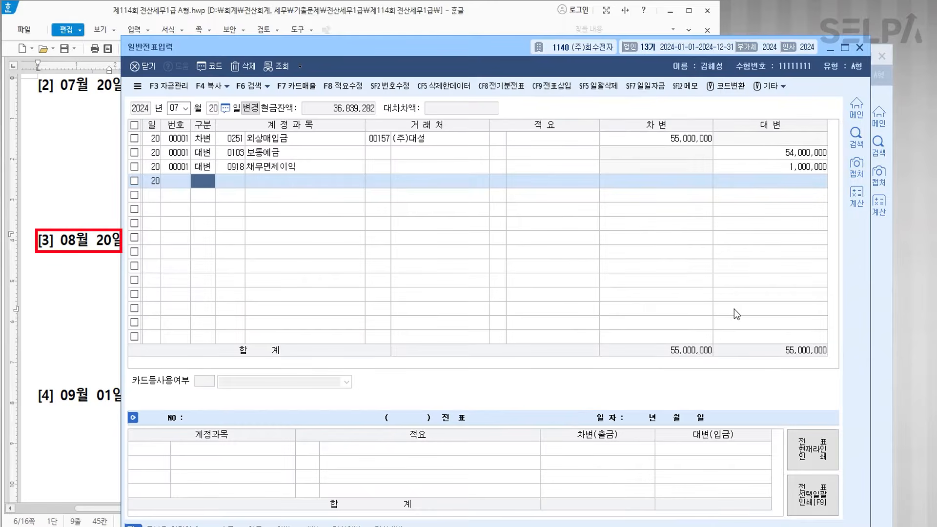
- On the 08/20 voucher, credit 0331 자본금 with 50,000,000
{"action": "key", "text": "Return"}
{"action": "type", "text": "4"}
{"action": "key", "text": "Return"}
{"action": "type", "text": "331"}
{"action": "key", "text": "Return"}
{"action": "key", "text": "Return"}
{"action": "key", "text": "Return"}
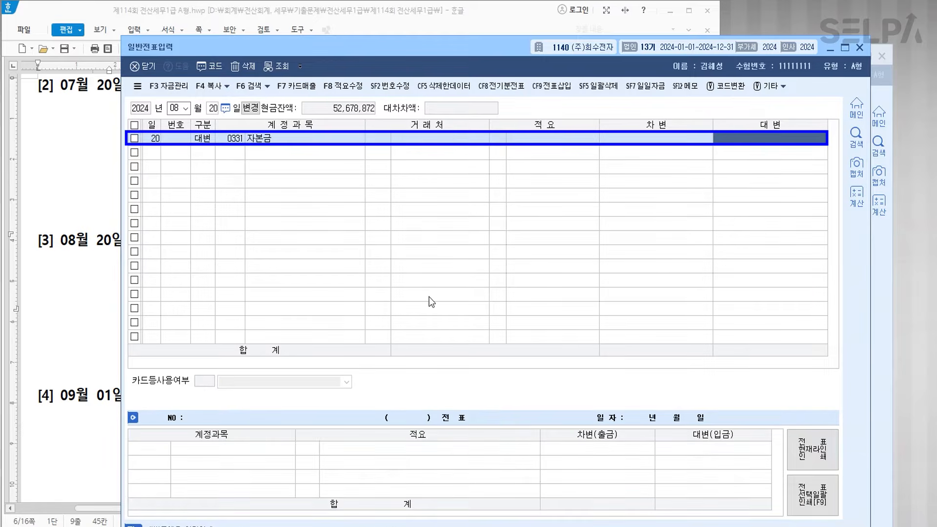
{"action": "type", "text": "50000000"}
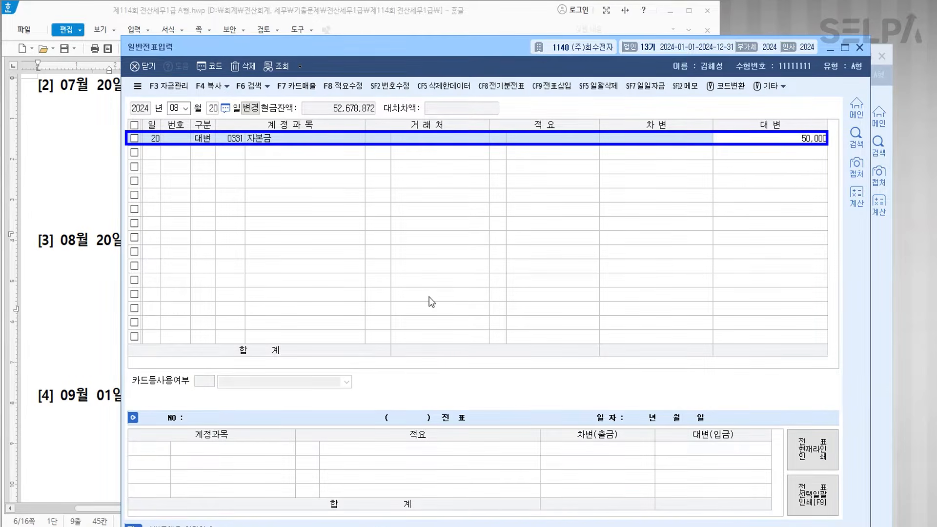
{"action": "key", "text": "Return"}
- Add a 0103 보통예금 debit line after checking the share issue price in the exam
{"action": "key", "text": "Return"}
{"action": "type", "text": "103"}
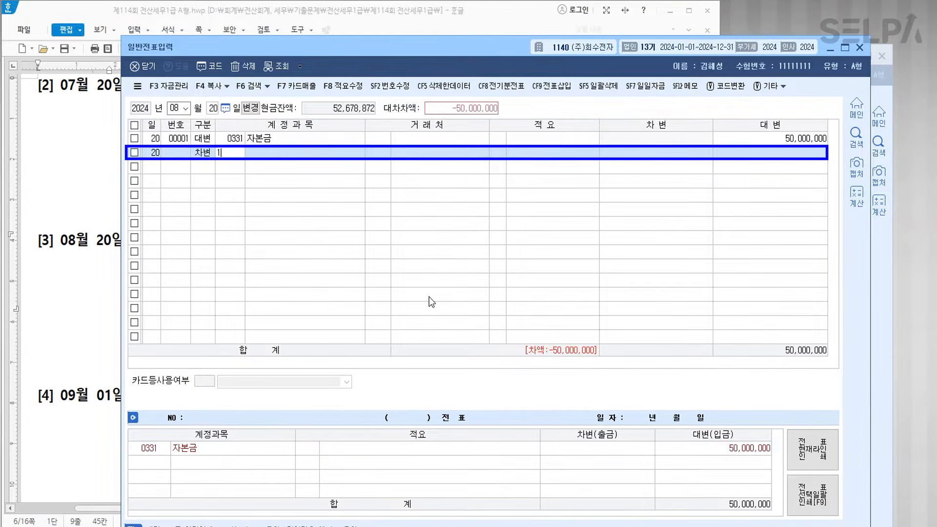
{"action": "key", "text": "Return"}
{"action": "key", "text": "Return"}
{"action": "key", "text": "Return"}
{"action": "key", "text": "Return"}
{"action": "key", "text": "Return"}
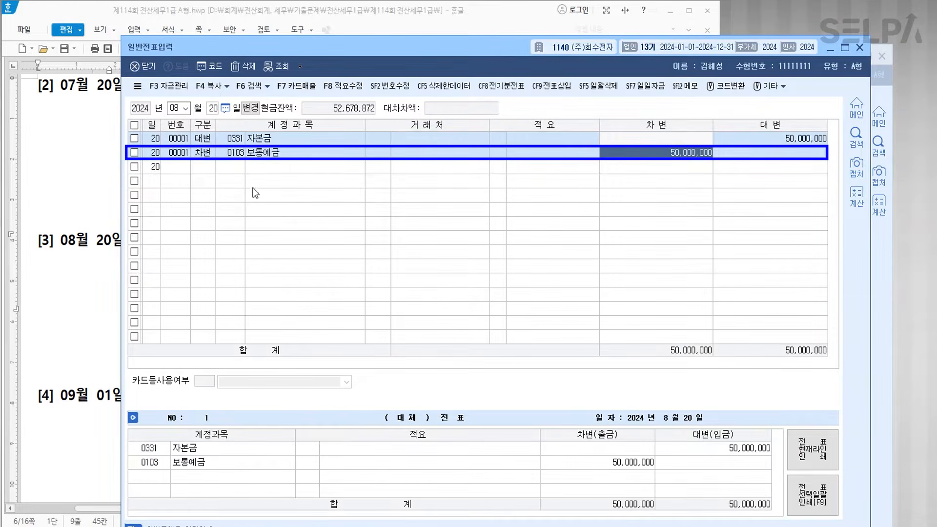
{"action": "left_click", "coordinate": [91, 217]}
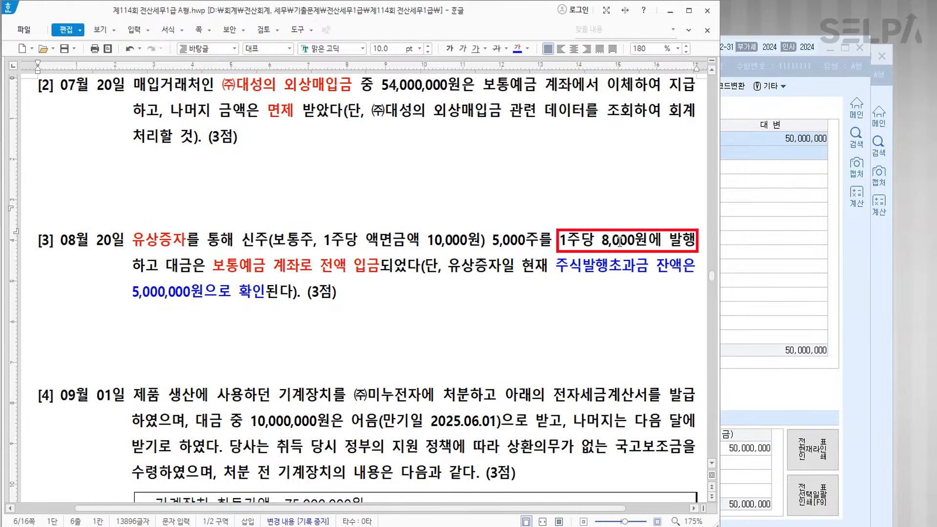
{"action": "left_click", "coordinate": [770, 221]}
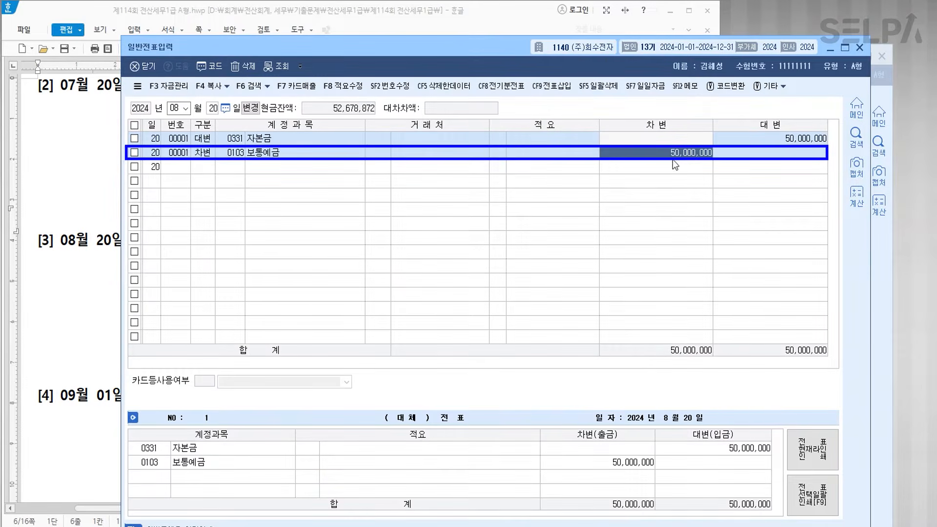
- Set the 보통예금 debit to 40,000,000 and add a 0341 주식발행초과금 debit line
{"action": "type", "text": "40000000"}
{"action": "key", "text": "Return"}
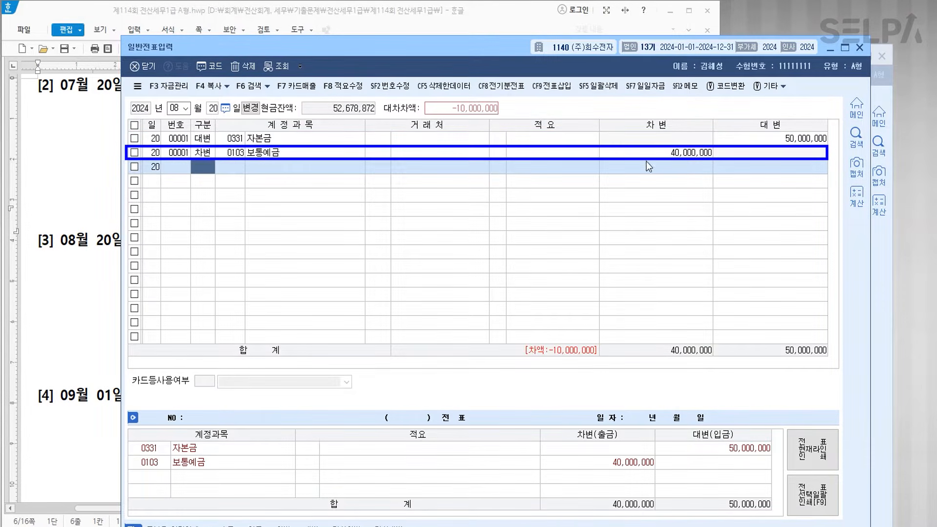
{"action": "left_click", "coordinate": [80, 195]}
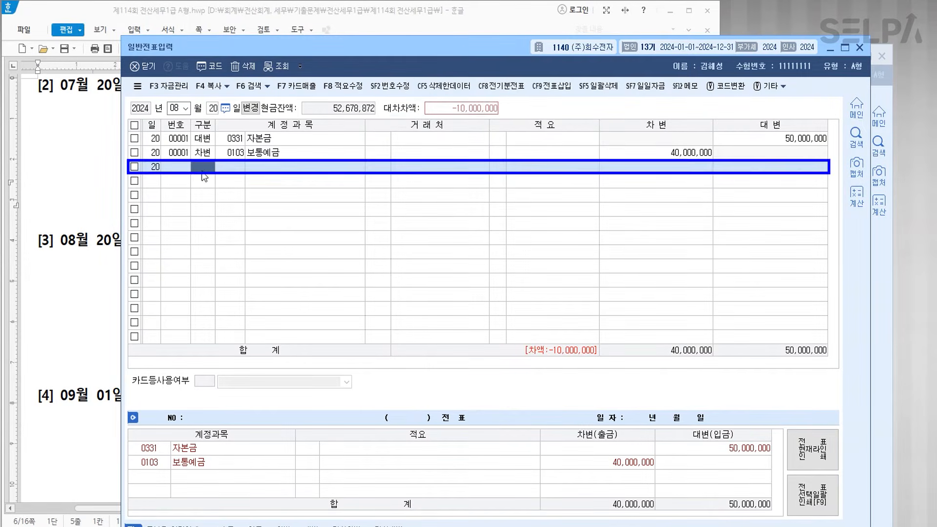
{"action": "type", "text": "3"}
{"action": "key", "text": "Return"}
{"action": "type", "text": "주식발"}
{"action": "key", "text": "Return"}
{"action": "key", "text": "Return"}
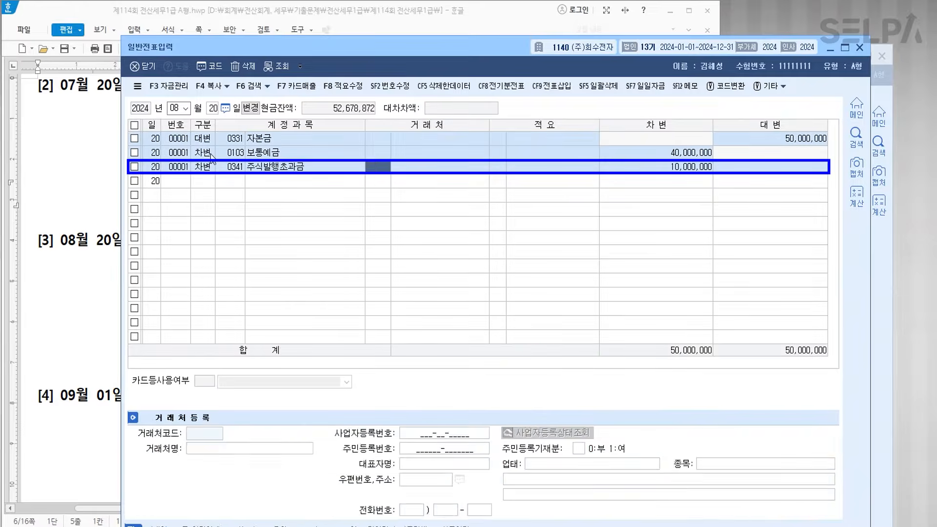
{"action": "key", "text": "Return"}
{"action": "key", "text": "Return"}
- Debit 주식발행초과금 5,000,000 and add 0381 주식할인발행차금 for 5,000,000
{"action": "key", "text": "Return"}
{"action": "type", "text": "5,000"}
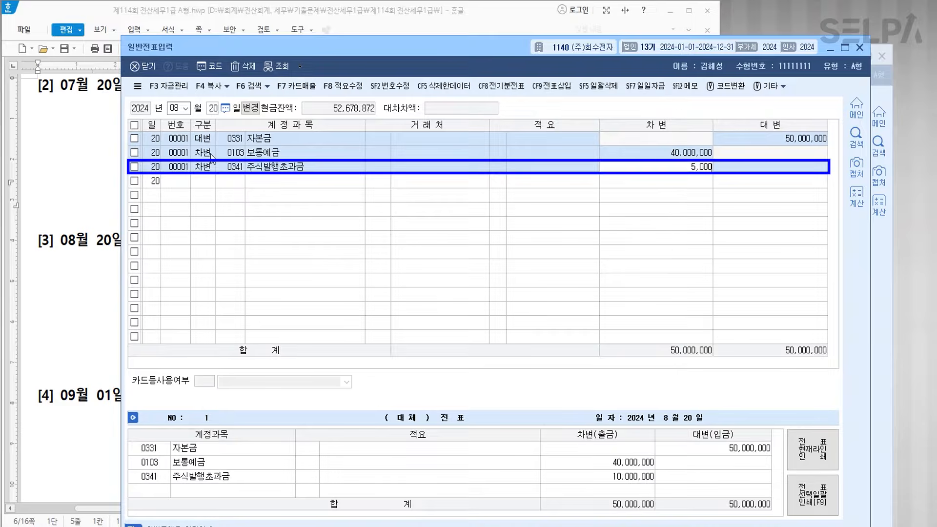
{"action": "type", "text": ",000"}
{"action": "key", "text": "Return"}
{"action": "type", "text": "3줏식할"}
{"action": "key", "text": "Return"}
{"action": "key", "text": "Down"}
{"action": "key", "text": "Return"}
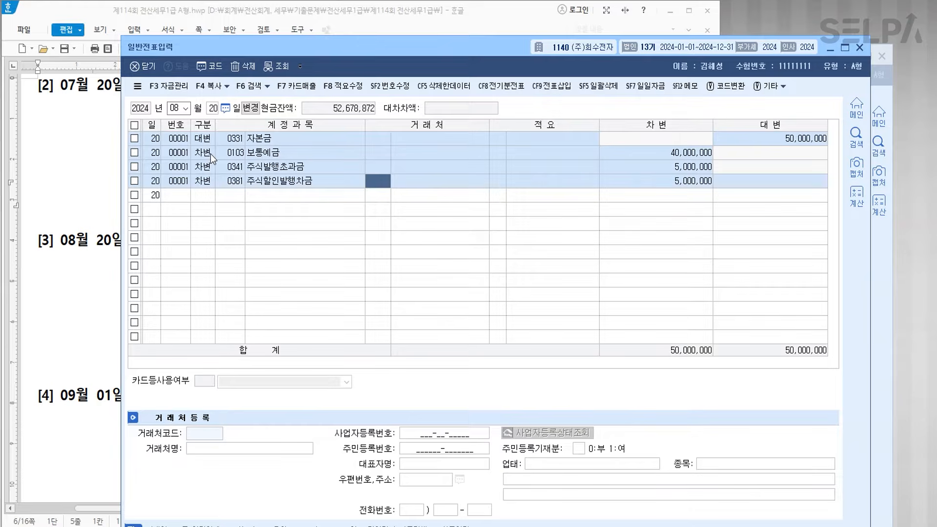
{"action": "key", "text": "Down"}
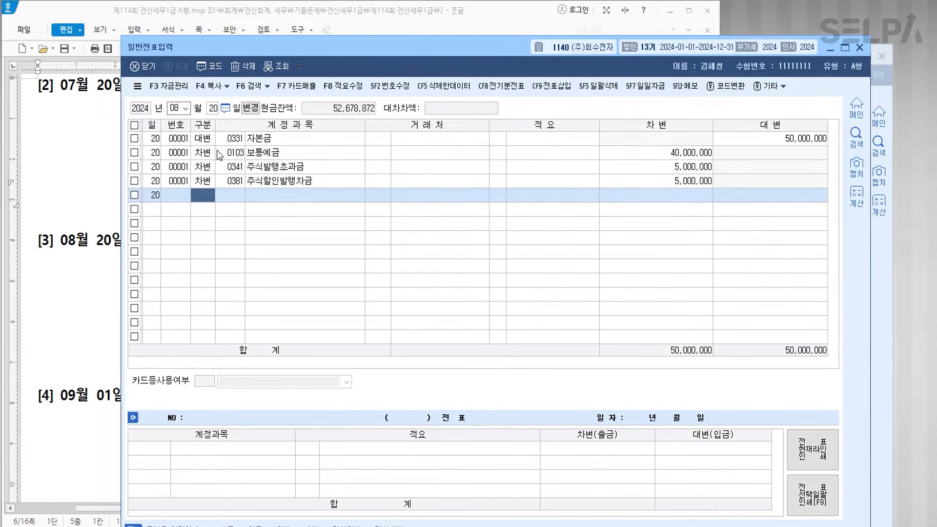
{"action": "left_click", "coordinate": [35, 344]}
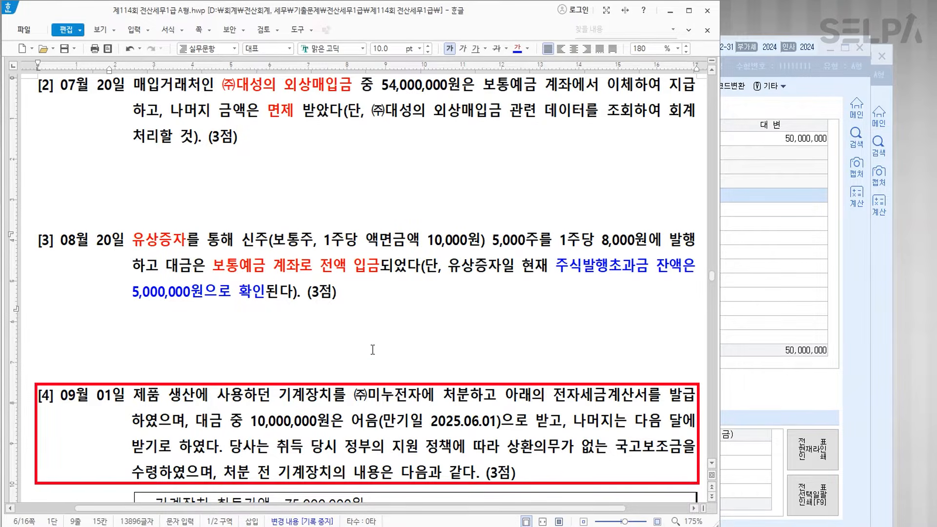
- In question [4], colour the 기계장치 disposal phrase blue, 어음 red, and annotate '>> 미수금'
{"action": "scroll", "coordinate": [373, 348], "scroll_direction": "down", "scroll_amount": 2}
{"action": "scroll", "coordinate": [392, 336], "scroll_direction": "down", "scroll_amount": 2}
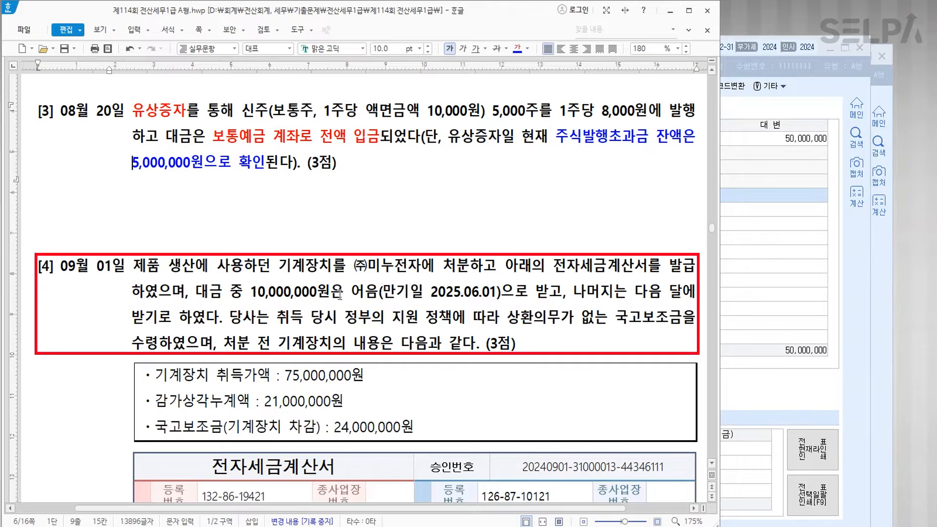
{"action": "scroll", "coordinate": [365, 268], "scroll_direction": "down", "scroll_amount": 4}
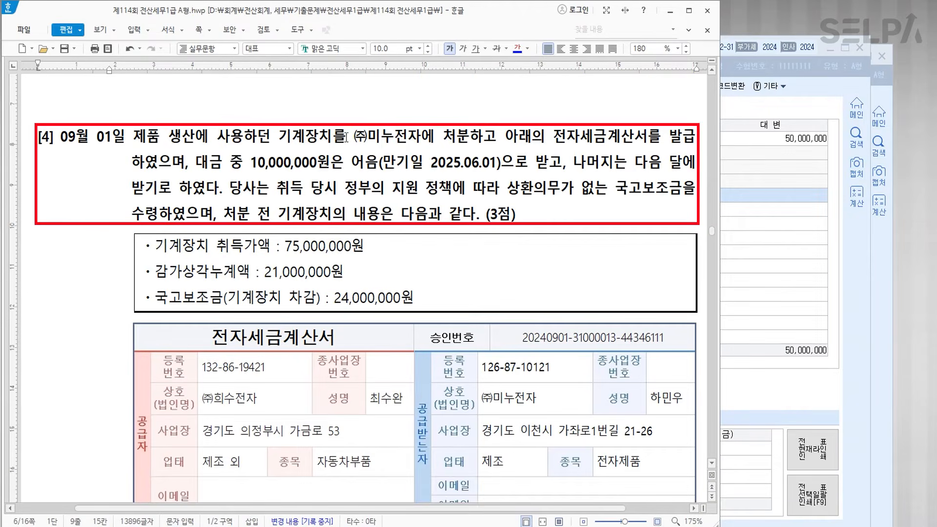
{"action": "left_click_drag", "start_coordinate": [280, 133], "coordinate": [470, 135]}
{"action": "left_click", "coordinate": [517, 48]}
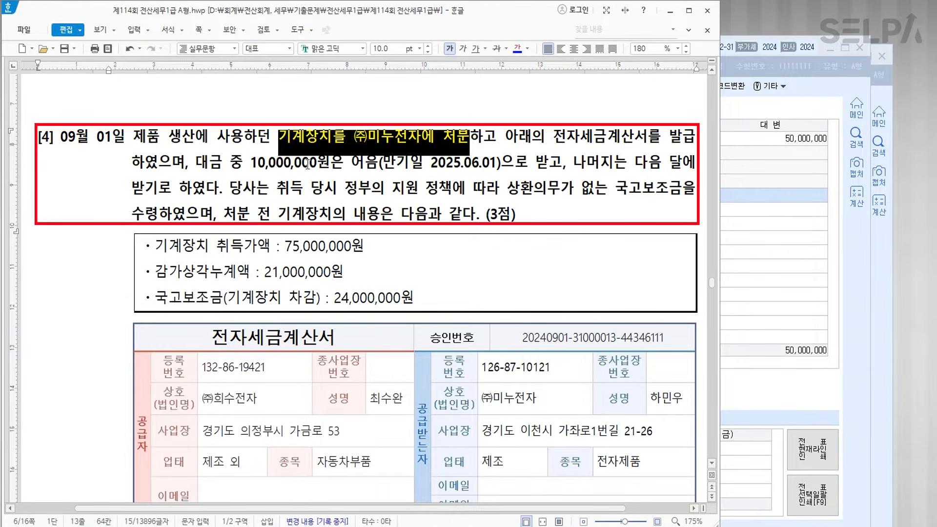
{"action": "left_click", "coordinate": [366, 163]}
{"action": "left_click_drag", "start_coordinate": [250, 165], "coordinate": [550, 163]}
{"action": "left_click_drag", "start_coordinate": [348, 164], "coordinate": [379, 163]}
{"action": "left_click", "coordinate": [527, 48]}
{"action": "left_click", "coordinate": [534, 97]}
{"action": "left_click", "coordinate": [375, 172]}
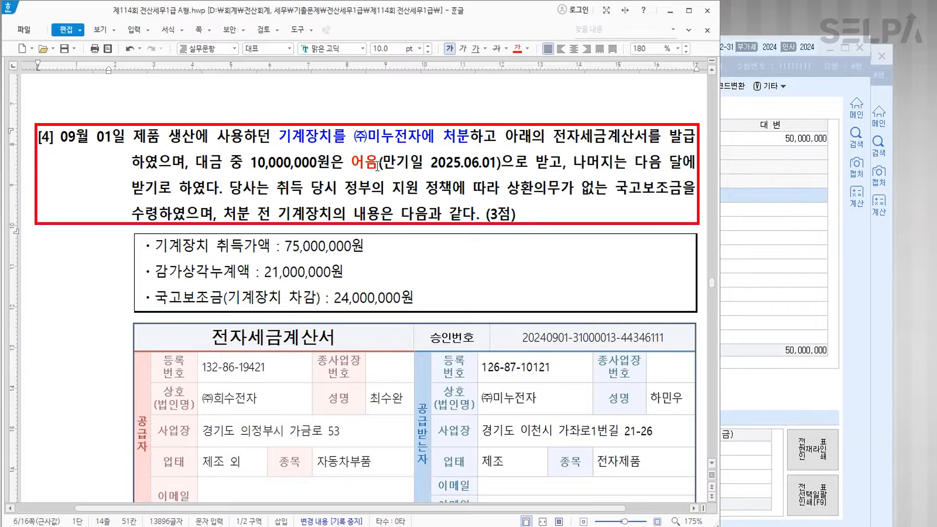
{"action": "type", "text": ">> "}
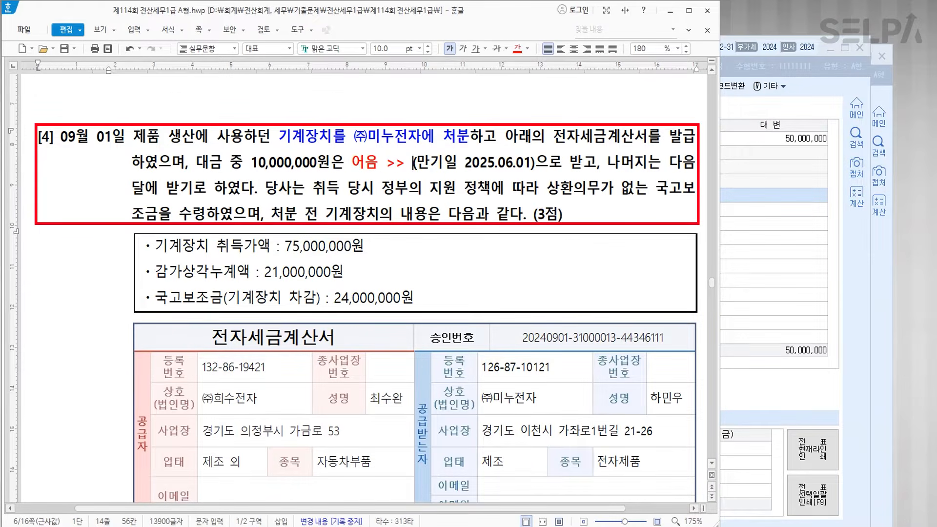
{"action": "type", "text": "미수금"}
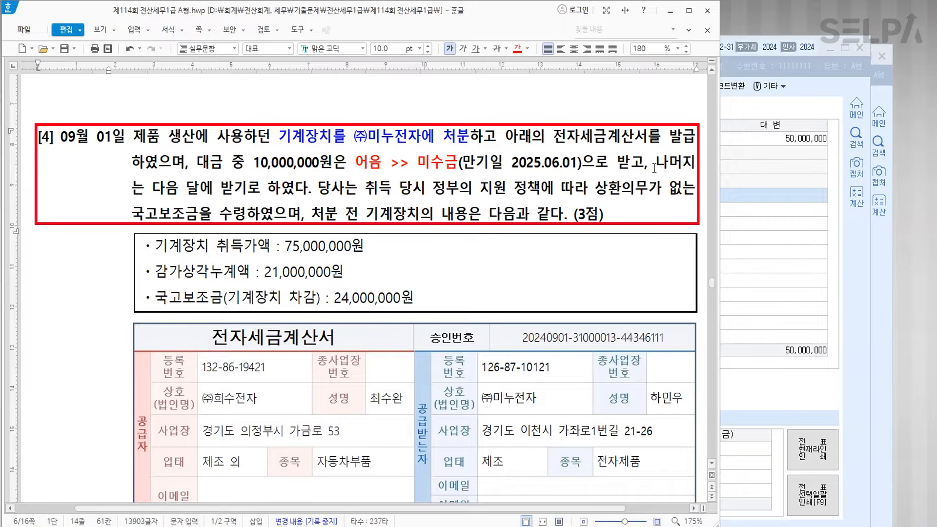
- Colour 다음 달에 받기로 하였다 red and annotate it '>> 미수금'
{"action": "left_click_drag", "start_coordinate": [151, 188], "coordinate": [308, 190]}
{"action": "left_click", "coordinate": [516, 51]}
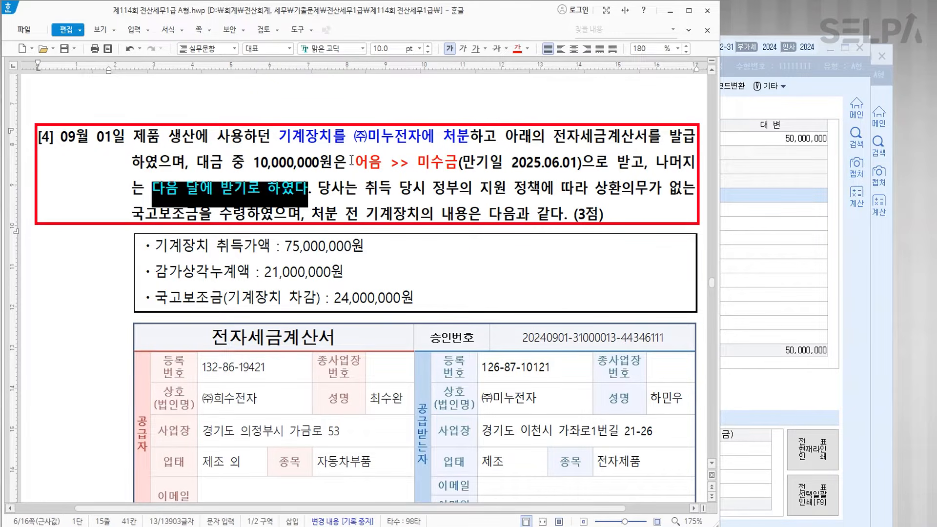
{"action": "key", "text": "Escape"}
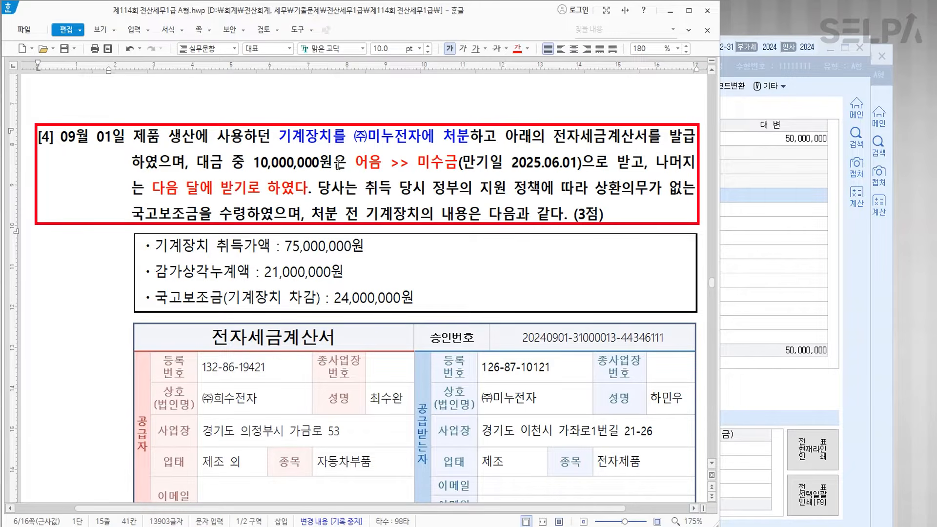
{"action": "type", "text": ">> "}
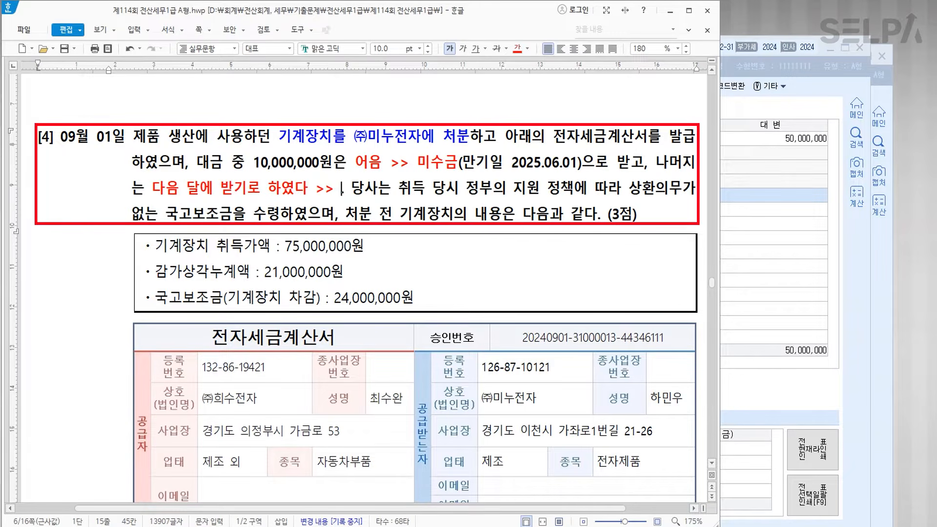
{"action": "type", "text": "미수금"}
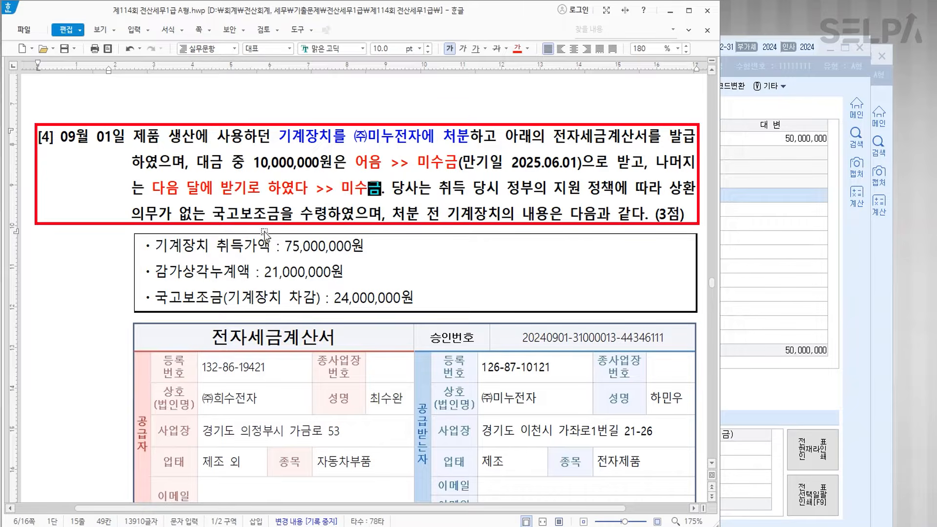
- Colour the 국고보조금 phrases red, bold the bullet, and append '>>> 차변으로 소멸'
{"action": "left_click_drag", "start_coordinate": [215, 216], "coordinate": [325, 217]}
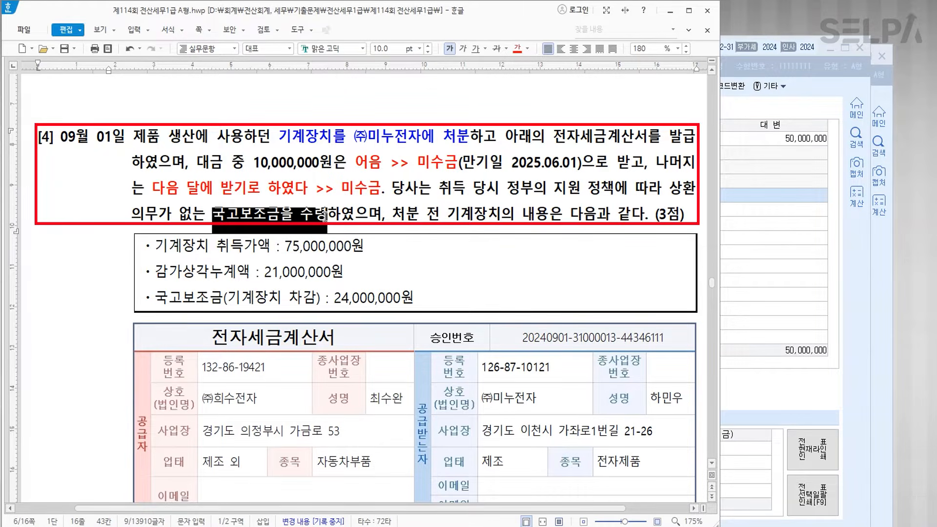
{"action": "left_click", "coordinate": [517, 48]}
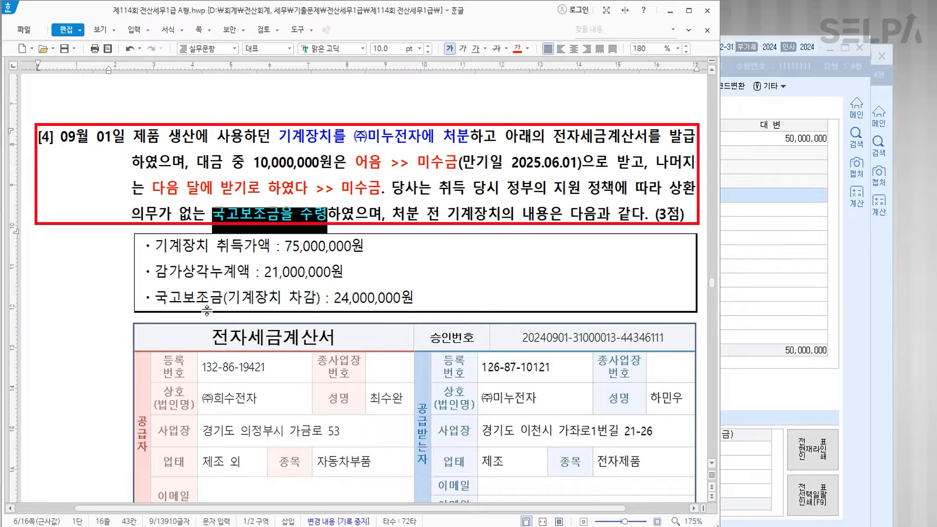
{"action": "left_click_drag", "start_coordinate": [161, 297], "coordinate": [424, 298]}
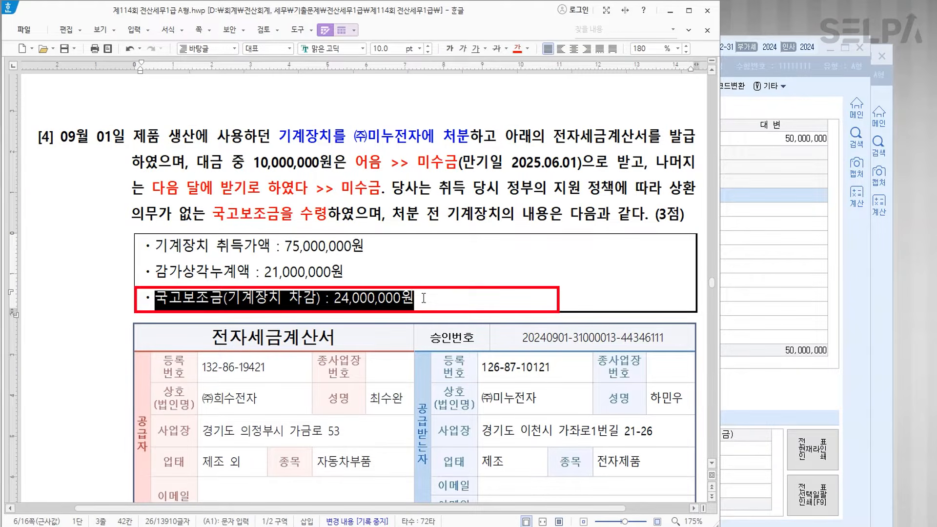
{"action": "left_click", "coordinate": [517, 49]}
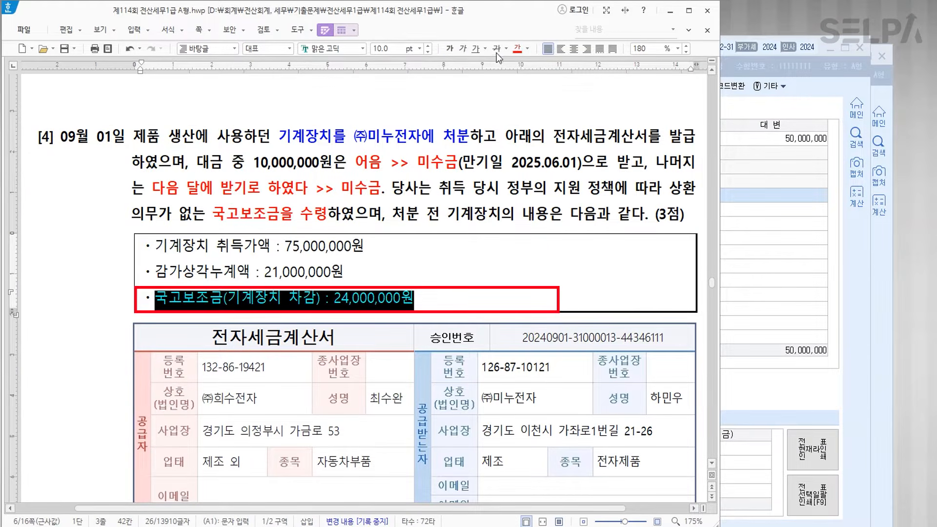
{"action": "left_click", "coordinate": [449, 48]}
{"action": "left_click", "coordinate": [434, 299]}
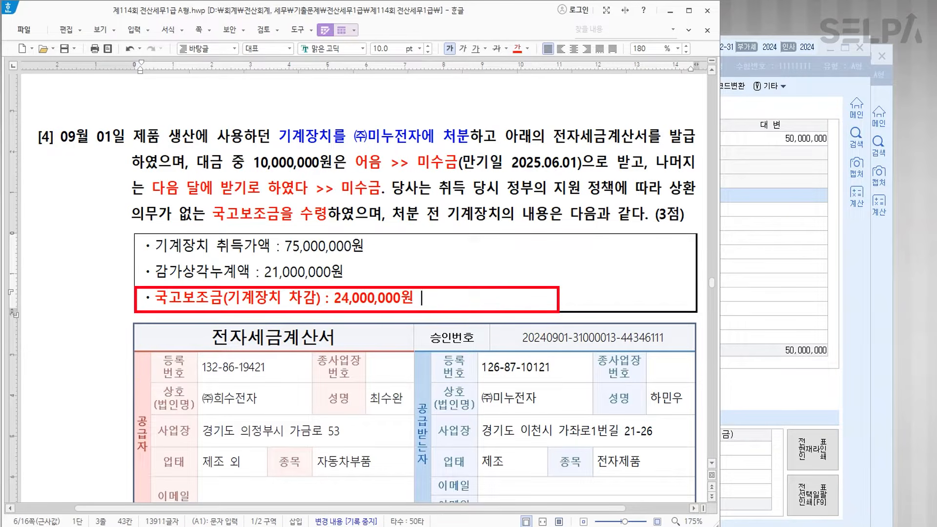
{"action": "type", "text": ">>> "}
{"action": "type", "text": "차변을"}
{"action": "type", "text": "로 소멸"}
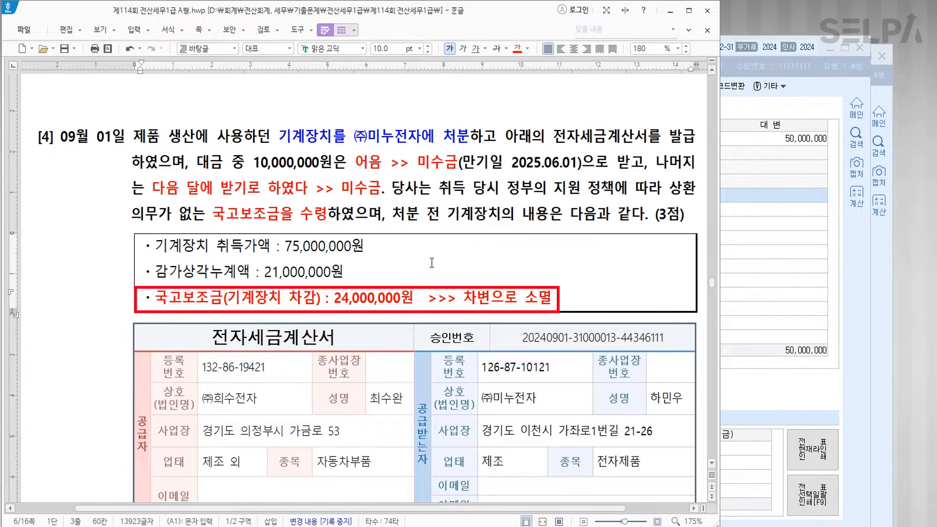
{"action": "scroll", "coordinate": [431, 266], "scroll_direction": "down", "scroll_amount": 4}
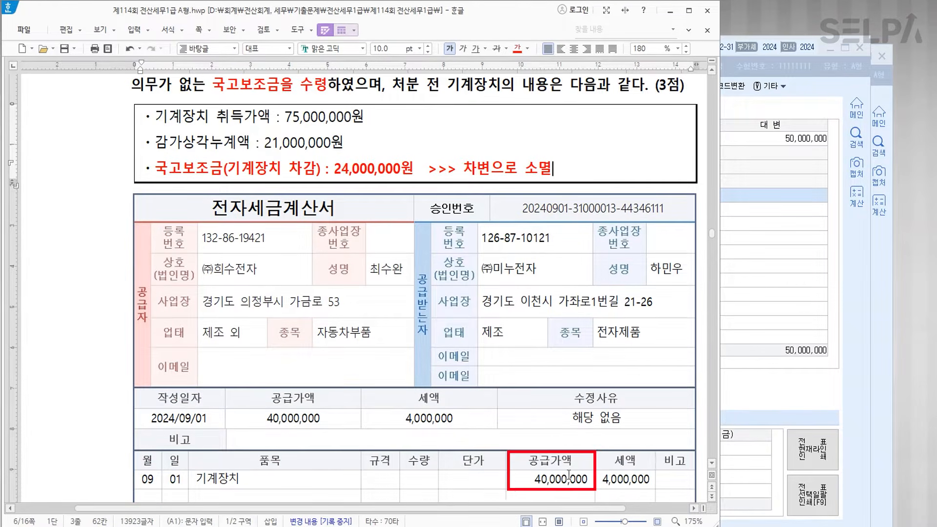
{"action": "scroll", "coordinate": [561, 454], "scroll_direction": "up", "scroll_amount": 4}
{"action": "scroll", "coordinate": [558, 445], "scroll_direction": "down", "scroll_amount": 4}
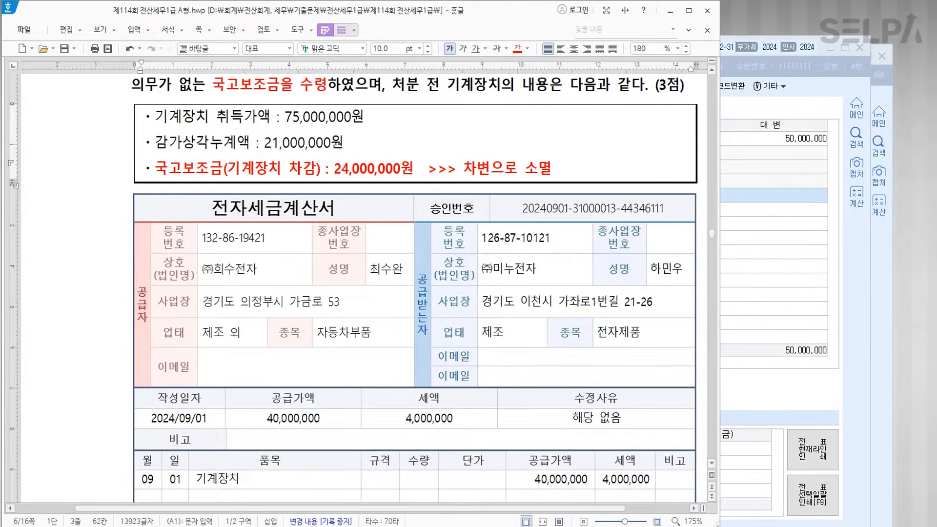
{"action": "left_click", "coordinate": [531, 526]}
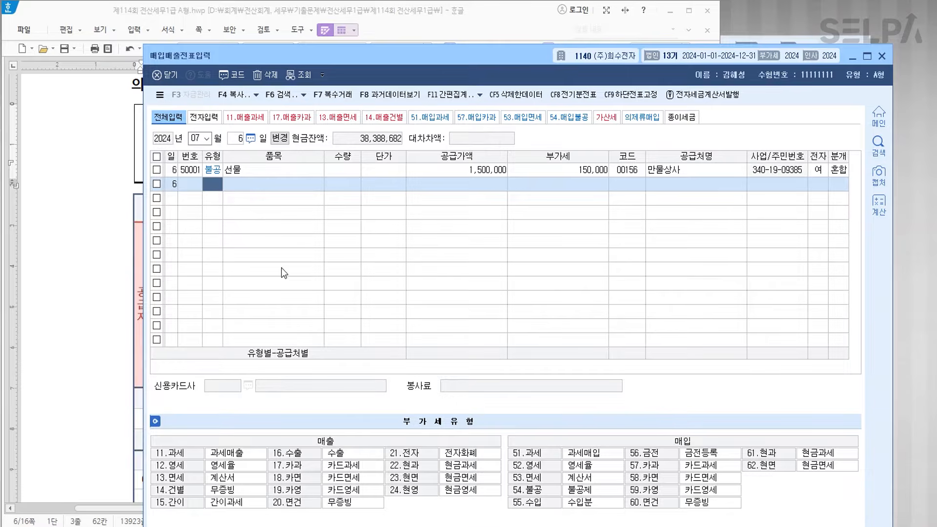
- Start a 9/01 taxable (type 11) sale of 기계장치 with a 40,000,000 supply amount
{"action": "key", "text": "Escape"}
{"action": "key", "text": "Escape"}
{"action": "type", "text": "9"}
{"action": "key", "text": "Return"}
{"action": "type", "text": "1"}
{"action": "key", "text": "Return"}
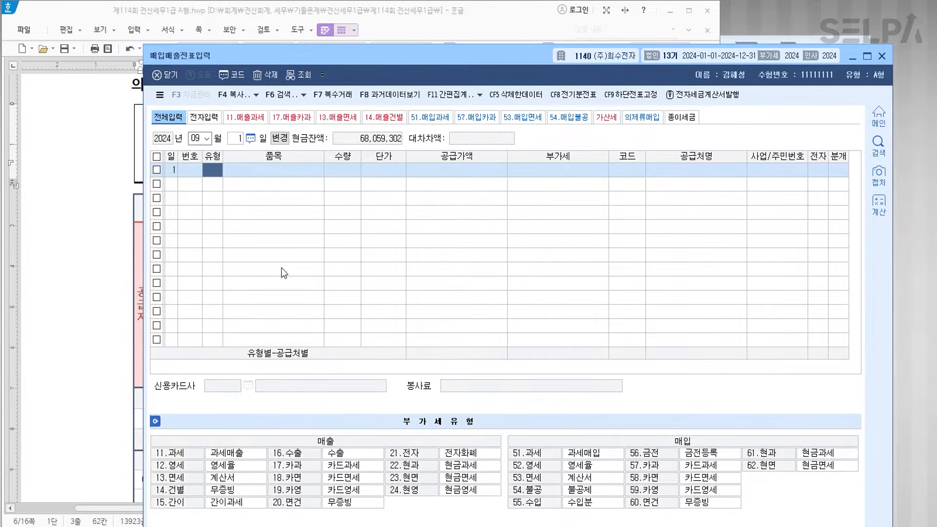
{"action": "type", "text": "11"}
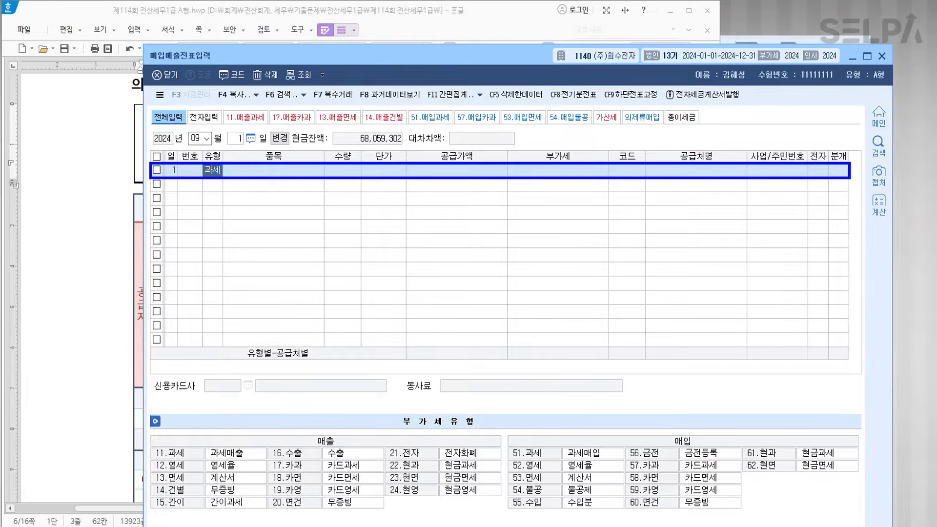
{"action": "key", "text": "Return"}
{"action": "type", "text": "기계장치"}
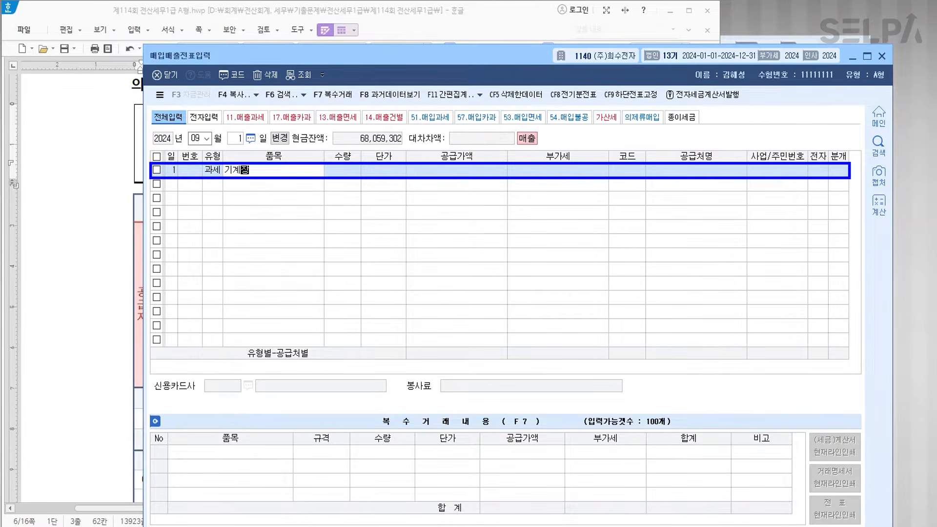
{"action": "key", "text": "Return"}
{"action": "key", "text": "Return"}
{"action": "key", "text": "Return"}
{"action": "type", "text": "40000000"}
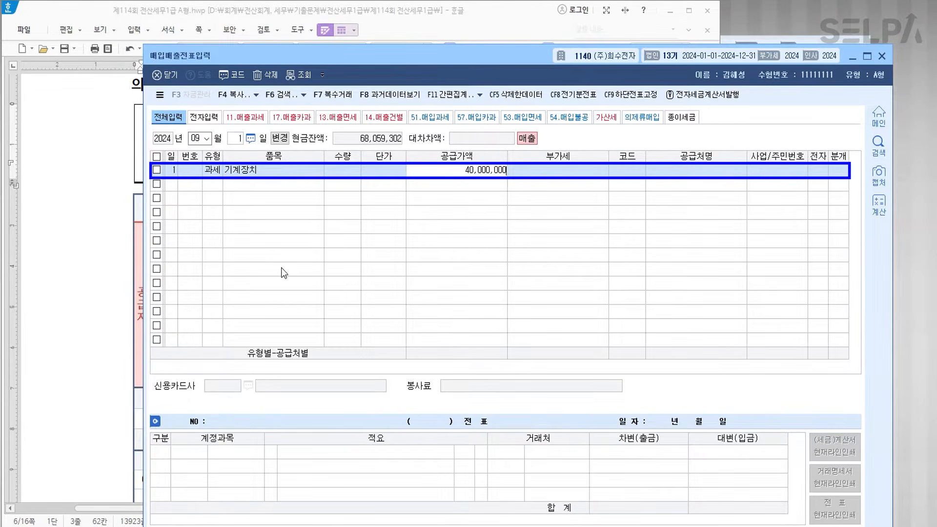
{"action": "key", "text": "Return"}
- Select (주)미누전자 as the customer of the sale
{"action": "key", "text": "Return"}
{"action": "type", "text": "미뉴"}
{"action": "key", "text": "Return"}
{"action": "key", "text": "Return"}
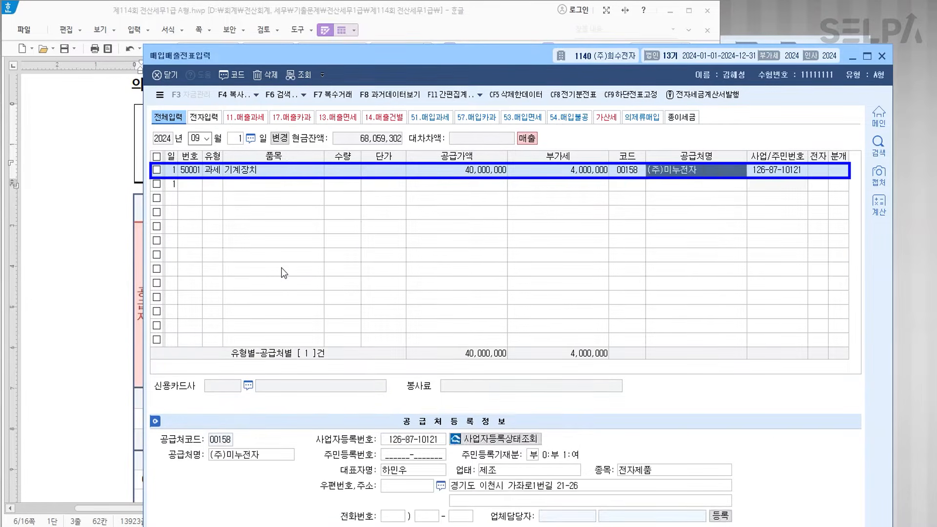
{"action": "key", "text": "Return"}
{"action": "type", "text": "3"}
{"action": "key", "text": "Return"}
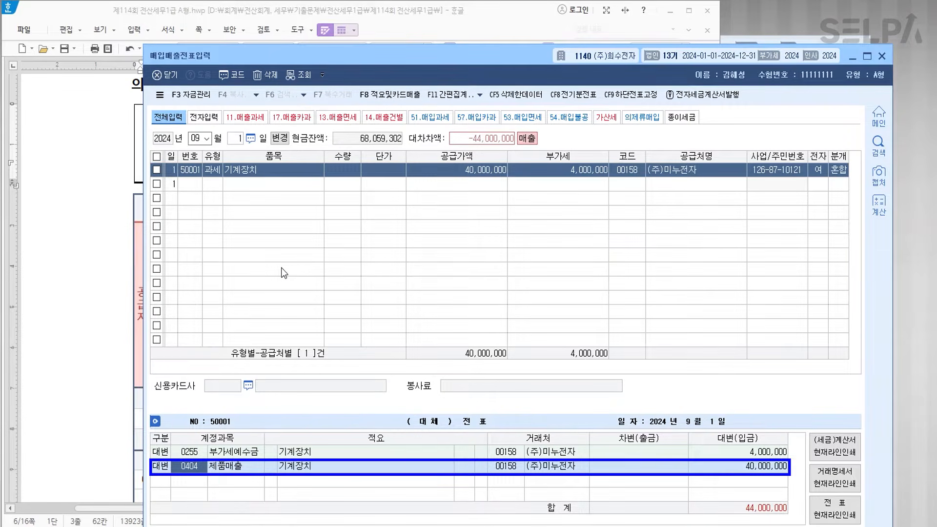
- Credit 0206 기계장치 75,000,000 and debit 0207 감가상각누계액 21,000,000
{"action": "mouse_move", "coordinate": [481, 45]}
{"action": "left_mouse_down"}
{"action": "mouse_move", "coordinate": [479, 136]}
{"action": "mouse_move", "coordinate": [484, 39]}
{"action": "left_mouse_up"}
{"action": "type", "text": "206"}
{"action": "key", "text": "Return"}
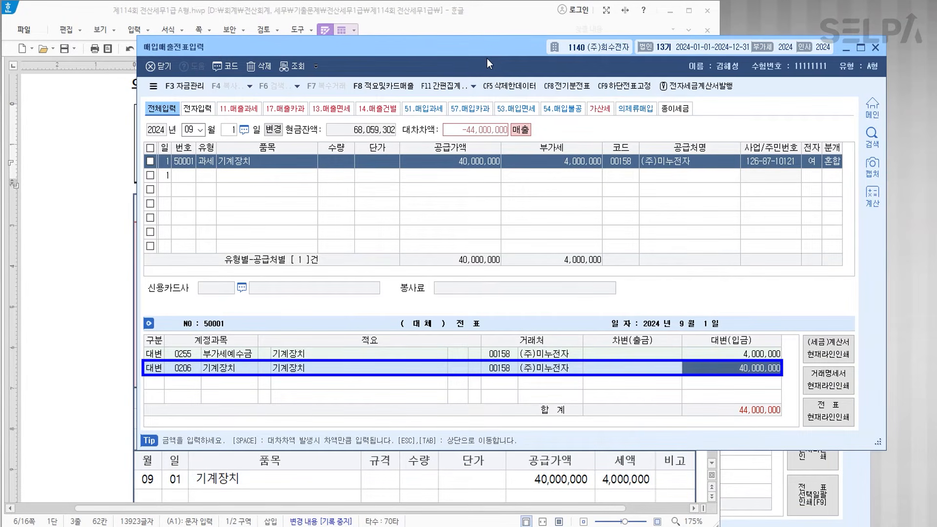
{"action": "type", "text": "75000000"}
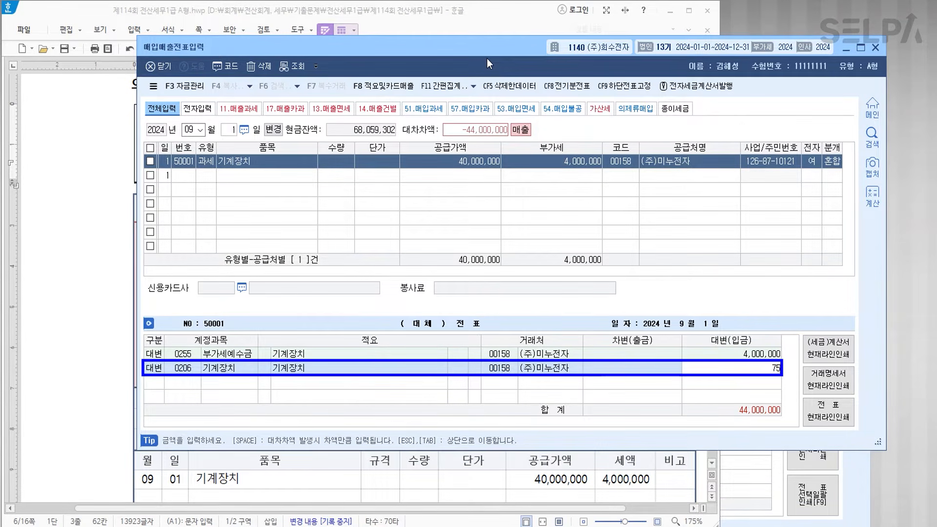
{"action": "key", "text": "Return"}
{"action": "type", "text": "3207"}
{"action": "key", "text": "Return"}
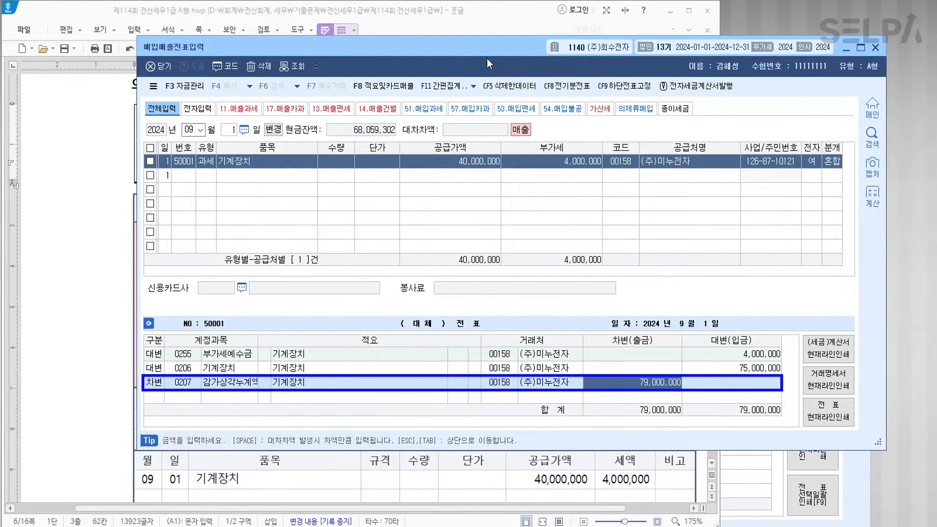
{"action": "type", "text": "21000000"}
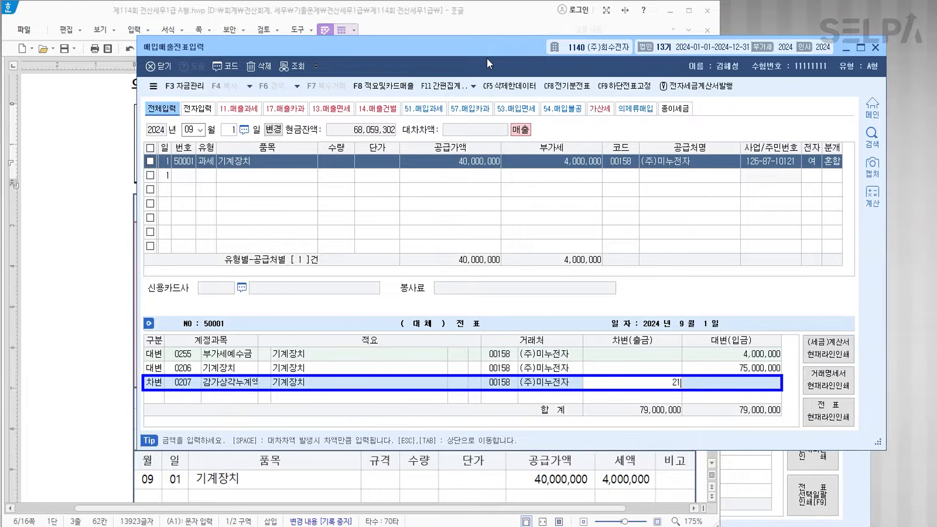
{"action": "key", "text": "Return"}
- Debit 0217 국고보조금 24,000,000 and 0120 미수금 44,000,000, credit 유형자산처분이익, and finish the entry
{"action": "type", "text": "3"}
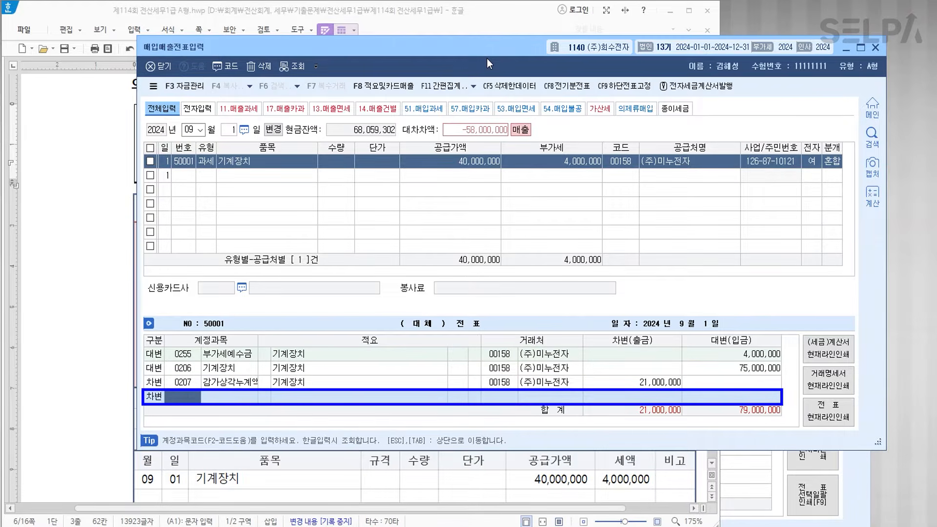
{"action": "type", "text": "국고"}
{"action": "key", "text": "Return"}
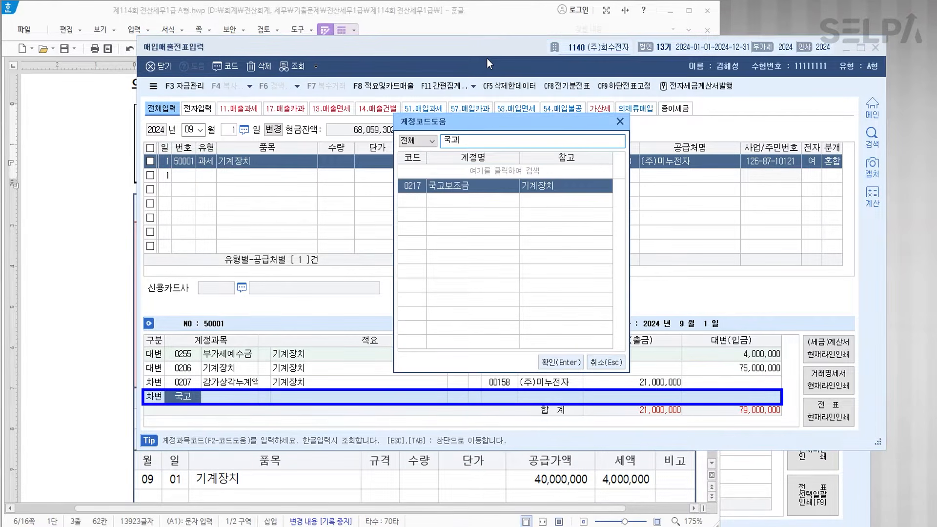
{"action": "key", "text": "Return"}
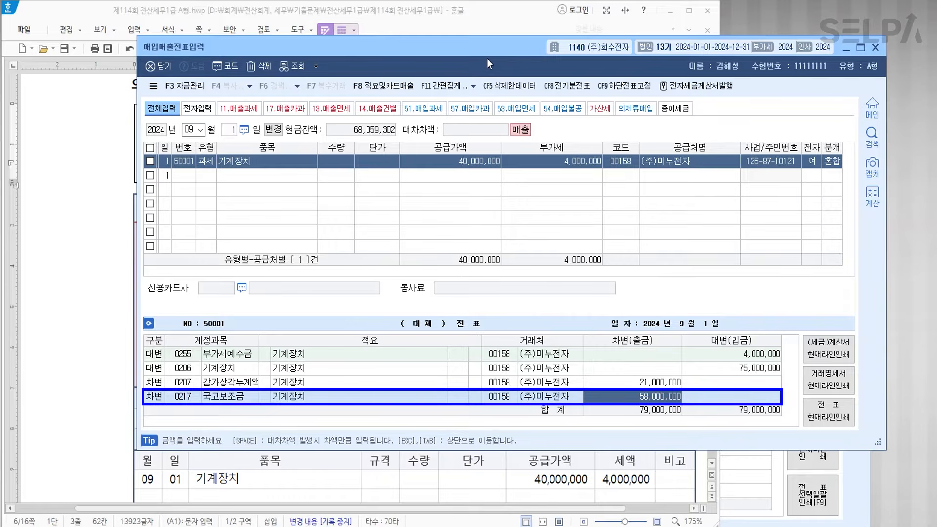
{"action": "type", "text": "24000000"}
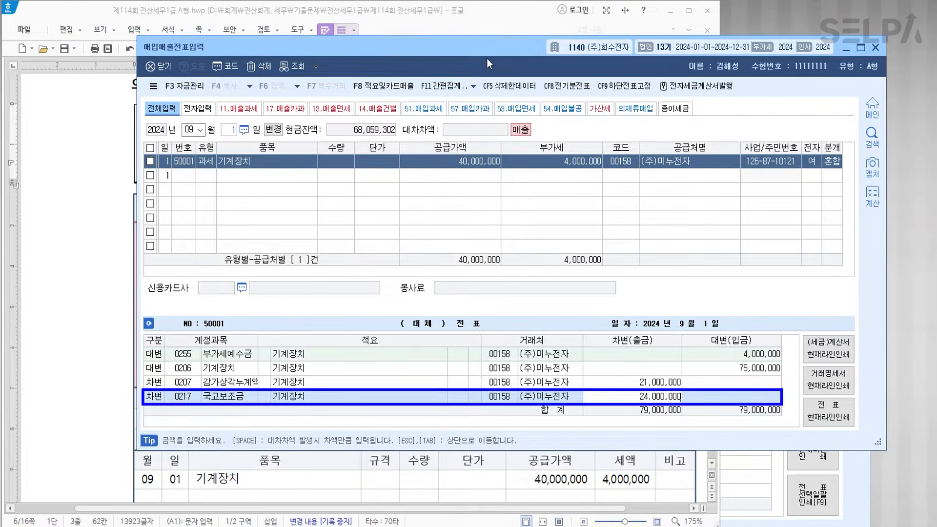
{"action": "key", "text": "Return"}
{"action": "type", "text": "3"}
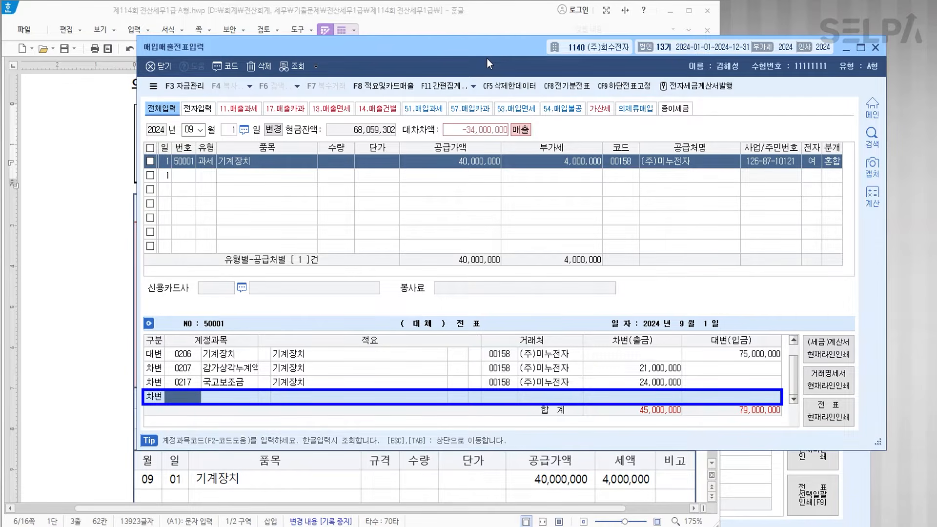
{"action": "type", "text": "120"}
{"action": "key", "text": "Return"}
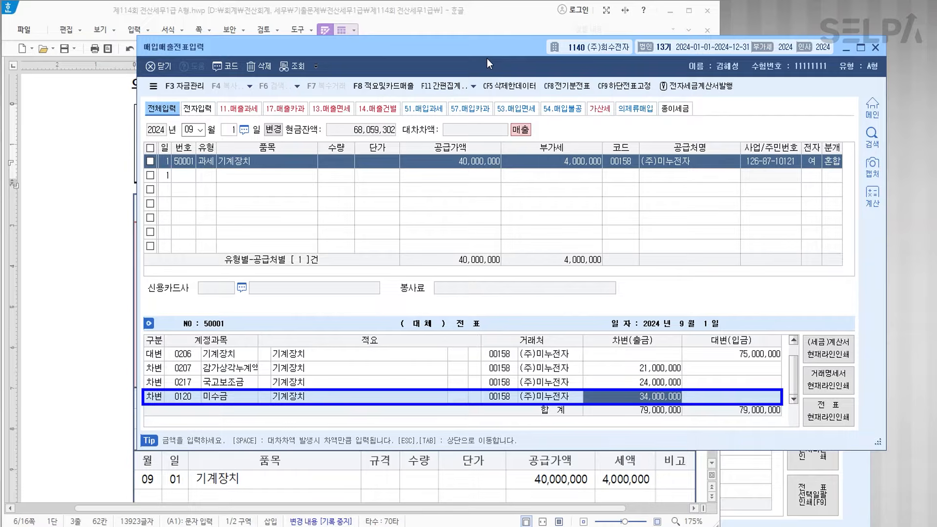
{"action": "type", "text": "44000000"}
{"action": "key", "text": "Return"}
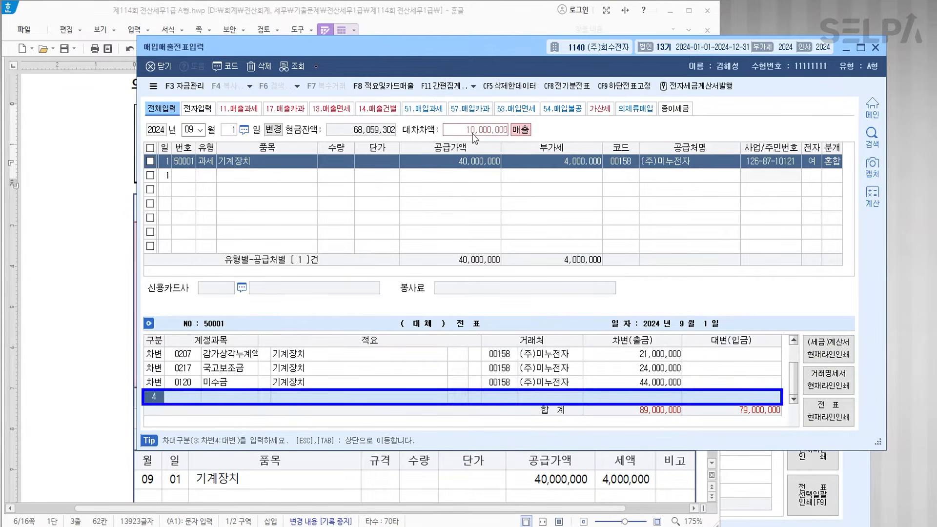
{"action": "type", "text": "4"}
{"action": "type", "text": "유형"}
{"action": "key", "text": "Return"}
{"action": "key", "text": "Return"}
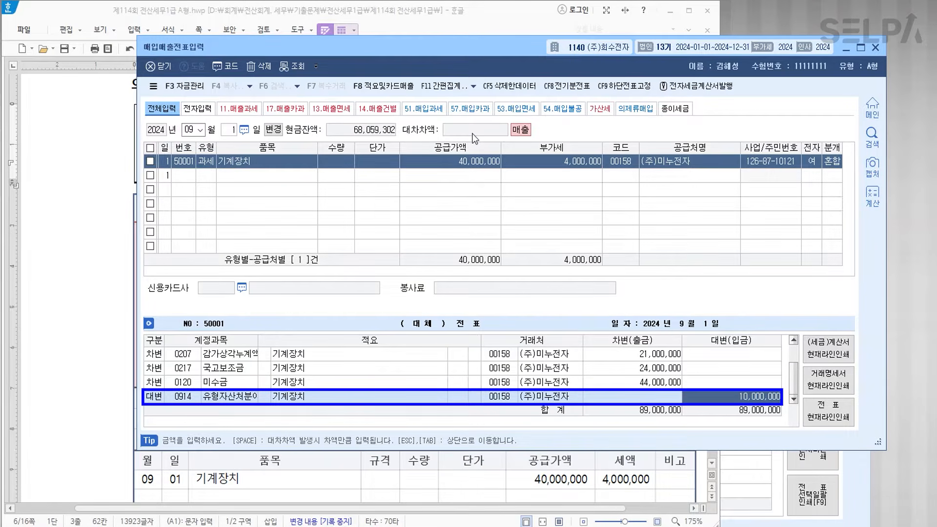
{"action": "key", "text": "Return"}
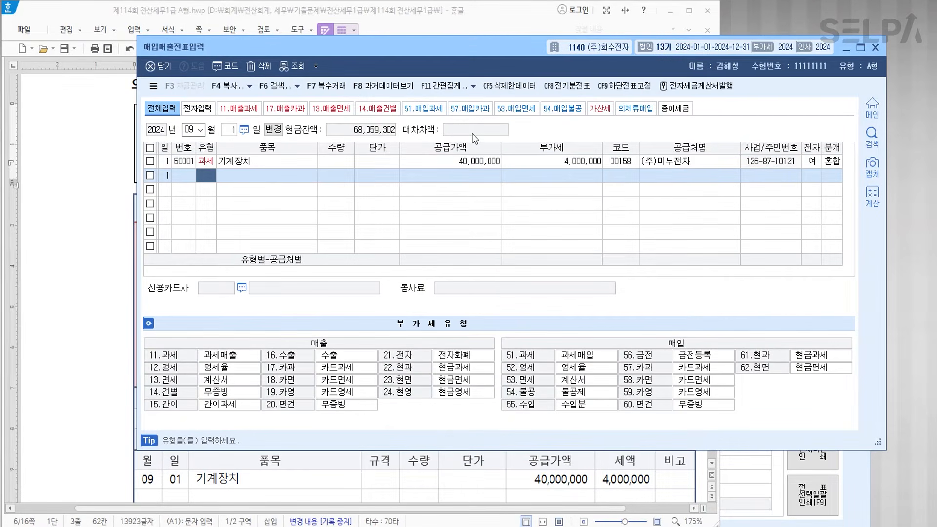
- In 문제2 [1] of the exam paper, colour 확정신고기간(4월~6월) red
{"action": "left_click", "coordinate": [88, 247]}
{"action": "scroll", "coordinate": [307, 293], "scroll_direction": "down", "scroll_amount": 2}
{"action": "scroll", "coordinate": [307, 293], "scroll_direction": "up", "scroll_amount": 5}
{"action": "key", "text": "ctrl"}
{"action": "key", "text": "ctrl"}
{"action": "key", "text": "ctrl"}
{"action": "key", "text": "ctrl"}
{"action": "key", "text": "ctrl"}
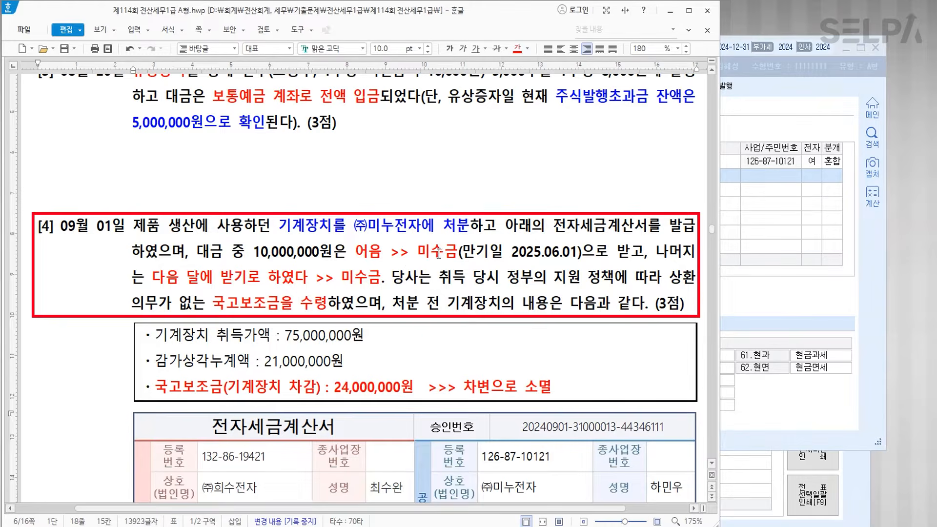
{"action": "scroll", "coordinate": [438, 253], "scroll_direction": "down", "scroll_amount": 5}
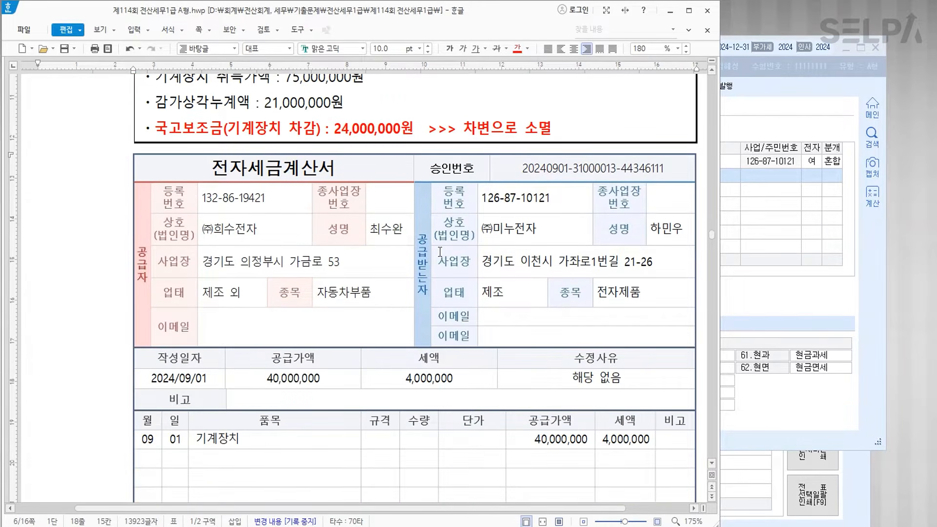
{"action": "scroll", "coordinate": [439, 251], "scroll_direction": "down", "scroll_amount": 12}
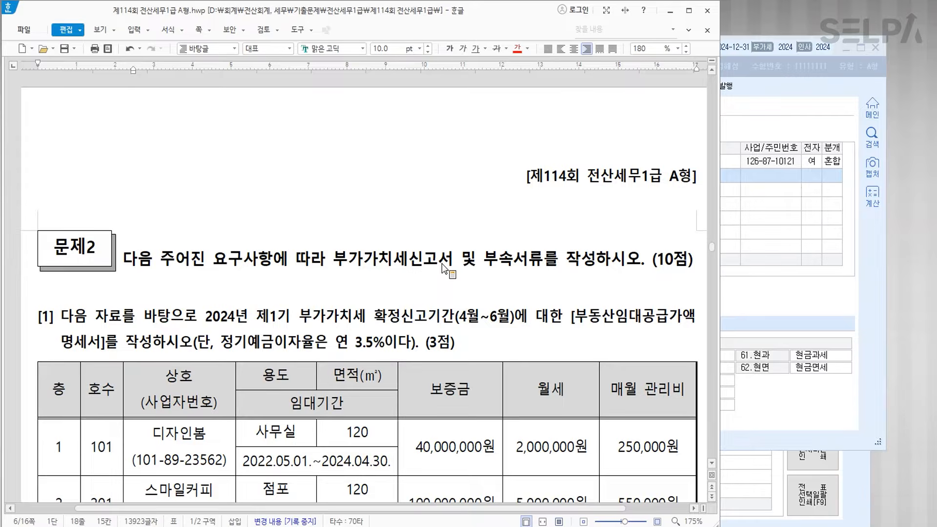
{"action": "scroll", "coordinate": [443, 268], "scroll_direction": "down", "scroll_amount": 3}
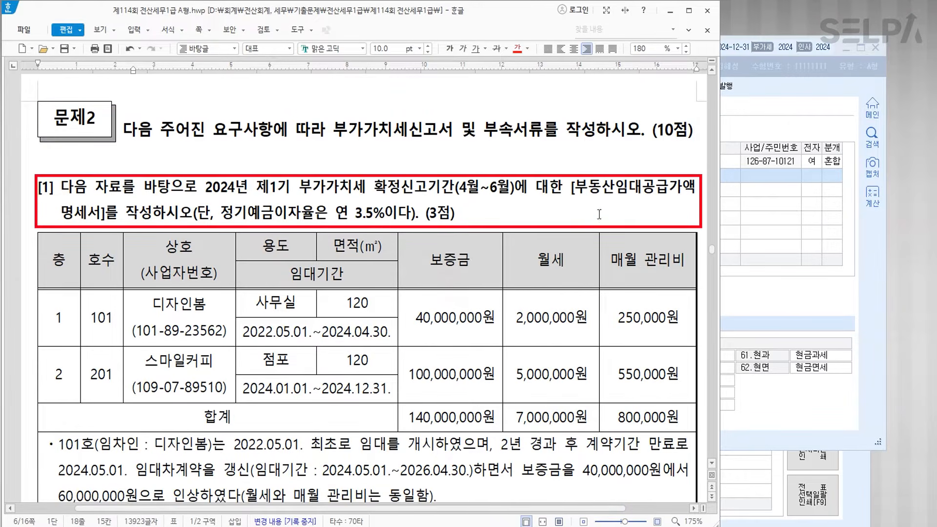
{"action": "left_click_drag", "start_coordinate": [379, 192], "coordinate": [514, 193]}
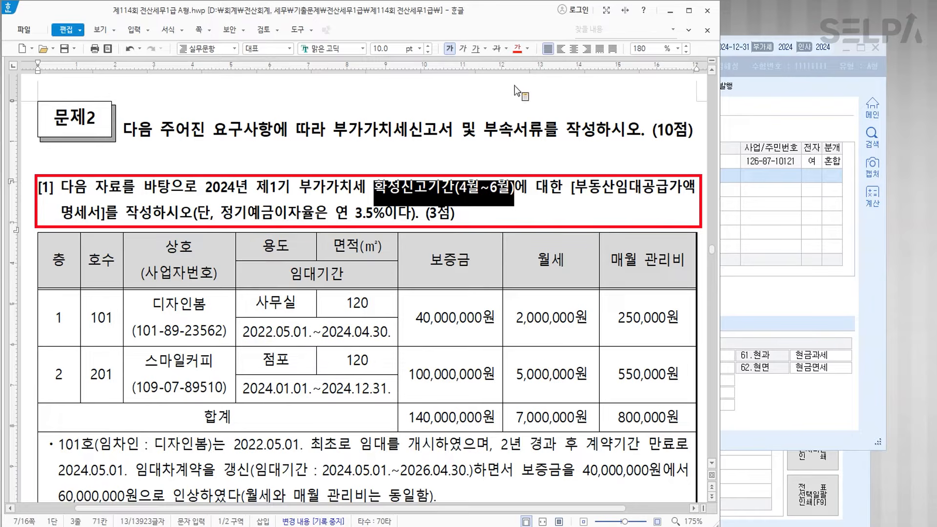
{"action": "left_click", "coordinate": [517, 48]}
- Colour [부동산임대공급가액명세서] red and move the KcLep voucher window aside
{"action": "left_click_drag", "start_coordinate": [572, 189], "coordinate": [105, 214]}
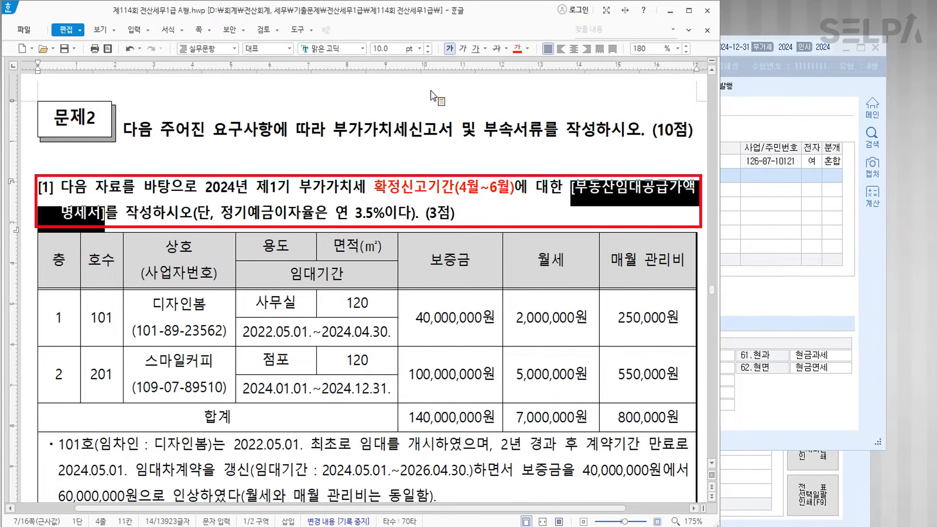
{"action": "left_click", "coordinate": [518, 49]}
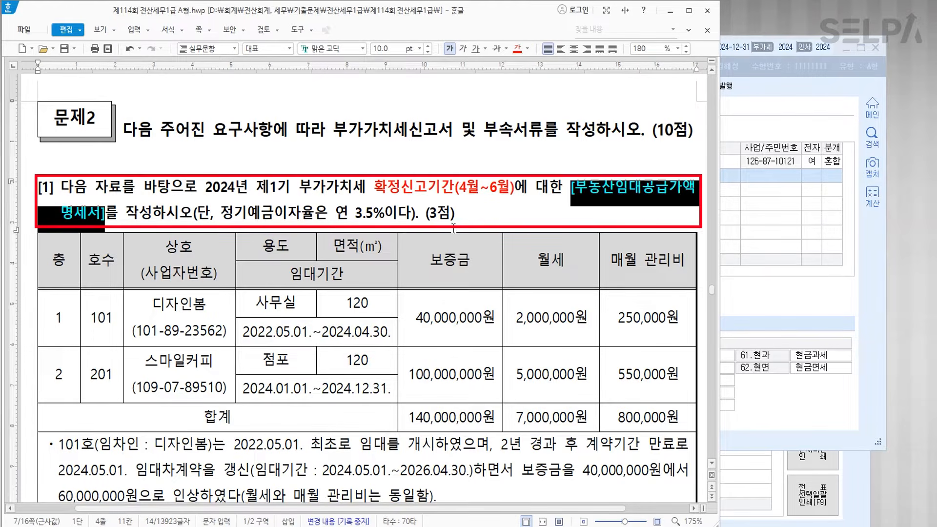
{"action": "left_click", "coordinate": [469, 218]}
{"action": "scroll", "coordinate": [488, 233], "scroll_direction": "down", "scroll_amount": 3}
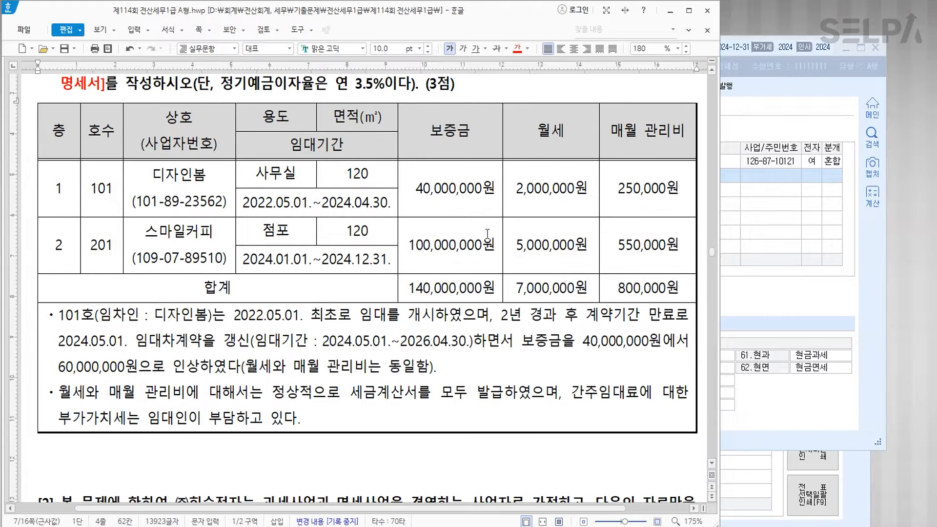
{"action": "left_click", "coordinate": [758, 288]}
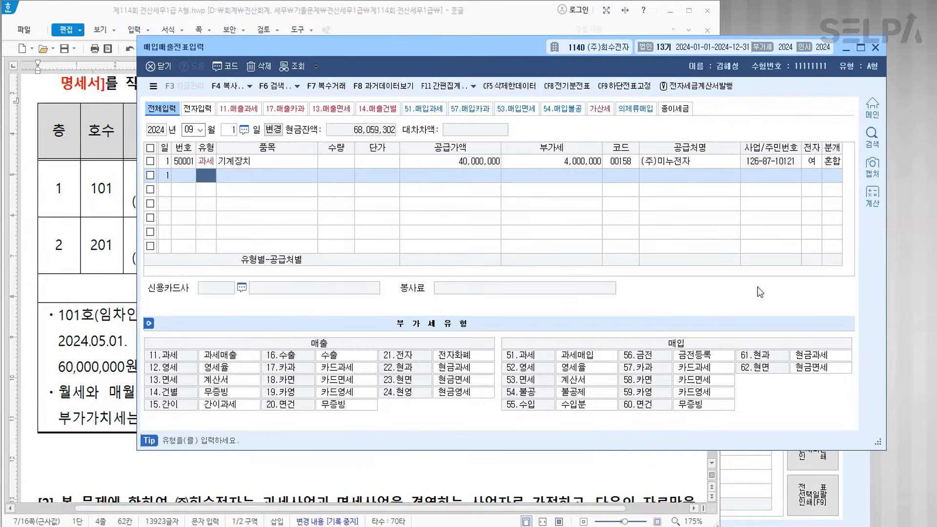
{"action": "left_click_drag", "start_coordinate": [483, 49], "coordinate": [374, 521]}
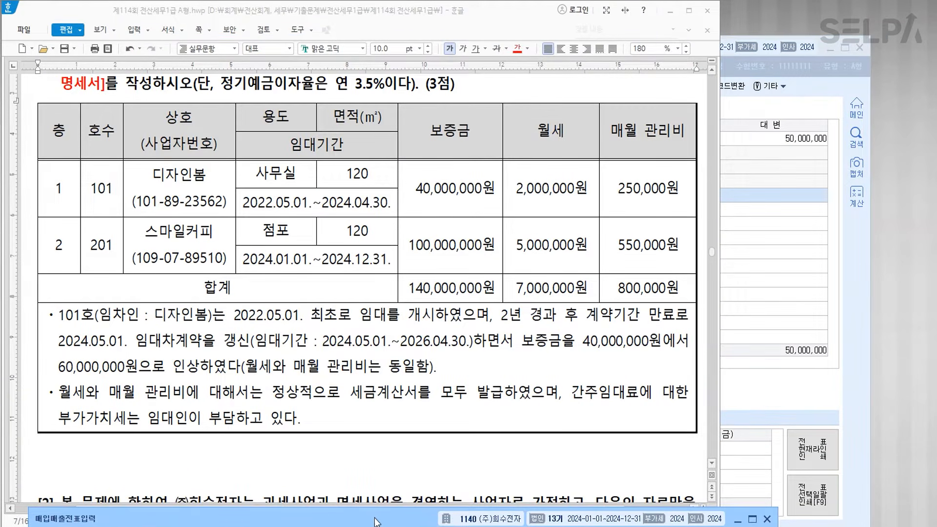
- Open 부동산임대공급가액명세서 for the April–June (04–06) period
{"action": "key", "text": "ctrl+Return"}
{"action": "type", "text": "ㅂㄷㅅ"}
{"action": "key", "text": "Return"}
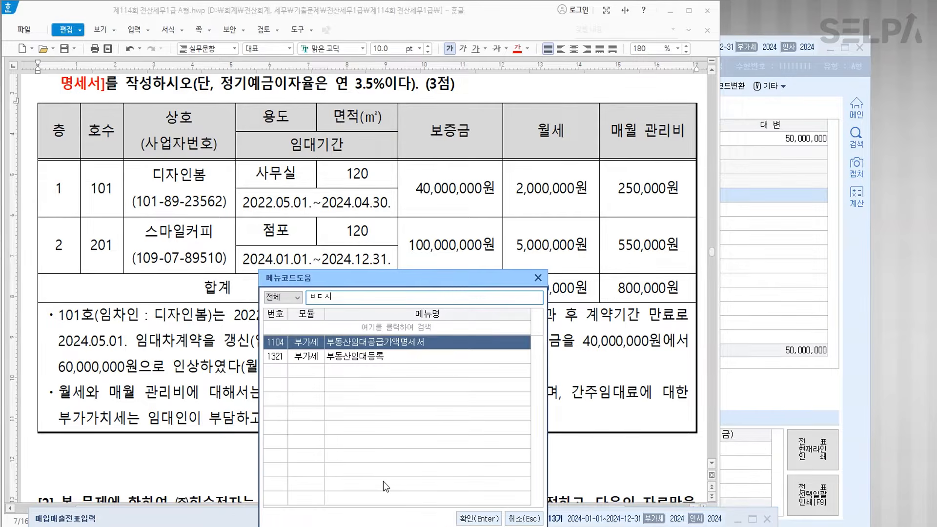
{"action": "key", "text": "Return"}
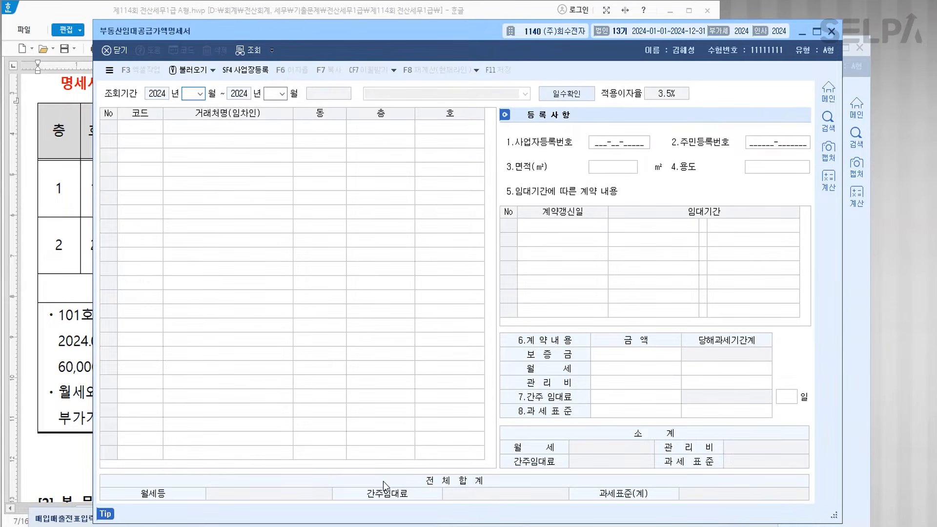
{"action": "type", "text": "04"}
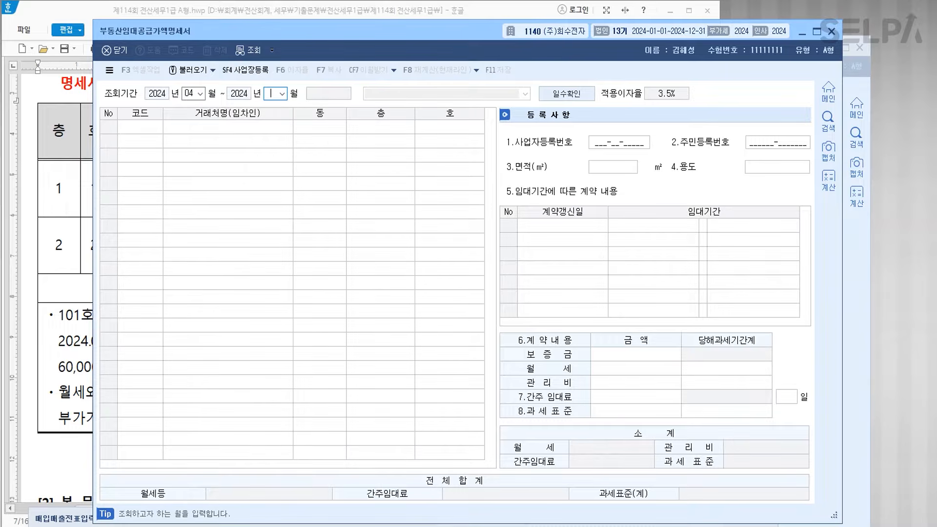
{"action": "type", "text": "06"}
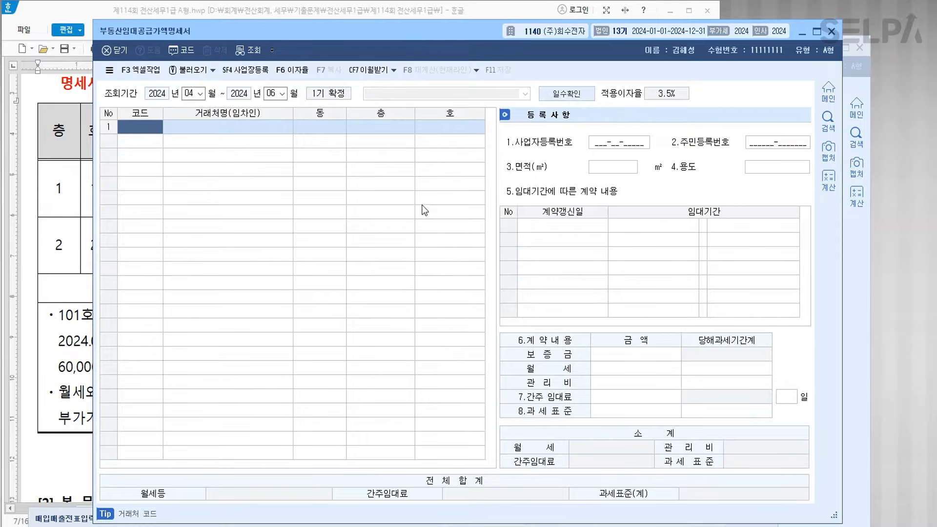
{"action": "left_click_drag", "start_coordinate": [412, 31], "coordinate": [398, 229]}
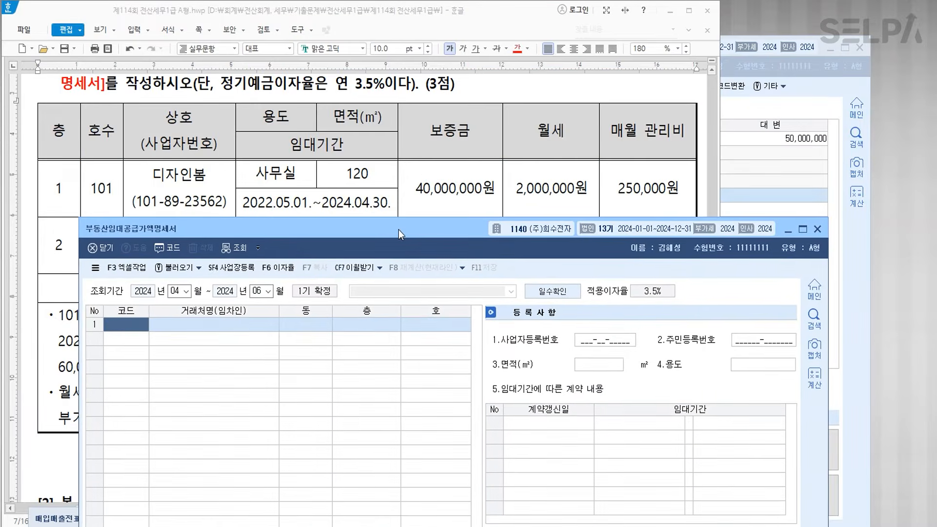
{"action": "scroll", "coordinate": [414, 178], "scroll_direction": "down", "scroll_amount": 3}
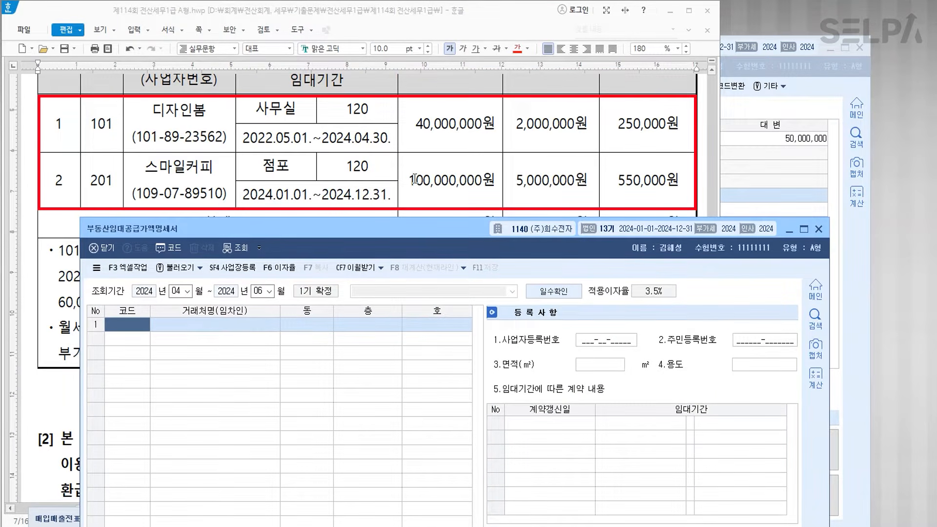
- Select 디자인봄 as the tenant in row 1
{"action": "key", "text": "F2"}
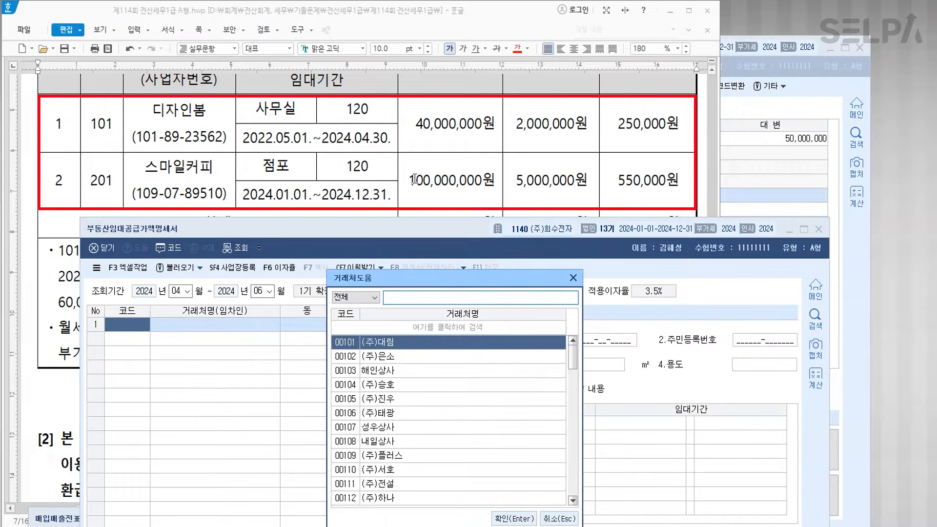
{"action": "type", "text": "디자인"}
{"action": "key", "text": "Return"}
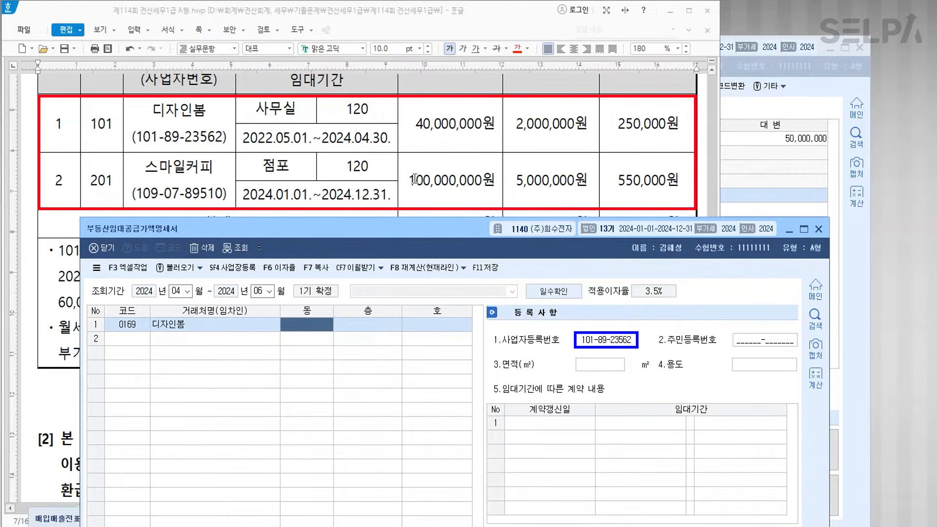
{"action": "key", "text": "Return"}
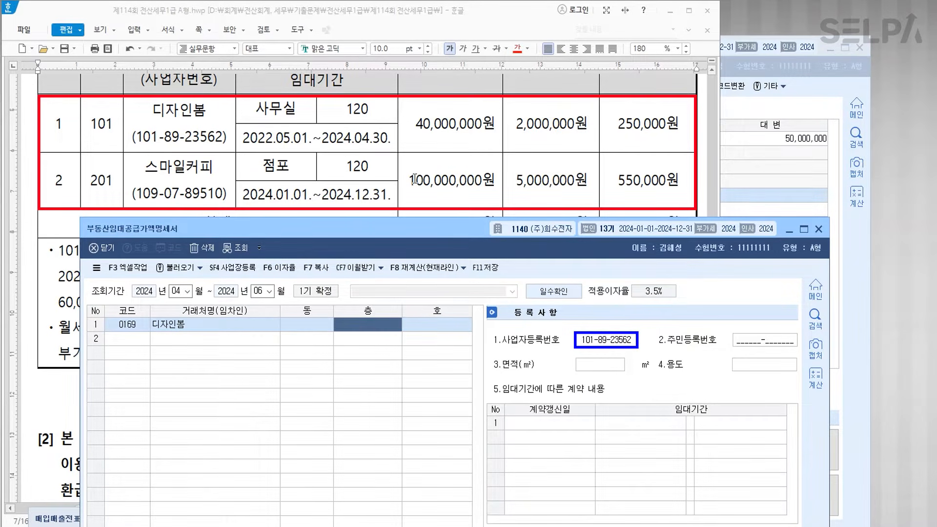
- Enter floor 1, unit 101, 120 m² 사무실, leased 2022-05-01 to 2024-04-30
{"action": "scroll", "coordinate": [140, 129], "scroll_direction": "up", "scroll_amount": 2}
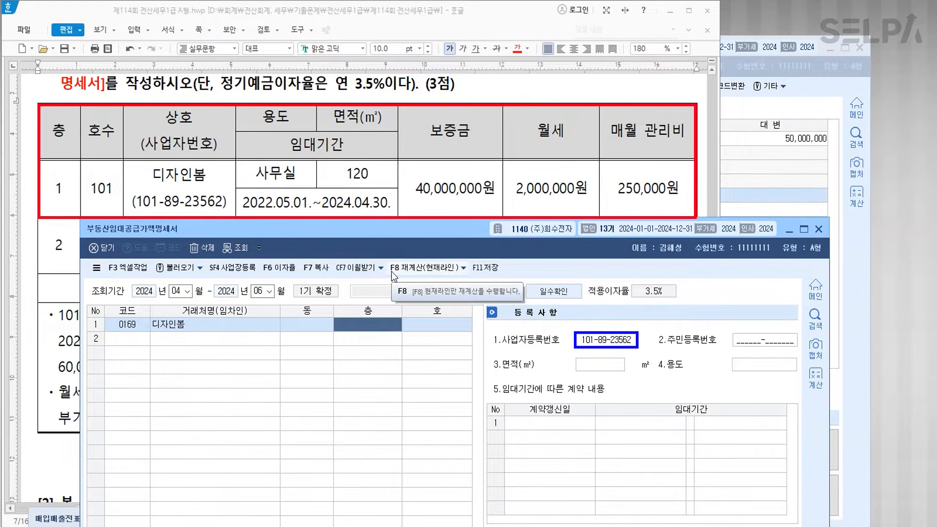
{"action": "type", "text": "1"}
{"action": "key", "text": "Return"}
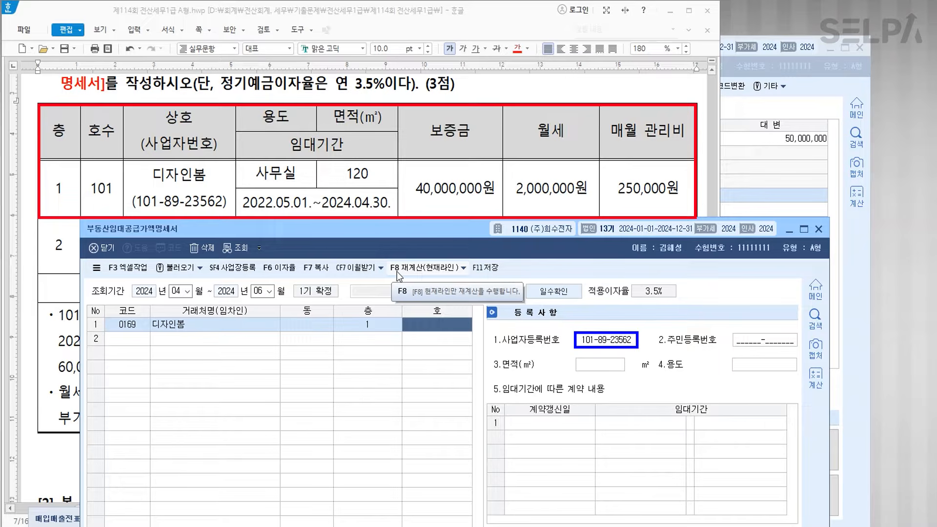
{"action": "type", "text": "101"}
{"action": "key", "text": "Return"}
{"action": "key", "text": "Return"}
{"action": "key", "text": "Return"}
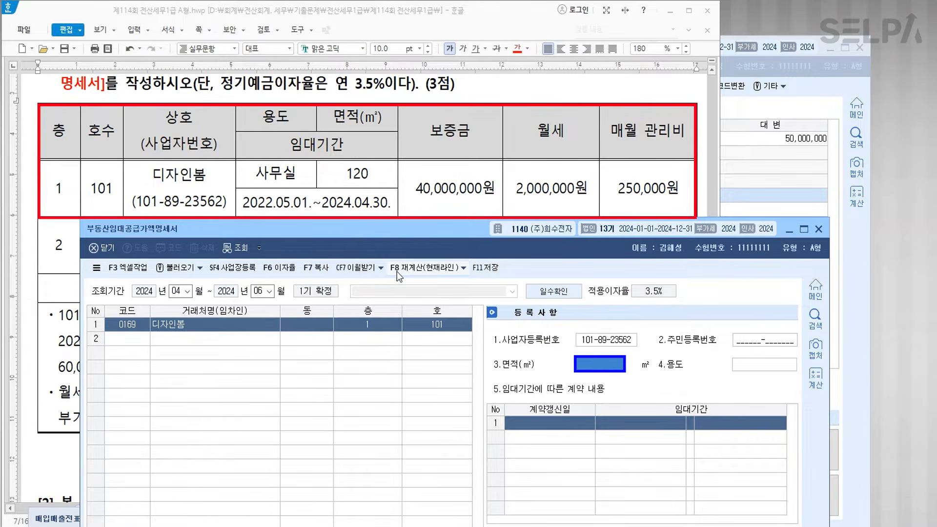
{"action": "type", "text": "120"}
{"action": "key", "text": "Return"}
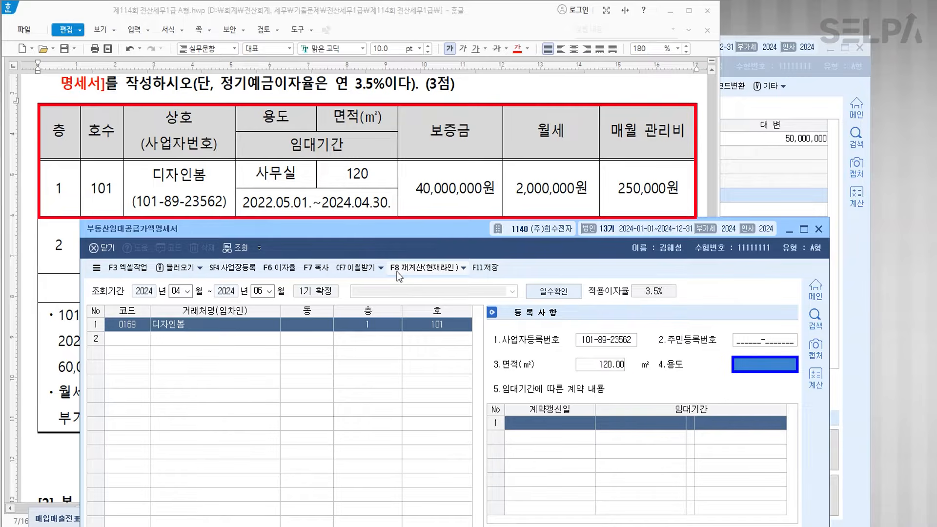
{"action": "type", "text": "사무실"}
{"action": "key", "text": "Return"}
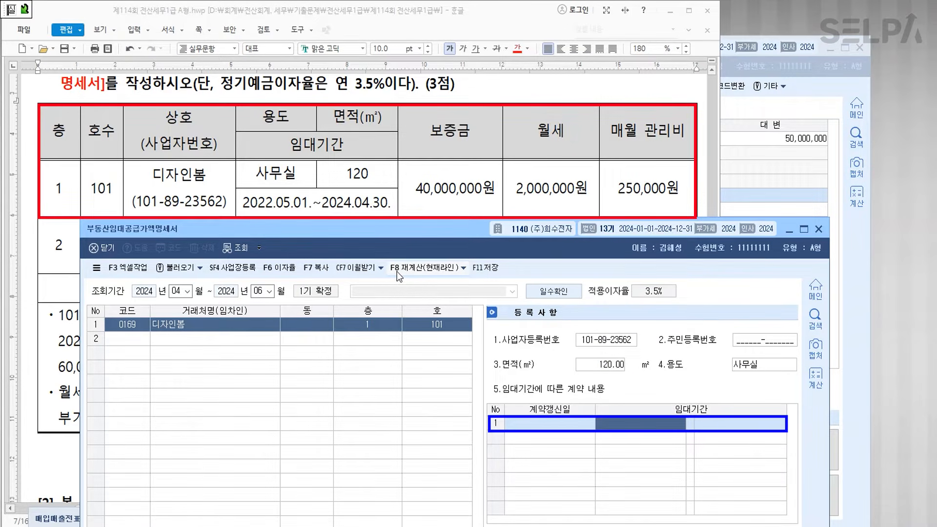
{"action": "type", "text": "2022-0"}
{"action": "type", "text": "5-01 ~ 202"}
{"action": "type", "text": "4-04-30"}
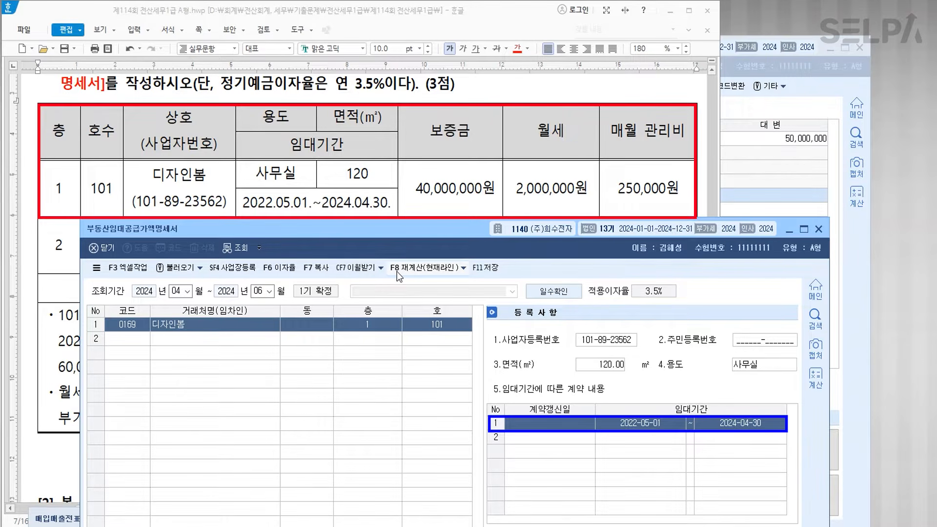
{"action": "scroll", "coordinate": [404, 205], "scroll_direction": "down", "scroll_amount": 2}
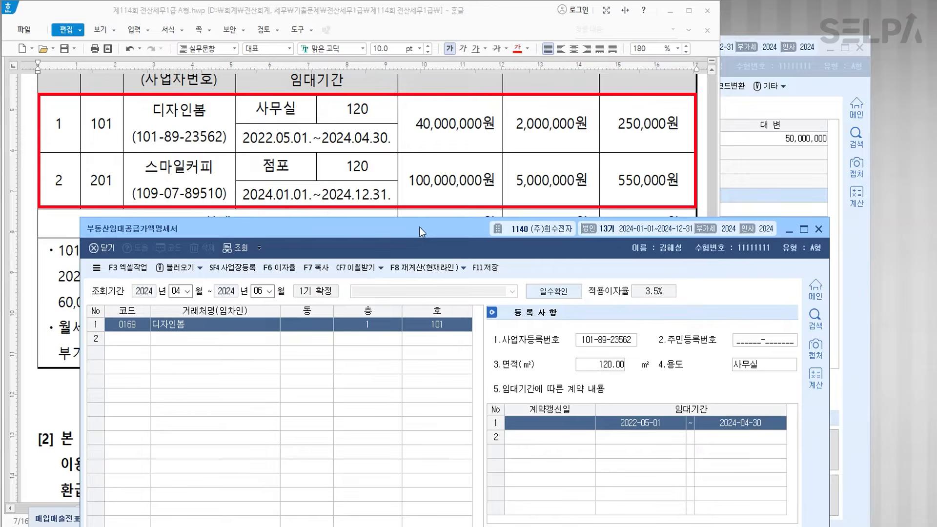
- Enter 디자인봄's 40,000,000 deposit, 2,000,000 monthly rent and 250,000 management fee
{"action": "left_click_drag", "start_coordinate": [419, 227], "coordinate": [414, 137]}
{"action": "type", "text": "40000000"}
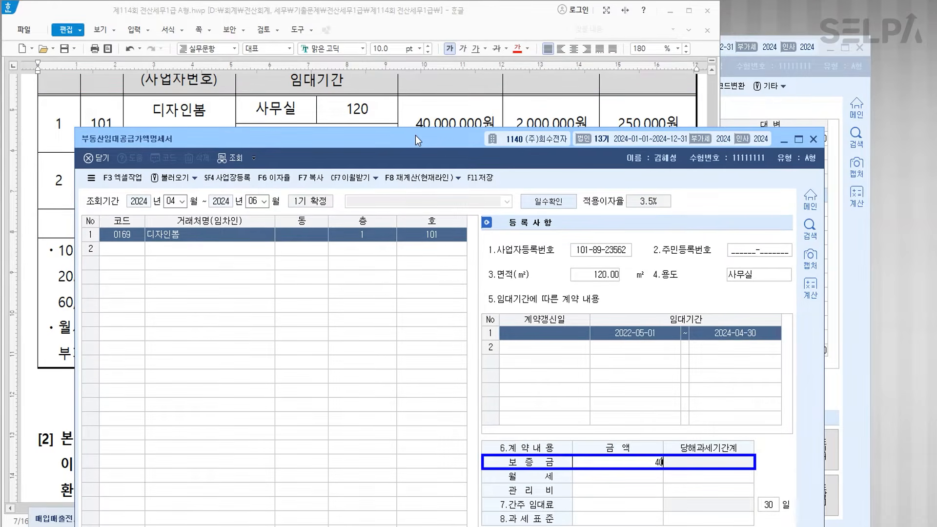
{"action": "key", "text": "Return"}
{"action": "type", "text": "2000000"}
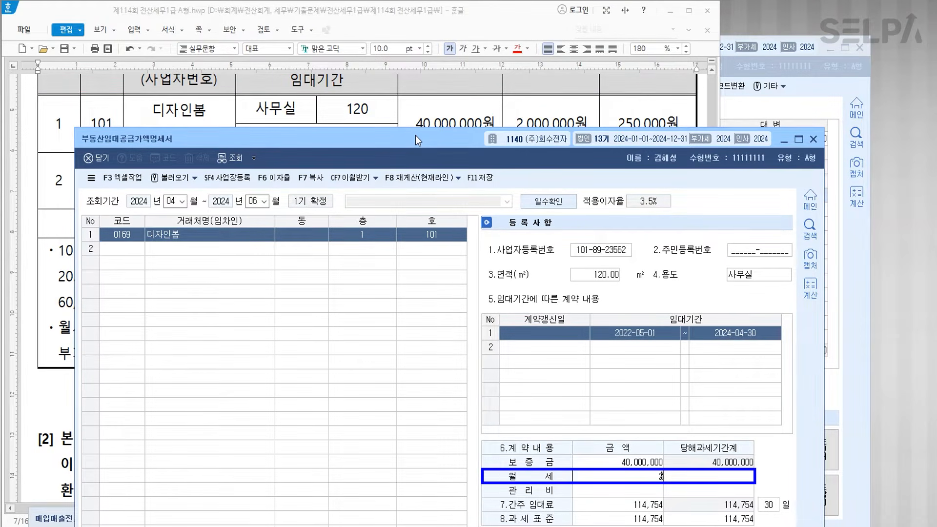
{"action": "key", "text": "Return"}
{"action": "type", "text": "250000"}
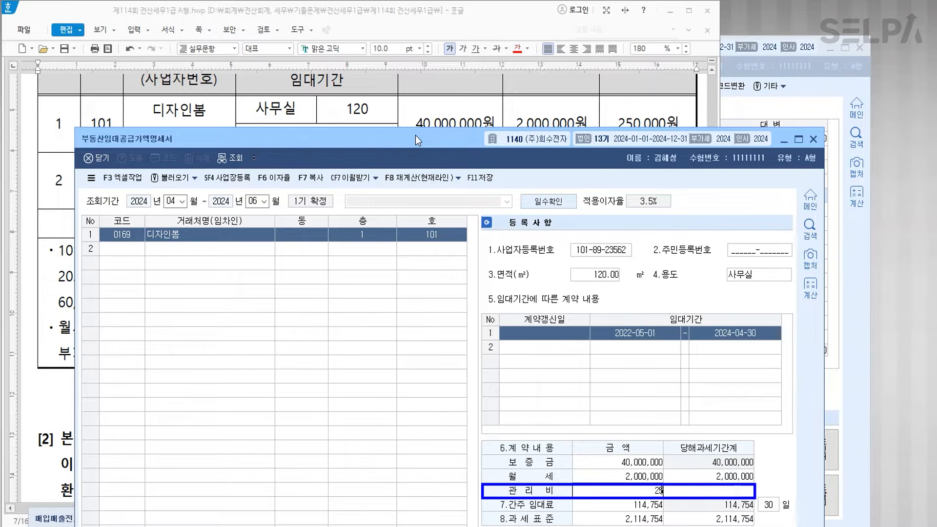
{"action": "key", "text": "Return"}
{"action": "key", "text": "Return"}
{"action": "key", "text": "Return"}
{"action": "key", "text": "Return"}
{"action": "key", "text": "Return"}
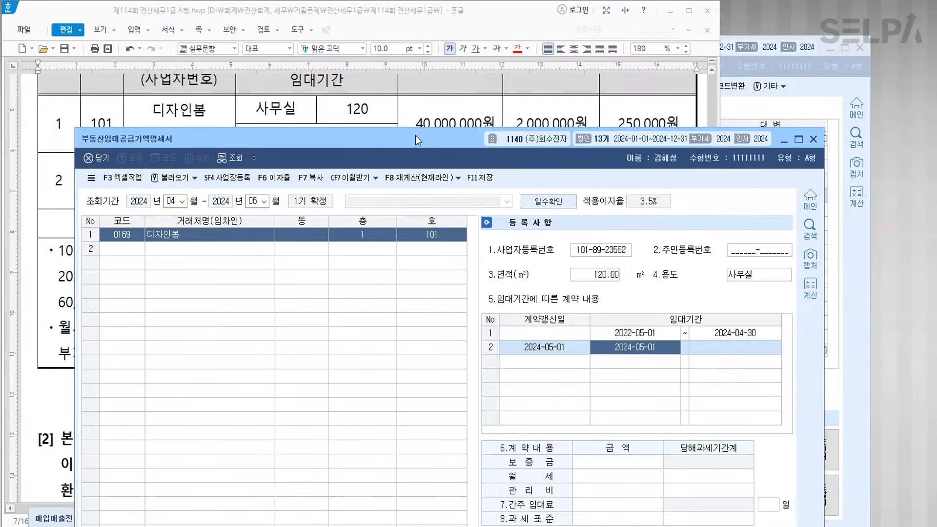
- Add the renewal ending 2026-04-30 with 60,000,000 deposit, 2,000,000 rent and 250,000 fee
{"action": "key", "text": "Return"}
{"action": "left_click_drag", "start_coordinate": [407, 136], "coordinate": [390, 357]}
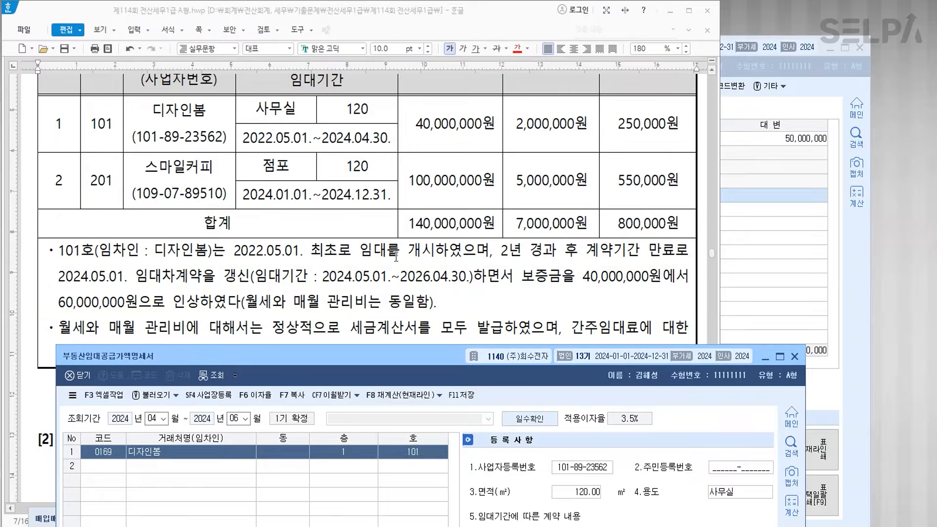
{"action": "scroll", "coordinate": [391, 263], "scroll_direction": "down", "scroll_amount": 3}
{"action": "left_click_drag", "start_coordinate": [421, 356], "coordinate": [400, 181]}
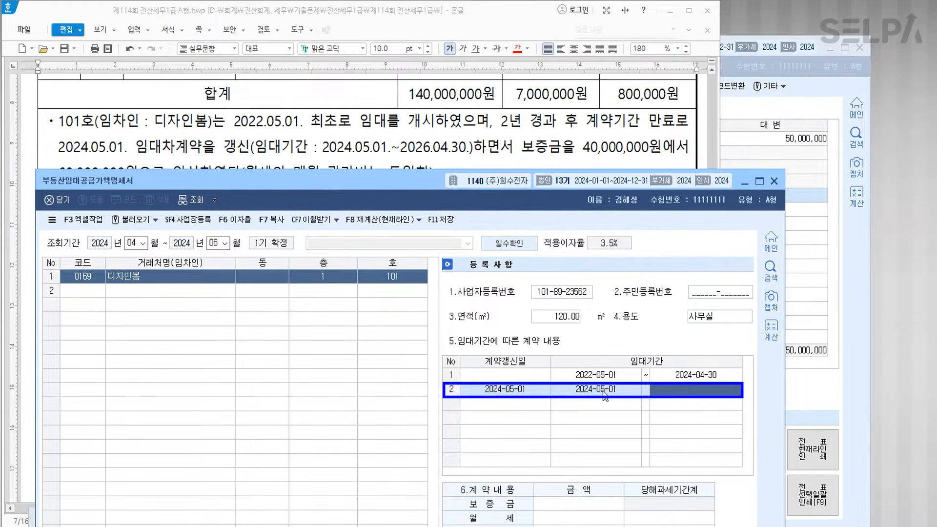
{"action": "type", "text": "20260430"}
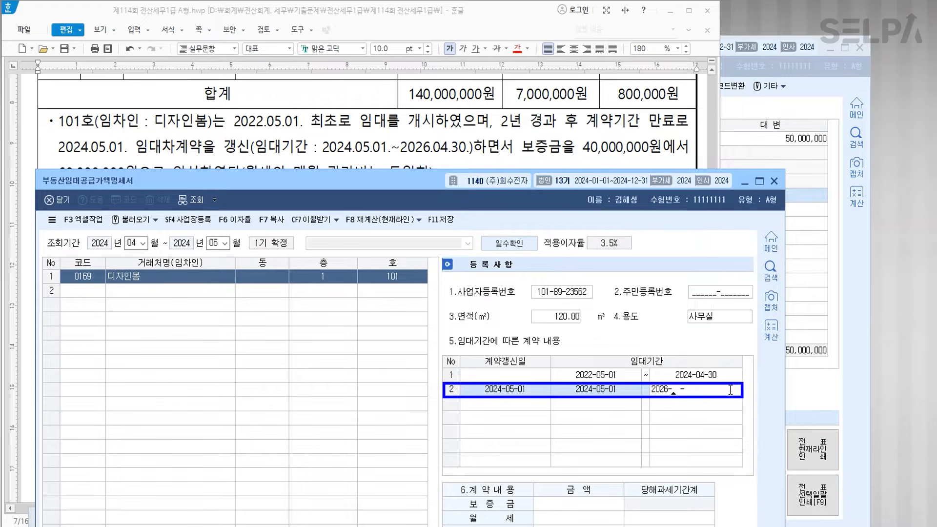
{"action": "key", "text": "Return"}
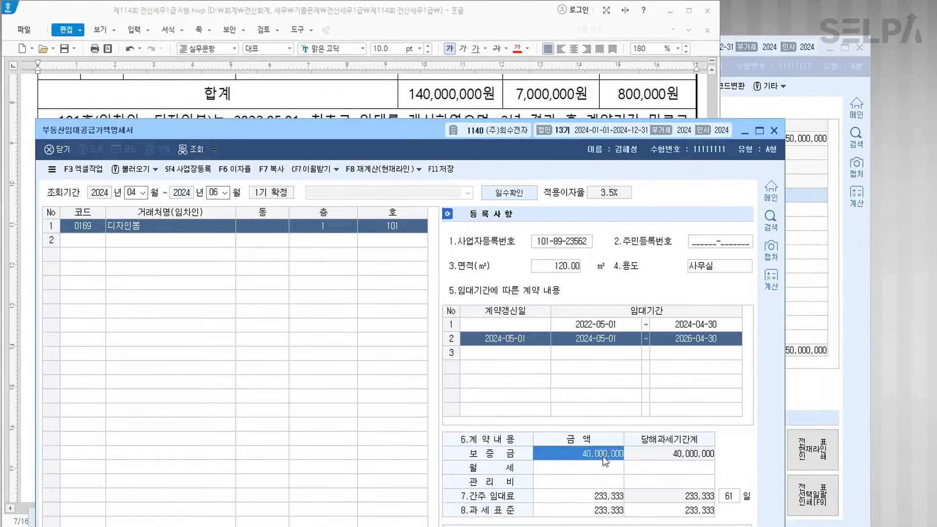
{"action": "type", "text": "60000000"}
{"action": "key", "text": "Return"}
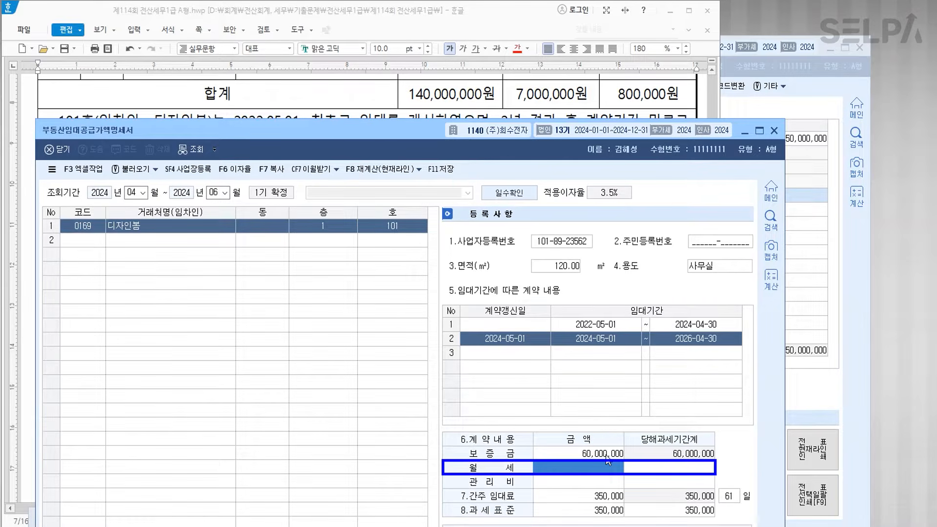
{"action": "type", "text": "2000000"}
{"action": "key", "text": "Return"}
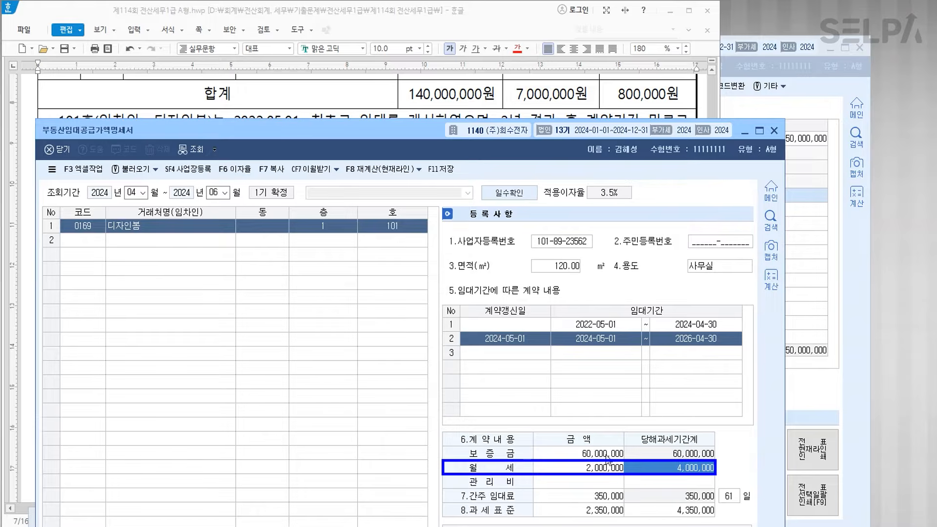
{"action": "key", "text": "Return"}
{"action": "type", "text": "2500000"}
{"action": "key", "text": "Return"}
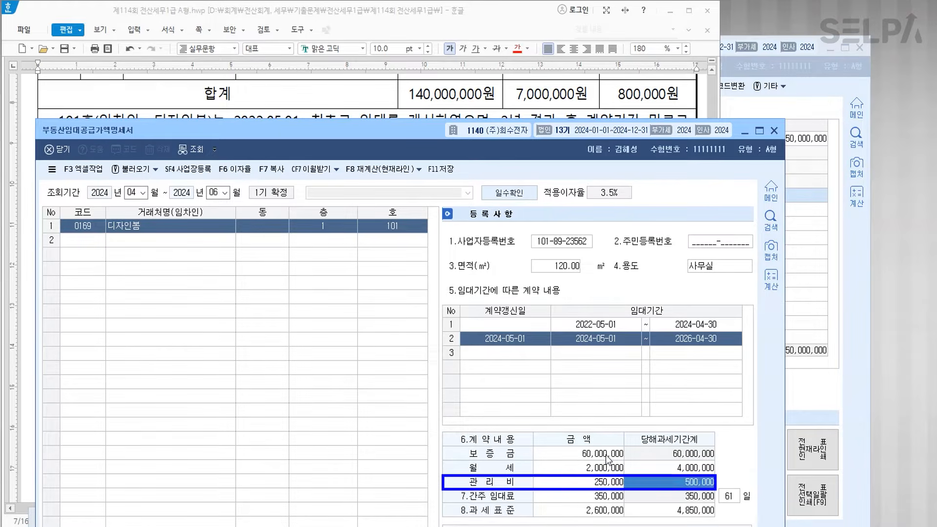
{"action": "key", "text": "Return"}
{"action": "key", "text": "Return"}
{"action": "key", "text": "Return"}
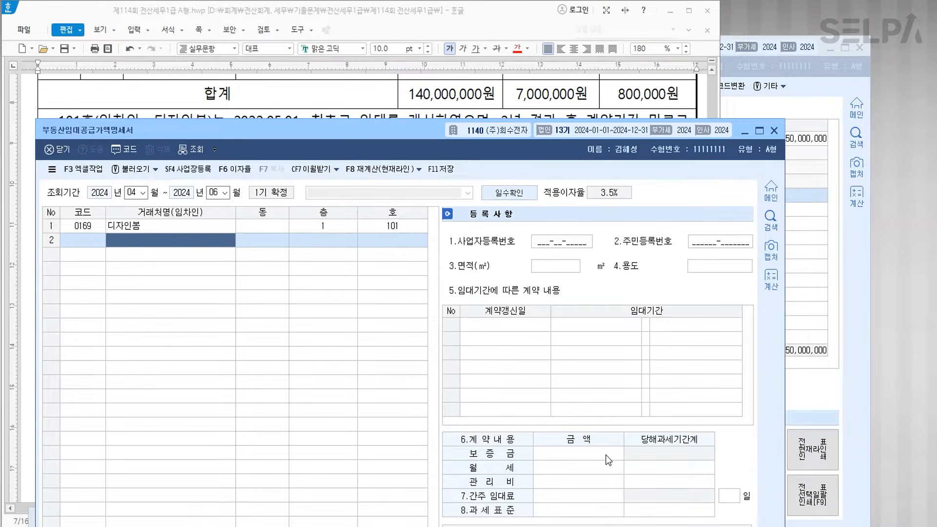
- Select 스마일커피 as the tenant in row 2
{"action": "left_click_drag", "start_coordinate": [344, 144], "coordinate": [346, 252]}
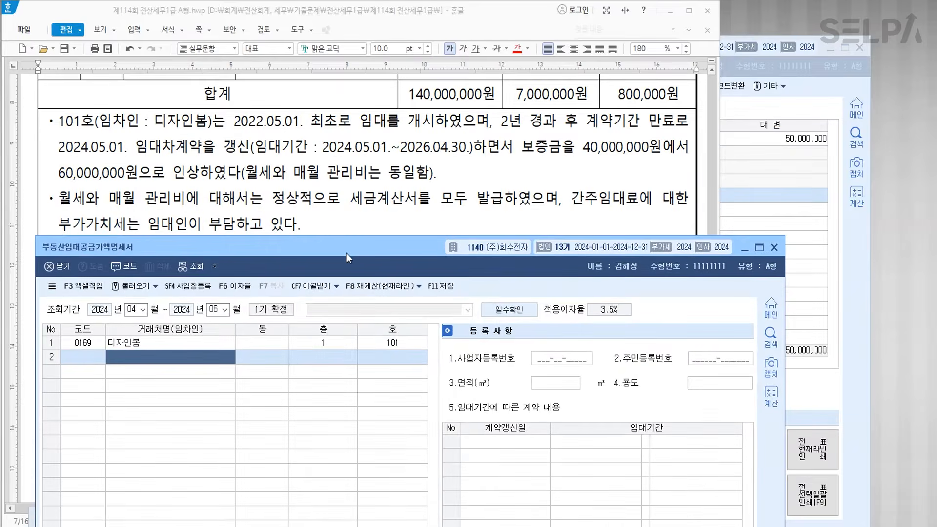
{"action": "scroll", "coordinate": [365, 179], "scroll_direction": "up", "scroll_amount": 2}
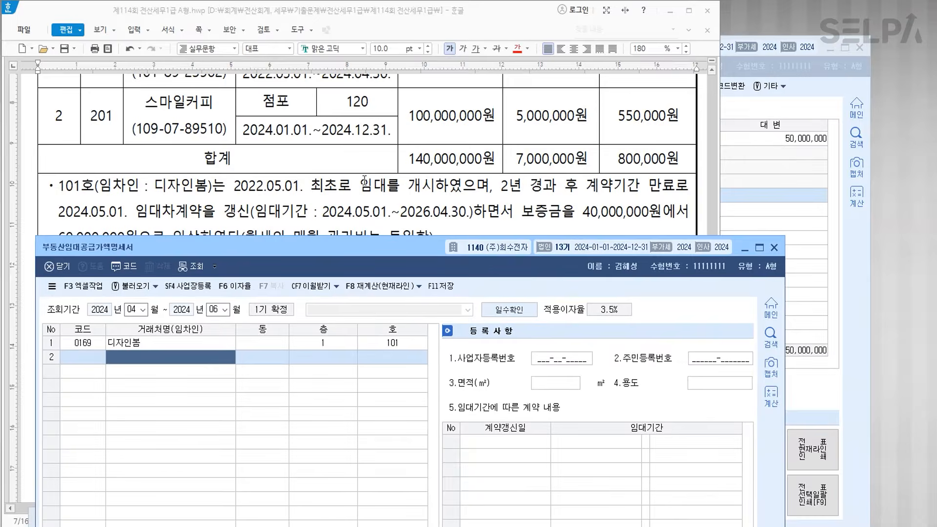
{"action": "left_click", "coordinate": [90, 361]}
{"action": "key", "text": "F2"}
{"action": "type", "text": "스마"}
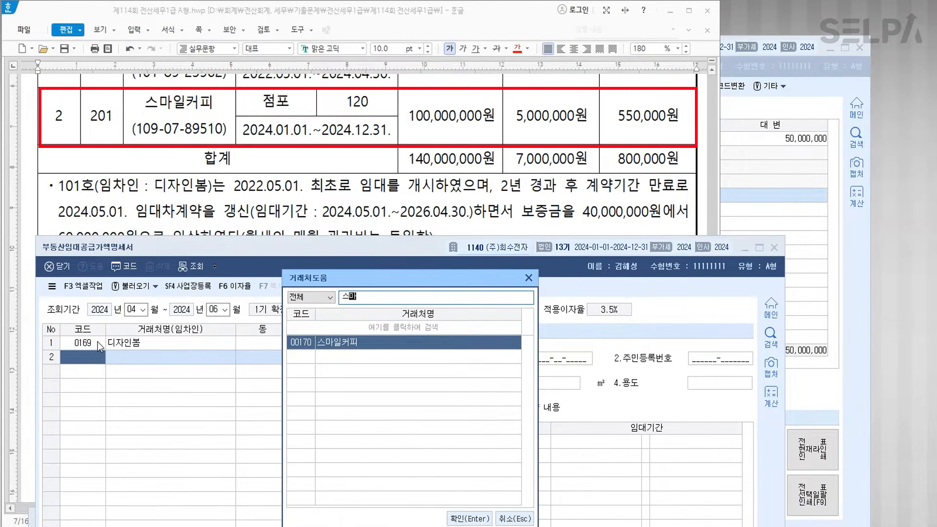
{"action": "key", "text": "Return"}
- Enter floor 2, unit 201, 120 m² 점포, leased 2024-01-01 to 2024-12-31
{"action": "type", "text": "2"}
{"action": "key", "text": "Return"}
{"action": "type", "text": "201"}
{"action": "key", "text": "Return"}
{"action": "key", "text": "Return"}
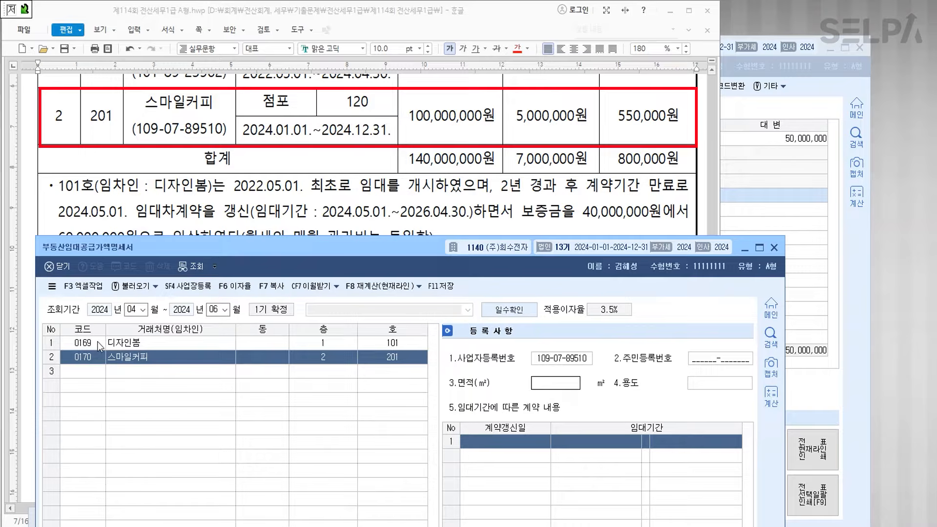
{"action": "type", "text": "120"}
{"action": "key", "text": "Return"}
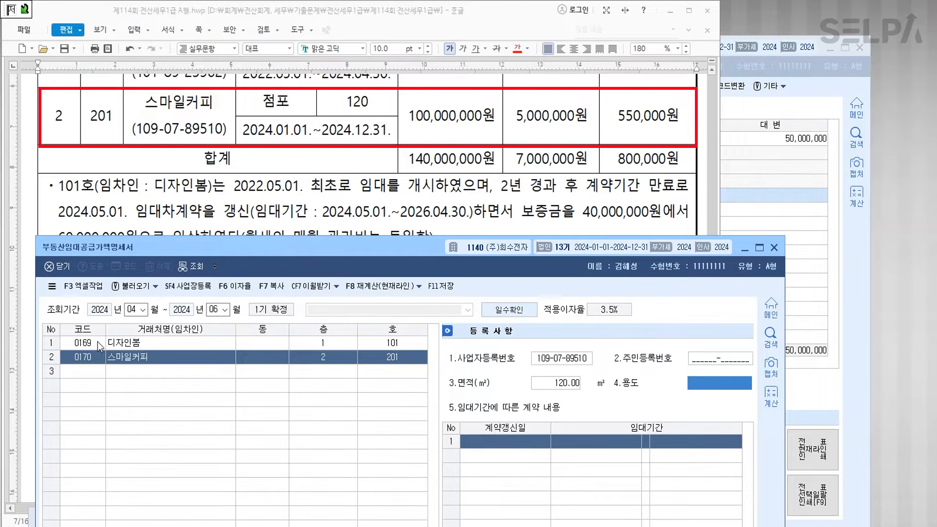
{"action": "type", "text": "점포"}
{"action": "key", "text": "Return"}
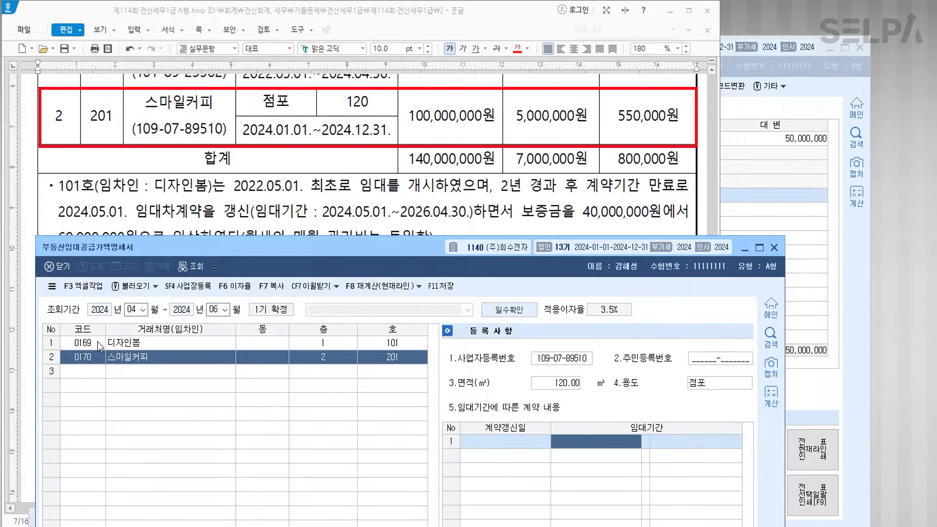
{"action": "type", "text": "20240101"}
{"action": "key", "text": "Return"}
{"action": "type", "text": "2024-12-31"}
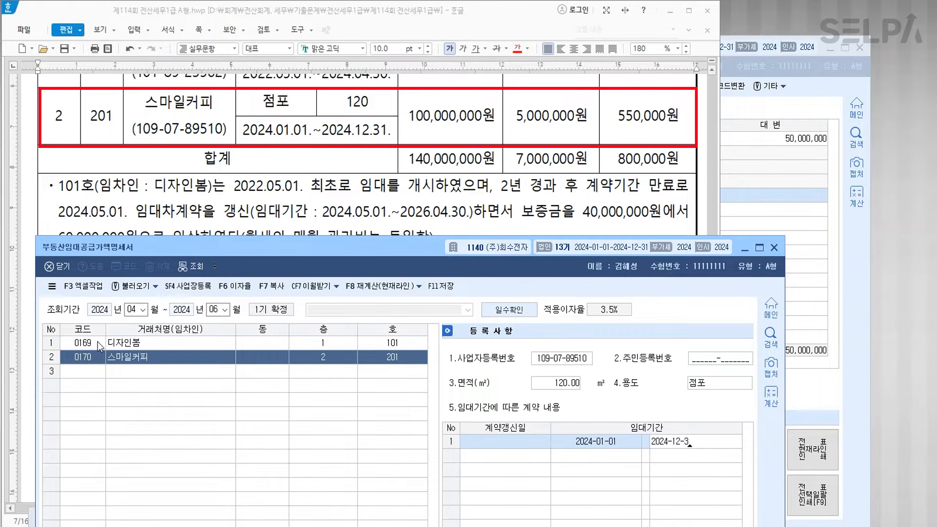
{"action": "key", "text": "Return"}
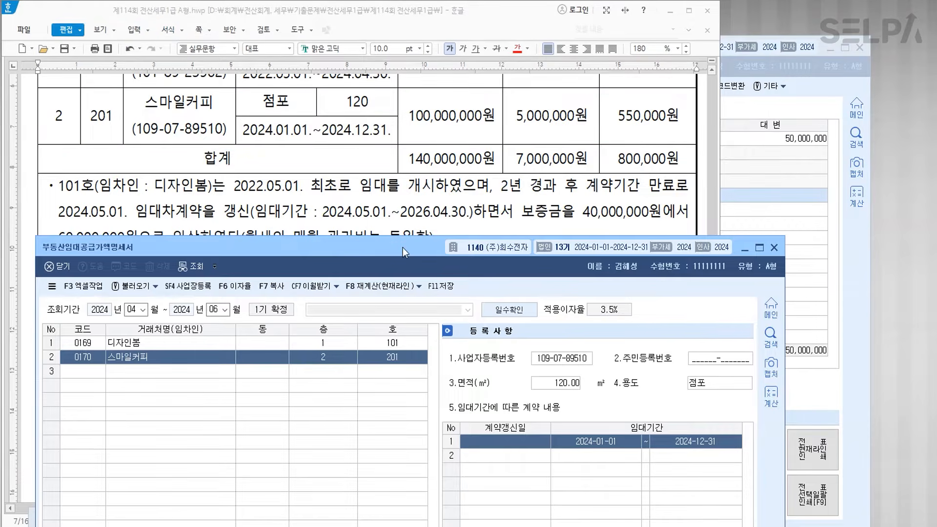
- Enter the 100,000,000 deposit, 5,000,000 monthly rent and 550,000 management fee
{"action": "left_click_drag", "start_coordinate": [403, 248], "coordinate": [405, 110]}
{"action": "type", "text": "100000000"}
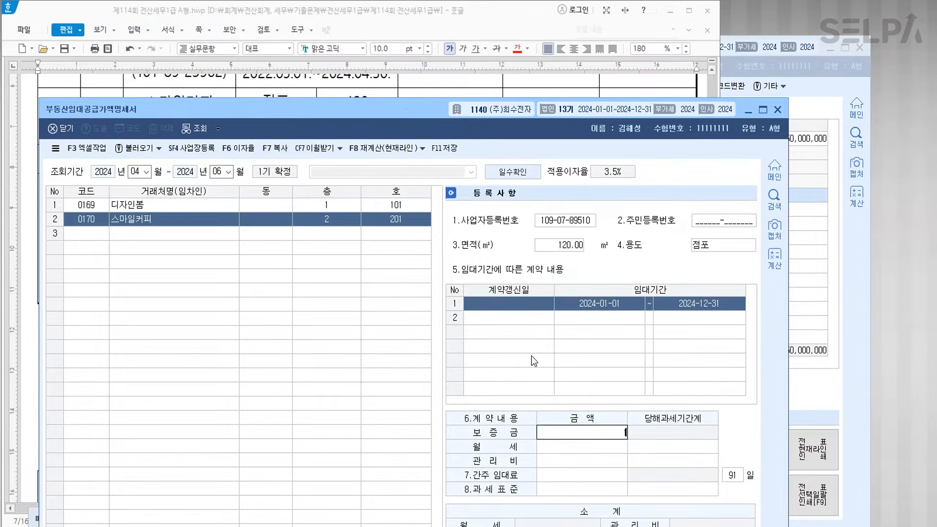
{"action": "key", "text": "Return"}
{"action": "type", "text": "5000000"}
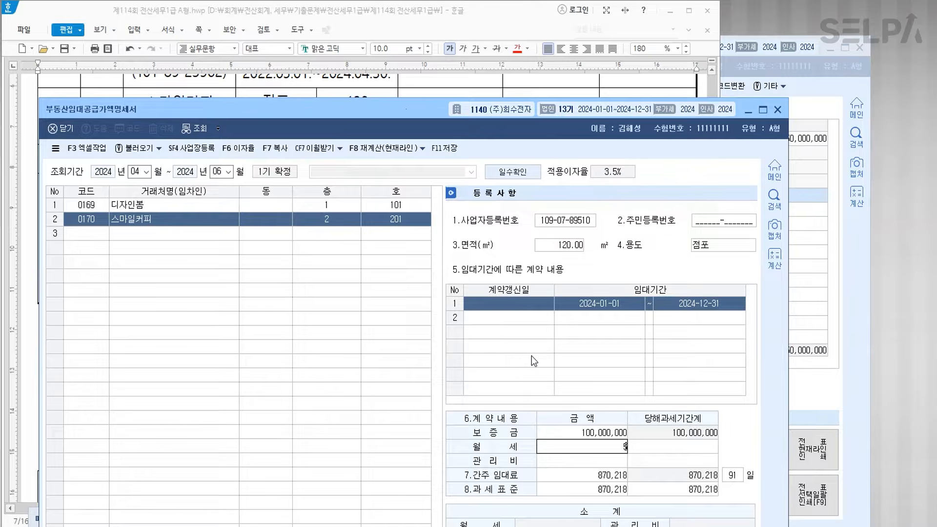
{"action": "key", "text": "Return"}
{"action": "key", "text": "Return"}
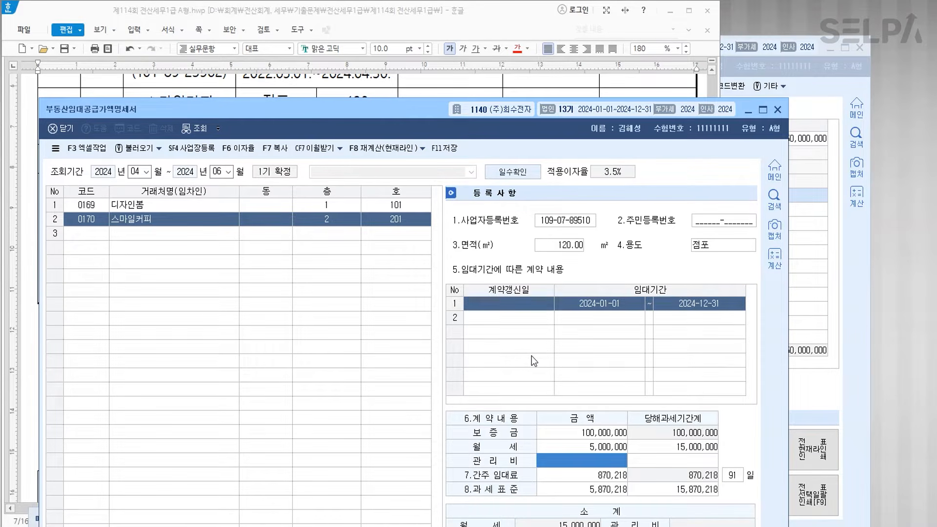
{"action": "type", "text": "550000"}
{"action": "key", "text": "Return"}
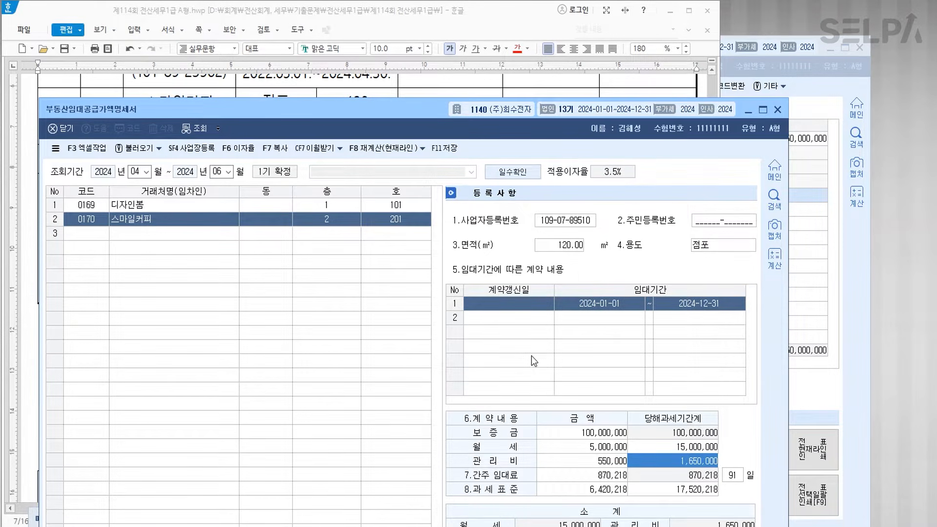
{"action": "key", "text": "Return"}
{"action": "key", "text": "Return"}
{"action": "key", "text": "Return"}
{"action": "key", "text": "Return"}
{"action": "key", "text": "Return"}
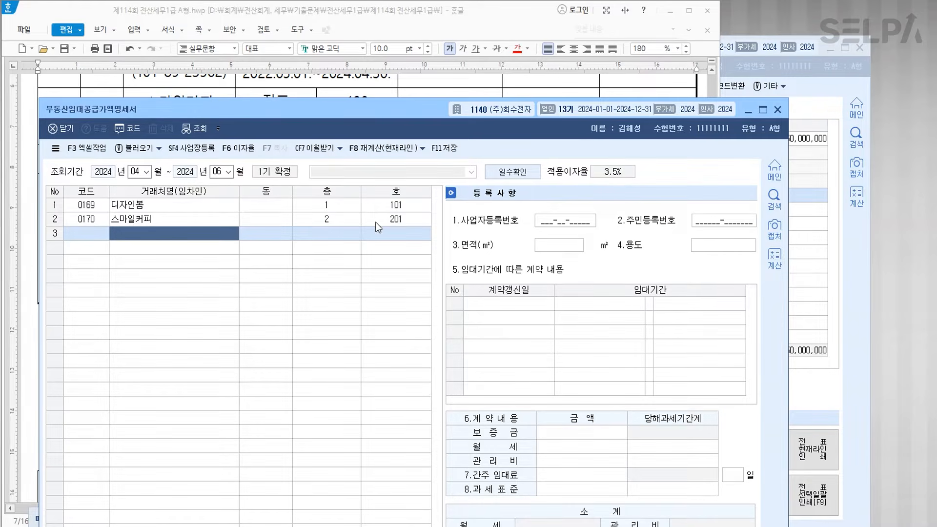
- Save and close the rental supply statement, then scroll the exam paper to question [2]
{"action": "left_click", "coordinate": [441, 150]}
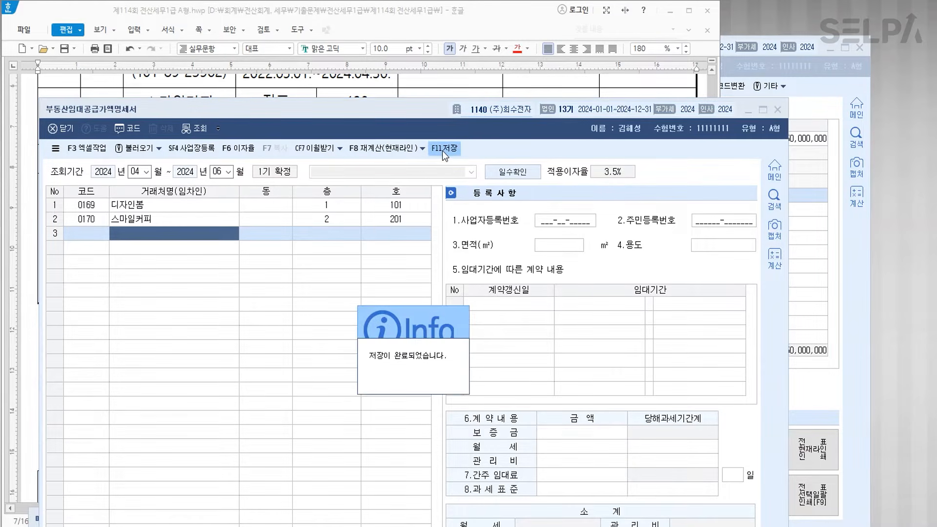
{"action": "left_click", "coordinate": [375, 381]}
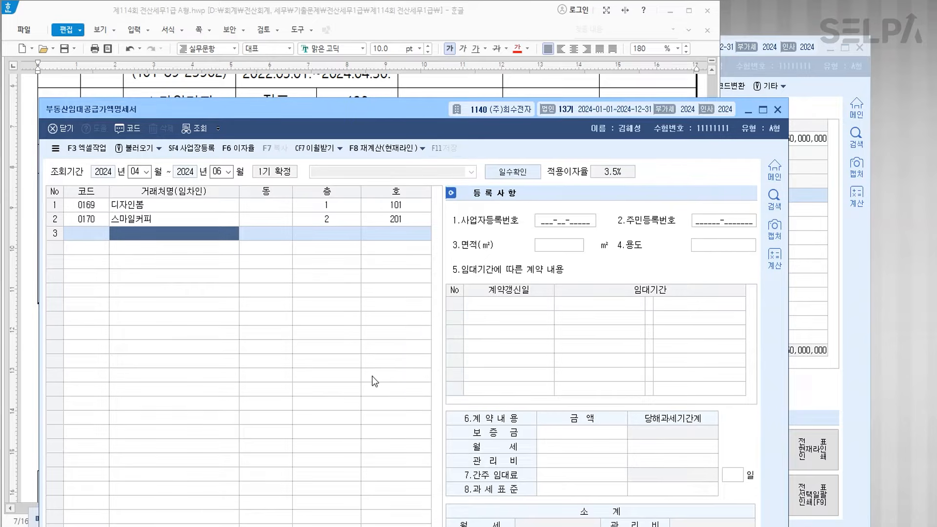
{"action": "left_click", "coordinate": [778, 110]}
{"action": "scroll", "coordinate": [407, 296], "scroll_direction": "down", "scroll_amount": 5}
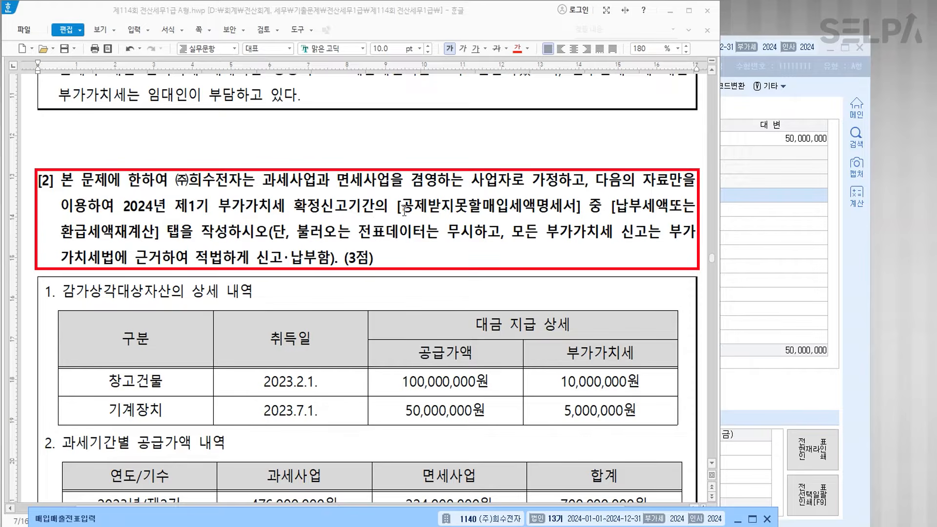
- Colour '[납부세액또는 환급세액재계산] 탭을 작성' red and scroll down to the supply-value table
{"action": "left_click", "coordinate": [610, 210]}
{"action": "left_click_drag", "start_coordinate": [610, 210], "coordinate": [228, 240]}
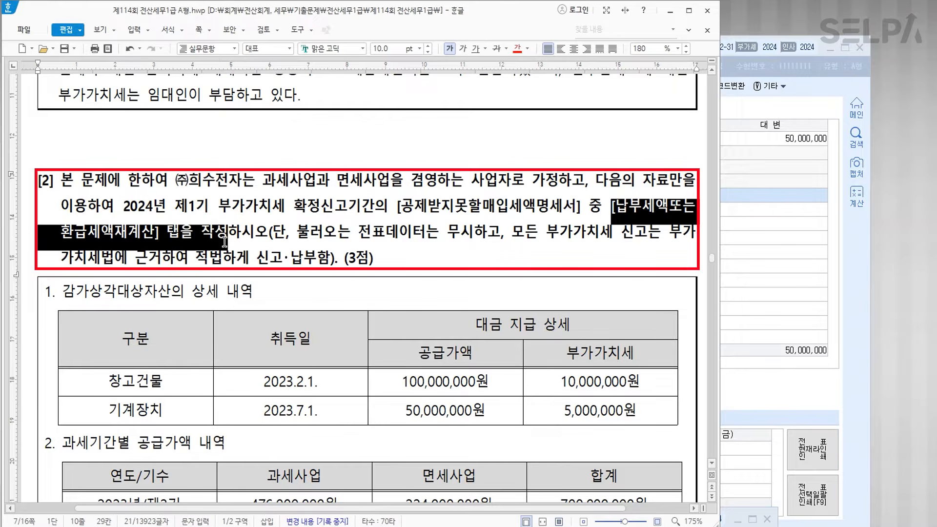
{"action": "left_click", "coordinate": [518, 52]}
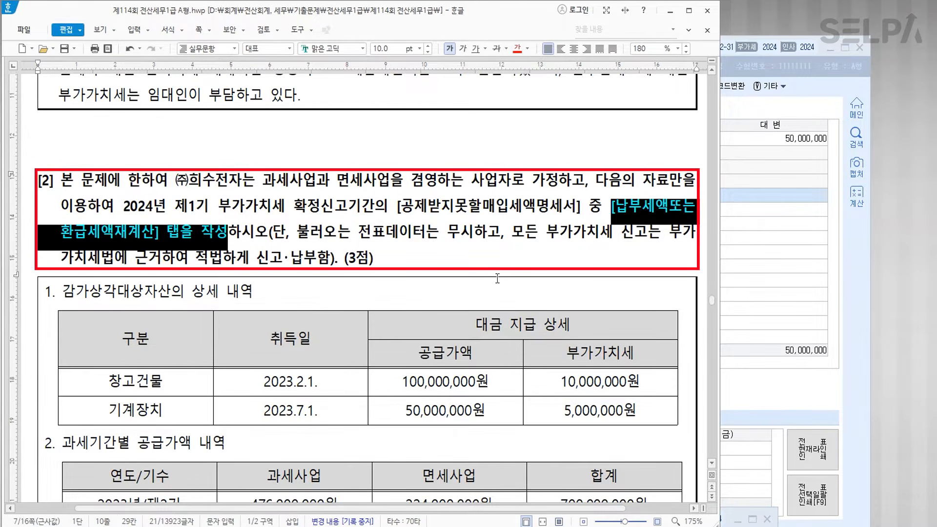
{"action": "scroll", "coordinate": [491, 274], "scroll_direction": "down", "scroll_amount": 3}
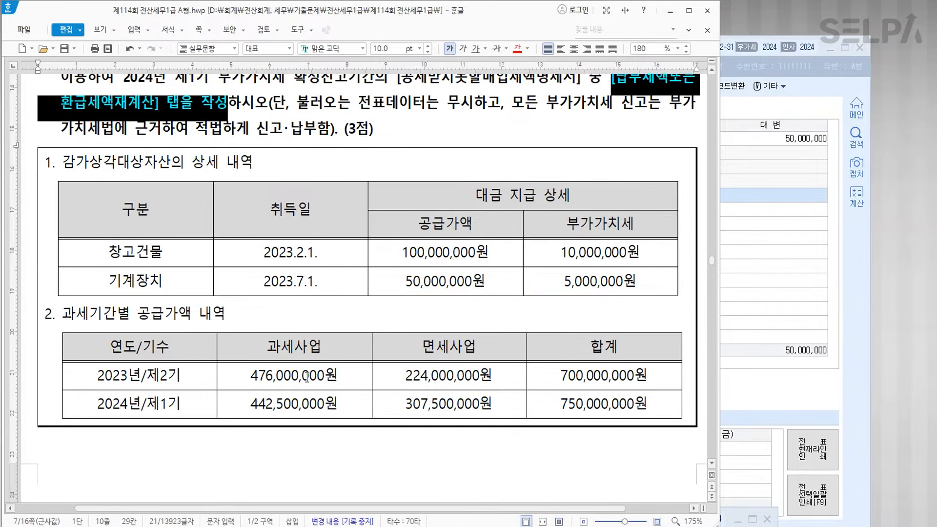
{"action": "scroll", "coordinate": [361, 378], "scroll_direction": "down", "scroll_amount": 2}
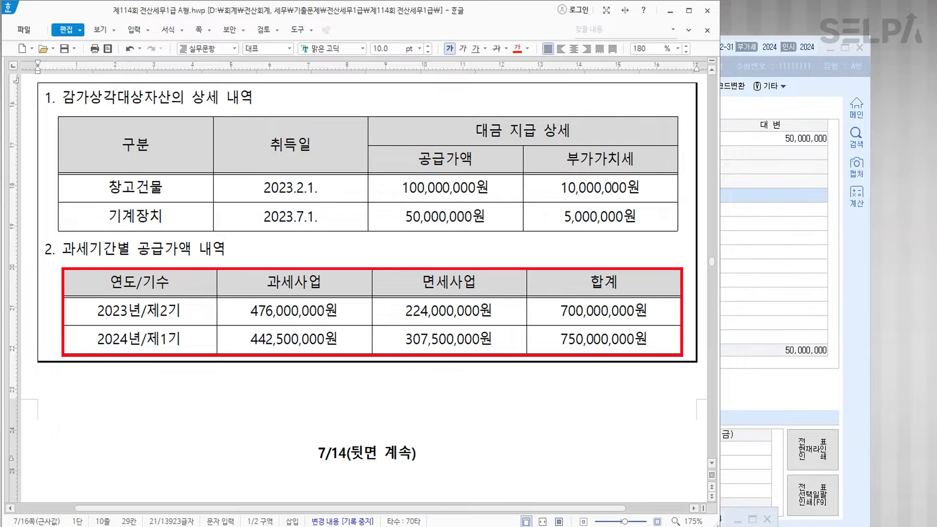
{"action": "key", "text": "alt+Tab"}
- Open 공제받지못할매입세액명세서 through menu search (ㄱㅈㅂ) for the April–June (04–06) period
{"action": "key", "text": "ctrl+f"}
{"action": "type", "text": "ㄱㅈㅂ"}
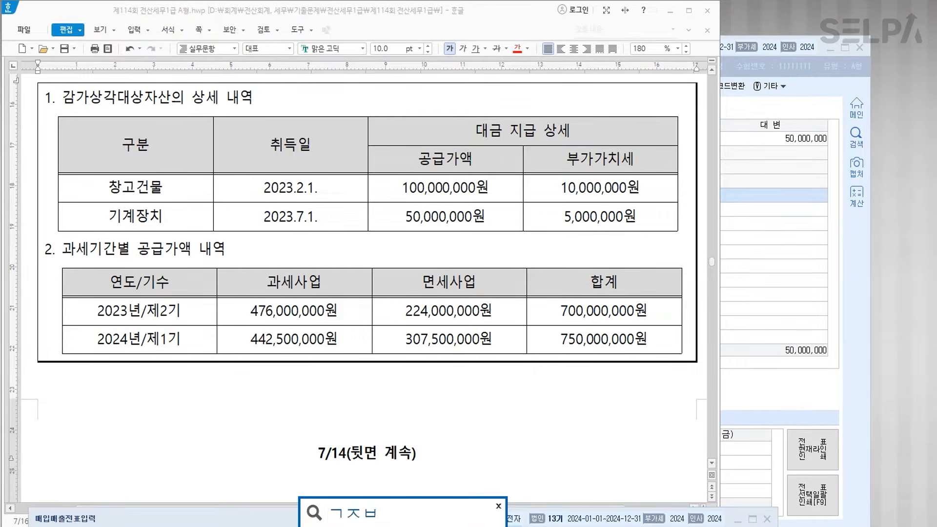
{"action": "key", "text": "Return"}
{"action": "left_click", "coordinate": [378, 356]}
{"action": "key", "text": "Return"}
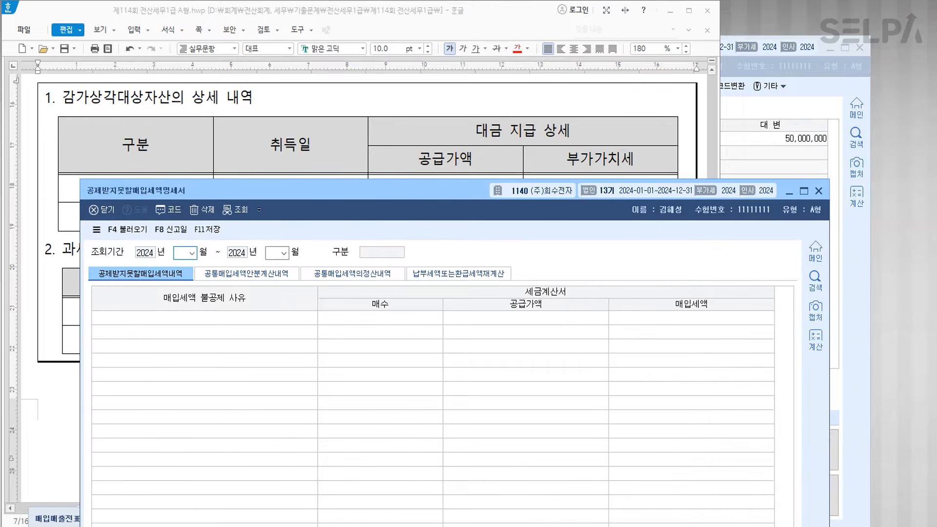
{"action": "type", "text": "0406"}
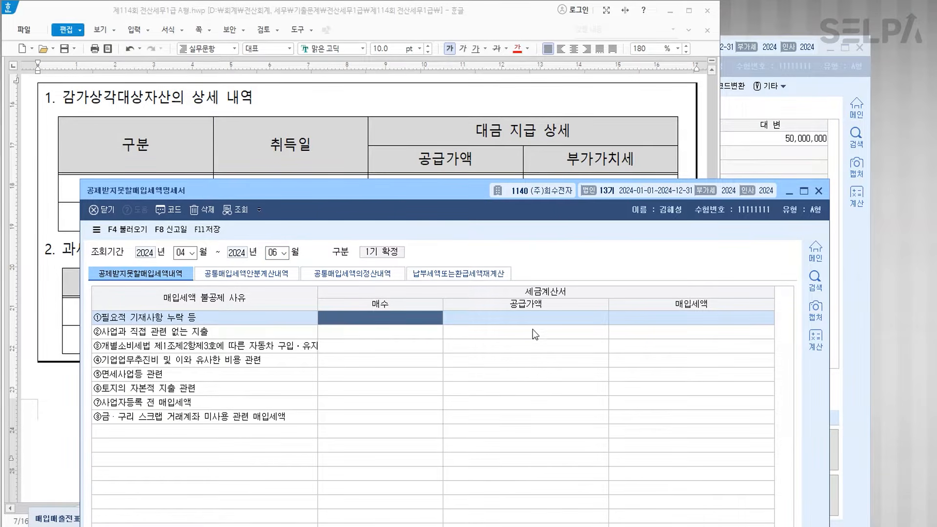
- On the 납부세액또는환급세액재계산 tab, add a buildings row: 10,000,000 input tax, acquired 2023-02, no vouchers loaded
{"action": "left_click", "coordinate": [417, 273]}
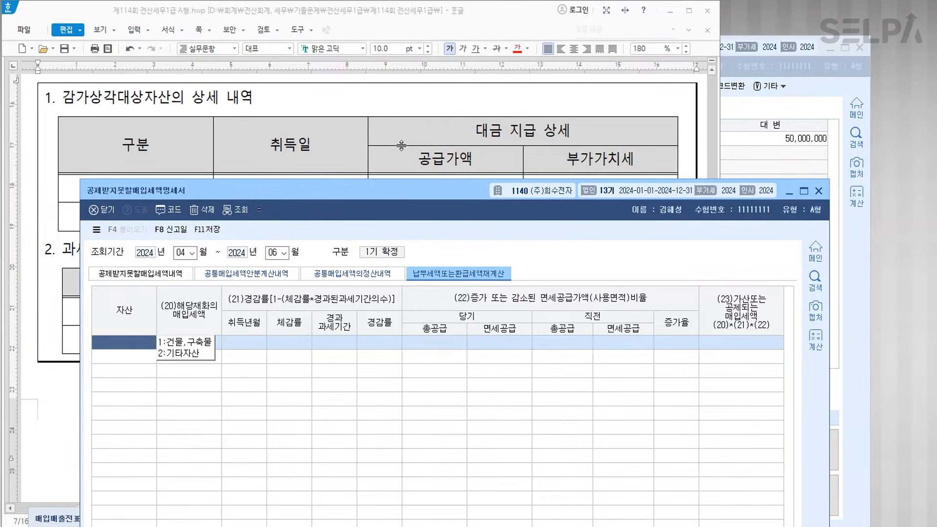
{"action": "scroll", "coordinate": [400, 146], "scroll_direction": "down", "scroll_amount": 1}
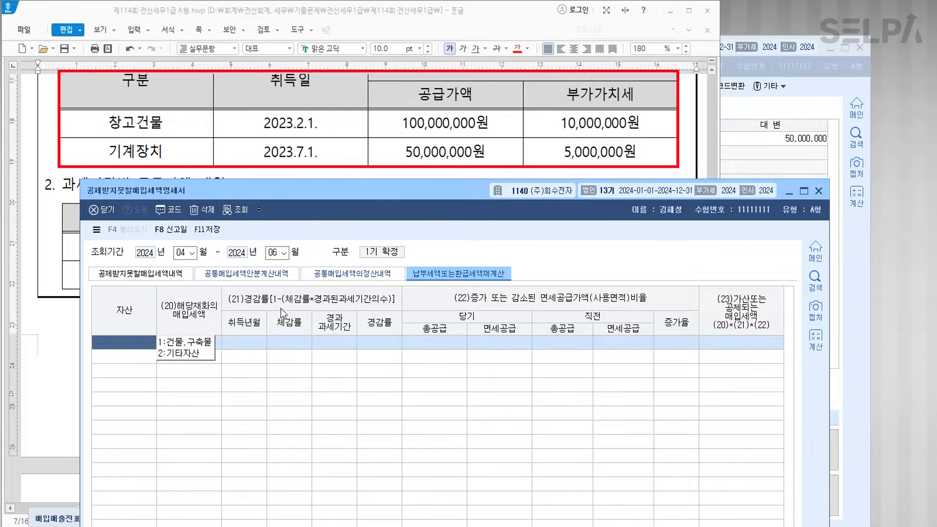
{"action": "type", "text": "1.건물,구축물"}
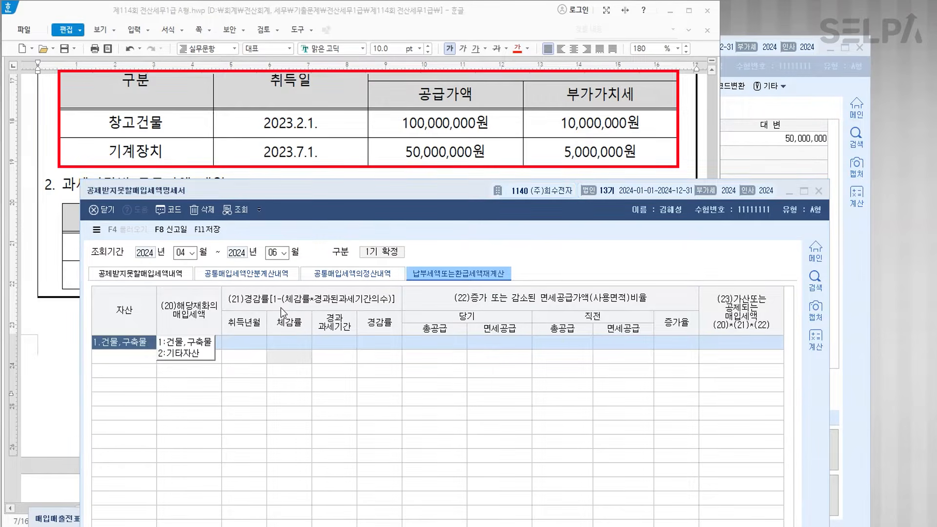
{"action": "key", "text": "Return"}
{"action": "key", "text": "Right"}
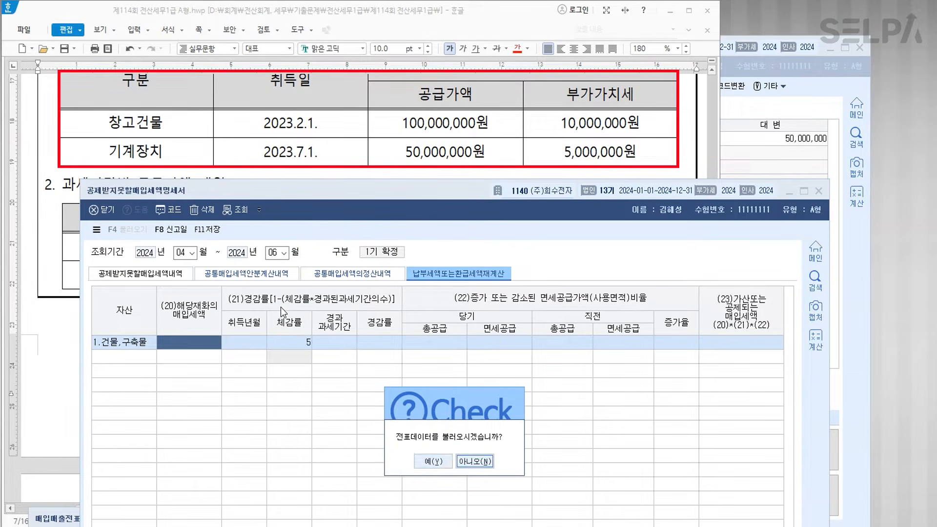
{"action": "key", "text": "Return"}
{"action": "type", "text": "10000000"}
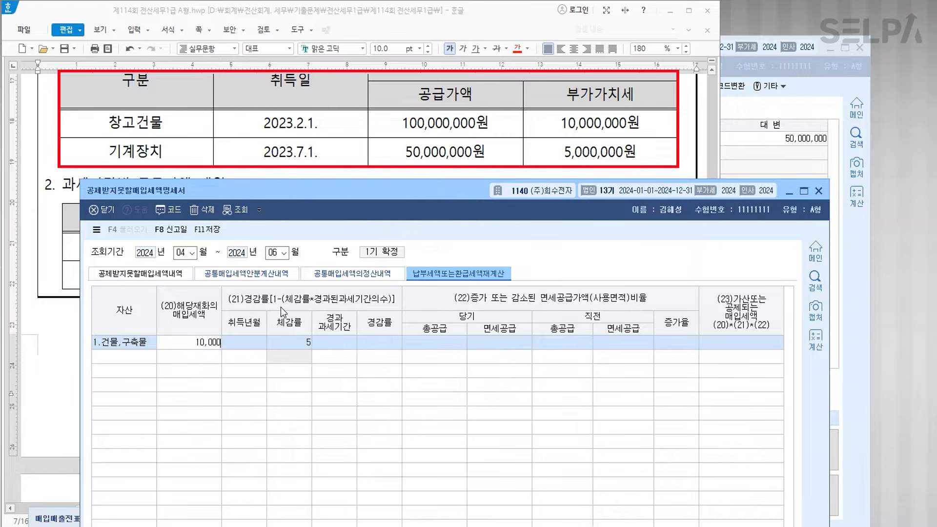
{"action": "key", "text": "Return"}
{"action": "type", "text": "2023-"}
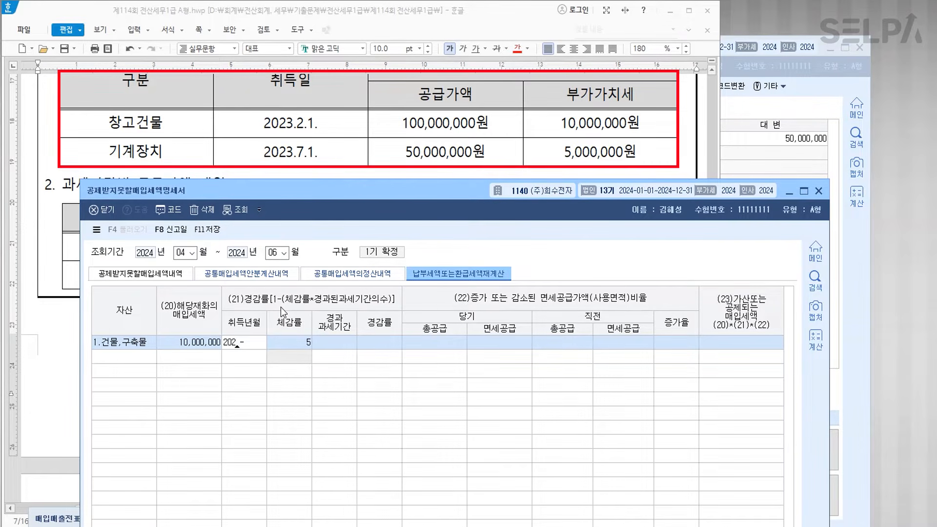
{"action": "type", "text": "02"}
{"action": "key", "text": "Return"}
{"action": "key", "text": "Return"}
{"action": "key", "text": "Return"}
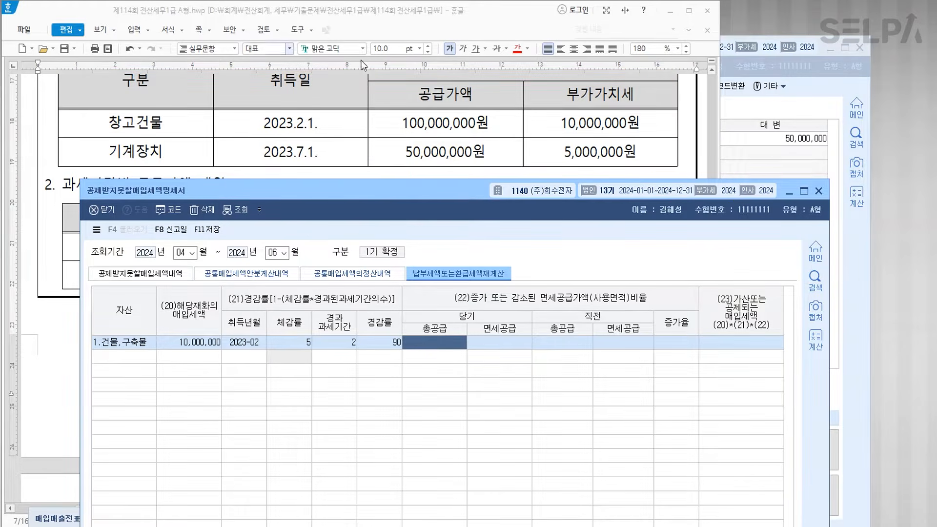
- Enter current supplies 750,000,000 total / 307,500,000 exempt and prior 700,000,000 / 224,000,000
{"action": "scroll", "coordinate": [425, 118], "scroll_direction": "down", "scroll_amount": 2}
{"action": "scroll", "coordinate": [425, 118], "scroll_direction": "down", "scroll_amount": 2}
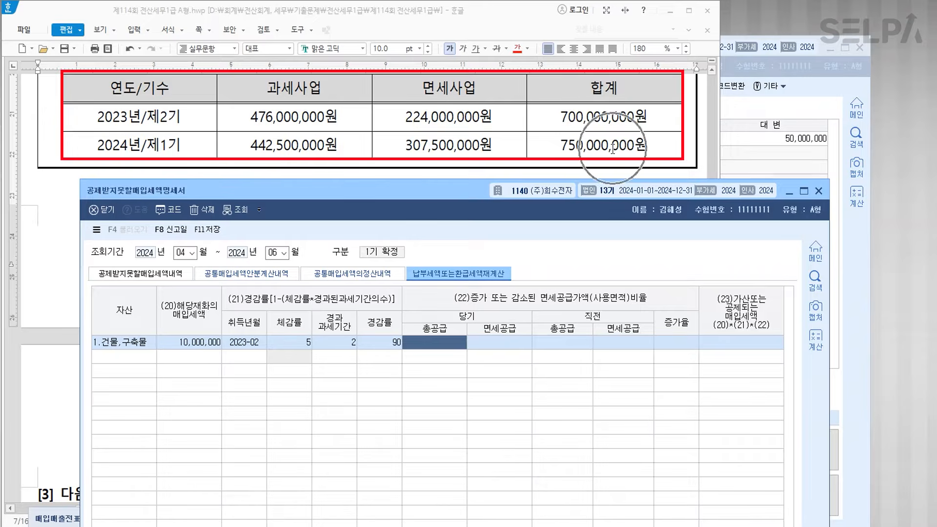
{"action": "type", "text": "750000000"}
{"action": "key", "text": "Return"}
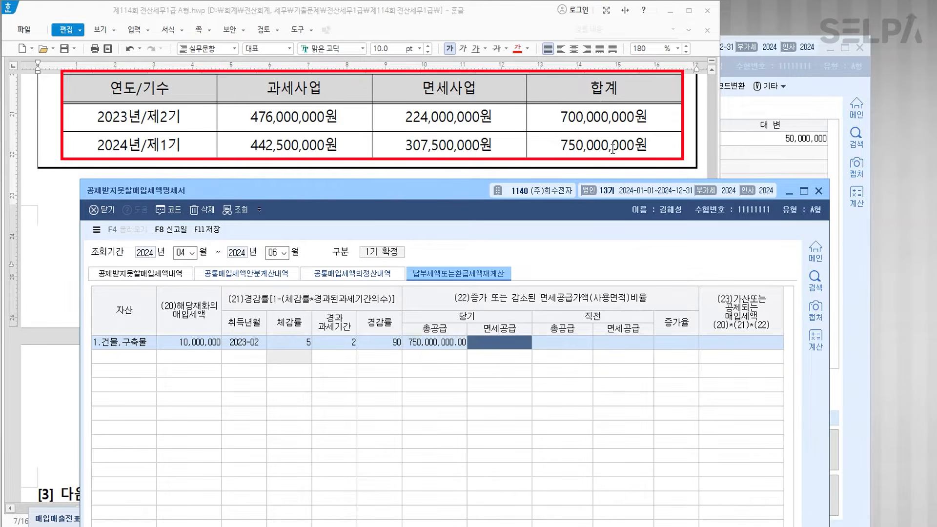
{"action": "type", "text": "307,500,"}
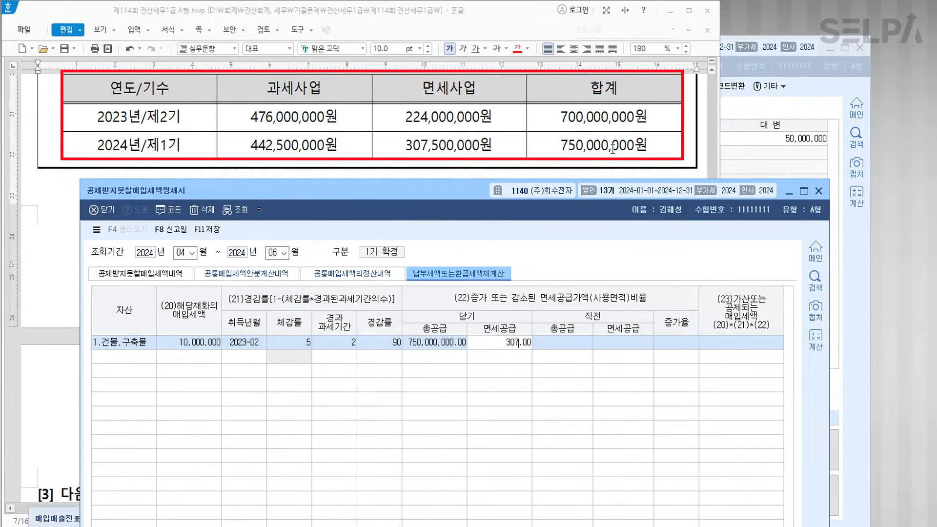
{"action": "type", "text": "000"}
{"action": "key", "text": "Return"}
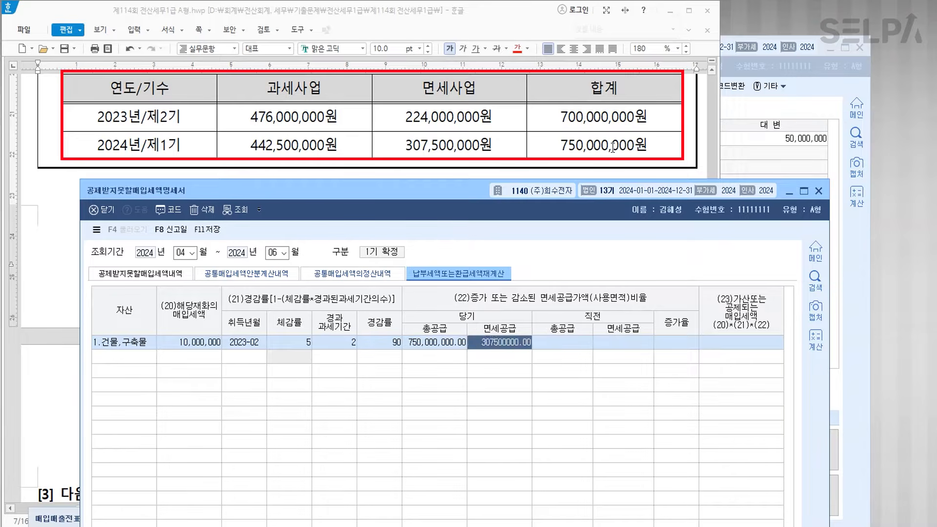
{"action": "type", "text": "700000000"}
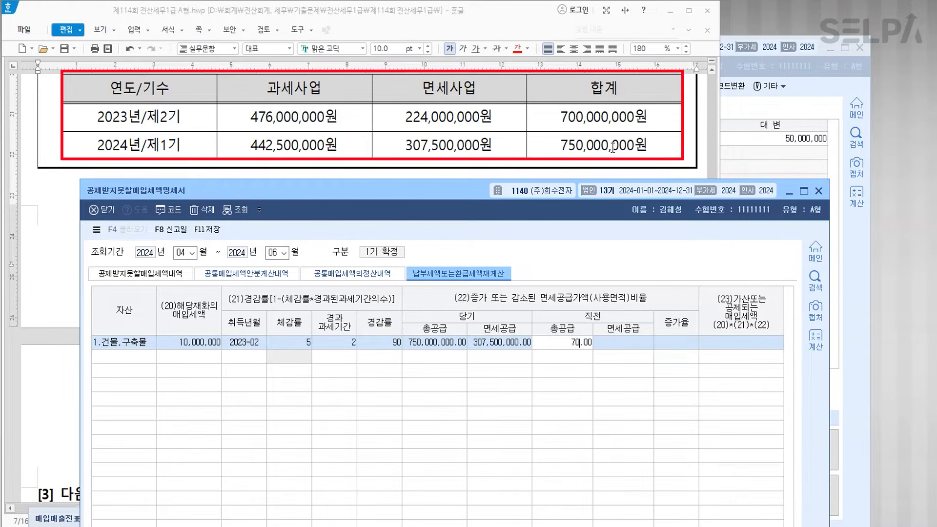
{"action": "key", "text": "Return"}
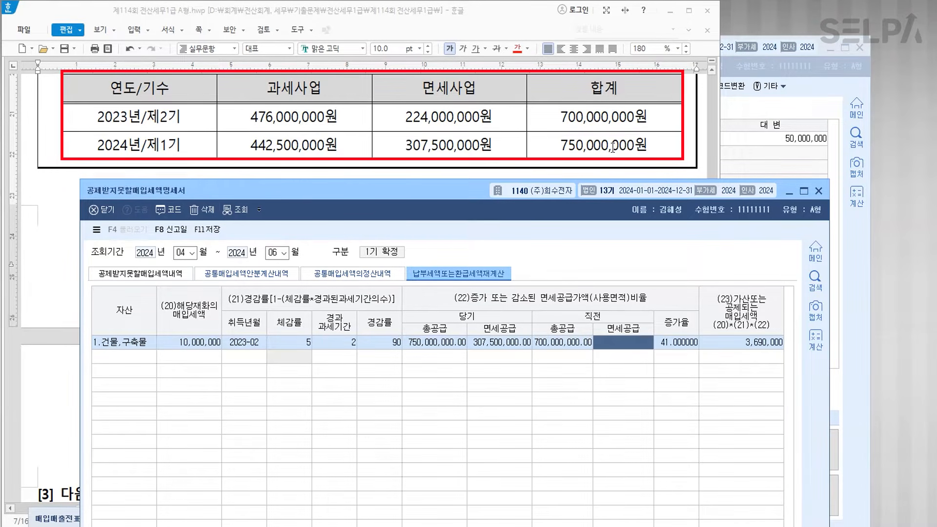
{"action": "type", "text": "224000000"}
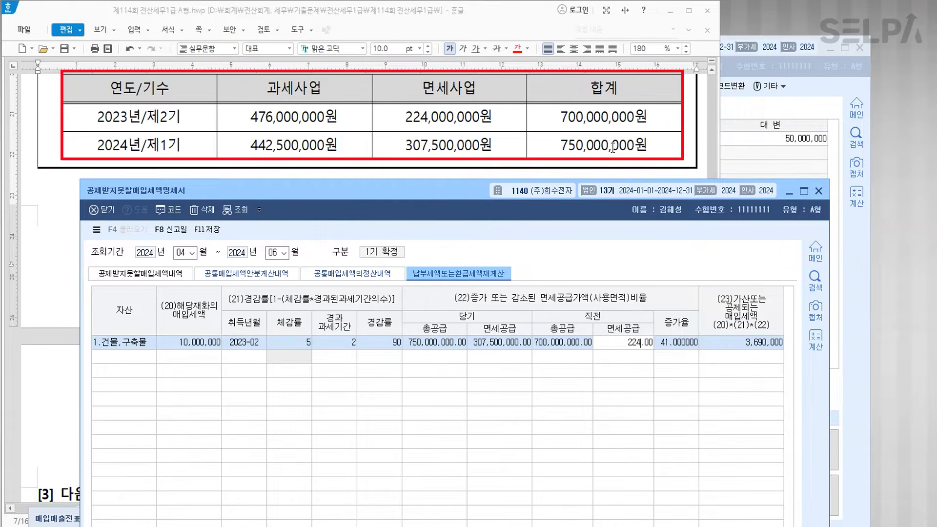
{"action": "key", "text": "Return"}
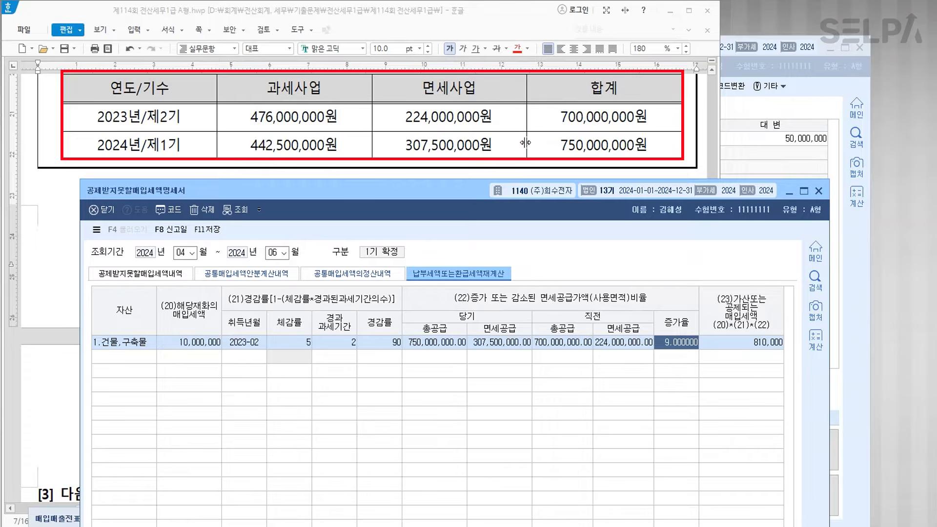
- Add row 2 as 2.기타자산 with 5,000,000 purchase tax acquired 2023-07, without loading vouchers
{"action": "key", "text": "Return"}
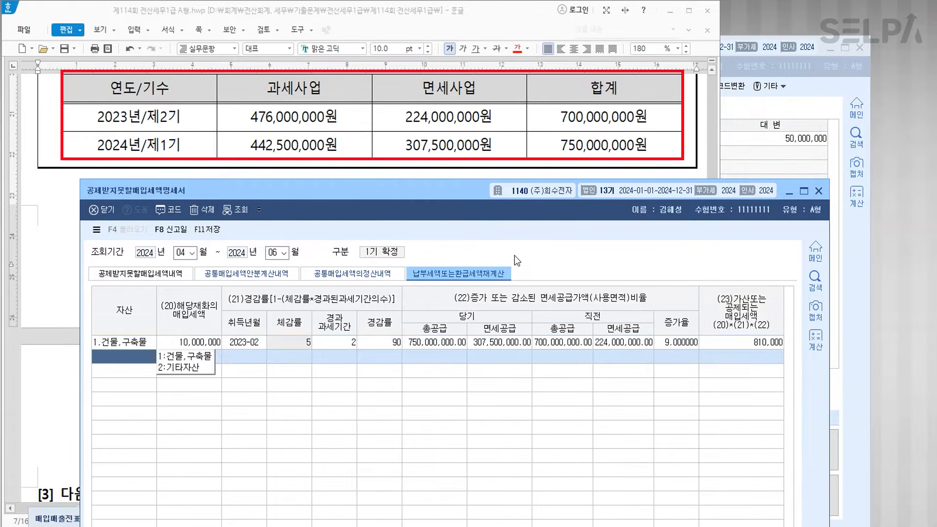
{"action": "type", "text": "2"}
{"action": "key", "text": "Return"}
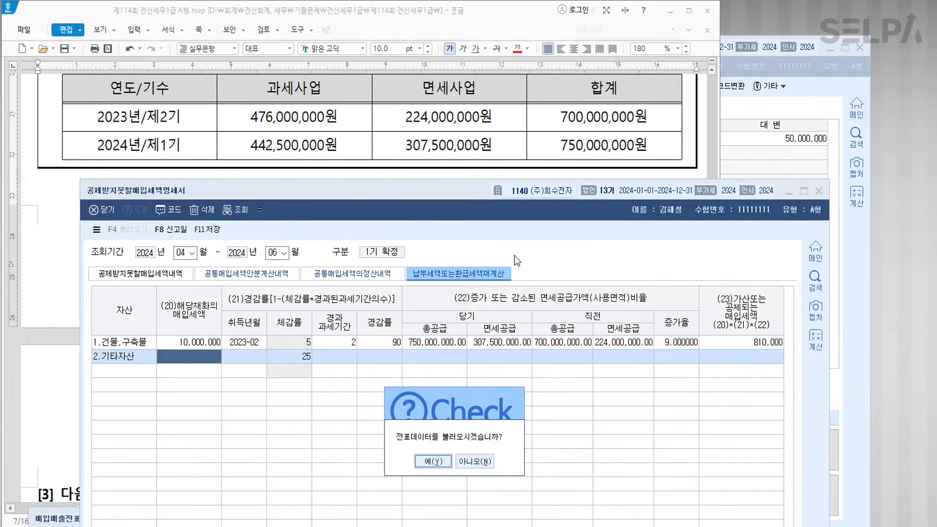
{"action": "left_click", "coordinate": [476, 461]}
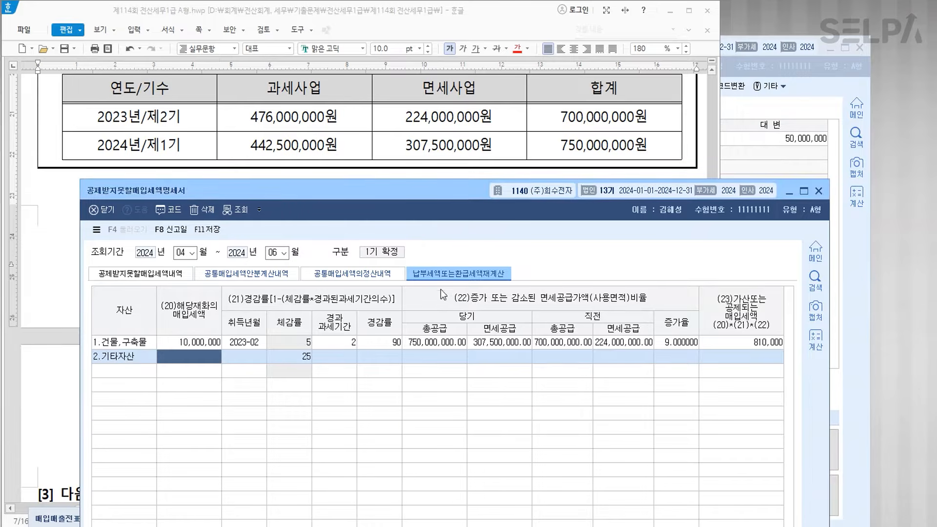
{"action": "scroll", "coordinate": [405, 154], "scroll_direction": "up", "scroll_amount": 2}
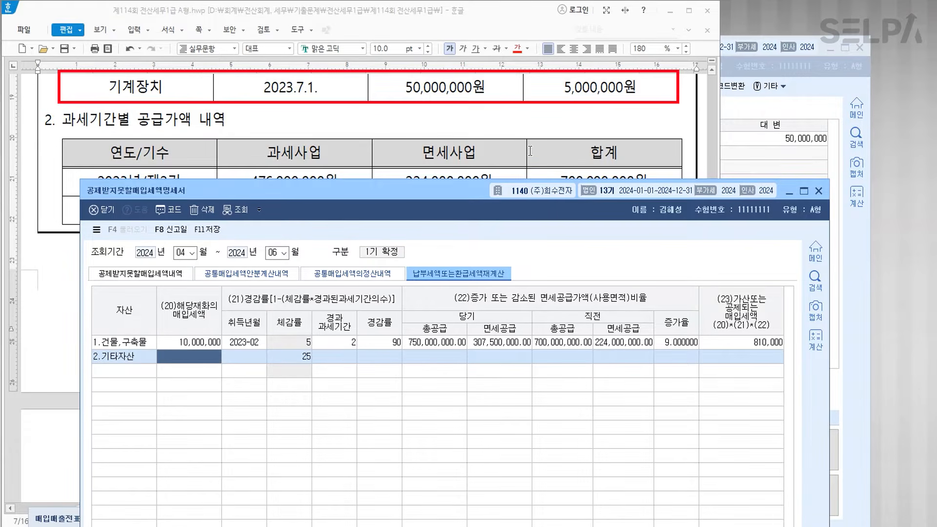
{"action": "type", "text": "5000000"}
{"action": "key", "text": "Return"}
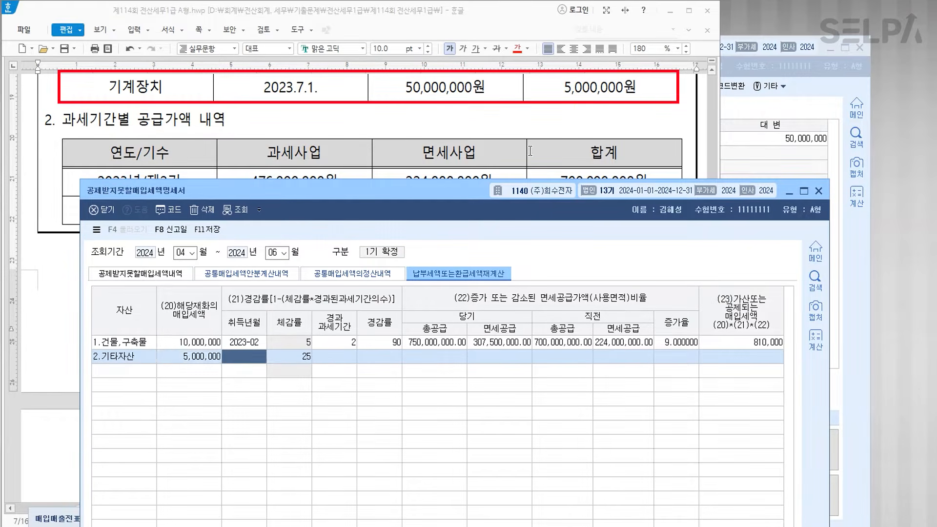
{"action": "type", "text": "2023-07"}
{"action": "key", "text": "Return"}
- Enter row 2's supplies (750,000,000/307,500,000 current, 700,000,000/224,000,000 prior) and save the statement
{"action": "key", "text": "Return"}
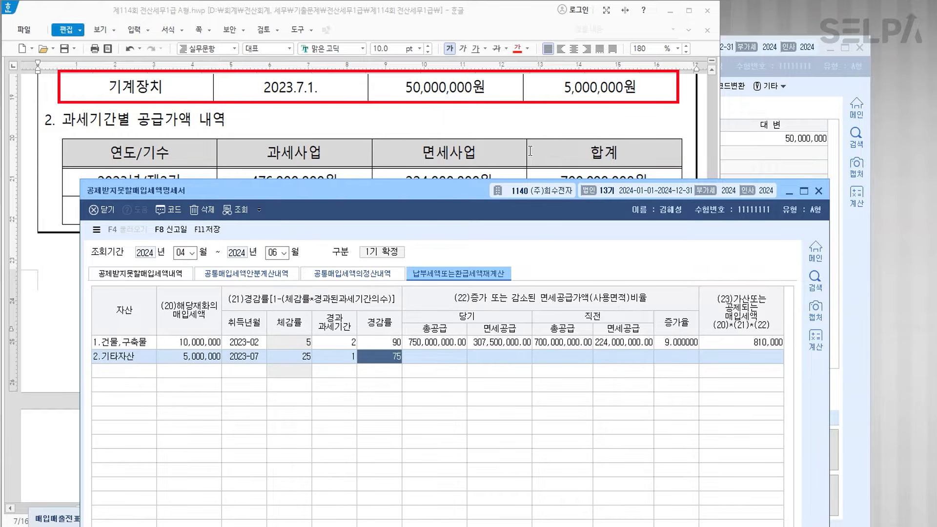
{"action": "key", "text": "Return"}
{"action": "type", "text": "750000000"}
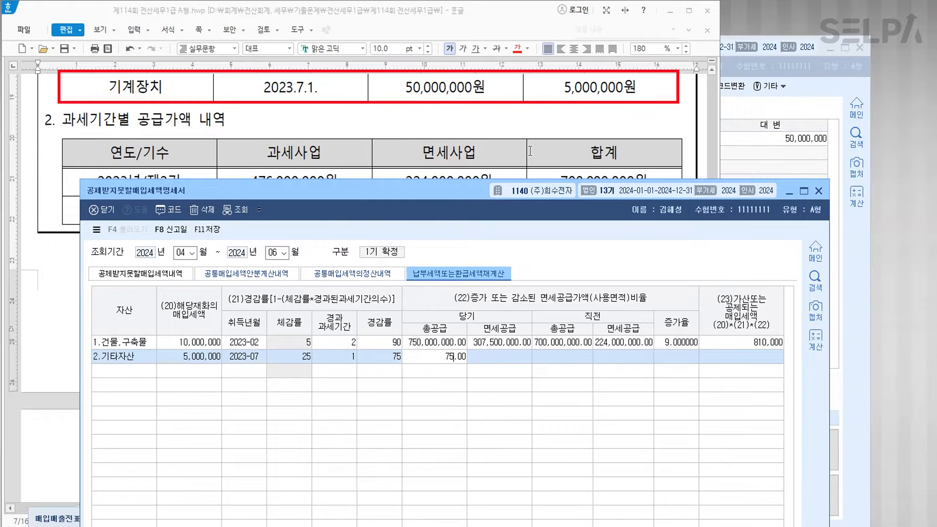
{"action": "key", "text": "Return"}
{"action": "type", "text": "307,500,000"}
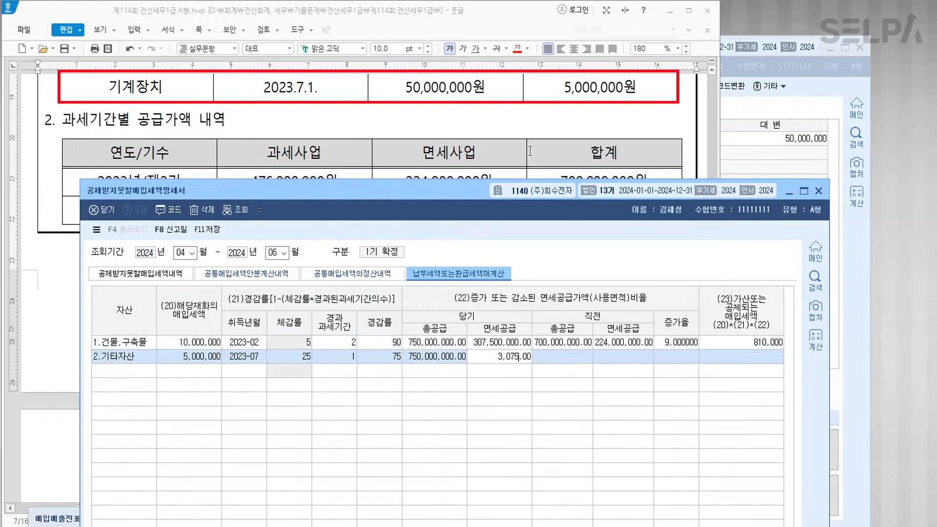
{"action": "key", "text": "Return"}
{"action": "type", "text": "700,000,000"}
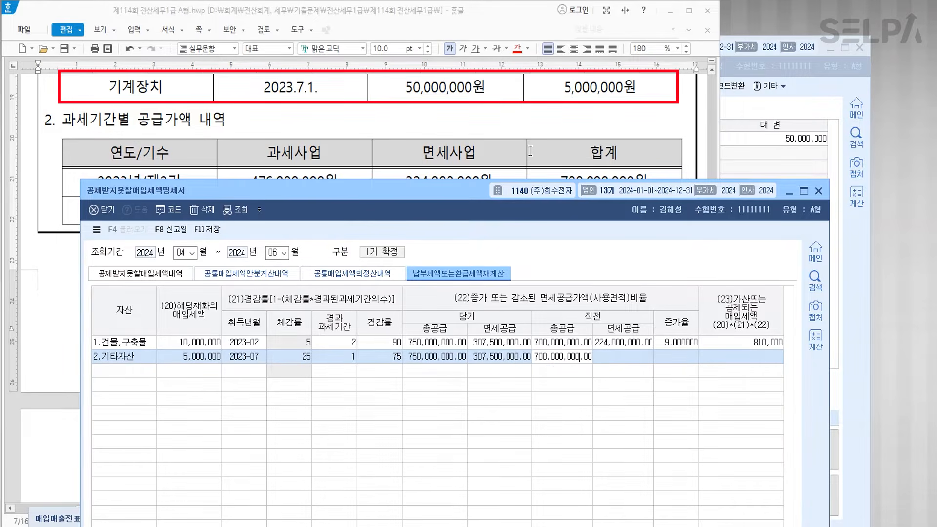
{"action": "key", "text": "Return"}
{"action": "type", "text": "224000000"}
{"action": "key", "text": "Return"}
{"action": "key", "text": "Return"}
{"action": "key", "text": "Return"}
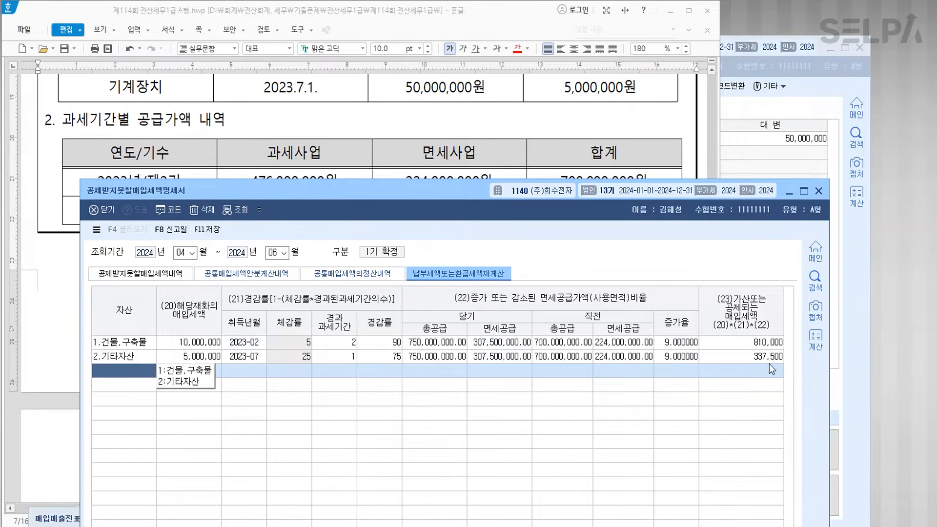
{"action": "left_click", "coordinate": [212, 229]}
- Close the KcLep statement and colour question [3]'s [대손세액공제신고서] title red
{"action": "left_click", "coordinate": [817, 192]}
{"action": "scroll", "coordinate": [391, 268], "scroll_direction": "down", "scroll_amount": 5}
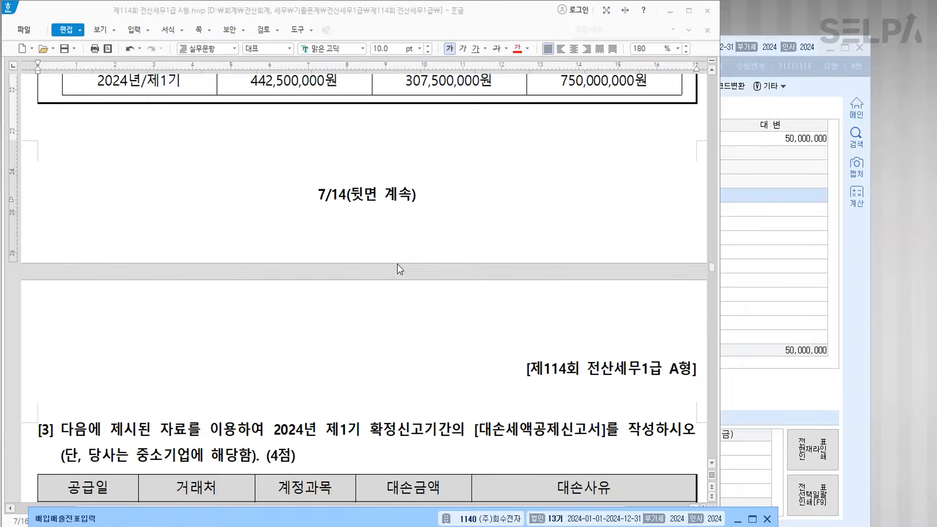
{"action": "scroll", "coordinate": [411, 265], "scroll_direction": "down", "scroll_amount": 4}
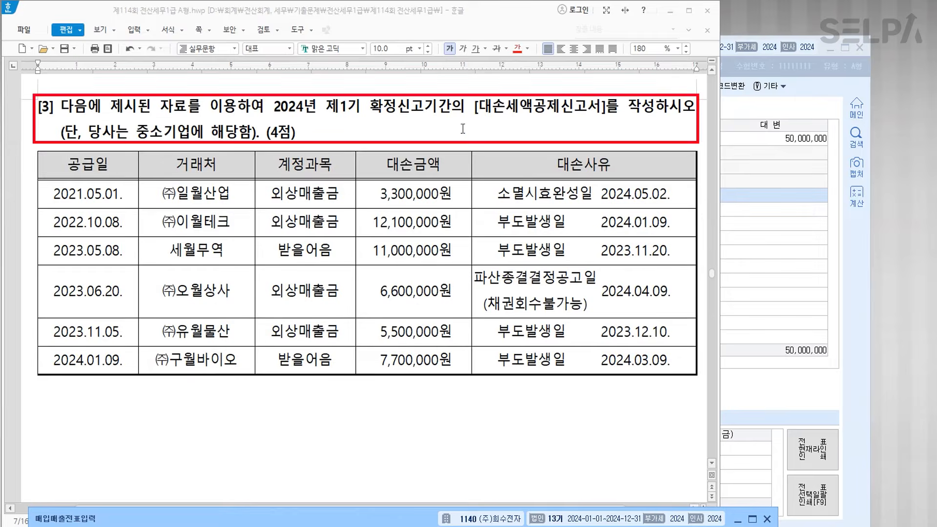
{"action": "left_click_drag", "start_coordinate": [472, 107], "coordinate": [610, 106]}
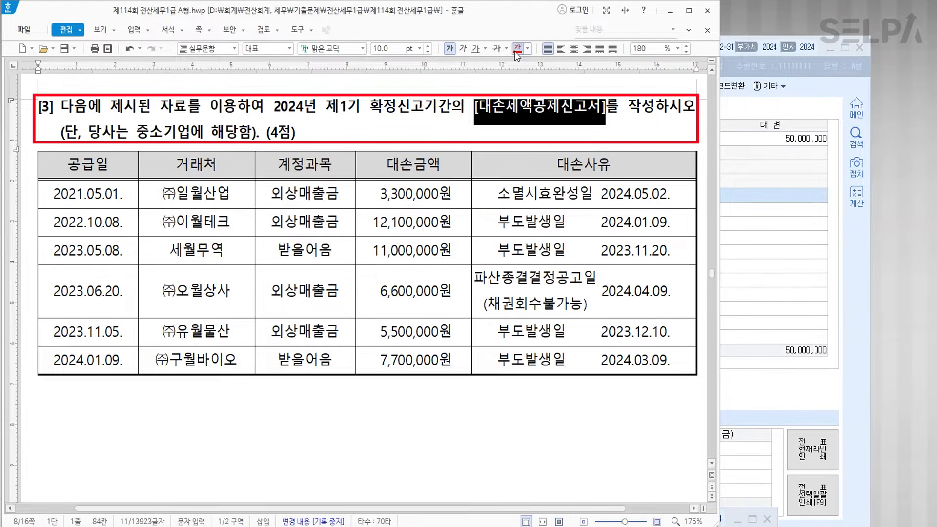
{"action": "scroll", "coordinate": [439, 104], "scroll_direction": "up", "scroll_amount": 1}
{"action": "left_click", "coordinate": [390, 126]}
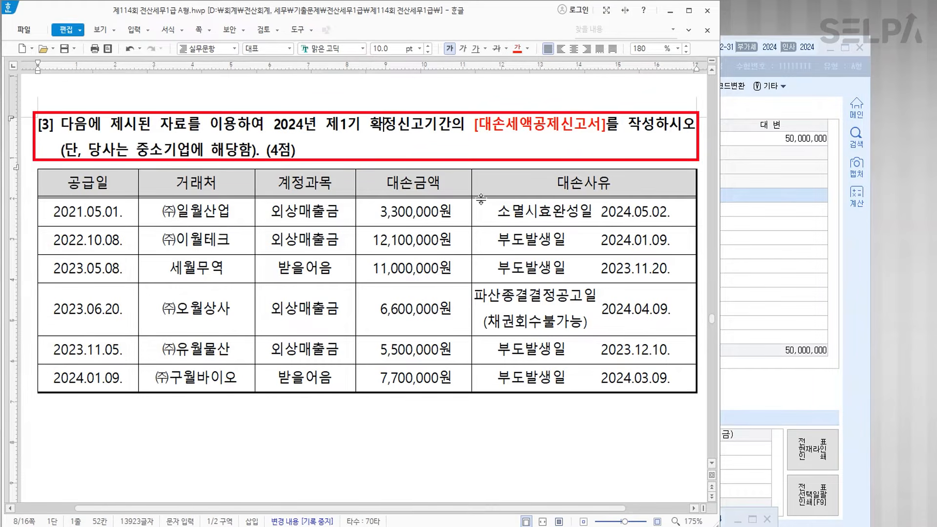
- Colour the first row's 대손사유 text green
{"action": "left_click_drag", "start_coordinate": [496, 211], "coordinate": [669, 211]}
{"action": "left_click", "coordinate": [527, 49]}
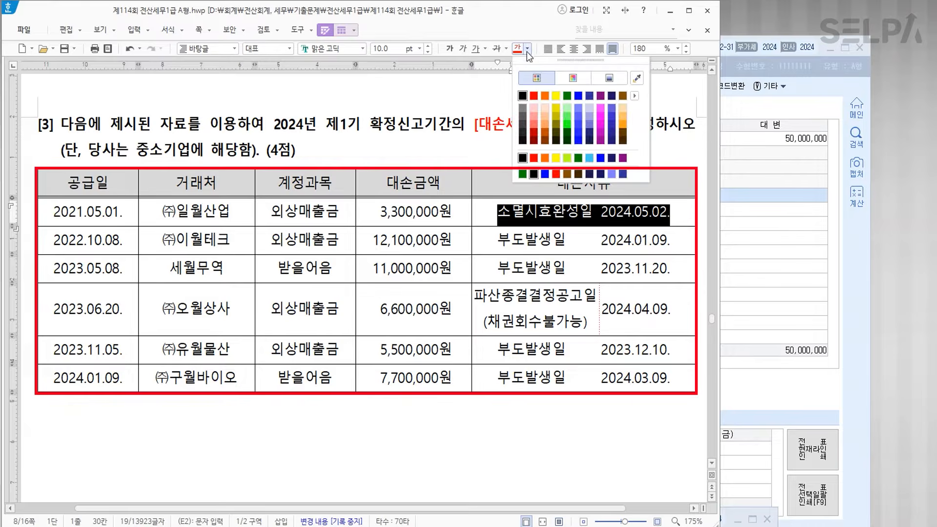
{"action": "left_click", "coordinate": [566, 95]}
{"action": "left_click", "coordinate": [541, 241]}
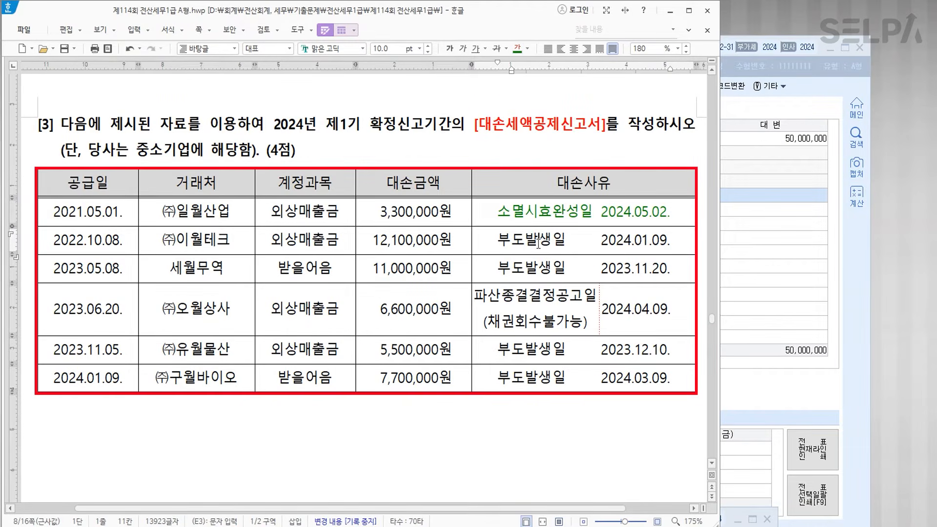
- Strike through the entire 2022.10.08 row of the bad-debt table
{"action": "left_click", "coordinate": [645, 244]}
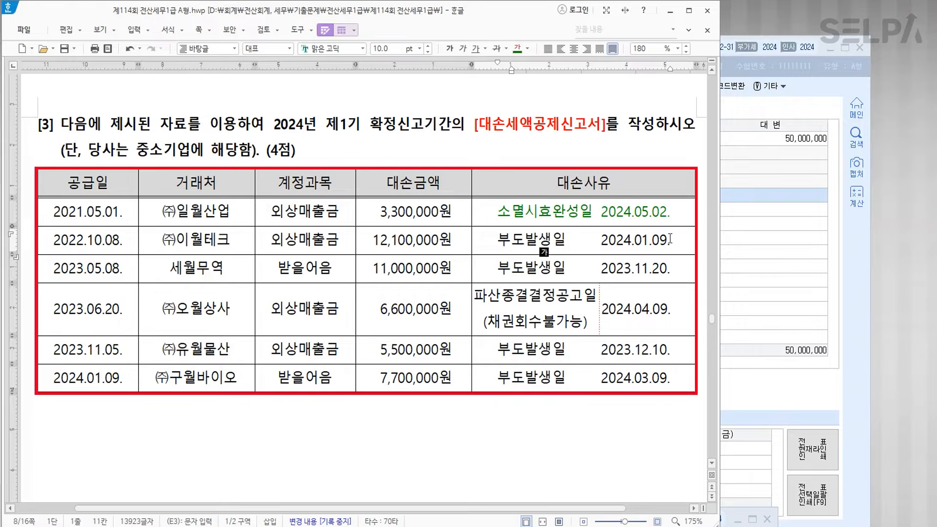
{"action": "left_click_drag", "start_coordinate": [670, 239], "coordinate": [90, 238]}
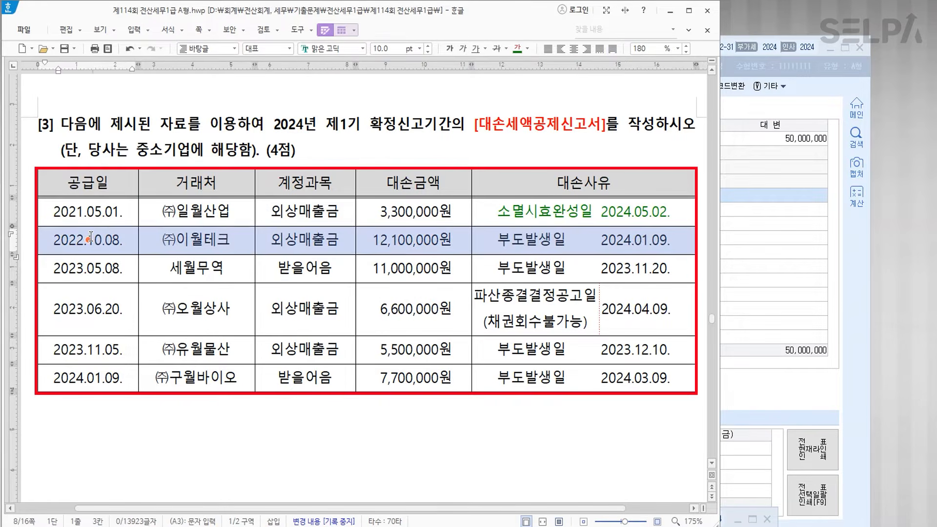
{"action": "left_click", "coordinate": [495, 48]}
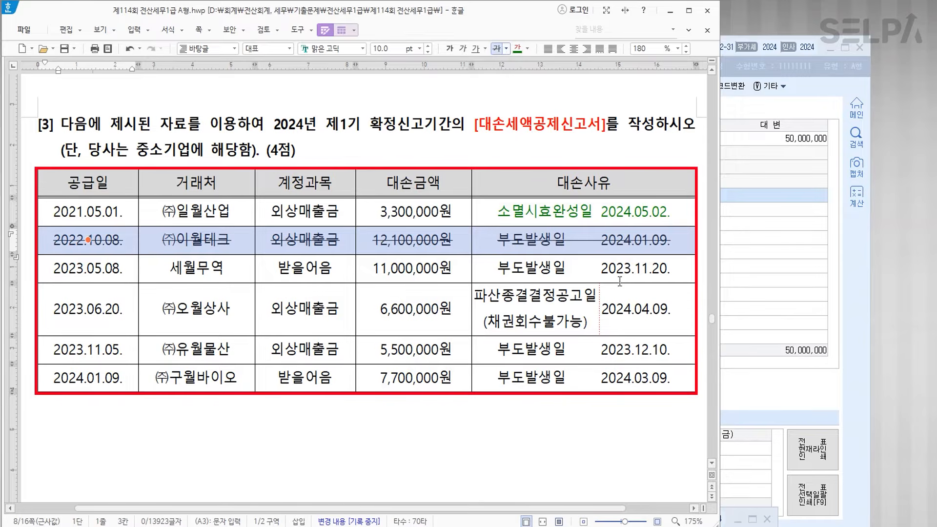
{"action": "left_click_drag", "start_coordinate": [583, 269], "coordinate": [595, 270]}
{"action": "left_click", "coordinate": [671, 269]}
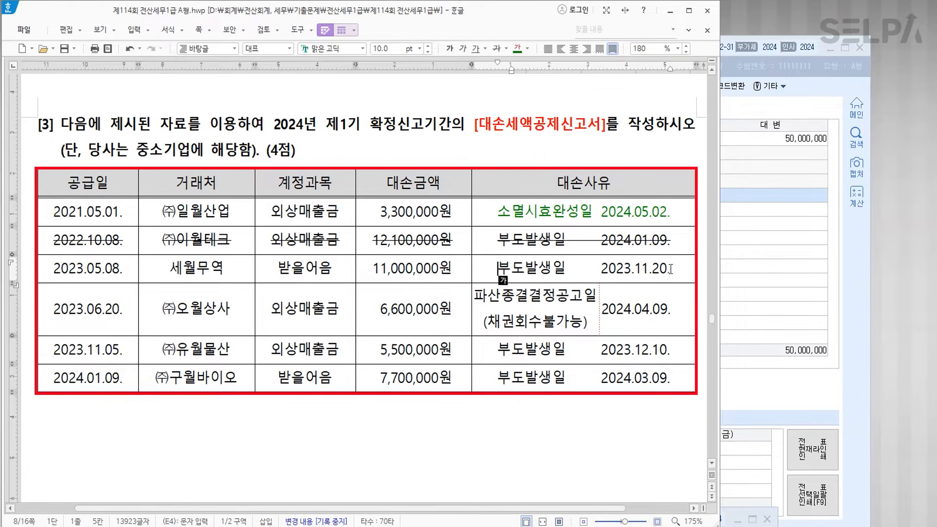
- Add a blue '대손확정일 2024.05.21.' line to the 세월무역 reason cell
{"action": "left_click", "coordinate": [681, 271]}
{"action": "key", "text": "Return"}
{"action": "type", "text": "대손"}
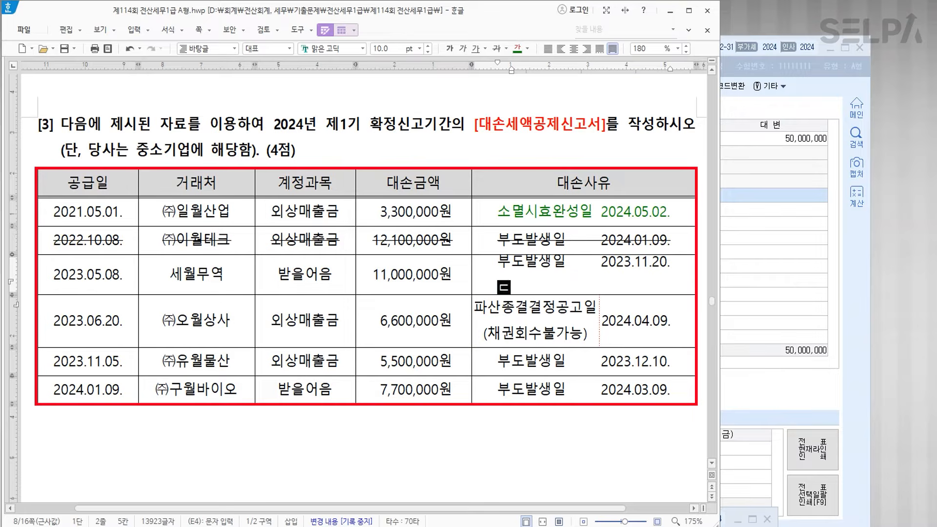
{"action": "type", "text": "확정일"}
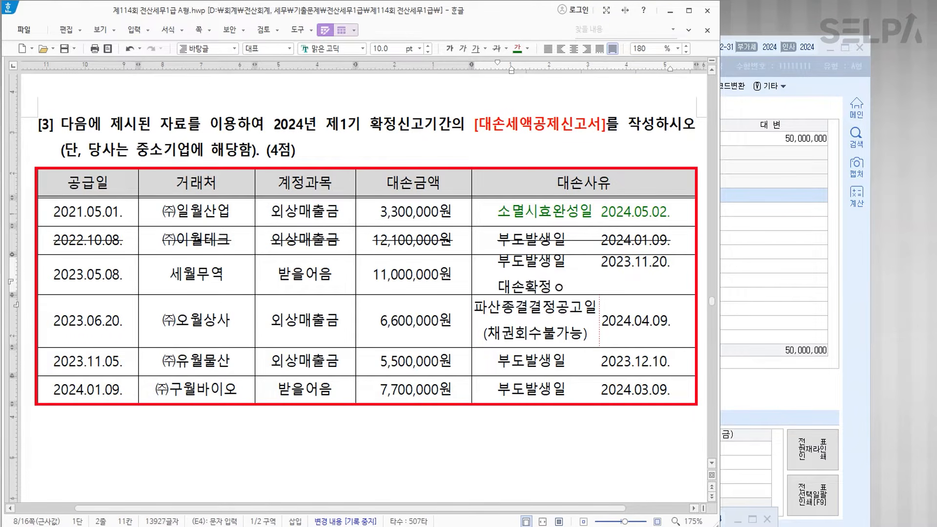
{"action": "key", "text": "Tab"}
{"action": "type", "text": "2024"}
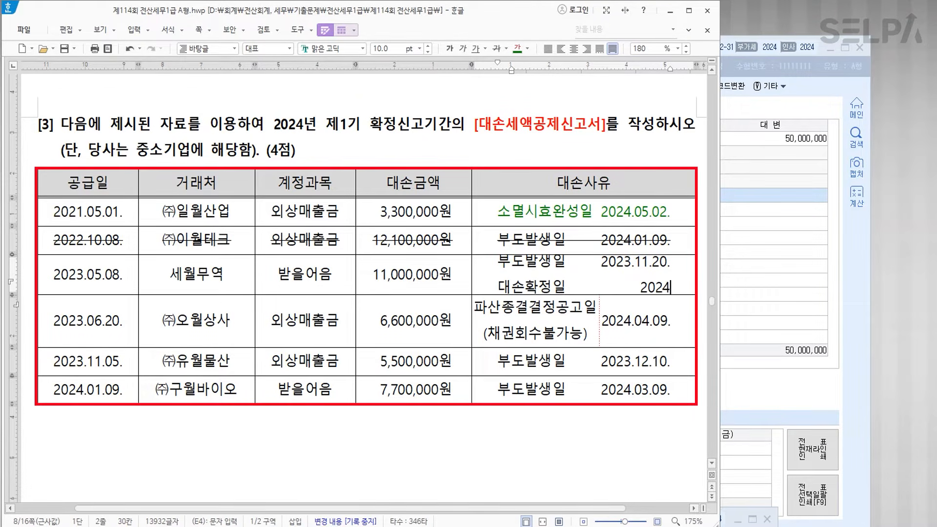
{"action": "type", "text": ".05."}
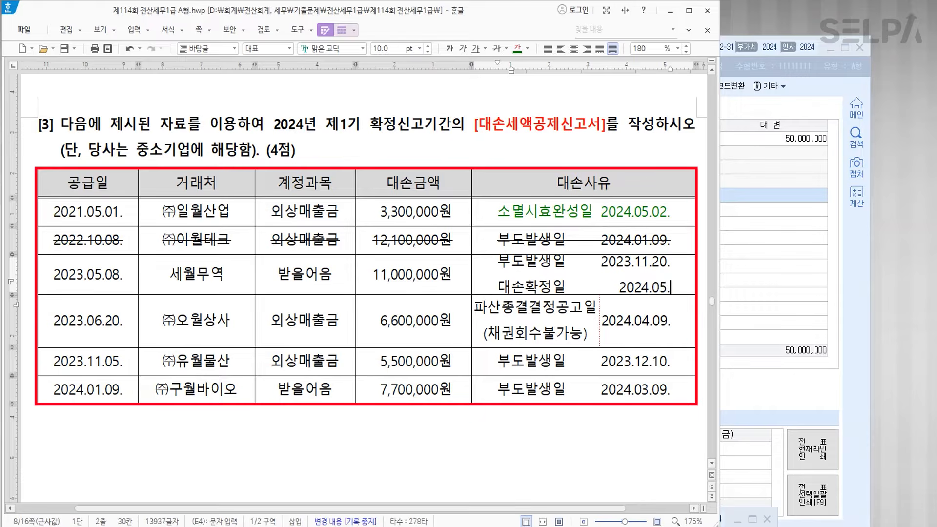
{"action": "type", "text": "21."}
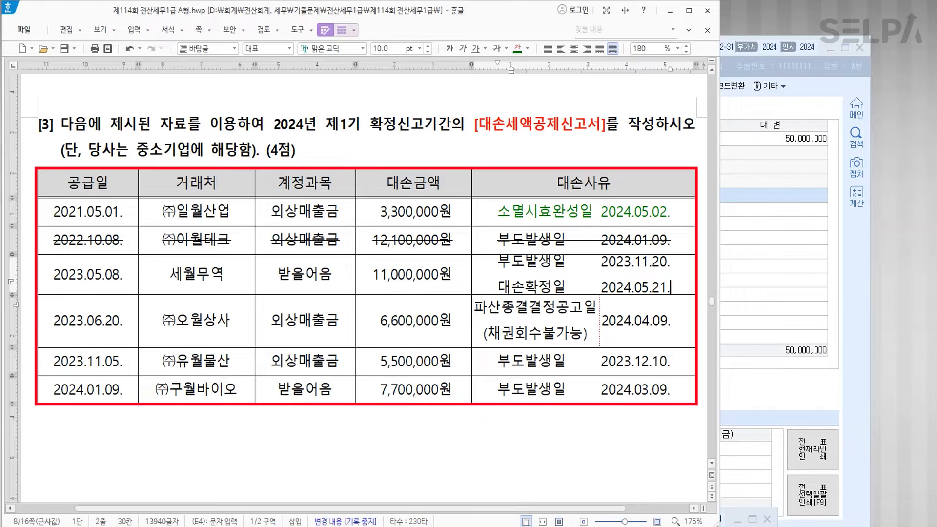
{"action": "left_click_drag", "start_coordinate": [497, 287], "coordinate": [669, 288]}
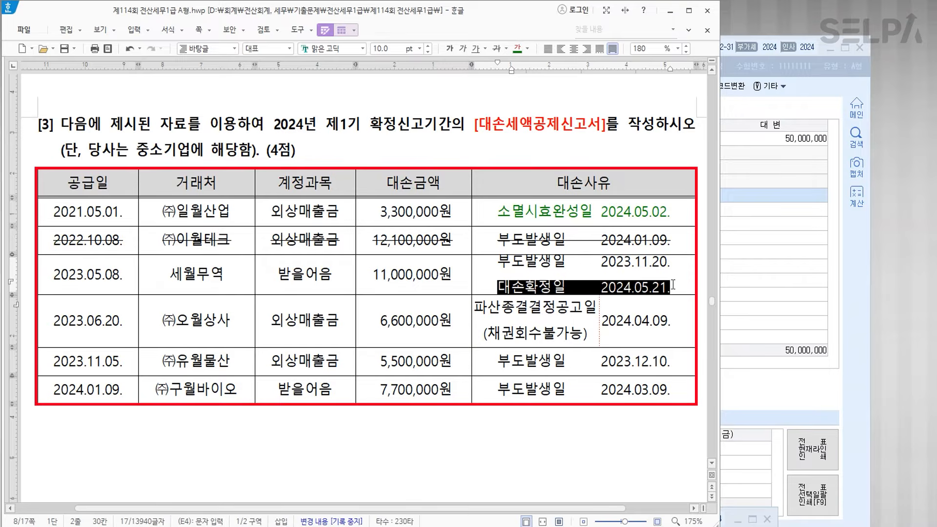
{"action": "left_click", "coordinate": [527, 48]}
{"action": "left_click", "coordinate": [576, 95]}
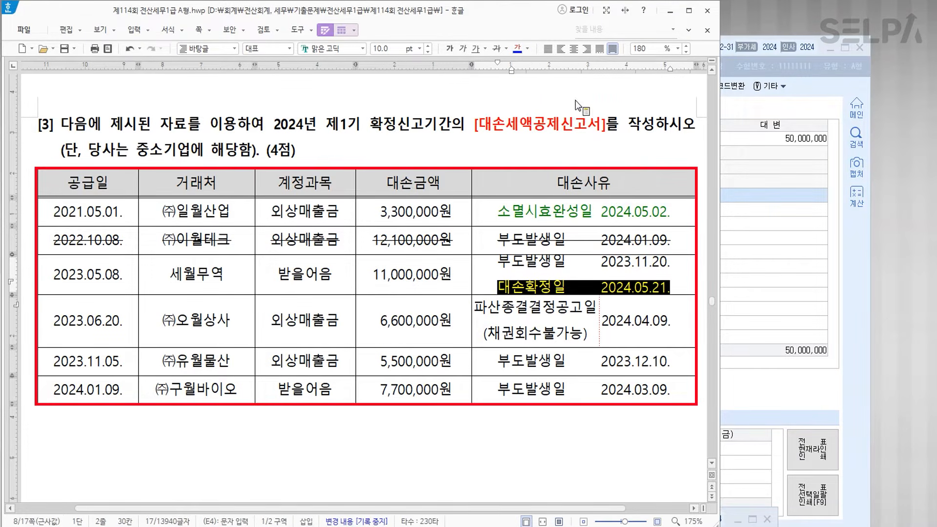
{"action": "left_click", "coordinate": [560, 271]}
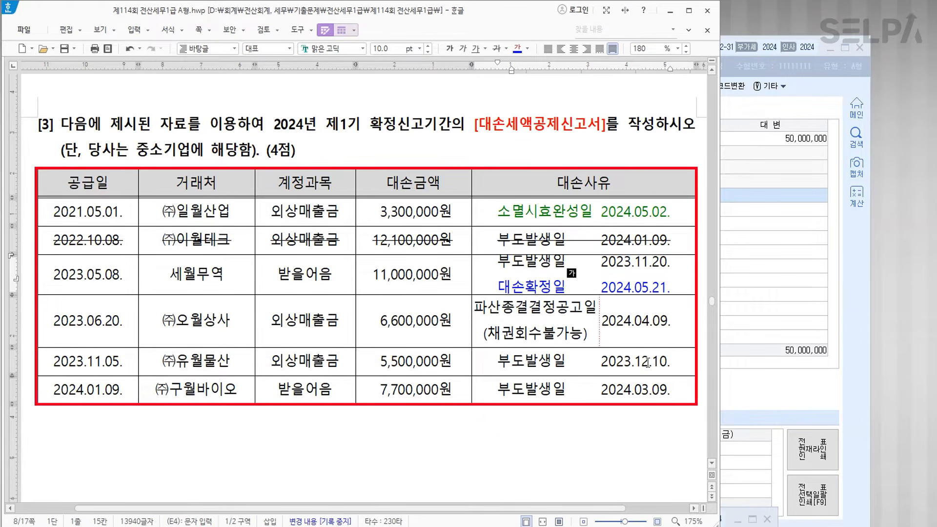
- Add a blue '대손확정일 2024.06.11.' line to the 유월물산 reason cell
{"action": "left_click", "coordinate": [670, 362]}
{"action": "key", "text": "Return"}
{"action": "type", "text": "대"}
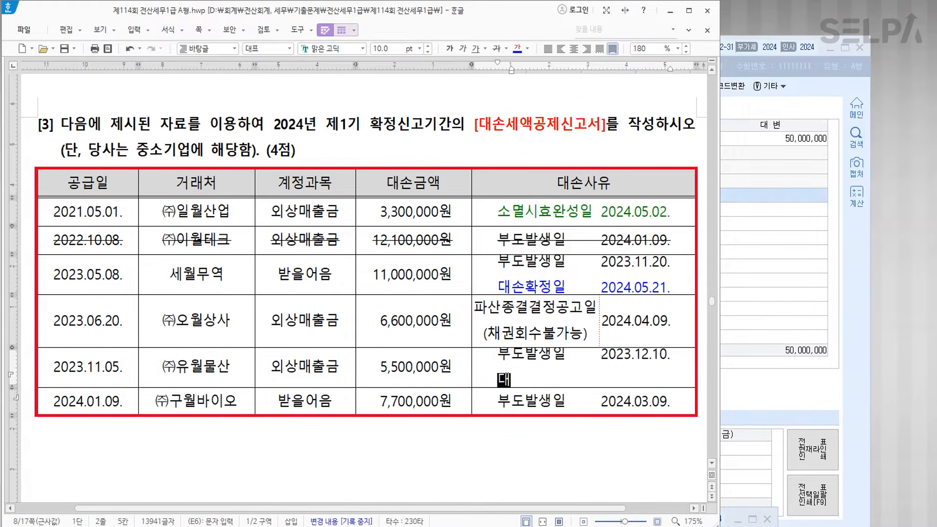
{"action": "type", "text": "손확정이ㄹ"}
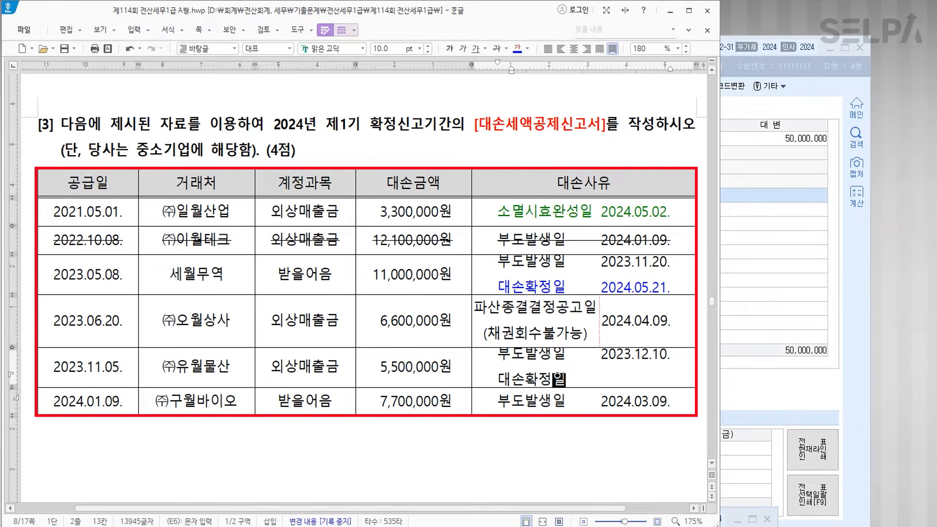
{"action": "key", "text": "Tab"}
{"action": "type", "text": "202406"}
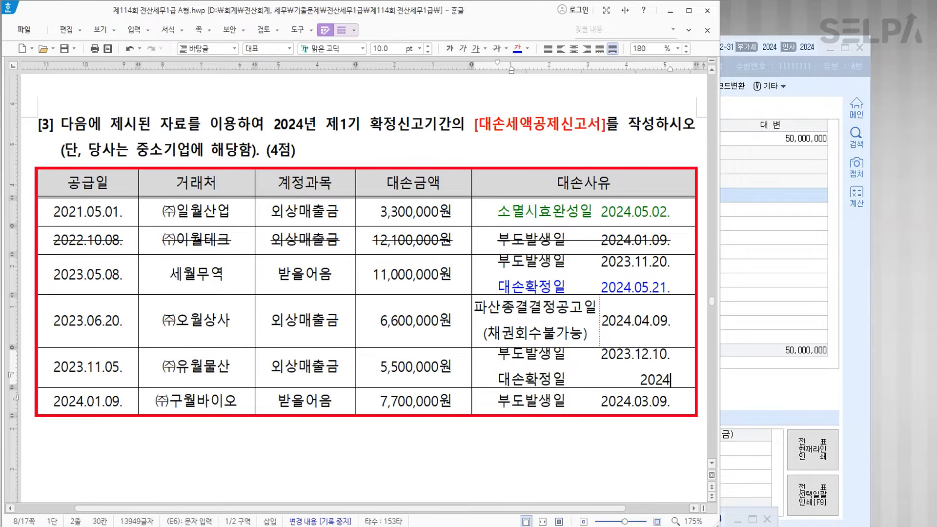
{"action": "key", "text": "BackSpace"}
{"action": "key", "text": "BackSpace"}
{"action": "type", "text": ".06.1"}
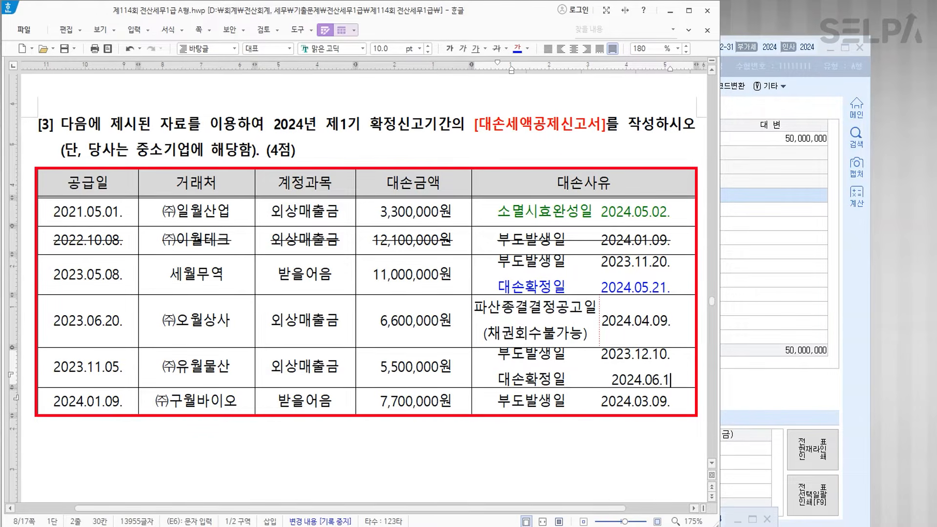
{"action": "type", "text": "1."}
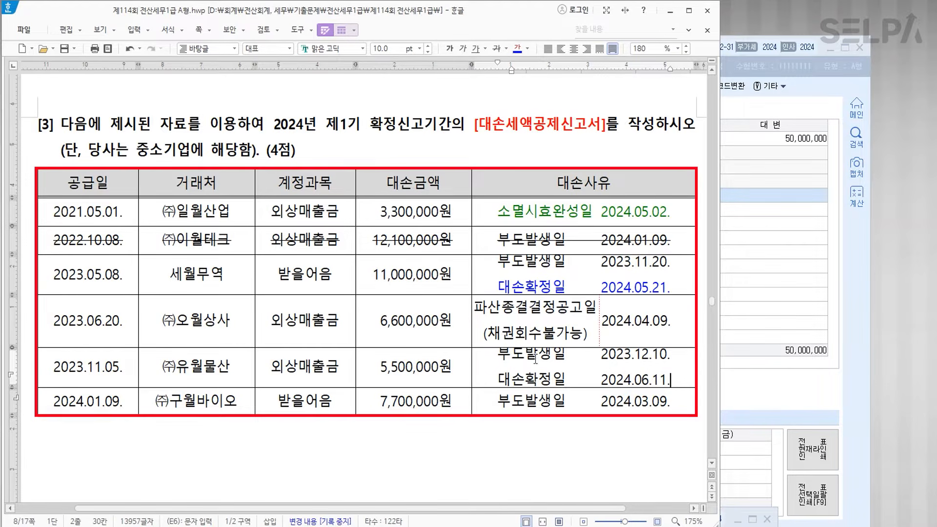
{"action": "left_click_drag", "start_coordinate": [491, 379], "coordinate": [614, 383]}
{"action": "left_click", "coordinate": [517, 49]}
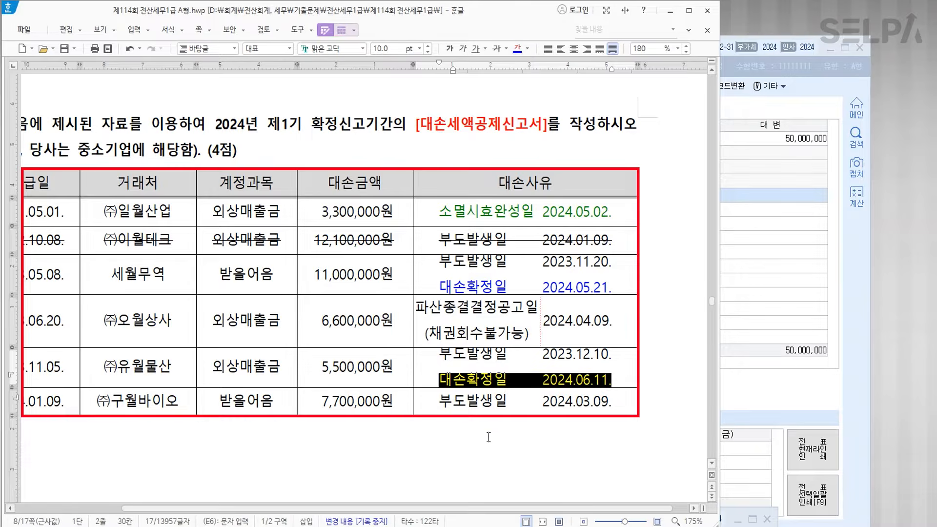
{"action": "left_click_drag", "start_coordinate": [489, 512], "coordinate": [435, 513]}
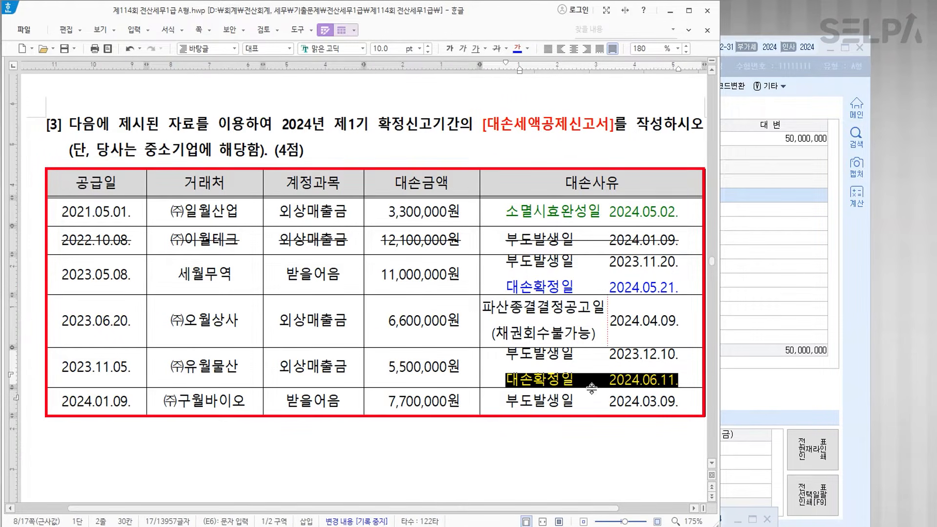
{"action": "left_click", "coordinate": [650, 405]}
{"action": "left_click", "coordinate": [680, 403]}
- Add a red '대손확정일 2024.09.10.' line to the last row's reason cell
{"action": "key", "text": "Return"}
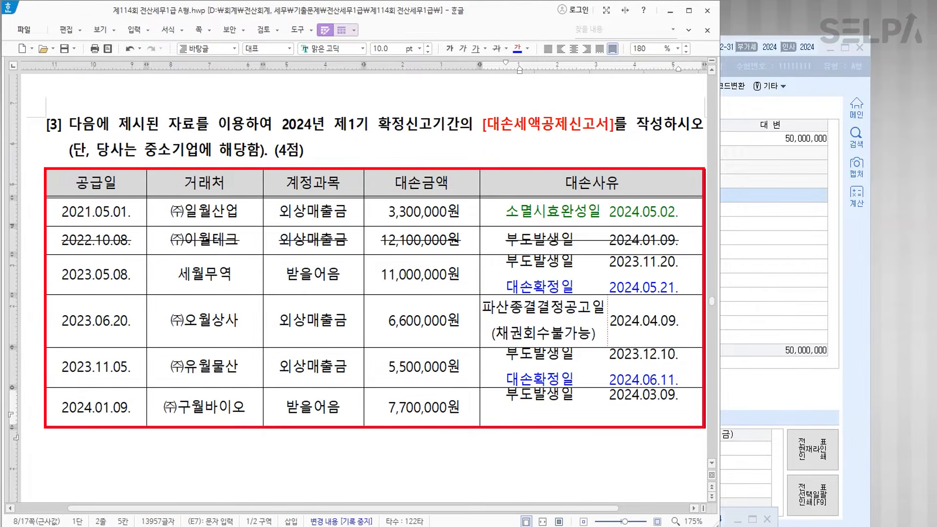
{"action": "type", "text": "대손확정ㅇ"}
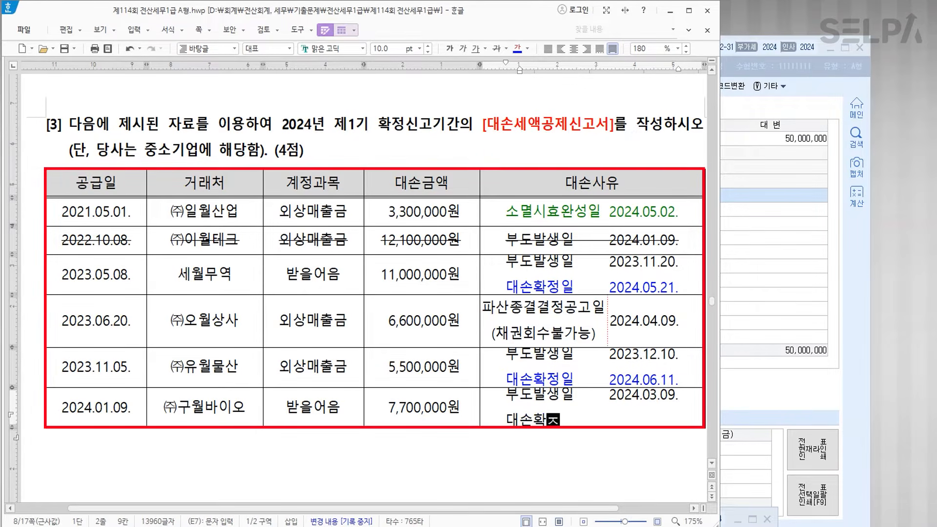
{"action": "type", "text": "ㅣㄹ           2"}
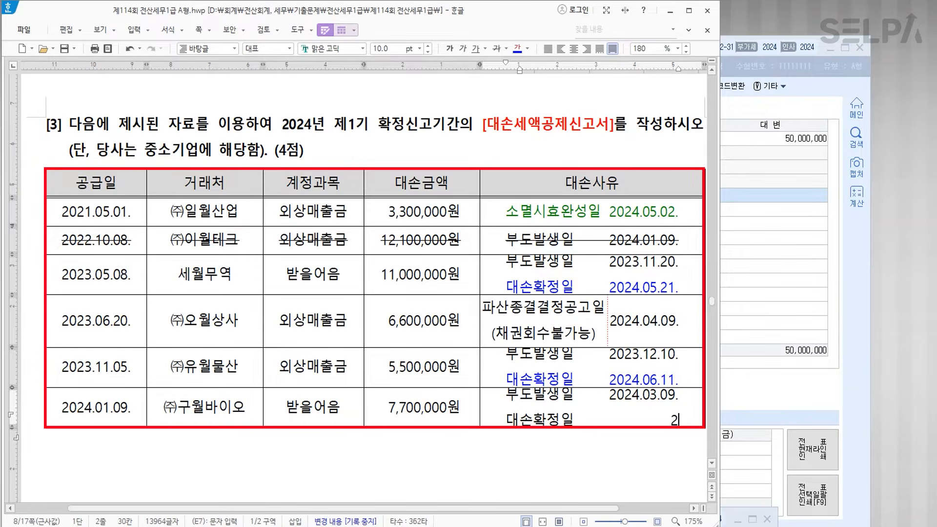
{"action": "type", "text": "024.09.10"}
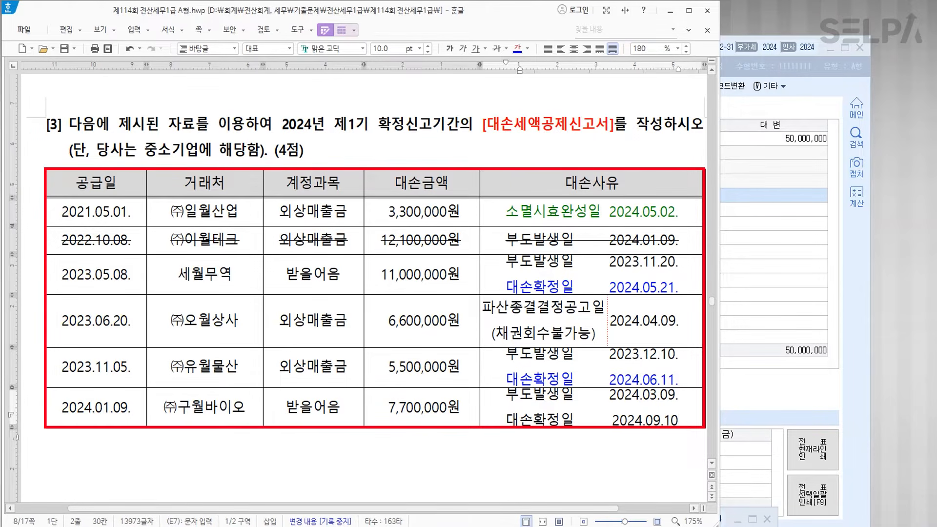
{"action": "type", "text": "."}
{"action": "left_click_drag", "start_coordinate": [504, 418], "coordinate": [680, 421]}
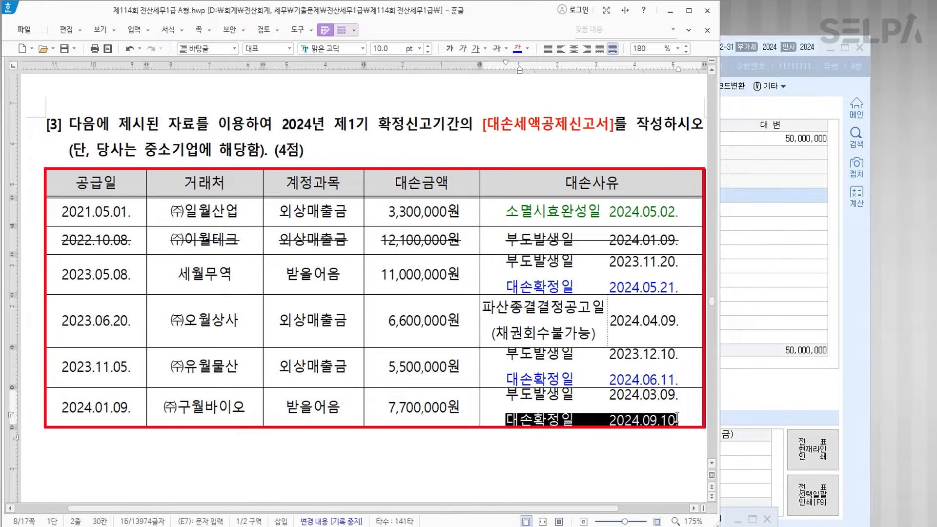
{"action": "left_click", "coordinate": [527, 49]}
{"action": "left_click", "coordinate": [534, 94]}
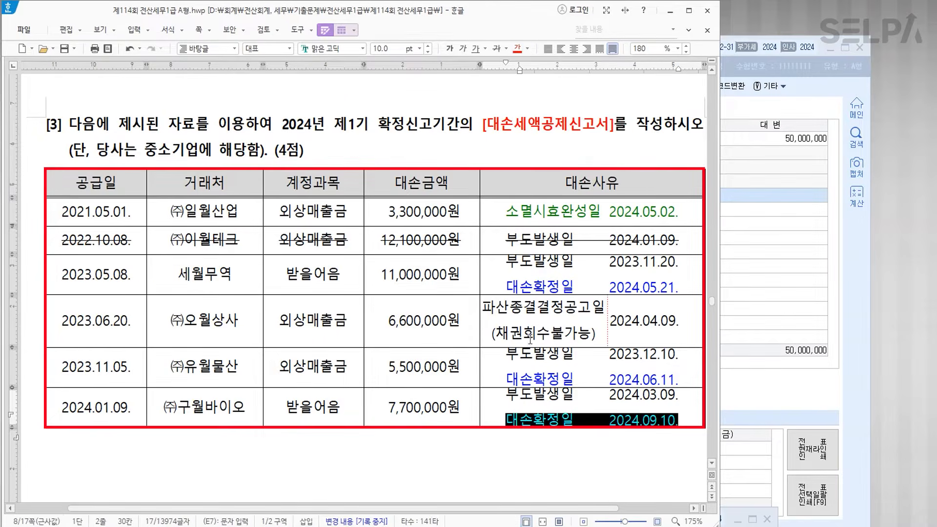
{"action": "left_click", "coordinate": [528, 401]}
- Strike through the whole 2024.01.09 (㈜구월바이오) table row
{"action": "left_click_drag", "start_coordinate": [169, 408], "coordinate": [591, 407]}
{"action": "left_click", "coordinate": [496, 48]}
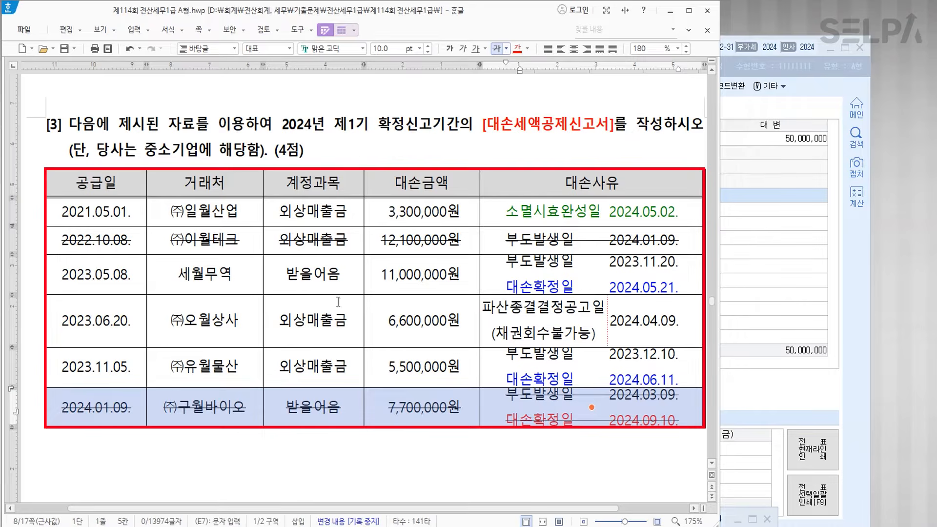
{"action": "scroll", "coordinate": [420, 328], "scroll_direction": "down", "scroll_amount": 2}
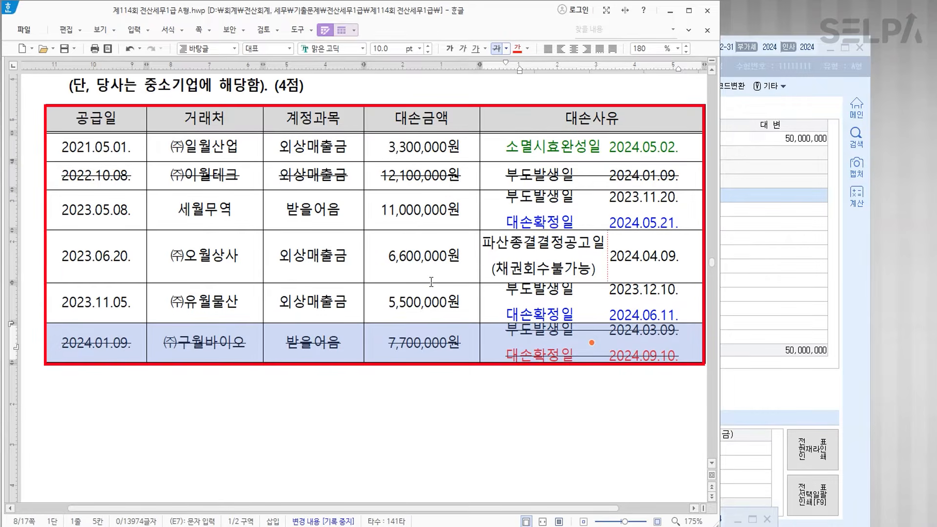
{"action": "scroll", "coordinate": [431, 282], "scroll_direction": "down", "scroll_amount": 2}
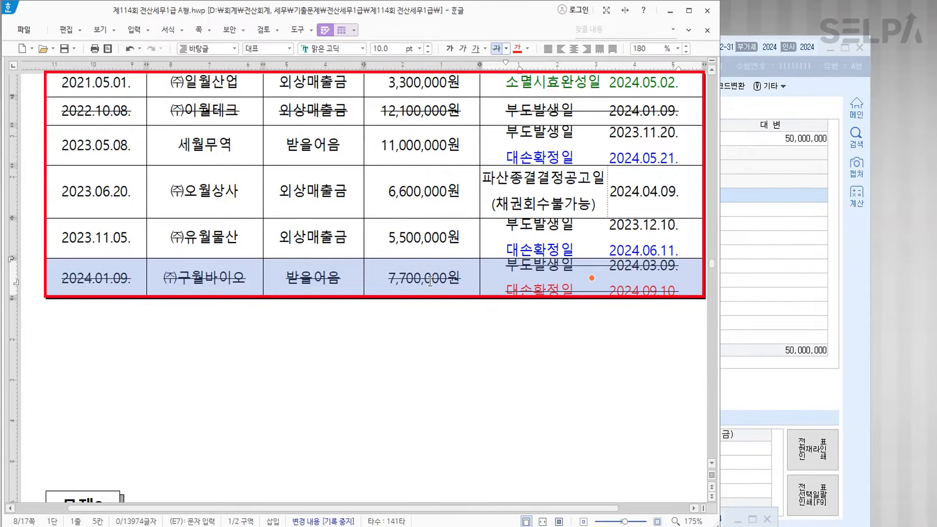
{"action": "key", "text": "alt+Tab"}
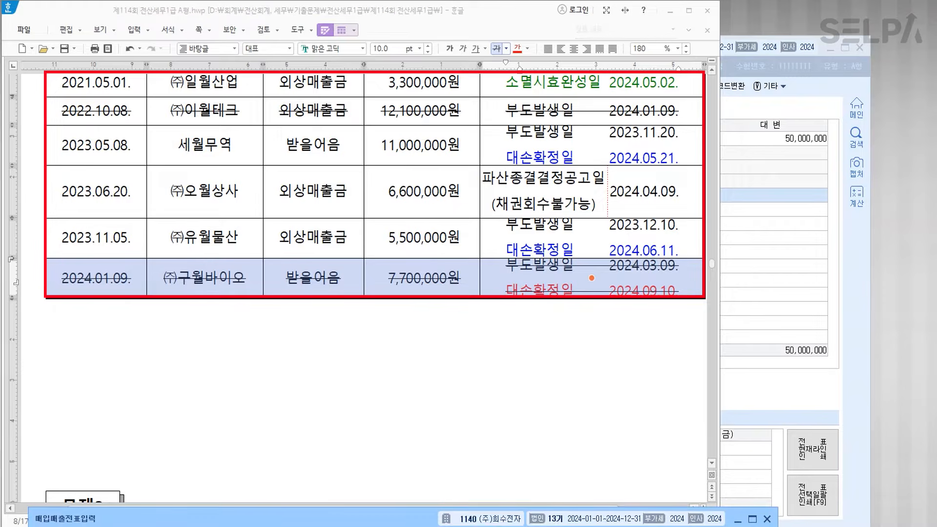
- Open 대손세액공제신고서 via menu search (ㄷㅅㅅ) for the April–June period
{"action": "type", "text": "ㄷㅅㅅ"}
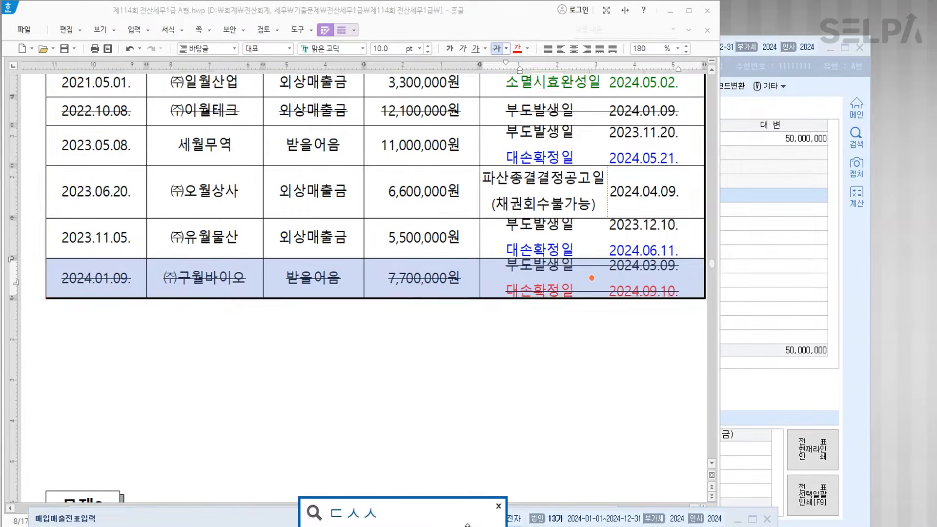
{"action": "key", "text": "Return"}
{"action": "left_click", "coordinate": [466, 520]}
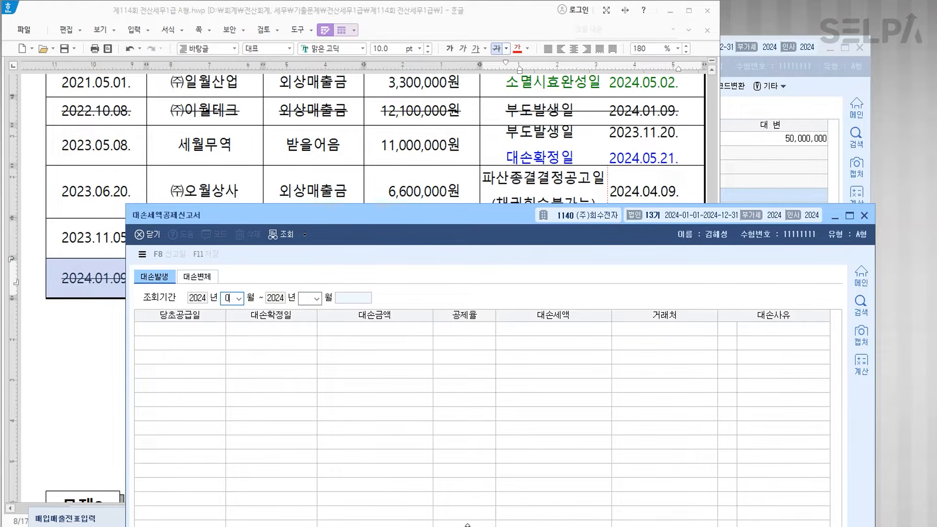
{"action": "type", "text": "06"}
{"action": "key", "text": "Return"}
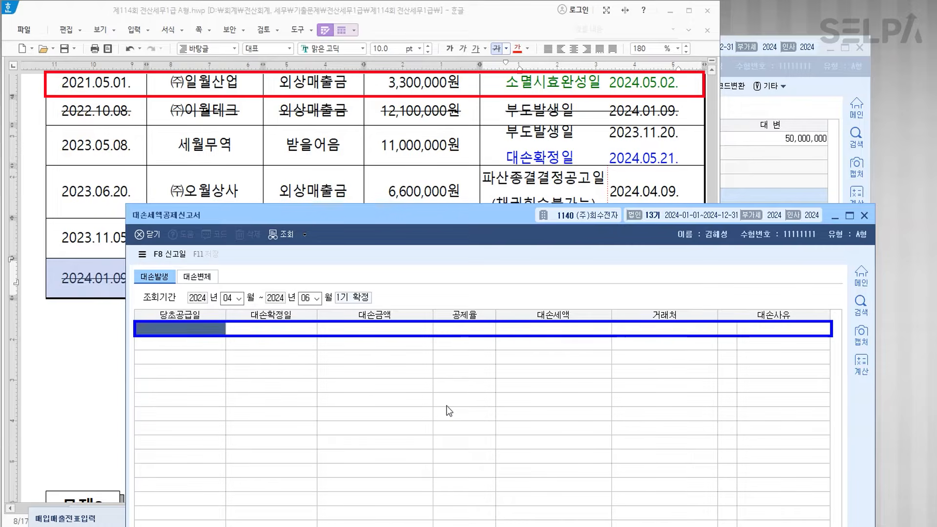
- Enter row 1: (주)일월산업, supplied 2021-05-01, confirmed 2024-05-02, 3,300,000, reason 6 소멸시효완성
{"action": "type", "text": "2021-05-01"}
{"action": "key", "text": "Return"}
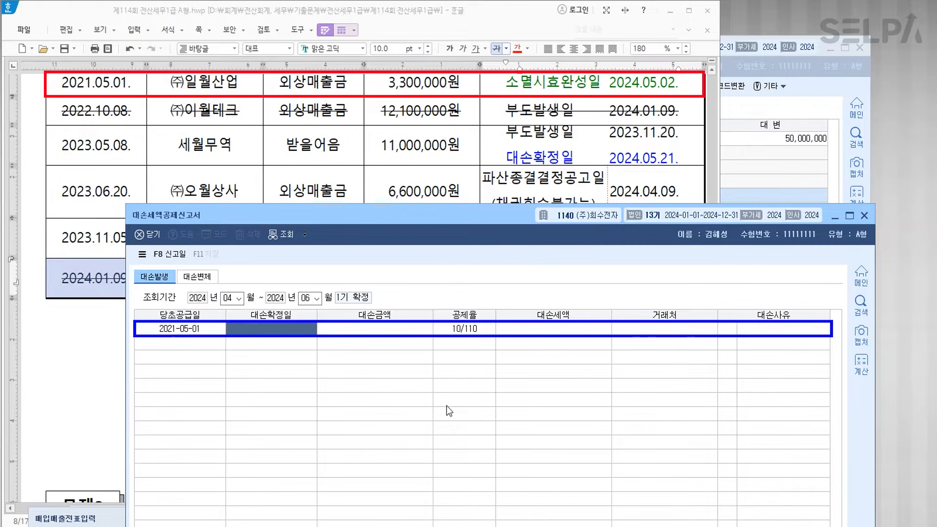
{"action": "type", "text": "2024-05-"}
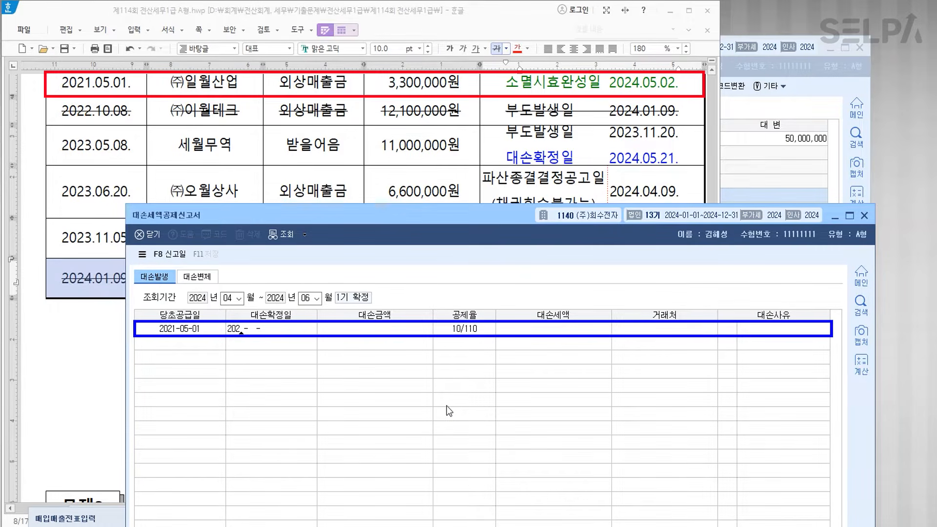
{"action": "type", "text": "02"}
{"action": "key", "text": "Return"}
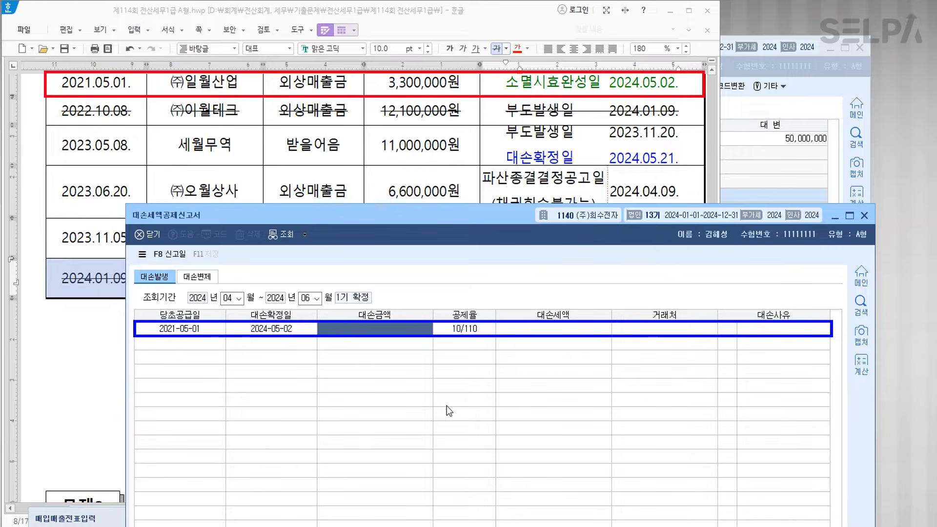
{"action": "type", "text": "3300000"}
{"action": "key", "text": "Return"}
{"action": "key", "text": "Return"}
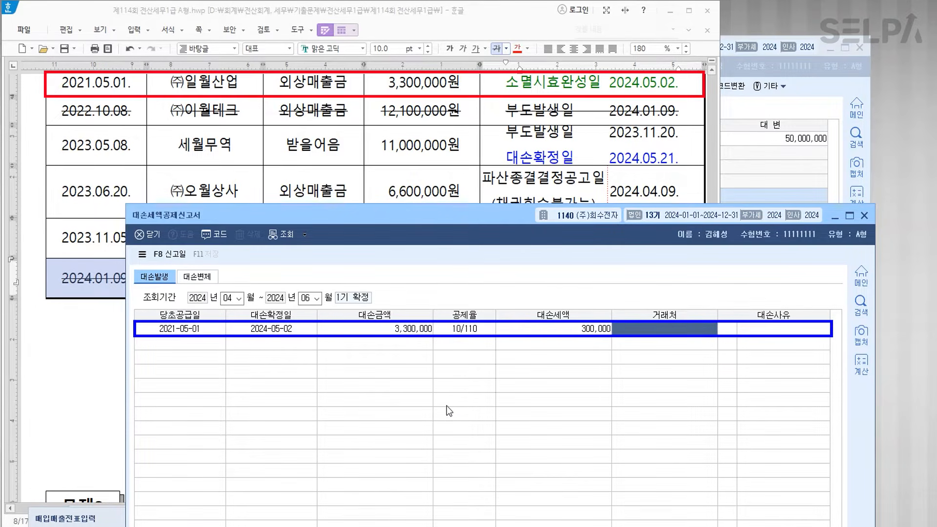
{"action": "key", "text": "F2"}
{"action": "type", "text": "일월"}
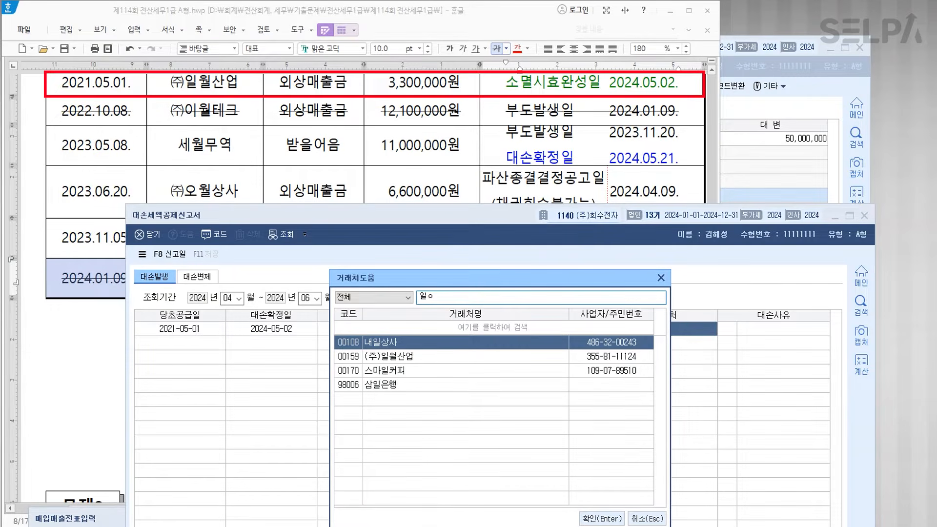
{"action": "key", "text": "Return"}
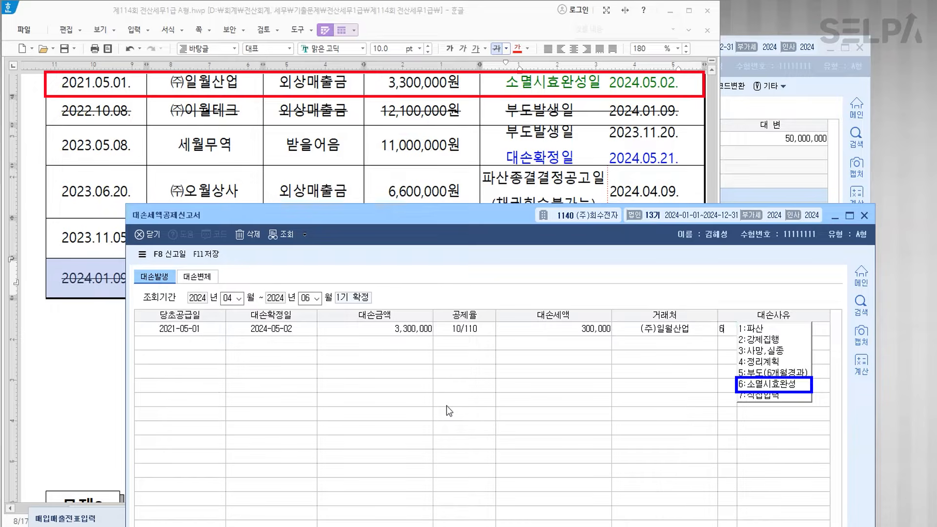
{"action": "type", "text": "6"}
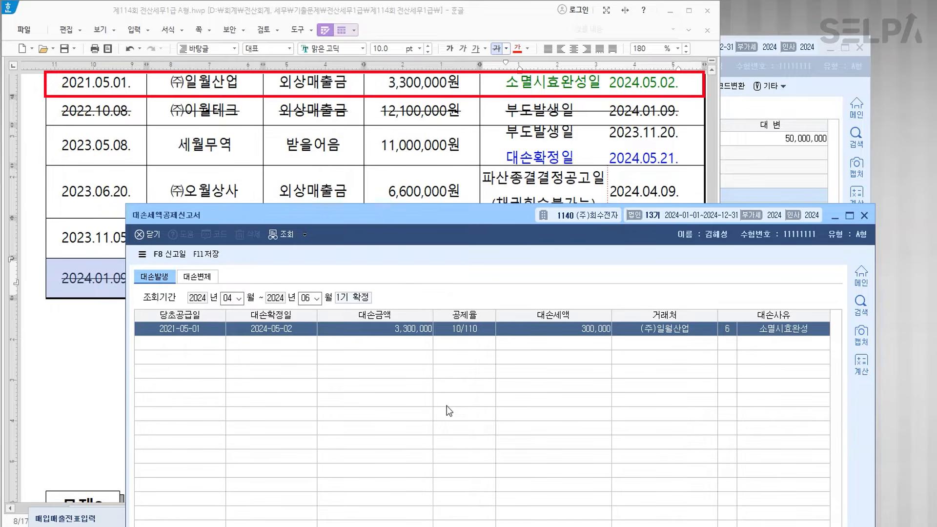
{"action": "key", "text": "Return"}
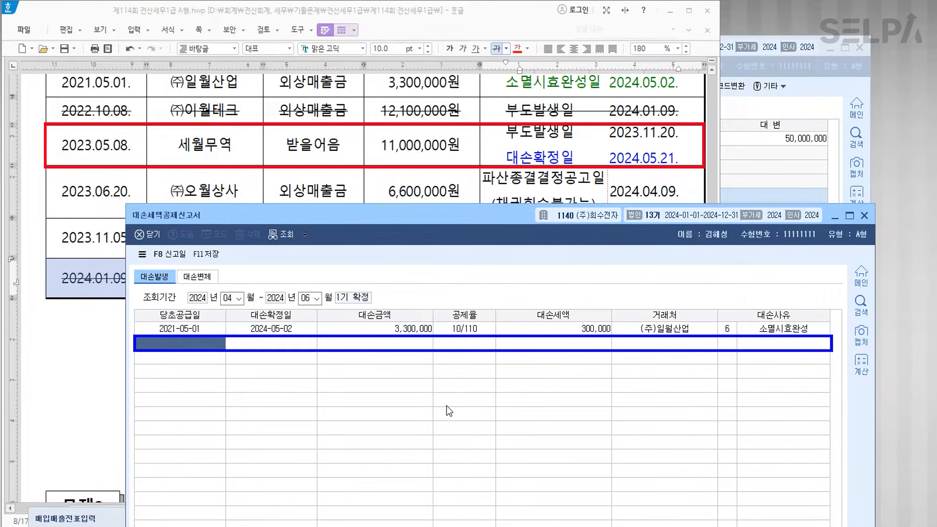
- Enter the 세월무역 row: supplied 2023-05-08, confirmed 2024-05-21, 11,000,000, reason 5 부도(6개월경과)
{"action": "type", "text": "20230508"}
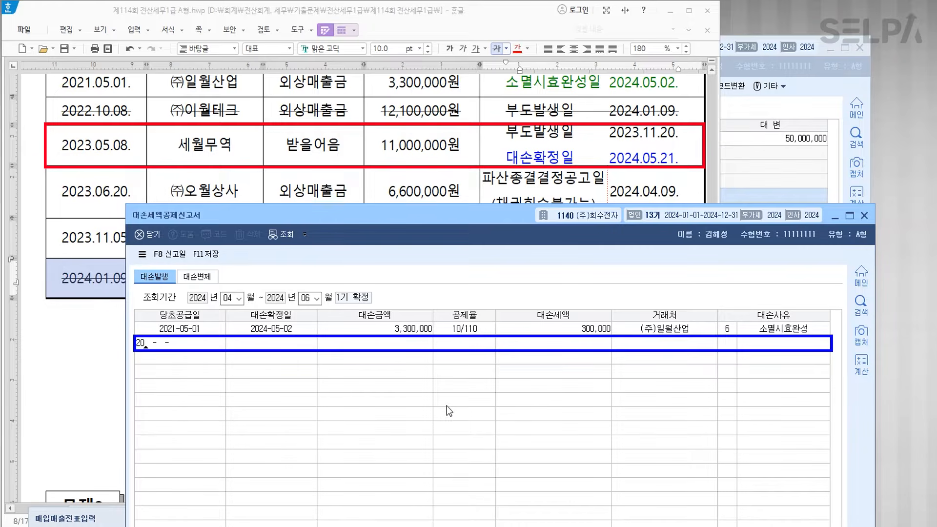
{"action": "key", "text": "Return"}
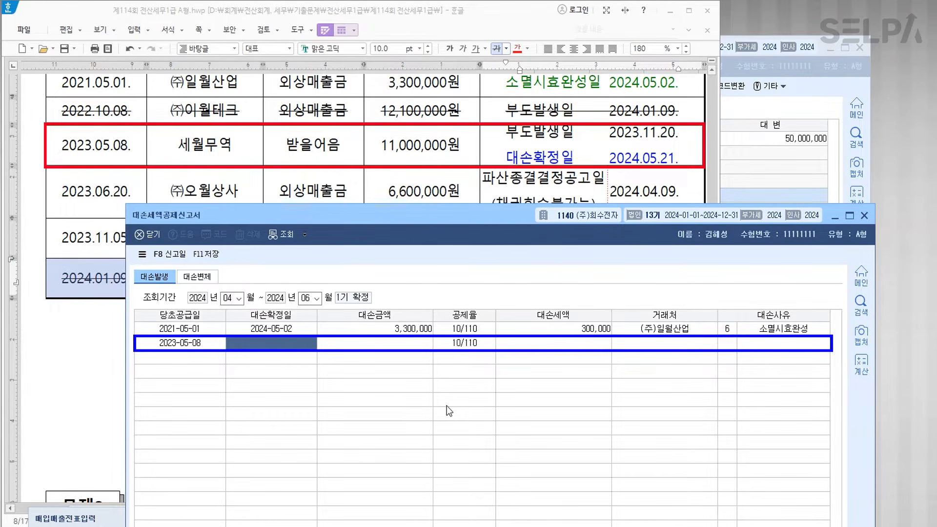
{"action": "type", "text": "202"}
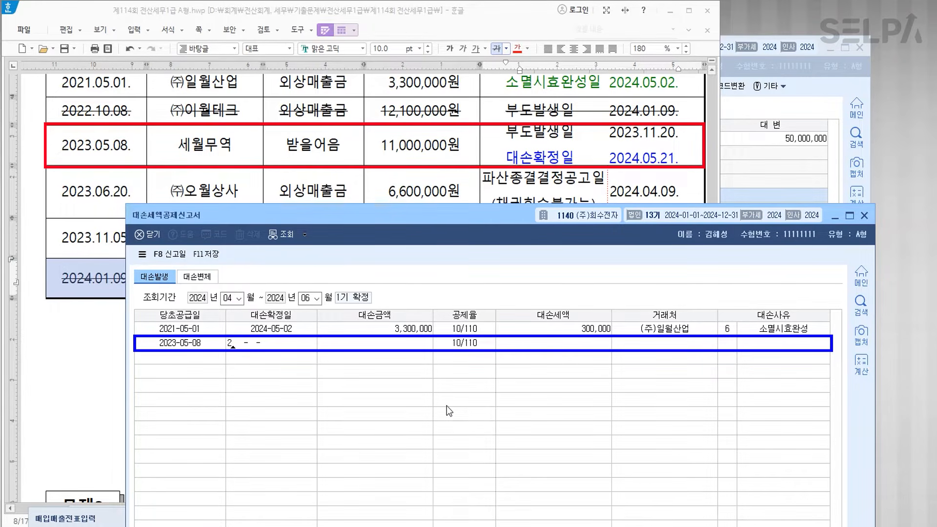
{"action": "type", "text": "4-05-21"}
{"action": "key", "text": "Return"}
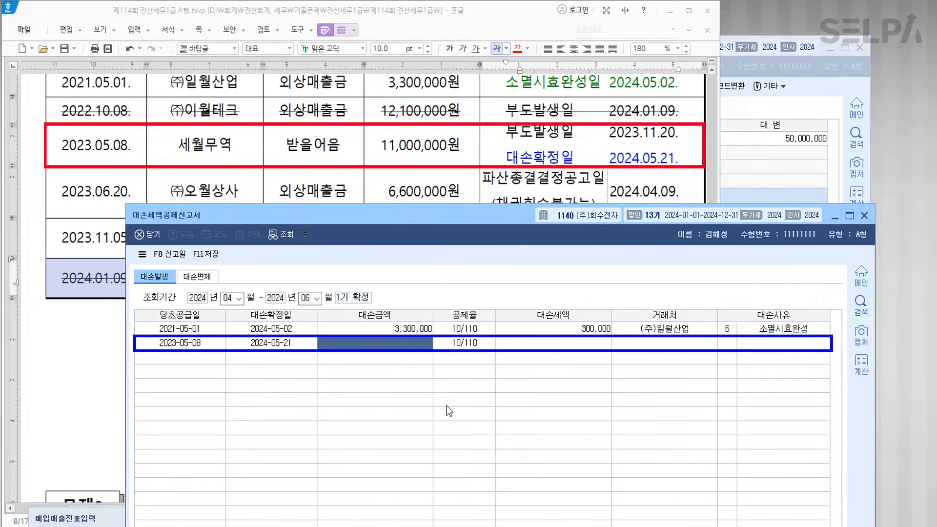
{"action": "type", "text": "11000000"}
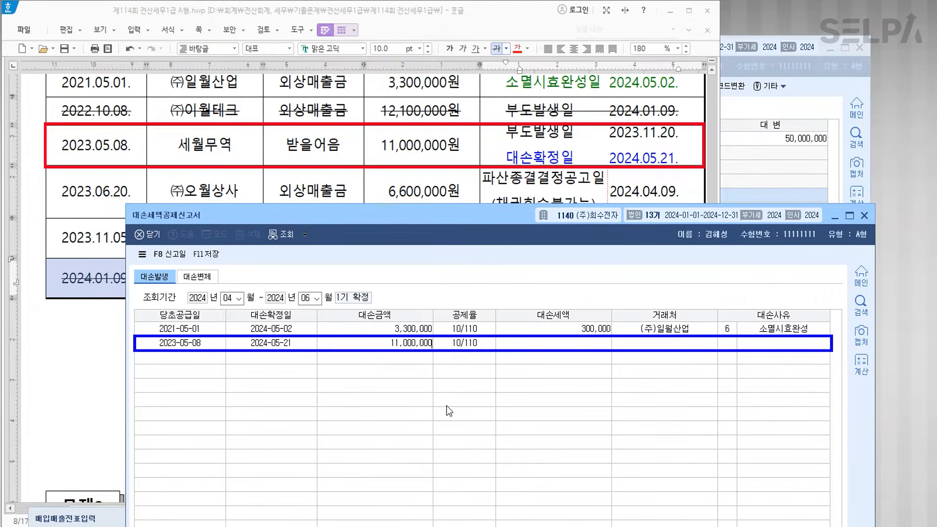
{"action": "key", "text": "Return"}
{"action": "key", "text": "Return"}
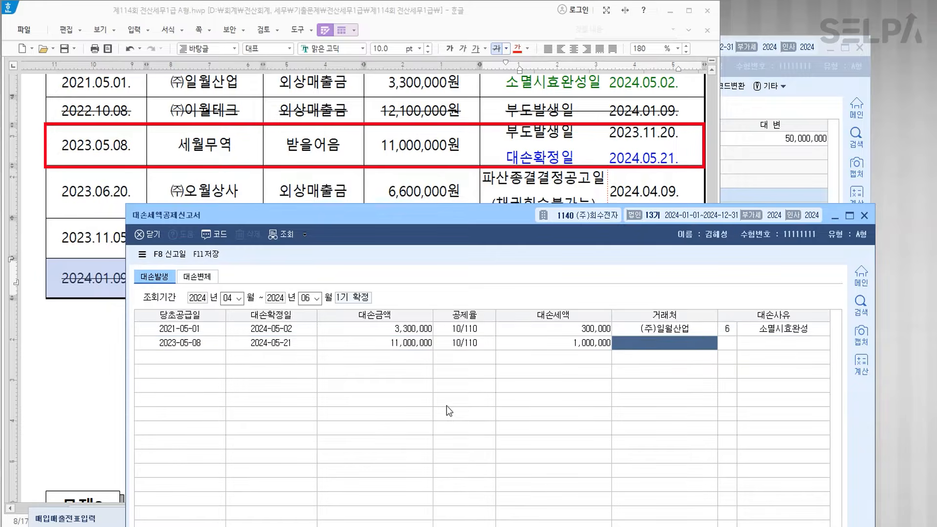
{"action": "key", "text": "F2"}
{"action": "type", "text": "세월"}
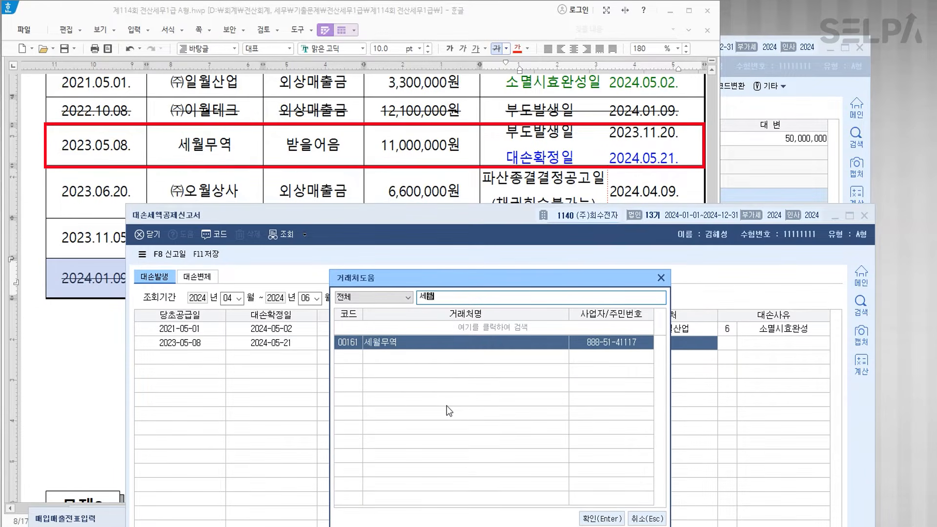
{"action": "key", "text": "Return"}
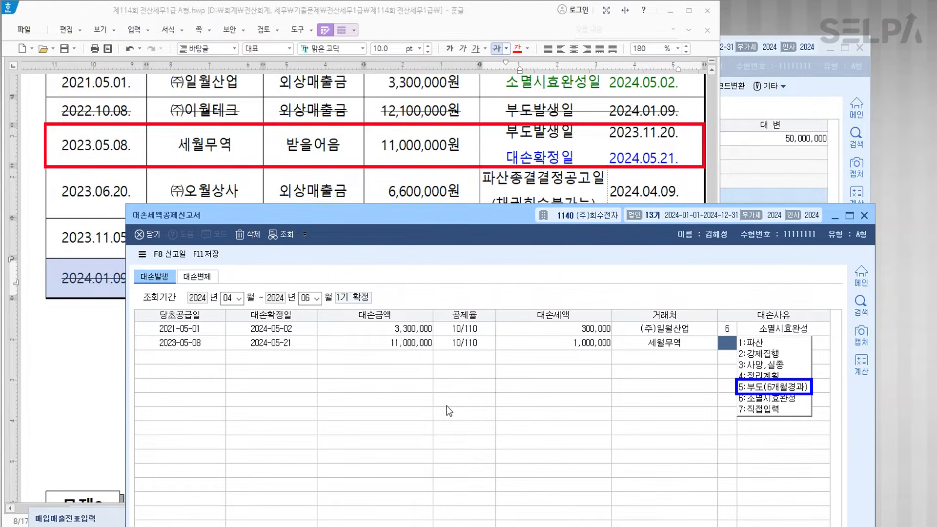
{"action": "type", "text": "5"}
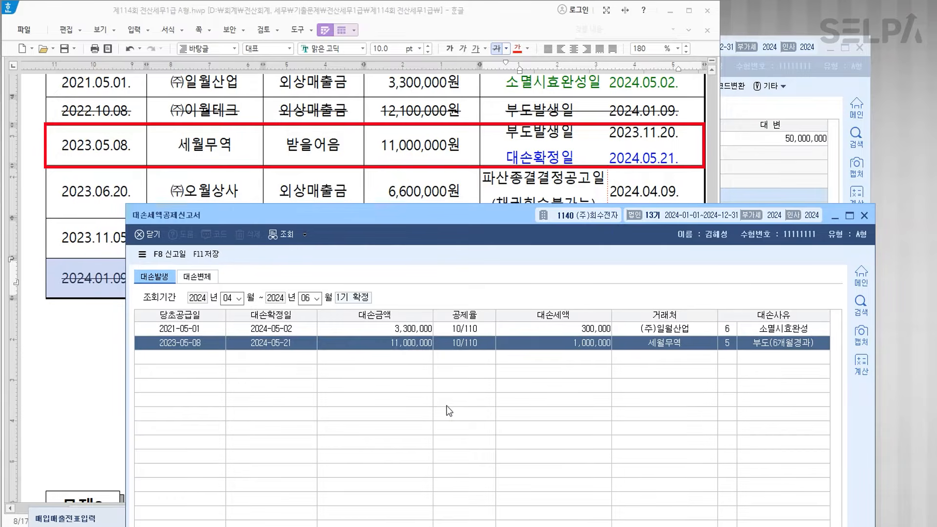
{"action": "key", "text": "Return"}
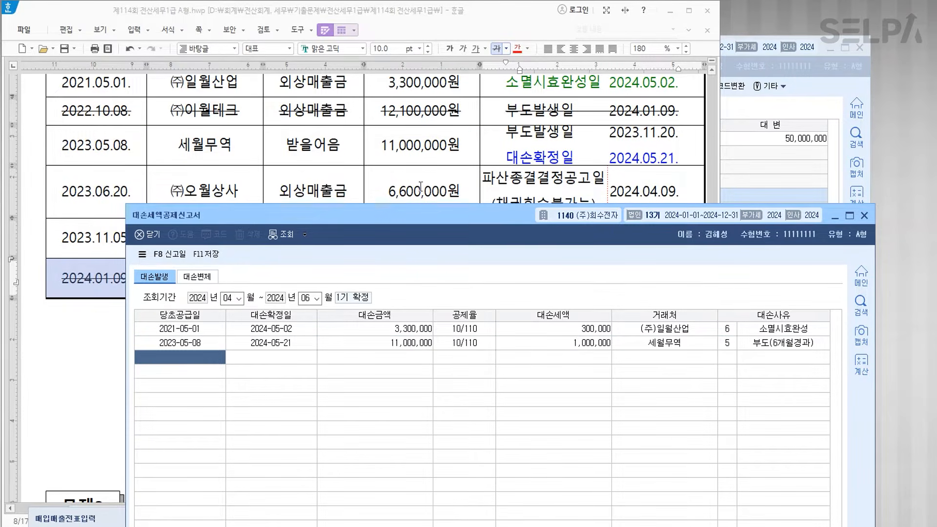
- Add the (주)오월상사 row: supplied 2023-06-20, confirmed 2024-04-09, 6,600,000, reason 1 파산
{"action": "scroll", "coordinate": [421, 187], "scroll_direction": "down", "scroll_amount": 3}
{"action": "type", "text": "20230620"}
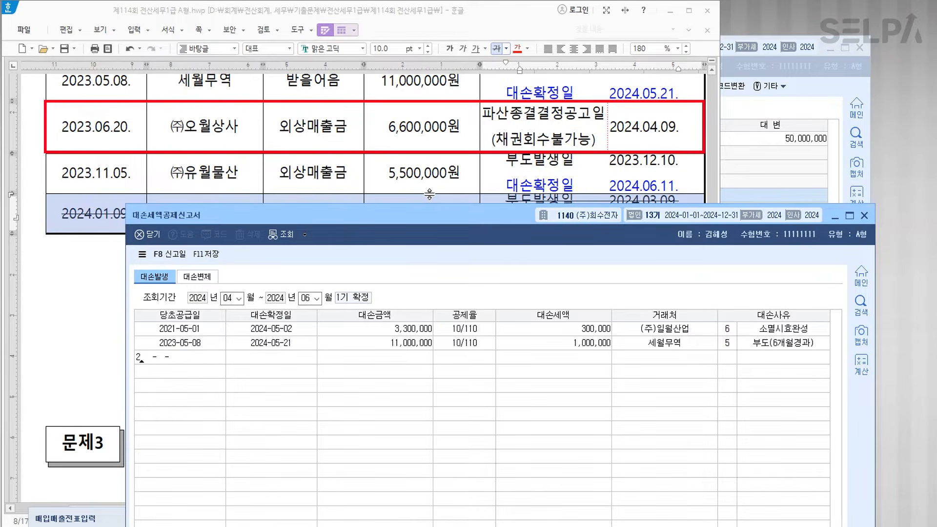
{"action": "key", "text": "Return"}
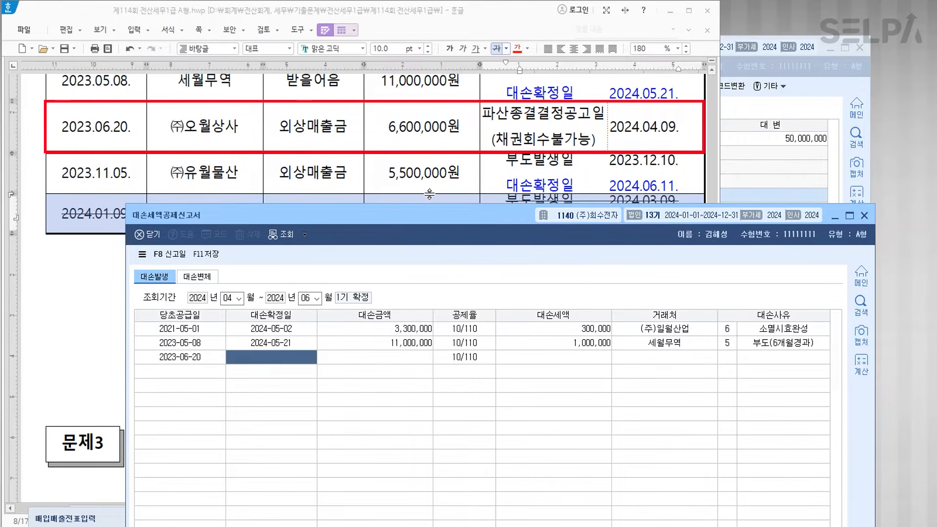
{"action": "type", "text": "20"}
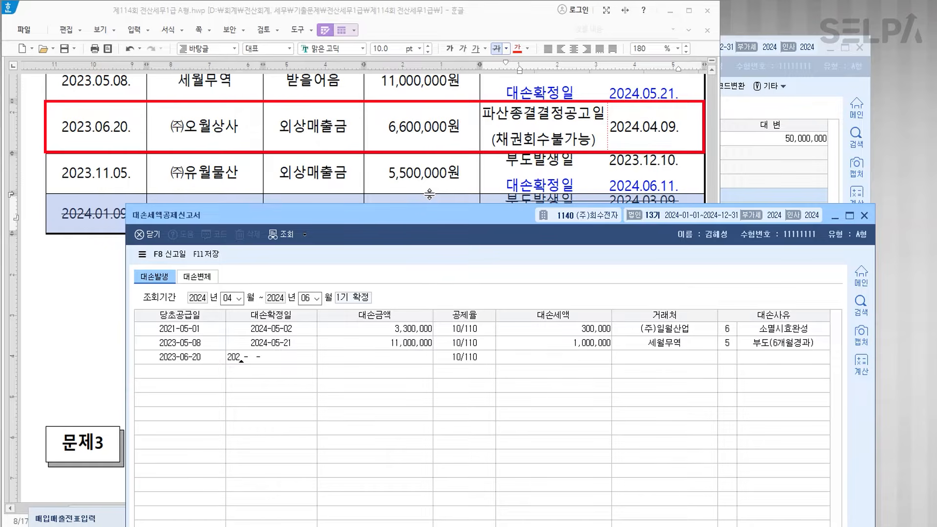
{"action": "type", "text": "24-04-09"}
{"action": "key", "text": "Return"}
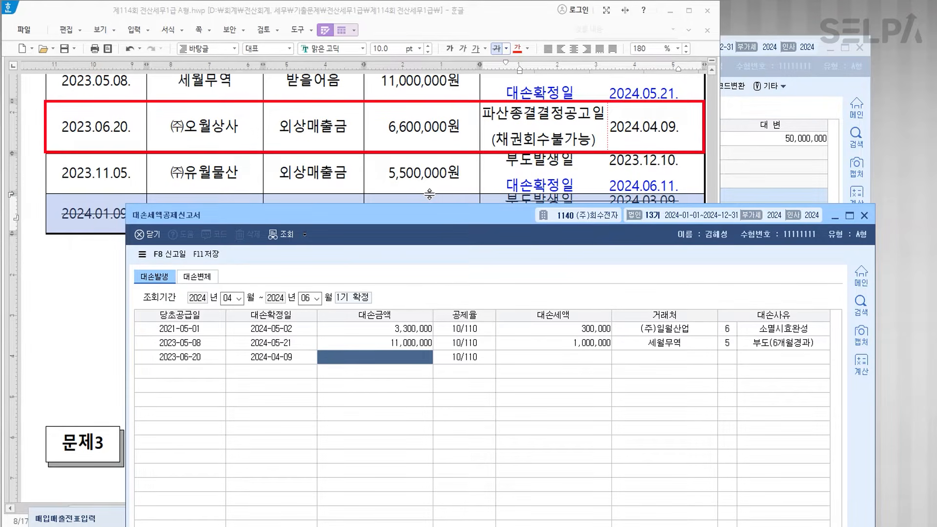
{"action": "type", "text": "6600000"}
{"action": "key", "text": "Return"}
{"action": "key", "text": "Return"}
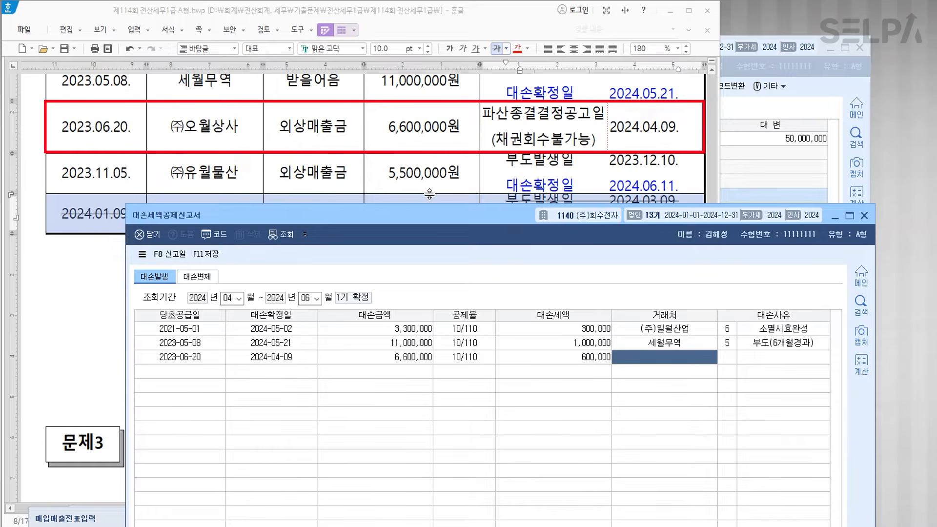
{"action": "key", "text": "F2"}
{"action": "type", "text": "오월"}
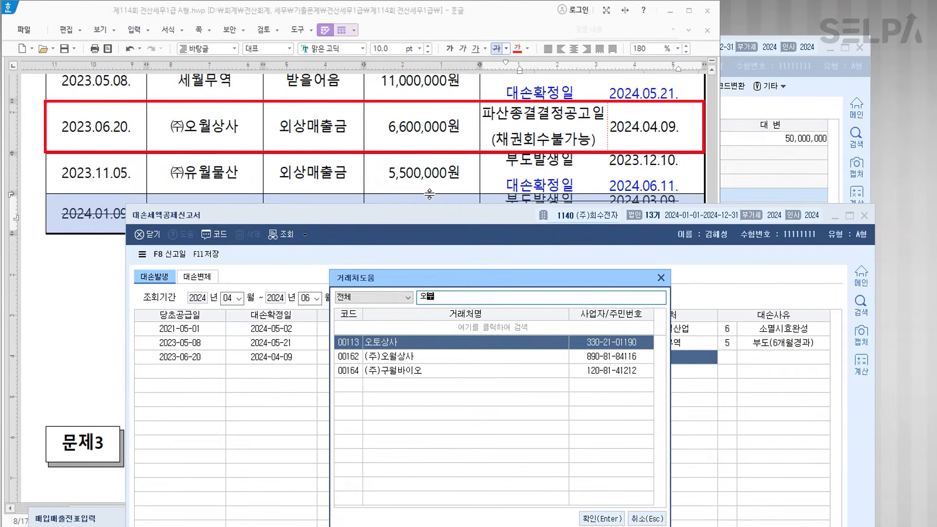
{"action": "key", "text": "Return"}
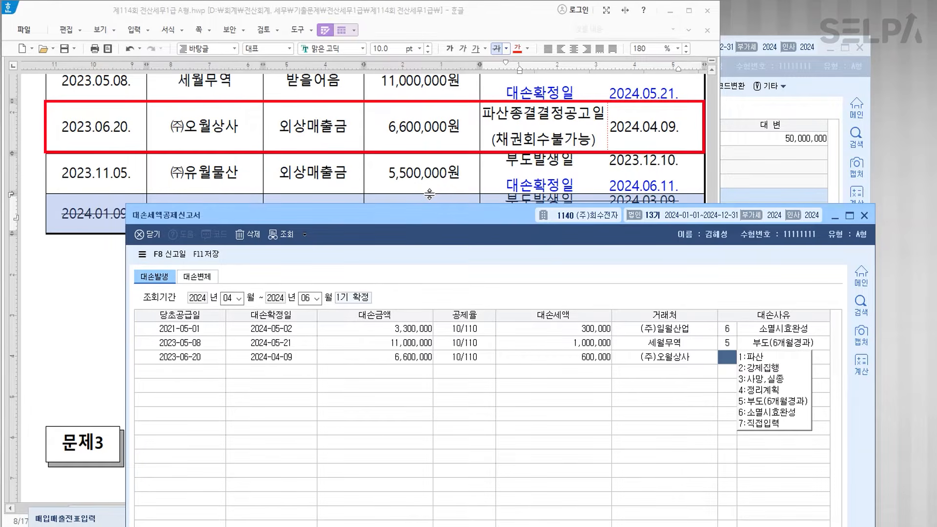
{"action": "type", "text": "1"}
{"action": "key", "text": "Return"}
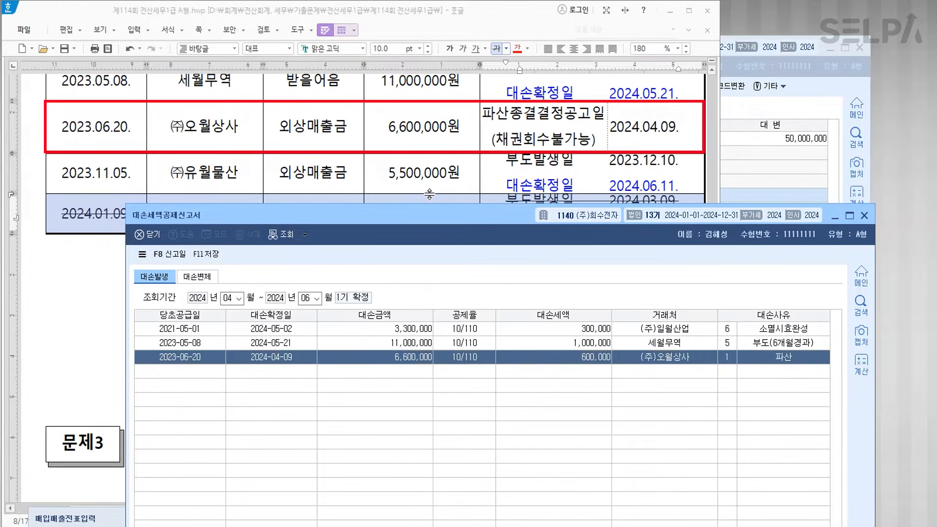
{"action": "key", "text": "Return"}
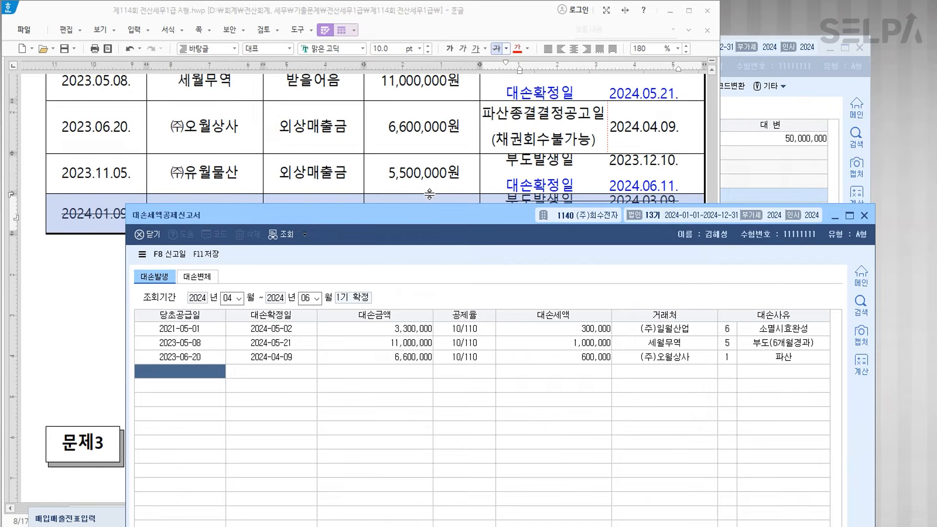
- Start a new row with supply date 2023-11-05, confirmation date 2024-06-11 and 5,500,000 bad debt
{"action": "type", "text": "2023-11-05"}
{"action": "key", "text": "Return"}
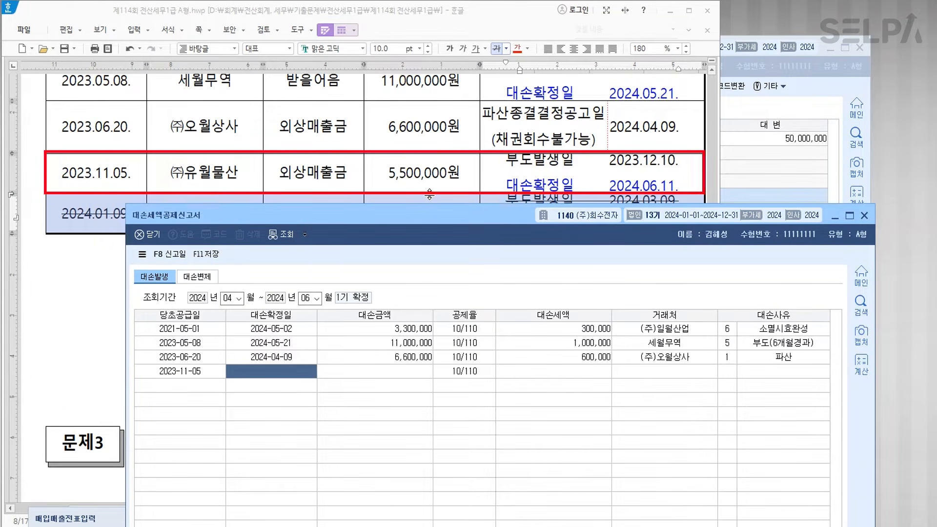
{"action": "type", "text": "202"}
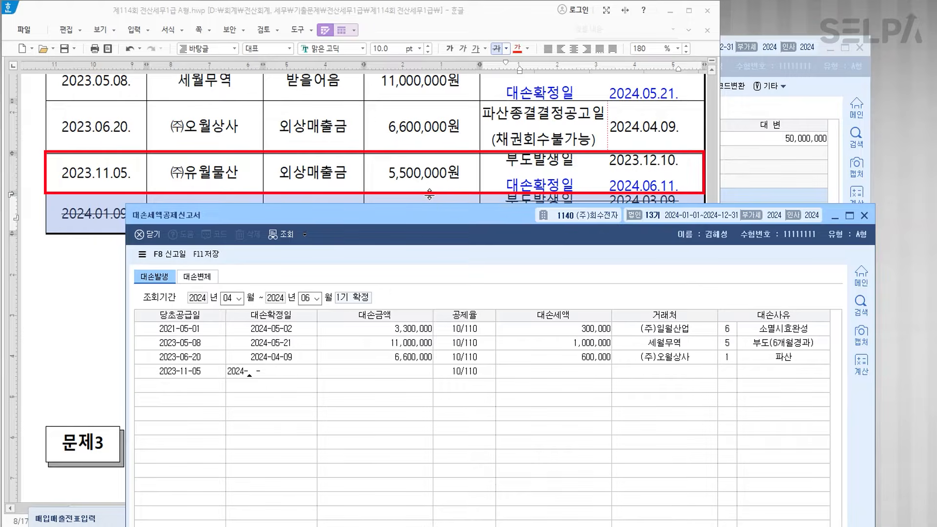
{"action": "type", "text": "4-06-11"}
{"action": "key", "text": "Return"}
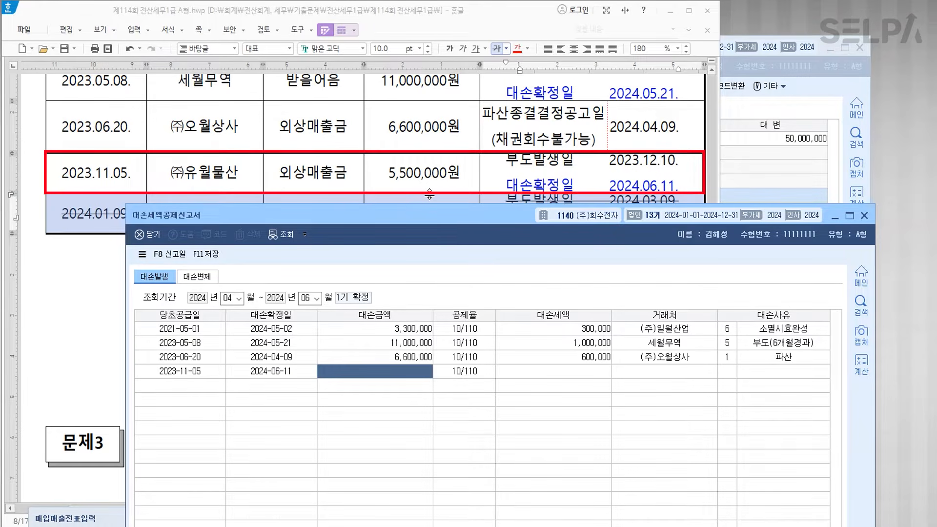
{"action": "type", "text": "5500000"}
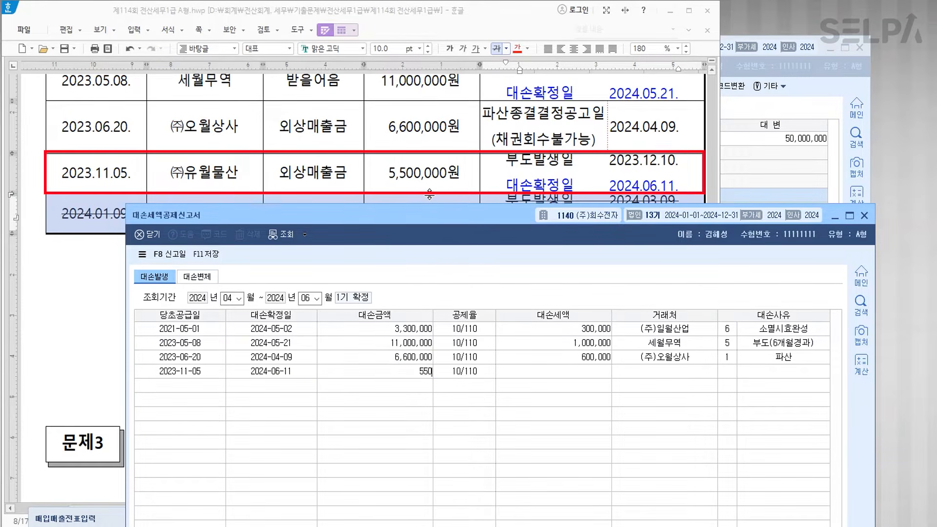
{"action": "key", "text": "Return"}
{"action": "key", "text": "Return"}
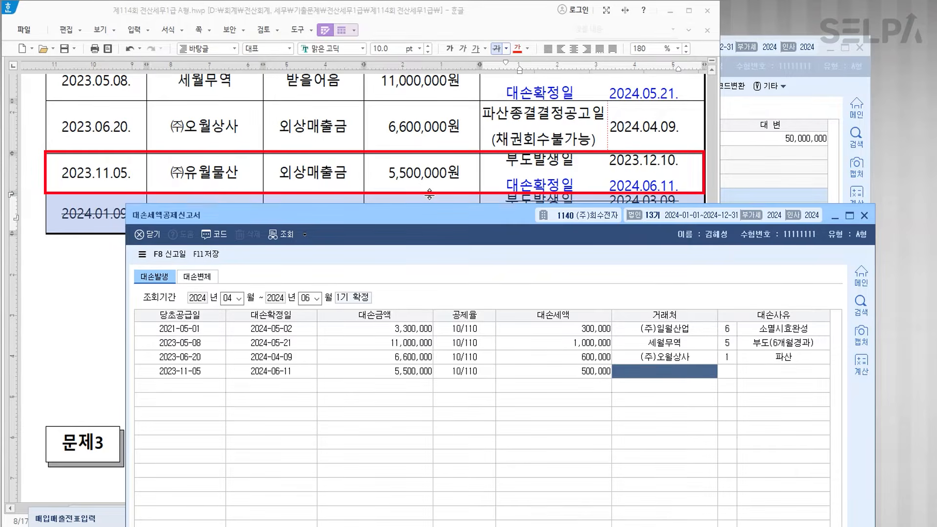
- Assign customer (주)유월물산 and reason 5 부도(6개월경과) to finish the row
{"action": "key", "text": "F2"}
{"action": "type", "text": "유월"}
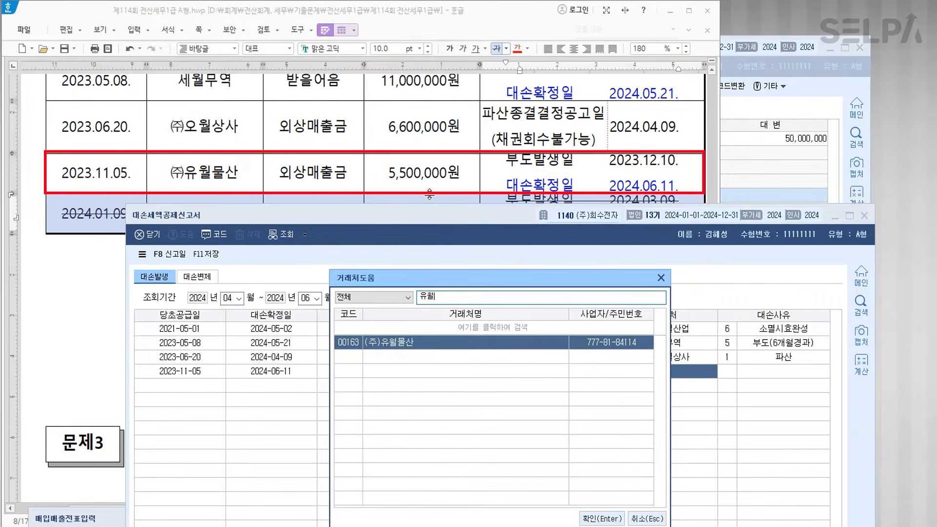
{"action": "key", "text": "Return"}
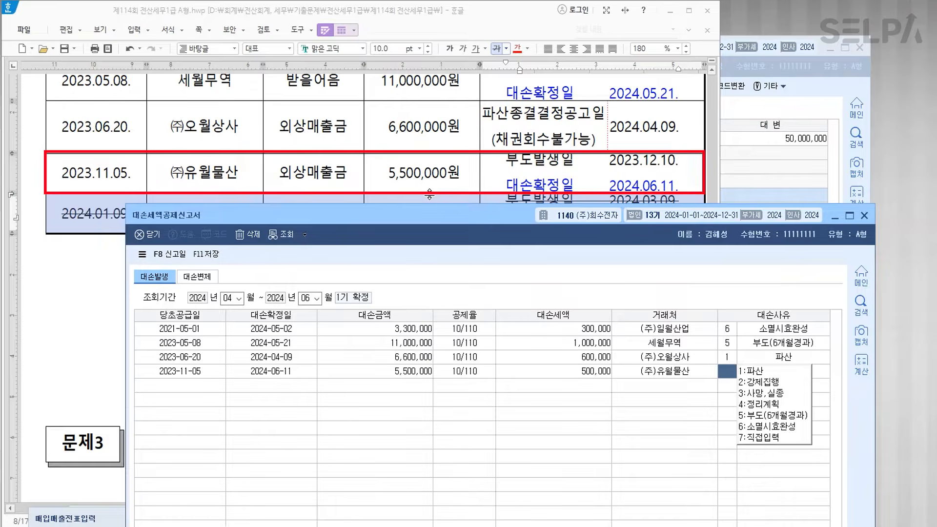
{"action": "type", "text": "5"}
{"action": "key", "text": "Return"}
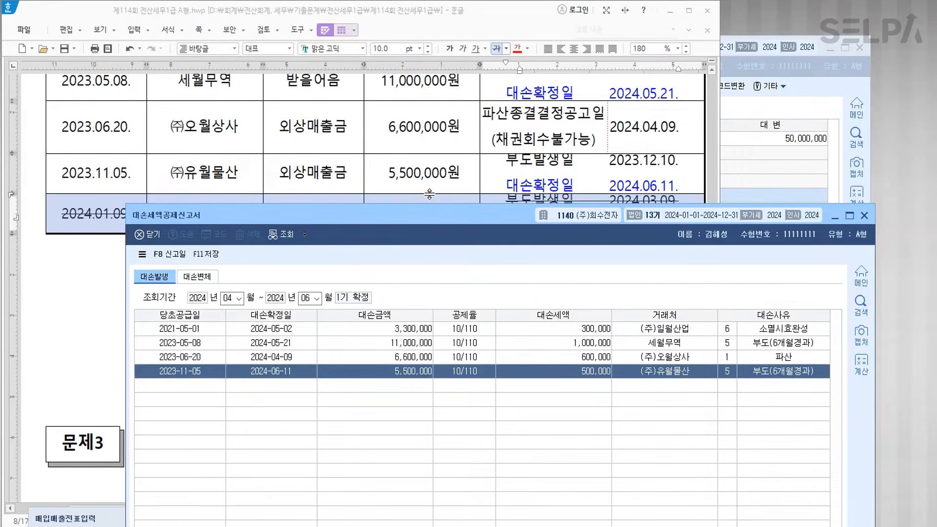
{"action": "key", "text": "Return"}
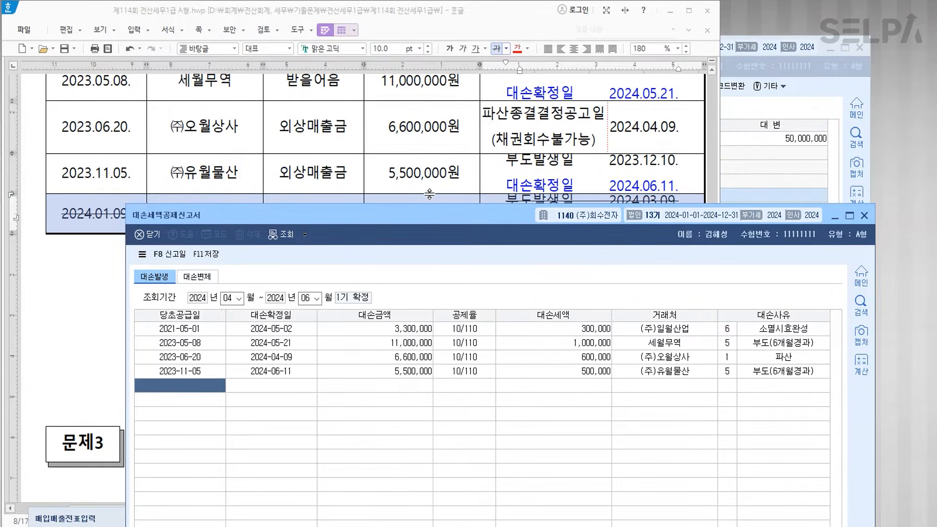
- Save the bad-debt tax credit report and close its window
{"action": "left_click", "coordinate": [212, 258]}
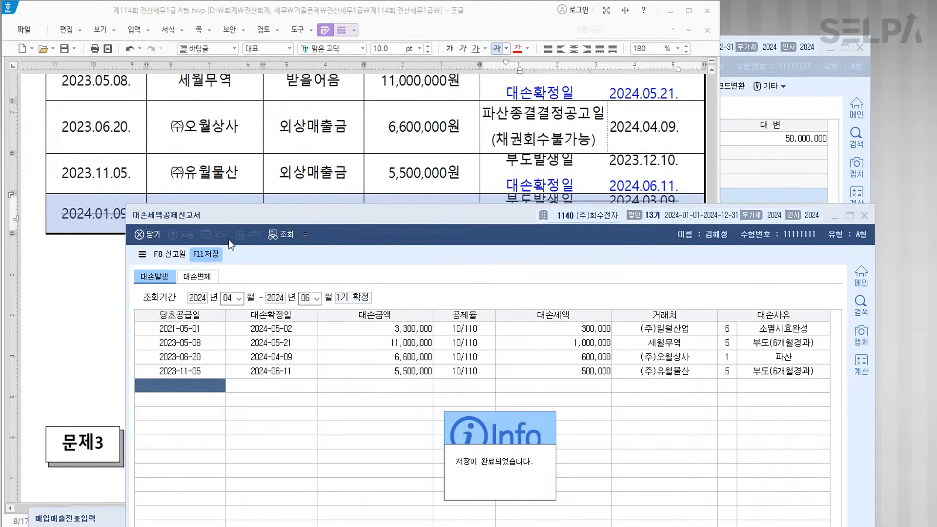
{"action": "left_click", "coordinate": [864, 216]}
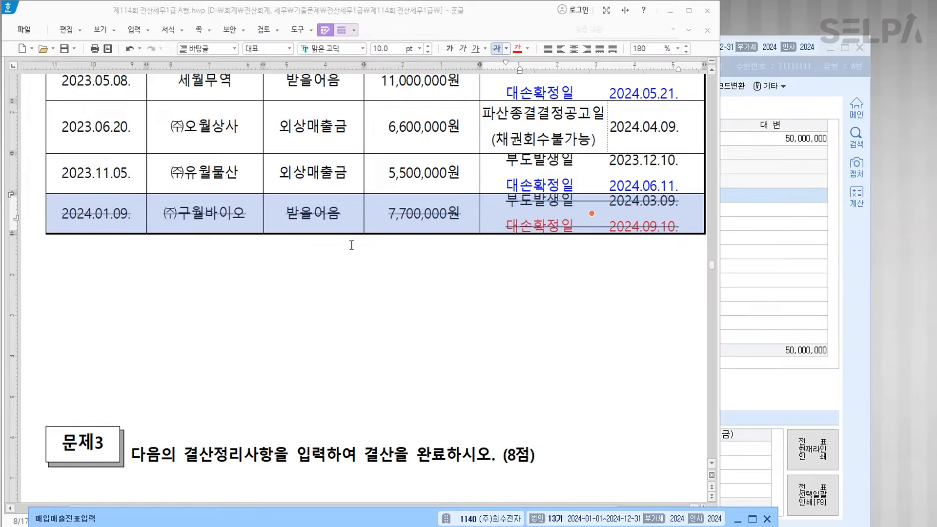
{"action": "scroll", "coordinate": [351, 245], "scroll_direction": "down", "scroll_amount": 5}
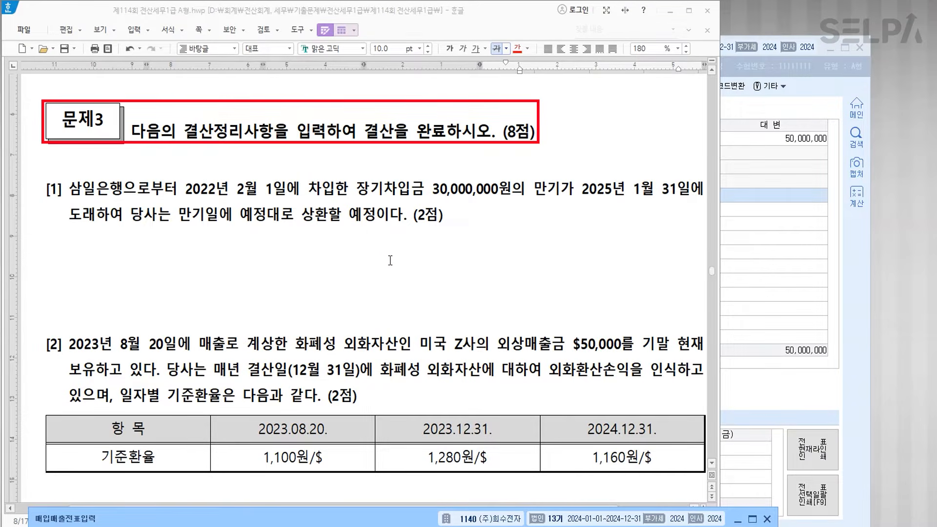
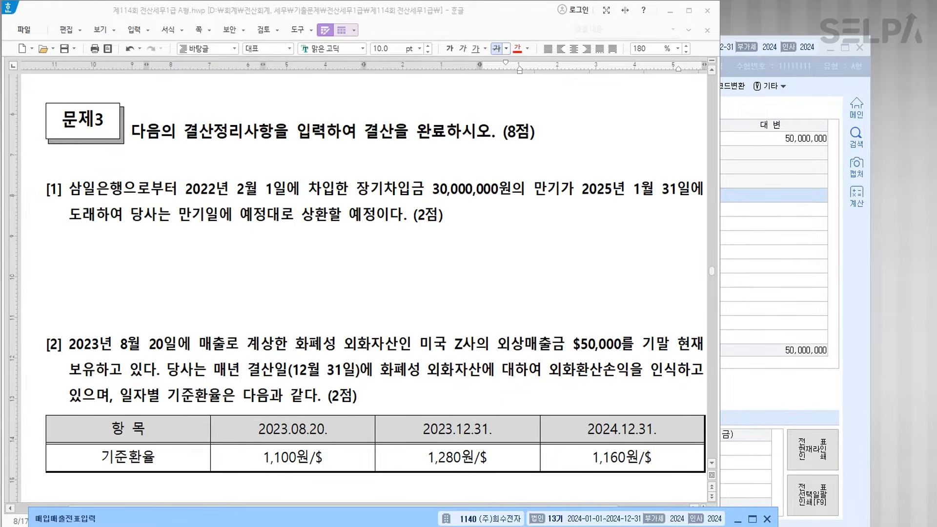
- Return to the general journal and set the voucher date to December 31
{"action": "left_click", "coordinate": [468, 526]}
{"action": "key", "text": "Escape"}
{"action": "key", "text": "Escape"}
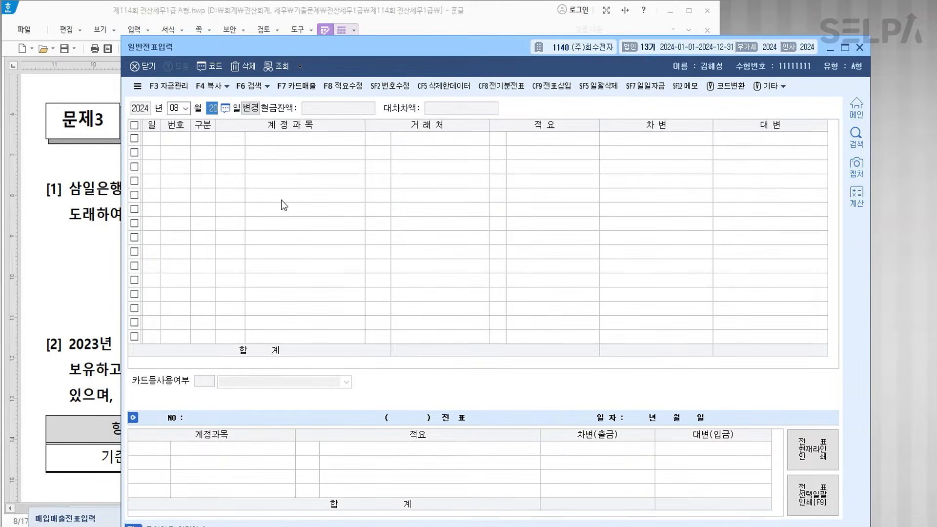
{"action": "type", "text": "1231"}
{"action": "key", "text": "Return"}
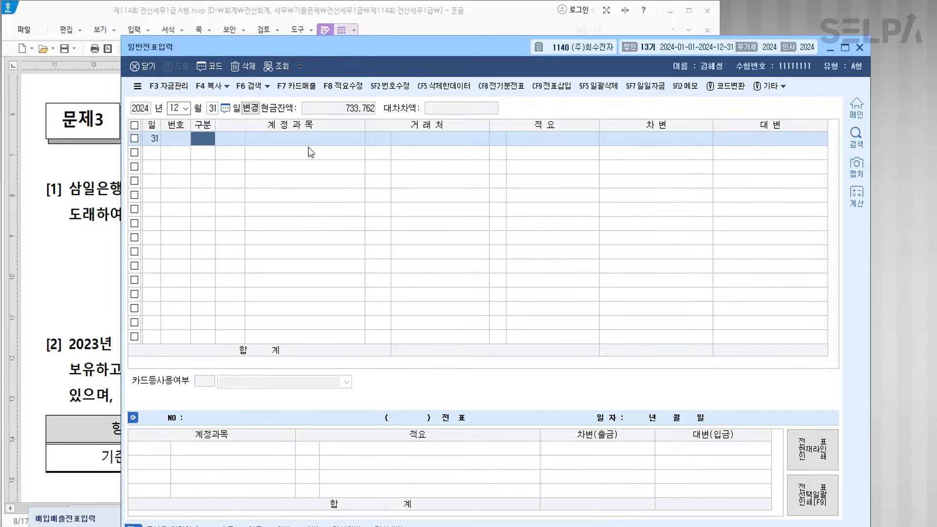
{"action": "left_click_drag", "start_coordinate": [445, 36], "coordinate": [364, 253]}
{"action": "scroll", "coordinate": [370, 224], "scroll_direction": "down", "scroll_amount": 3}
- Enter the debit line: 0293 장기차입금 30,000,000 with partner 98006 삼일은행
{"action": "type", "text": "3"}
{"action": "key", "text": "Return"}
{"action": "type", "text": "장기차"}
{"action": "key", "text": "Return"}
{"action": "key", "text": "Return"}
{"action": "type", "text": "ㅅ삼일"}
{"action": "key", "text": "Return"}
{"action": "key", "text": "Return"}
{"action": "key", "text": "Return"}
{"action": "type", "text": "30000000"}
{"action": "key", "text": "Return"}
{"action": "type", "text": "4"}
- Enter the credit line: 0264 유동성장기부채 30,000,000 with partner 98006 삼일은행
{"action": "key", "text": "Return"}
{"action": "type", "text": "유동성"}
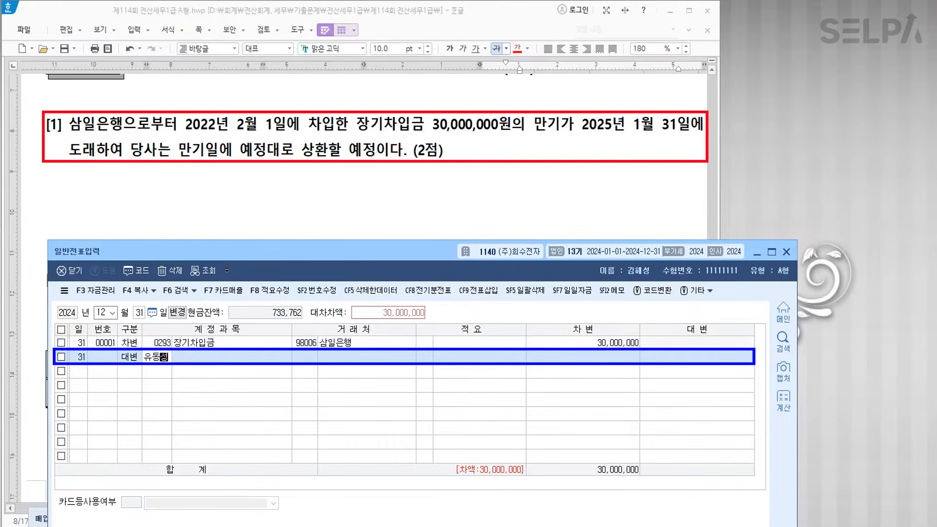
{"action": "key", "text": "Return"}
{"action": "key", "text": "Return"}
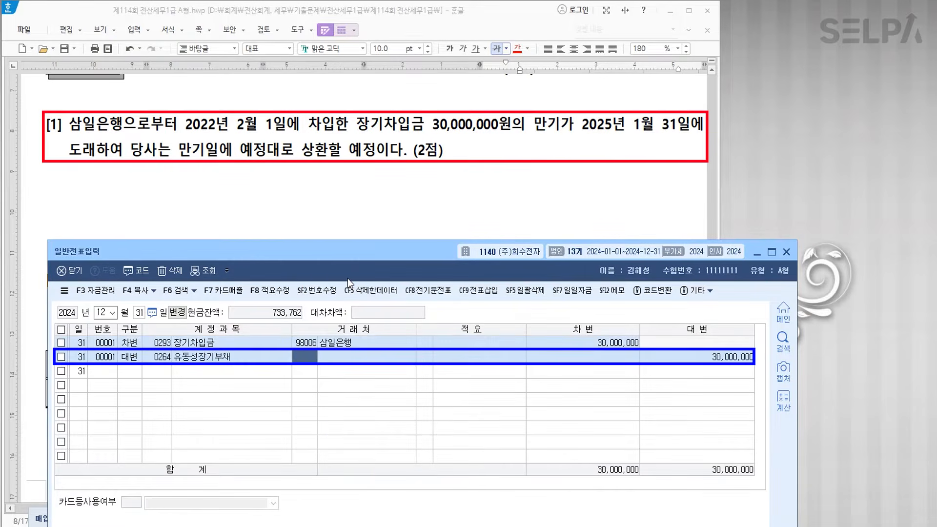
{"action": "type", "text": "98006"}
{"action": "key", "text": "Return"}
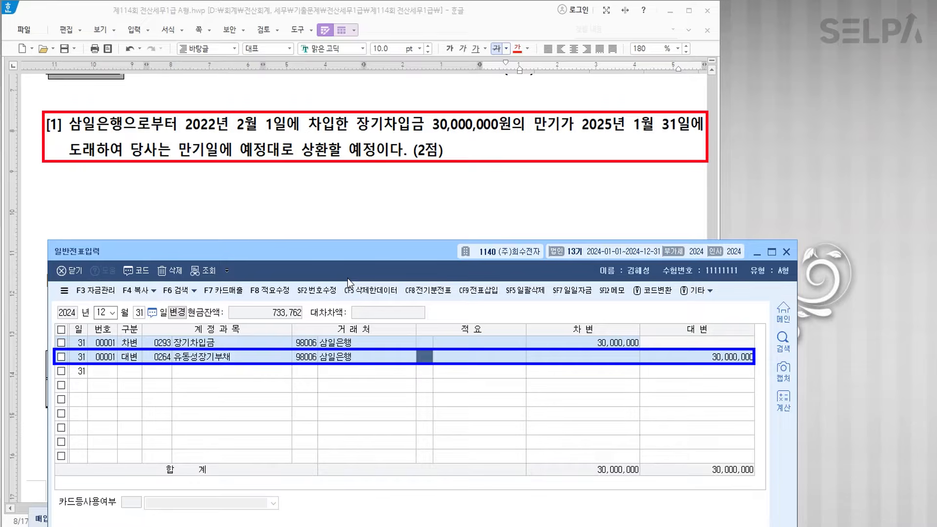
{"action": "key", "text": "Return"}
{"action": "key", "text": "Return"}
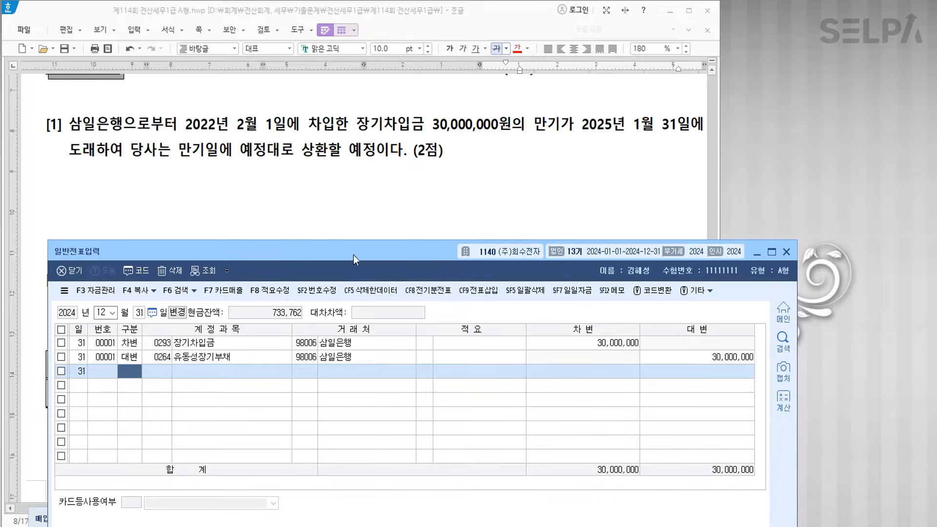
{"action": "scroll", "coordinate": [376, 179], "scroll_direction": "down", "scroll_amount": 4}
- Colour 외상매출금 $50,000 and the 1,280원/$ rate red in question [2]
{"action": "scroll", "coordinate": [377, 178], "scroll_direction": "down", "scroll_amount": 2}
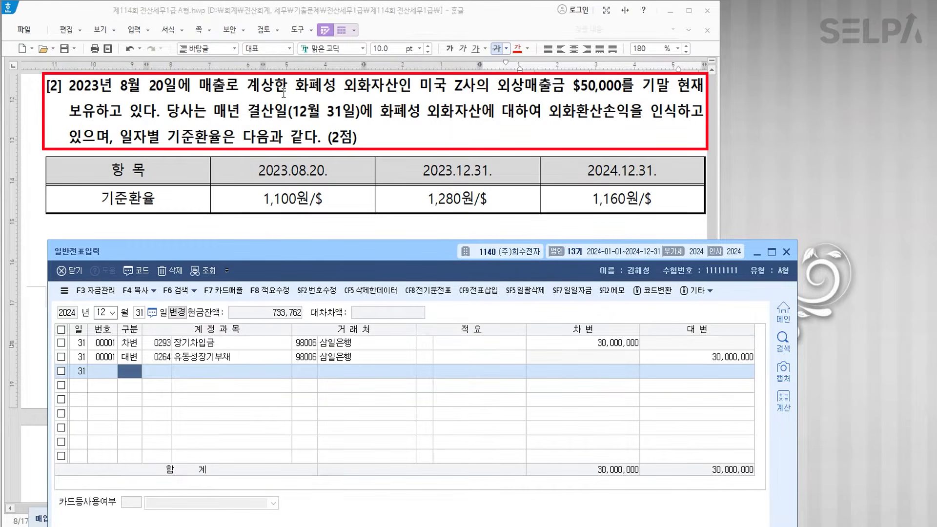
{"action": "left_click", "coordinate": [497, 88]}
{"action": "left_click_drag", "start_coordinate": [497, 89], "coordinate": [622, 93]}
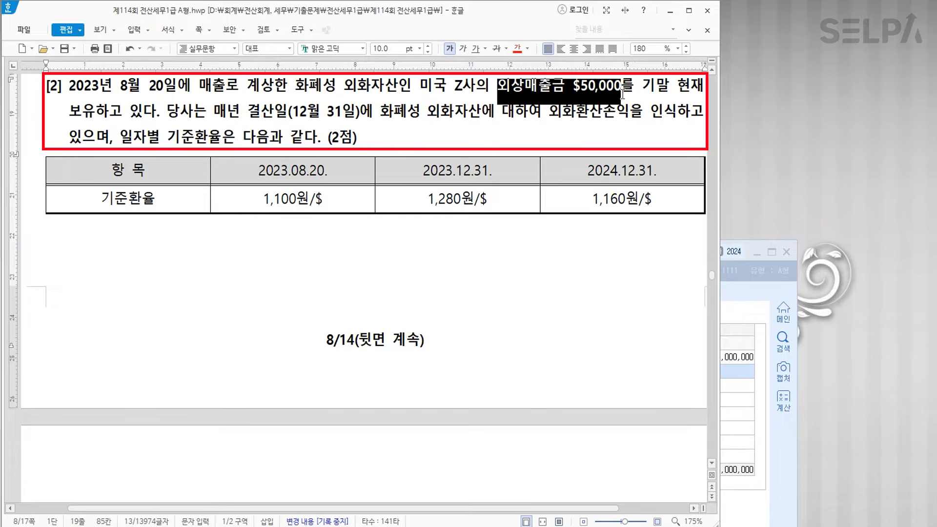
{"action": "scroll", "coordinate": [520, 62], "scroll_direction": "up", "scroll_amount": 1}
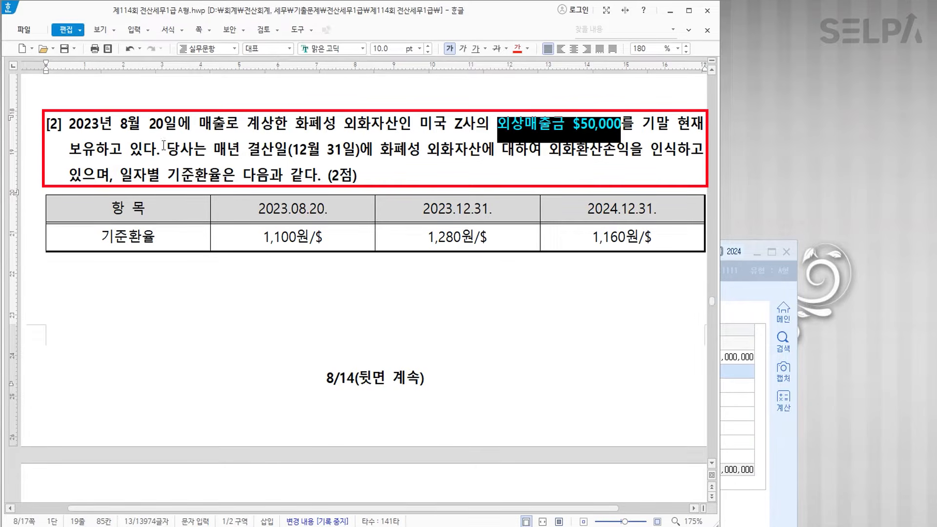
{"action": "left_click_drag", "start_coordinate": [428, 238], "coordinate": [488, 240]}
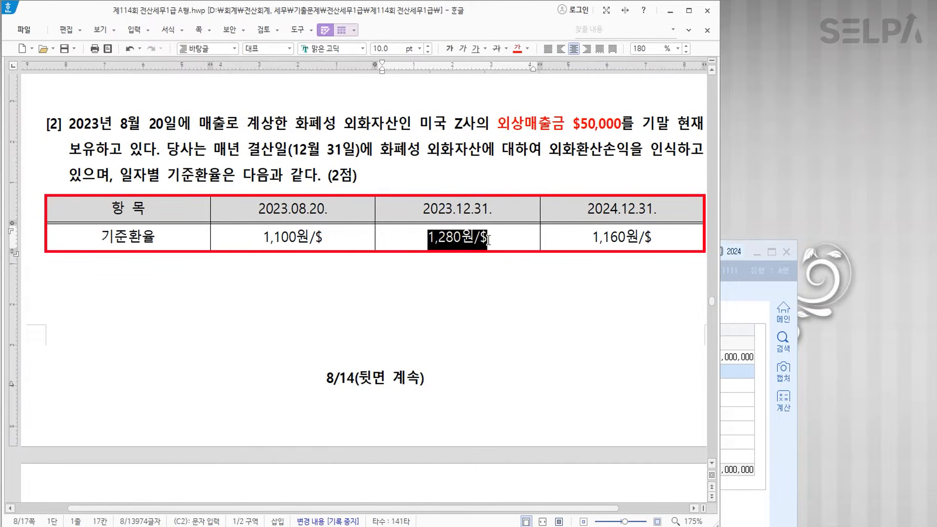
{"action": "left_click", "coordinate": [516, 49]}
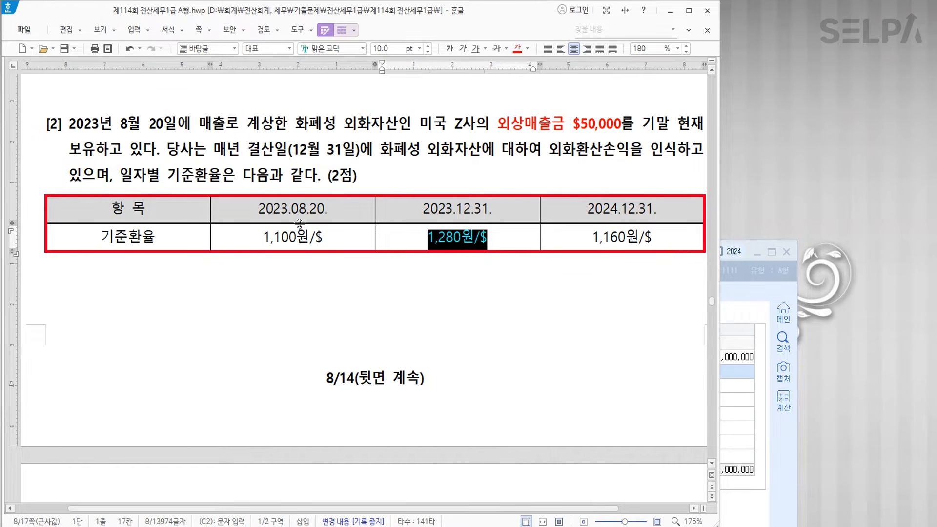
- Strike through the 2023.08.20 column and colour the 1,160원/$ rate red
{"action": "left_click_drag", "start_coordinate": [249, 211], "coordinate": [292, 237]}
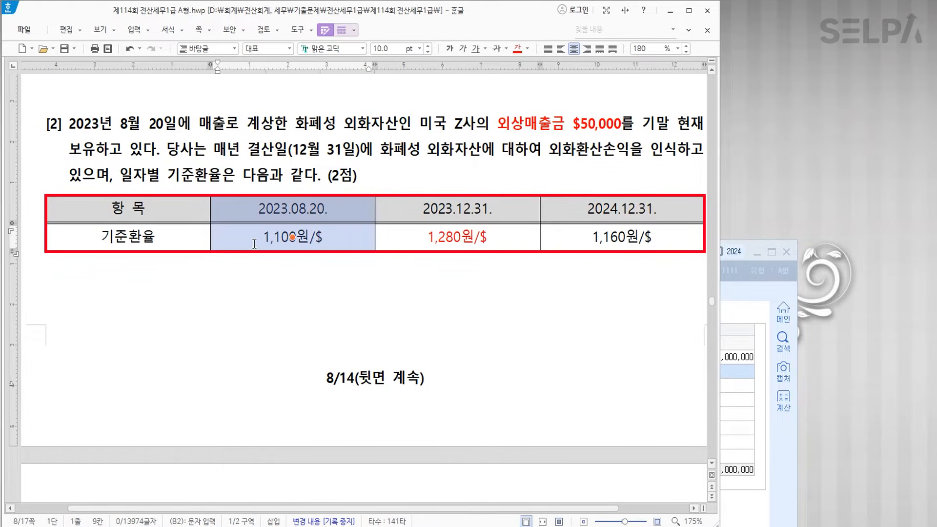
{"action": "left_click", "coordinate": [496, 51]}
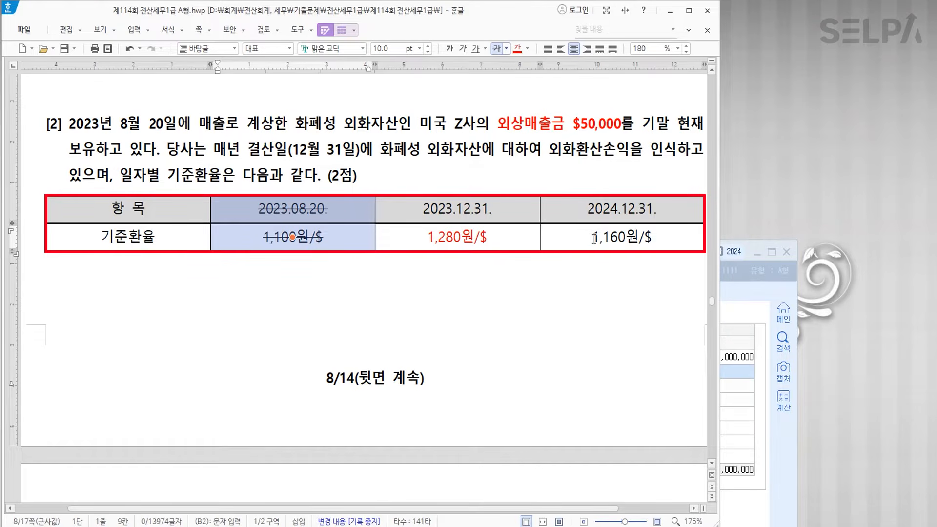
{"action": "left_click_drag", "start_coordinate": [578, 236], "coordinate": [639, 235]}
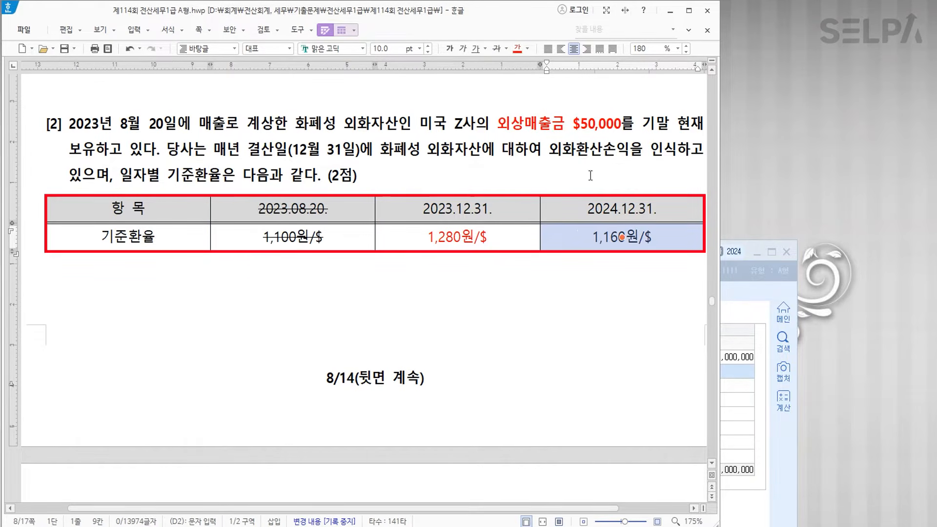
{"action": "left_click", "coordinate": [518, 49]}
{"action": "left_click", "coordinate": [554, 317]}
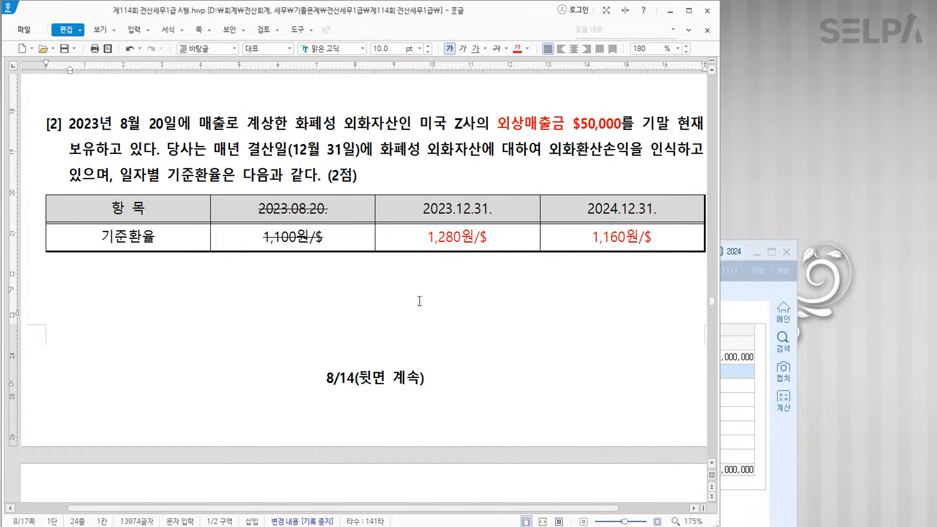
- Write '$50,000 * - 120 = - 6,000,000 외화환산손실' below the rate table
{"action": "type", "text": "$50,00"}
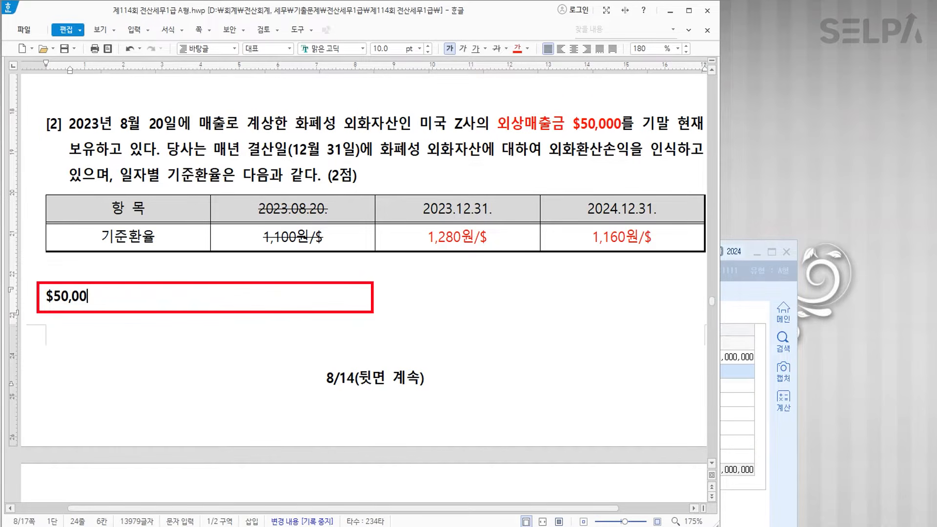
{"action": "type", "text": "0    *  - 120"}
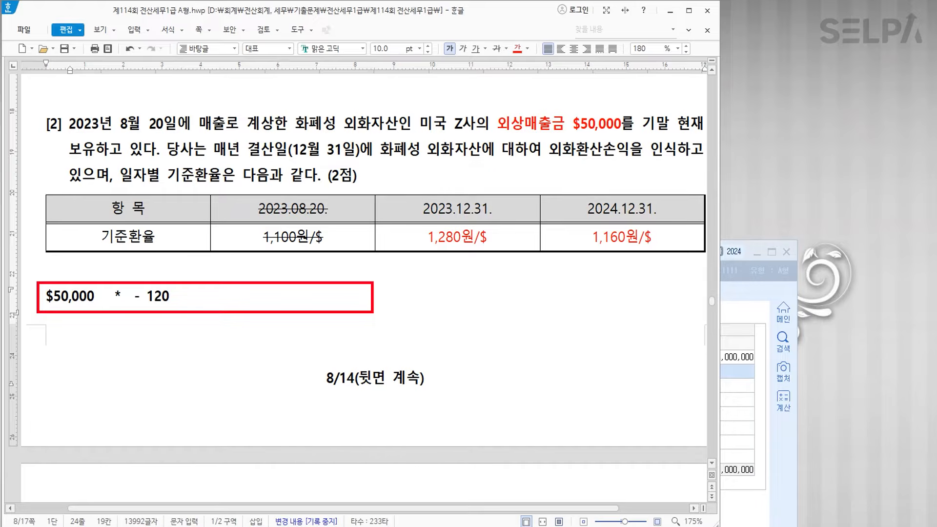
{"action": "type", "text": "  = 6,000,0"}
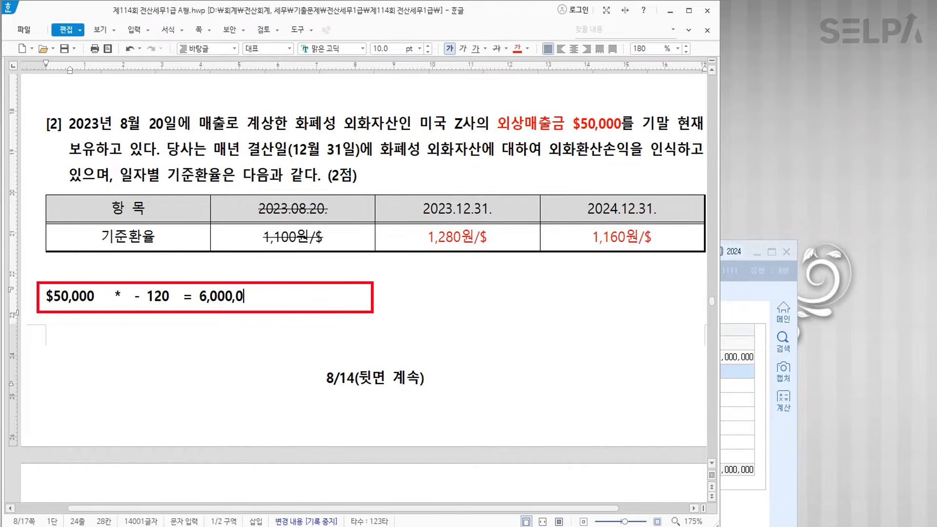
{"action": "type", "text": "00  외화환산손실"}
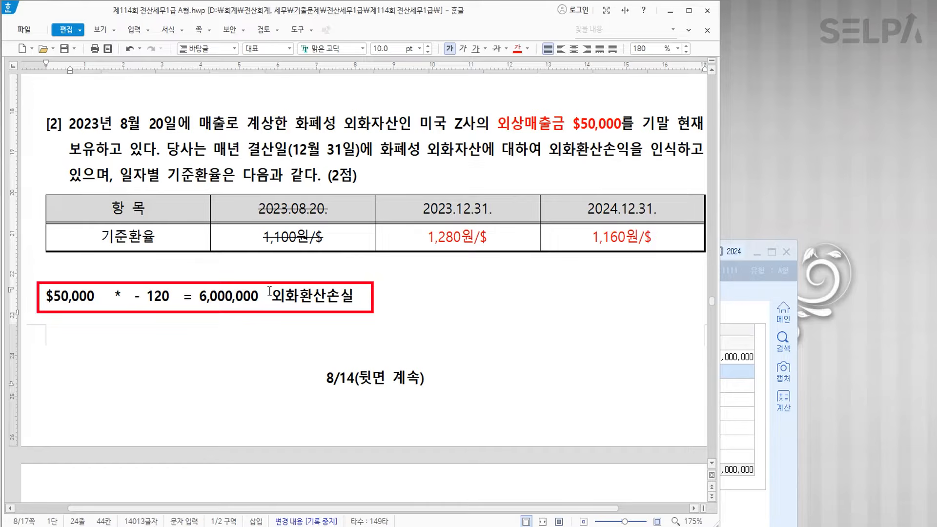
{"action": "left_click", "coordinate": [201, 296]}
{"action": "type", "text": "-"}
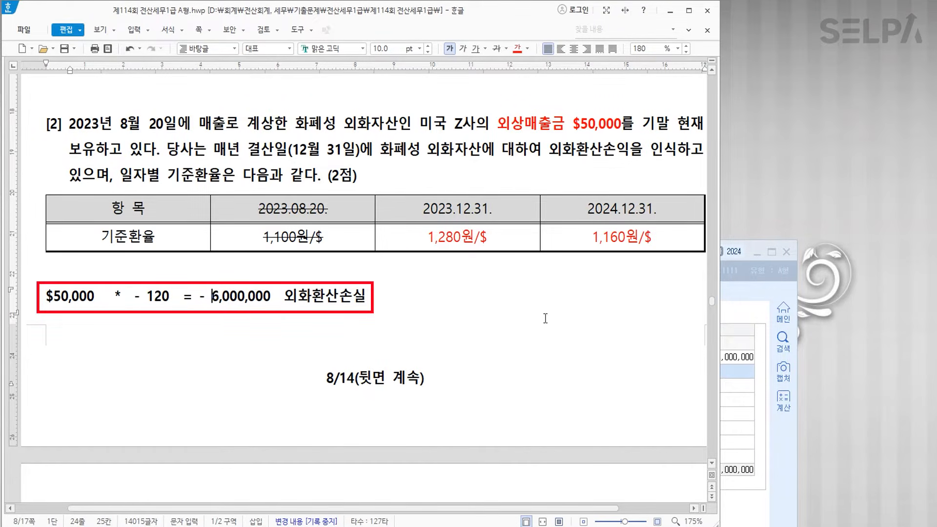
- Start a new credit line on the December 31 journal voucher
{"action": "left_click", "coordinate": [780, 398]}
{"action": "type", "text": "4"}
{"action": "key", "text": "Return"}
- Credit 0108 외상매출금 6,000,000 with partner 00168 미국 Z사
{"action": "type", "text": "108"}
{"action": "key", "text": "Return"}
{"action": "type", "text": "x"}
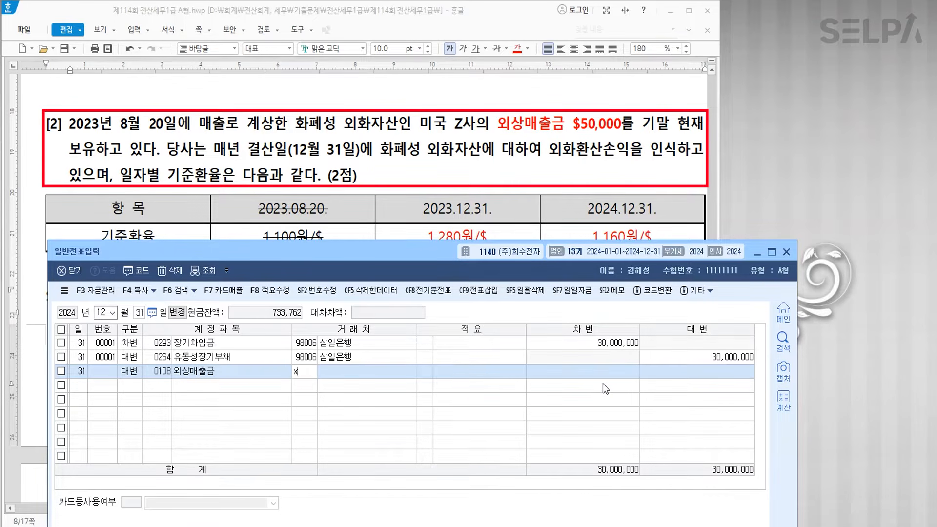
{"action": "key", "text": "Return"}
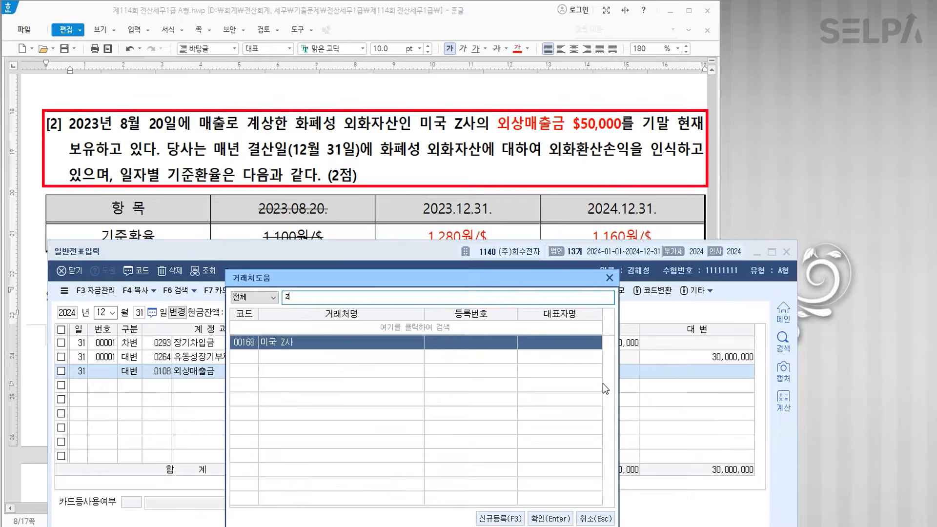
{"action": "key", "text": "Return"}
{"action": "key", "text": "Return"}
{"action": "key", "text": "Return"}
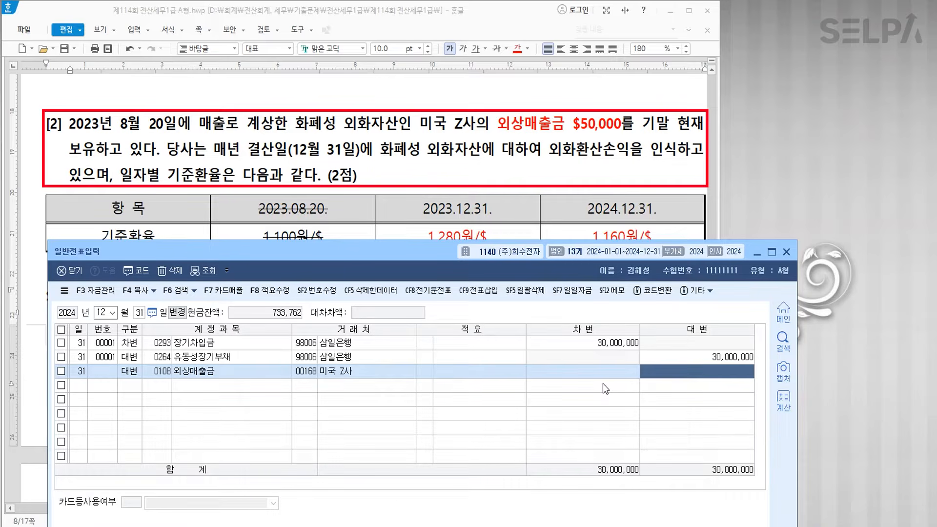
{"action": "type", "text": "6000000"}
- Debit 0955 외화환산손실 6,000,000 to balance the voucher at 36,000,000
{"action": "key", "text": "Return"}
{"action": "type", "text": "3"}
{"action": "key", "text": "Return"}
{"action": "type", "text": "외화"}
{"action": "key", "text": "Return"}
{"action": "key", "text": "Down"}
{"action": "key", "text": "Return"}
{"action": "key", "text": "Return"}
{"action": "key", "text": "Return"}
{"action": "key", "text": "Return"}
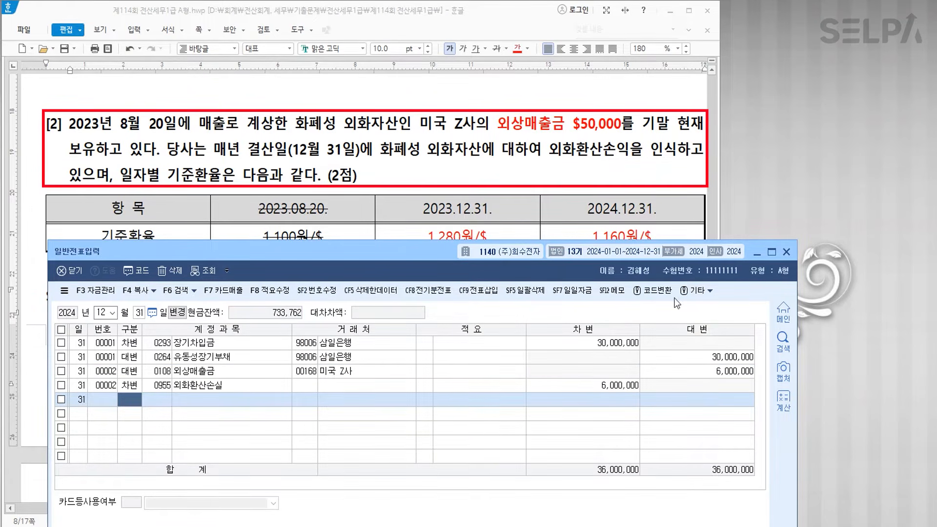
{"action": "left_click", "coordinate": [452, 202]}
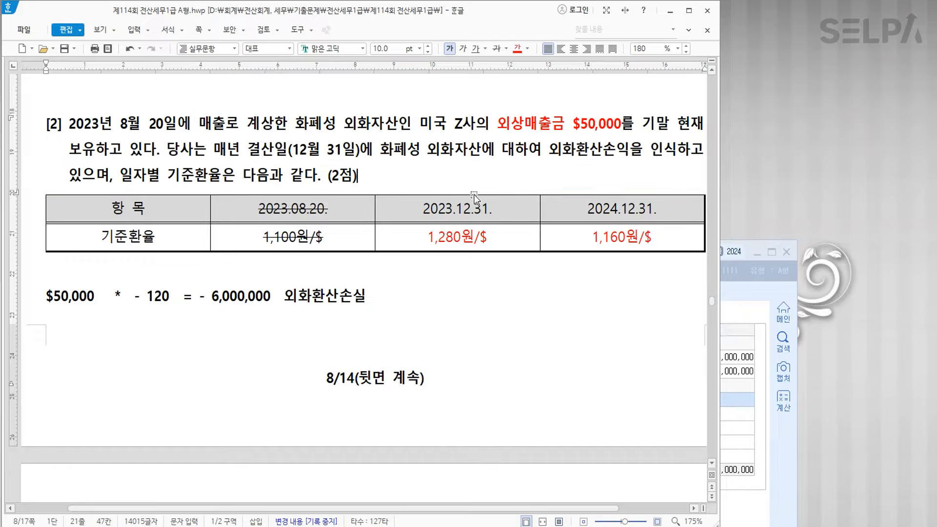
- Review question [3]'s VAT totals: output 50,000,000, input 62,000,000, refund -12,000,000
{"action": "scroll", "coordinate": [478, 195], "scroll_direction": "down", "scroll_amount": 5}
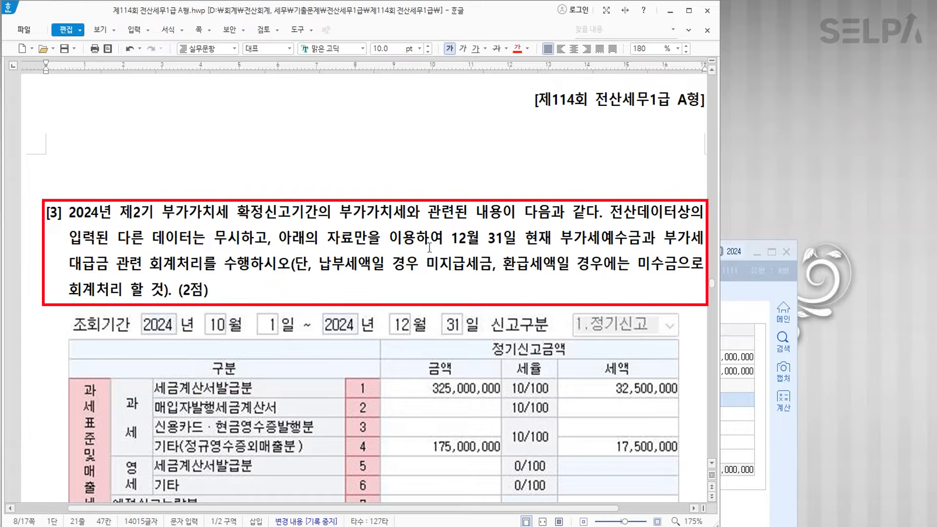
{"action": "left_click", "coordinate": [601, 247]}
{"action": "scroll", "coordinate": [453, 279], "scroll_direction": "down", "scroll_amount": 5}
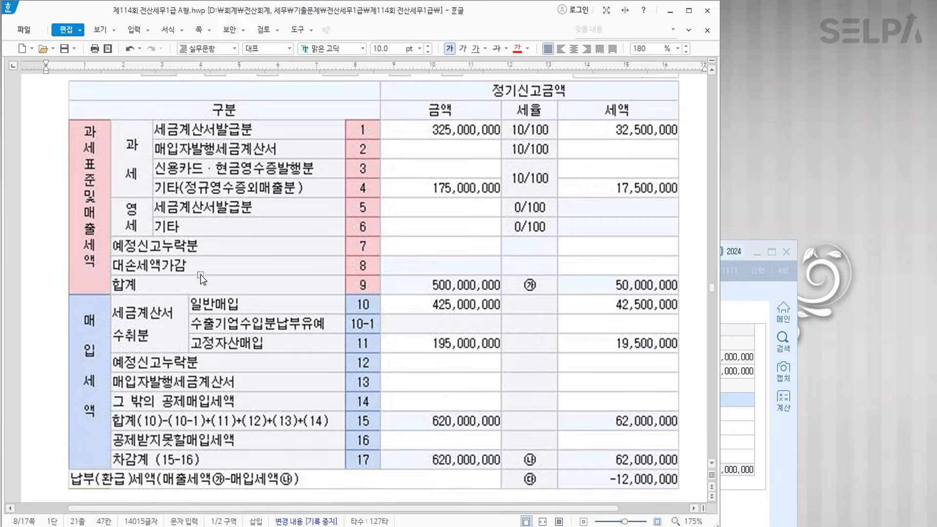
{"action": "left_click", "coordinate": [637, 291]}
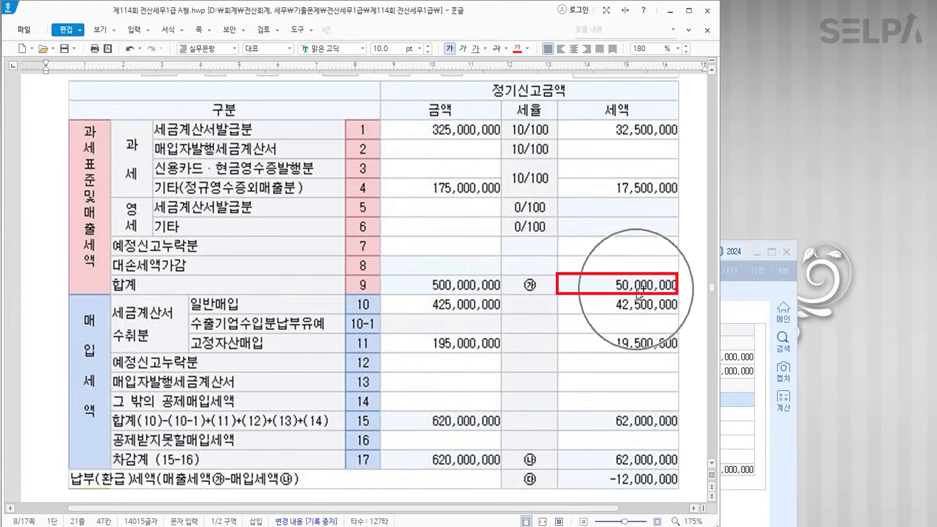
{"action": "left_click", "coordinate": [640, 467]}
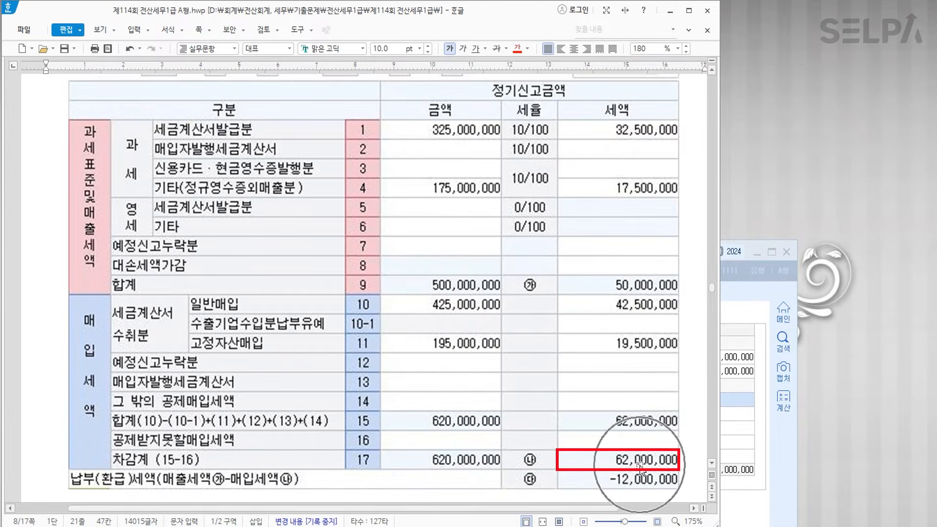
{"action": "left_click", "coordinate": [636, 485]}
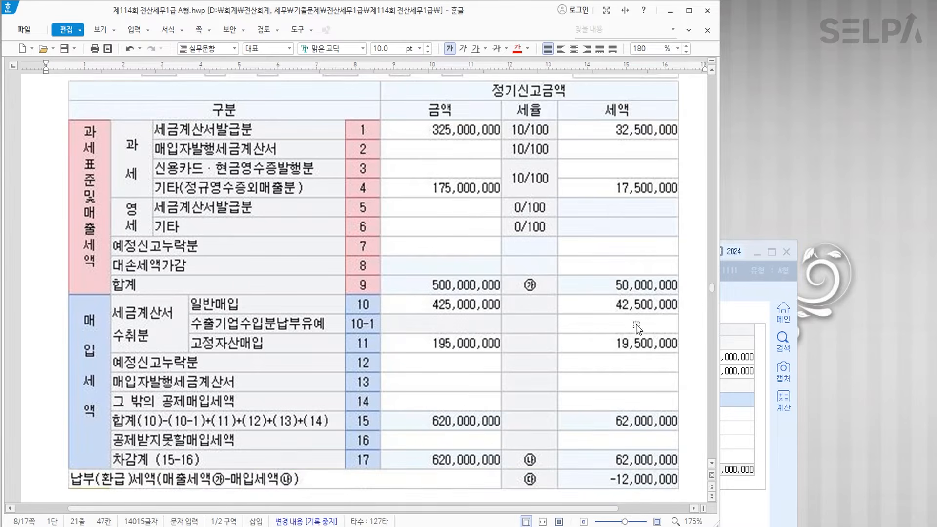
{"action": "left_click", "coordinate": [631, 287]}
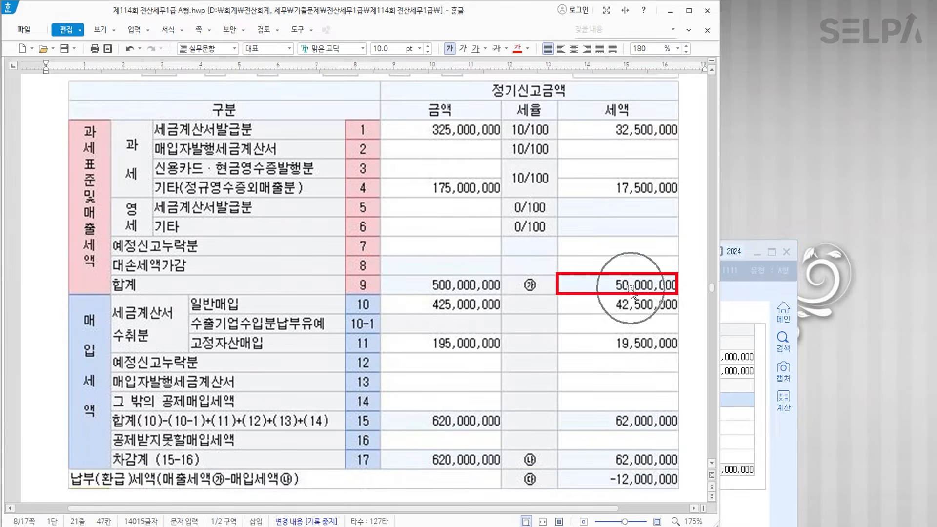
- Debit 0255 부가세예수금 50,000,000 on the December 31 voucher
{"action": "left_click", "coordinate": [741, 417]}
{"action": "type", "text": "3"}
{"action": "key", "text": "Return"}
{"action": "type", "text": "255"}
{"action": "key", "text": "Return"}
{"action": "key", "text": "Return"}
{"action": "key", "text": "Return"}
- Credit 0135 부가세대급금 62,000,000
{"action": "key", "text": "Return"}
{"action": "type", "text": "50000000"}
{"action": "key", "text": "Return"}
{"action": "type", "text": "4"}
{"action": "key", "text": "Return"}
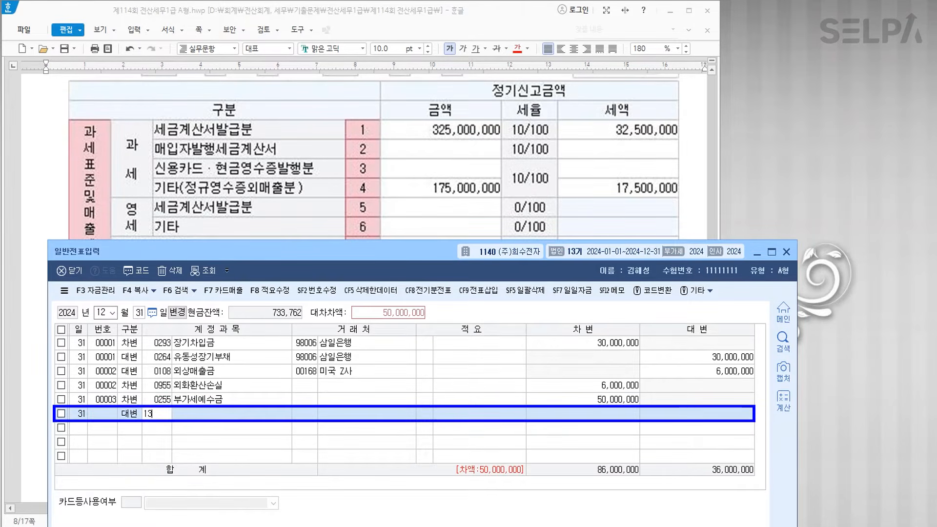
{"action": "type", "text": "135"}
{"action": "key", "text": "Return"}
{"action": "key", "text": "Return"}
{"action": "key", "text": "Return"}
{"action": "key", "text": "Return"}
{"action": "type", "text": "62000000"}
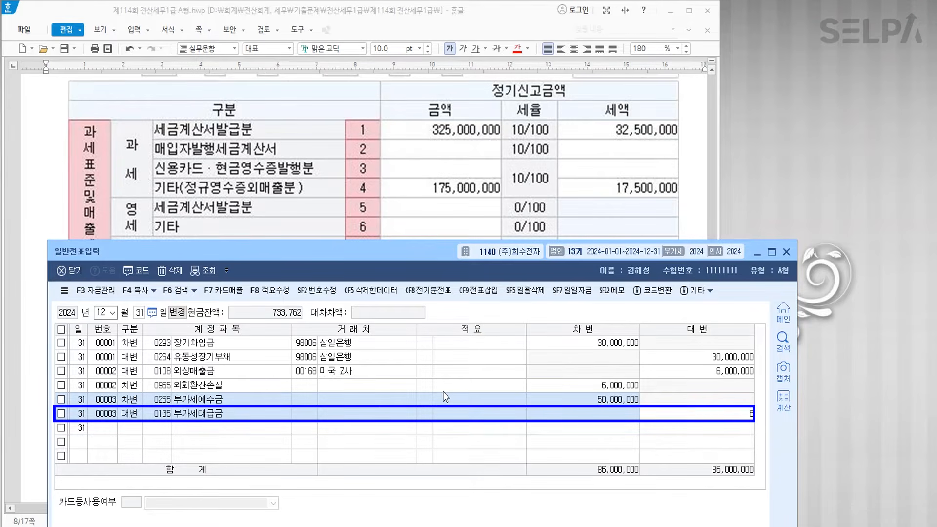
- Debit 0120 미수금 12,000,000 to balance the entry at 98,000,000
{"action": "key", "text": "Return"}
{"action": "type", "text": "3"}
{"action": "key", "text": "Return"}
{"action": "type", "text": "120"}
{"action": "key", "text": "Return"}
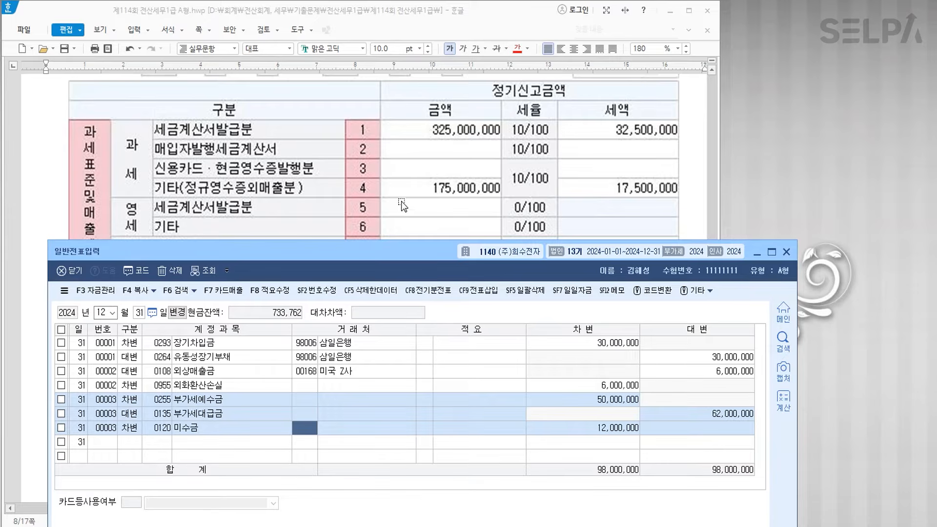
{"action": "left_click", "coordinate": [469, 198]}
- Strike through question [4]'s 예수금 rows (2,000,000원 and 200,000원), leaving the 선납세금 amounts
{"action": "scroll", "coordinate": [448, 214], "scroll_direction": "down", "scroll_amount": 5}
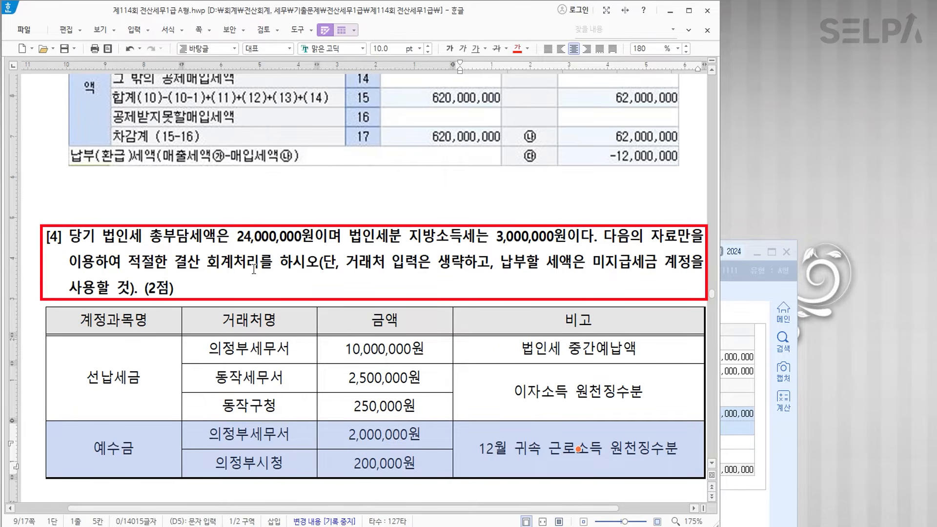
{"action": "scroll", "coordinate": [254, 268], "scroll_direction": "down", "scroll_amount": 1}
{"action": "left_click", "coordinate": [130, 303]}
{"action": "left_click_drag", "start_coordinate": [128, 384], "coordinate": [578, 385]}
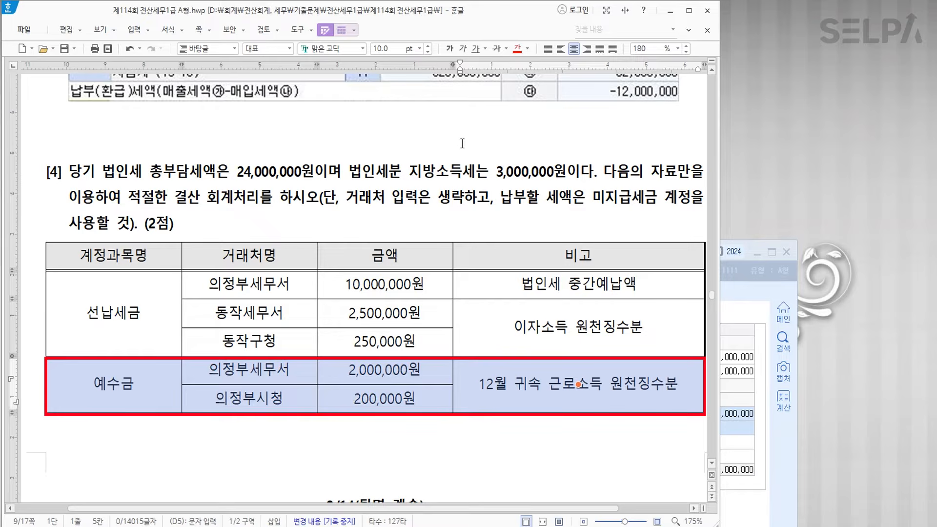
{"action": "left_click", "coordinate": [496, 49]}
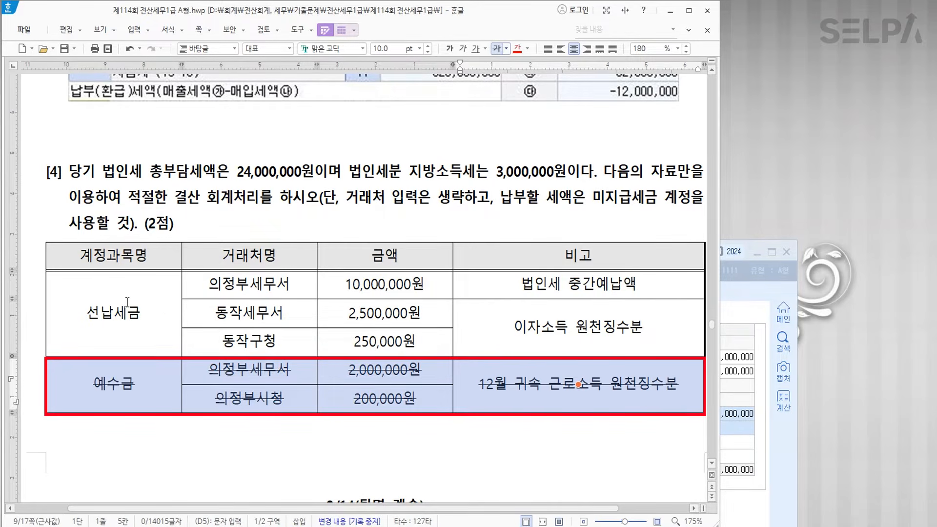
{"action": "left_click", "coordinate": [158, 309]}
{"action": "left_click", "coordinate": [385, 312]}
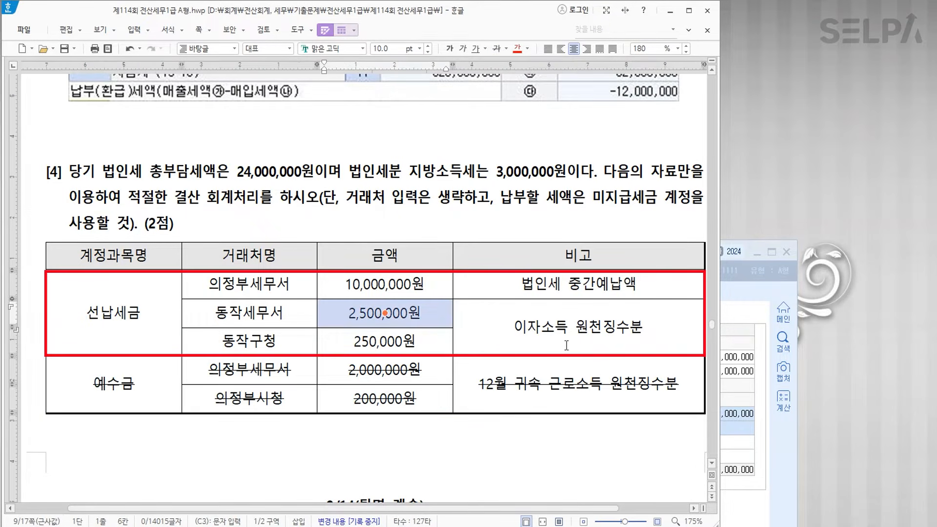
{"action": "left_click", "coordinate": [578, 526]}
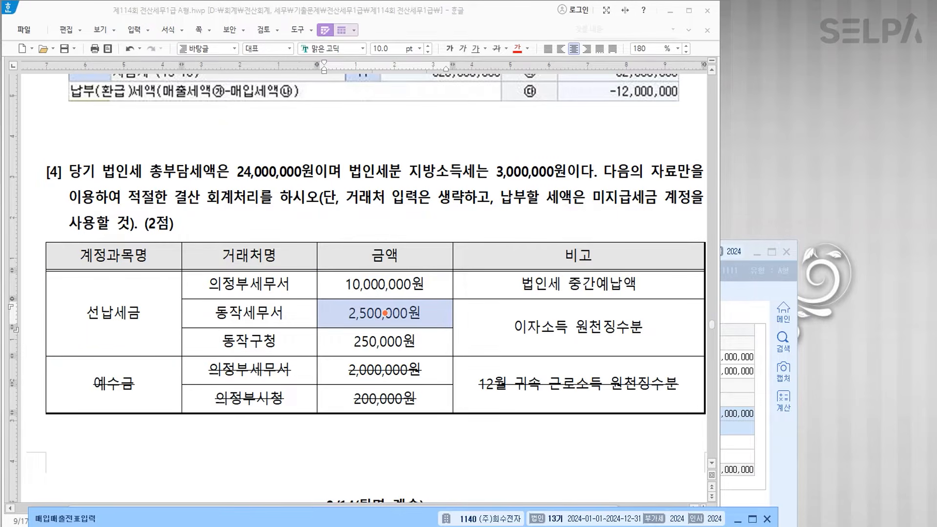
- Enter 12,750,000 as 선납세금 in 결산자료입력
{"action": "type", "text": "ㄱㅅ"}
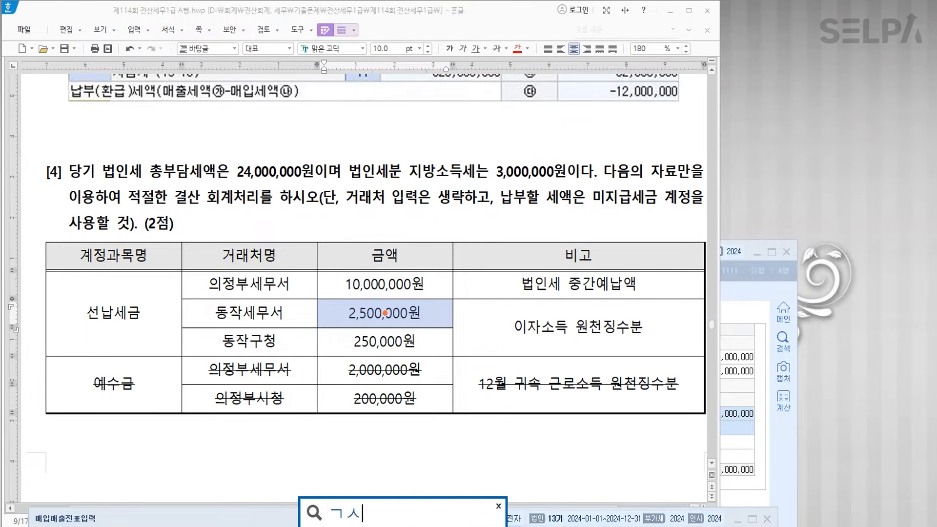
{"action": "key", "text": "Return"}
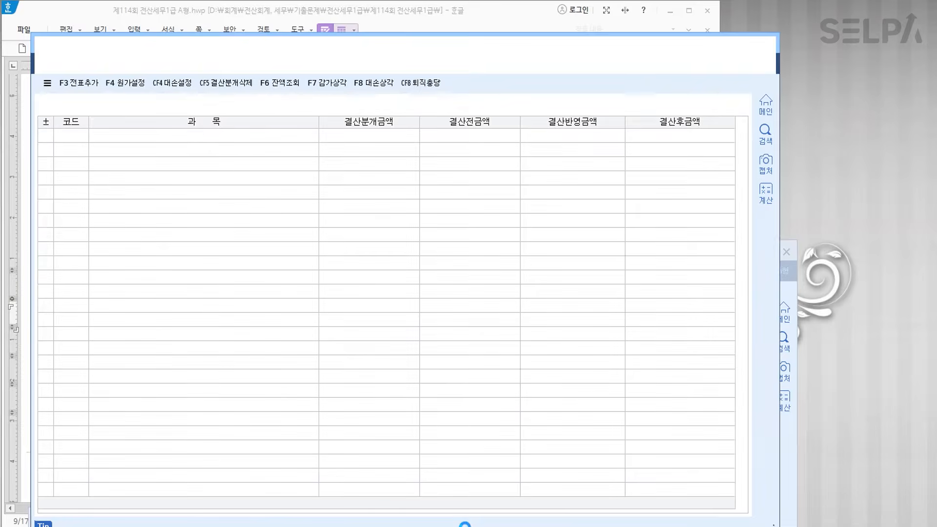
{"action": "scroll", "coordinate": [551, 357], "scroll_direction": "down", "scroll_amount": 8}
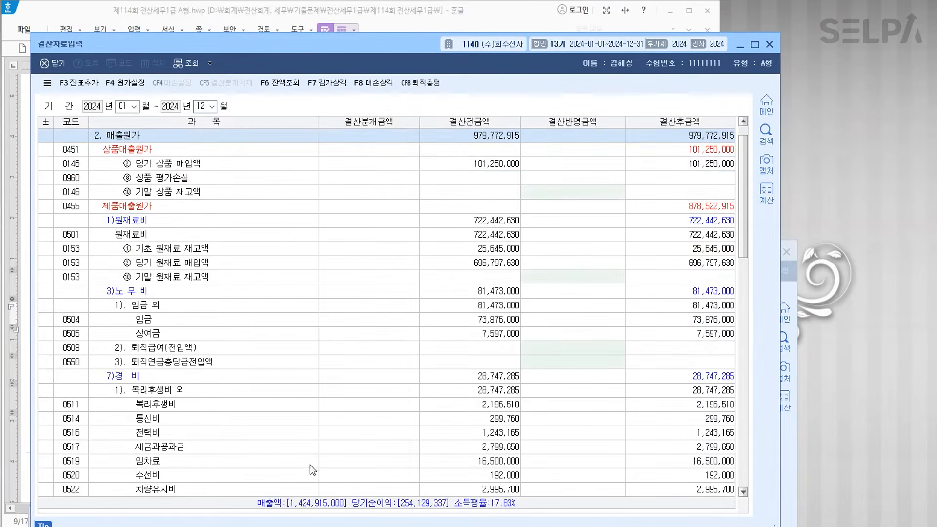
{"action": "scroll", "coordinate": [551, 353], "scroll_direction": "down", "scroll_amount": 10}
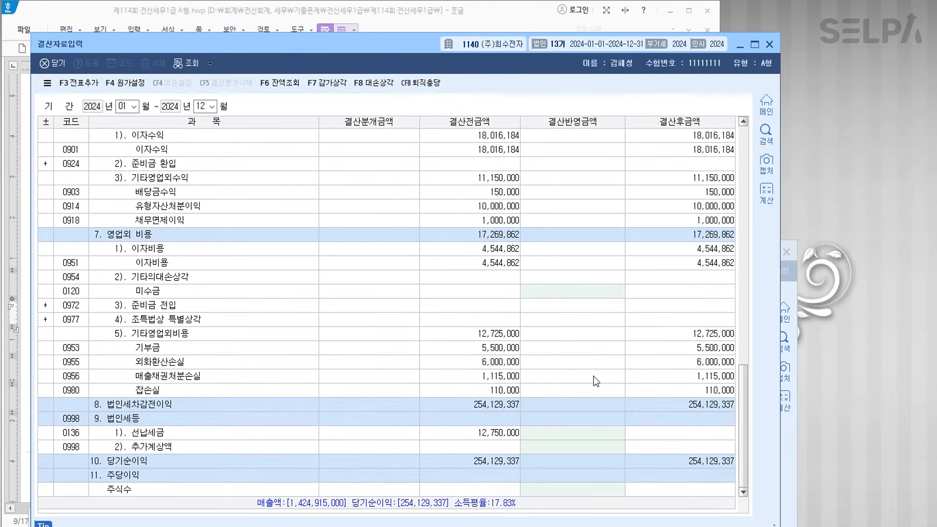
{"action": "left_click", "coordinate": [576, 433]}
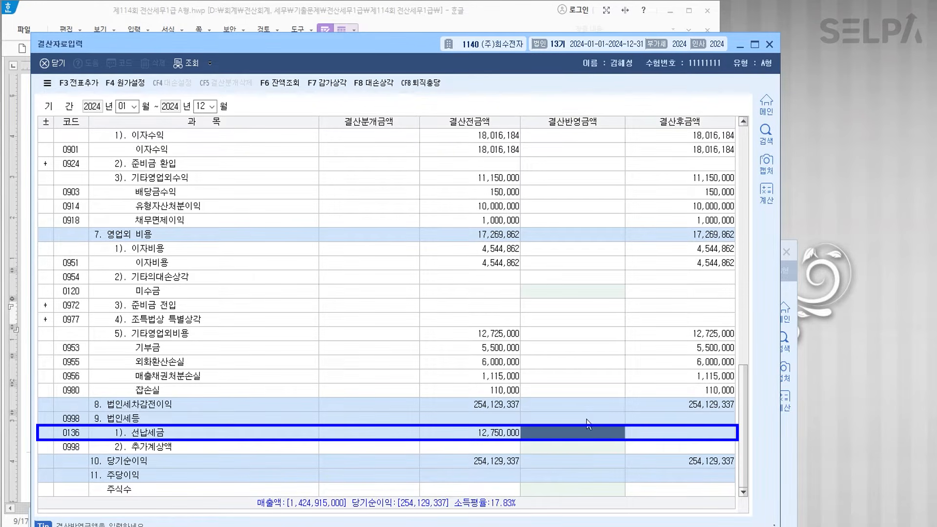
{"action": "type", "text": "12750000"}
{"action": "key", "text": "Return"}
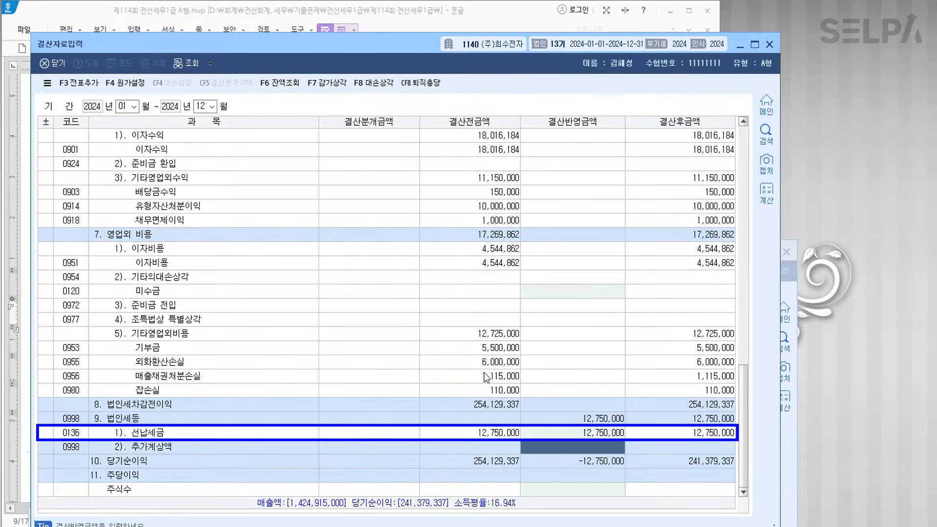
- Calculate 27,000,000 − 12,750,000 in the Calculator
{"action": "left_click", "coordinate": [184, 526]}
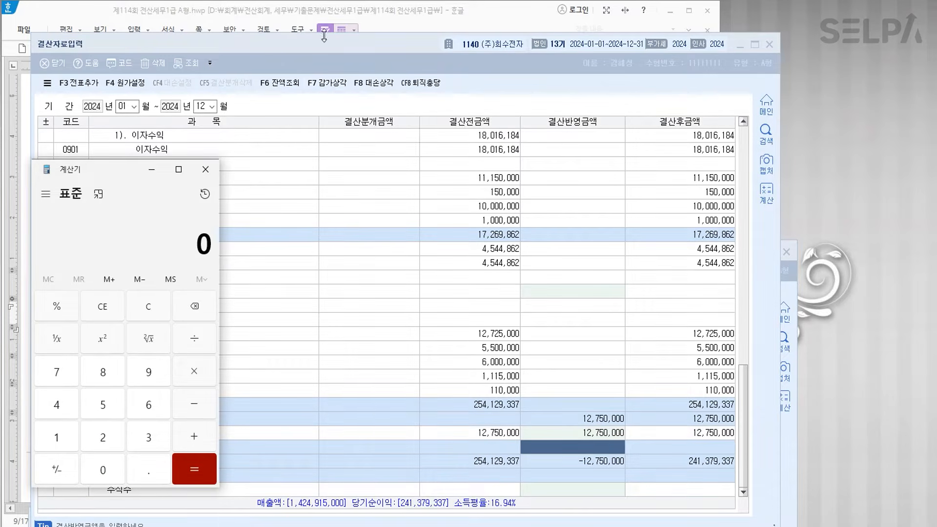
{"action": "left_click", "coordinate": [261, 526]}
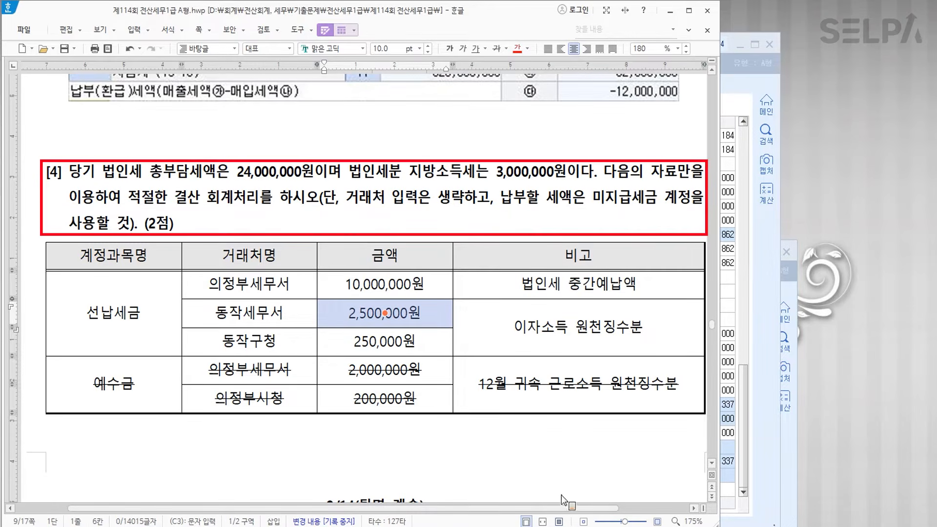
{"action": "left_click", "coordinate": [266, 526]}
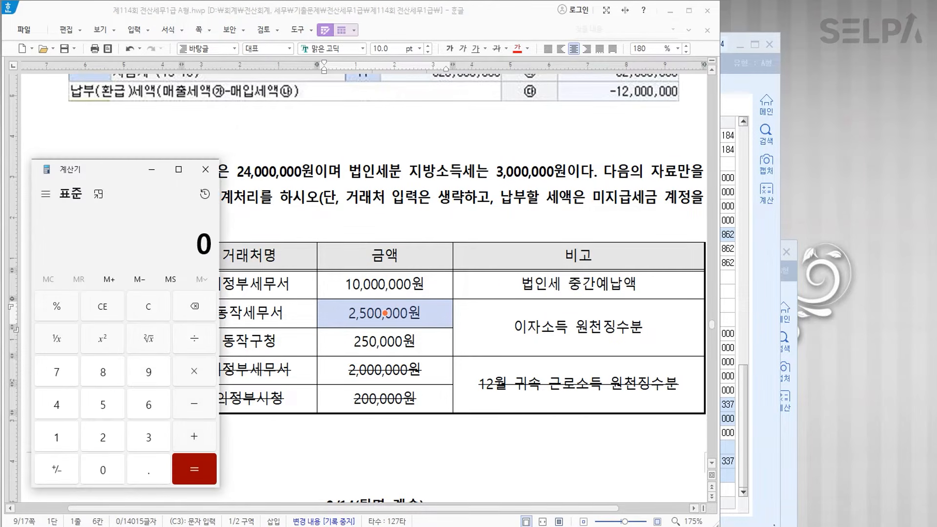
{"action": "type", "text": "27000000"}
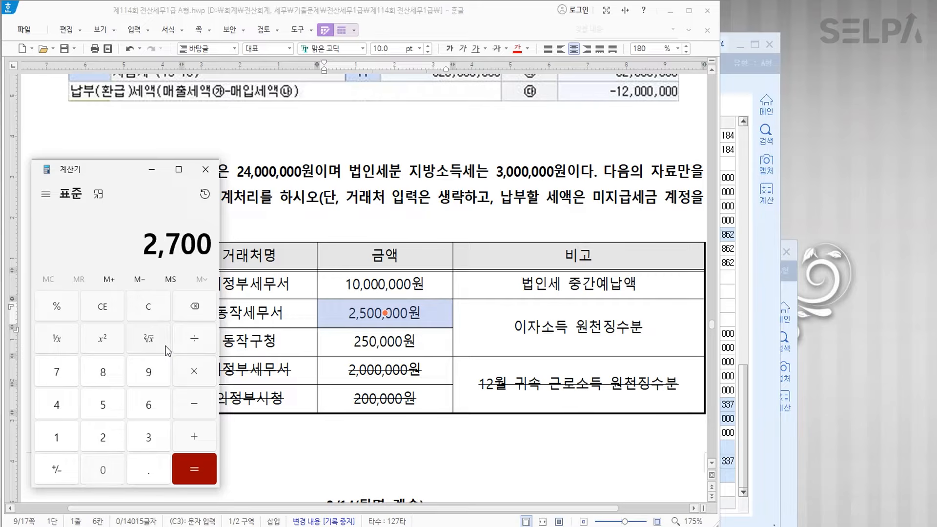
{"action": "key", "text": "minus"}
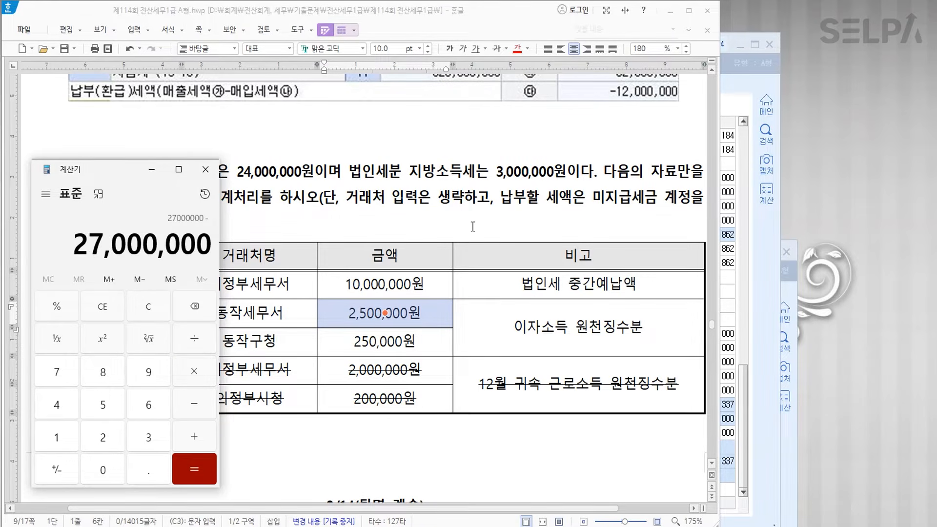
{"action": "type", "text": "12750000"}
{"action": "key", "text": "Return"}
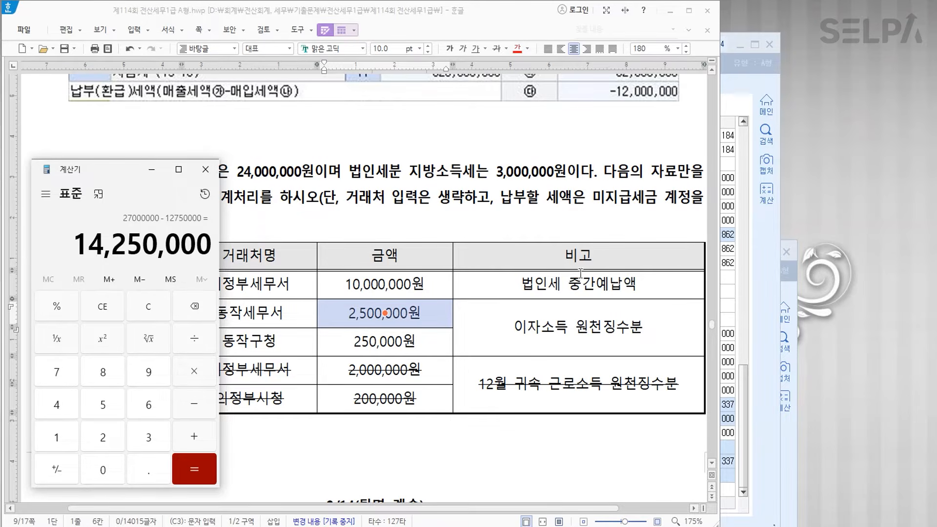
- Enter 14,250,000 as 추가계상액, bringing 법인세등 to 27,000,000
{"action": "left_click", "coordinate": [742, 387]}
{"action": "left_click", "coordinate": [576, 446]}
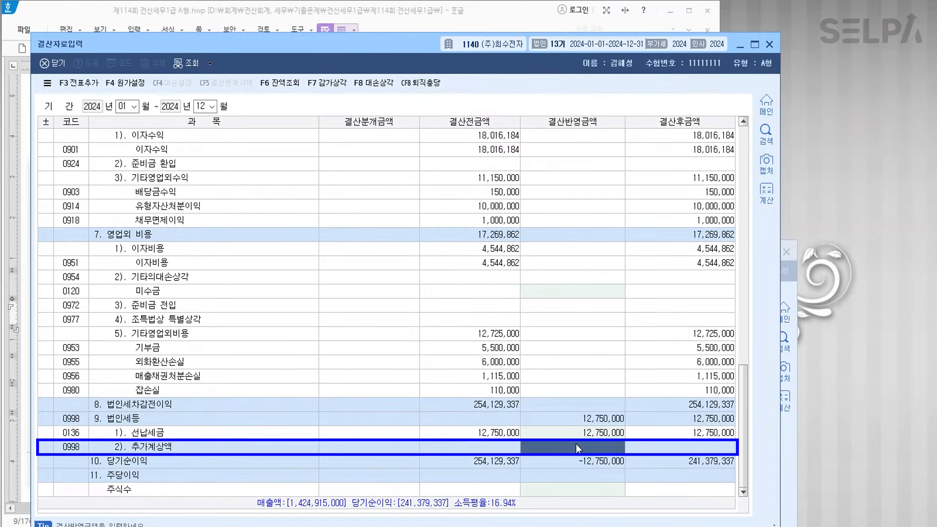
{"action": "type", "text": "14,25"}
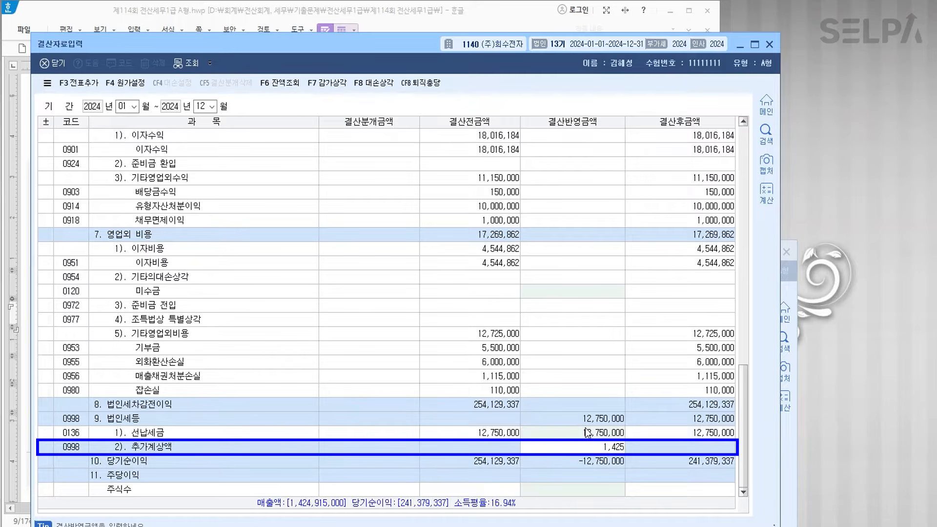
{"action": "type", "text": "0,000"}
{"action": "key", "text": "Return"}
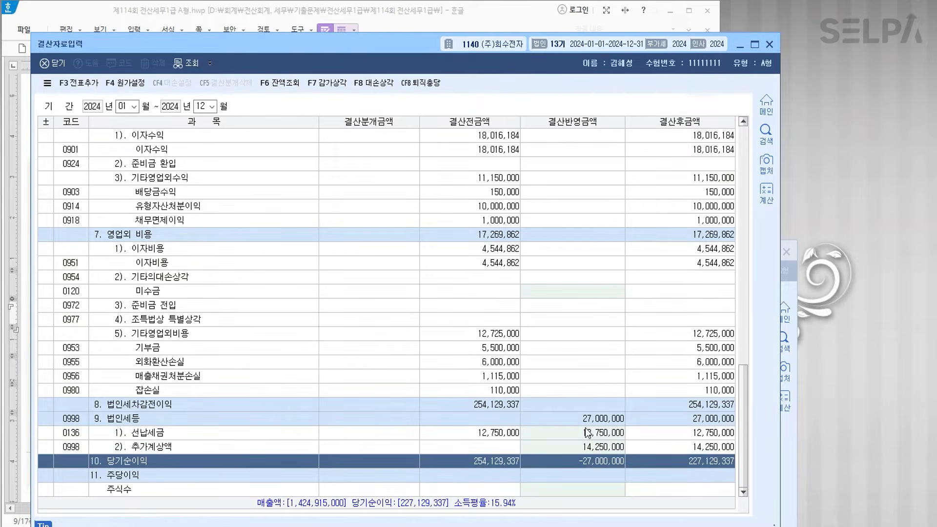
{"action": "left_click", "coordinate": [604, 419]}
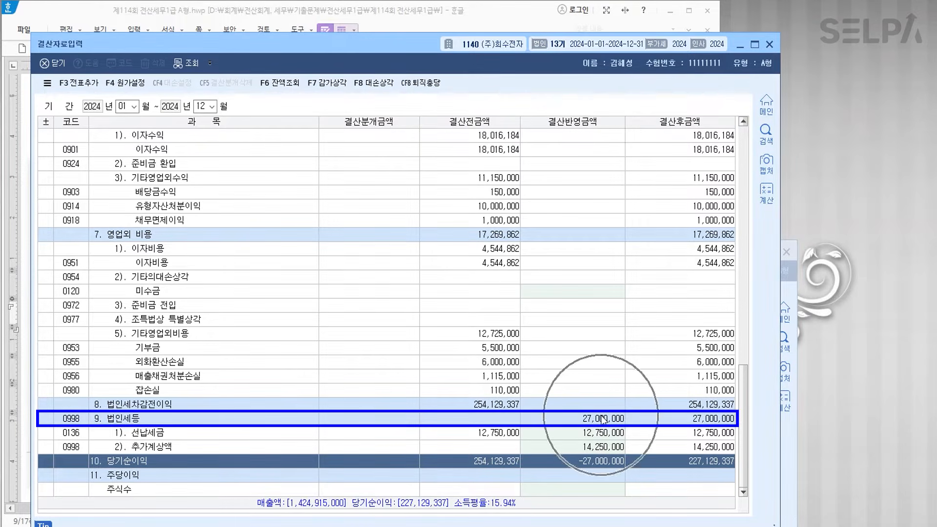
- Add the closing entries to the journal with F3 전표추가 and close 결산자료입력
{"action": "left_click", "coordinate": [79, 82]}
{"action": "left_click", "coordinate": [389, 316]}
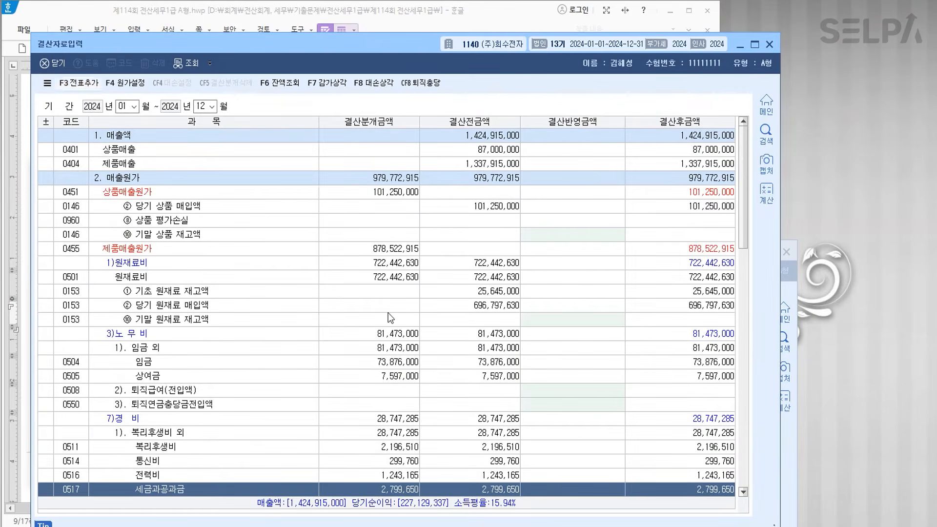
{"action": "left_click", "coordinate": [769, 44]}
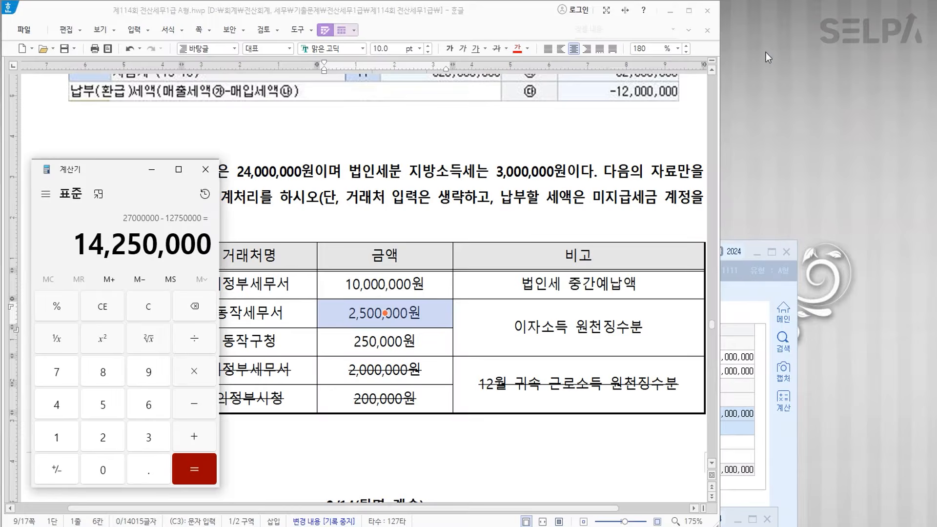
{"action": "left_click", "coordinate": [152, 170]}
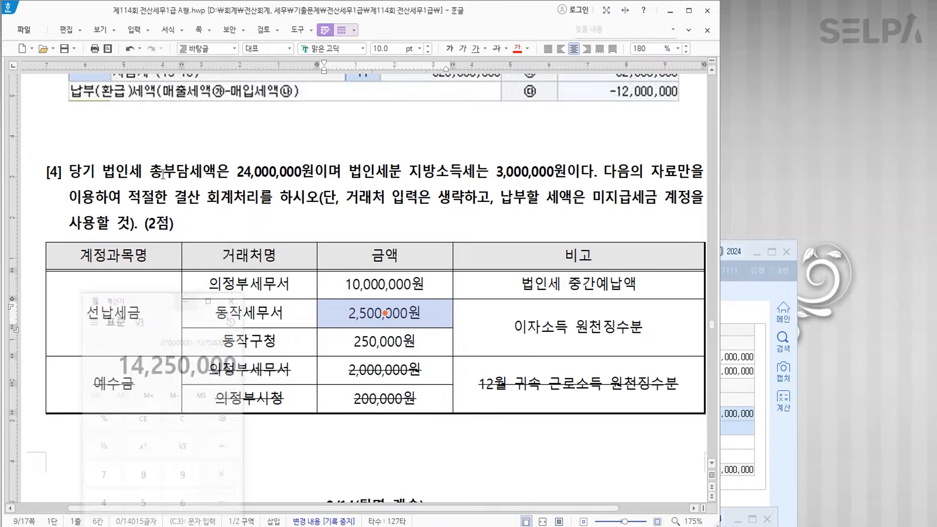
{"action": "left_click", "coordinate": [381, 431]}
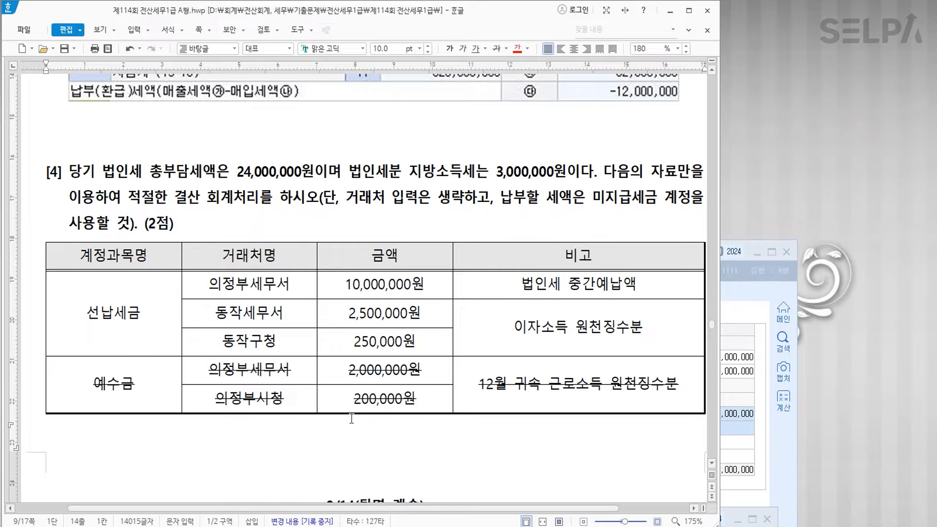
- Check closing entries 00104 법인세등 and 00105 미지급세금 in 일반전표입력, then close it
{"action": "key", "text": "alt+Tab"}
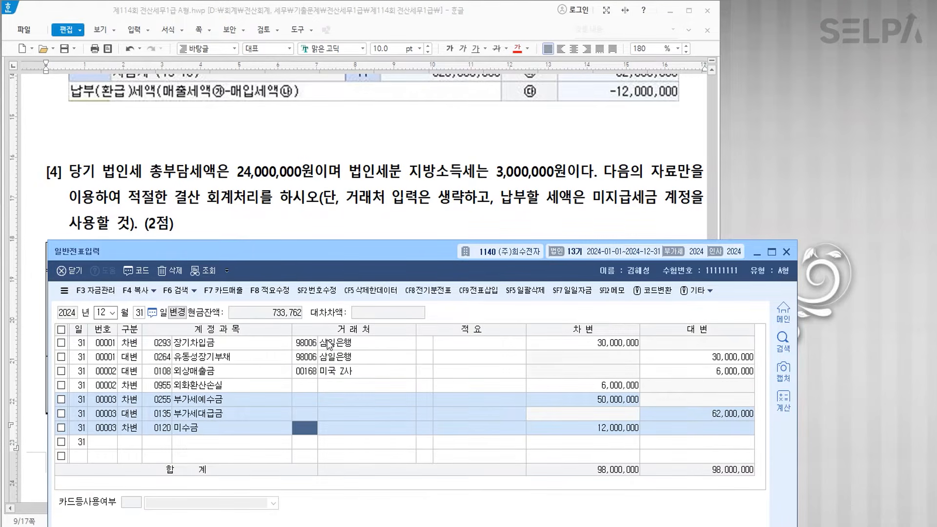
{"action": "left_click", "coordinate": [207, 271]}
{"action": "left_click", "coordinate": [217, 414]}
{"action": "left_click", "coordinate": [219, 442]}
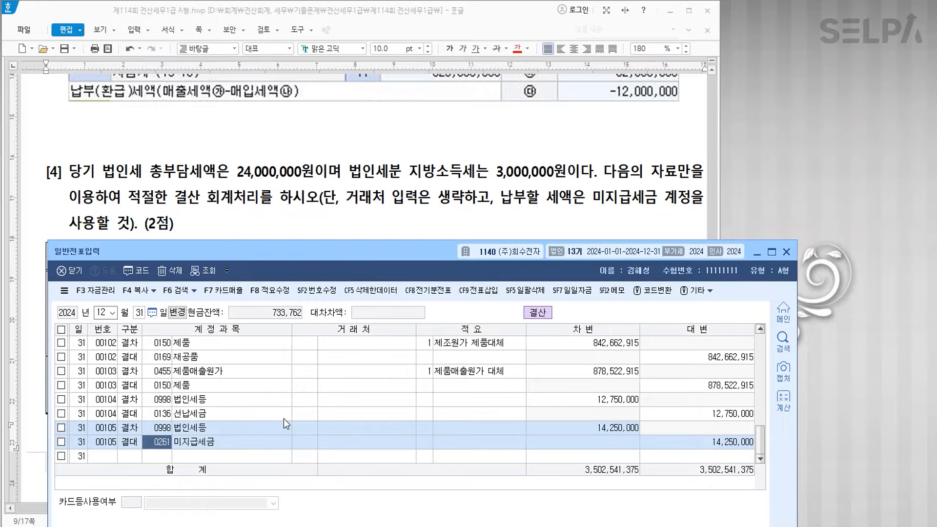
{"action": "left_click", "coordinate": [787, 253]}
{"action": "scroll", "coordinate": [507, 227], "scroll_direction": "down", "scroll_amount": 10}
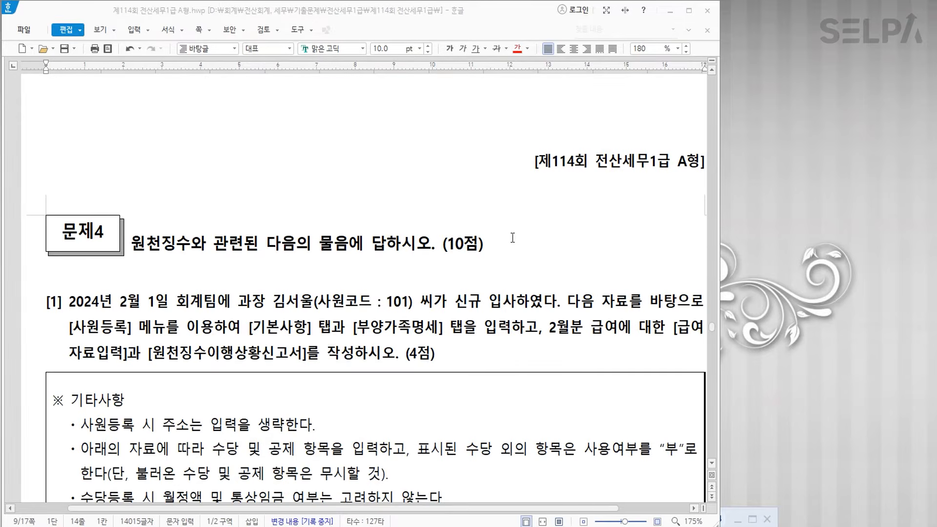
- Colour 2024년 2월 1일, 신규 입사 and the employee-code note red
{"action": "scroll", "coordinate": [517, 239], "scroll_direction": "down", "scroll_amount": 3}
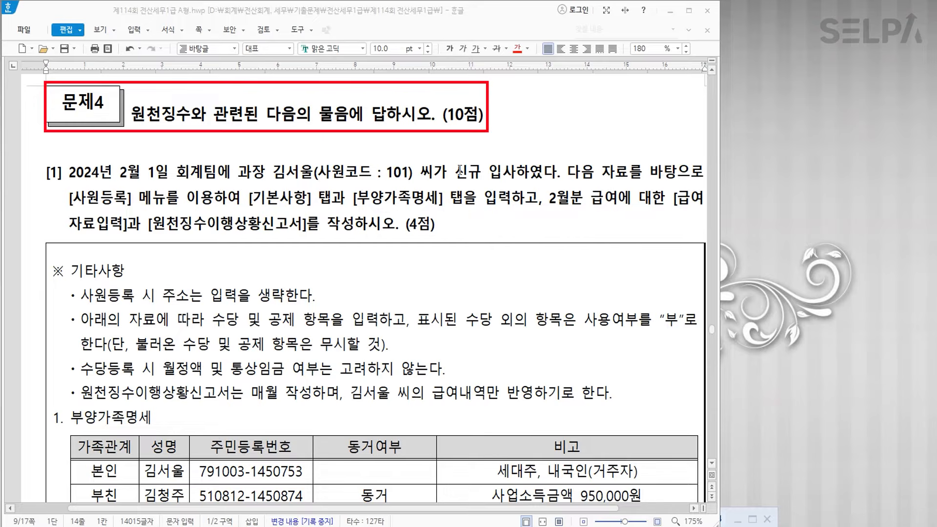
{"action": "left_click_drag", "start_coordinate": [71, 174], "coordinate": [168, 175]}
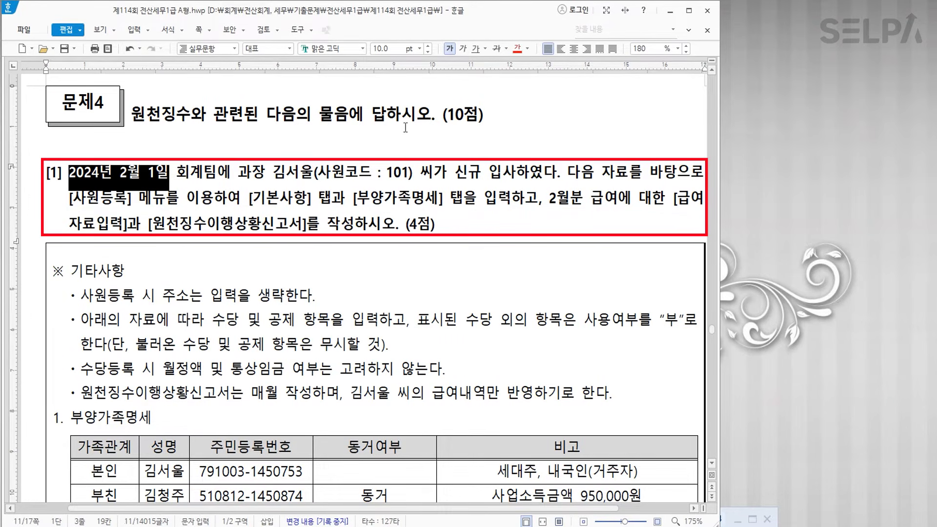
{"action": "left_click", "coordinate": [517, 49]}
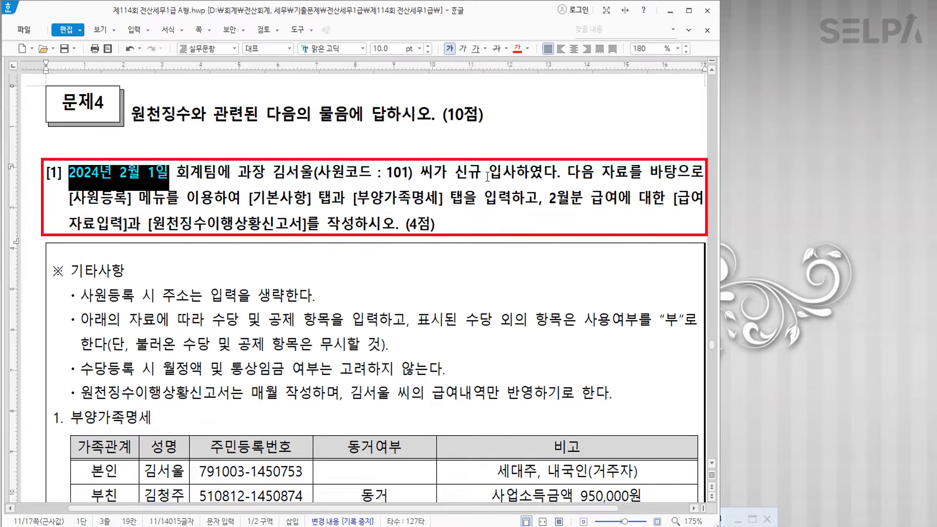
{"action": "left_click_drag", "start_coordinate": [456, 173], "coordinate": [516, 173]}
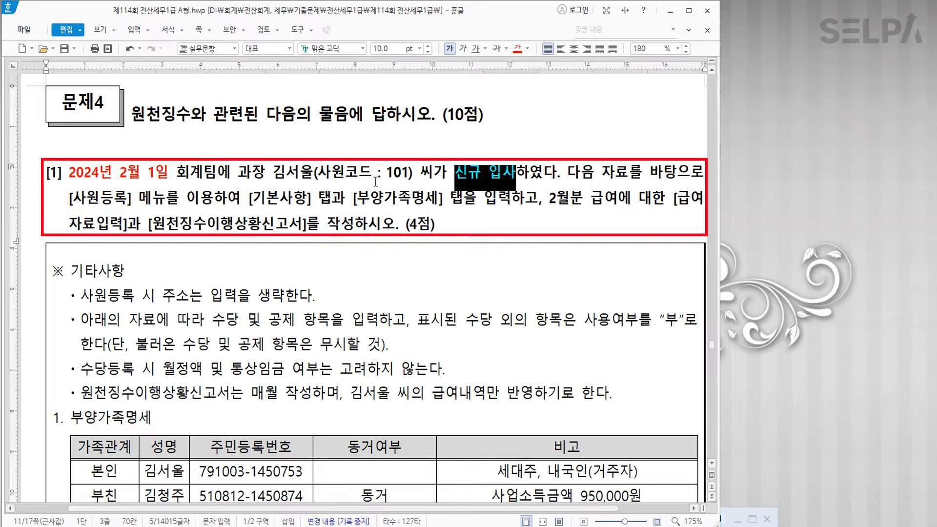
{"action": "left_click_drag", "start_coordinate": [317, 172], "coordinate": [410, 172]}
{"action": "left_click", "coordinate": [516, 51]}
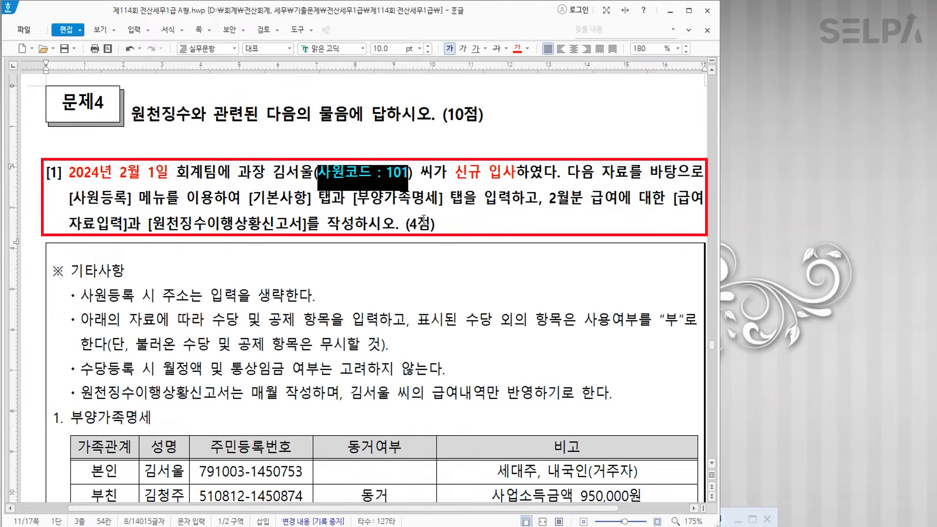
{"action": "scroll", "coordinate": [424, 233], "scroll_direction": "down", "scroll_amount": 2}
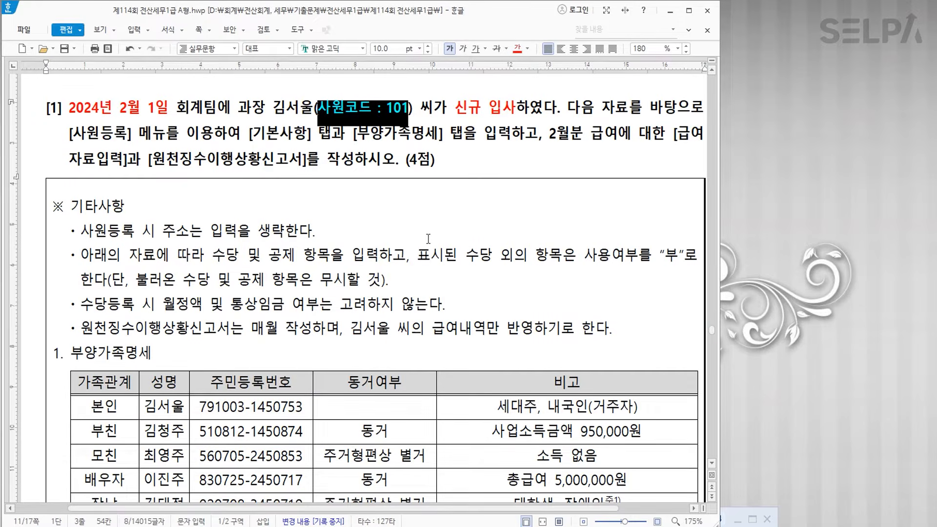
- Open KcLep's 사원등록 screen via menu search 'ㅅㅇㄷ'
{"action": "key", "text": "alt+Tab"}
{"action": "key", "text": "ctrl+Return"}
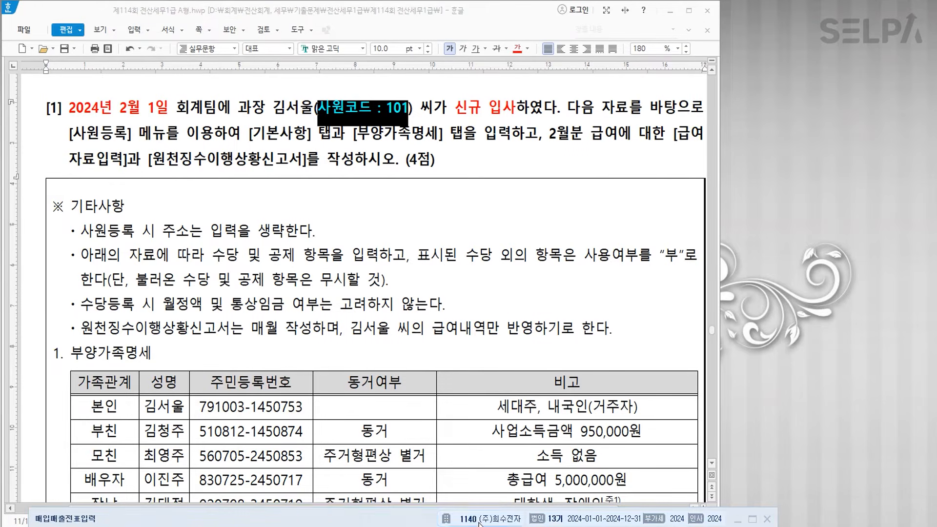
{"action": "type", "text": "ㅅㅇㄷ"}
{"action": "key", "text": "Return"}
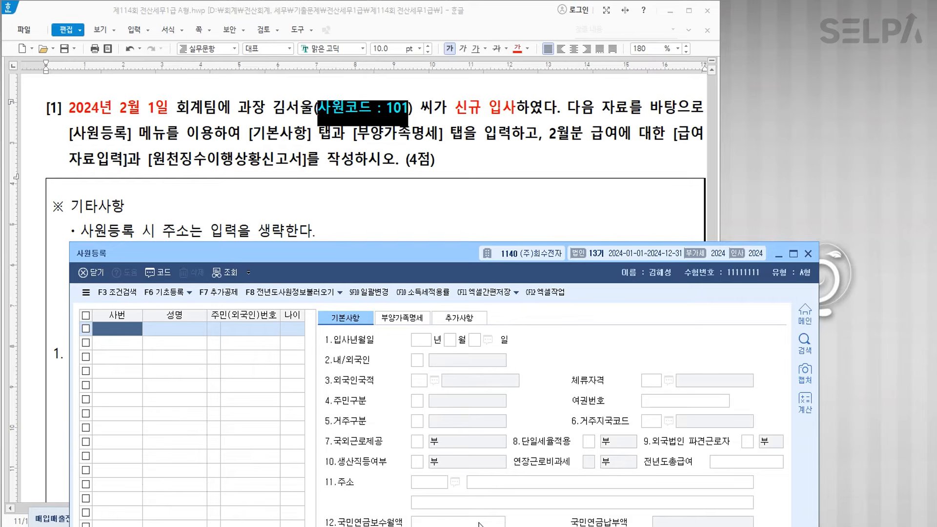
- Register employee number 101 with the employee's name and resident registration number
{"action": "type", "text": "101"}
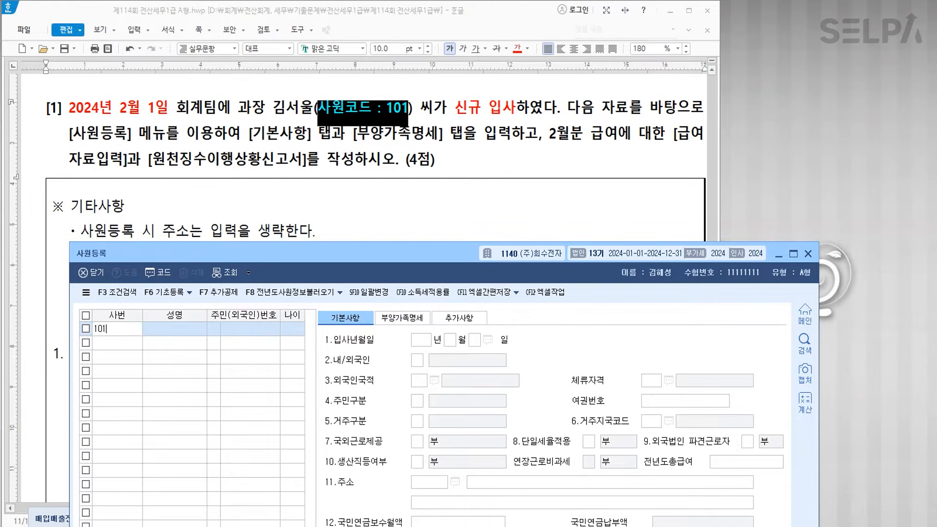
{"action": "key", "text": "Return"}
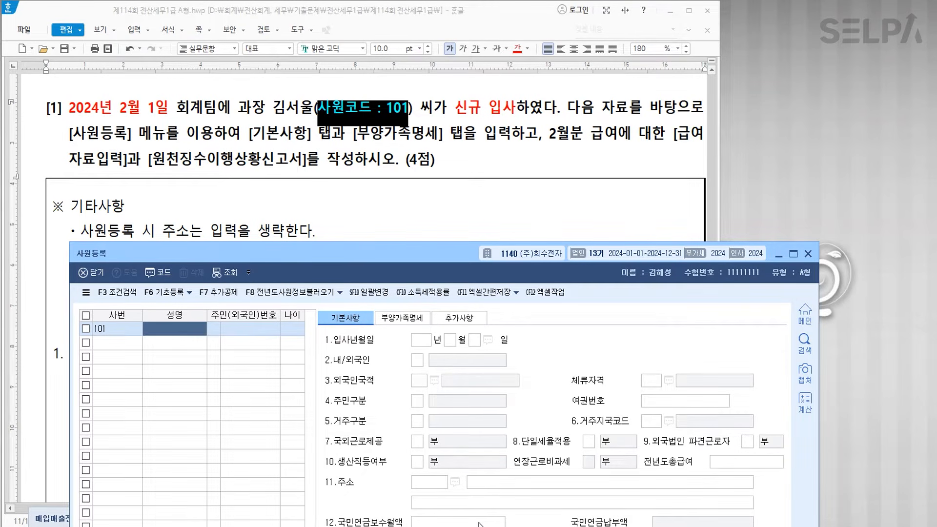
{"action": "type", "text": "김서울"}
{"action": "key", "text": "Return"}
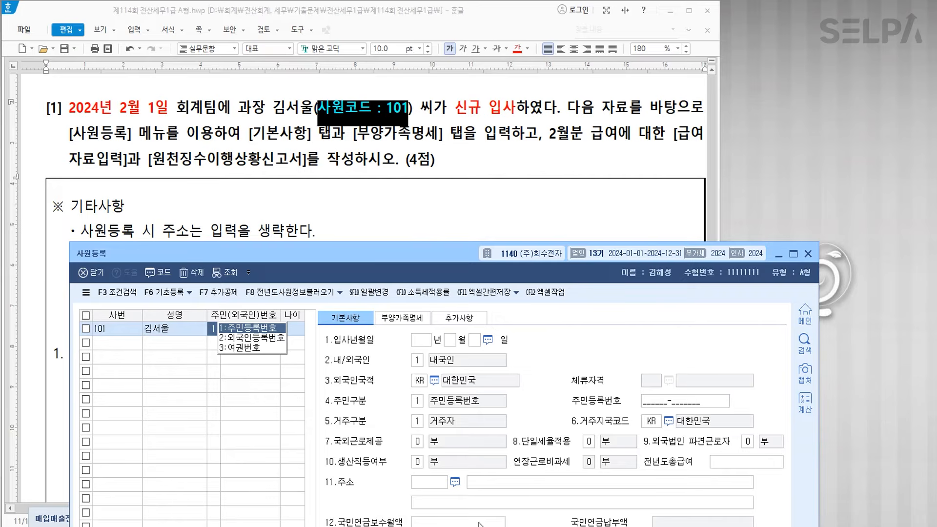
{"action": "key", "text": "Return"}
{"action": "scroll", "coordinate": [444, 196], "scroll_direction": "down", "scroll_amount": 10}
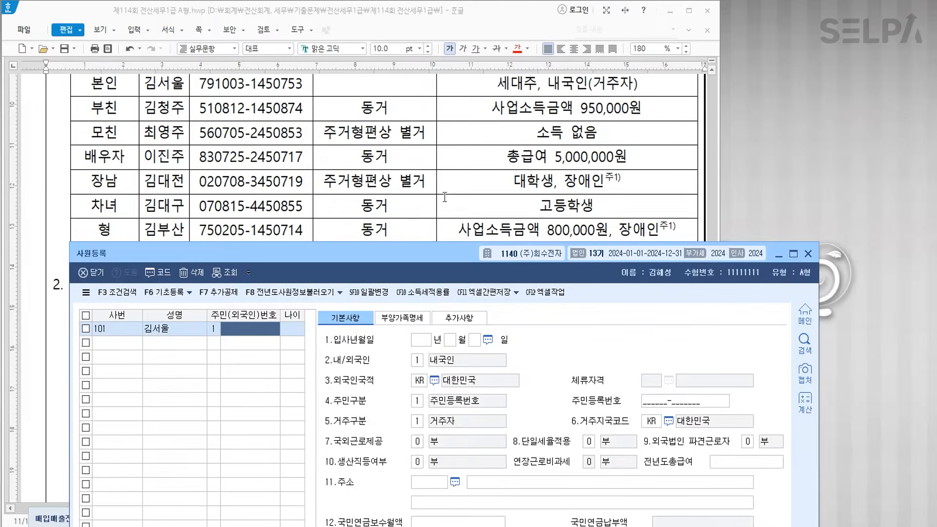
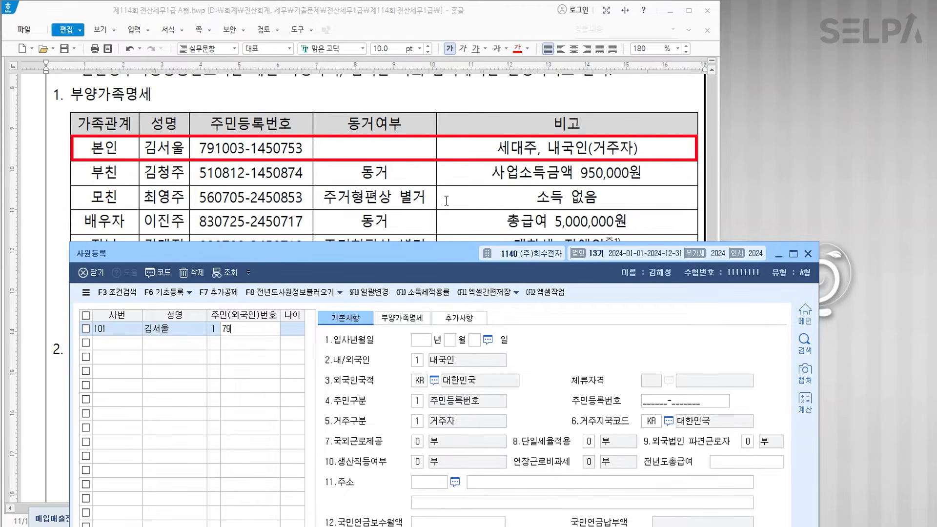
{"action": "key", "text": "Return"}
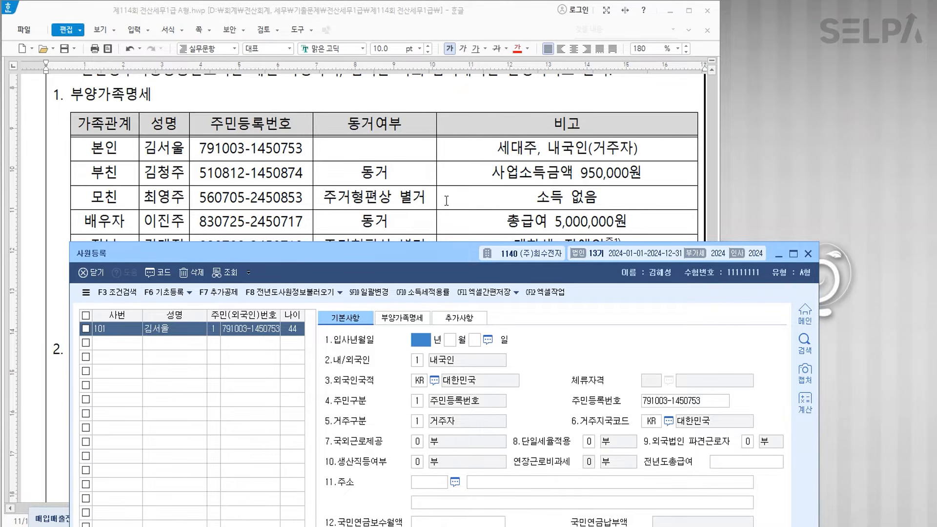
- Set the hire date to 2024-02-01 as 내국인 and show the 부양가족명세 tab
{"action": "scroll", "coordinate": [446, 200], "scroll_direction": "up", "scroll_amount": 10}
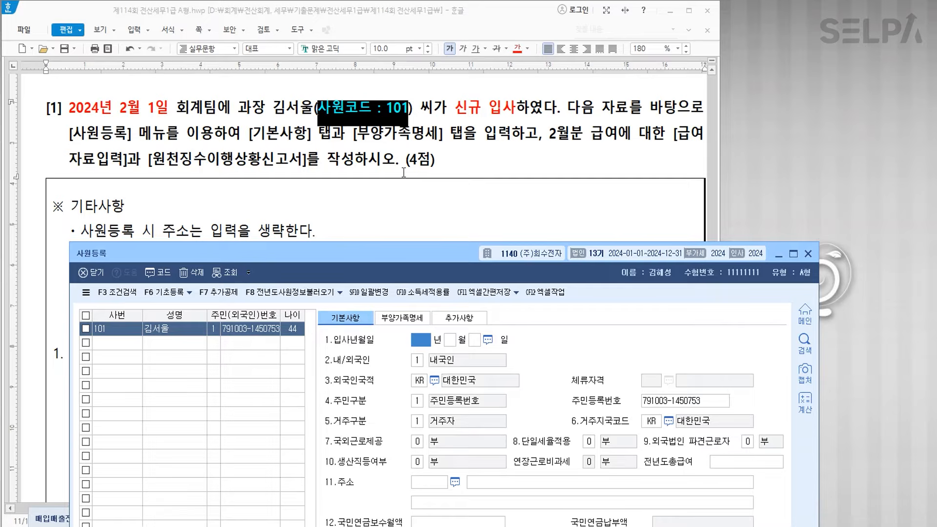
{"action": "type", "text": "20240201"}
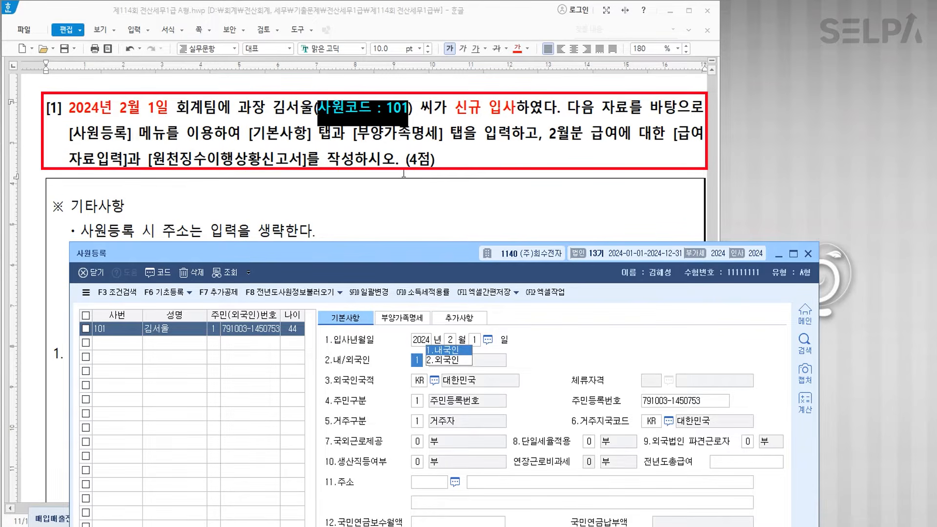
{"action": "key", "text": "Return"}
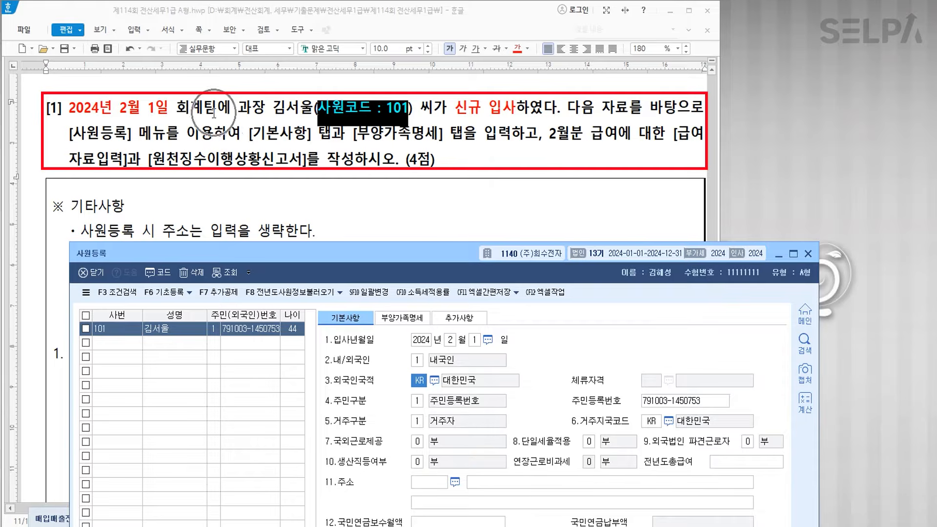
{"action": "left_click", "coordinate": [402, 318]}
{"action": "scroll", "coordinate": [331, 188], "scroll_direction": "down", "scroll_amount": 10}
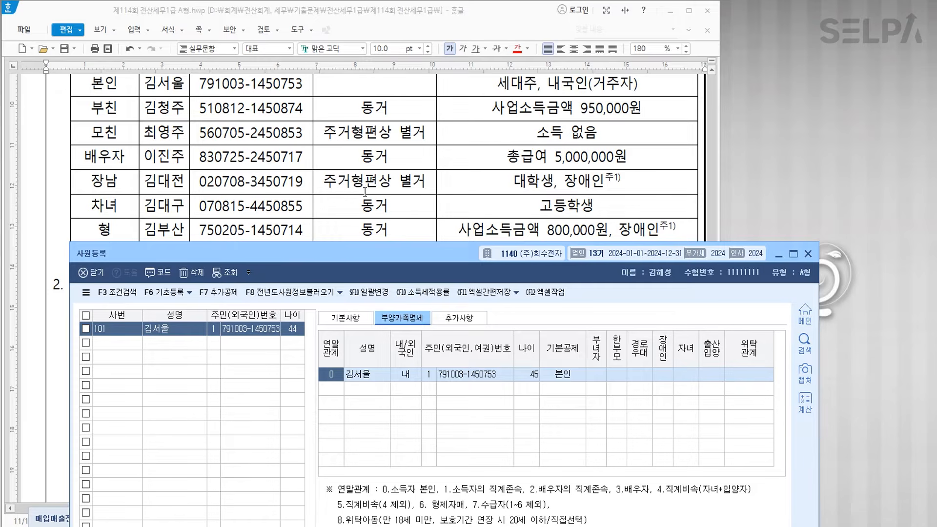
- Add the father as a relationship-code-1 dependent with his name and resident number
{"action": "key", "text": "Down"}
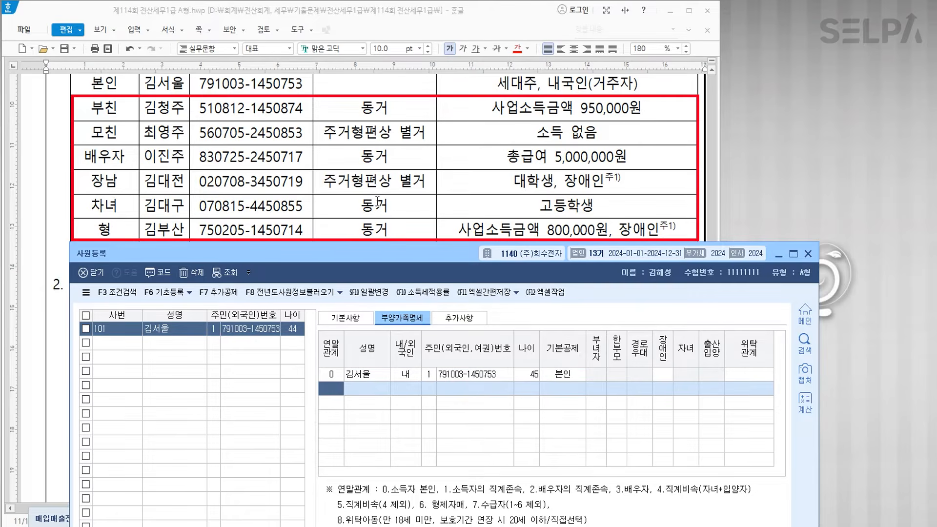
{"action": "type", "text": "1"}
{"action": "key", "text": "Return"}
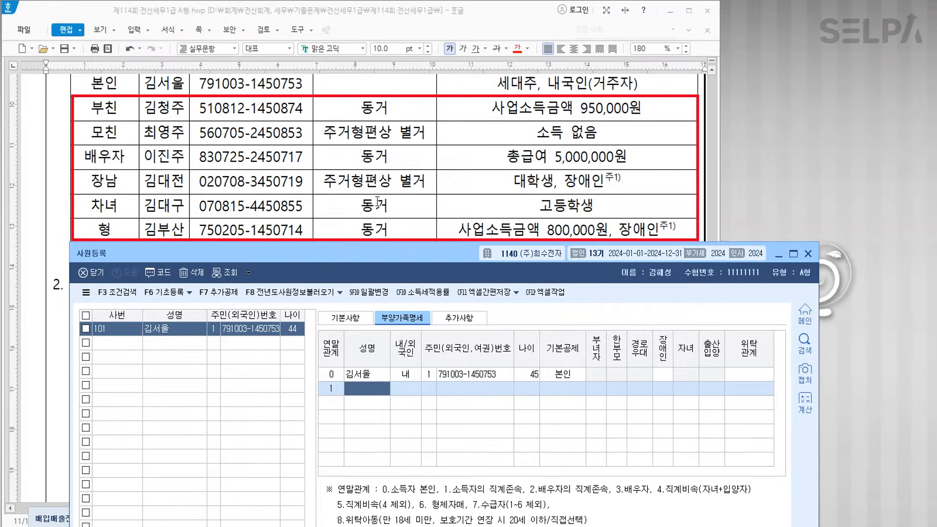
{"action": "type", "text": "김청주"}
{"action": "key", "text": "Return"}
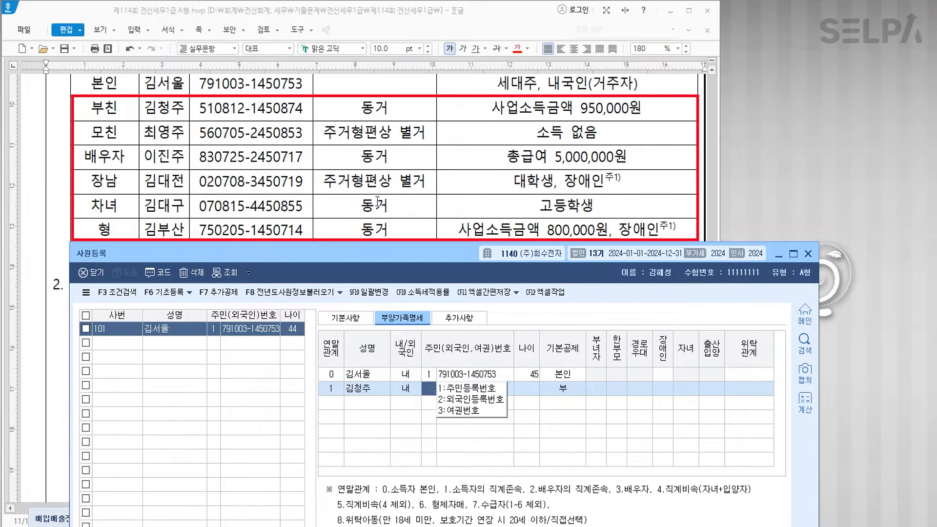
{"action": "key", "text": "Return"}
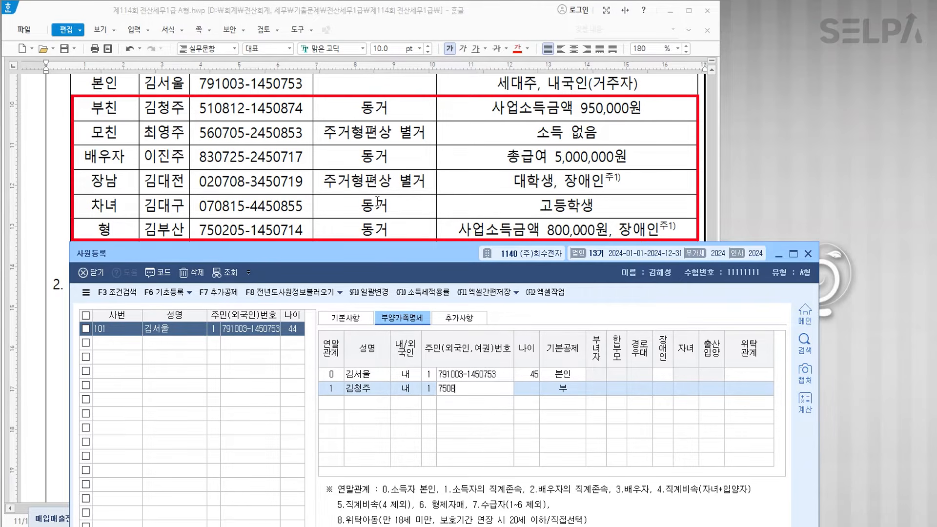
{"action": "key", "text": "Return"}
{"action": "type", "text": "1"}
{"action": "key", "text": "Return"}
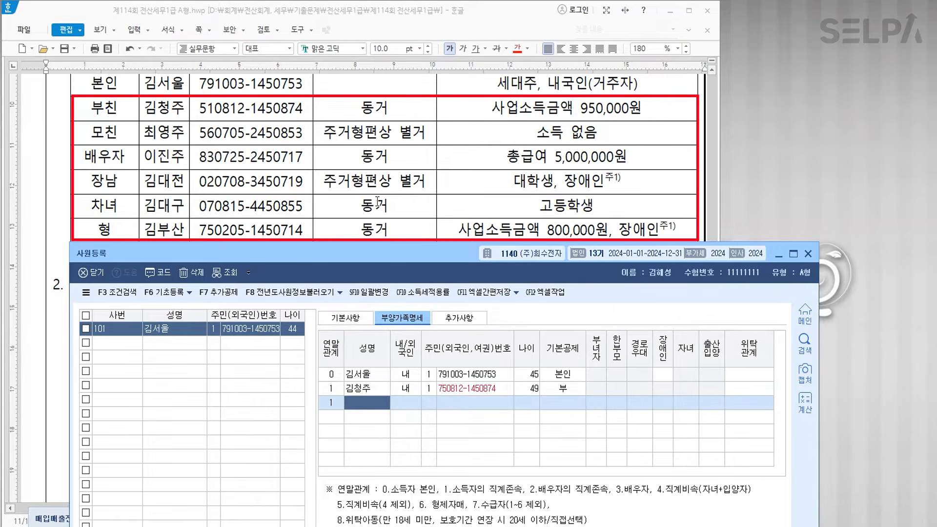
- Add the mother as a dependent with her resident number and the 60세이상 deduction
{"action": "type", "text": "최영주"}
{"action": "key", "text": "Return"}
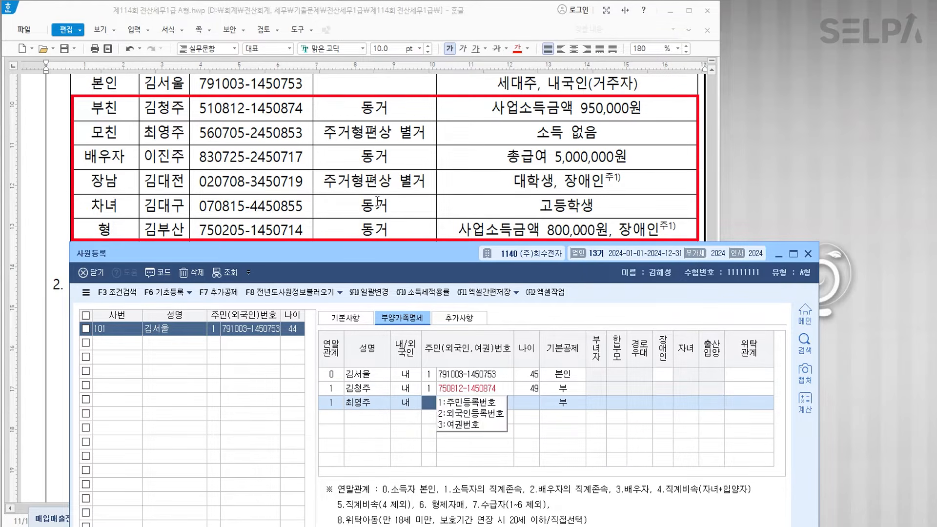
{"action": "key", "text": "Return"}
{"action": "key", "text": "Return"}
{"action": "key", "text": "Return"}
{"action": "type", "text": "3"}
{"action": "key", "text": "Return"}
- Add the spouse and the eldest son (code 4) with their resident numbers
{"action": "type", "text": "이진주"}
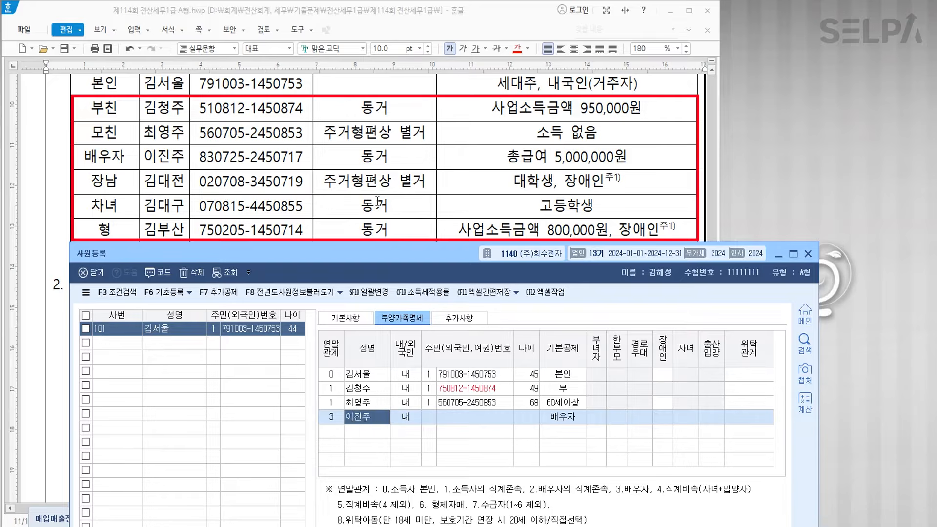
{"action": "key", "text": "Return"}
{"action": "key", "text": "Return"}
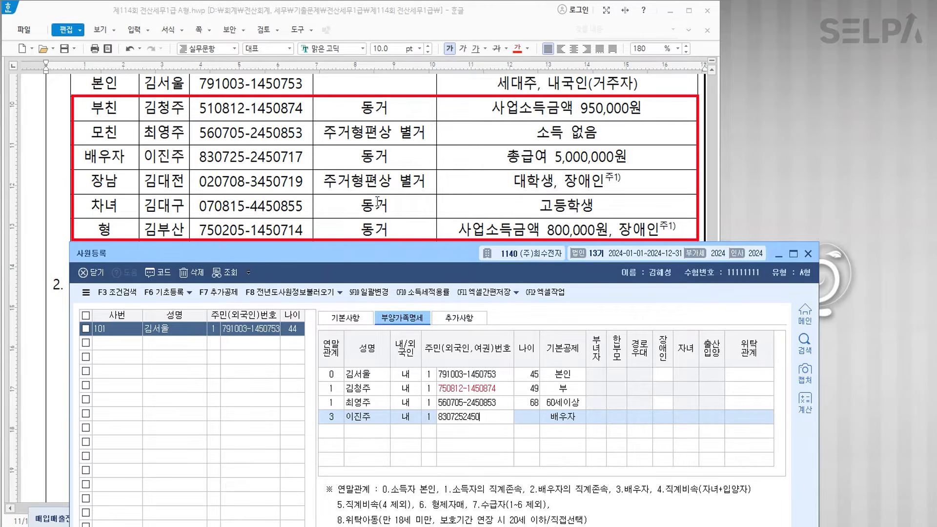
{"action": "key", "text": "Return"}
{"action": "type", "text": "4"}
{"action": "key", "text": "Return"}
{"action": "type", "text": "김대전"}
{"action": "key", "text": "Return"}
{"action": "key", "text": "Return"}
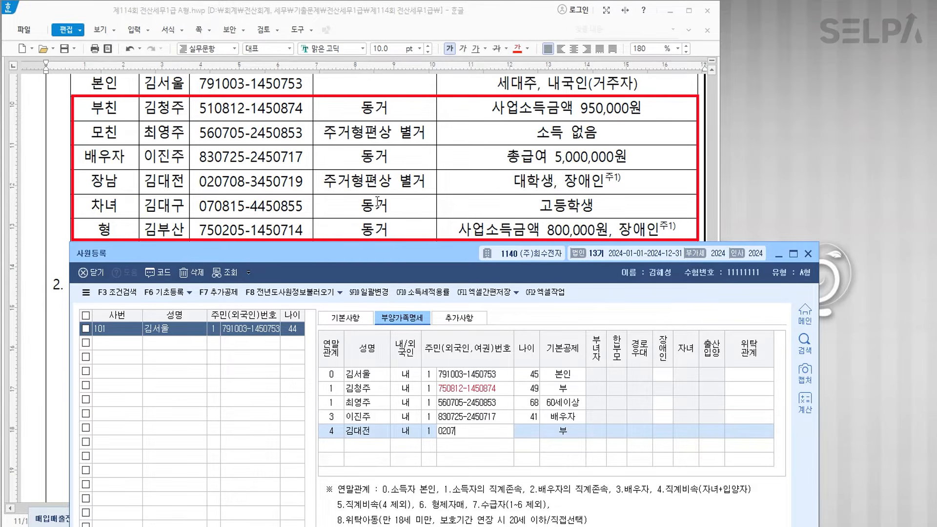
{"action": "key", "text": "Return"}
{"action": "key", "text": "Return"}
{"action": "type", "text": "4"}
- Add the daughter (20세이하) and the older brother (code 6) with their resident numbers
{"action": "key", "text": "Return"}
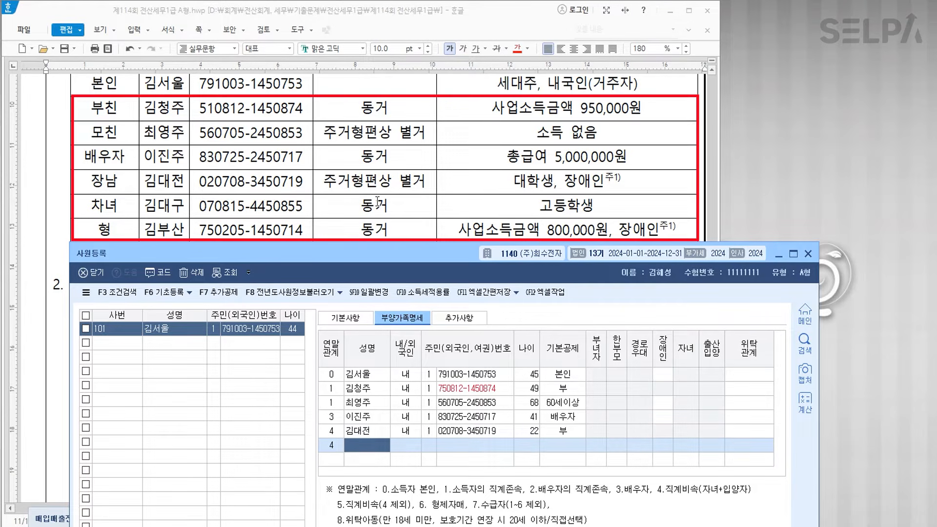
{"action": "type", "text": "김대구"}
{"action": "key", "text": "Return"}
{"action": "key", "text": "Return"}
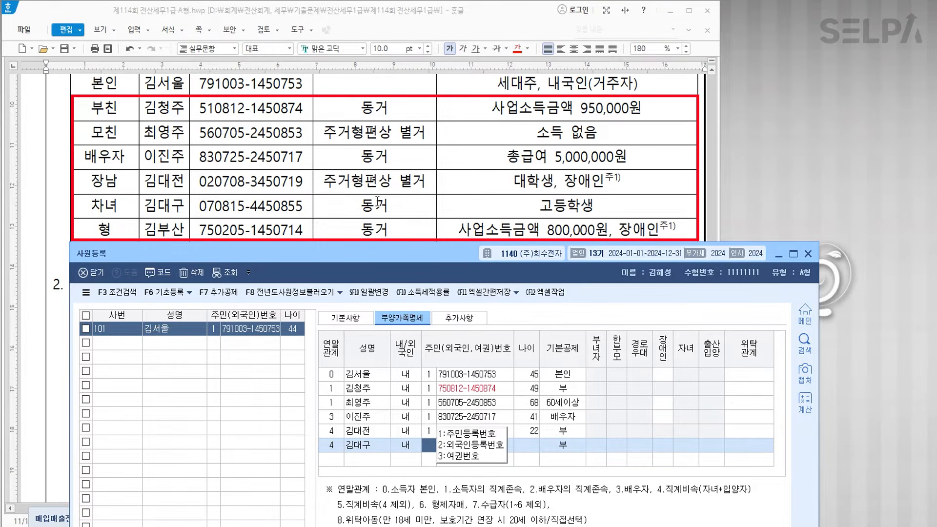
{"action": "type", "text": "1"}
{"action": "key", "text": "Return"}
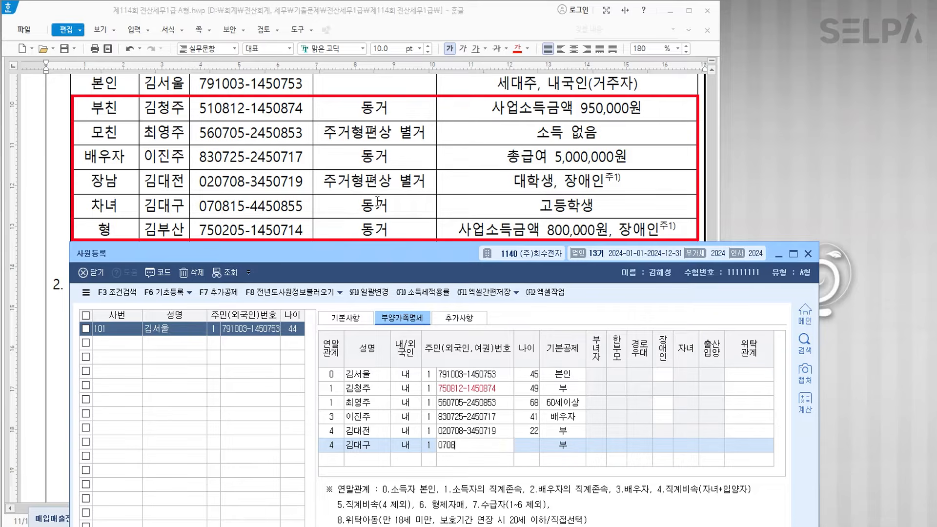
{"action": "key", "text": "Return"}
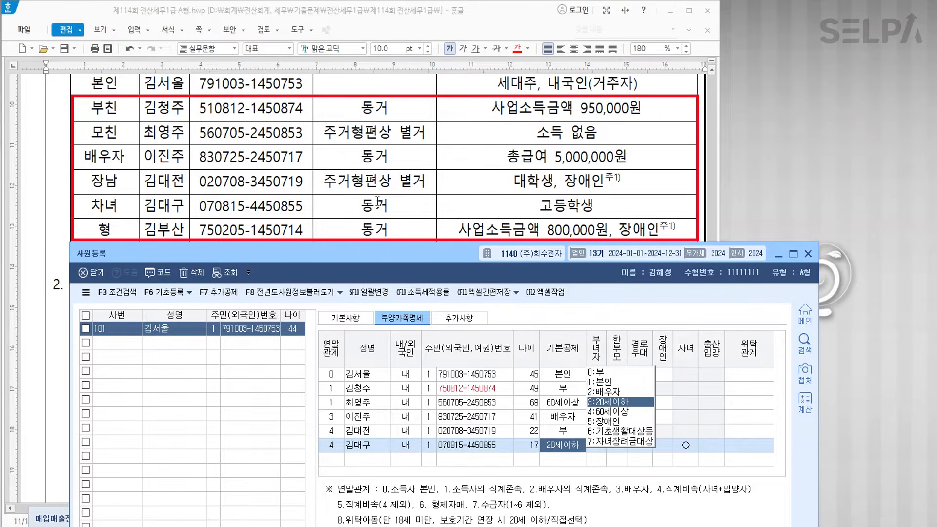
{"action": "key", "text": "Return"}
{"action": "type", "text": "6"}
{"action": "key", "text": "Return"}
{"action": "type", "text": "김부산"}
{"action": "key", "text": "Return"}
{"action": "key", "text": "Return"}
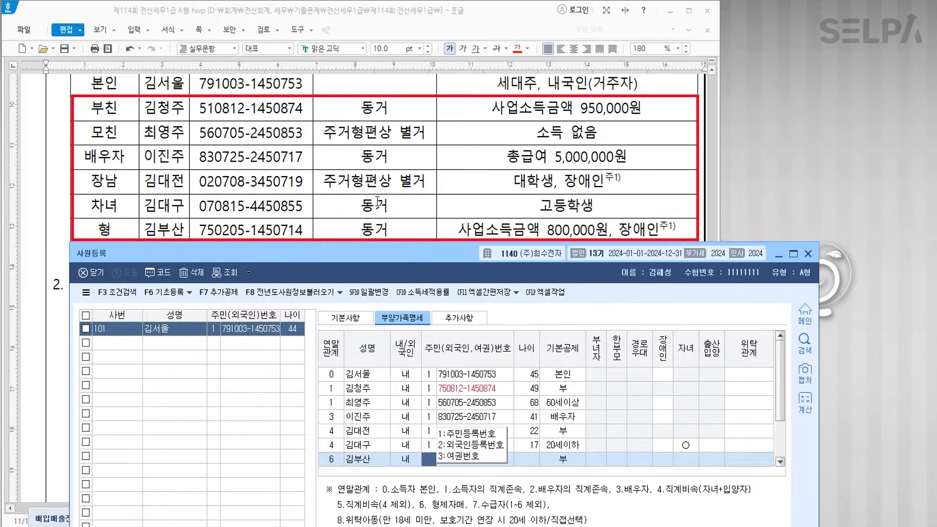
{"action": "key", "text": "Return"}
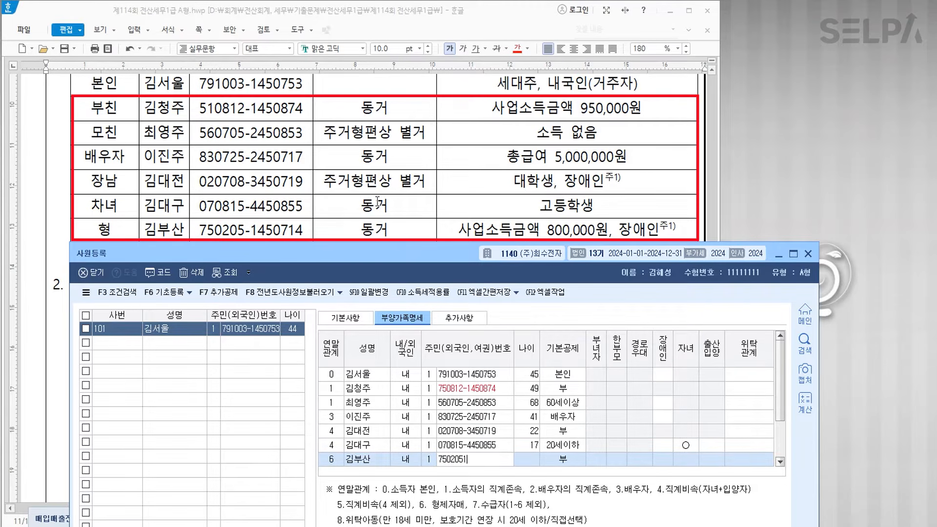
{"action": "key", "text": "Return"}
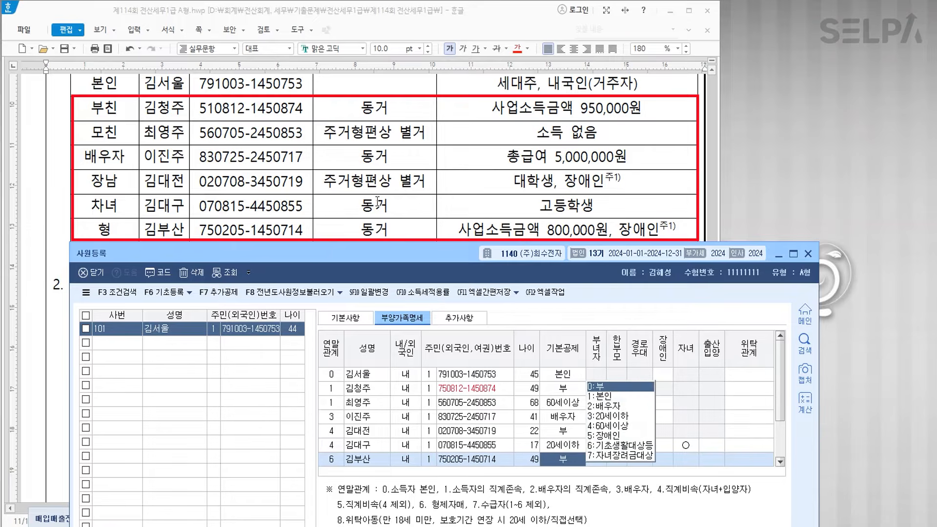
- Correct the father's resident number, keeping his 60세이상 basic deduction
{"action": "key", "text": "Left"}
{"action": "key", "text": "Up"}
{"action": "key", "text": "Up"}
{"action": "key", "text": "Up"}
{"action": "key", "text": "Up"}
{"action": "key", "text": "Up"}
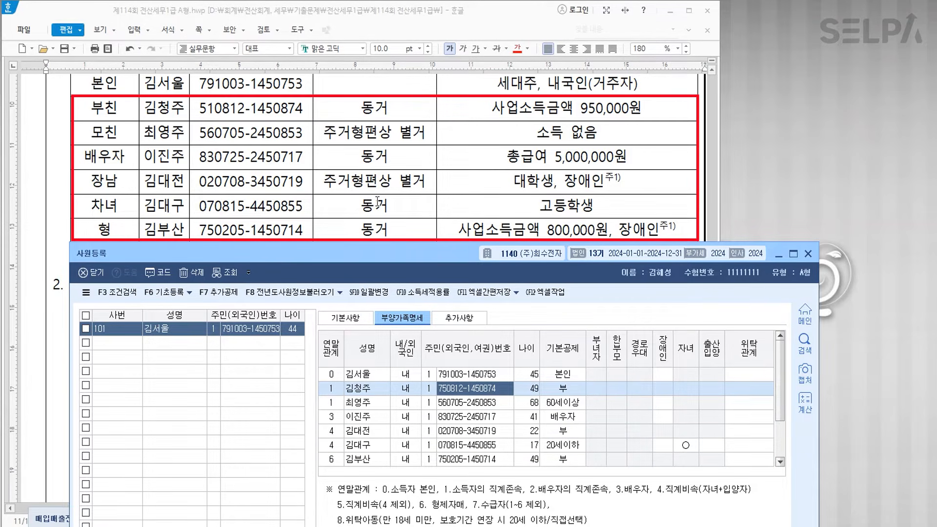
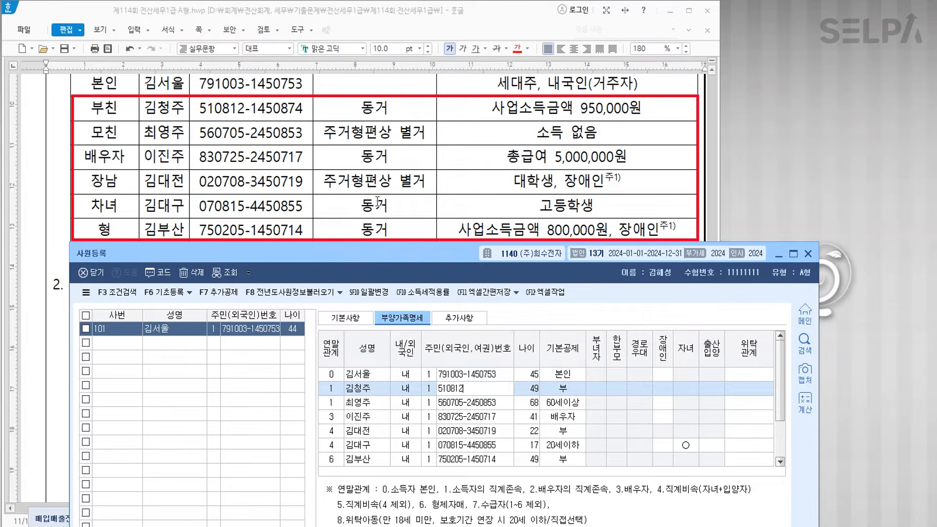
{"action": "key", "text": "Return"}
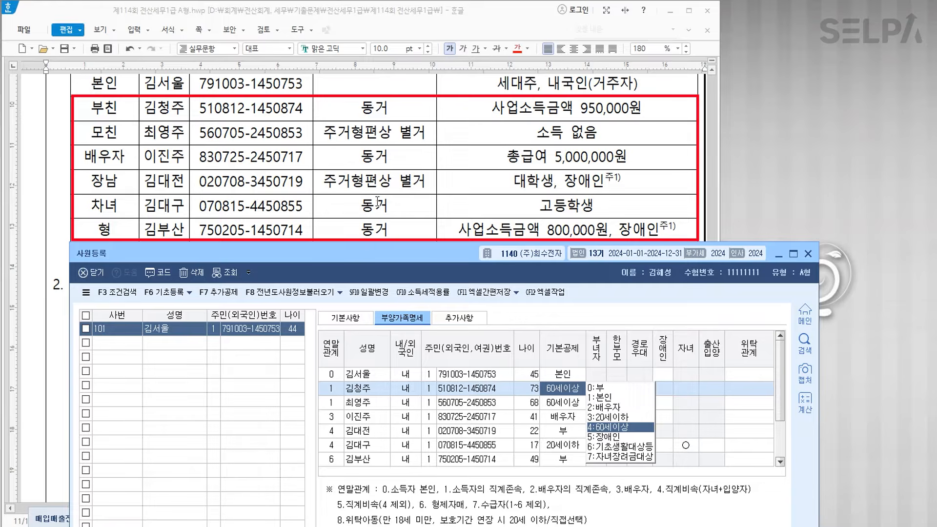
{"action": "key", "text": "Return"}
- Set the eldest son's basic deduction to 장애인, classified under 장애인복지법
{"action": "left_click", "coordinate": [368, 374]}
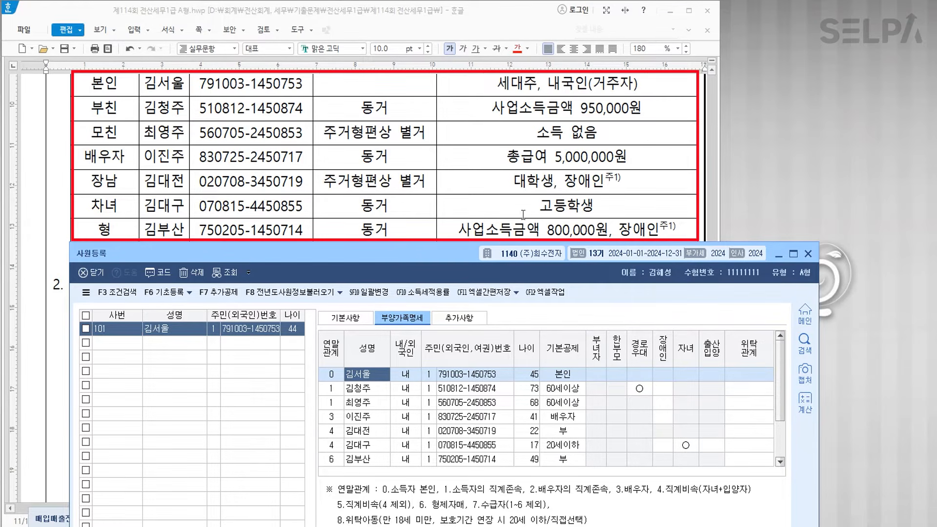
{"action": "left_click", "coordinate": [462, 387]}
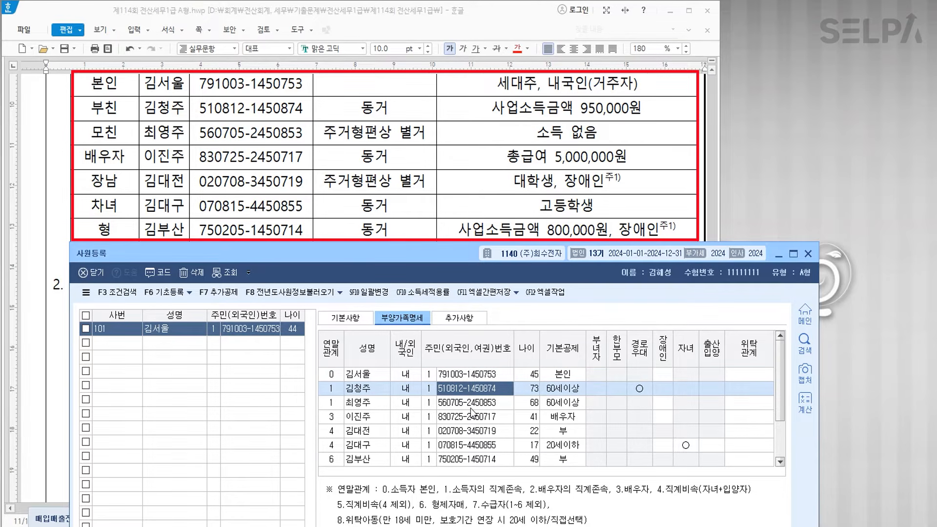
{"action": "left_click", "coordinate": [473, 406]}
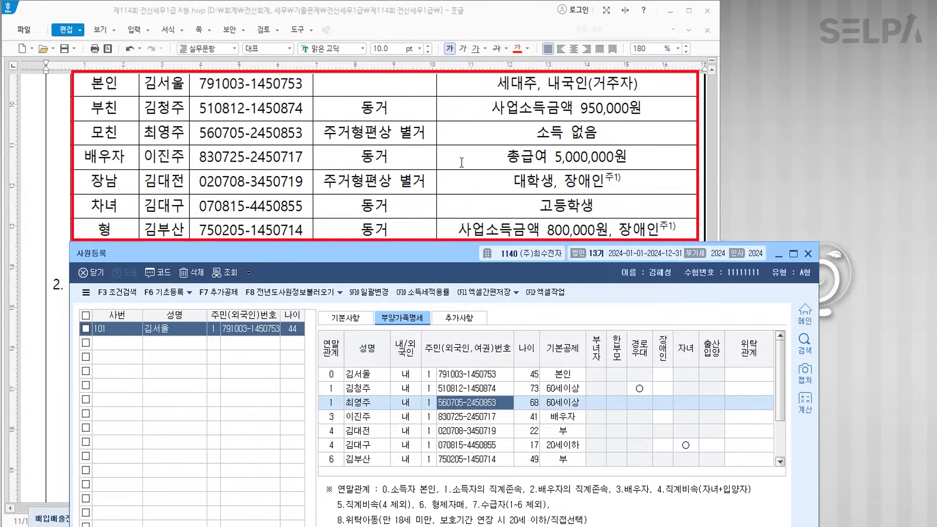
{"action": "left_click", "coordinate": [467, 418]}
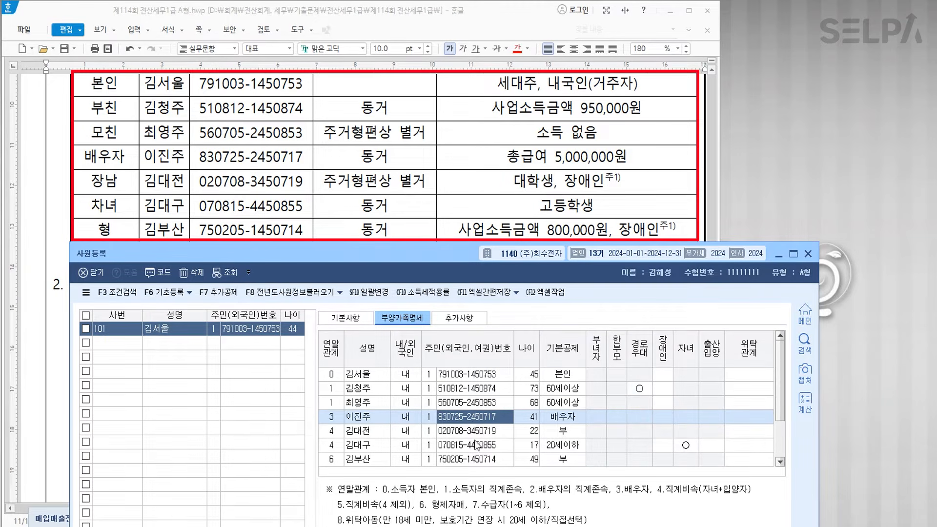
{"action": "left_click", "coordinate": [484, 430]}
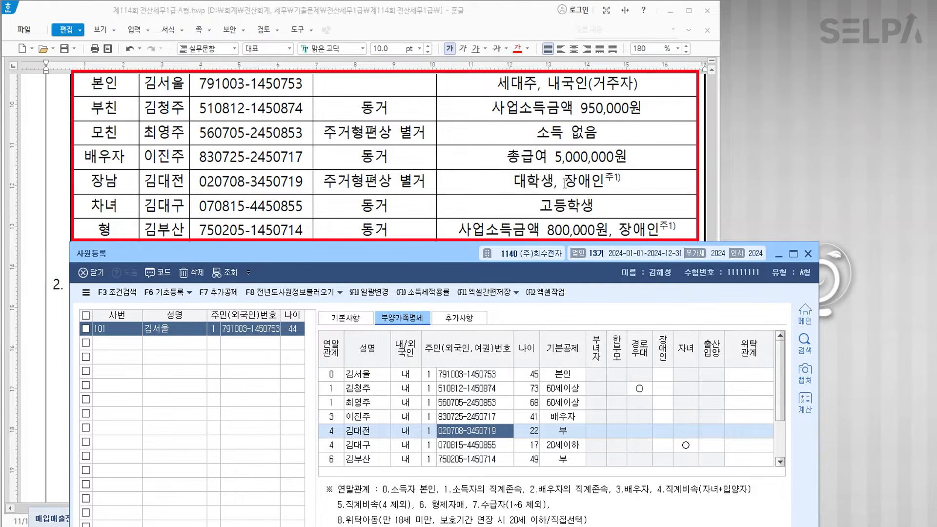
{"action": "left_click", "coordinate": [563, 434]}
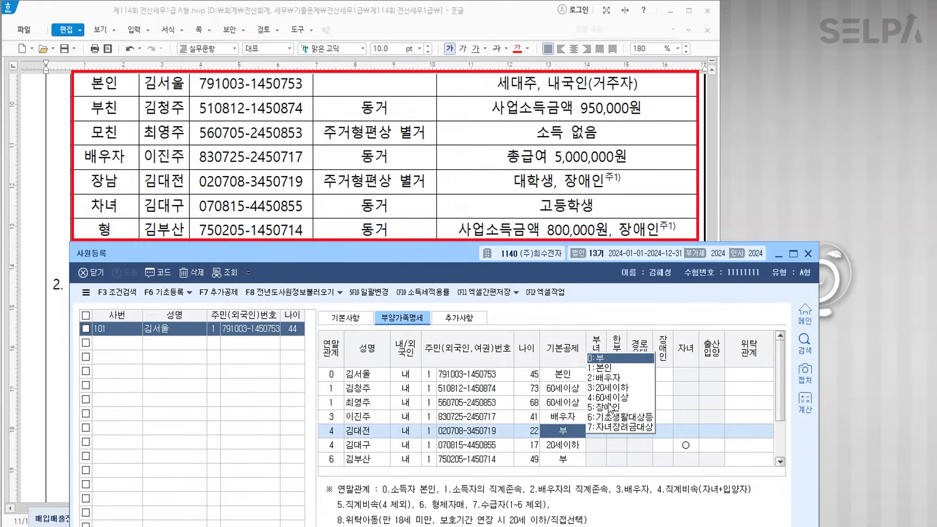
{"action": "left_click", "coordinate": [607, 407]}
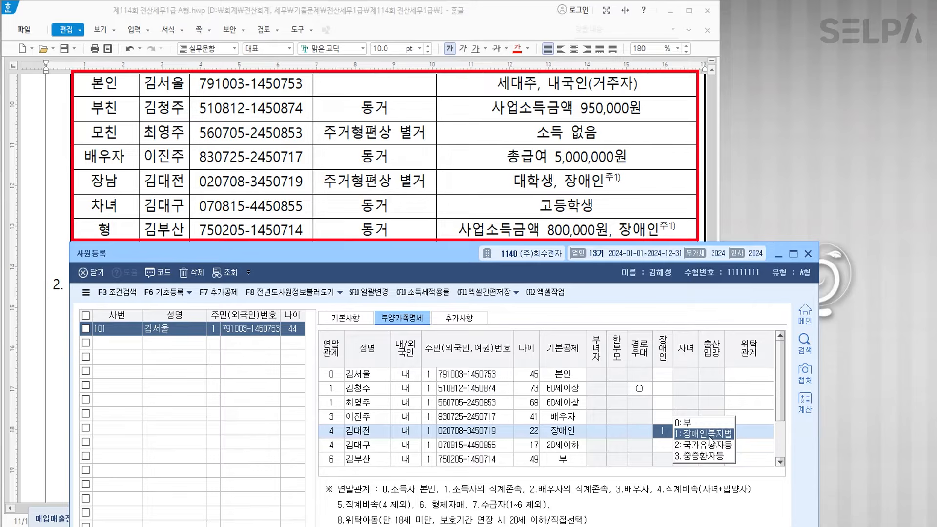
{"action": "left_click", "coordinate": [708, 436]}
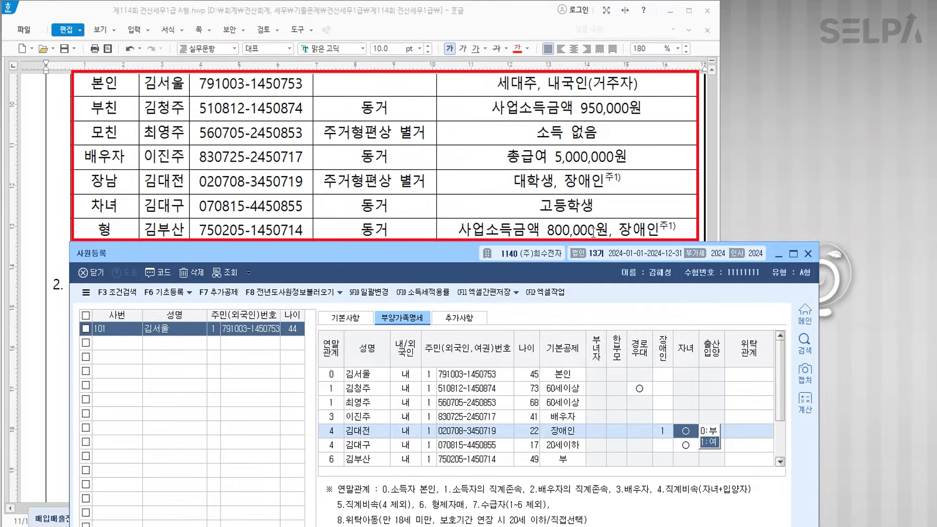
- Set the older brother's basic deduction to 장애인 and confirm his disability entry
{"action": "left_click", "coordinate": [562, 459]}
{"action": "left_click", "coordinate": [605, 436]}
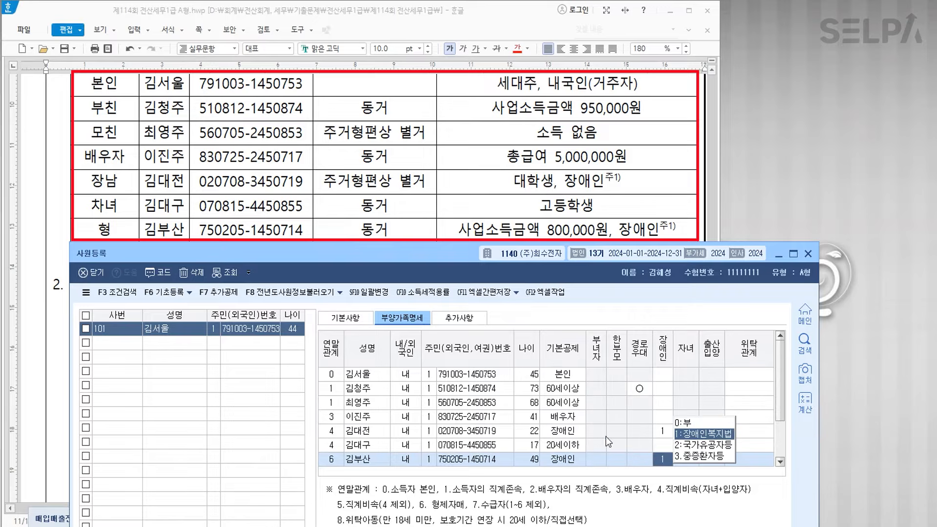
{"action": "key", "text": "Return"}
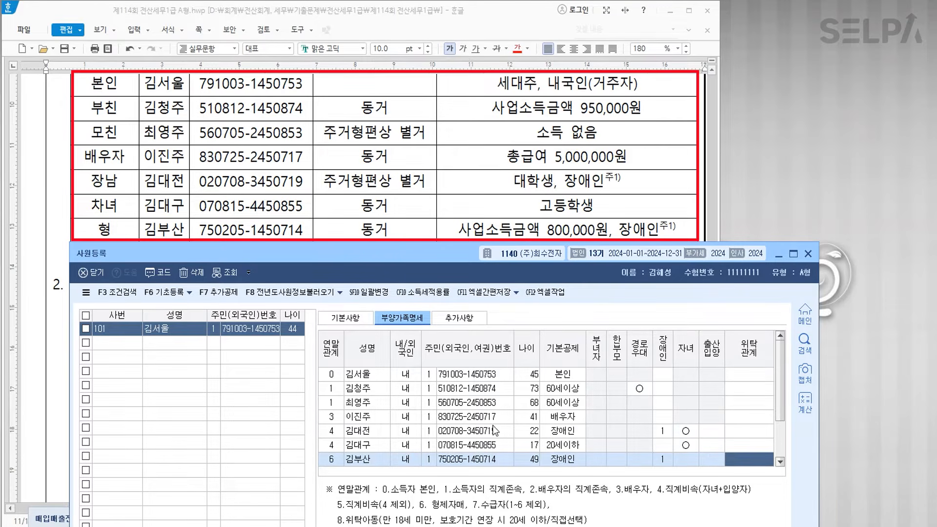
{"action": "scroll", "coordinate": [428, 207], "scroll_direction": "down", "scroll_amount": 5}
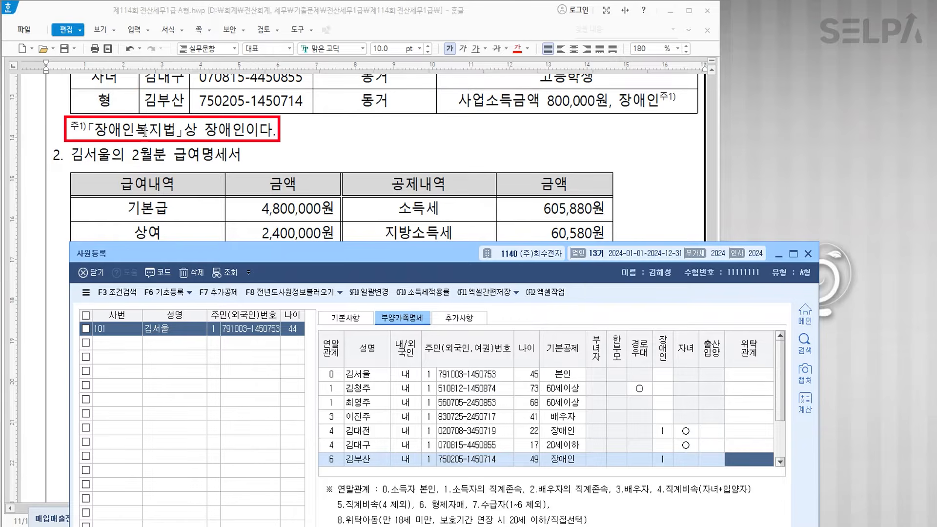
{"action": "scroll", "coordinate": [412, 134], "scroll_direction": "up", "scroll_amount": 3}
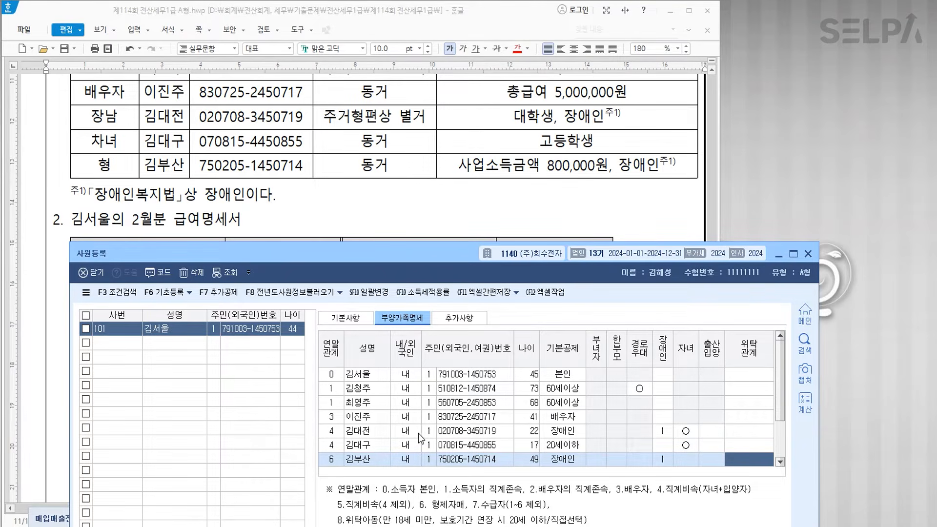
{"action": "left_click", "coordinate": [120, 343]}
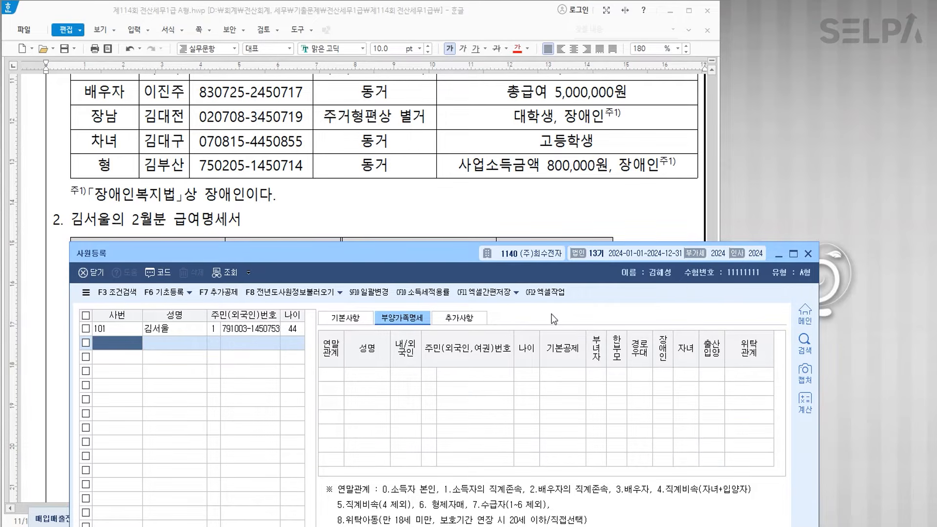
- Close 사원등록 and scroll the Hangul problem file to the February pay statement notes
{"action": "left_click", "coordinate": [807, 254]}
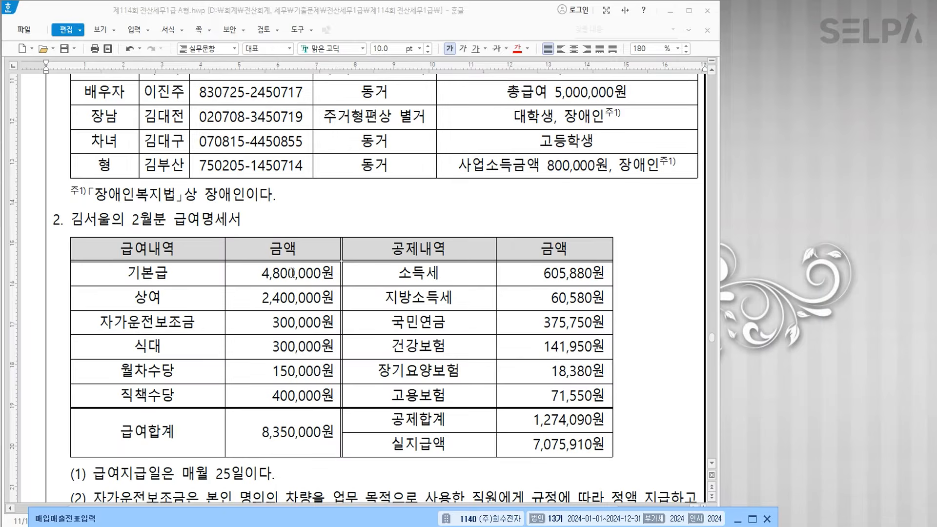
{"action": "scroll", "coordinate": [325, 284], "scroll_direction": "down", "scroll_amount": 2}
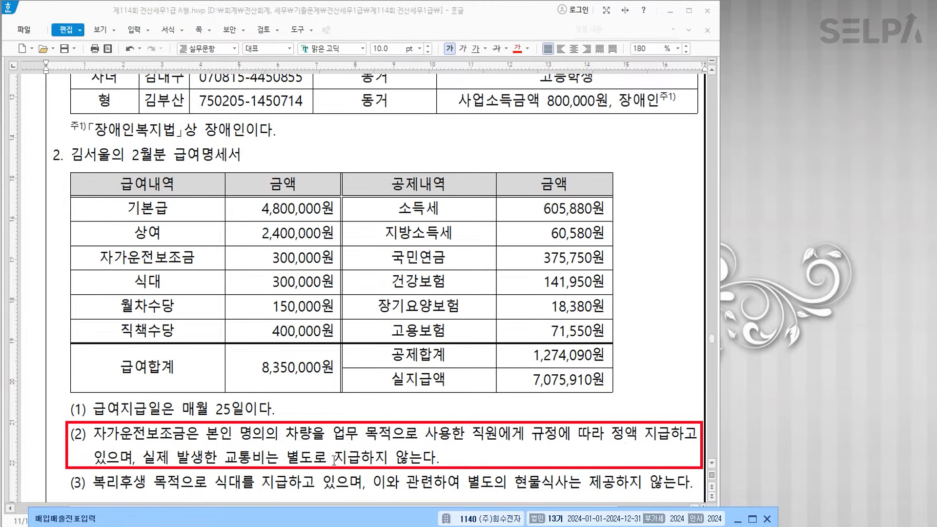
{"action": "left_click", "coordinate": [210, 262]}
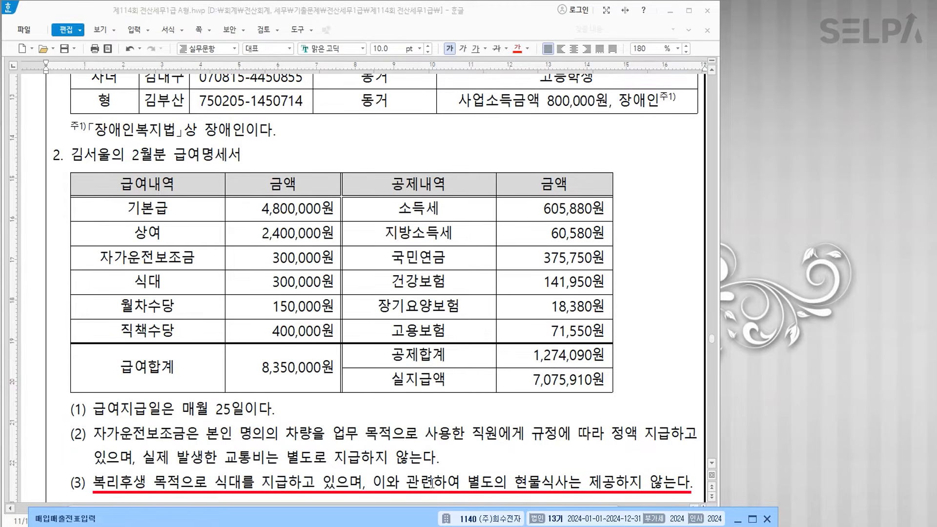
{"action": "left_click", "coordinate": [180, 287]}
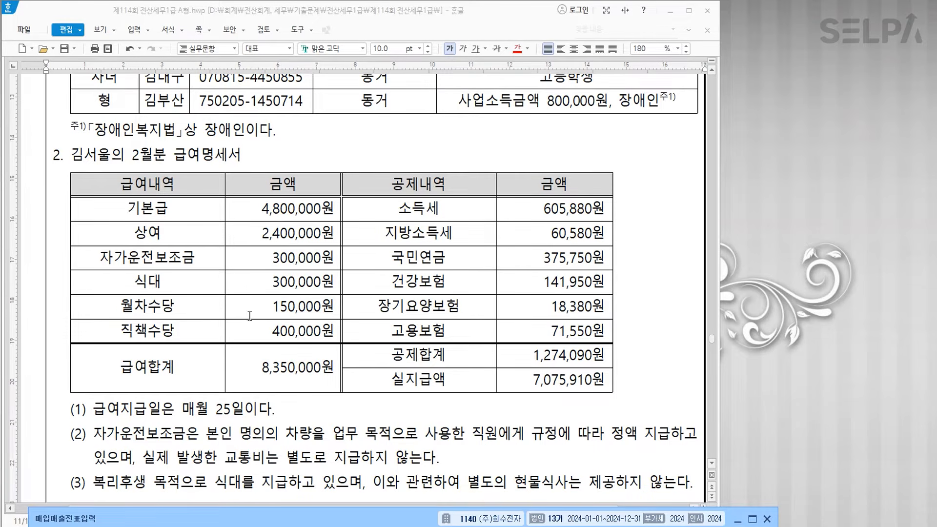
{"action": "left_click", "coordinate": [394, 509]}
- Open 급여자료입력 via the ㄱㅇㅈ search and mark 야간근로수당 as unused
{"action": "type", "text": "ㄱㅇㅈ"}
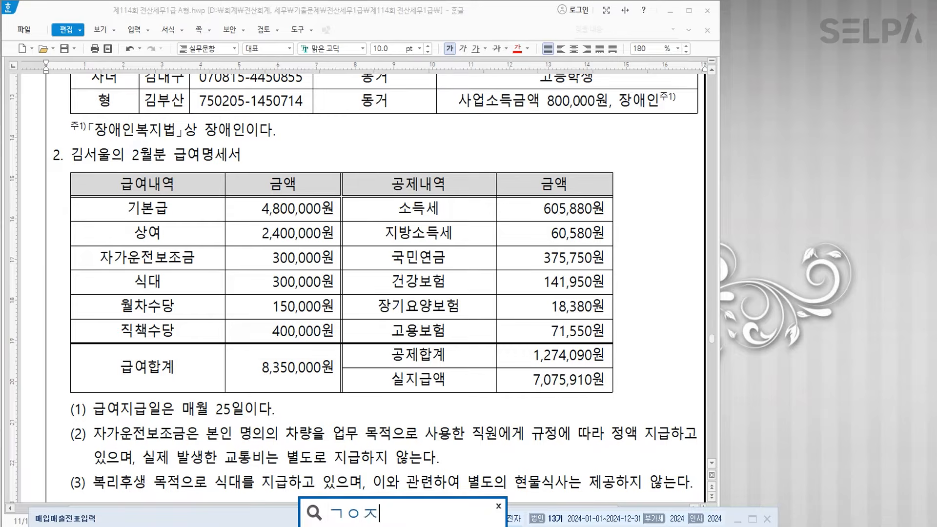
{"action": "key", "text": "Return"}
{"action": "key", "text": "Down"}
{"action": "key", "text": "Return"}
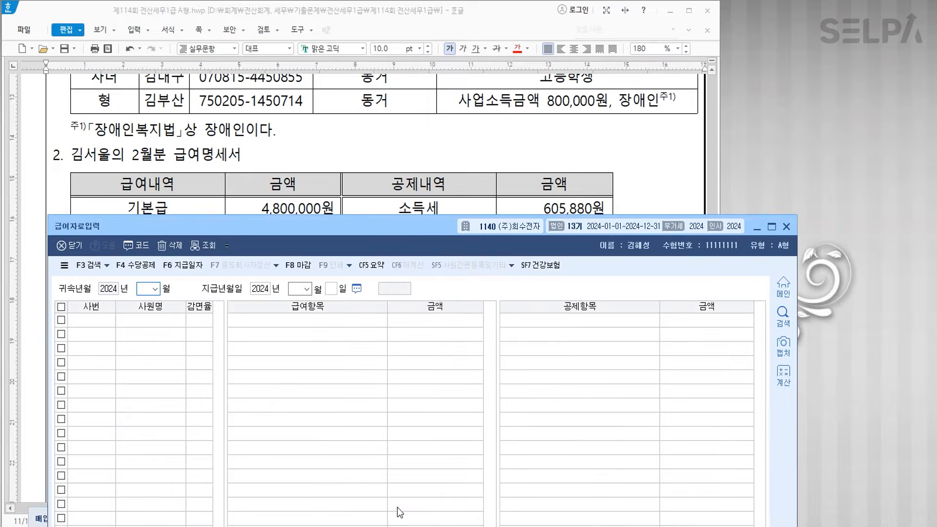
{"action": "left_click", "coordinate": [151, 266]}
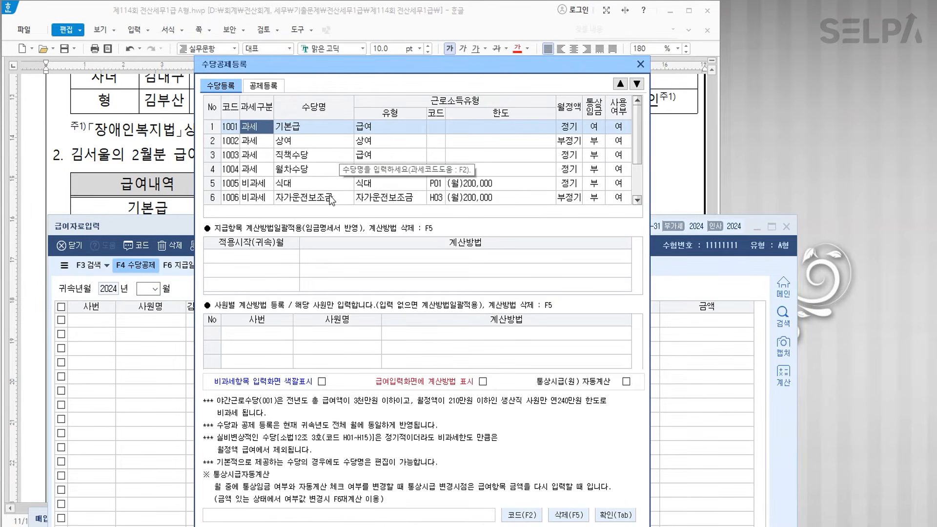
{"action": "left_click", "coordinate": [637, 200]}
{"action": "left_click", "coordinate": [637, 200]}
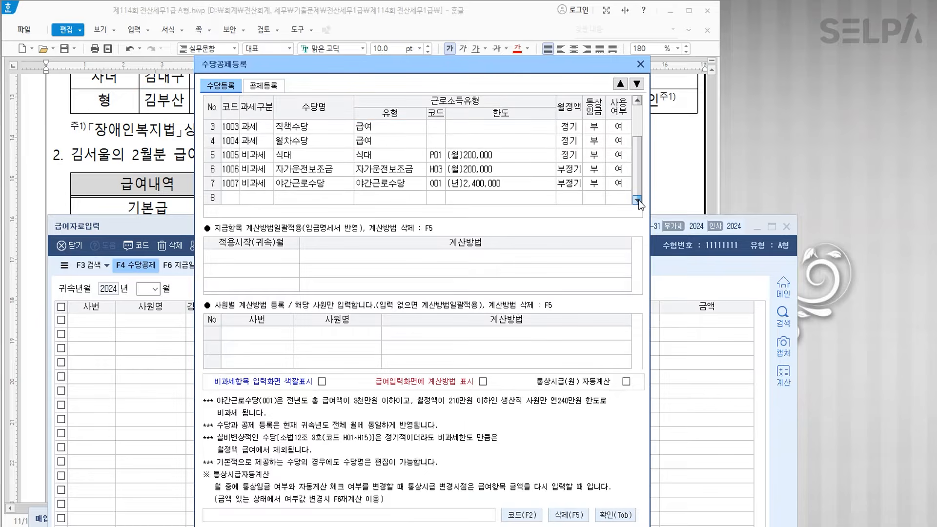
{"action": "left_click", "coordinate": [619, 184]}
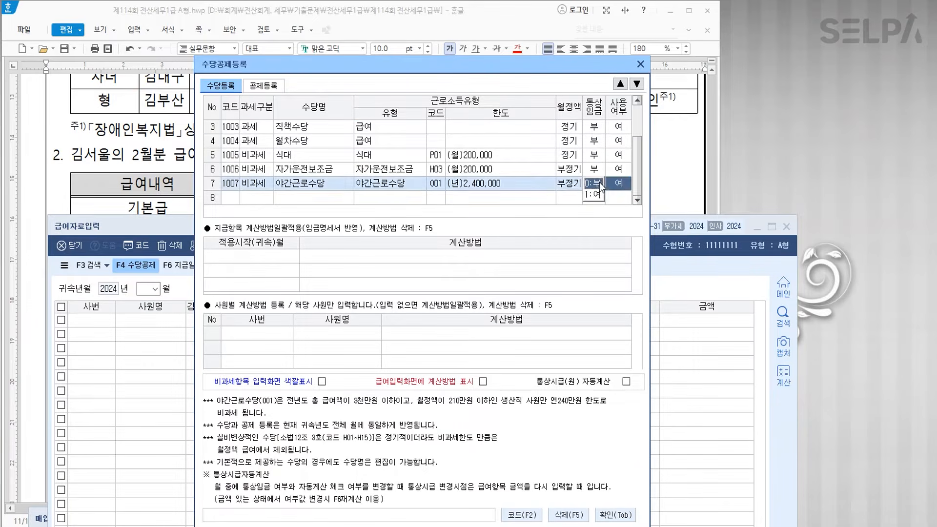
{"action": "left_click", "coordinate": [598, 182]}
{"action": "left_click", "coordinate": [623, 519]}
{"action": "left_click", "coordinate": [614, 514]}
- Set the 귀속월 to 02 and the pay date to the 25th
{"action": "type", "text": "02"}
{"action": "key", "text": "Return"}
{"action": "key", "text": "Return"}
{"action": "type", "text": "25"}
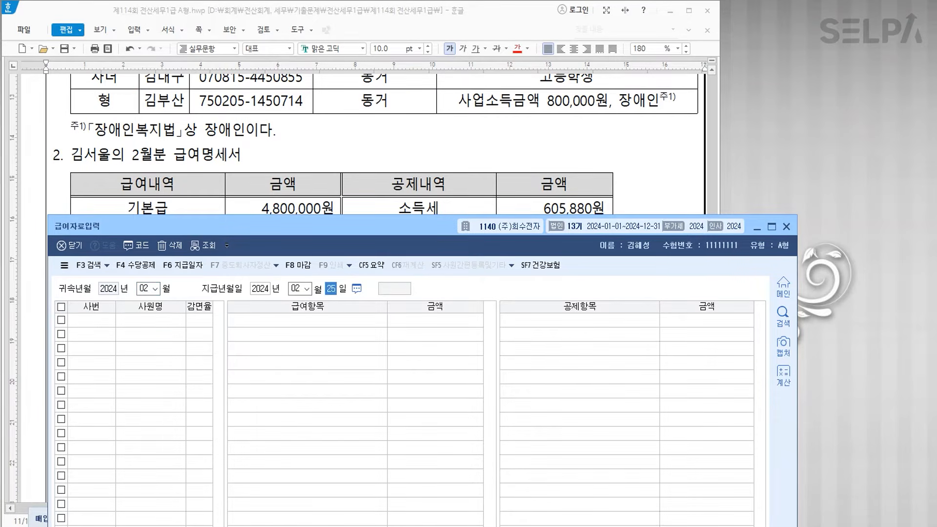
- Enter allowances: 기본급 4,800,000, 상여 2,400,000, 400,000, 월차수당 150,000, 식대 and 자가운전보조금 300,000
{"action": "scroll", "coordinate": [389, 112], "scroll_direction": "down", "scroll_amount": 4}
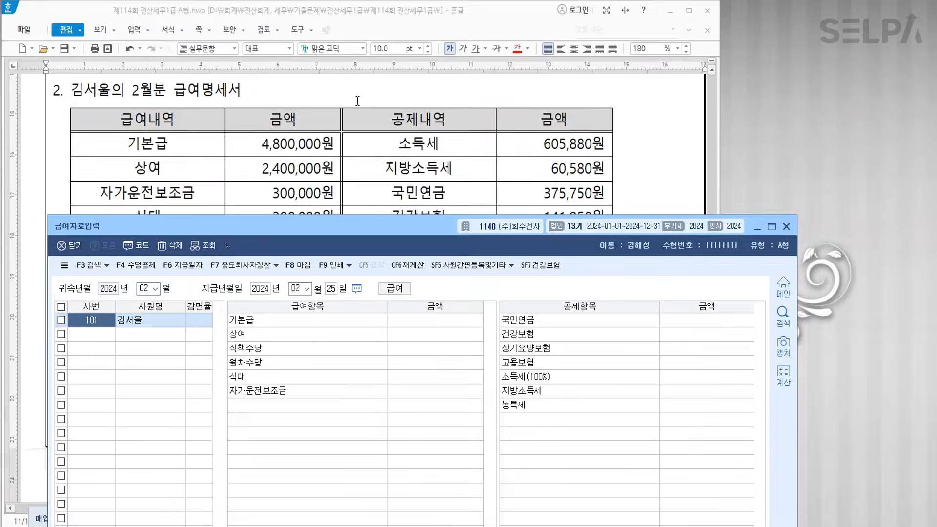
{"action": "key", "text": "Return"}
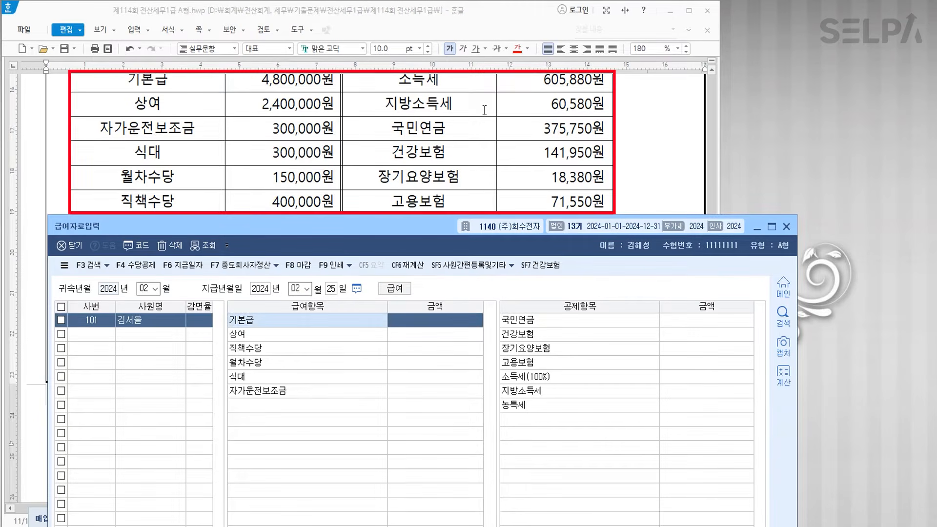
{"action": "type", "text": "487"}
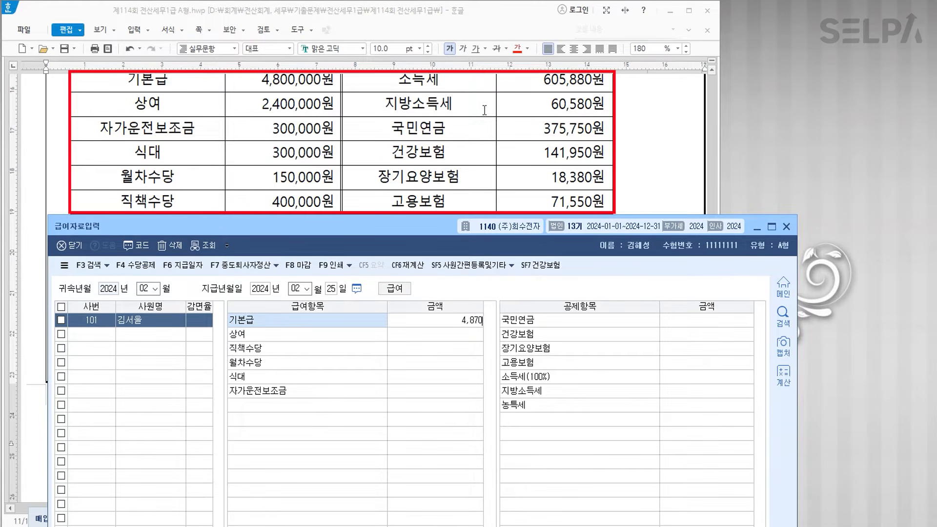
{"action": "key", "text": "BackSpace"}
{"action": "type", "text": "00000"}
{"action": "key", "text": "Return"}
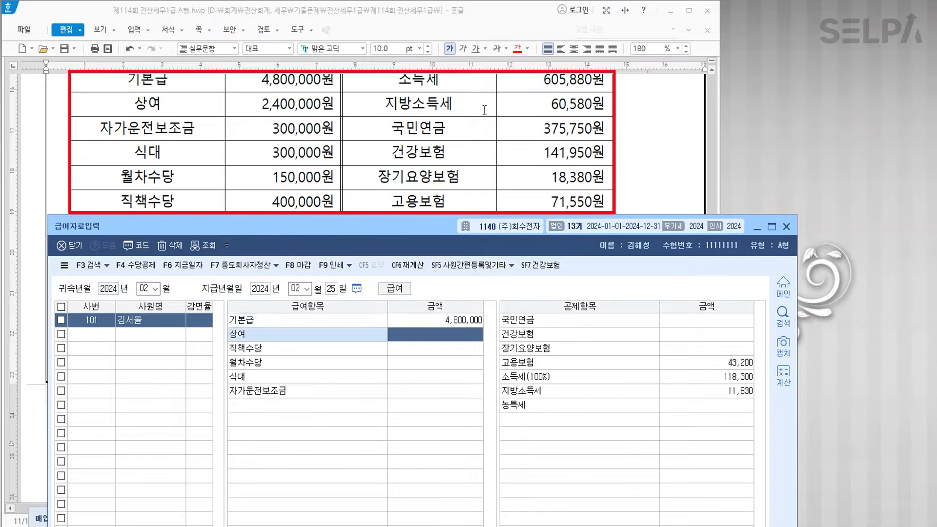
{"action": "type", "text": "2400000"}
{"action": "key", "text": "Return"}
{"action": "type", "text": "400000"}
{"action": "key", "text": "Return"}
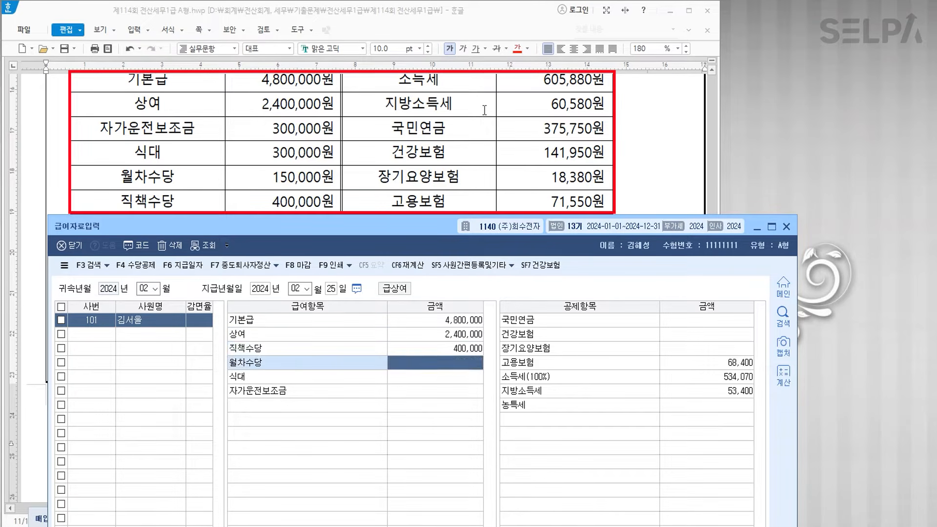
{"action": "type", "text": "1500000"}
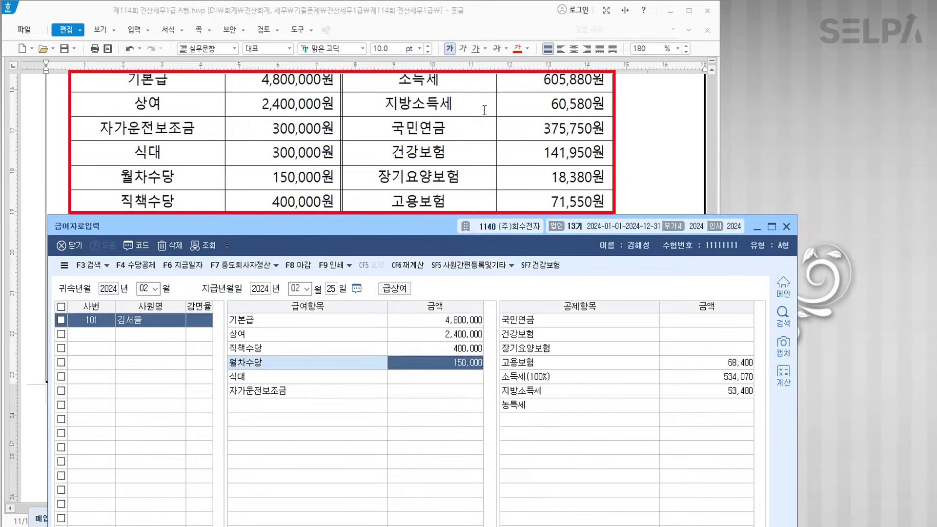
{"action": "key", "text": "Return"}
{"action": "type", "text": "300,000"}
{"action": "key", "text": "Return"}
{"action": "type", "text": "300000"}
{"action": "key", "text": "Return"}
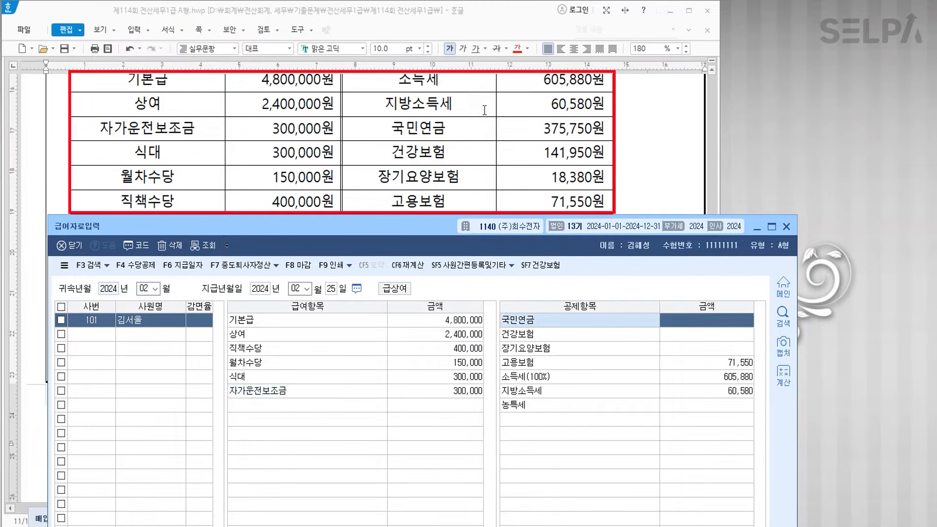
- Enter deductions 국민연금 375,750, 건강보험 141,950, 장기요양보험 18,380, then close payroll
{"action": "type", "text": "375750"}
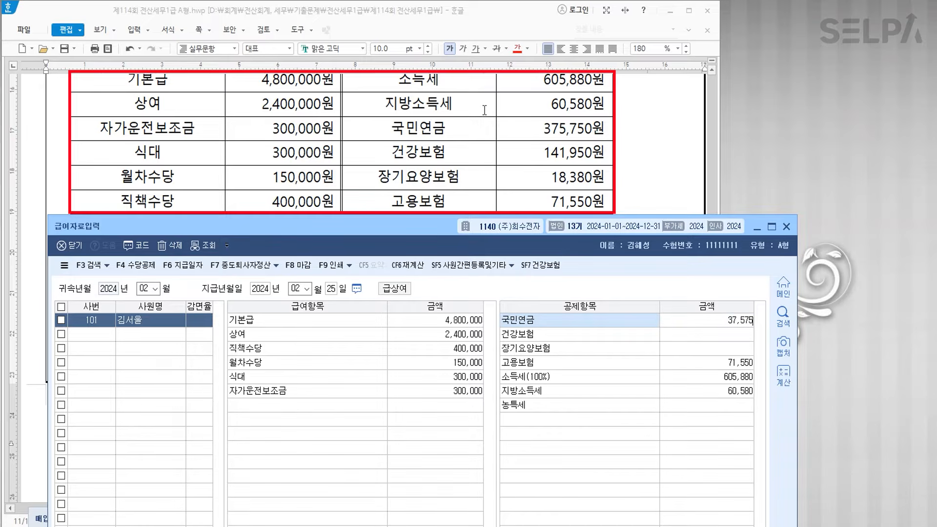
{"action": "key", "text": "Return"}
{"action": "type", "text": "141950"}
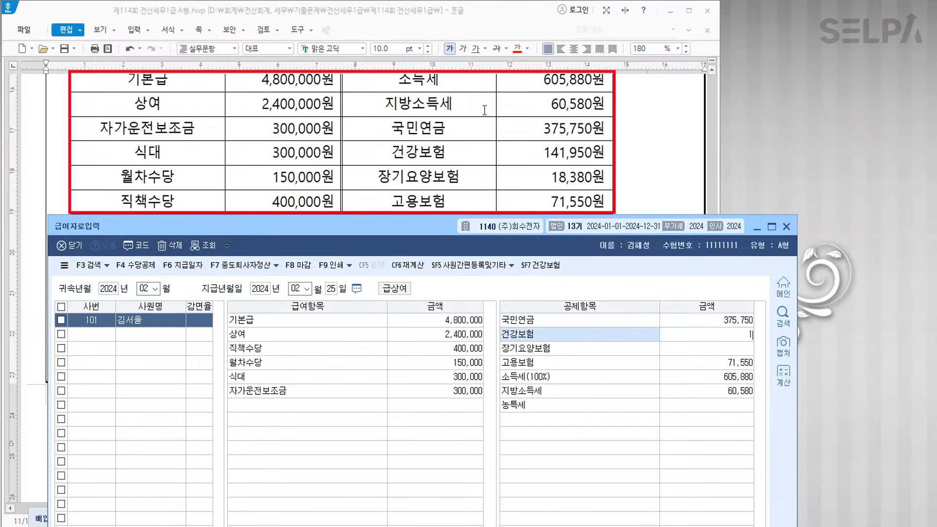
{"action": "key", "text": "Return"}
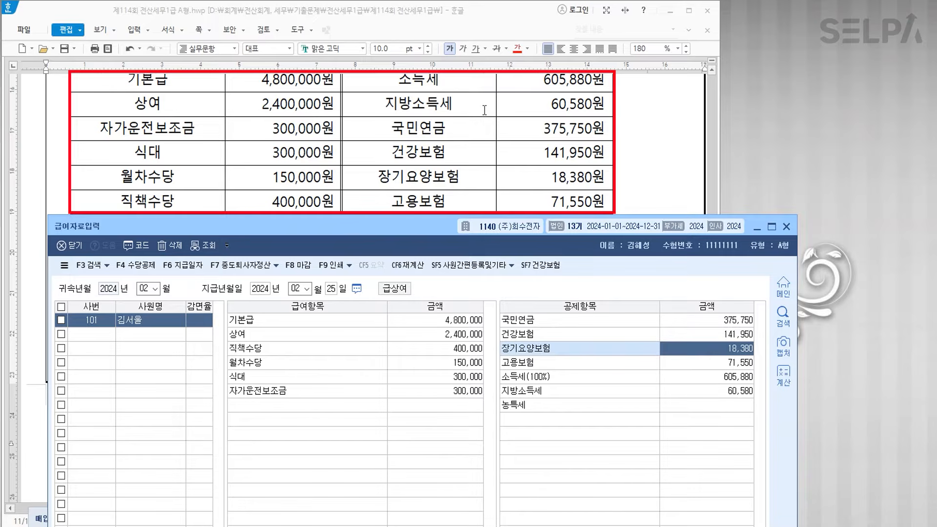
{"action": "type", "text": "18,380"}
{"action": "key", "text": "Return"}
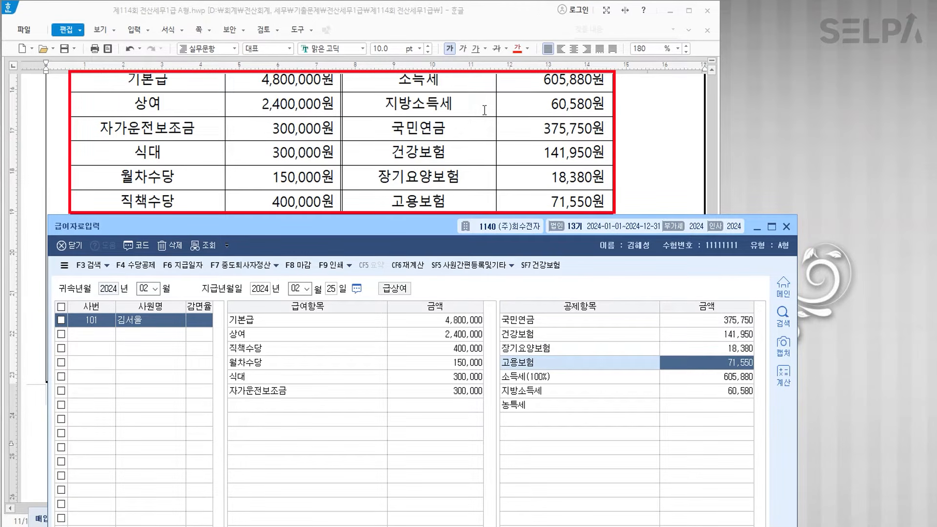
{"action": "key", "text": "Return"}
{"action": "key", "text": "Return"}
{"action": "key", "text": "Return"}
{"action": "key", "text": "Return"}
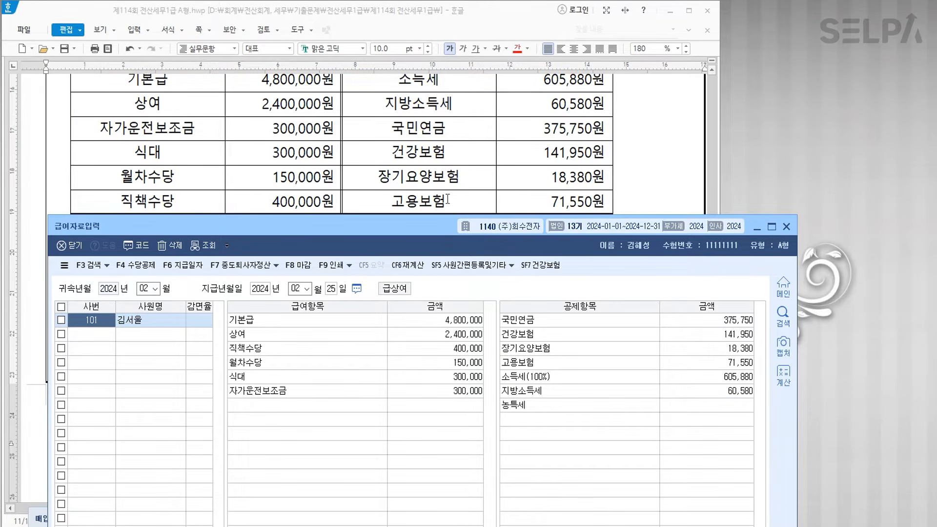
{"action": "left_click", "coordinate": [786, 227]}
{"action": "scroll", "coordinate": [475, 195], "scroll_direction": "up", "scroll_amount": 5}
{"action": "scroll", "coordinate": [475, 195], "scroll_direction": "up", "scroll_amount": 6}
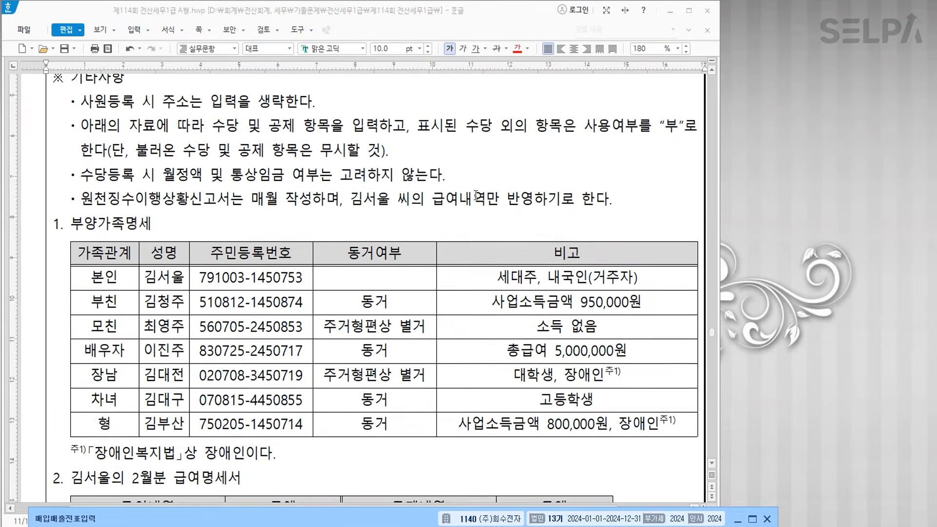
{"action": "key", "text": "ctrl"}
{"action": "key", "text": "ctrl"}
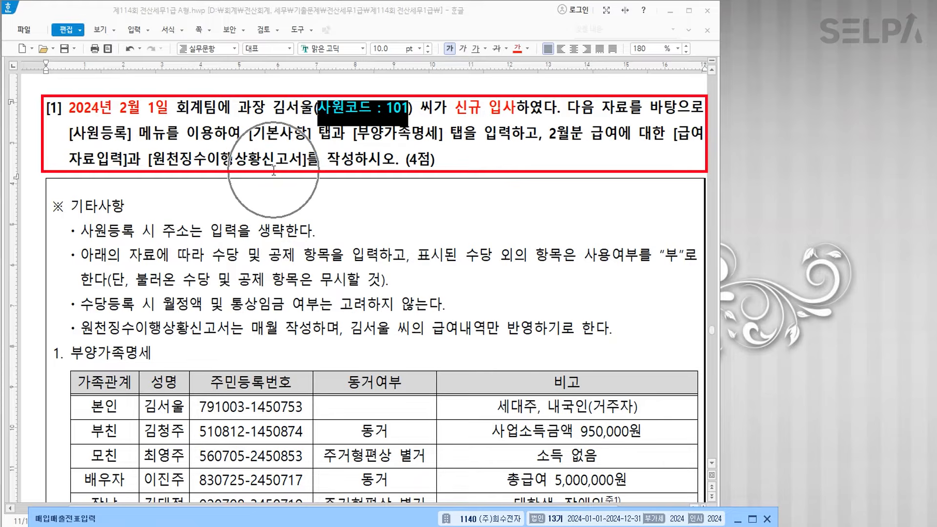
{"action": "scroll", "coordinate": [424, 344], "scroll_direction": "down", "scroll_amount": 7}
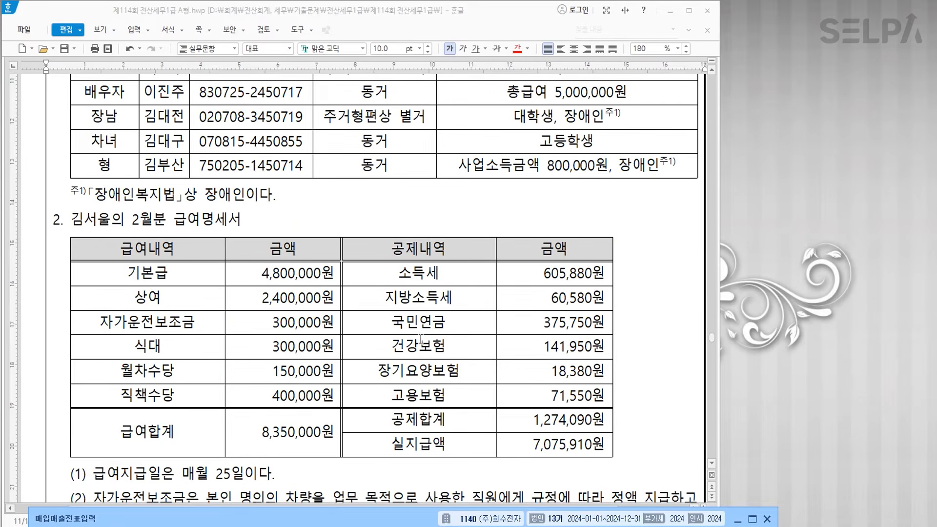
{"action": "key", "text": "ctrl+Return"}
{"action": "type", "text": "ㅇㅊㅈ"}
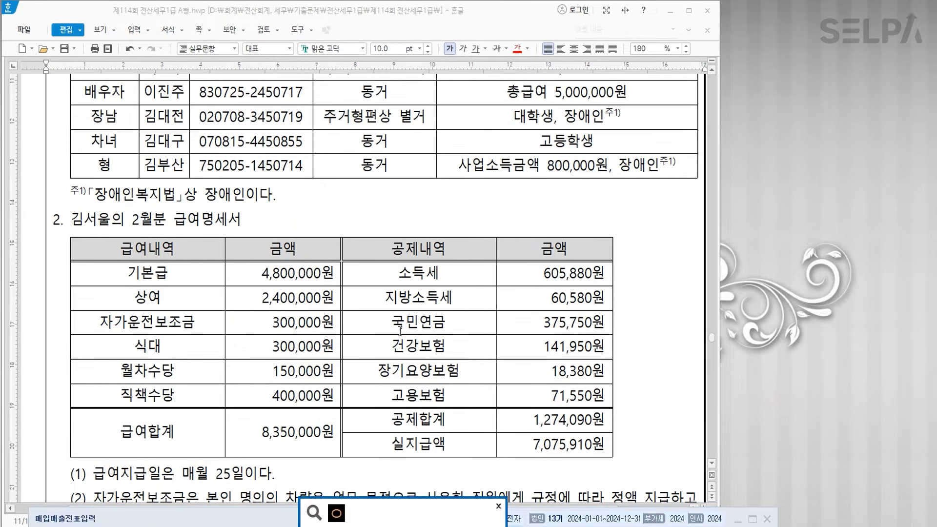
- Open 원천징수이행상황신고서 for February 02 and check the A01 income tax amount
{"action": "key", "text": "Return"}
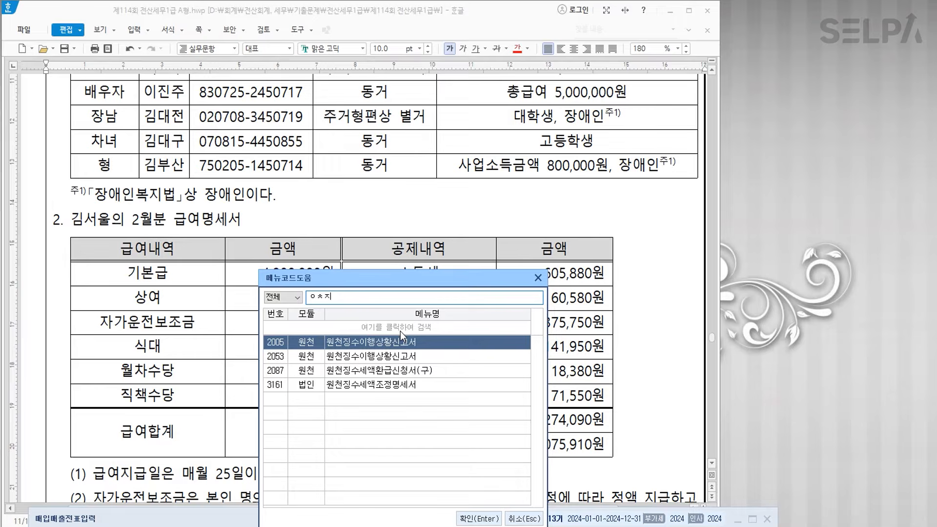
{"action": "key", "text": "Return"}
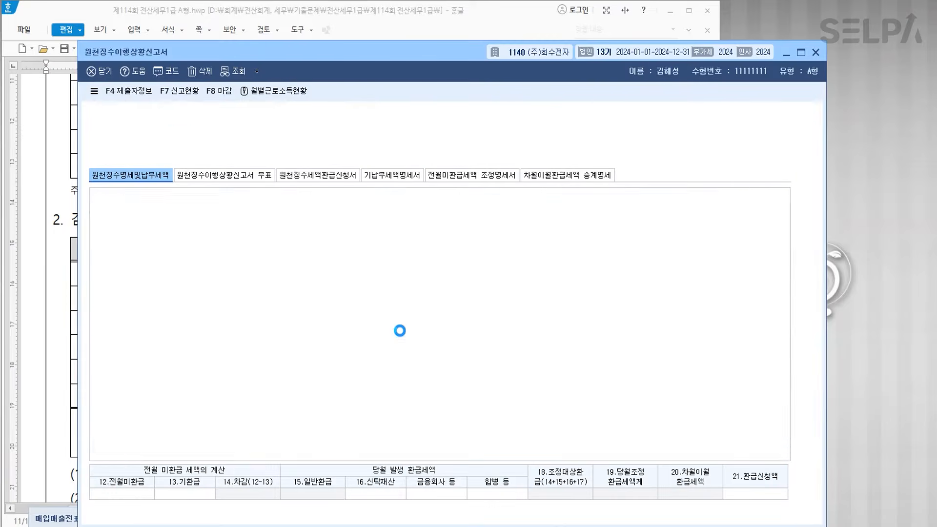
{"action": "type", "text": "02"}
{"action": "key", "text": "Return"}
{"action": "key", "text": "Return"}
{"action": "key", "text": "Return"}
{"action": "key", "text": "Return"}
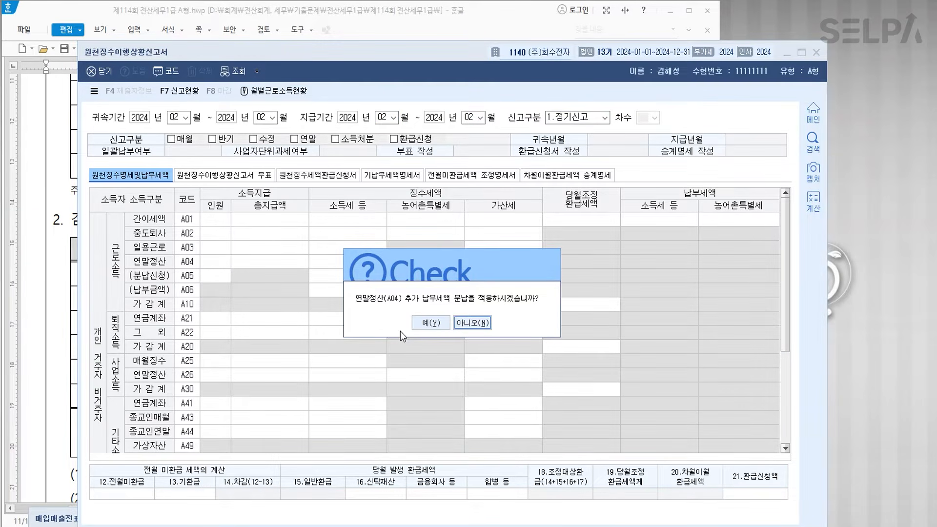
{"action": "key", "text": "Return"}
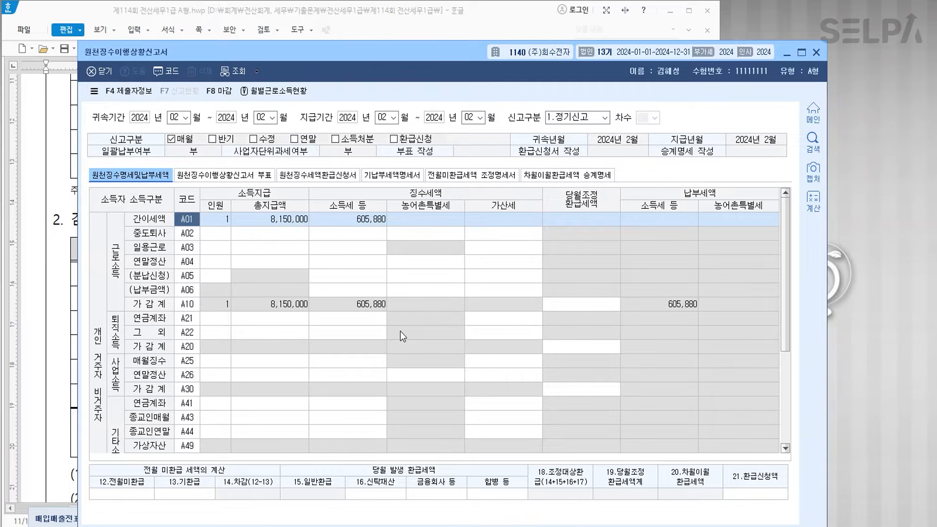
{"action": "left_click", "coordinate": [351, 227]}
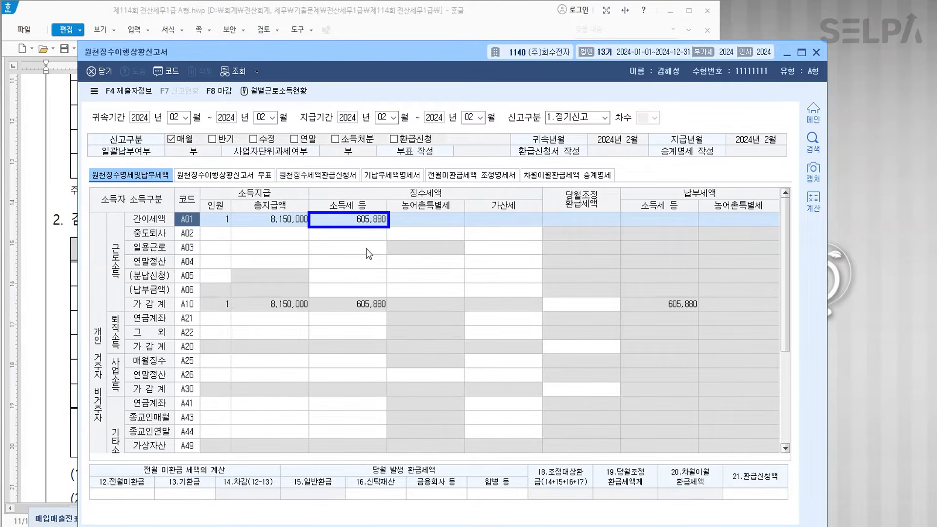
- Save the February withholding report and close its window
{"action": "key", "text": "Escape"}
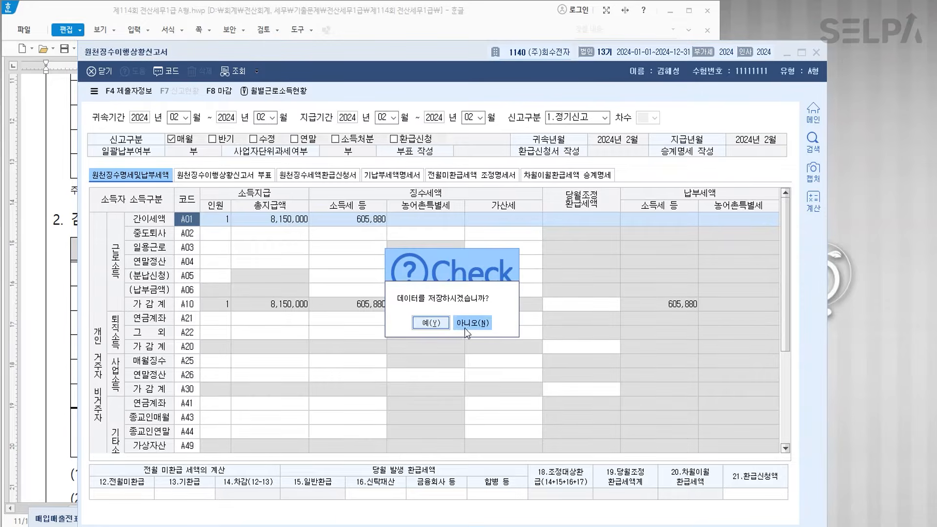
{"action": "left_click", "coordinate": [435, 326]}
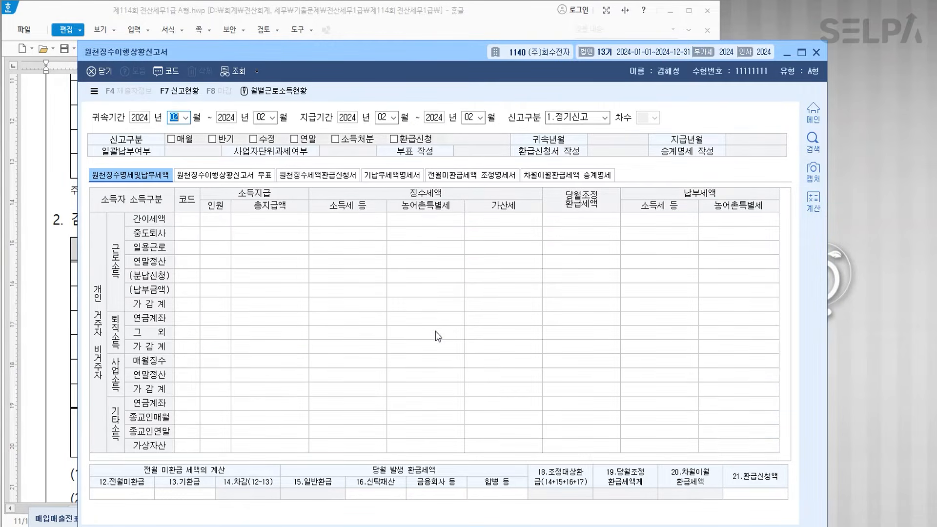
{"action": "left_click", "coordinate": [816, 51]}
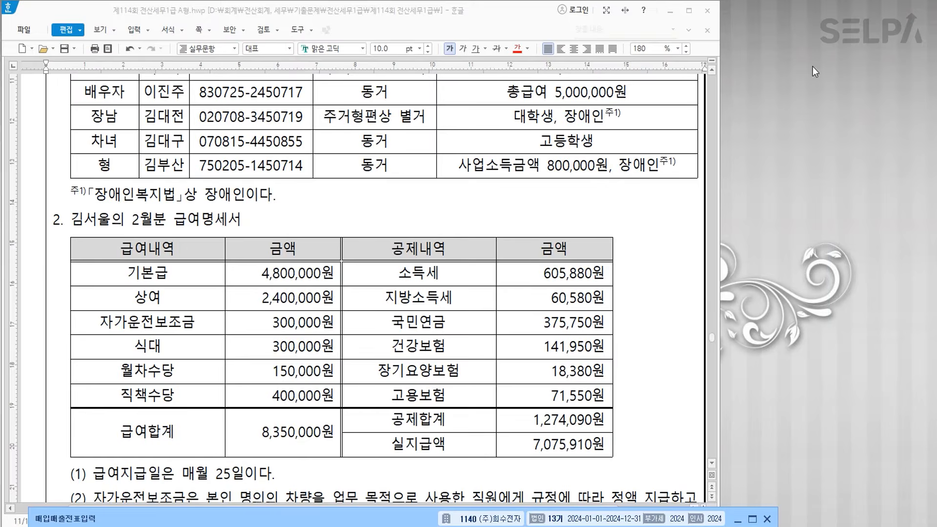
{"action": "scroll", "coordinate": [368, 345], "scroll_direction": "down", "scroll_amount": 5}
{"action": "scroll", "coordinate": [368, 345], "scroll_direction": "down", "scroll_amount": 10}
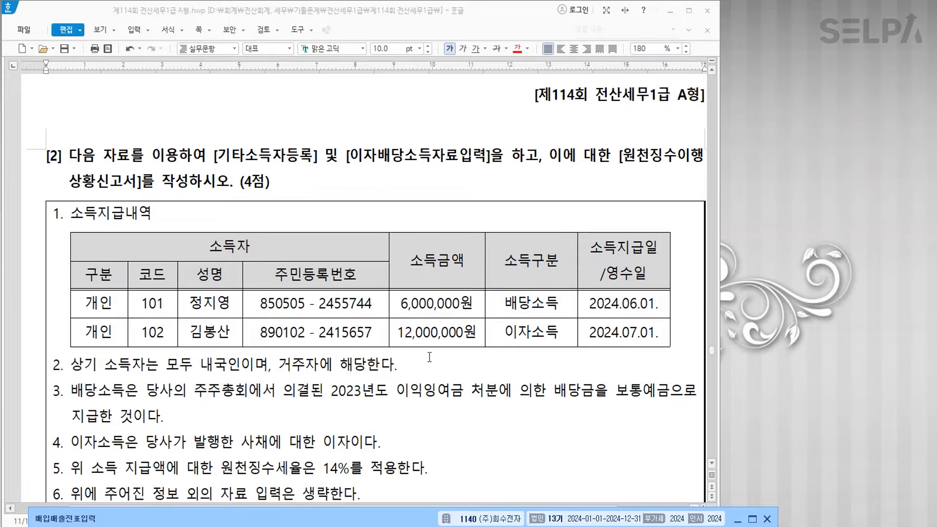
{"action": "scroll", "coordinate": [430, 357], "scroll_direction": "down", "scroll_amount": 3}
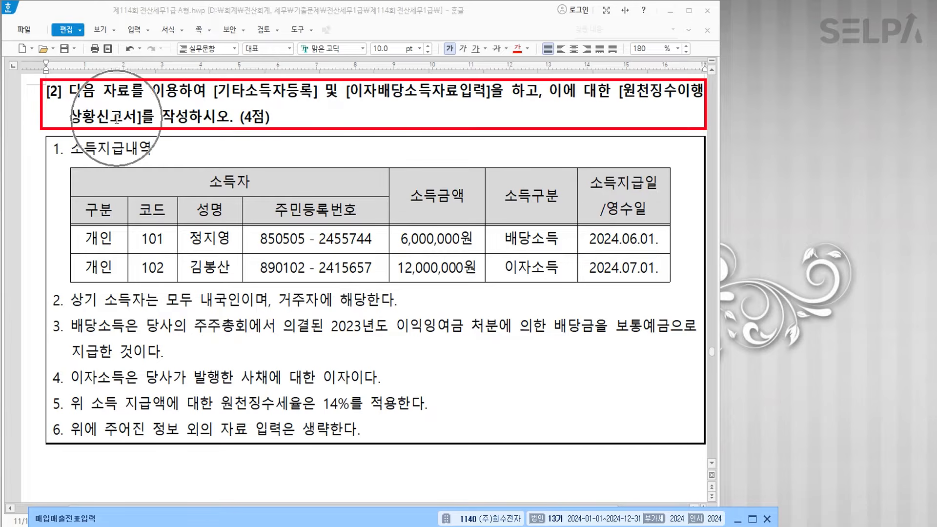
{"action": "scroll", "coordinate": [401, 214], "scroll_direction": "down", "scroll_amount": 6}
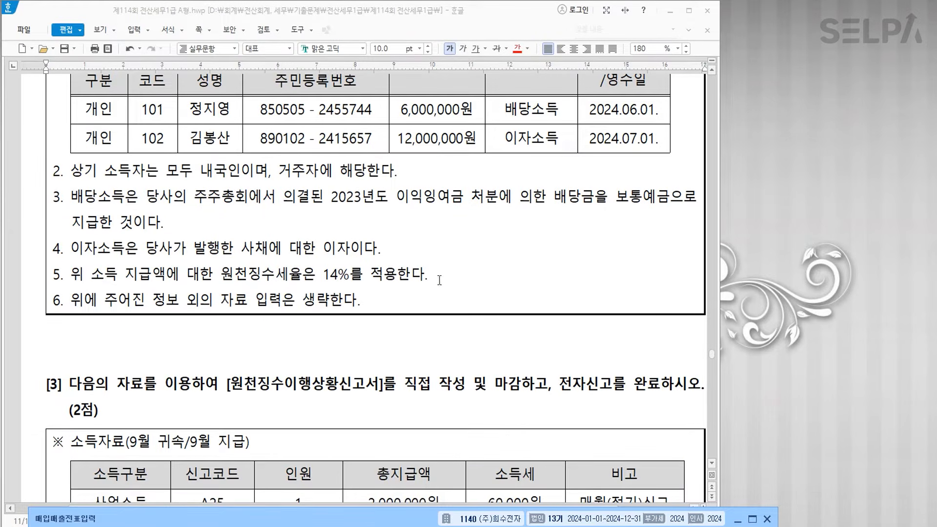
- Open 기타소득자등록 and start recipient 00101 with the earner's name, marked as a resident
{"action": "key", "text": "ctrl+Return"}
{"action": "type", "text": "ㄱ"}
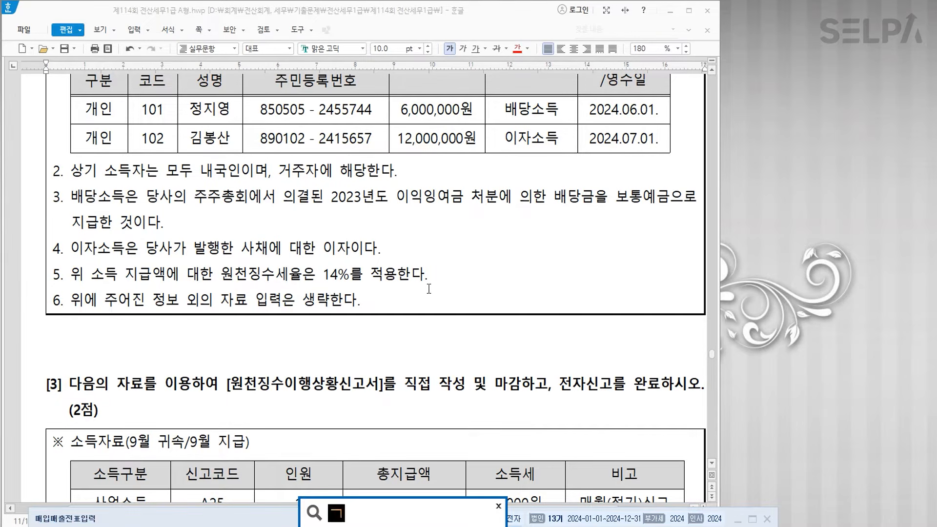
{"action": "type", "text": "ㅌㅅ"}
{"action": "key", "text": "Return"}
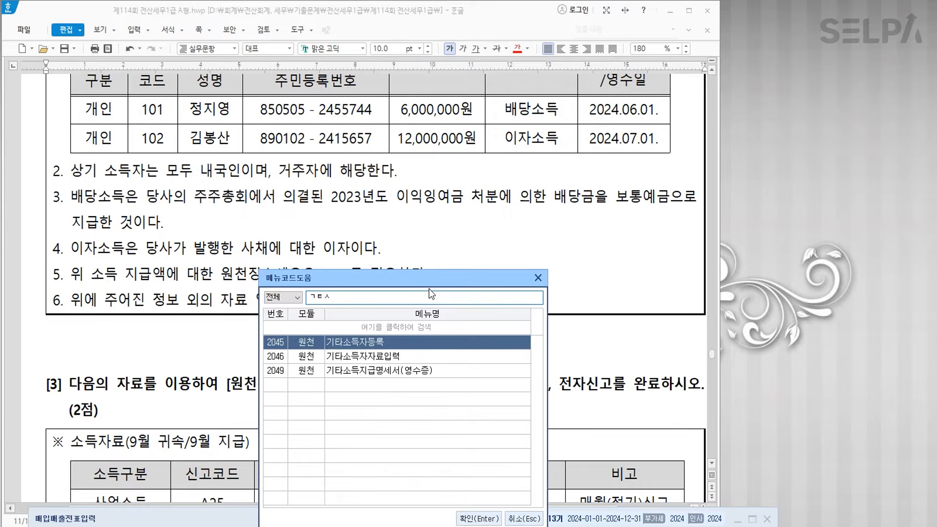
{"action": "key", "text": "Return"}
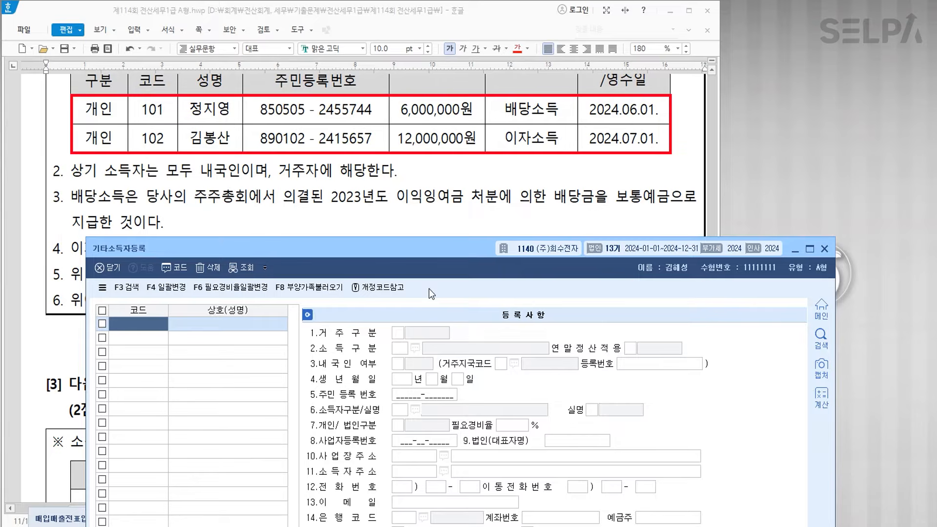
{"action": "type", "text": "101"}
{"action": "key", "text": "Return"}
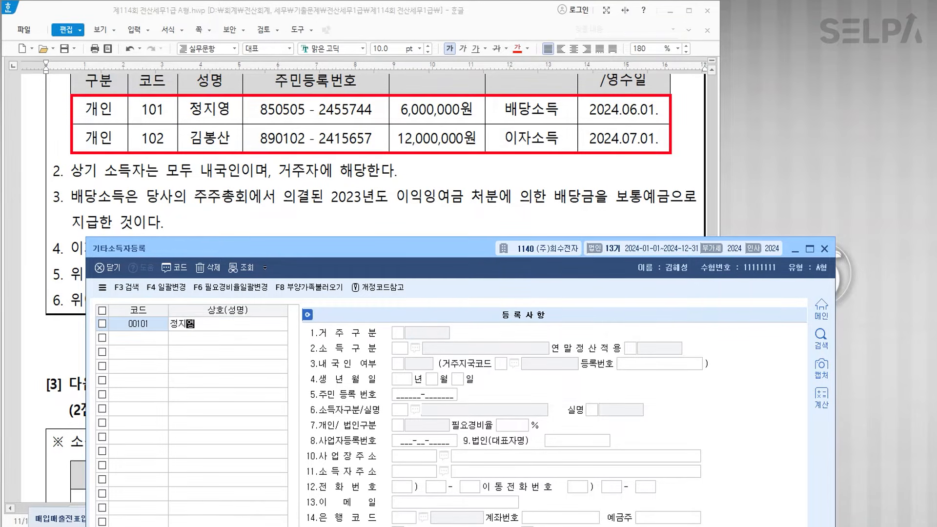
{"action": "key", "text": "Return"}
{"action": "type", "text": "1"}
{"action": "key", "text": "Return"}
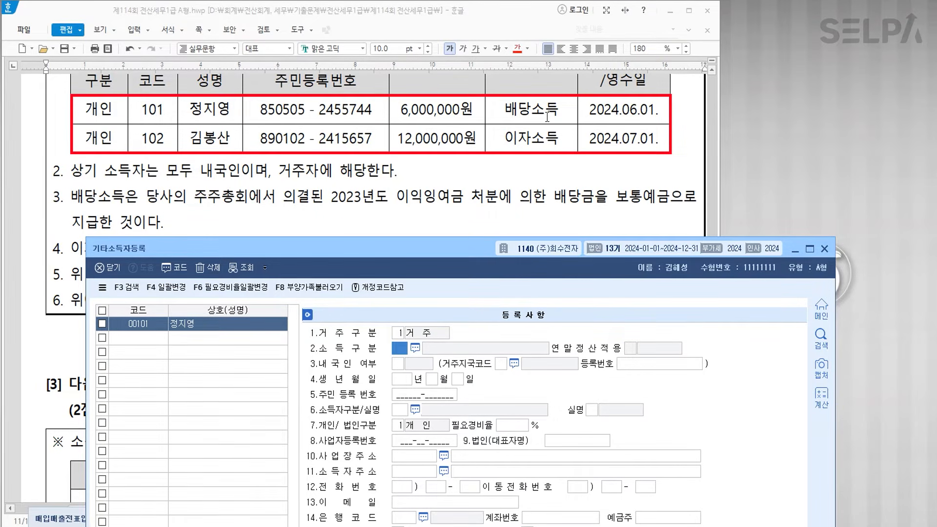
- Give 00101 dividend code 251, Korean nationality, the resident number, ID type 111 and real-name status, then save
{"action": "key", "text": "F2"}
{"action": "type", "text": "배당"}
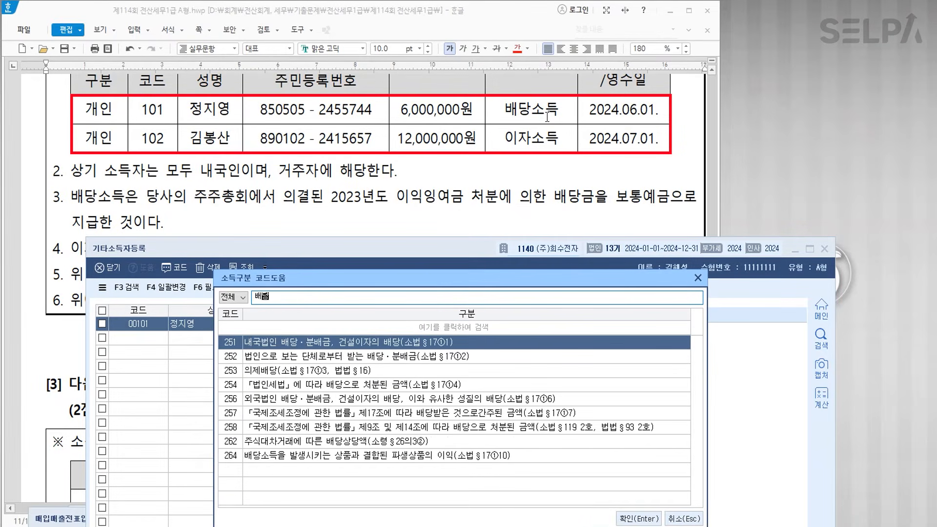
{"action": "key", "text": "ctrl"}
{"action": "key", "text": "Return"}
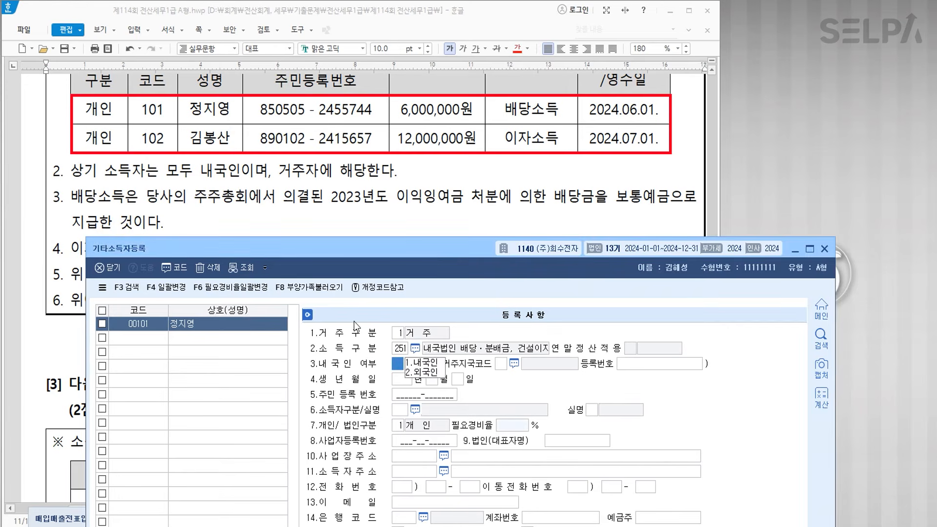
{"action": "type", "text": "1"}
{"action": "key", "text": "Return"}
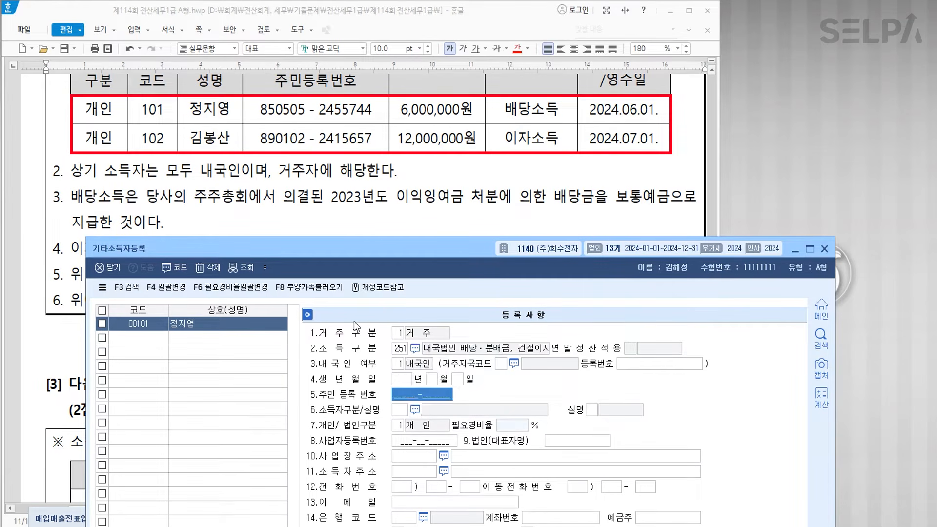
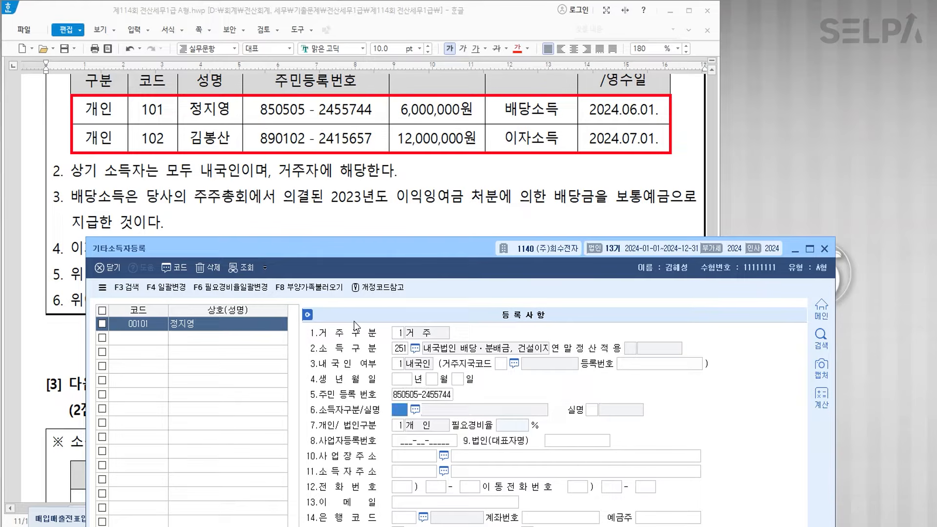
{"action": "key", "text": "F2"}
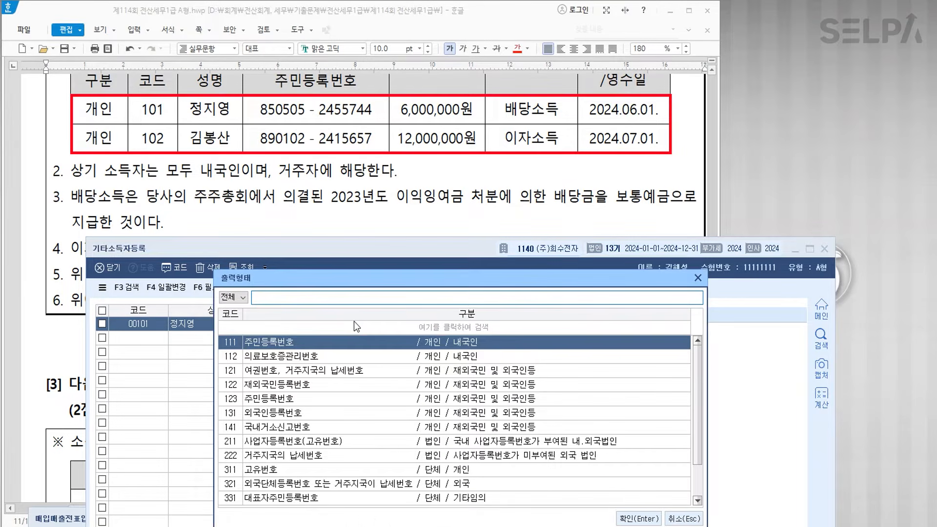
{"action": "key", "text": "Return"}
{"action": "key", "text": "Return"}
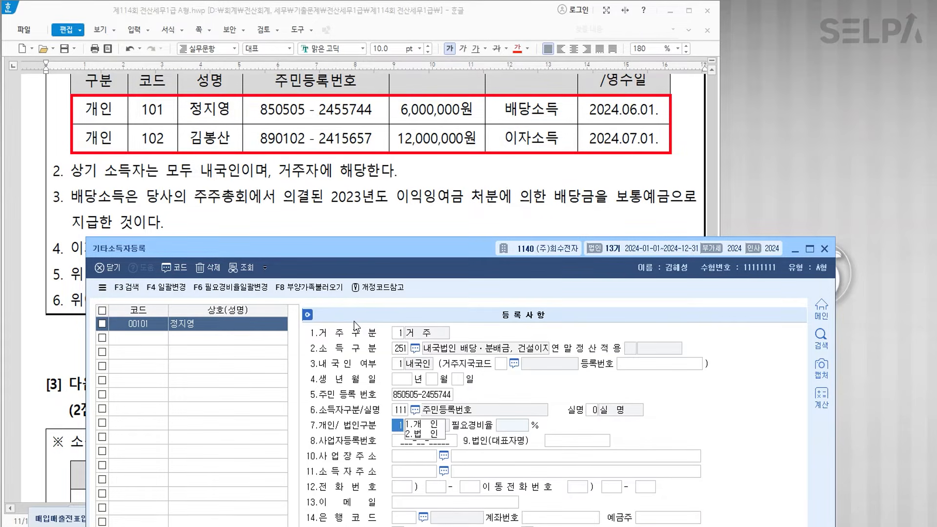
{"action": "key", "text": "Return"}
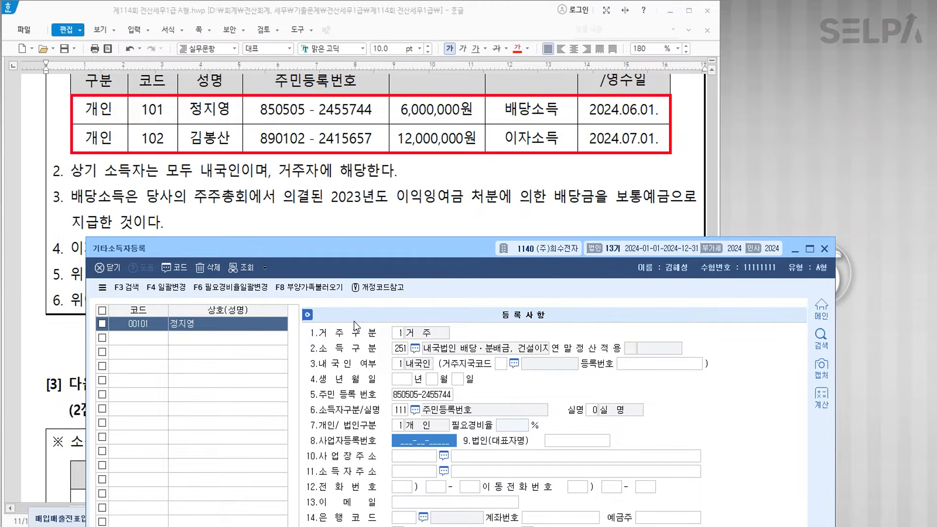
{"action": "key", "text": "Escape"}
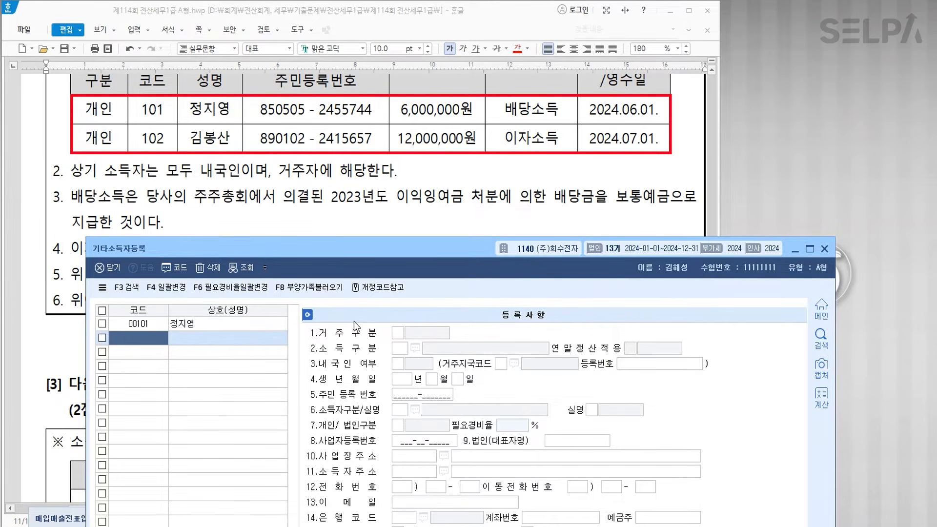
- Add recipient code 102 with the recipient's name, marked as a resident
{"action": "type", "text": "102"}
{"action": "key", "text": "Return"}
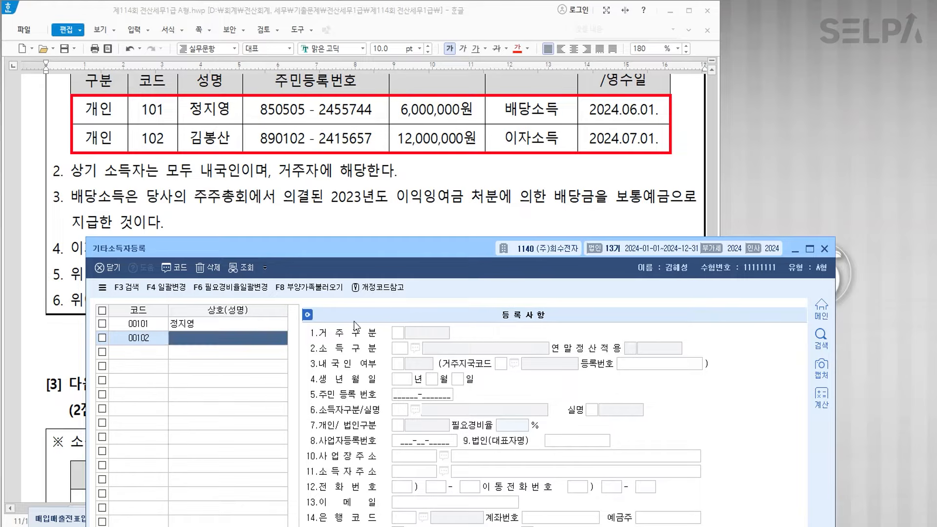
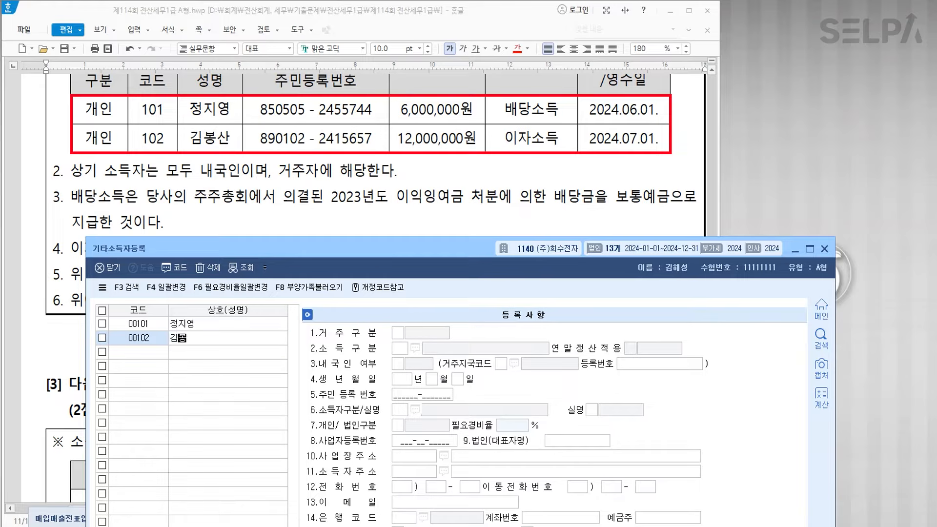
{"action": "key", "text": "Return"}
{"action": "type", "text": "1"}
{"action": "key", "text": "Return"}
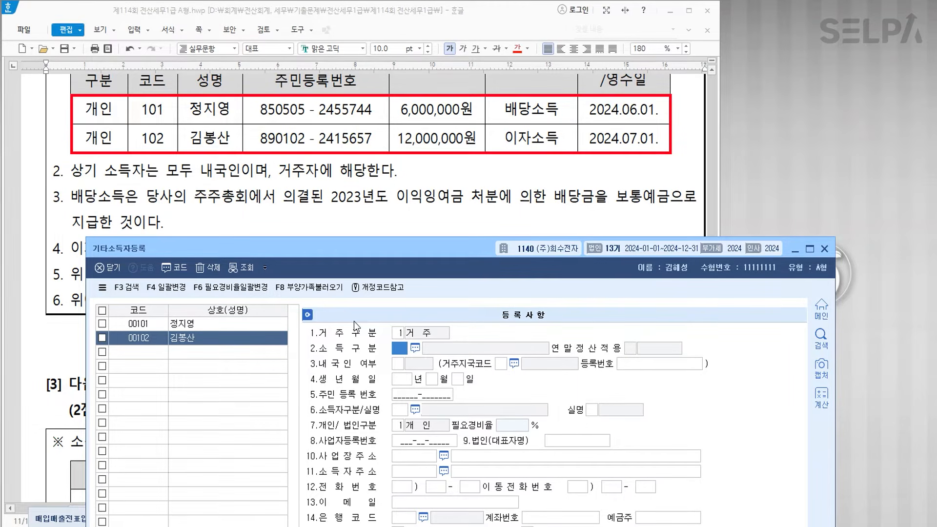
- Set income code 112 bond interest, enter the resident number, ID type 111 and real-name status, and save
{"action": "key", "text": "F2"}
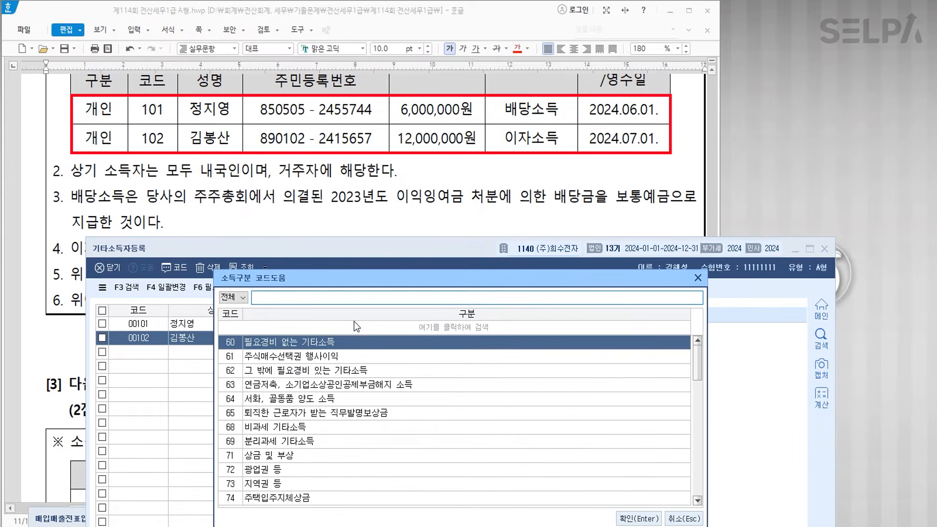
{"action": "type", "text": "이자"}
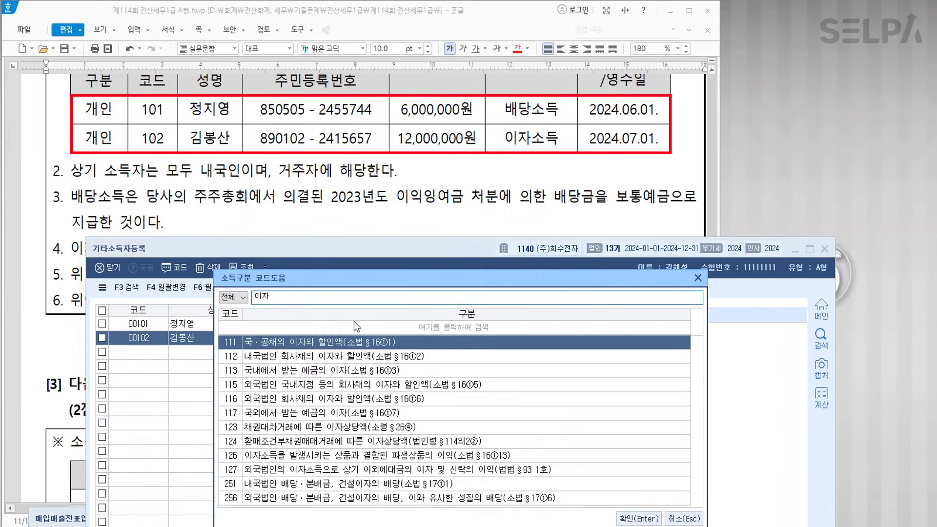
{"action": "key", "text": "Down"}
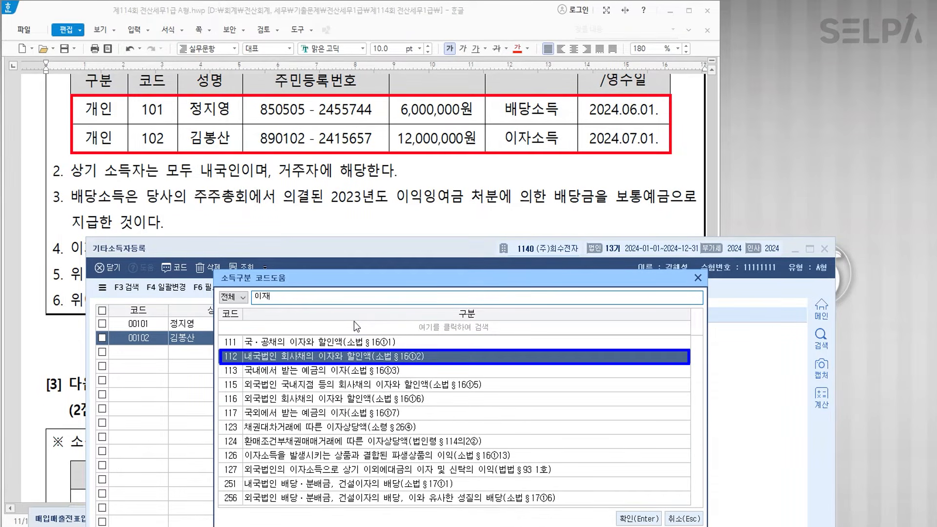
{"action": "key", "text": "BackSpace"}
{"action": "type", "text": "재"}
{"action": "key", "text": "Return"}
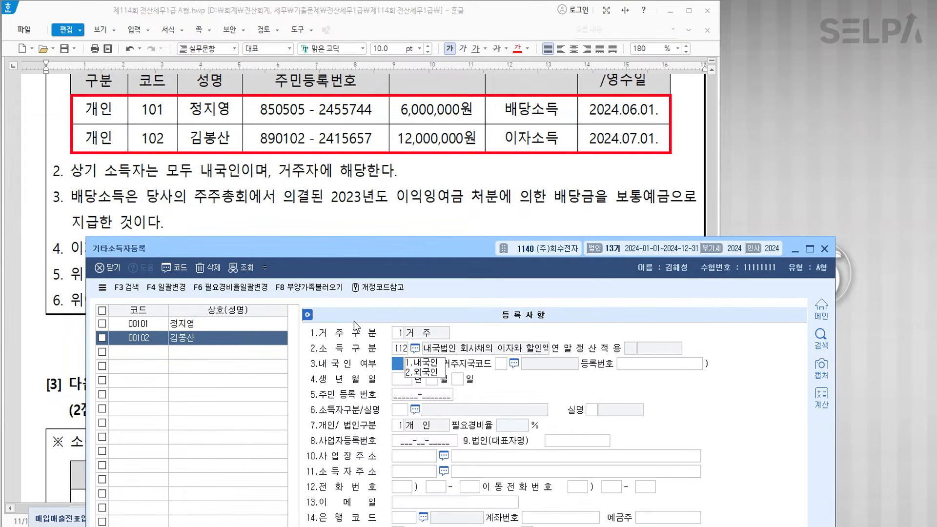
{"action": "scroll", "coordinate": [373, 199], "scroll_direction": "down", "scroll_amount": 2}
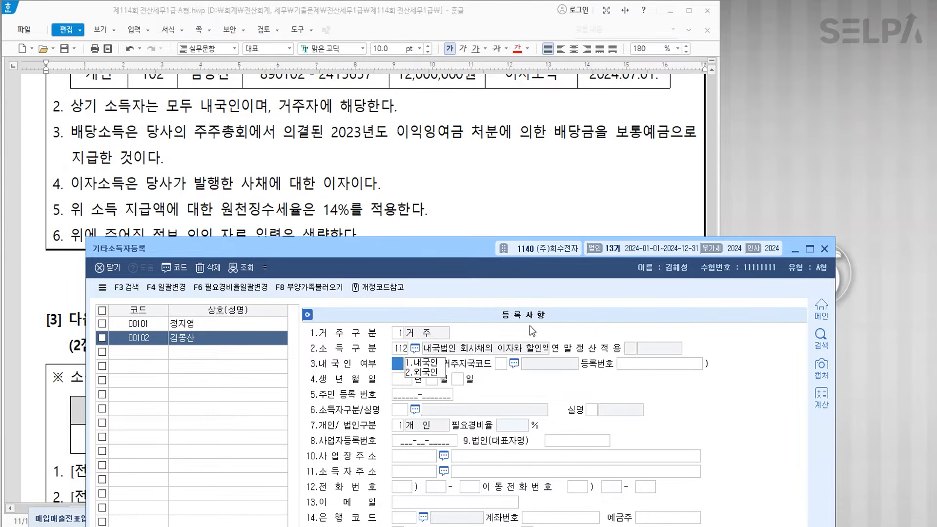
{"action": "scroll", "coordinate": [459, 169], "scroll_direction": "up", "scroll_amount": 2}
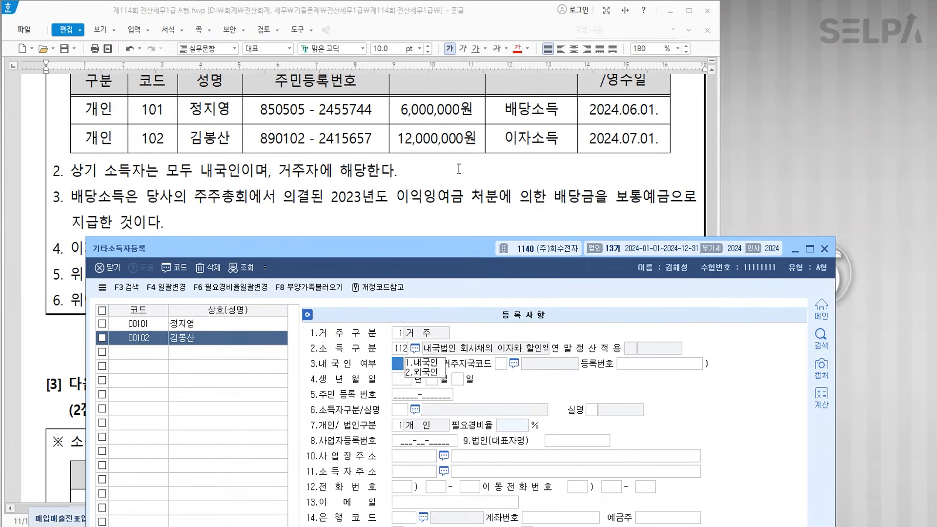
{"action": "type", "text": "1"}
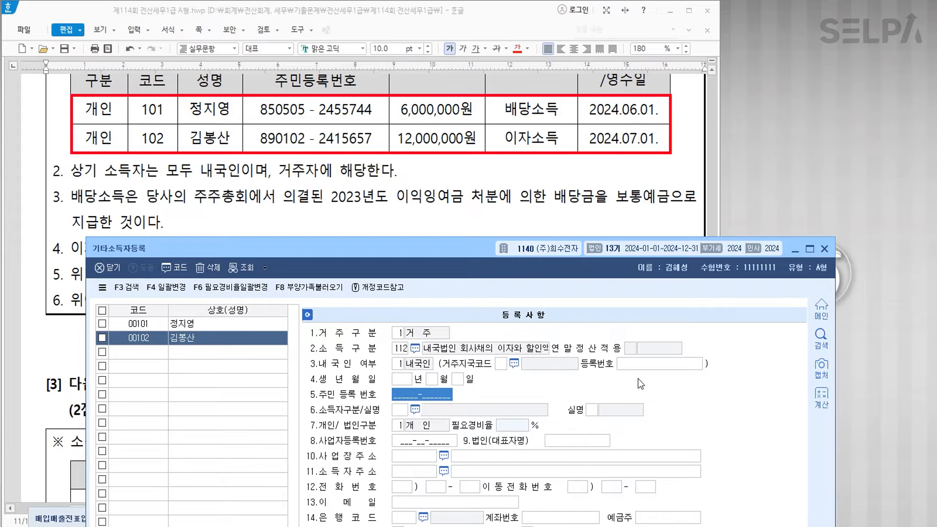
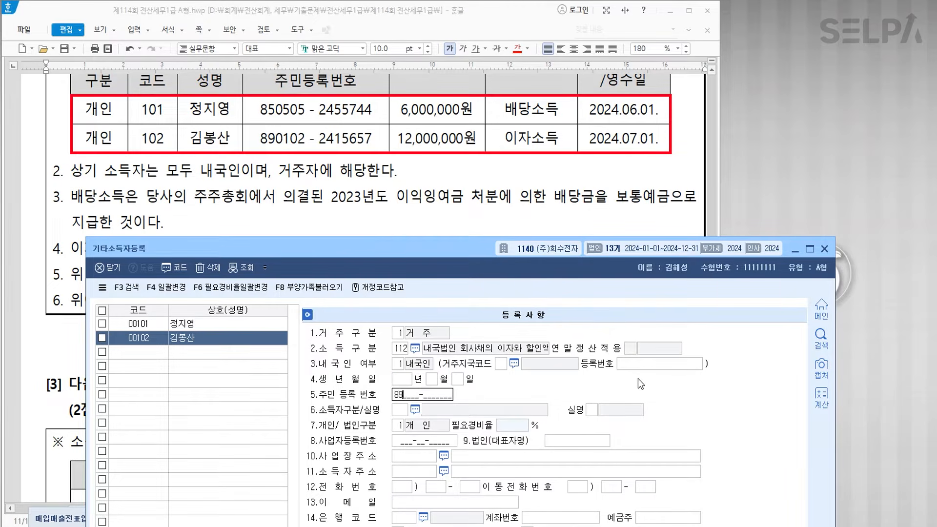
{"action": "type", "text": "1"}
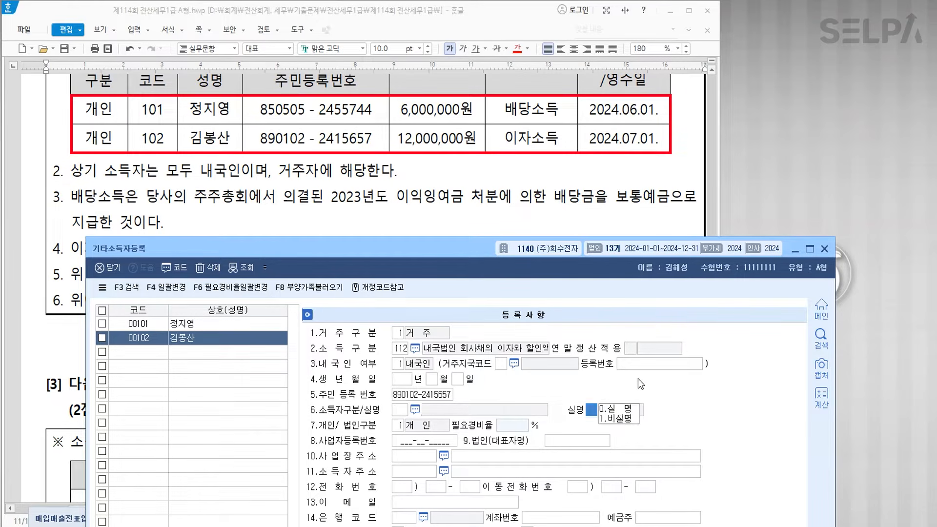
{"action": "type", "text": "110"}
{"action": "key", "text": "Return"}
{"action": "key", "text": "Return"}
{"action": "key", "text": "Return"}
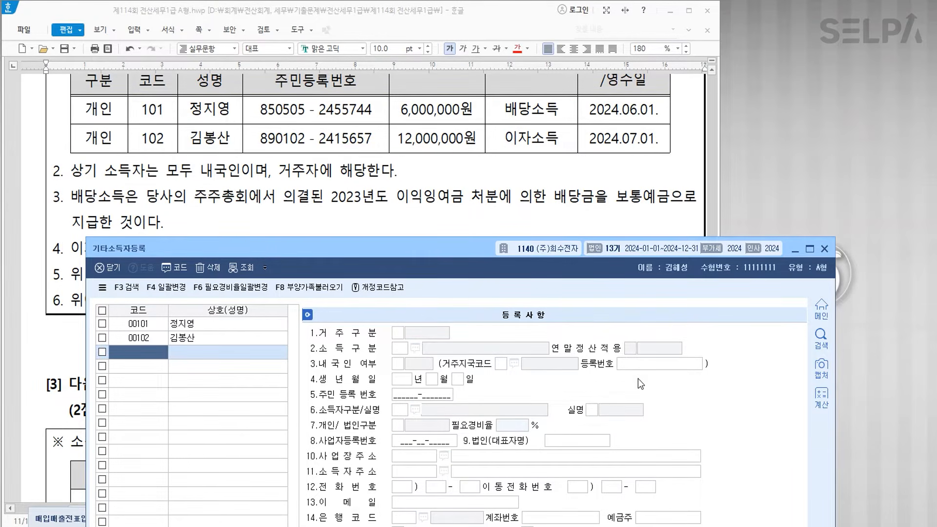
- Open 이자배당소득자료입력 and start a 06/01 payment for recipient 00101
{"action": "type", "text": "ㅇㅈㅂ"}
{"action": "key", "text": "Return"}
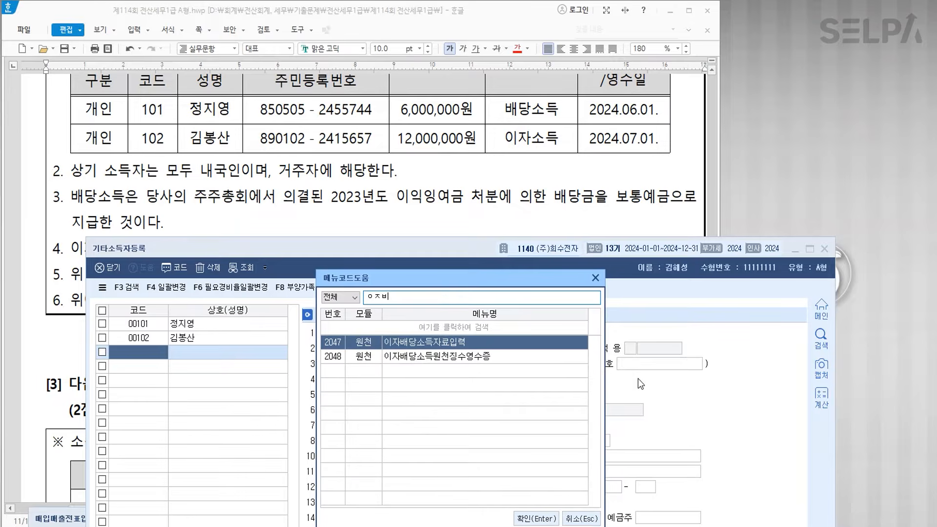
{"action": "key", "text": "Return"}
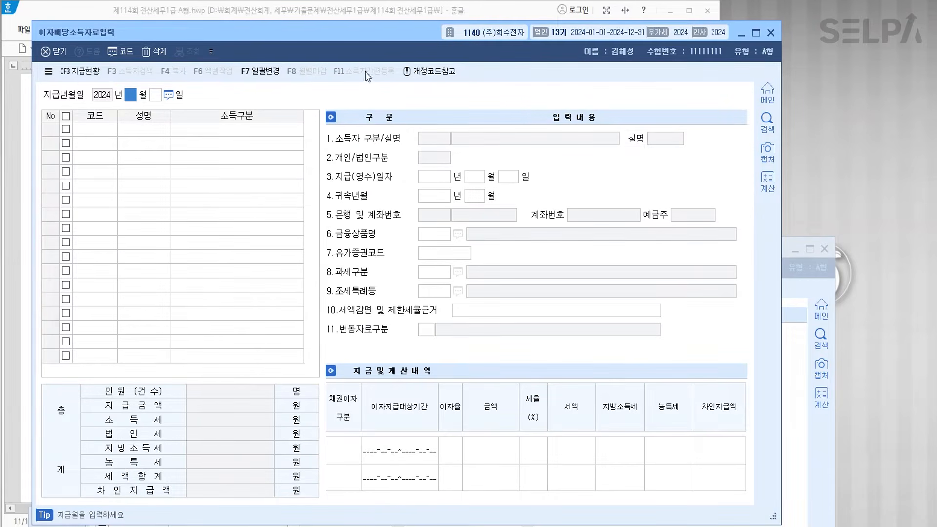
{"action": "left_click_drag", "start_coordinate": [382, 36], "coordinate": [417, 258]}
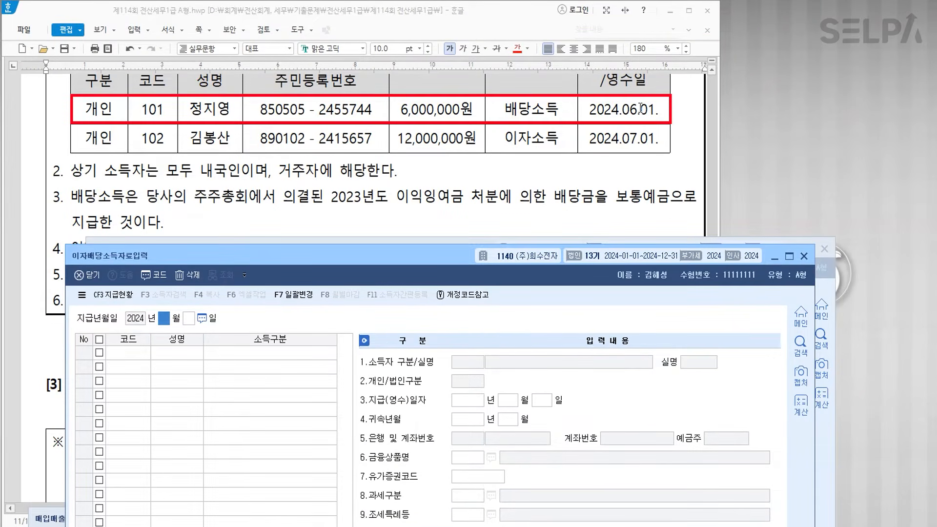
{"action": "type", "text": "0601"}
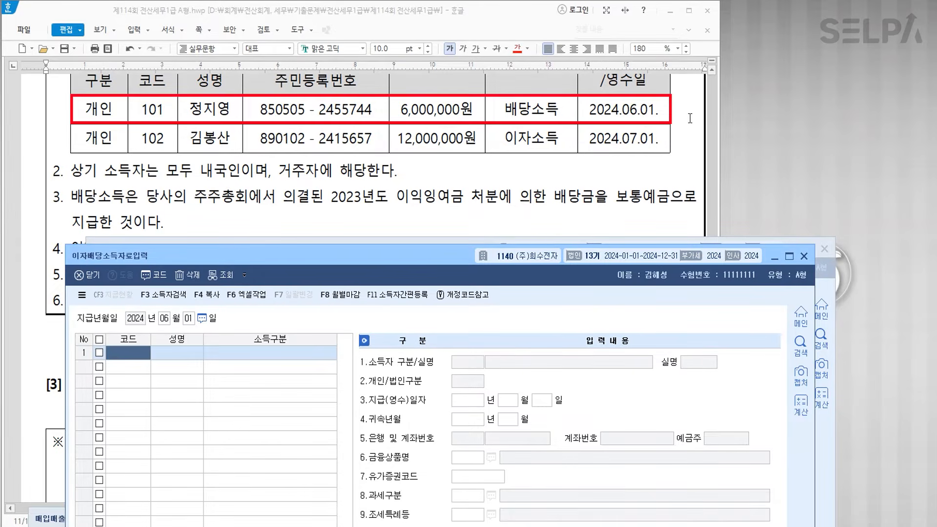
{"action": "type", "text": "101"}
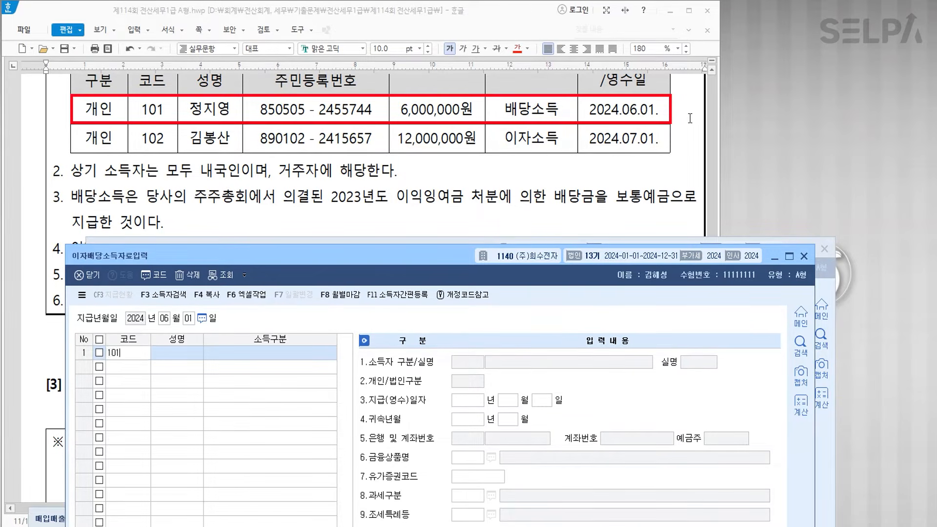
{"action": "key", "text": "Return"}
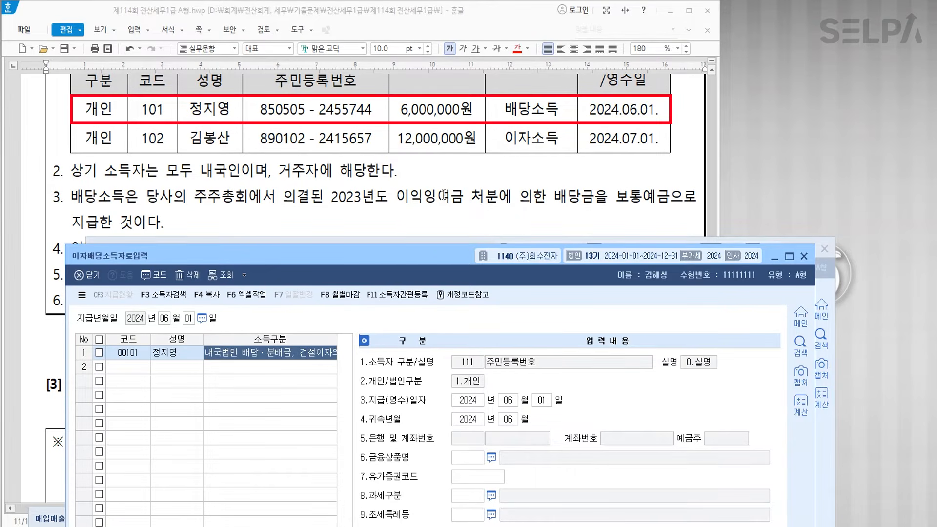
- Enter the 6,000,000 payment at 14%, giving 840,000 tax and 84,000 local tax
{"action": "left_click_drag", "start_coordinate": [419, 257], "coordinate": [409, 24]}
{"action": "left_click", "coordinate": [524, 438]}
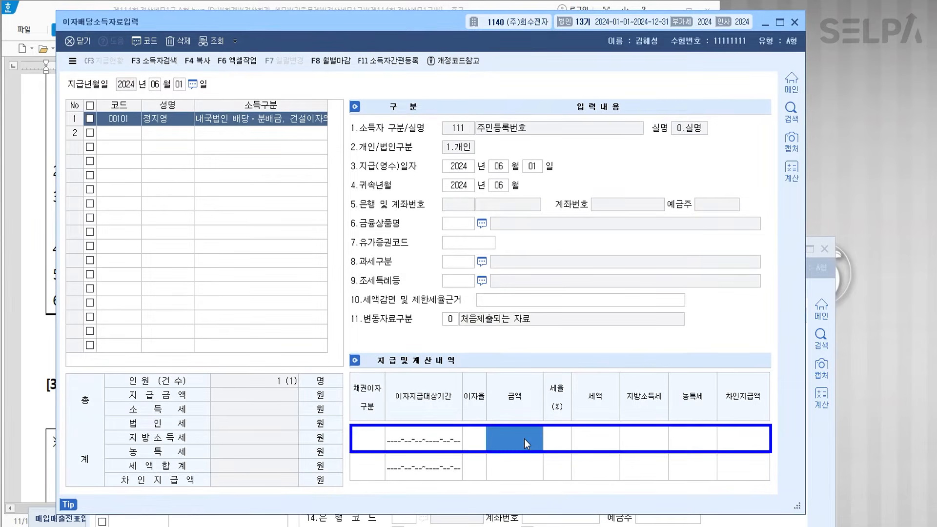
{"action": "type", "text": "6000000"}
{"action": "key", "text": "Return"}
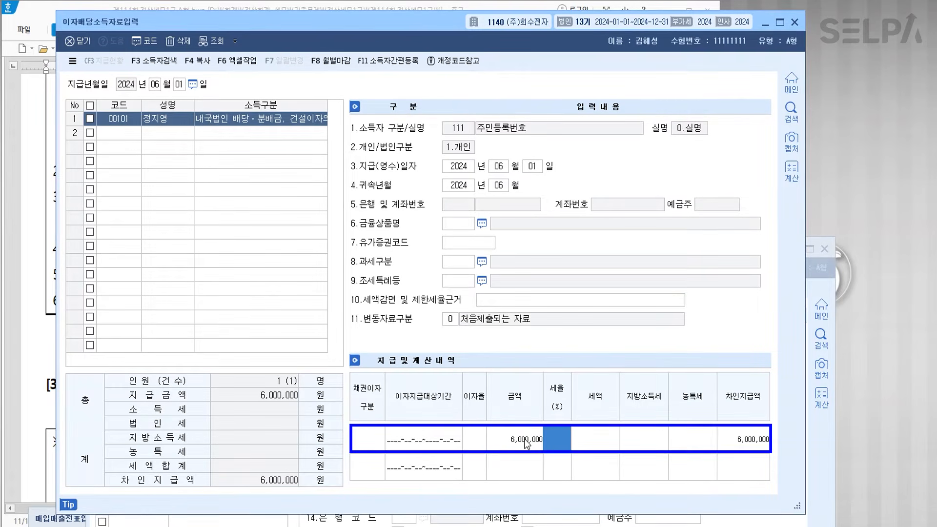
{"action": "type", "text": "14"}
{"action": "key", "text": "Return"}
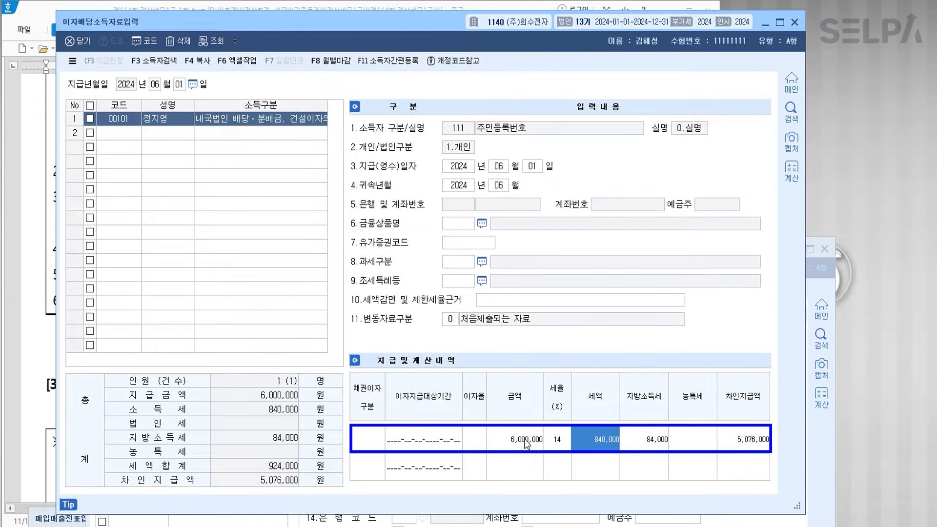
{"action": "key", "text": "Return"}
{"action": "key", "text": "Return"}
{"action": "key", "text": "Return"}
{"action": "key", "text": "Return"}
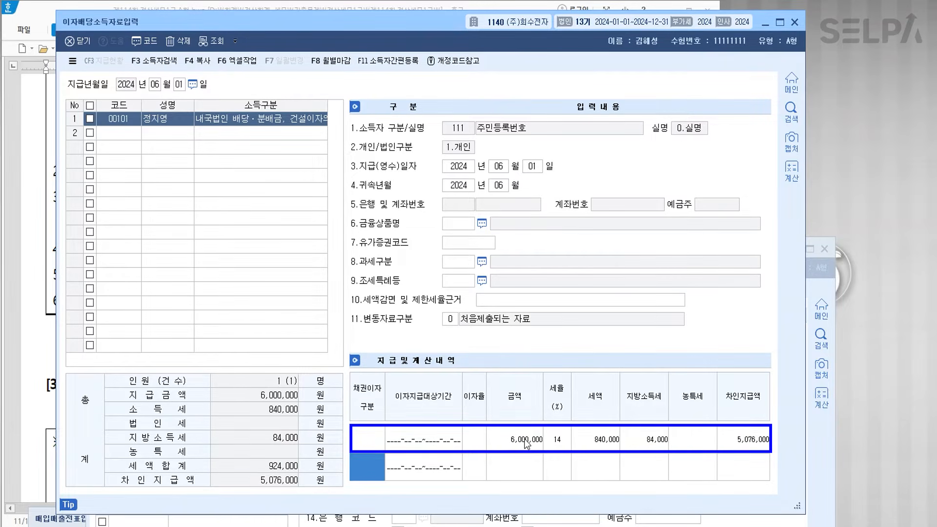
{"action": "left_click", "coordinate": [132, 138]}
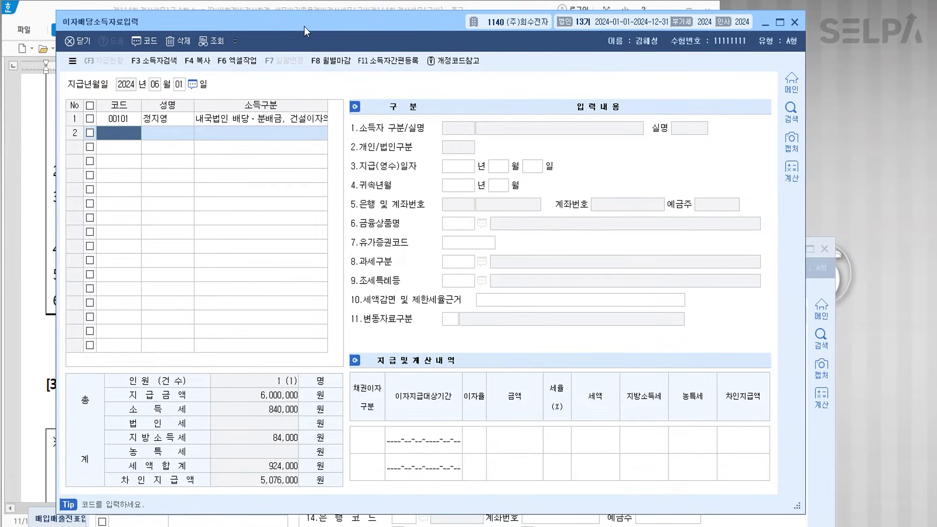
{"action": "left_click_drag", "start_coordinate": [303, 24], "coordinate": [315, 225]}
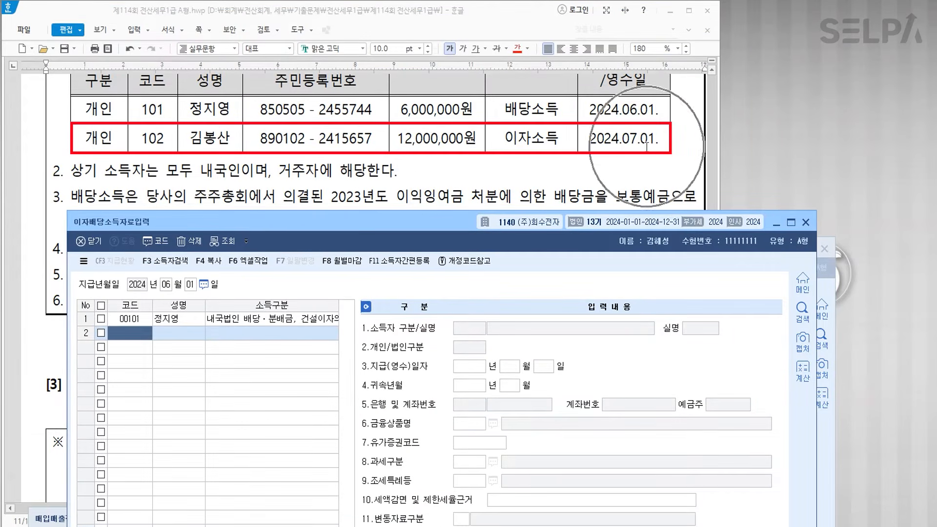
- Start a 07/01 payment row for recipient 00102
{"action": "left_click", "coordinate": [165, 284]}
{"action": "type", "text": "07"}
{"action": "key", "text": "Return"}
{"action": "type", "text": "102"}
{"action": "key", "text": "Return"}
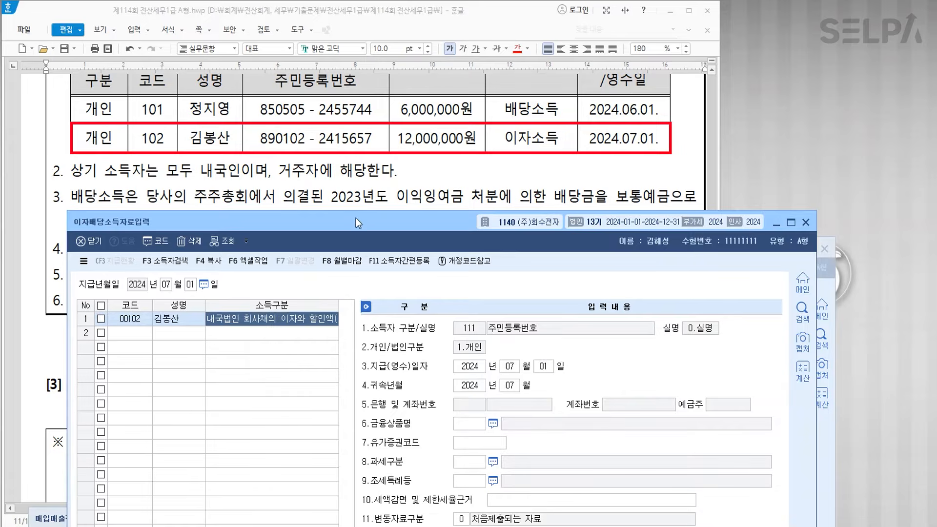
- Enter the 12,000,000 interest payment at 14%, computing 1,680,000 tax and 10,152,000 net
{"action": "left_click_drag", "start_coordinate": [377, 229], "coordinate": [368, 64]}
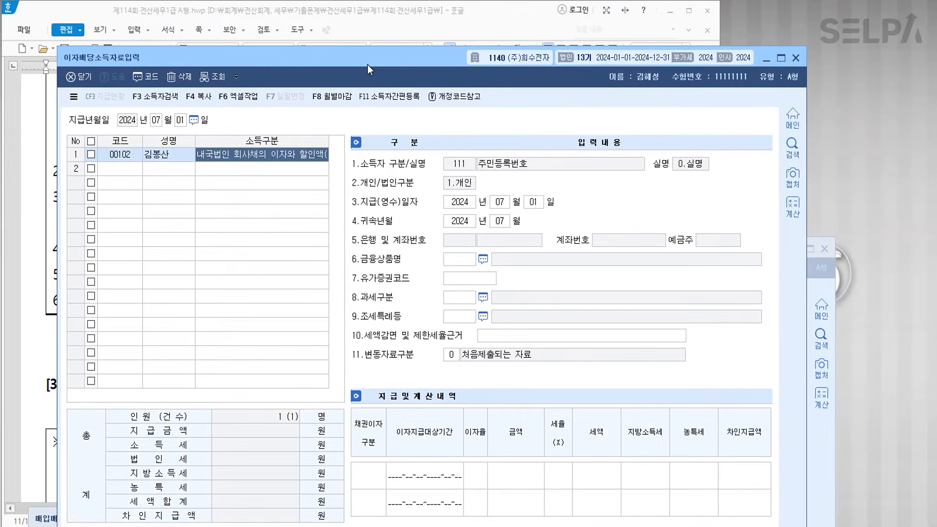
{"action": "left_click", "coordinate": [505, 476]}
{"action": "type", "text": "12000000"}
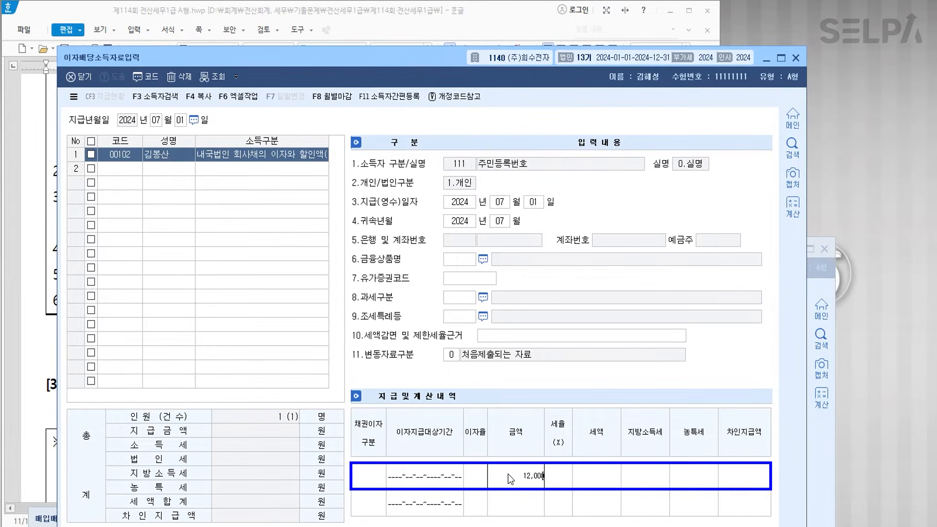
{"action": "key", "text": "Return"}
{"action": "type", "text": "14"}
{"action": "key", "text": "Return"}
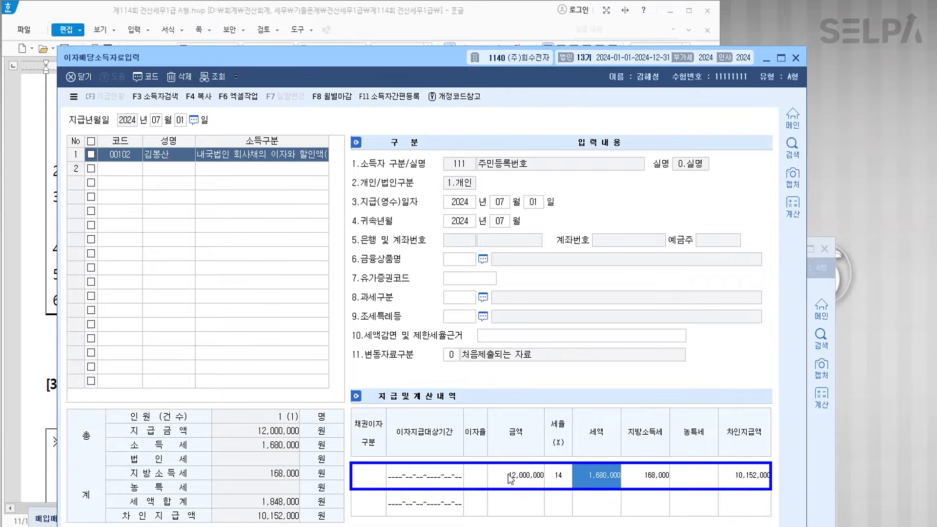
{"action": "key", "text": "Return"}
{"action": "key", "text": "Return"}
{"action": "key", "text": "Return"}
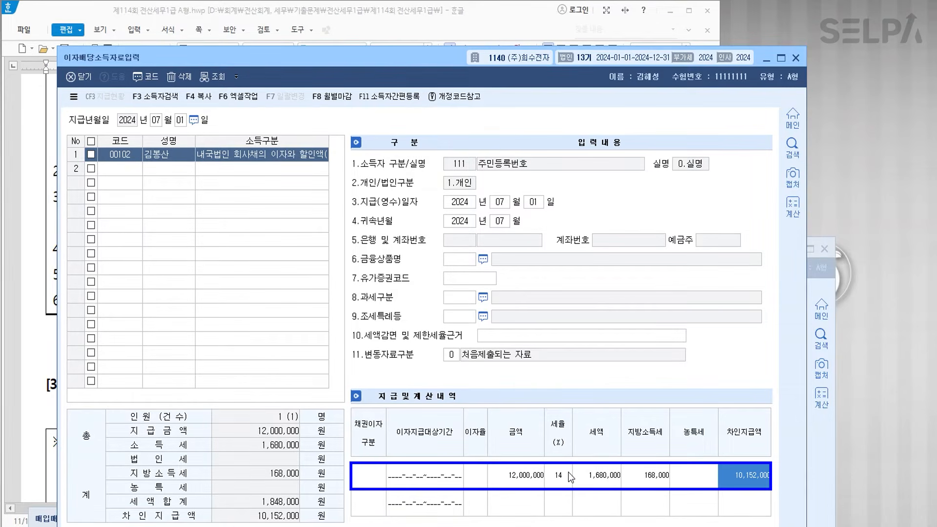
{"action": "left_click", "coordinate": [133, 169]}
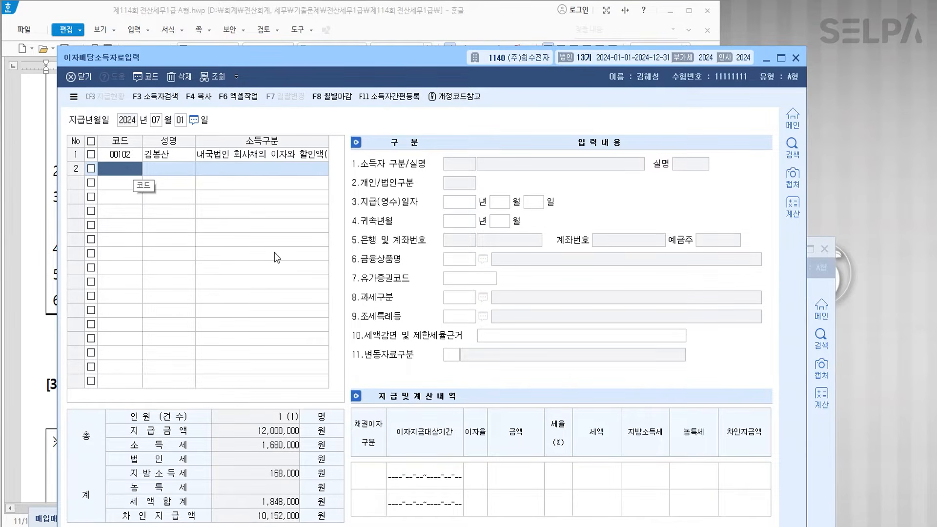
- Open 원천징수이행상황신고서 for June (period 06) and save the June report
{"action": "type", "text": "ㅇㅊㅈ"}
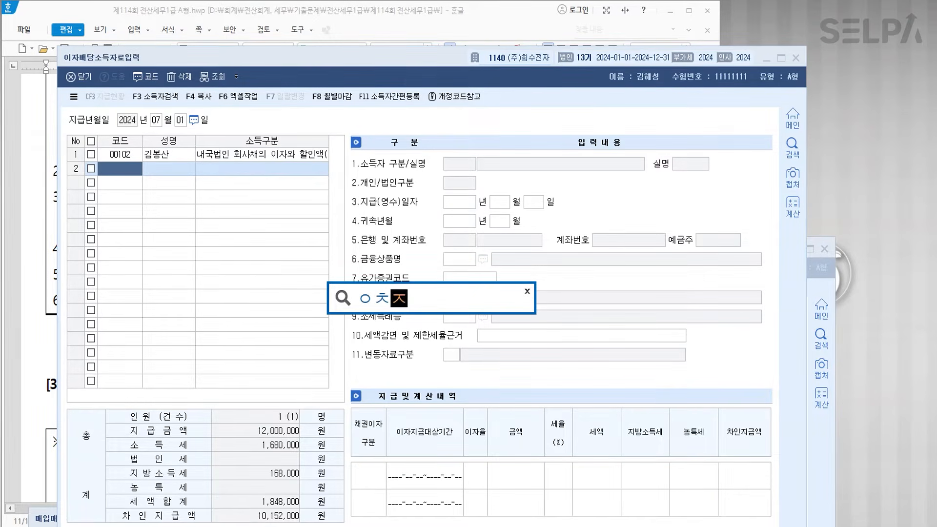
{"action": "key", "text": "Return"}
{"action": "key", "text": "Return"}
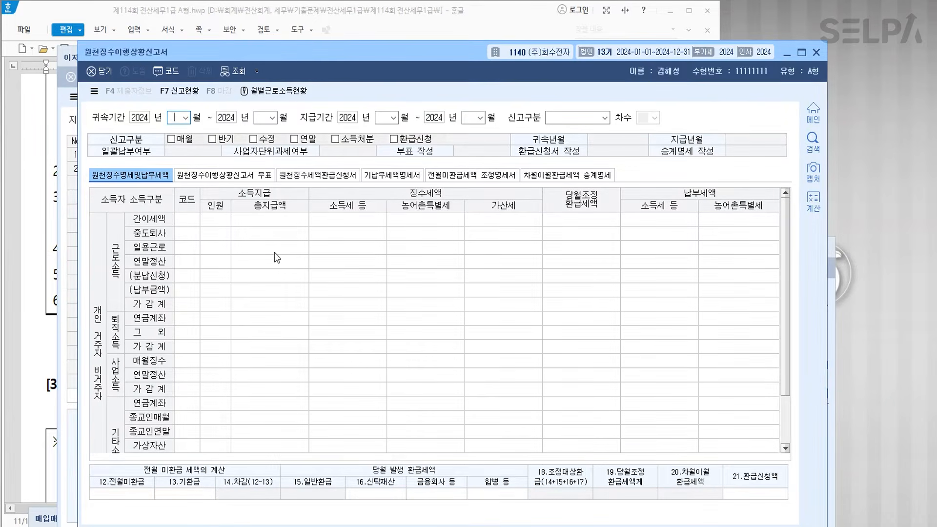
{"action": "type", "text": "6"}
{"action": "key", "text": "Return"}
{"action": "key", "text": "Return"}
{"action": "type", "text": "6"}
{"action": "key", "text": "Return"}
{"action": "key", "text": "Return"}
{"action": "type", "text": "6"}
{"action": "key", "text": "Return"}
{"action": "key", "text": "Return"}
{"action": "type", "text": "6"}
{"action": "key", "text": "Return"}
{"action": "key", "text": "Return"}
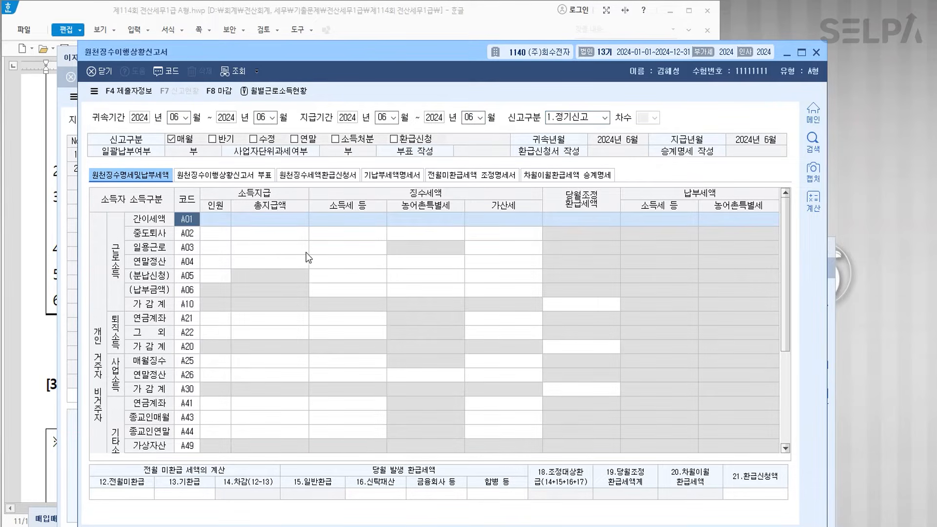
{"action": "scroll", "coordinate": [385, 268], "scroll_direction": "down", "scroll_amount": 3}
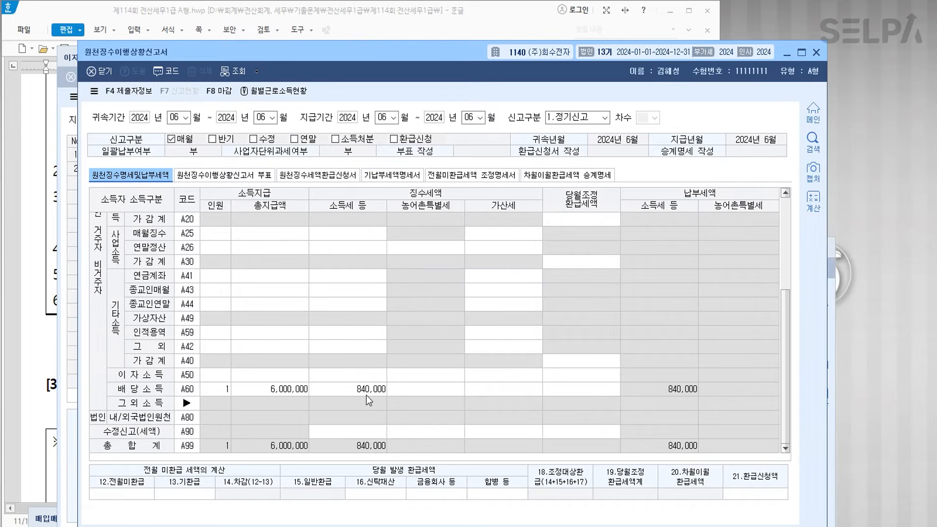
{"action": "key", "text": "Escape"}
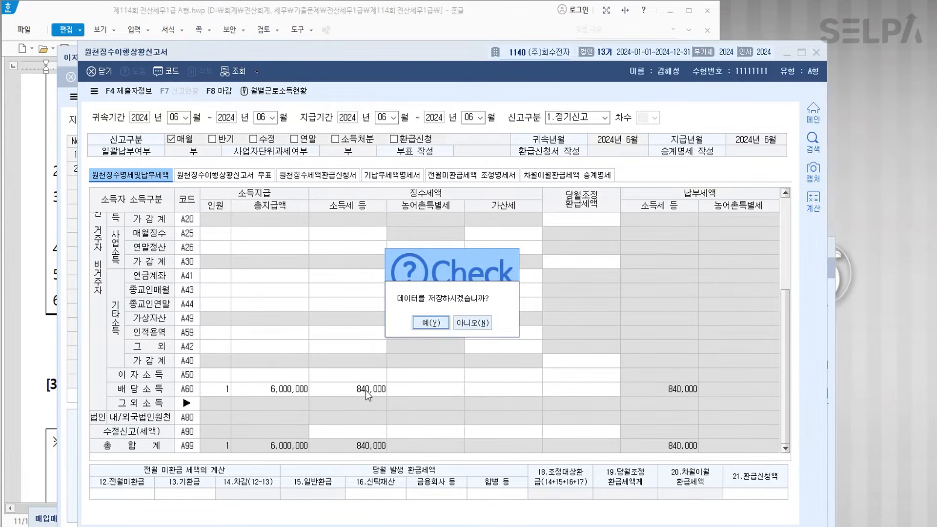
{"action": "left_click", "coordinate": [420, 323]}
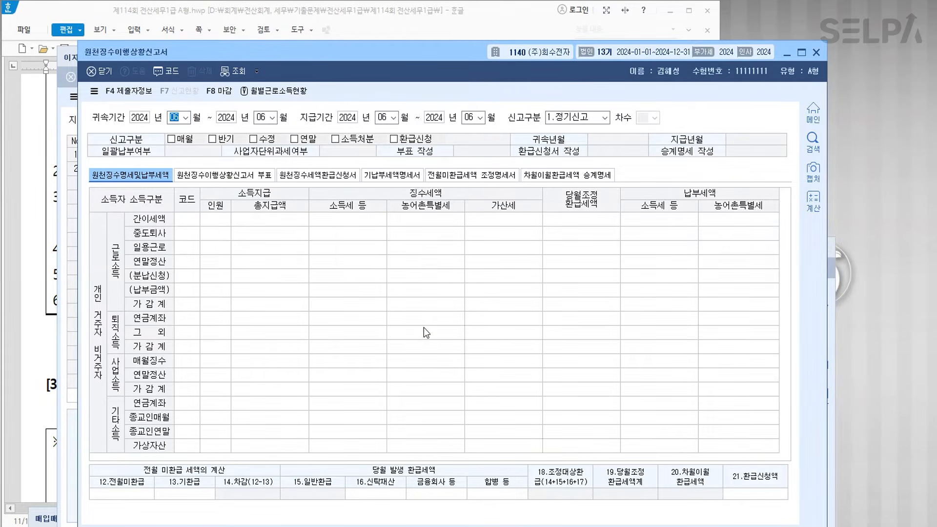
- Load the July (07) report period and save the July report
{"action": "type", "text": "7"}
{"action": "key", "text": "Return"}
{"action": "key", "text": "Return"}
{"action": "type", "text": "7"}
{"action": "key", "text": "Return"}
{"action": "key", "text": "Return"}
{"action": "type", "text": "7"}
{"action": "key", "text": "Return"}
{"action": "type", "text": "7"}
{"action": "key", "text": "Return"}
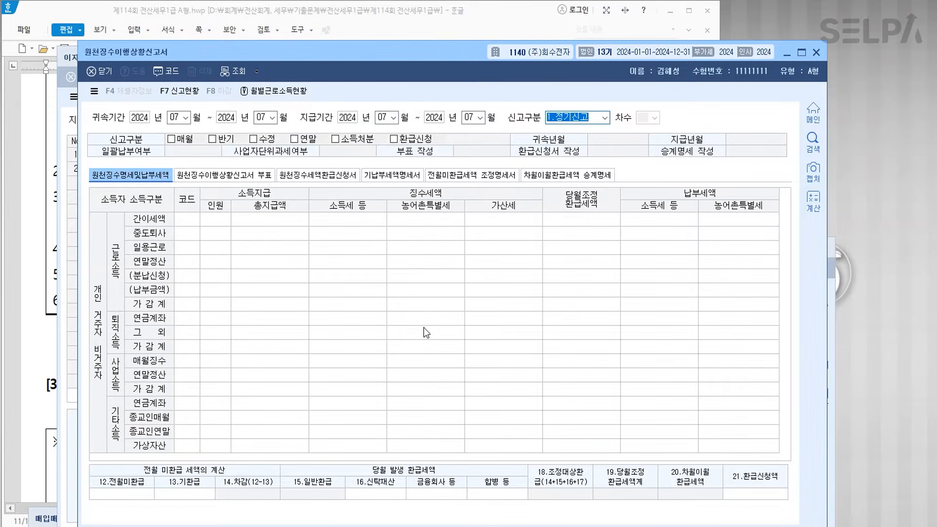
{"action": "key", "text": "Return"}
{"action": "scroll", "coordinate": [432, 313], "scroll_direction": "down", "scroll_amount": 3}
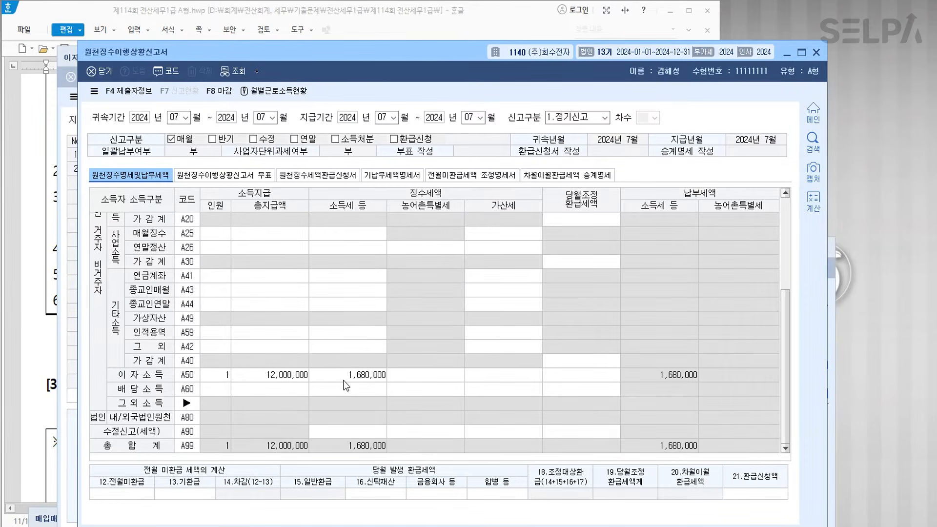
{"action": "key", "text": "Escape"}
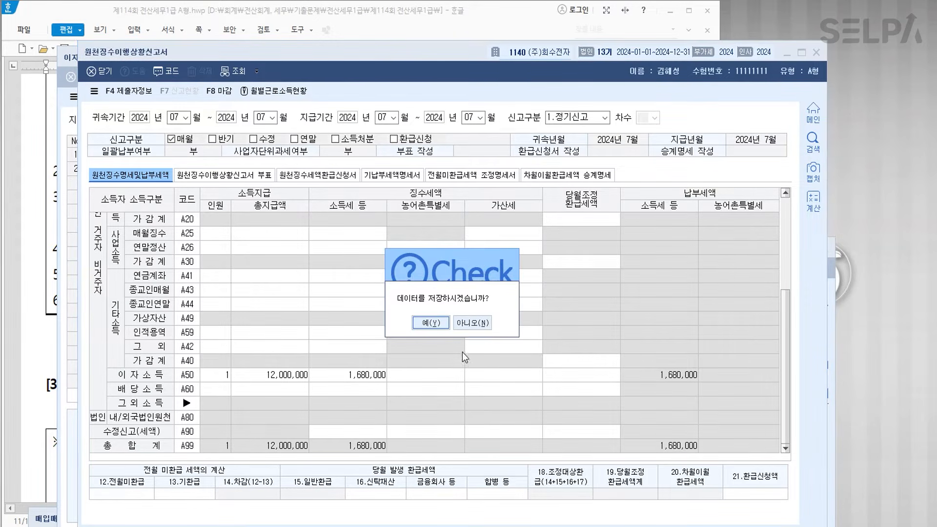
{"action": "left_click", "coordinate": [438, 325]}
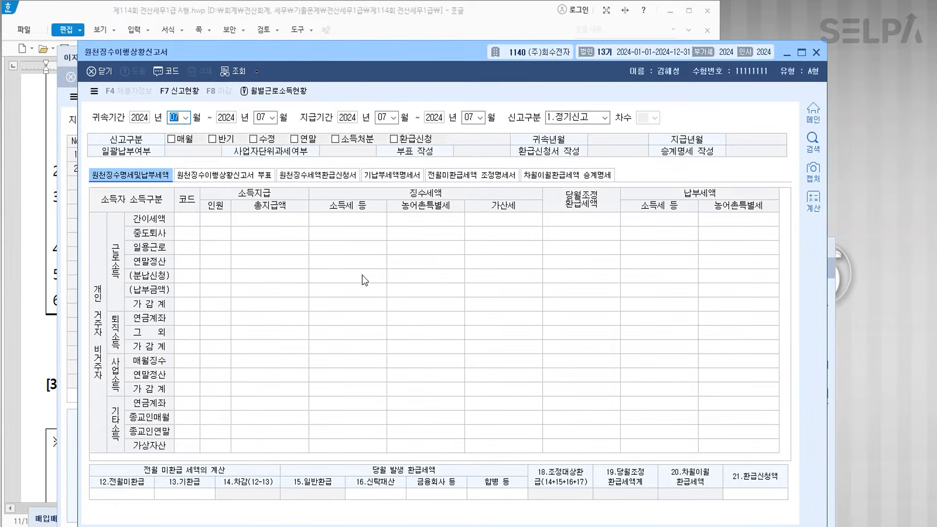
- Close the withholding report, interest/dividend entry and earner registration windows
{"action": "key", "text": "Escape"}
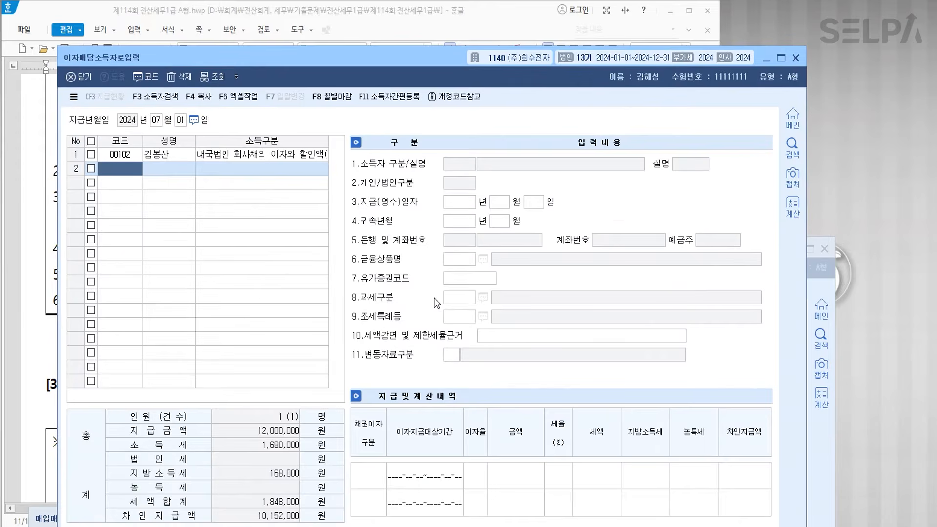
{"action": "key", "text": "Escape"}
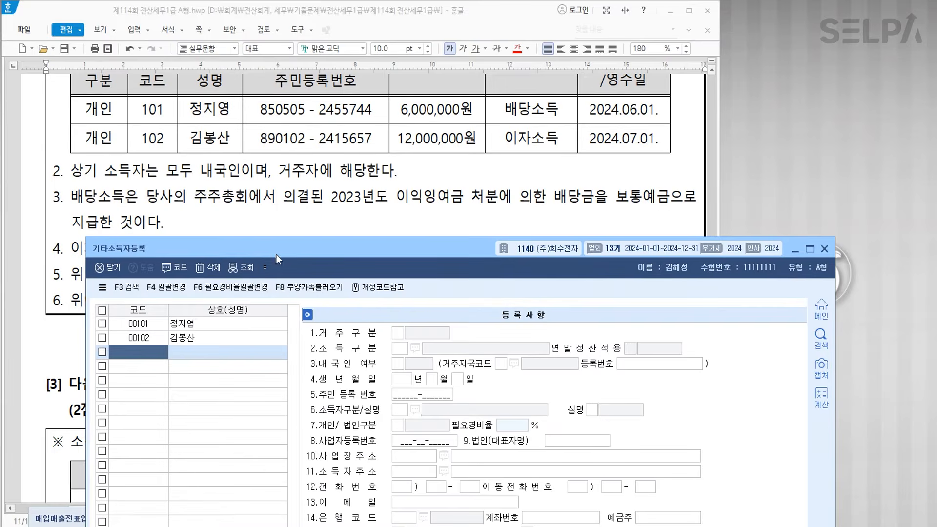
{"action": "key", "text": "Escape"}
{"action": "scroll", "coordinate": [336, 300], "scroll_direction": "down", "scroll_amount": 5}
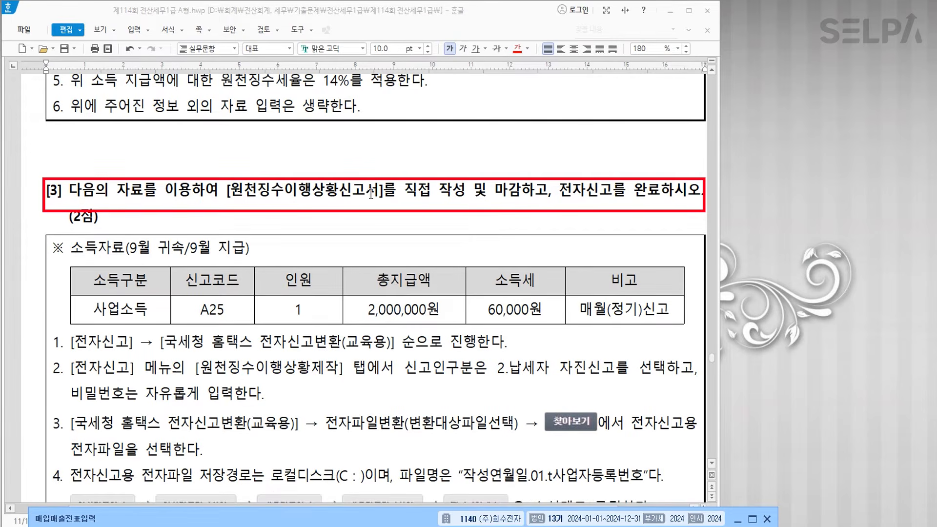
- Colour task [3]'s report-writing instruction and the word 전자신고 red in Hangul
{"action": "key", "text": "ctrl"}
{"action": "left_click_drag", "start_coordinate": [224, 194], "coordinate": [609, 196]}
{"action": "left_click", "coordinate": [517, 49]}
{"action": "left_click", "coordinate": [517, 49]}
{"action": "scroll", "coordinate": [295, 274], "scroll_direction": "down", "scroll_amount": 2}
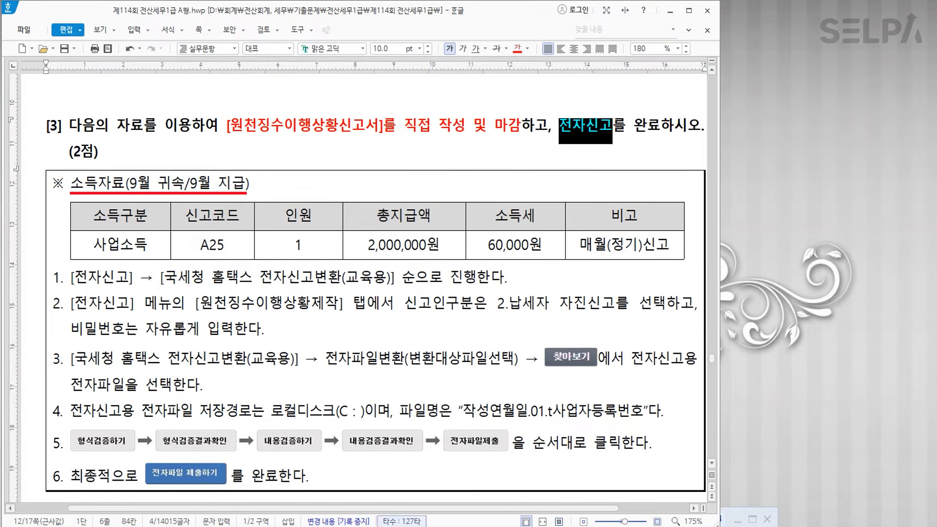
{"action": "scroll", "coordinate": [374, 360], "scroll_direction": "down", "scroll_amount": 2}
{"action": "scroll", "coordinate": [373, 360], "scroll_direction": "up", "scroll_amount": 1}
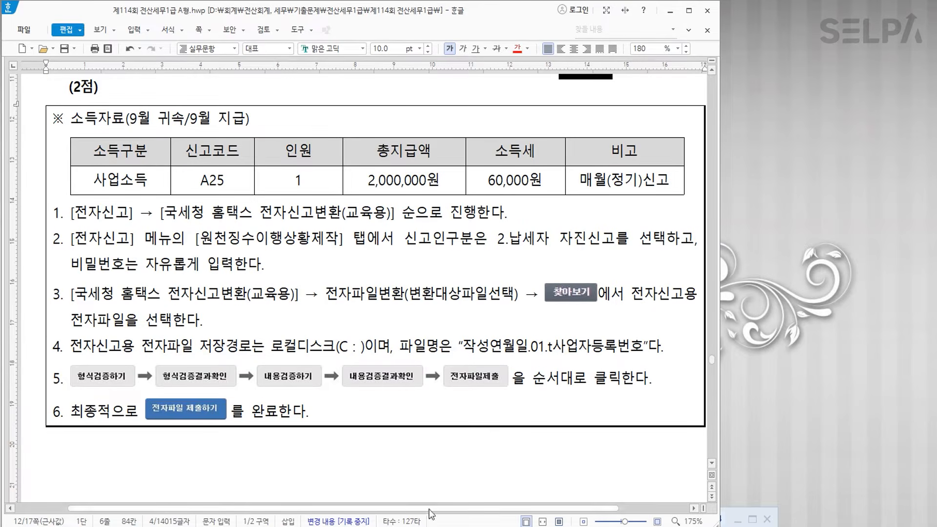
- Reopen 원천징수이행상황신고서 in KcLep via the ㅇㅊㅈ menu search
{"action": "key", "text": "alt+Tab"}
{"action": "key", "text": "ctrl+Return"}
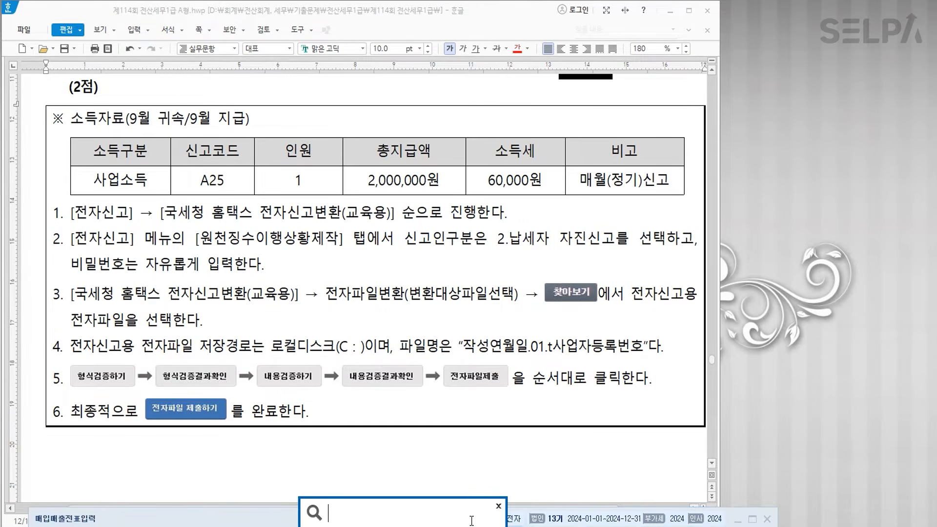
{"action": "type", "text": "ㅇㅊㅈ"}
{"action": "key", "text": "Return"}
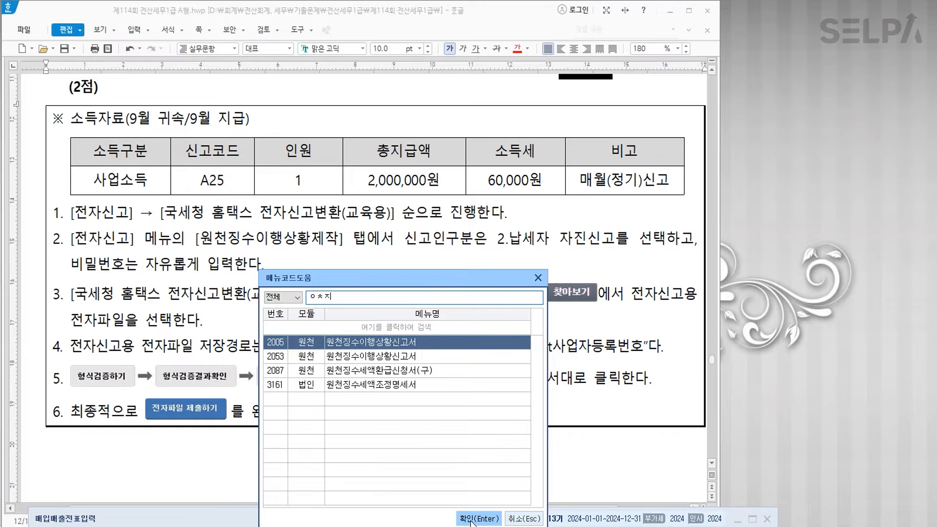
{"action": "left_click", "coordinate": [471, 521]}
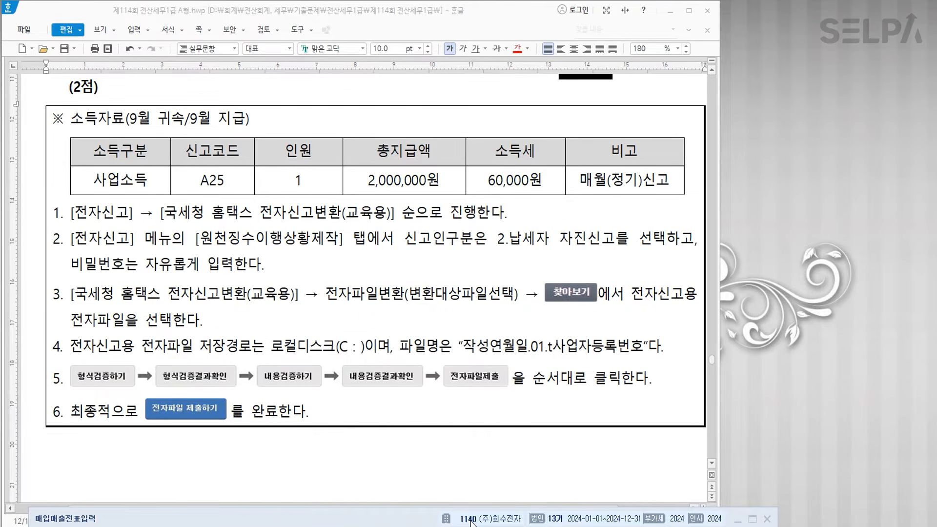
- Load the September (09) regular report and enter A25: 1 person, 2,000,000 paid, 60,000 tax
{"action": "type", "text": "09"}
{"action": "key", "text": "Return"}
{"action": "key", "text": "Return"}
{"action": "key", "text": "Return"}
{"action": "key", "text": "Return"}
{"action": "key", "text": "Return"}
{"action": "key", "text": "Return"}
{"action": "key", "text": "Return"}
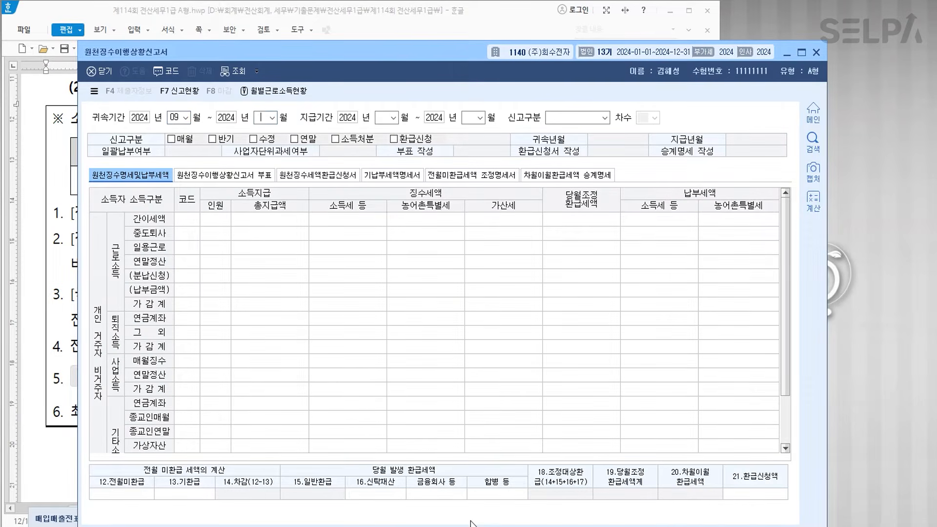
{"action": "key", "text": "Return"}
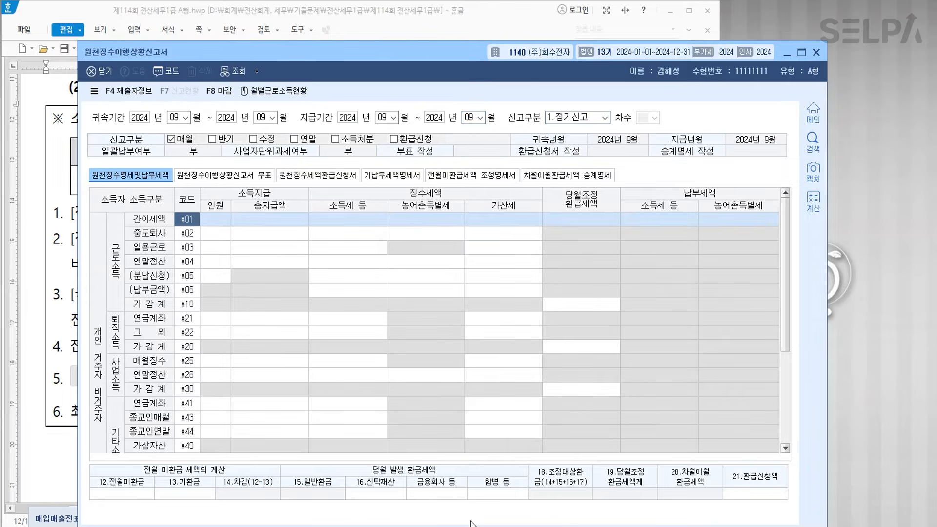
{"action": "left_click", "coordinate": [214, 362]}
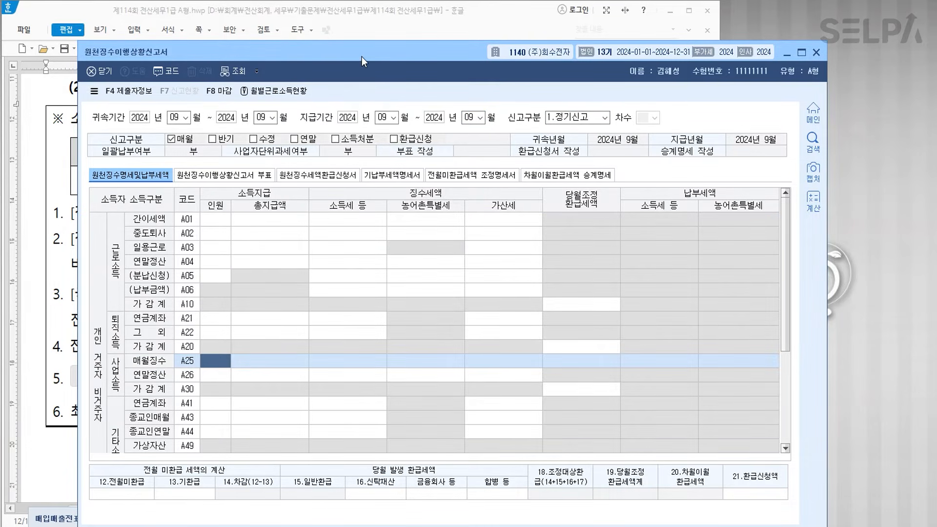
{"action": "left_click_drag", "start_coordinate": [362, 57], "coordinate": [347, 206]}
{"action": "type", "text": "1"}
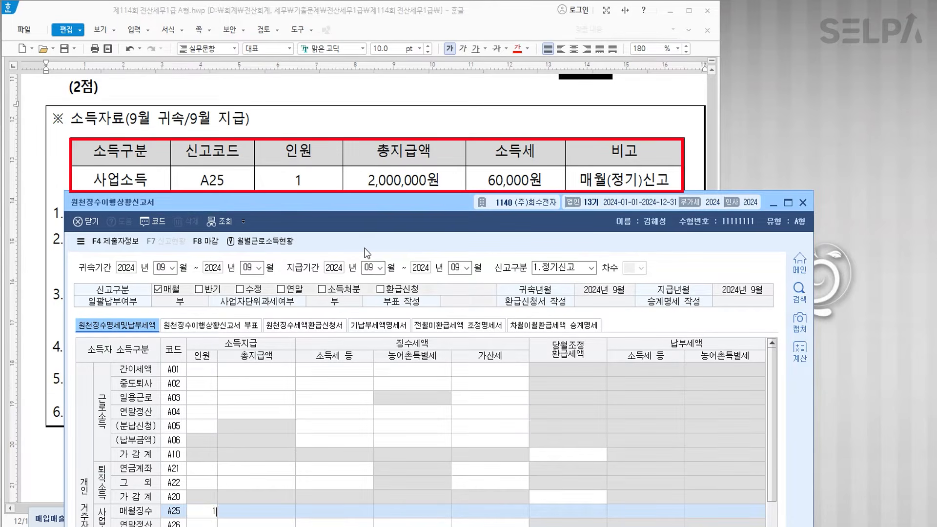
{"action": "key", "text": "Return"}
{"action": "type", "text": "2000000"}
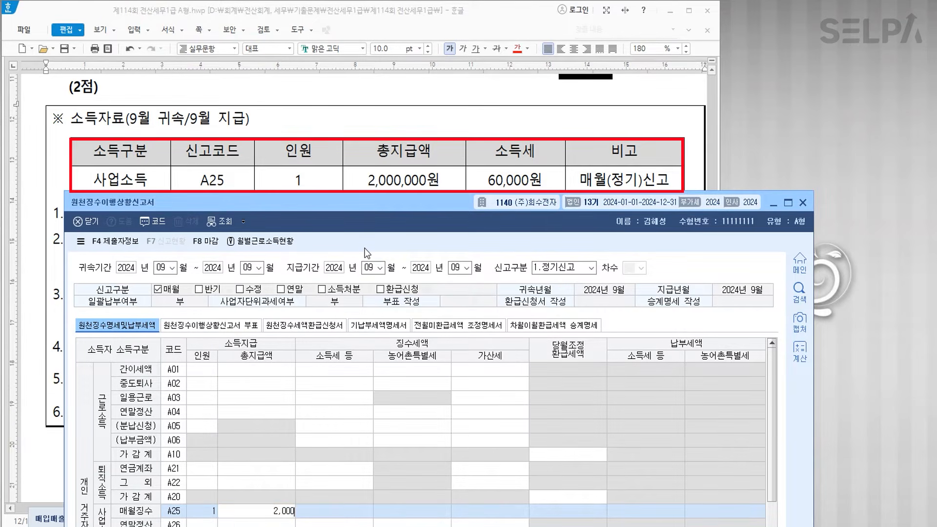
{"action": "key", "text": "Return"}
{"action": "type", "text": "600000"}
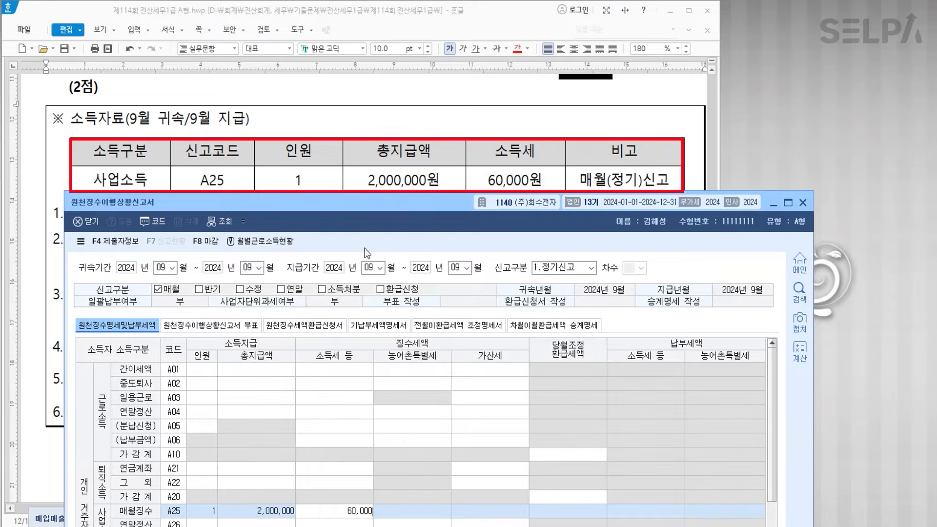
{"action": "key", "text": "Return"}
- Mark the September report as closed (마감) and shut its window
{"action": "left_click_drag", "start_coordinate": [375, 203], "coordinate": [372, 113]}
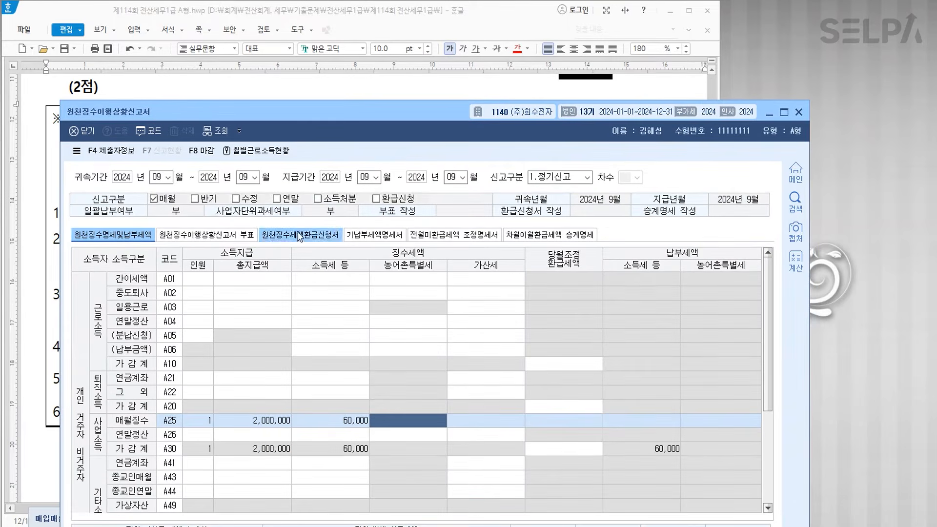
{"action": "left_click", "coordinate": [207, 155]}
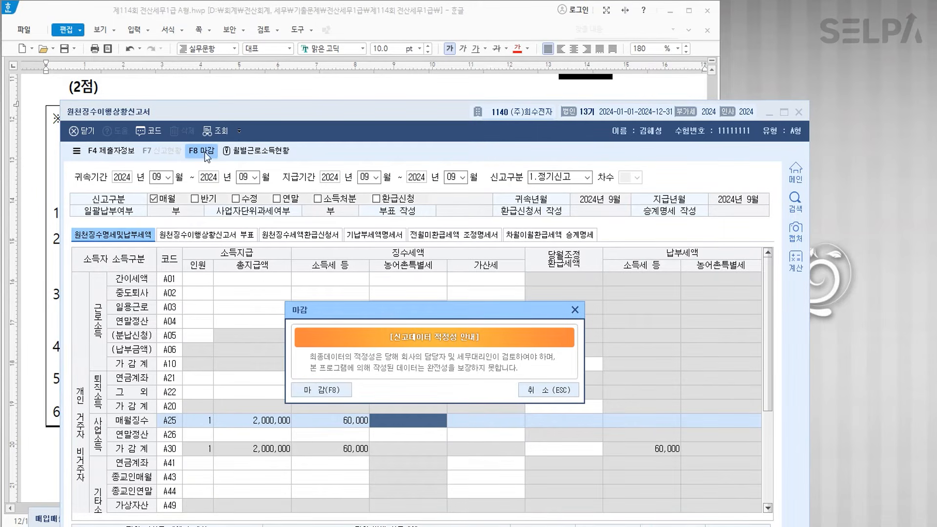
{"action": "left_click", "coordinate": [326, 390]}
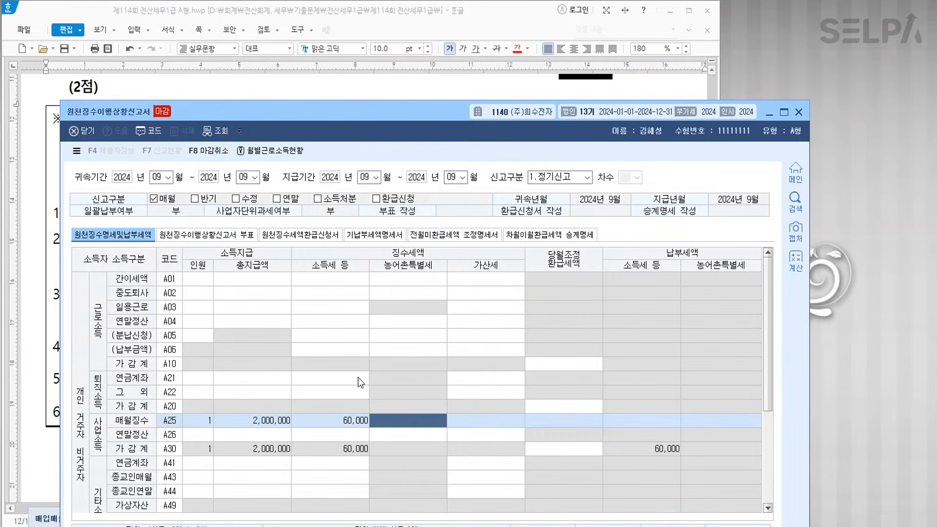
{"action": "left_click", "coordinate": [799, 112]}
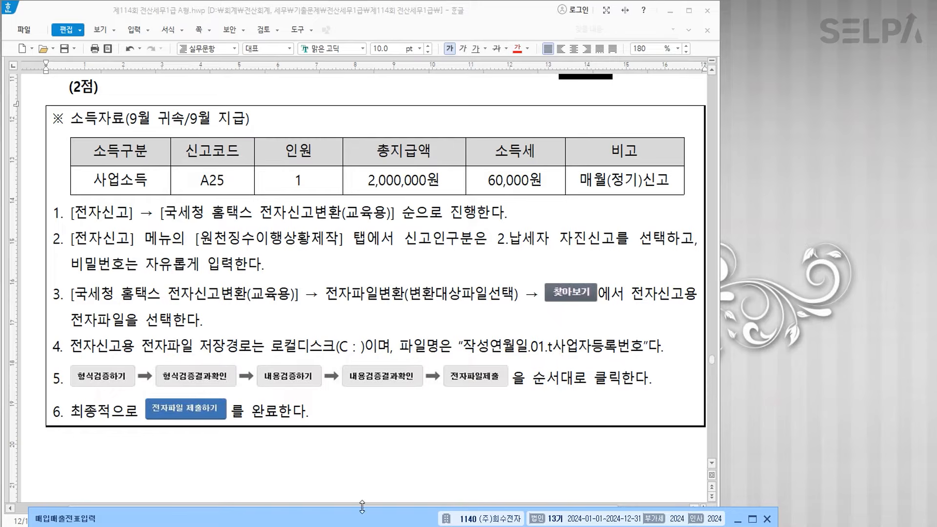
- Open the withholding 원천 전자신고 screen via the ㅈㅈㅅ menu search
{"action": "key", "text": "ctrl+Return"}
{"action": "type", "text": "ㅈㅈㅅ"}
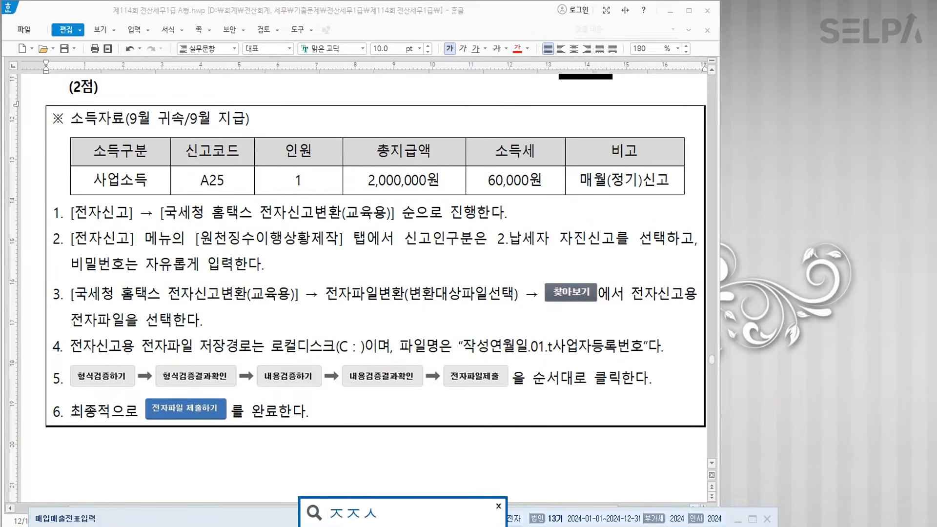
{"action": "key", "text": "Return"}
{"action": "key", "text": "Down"}
{"action": "key", "text": "Down"}
{"action": "key", "text": "Down"}
{"action": "key", "text": "Down"}
{"action": "key", "text": "Return"}
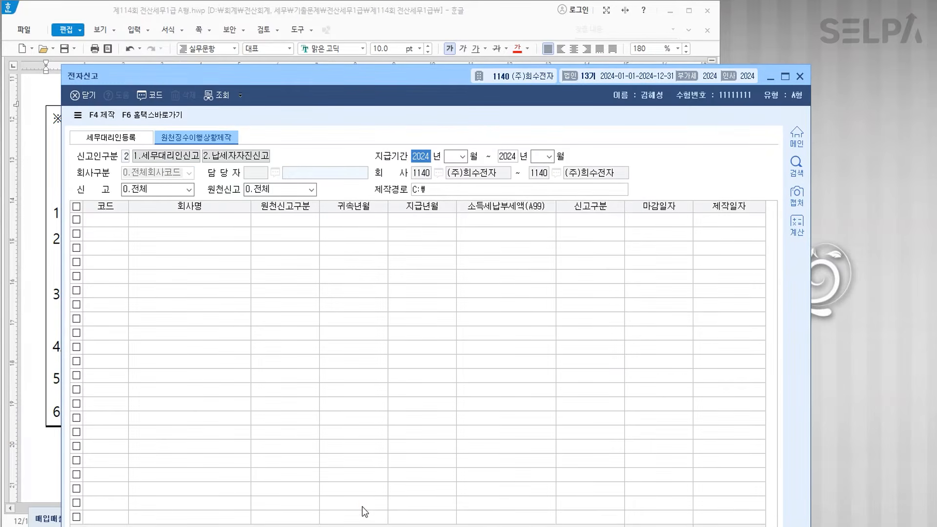
- Set the payment period to 2024-09 through 2024-09 with taxpayer self-filing
{"action": "key", "text": "Return"}
{"action": "type", "text": "09"}
{"action": "key", "text": "Return"}
{"action": "key", "text": "Return"}
{"action": "type", "text": "09"}
{"action": "key", "text": "Return"}
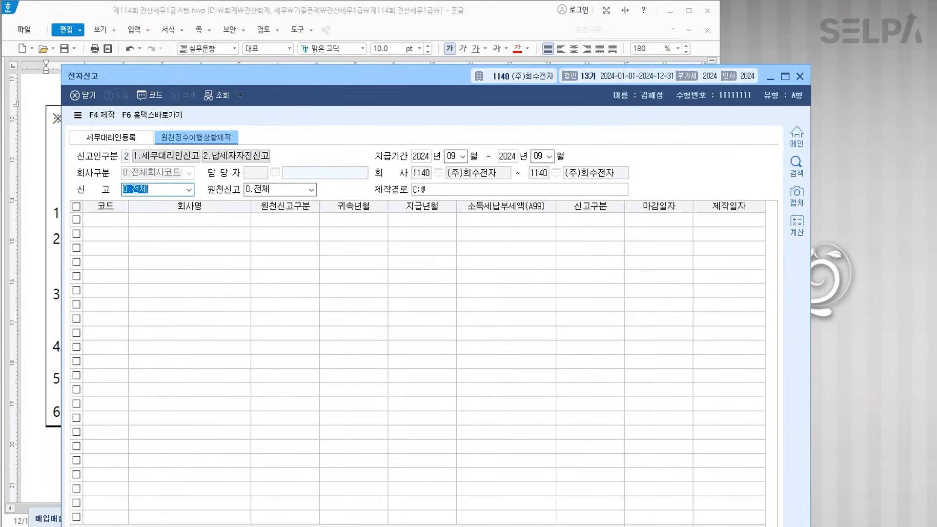
{"action": "key", "text": "Return"}
{"action": "key", "text": "Return"}
{"action": "key", "text": "Return"}
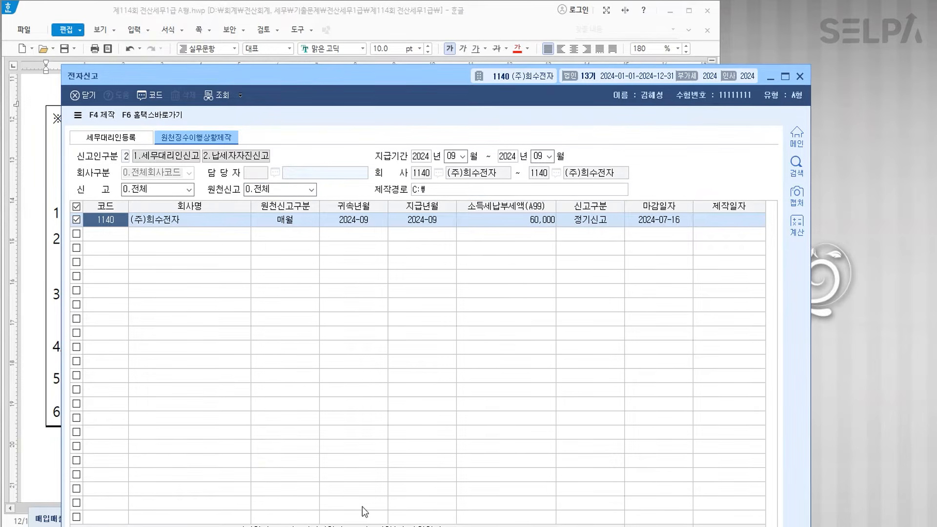
{"action": "left_click", "coordinate": [128, 160]}
{"action": "key", "text": "Escape"}
- Create the e-filing file, encrypting it with a file password entered twice
{"action": "left_click", "coordinate": [109, 118]}
{"action": "left_click", "coordinate": [437, 349]}
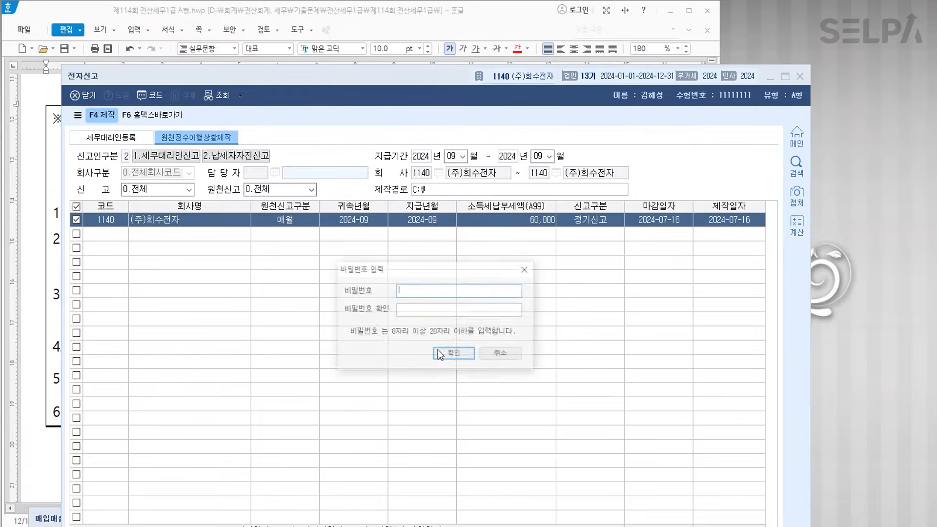
{"action": "type", "text": "12345678"}
{"action": "key", "text": "Tab"}
{"action": "type", "text": "12345678"}
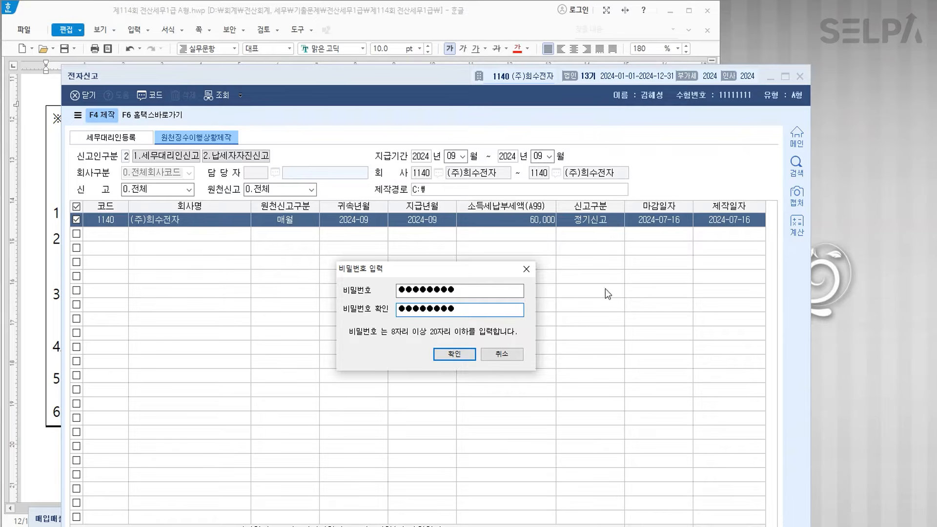
{"action": "left_click", "coordinate": [458, 356]}
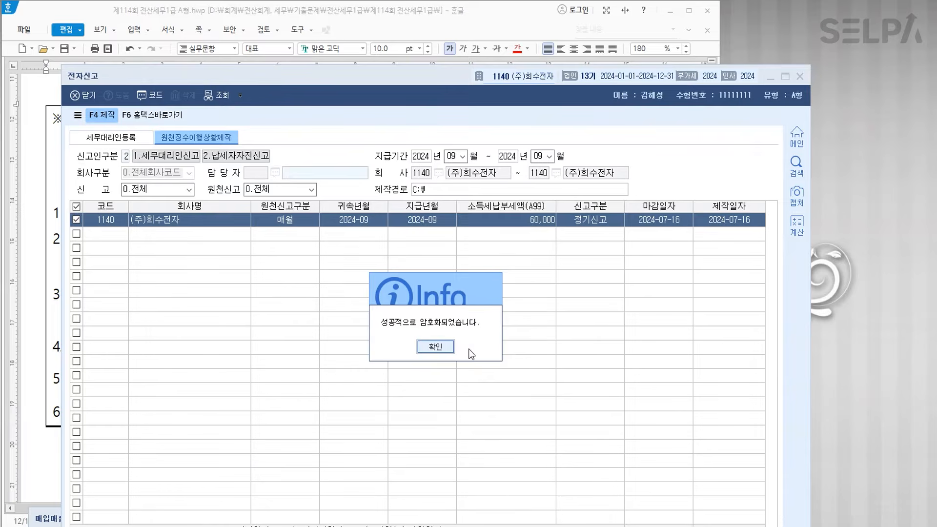
{"action": "left_click", "coordinate": [444, 347]}
{"action": "left_click", "coordinate": [163, 122]}
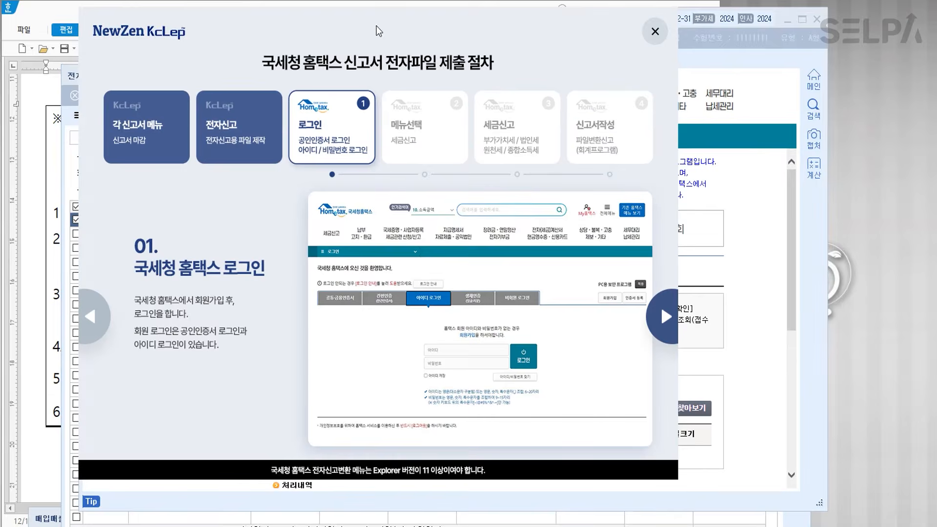
- Load the newly created withholding filing file into the Hometax conversion screen
{"action": "left_click", "coordinate": [654, 31]}
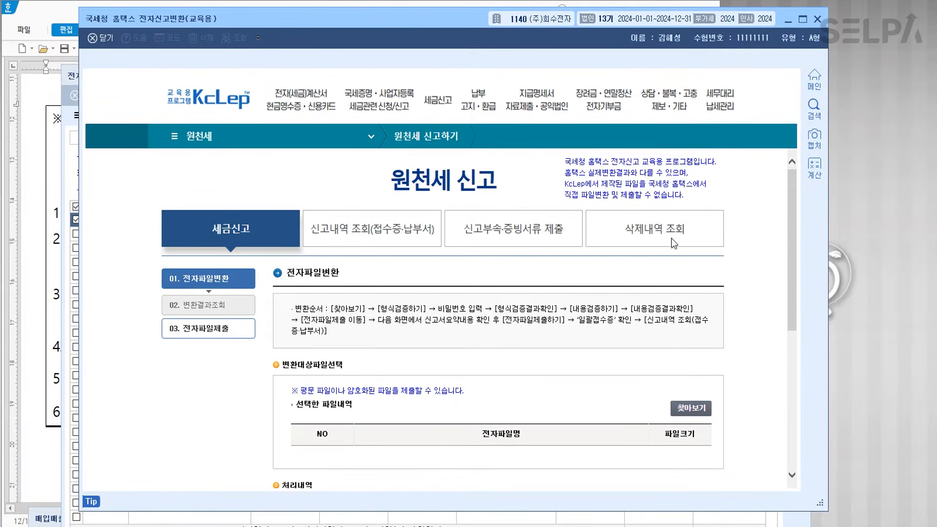
{"action": "scroll", "coordinate": [638, 197], "scroll_direction": "down", "scroll_amount": 3}
{"action": "left_click", "coordinate": [692, 263]}
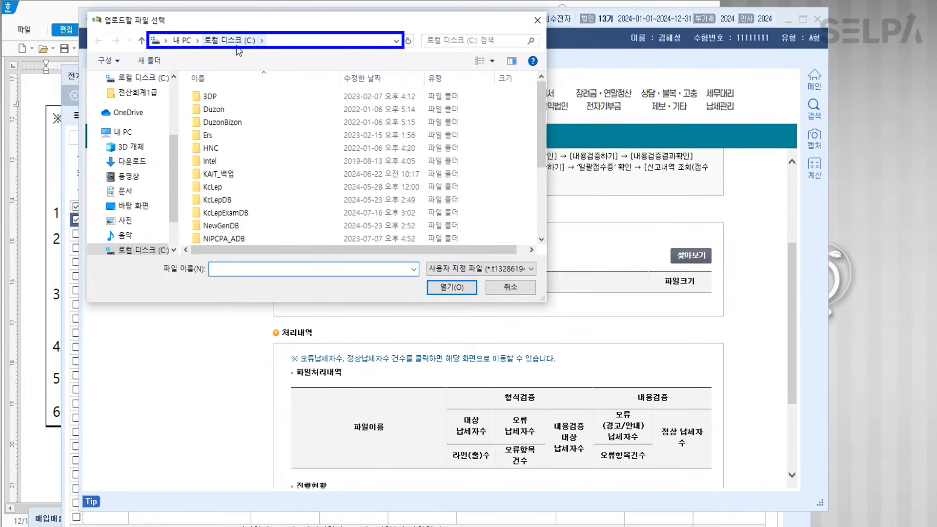
{"action": "scroll", "coordinate": [342, 146], "scroll_direction": "down", "scroll_amount": 3}
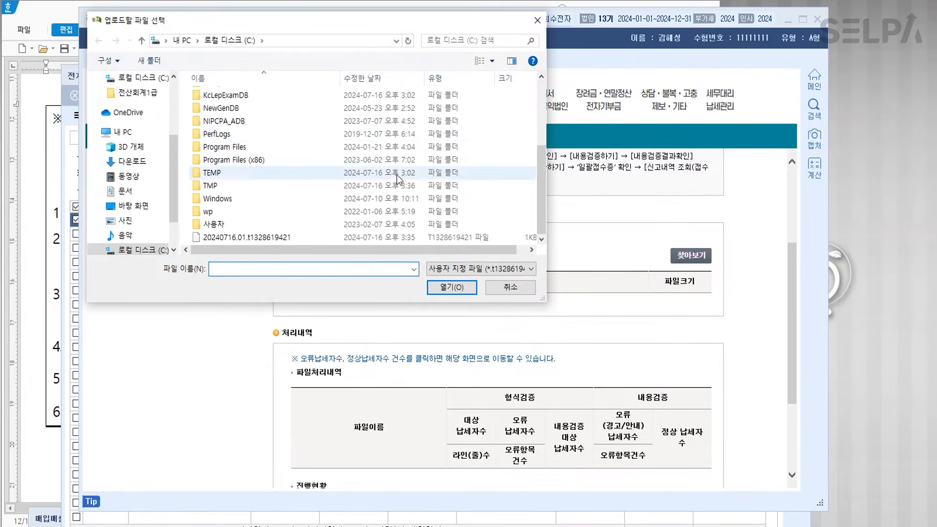
{"action": "left_click", "coordinate": [274, 239]}
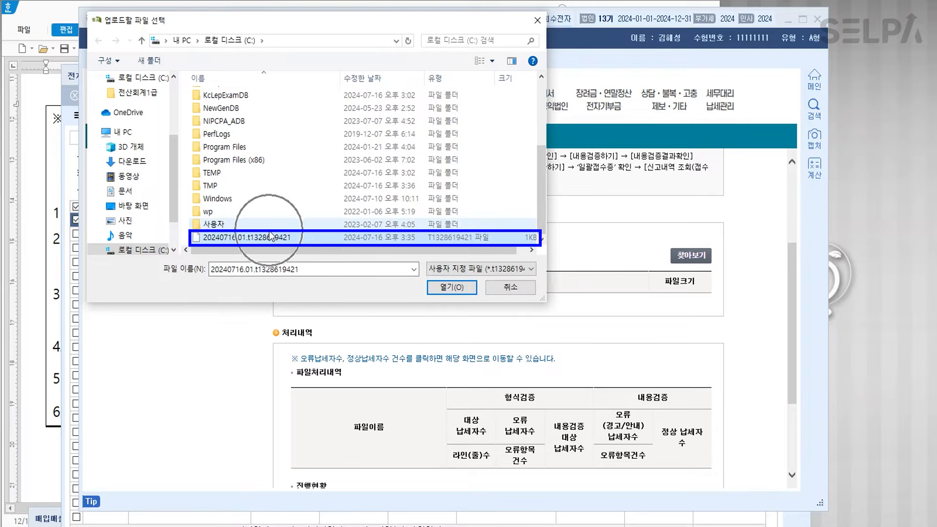
{"action": "left_click", "coordinate": [449, 288]}
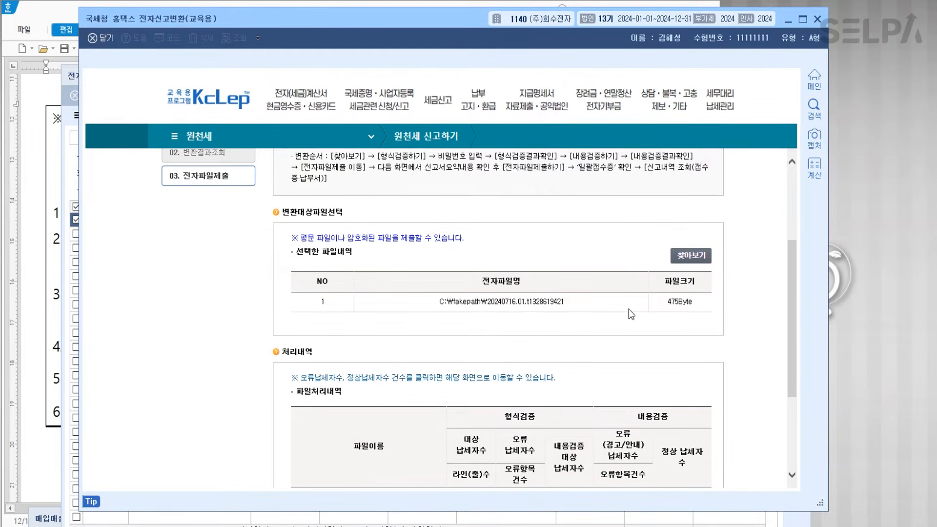
- Run format validation with the file password, then content validation, and check the result
{"action": "scroll", "coordinate": [620, 310], "scroll_direction": "down", "scroll_amount": 3}
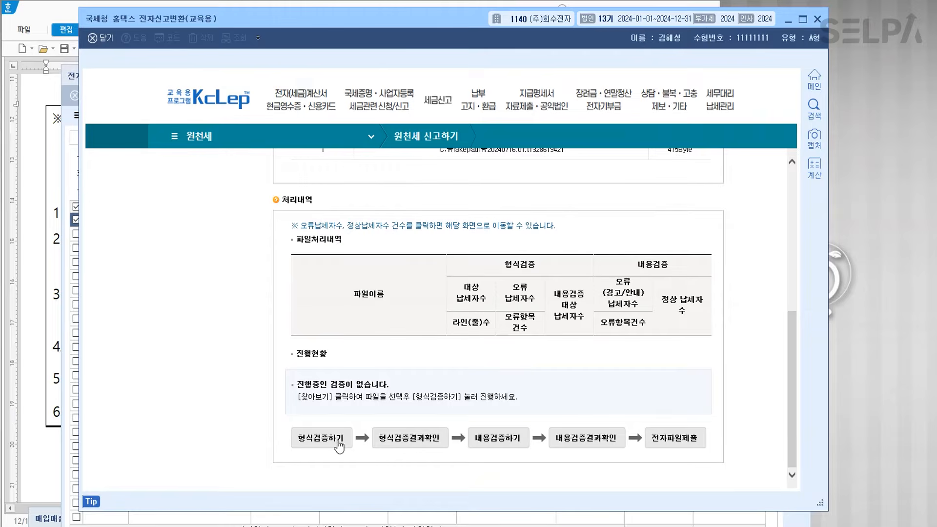
{"action": "left_click", "coordinate": [339, 445]}
{"action": "type", "text": "••••••••"}
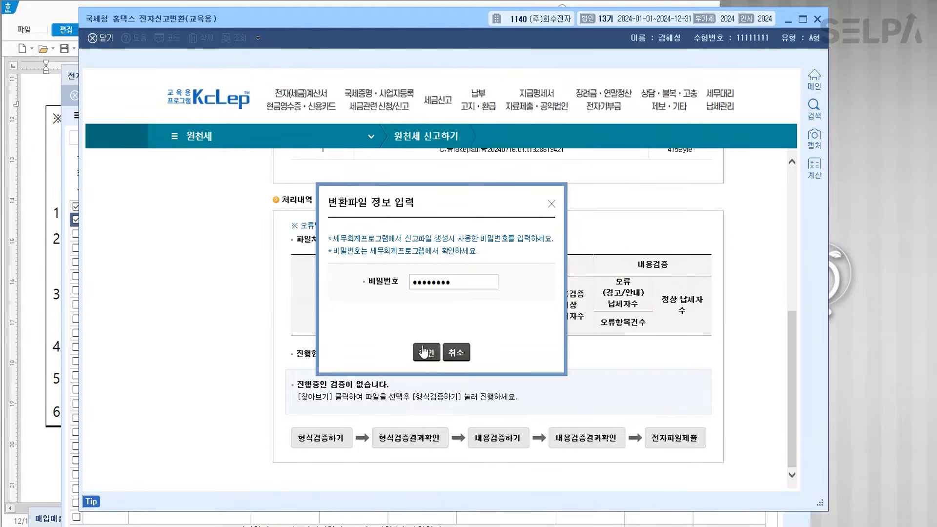
{"action": "left_click", "coordinate": [424, 351]}
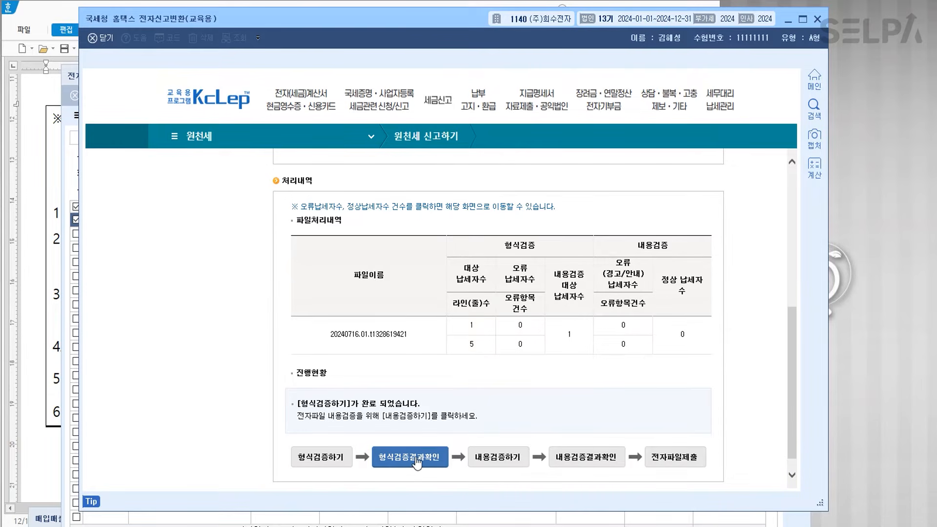
{"action": "left_click", "coordinate": [496, 465]}
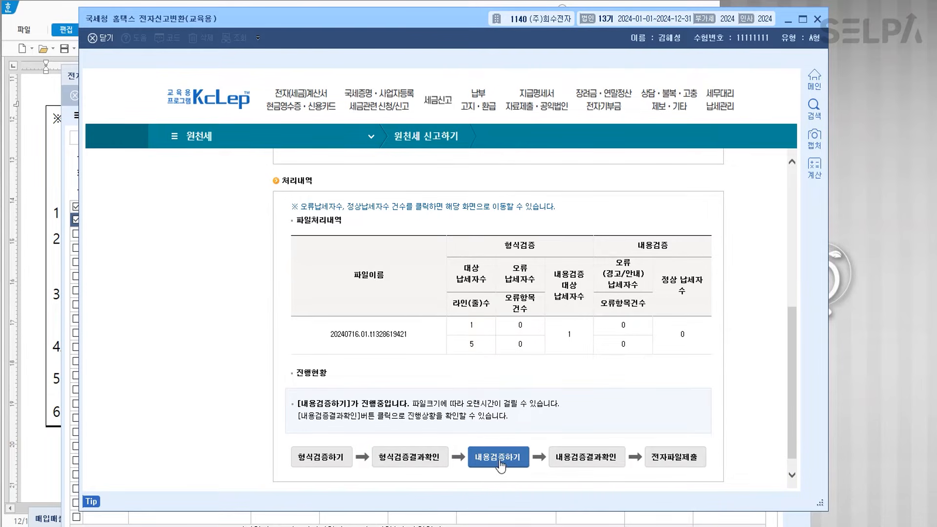
{"action": "left_click", "coordinate": [607, 459]}
- Submit the converted withholding return, close the receipt and the conversion window
{"action": "left_click", "coordinate": [685, 461]}
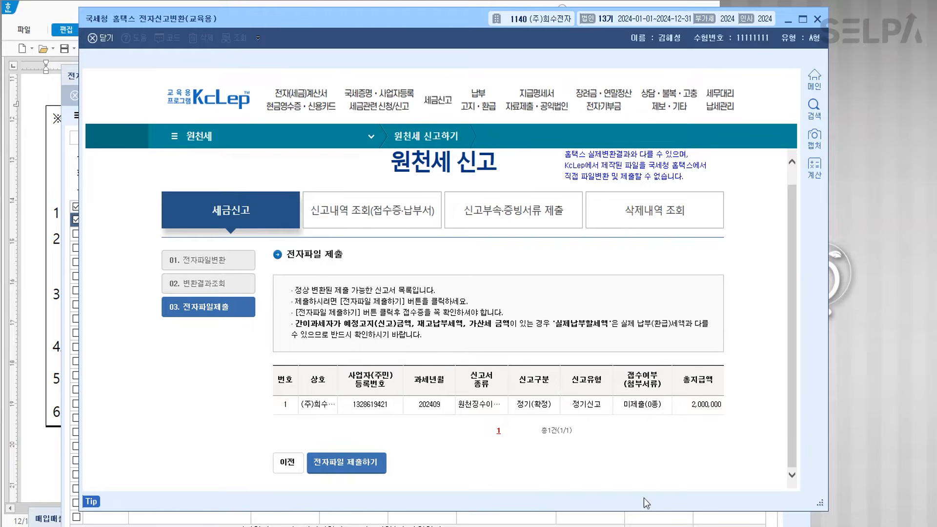
{"action": "left_click", "coordinate": [348, 467]}
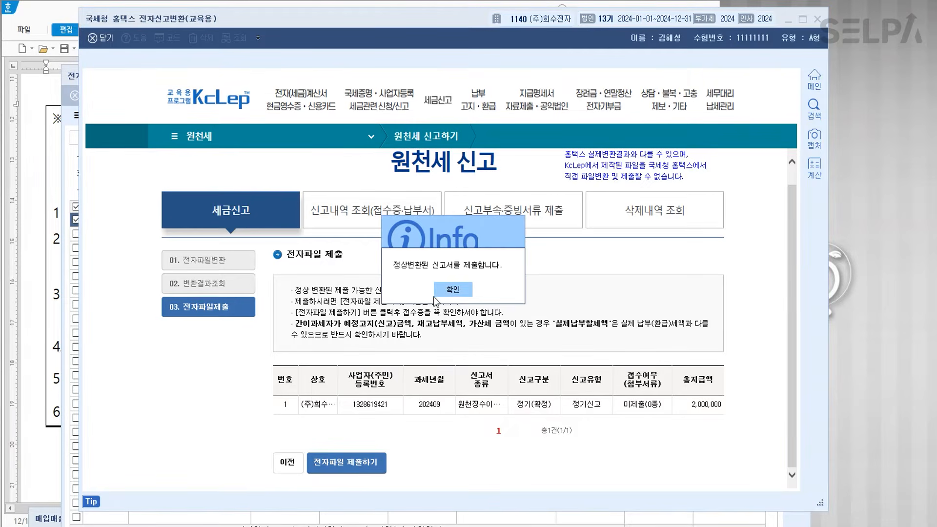
{"action": "left_click", "coordinate": [452, 289]}
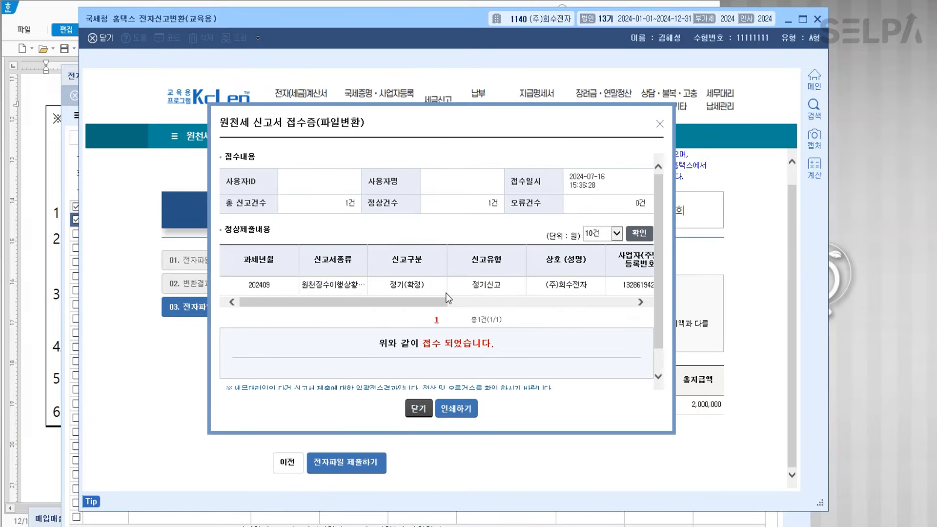
{"action": "left_click", "coordinate": [418, 409]}
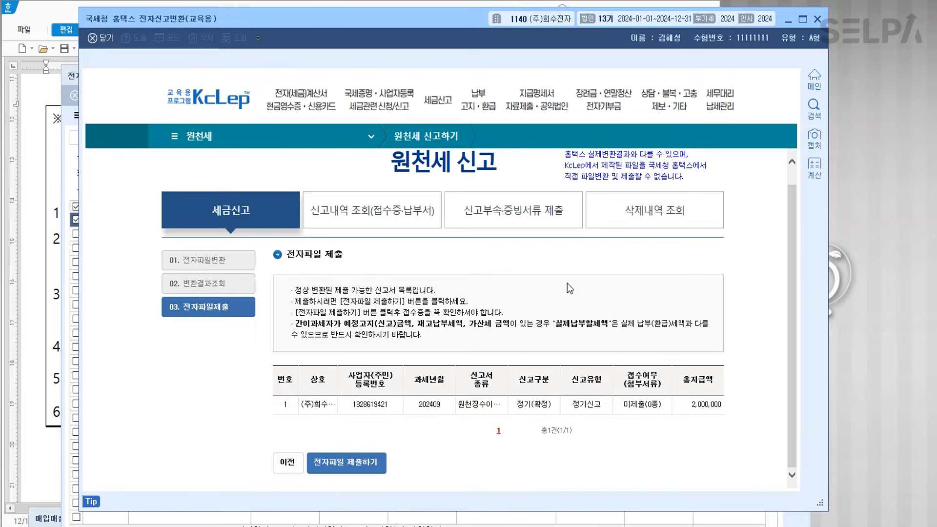
{"action": "key", "text": "Escape"}
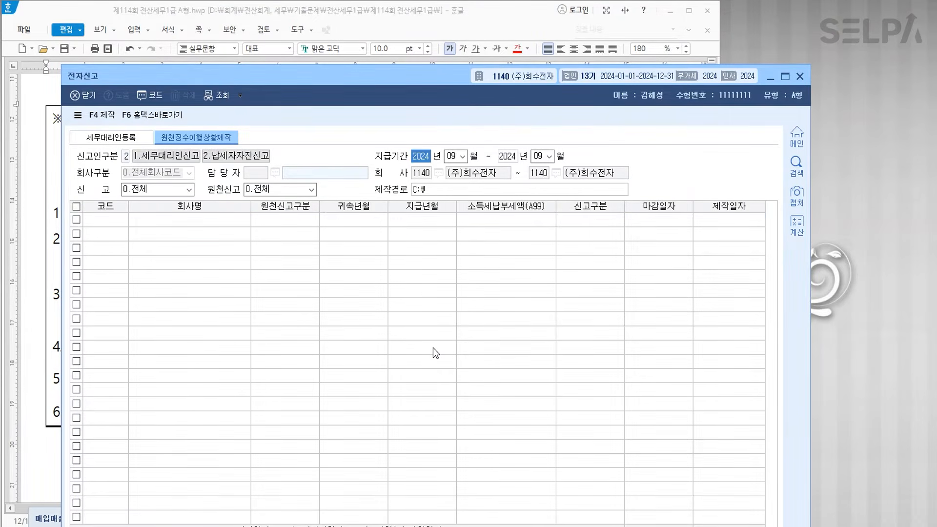
- Close the e-filing window and colour 서강기업㈜(회사코드:1141) in 문제5 red
{"action": "key", "text": "Escape"}
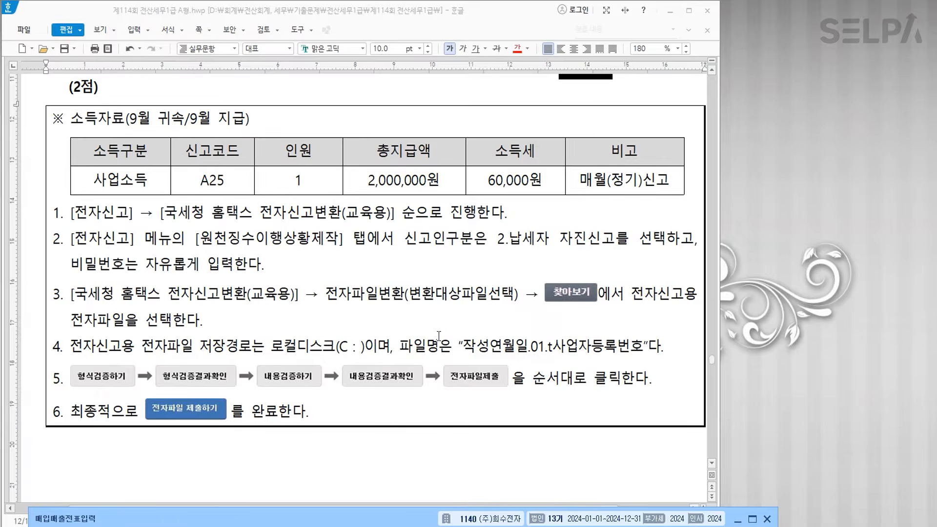
{"action": "scroll", "coordinate": [439, 336], "scroll_direction": "down", "scroll_amount": 15}
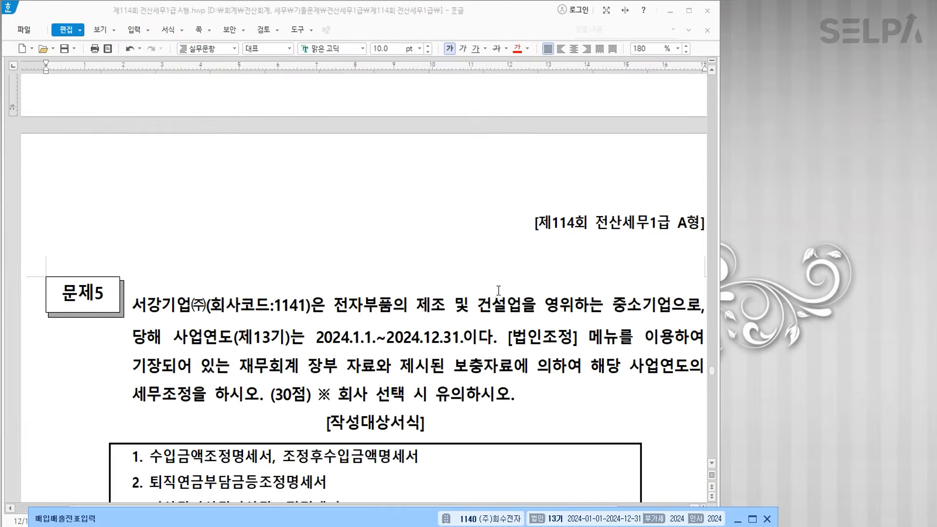
{"action": "scroll", "coordinate": [498, 291], "scroll_direction": "down", "scroll_amount": 1}
{"action": "scroll", "coordinate": [498, 308], "scroll_direction": "down", "scroll_amount": 1}
{"action": "left_click", "coordinate": [766, 519]}
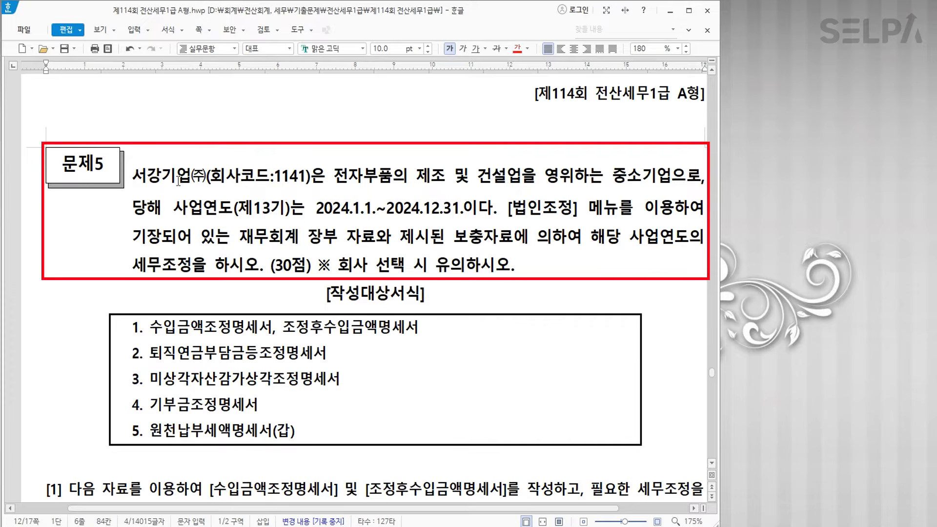
{"action": "left_click_drag", "start_coordinate": [133, 176], "coordinate": [311, 183]}
{"action": "left_click", "coordinate": [518, 50]}
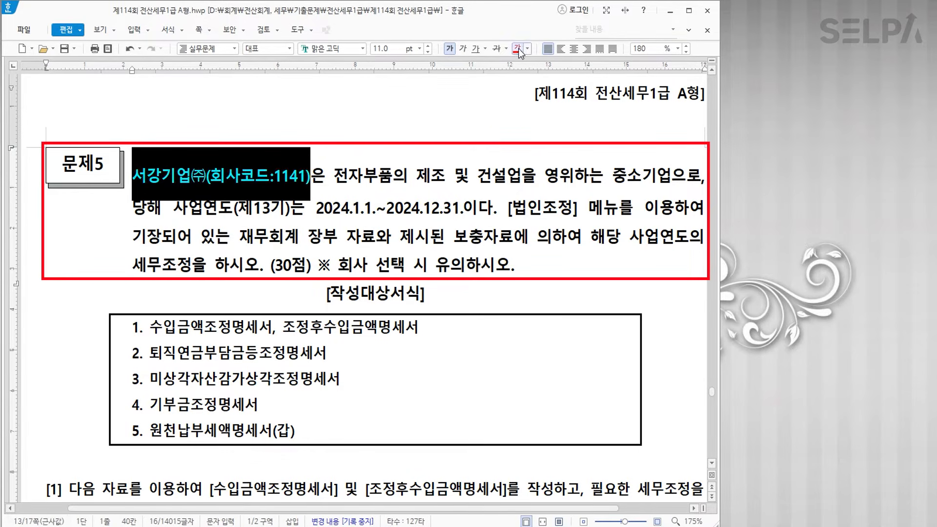
{"action": "left_click", "coordinate": [402, 213]}
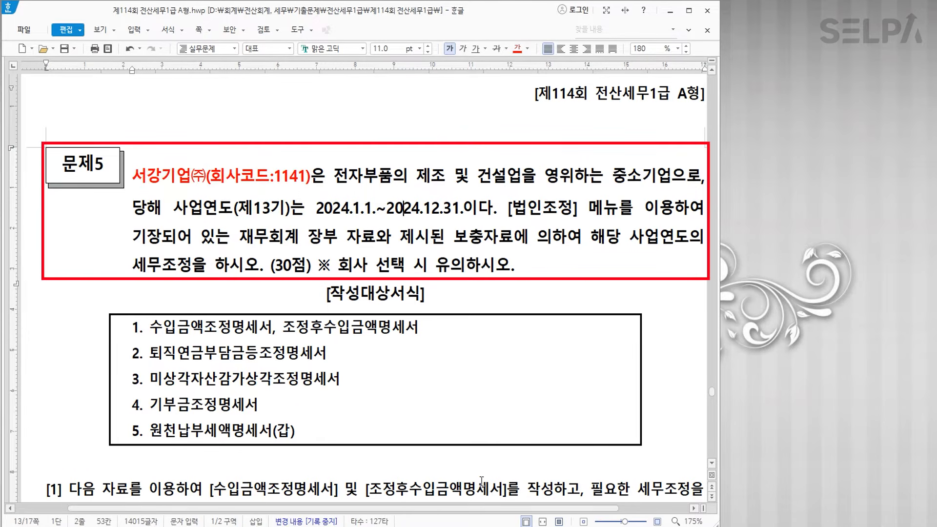
{"action": "left_click_drag", "start_coordinate": [418, 507], "coordinate": [427, 507]}
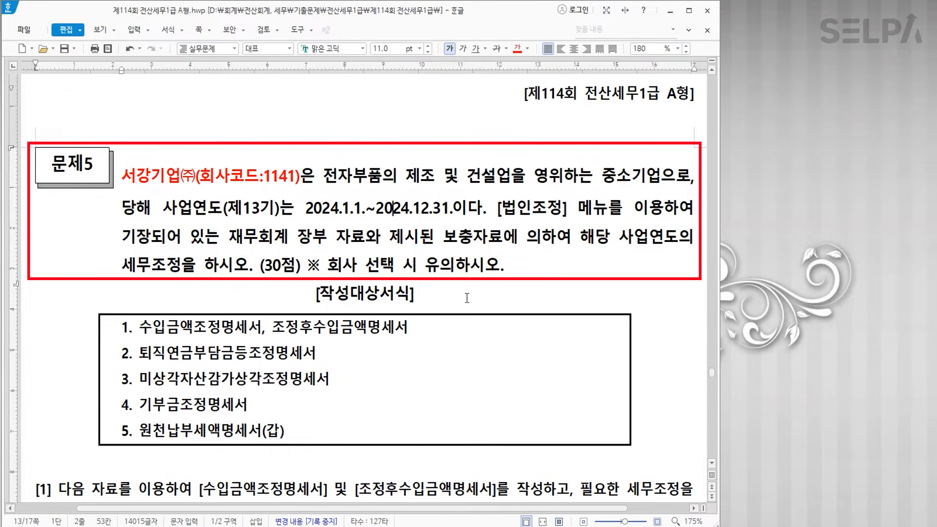
- Switch KcLep to company 1141 서강기업(주), show the 법인조정 menus, and move the window aside
{"action": "key", "text": "alt+Tab"}
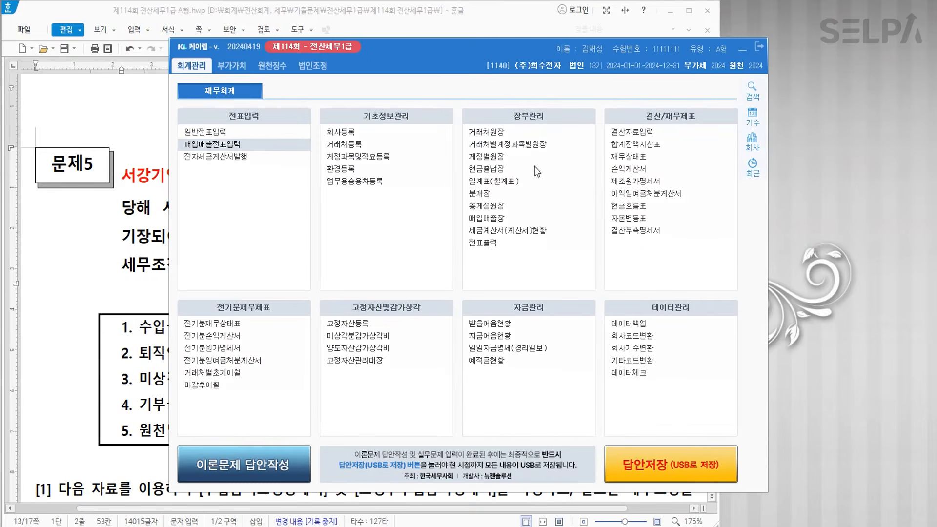
{"action": "left_click", "coordinate": [529, 67]}
{"action": "left_click", "coordinate": [373, 218]}
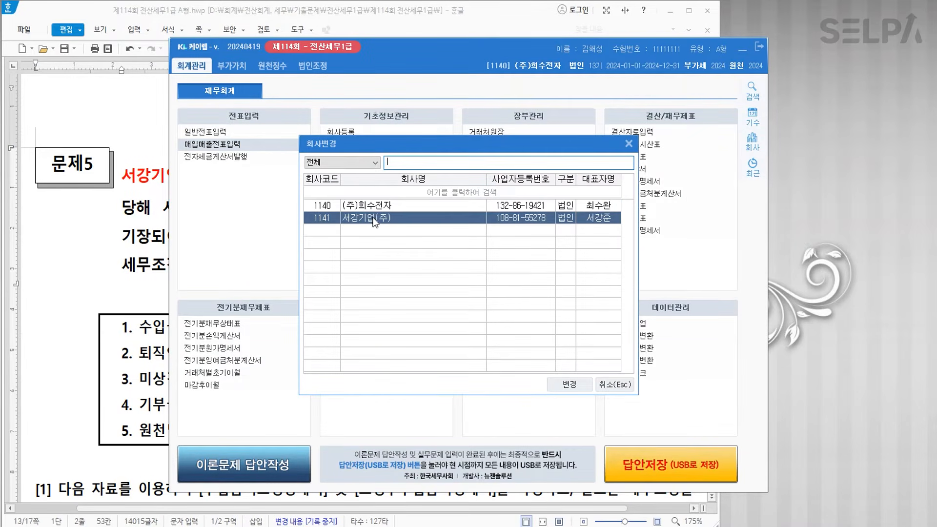
{"action": "left_click", "coordinate": [569, 385]}
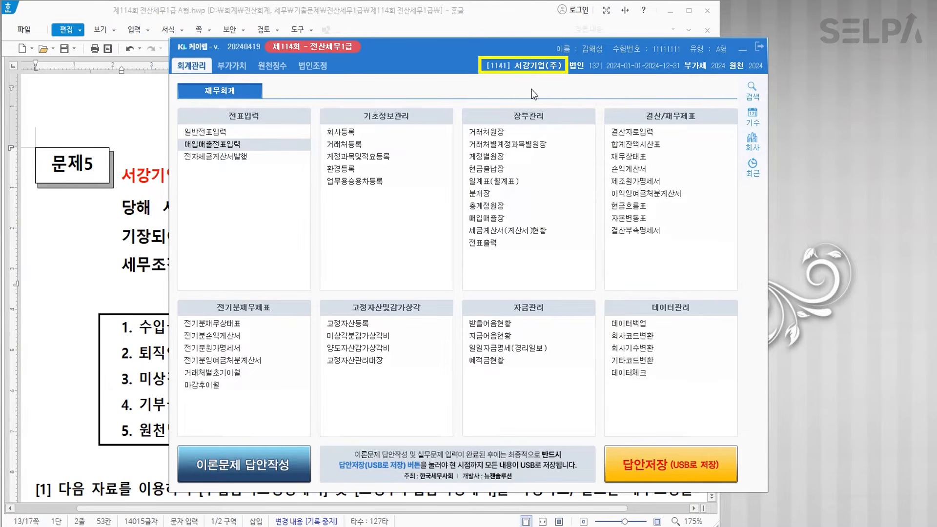
{"action": "left_click", "coordinate": [315, 70]}
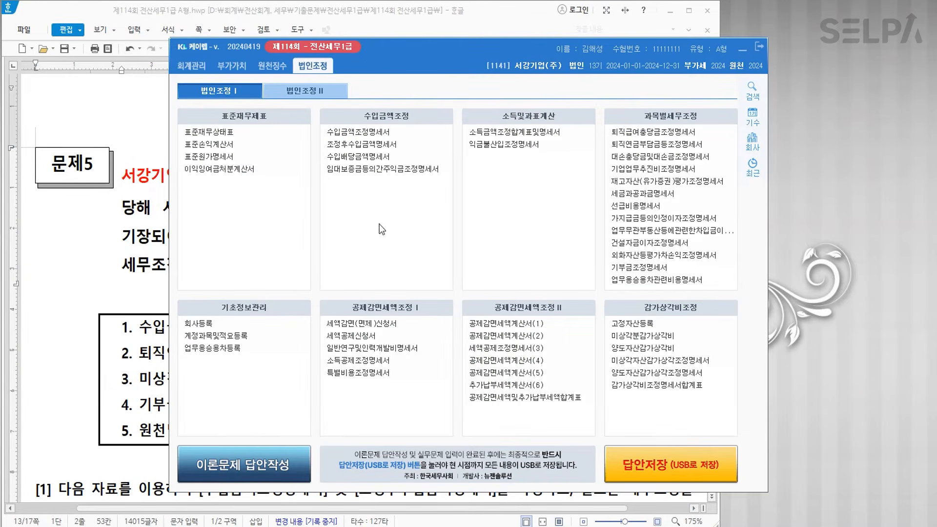
{"action": "left_click_drag", "start_coordinate": [482, 46], "coordinate": [426, 342]}
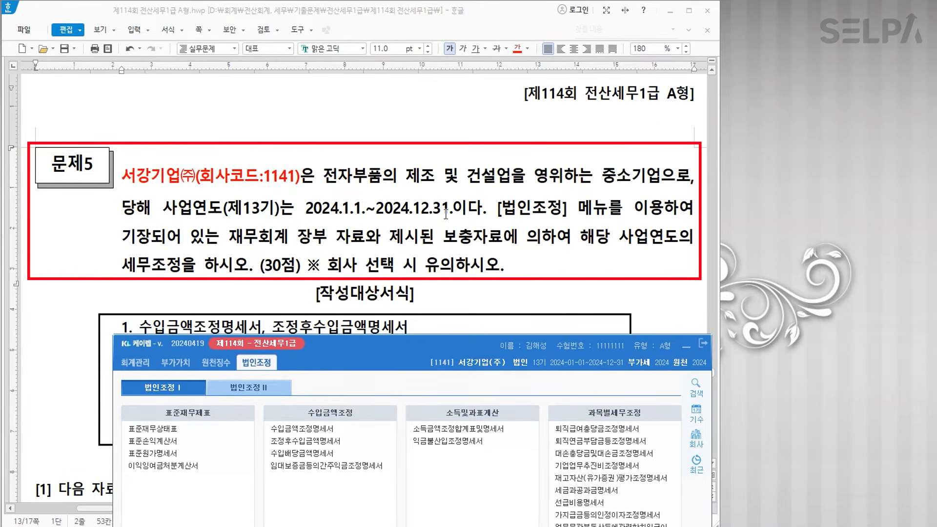
- Colour the form name [조정후수입금액명세서] red in question [1]
{"action": "scroll", "coordinate": [446, 214], "scroll_direction": "down", "scroll_amount": 3}
{"action": "scroll", "coordinate": [439, 212], "scroll_direction": "up", "scroll_amount": 3}
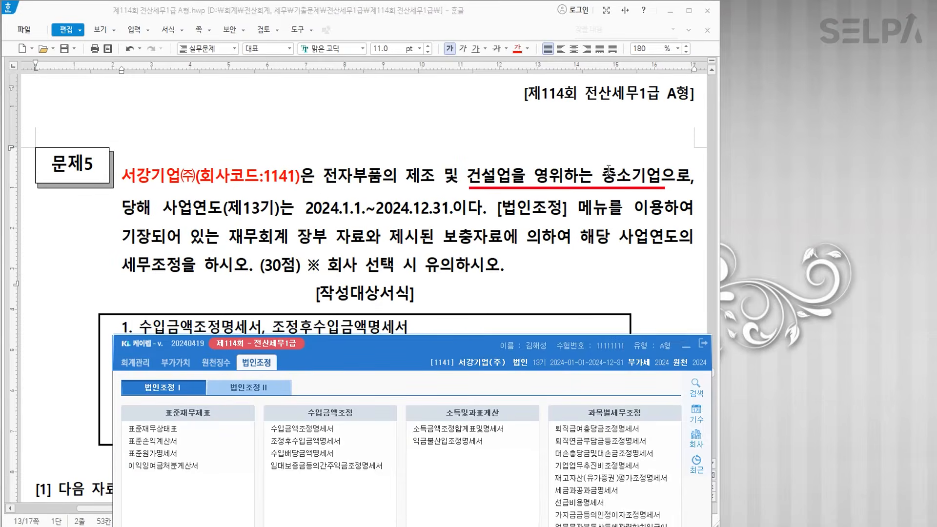
{"action": "scroll", "coordinate": [414, 209], "scroll_direction": "down", "scroll_amount": 3}
{"action": "scroll", "coordinate": [414, 207], "scroll_direction": "down", "scroll_amount": 2}
{"action": "scroll", "coordinate": [312, 147], "scroll_direction": "down", "scroll_amount": 3}
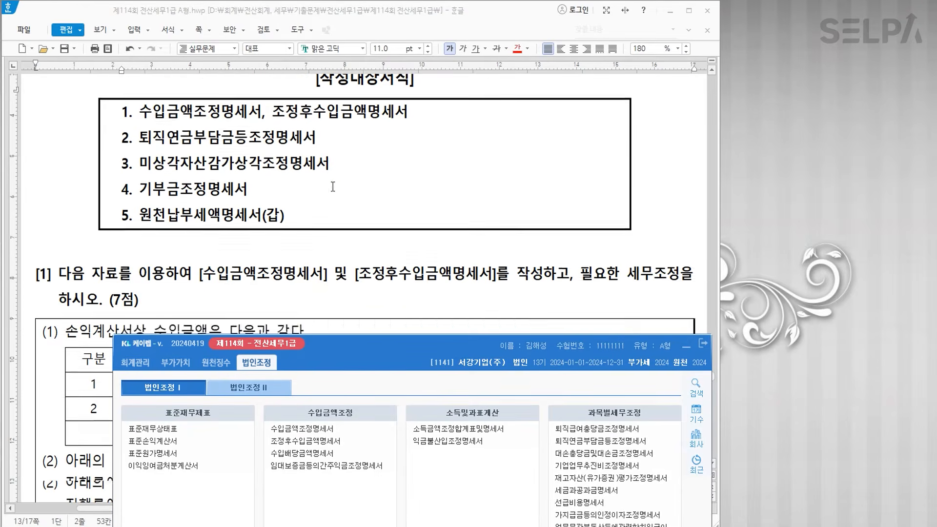
{"action": "scroll", "coordinate": [416, 188], "scroll_direction": "down", "scroll_amount": 1}
{"action": "left_click_drag", "start_coordinate": [199, 105], "coordinate": [328, 110]}
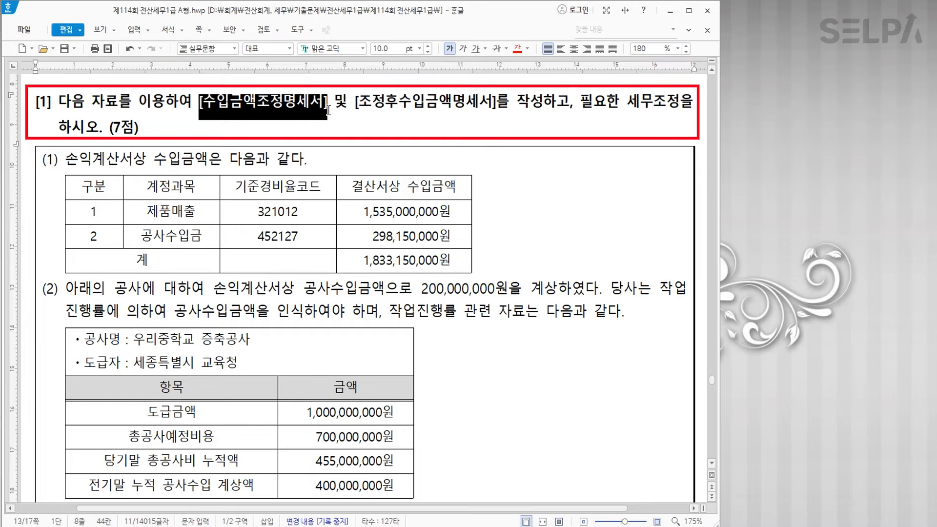
{"action": "scroll", "coordinate": [392, 102], "scroll_direction": "up", "scroll_amount": 1}
{"action": "left_click_drag", "start_coordinate": [353, 127], "coordinate": [498, 126]}
{"action": "left_click", "coordinate": [517, 49]}
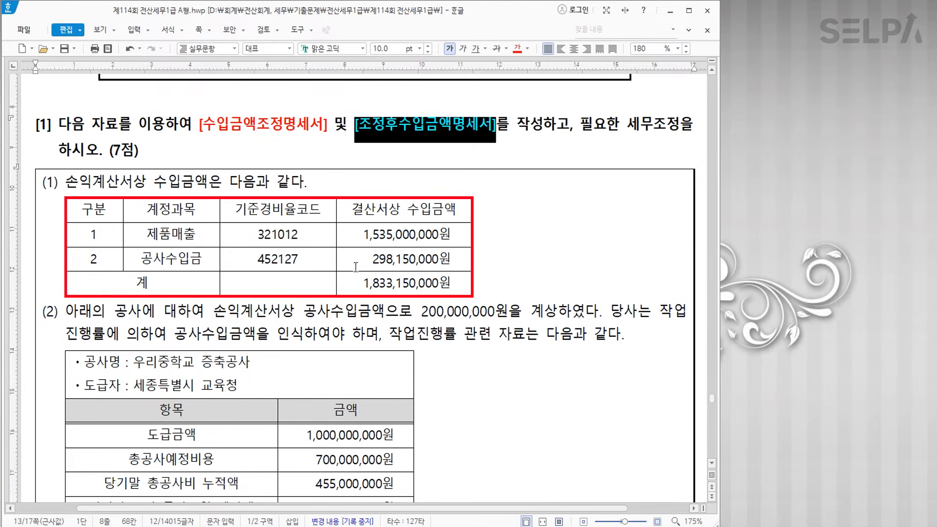
- Colour the phrases 작업진행률에 의하여 공사수입금액 and 위탁한 제품 red
{"action": "scroll", "coordinate": [357, 252], "scroll_direction": "down", "scroll_amount": 3}
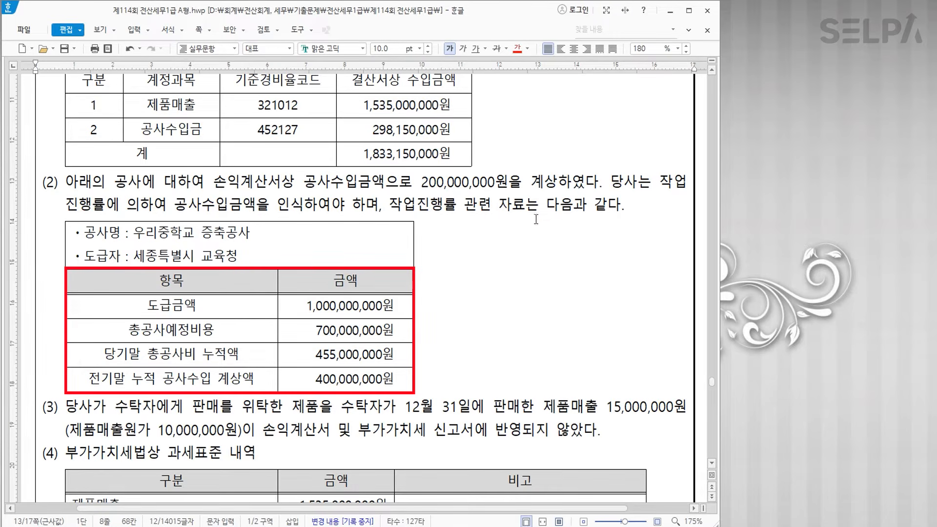
{"action": "left_click_drag", "start_coordinate": [665, 181], "coordinate": [256, 211]}
{"action": "left_click", "coordinate": [519, 51]}
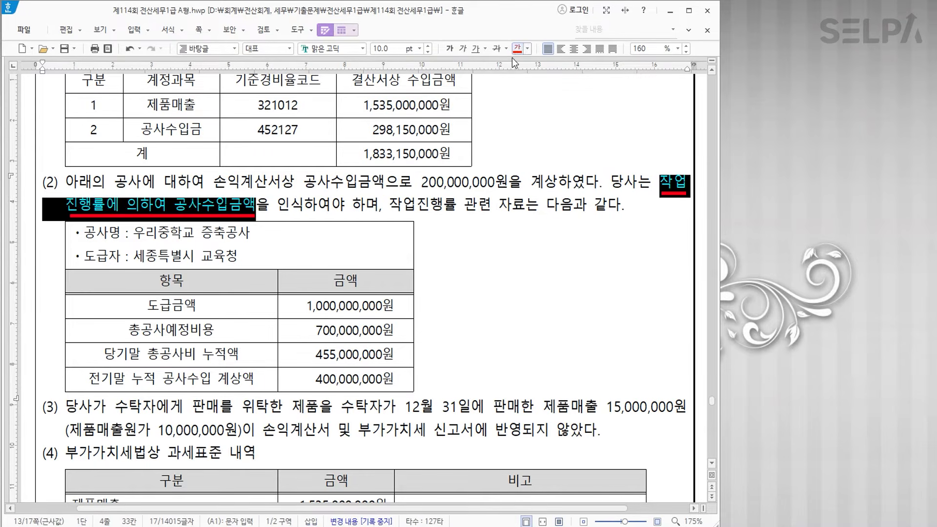
{"action": "scroll", "coordinate": [439, 307], "scroll_direction": "down", "scroll_amount": 2}
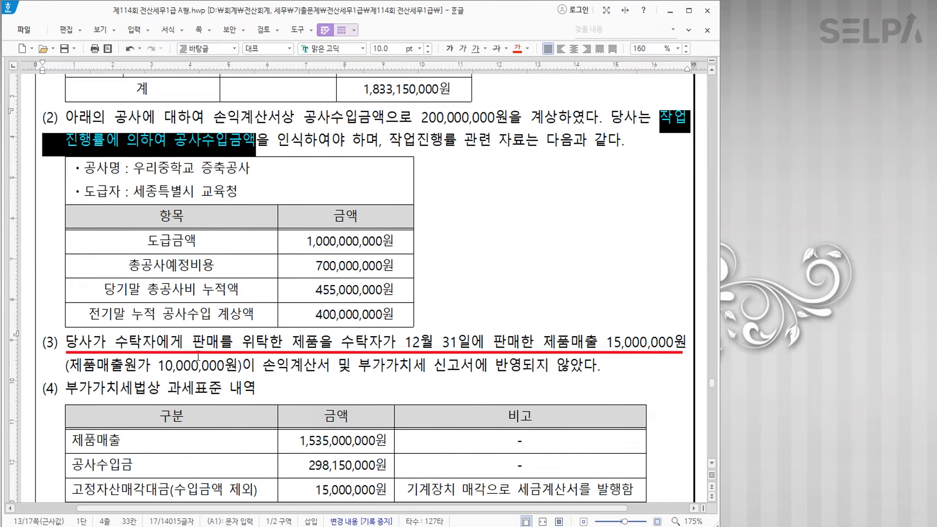
{"action": "left_click_drag", "start_coordinate": [245, 342], "coordinate": [312, 340]}
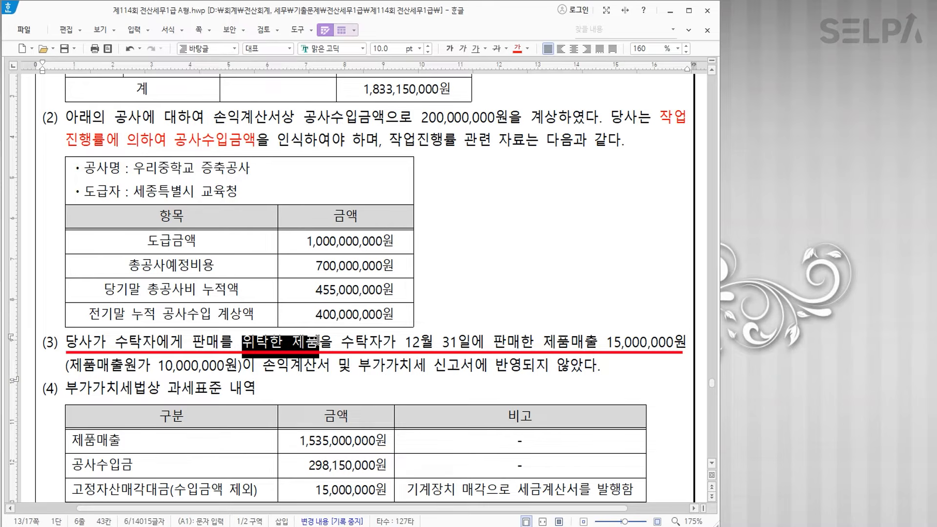
{"action": "left_click", "coordinate": [518, 50]}
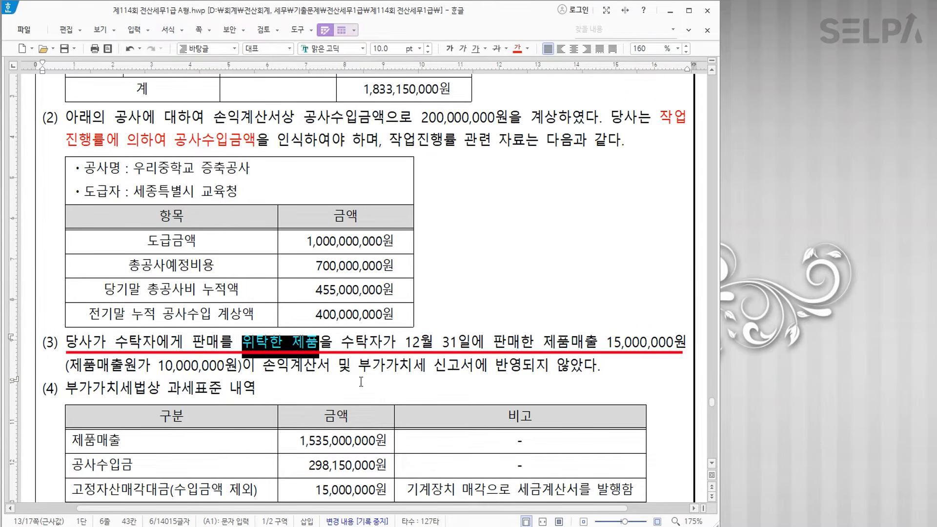
- Colour item (3)'s VAT-return clause blue
{"action": "left_click_drag", "start_coordinate": [362, 366], "coordinate": [601, 365]}
{"action": "left_click", "coordinate": [528, 54]}
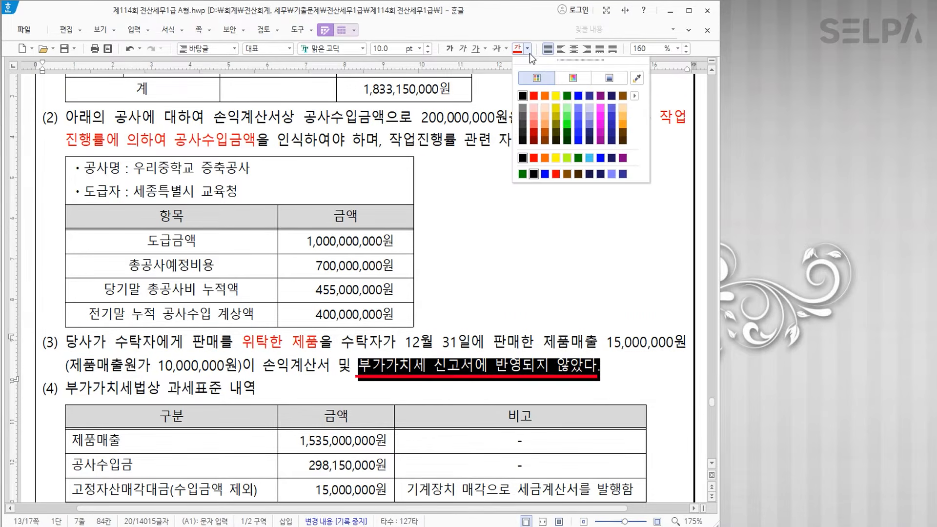
{"action": "left_click", "coordinate": [578, 95]}
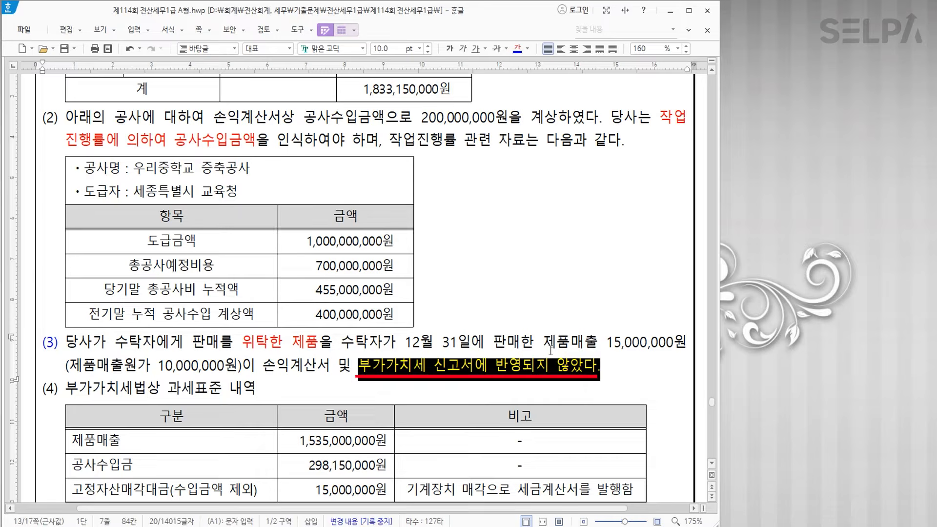
{"action": "left_click", "coordinate": [553, 384]}
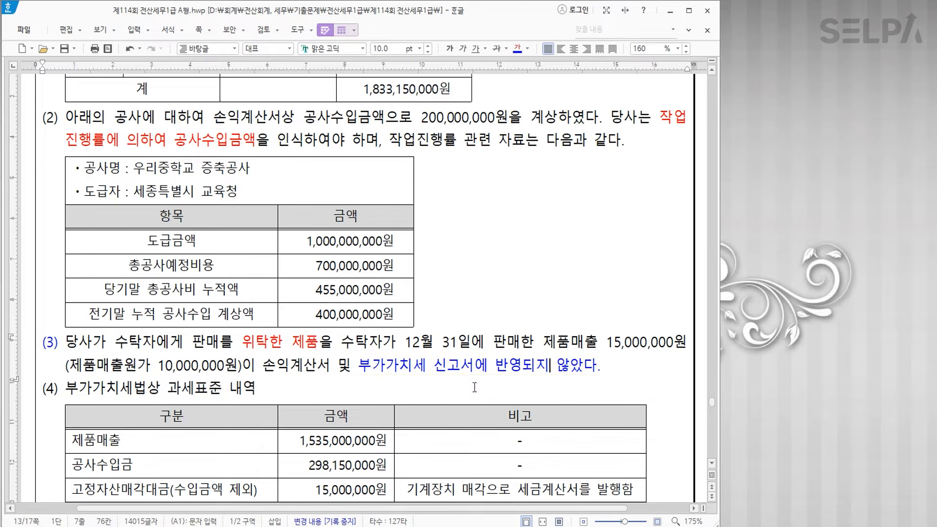
- Make table (4)'s fixed-asset sale row blue and bold, and bold 부가가치세 신고서에 반영되지 않았다
{"action": "scroll", "coordinate": [455, 386], "scroll_direction": "down", "scroll_amount": 3}
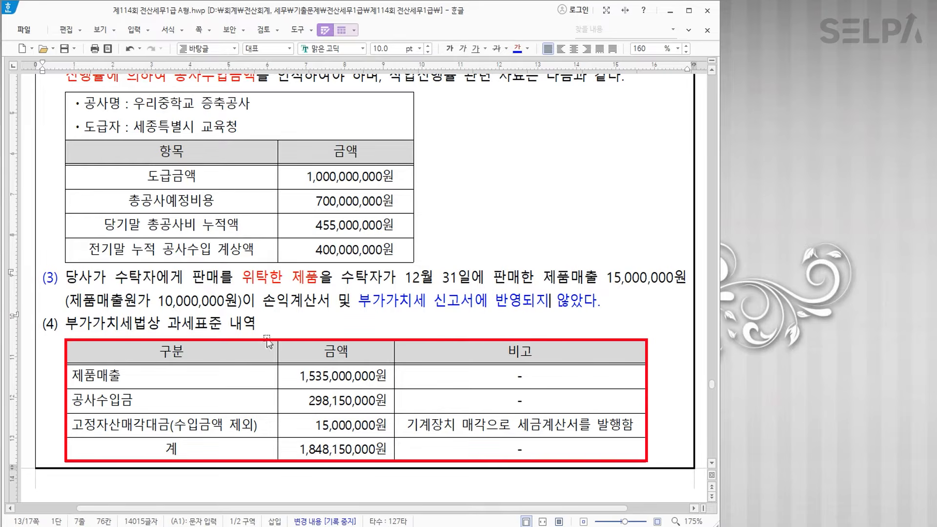
{"action": "left_click_drag", "start_coordinate": [85, 425], "coordinate": [515, 426]}
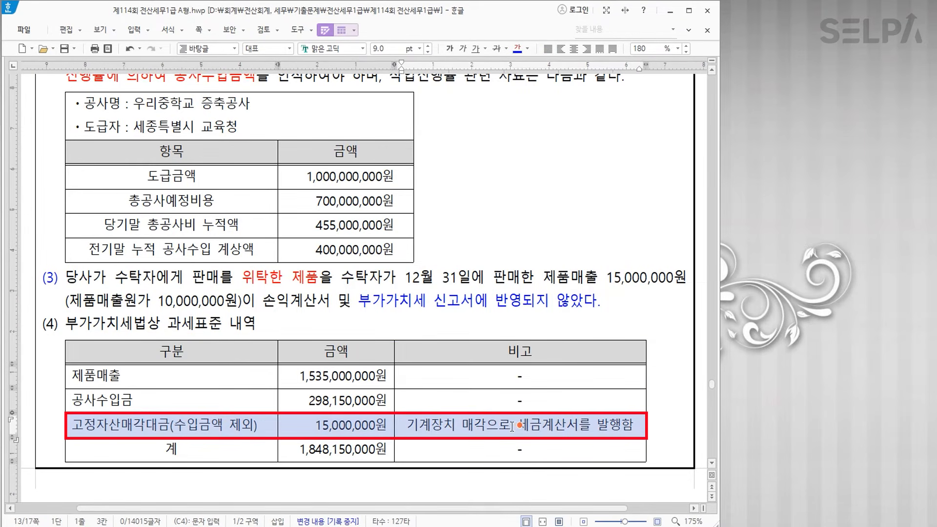
{"action": "left_click", "coordinate": [516, 49]}
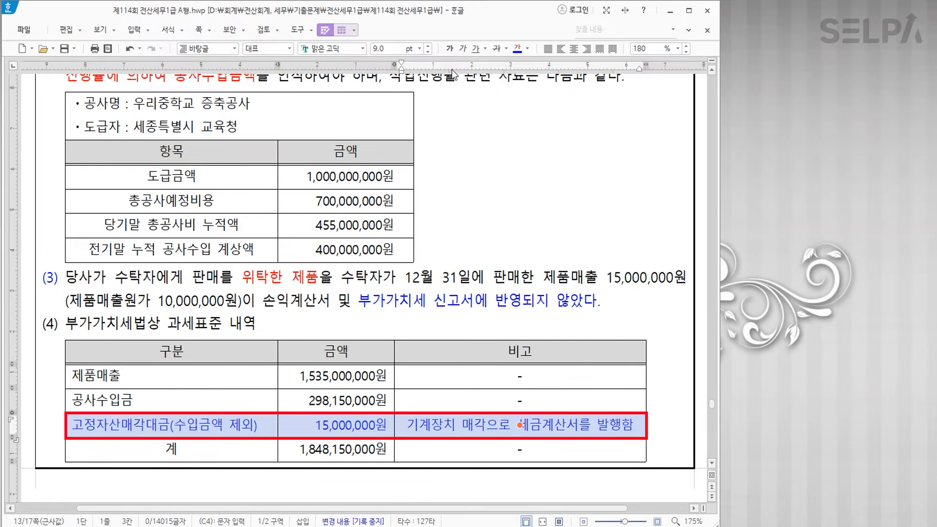
{"action": "left_click", "coordinate": [449, 48]}
{"action": "left_click_drag", "start_coordinate": [359, 300], "coordinate": [601, 296]}
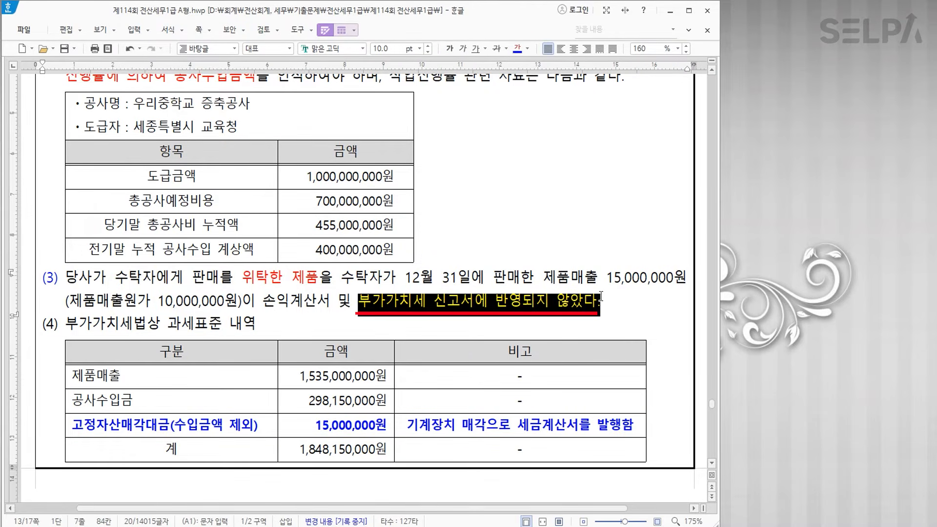
{"action": "left_click", "coordinate": [450, 49]}
{"action": "left_click", "coordinate": [491, 320]}
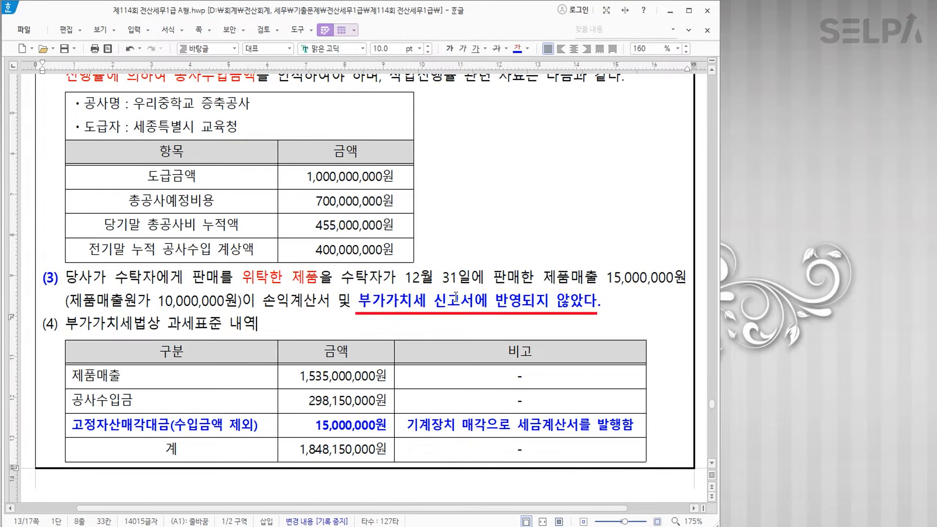
- Bring KcLep's 수입금액조정명세서 back to the front
{"action": "key", "text": "ctrl"}
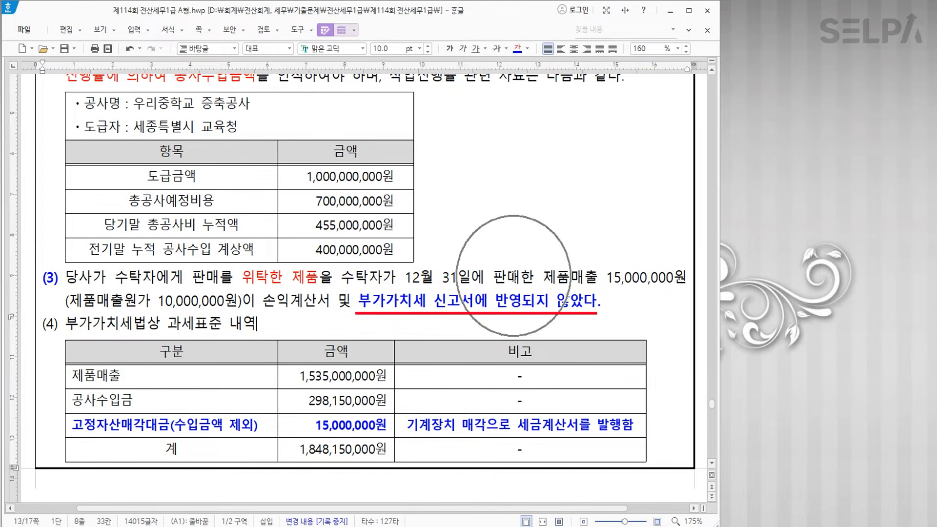
{"action": "scroll", "coordinate": [438, 264], "scroll_direction": "up", "scroll_amount": 1}
{"action": "scroll", "coordinate": [438, 264], "scroll_direction": "up", "scroll_amount": 2}
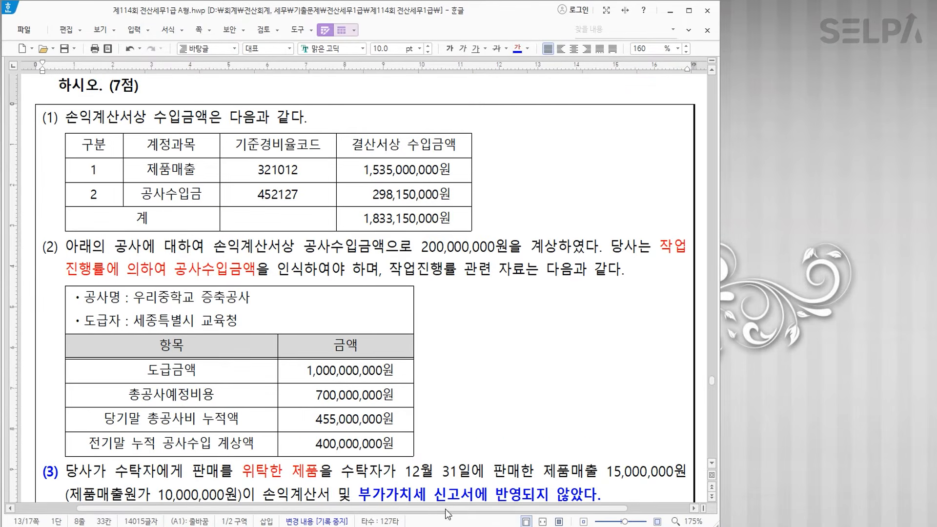
{"action": "left_click", "coordinate": [429, 526]}
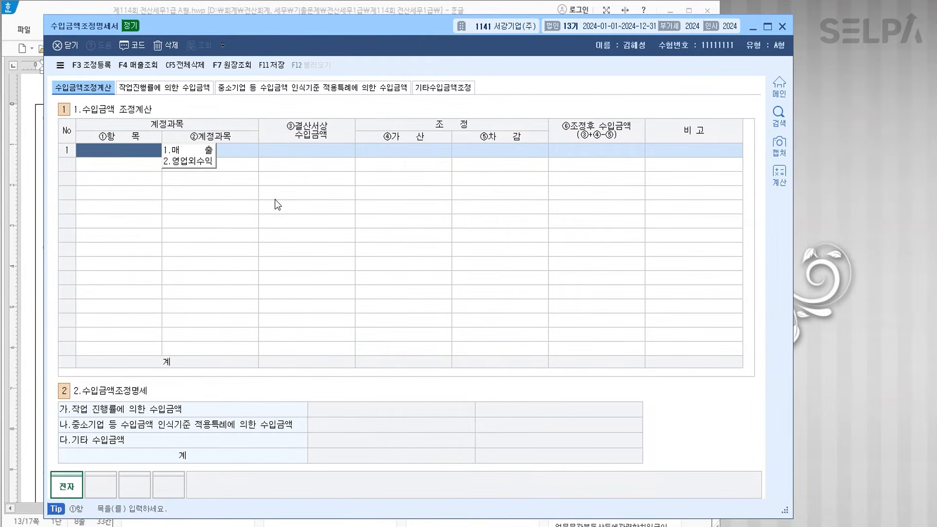
- Fill the 매출 rows with 제품매출 1,535,000,000 and 공사수입금 298,150,000 from the sales lookup
{"action": "type", "text": "1"}
{"action": "key", "text": "Return"}
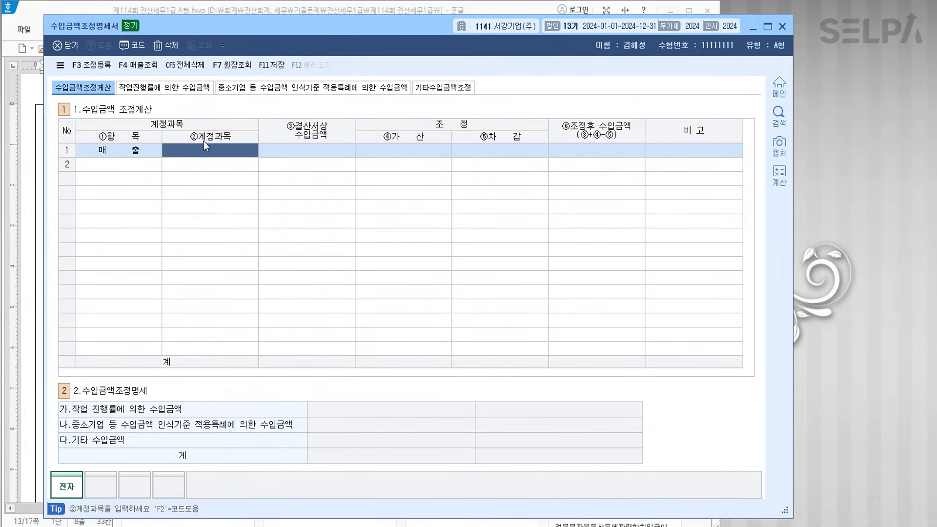
{"action": "key", "text": "F4"}
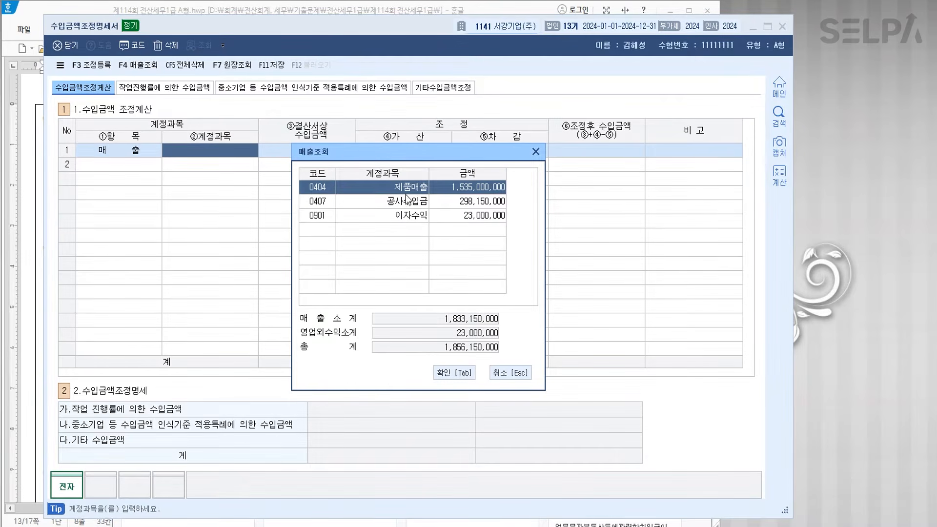
{"action": "left_click", "coordinate": [446, 372]}
{"action": "left_click", "coordinate": [149, 168]}
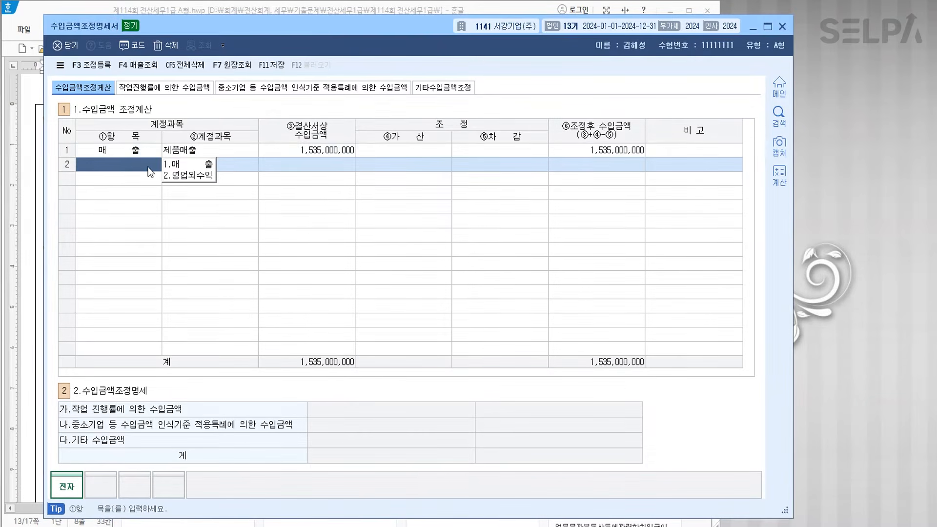
{"action": "left_click", "coordinate": [190, 165]}
{"action": "key", "text": "F4"}
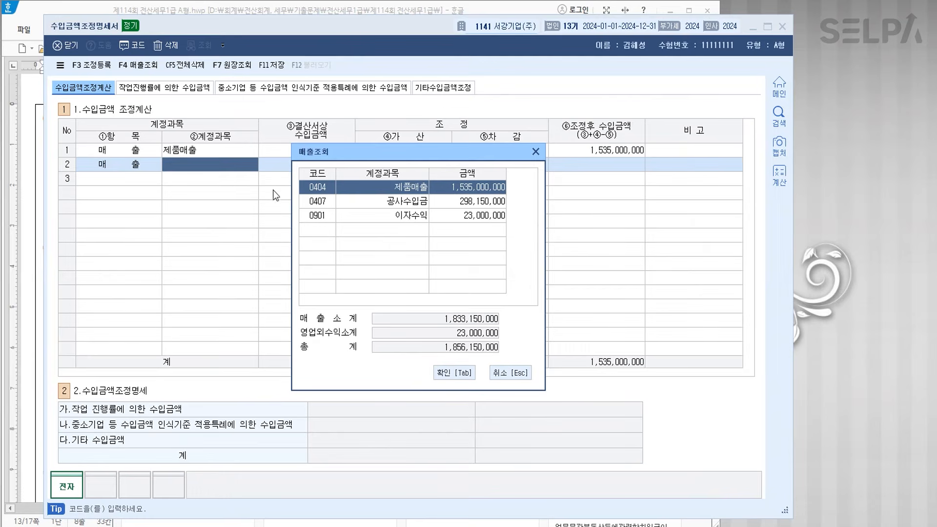
{"action": "left_click", "coordinate": [356, 200]}
{"action": "left_click", "coordinate": [448, 373]}
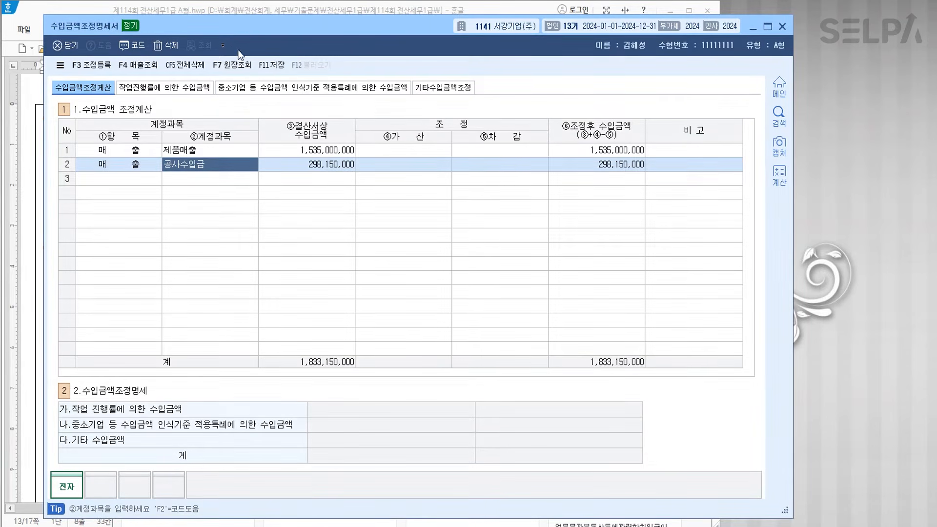
{"action": "left_click_drag", "start_coordinate": [385, 27], "coordinate": [418, 247]}
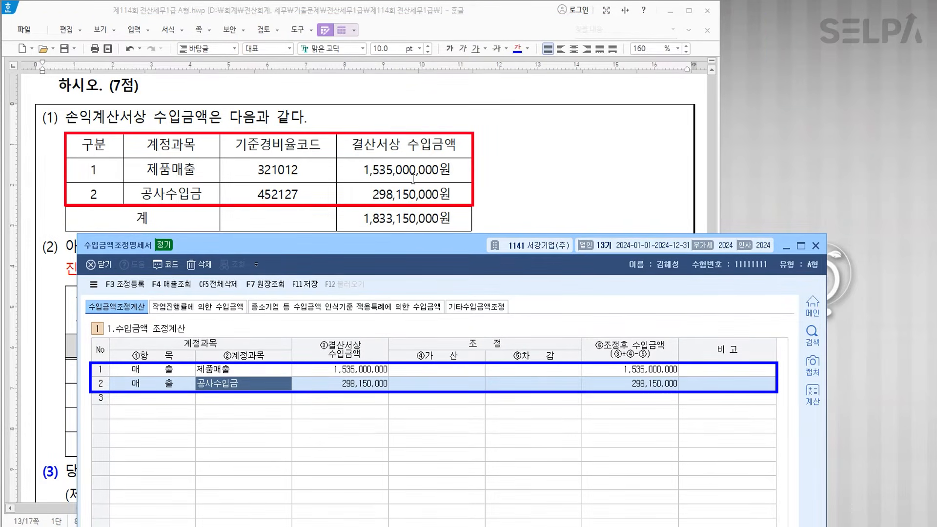
- On the 작업진행률 tab, enter project 우리중학교 증축공사 with contractor 세종특별시 교육청
{"action": "scroll", "coordinate": [380, 175], "scroll_direction": "down", "scroll_amount": 6}
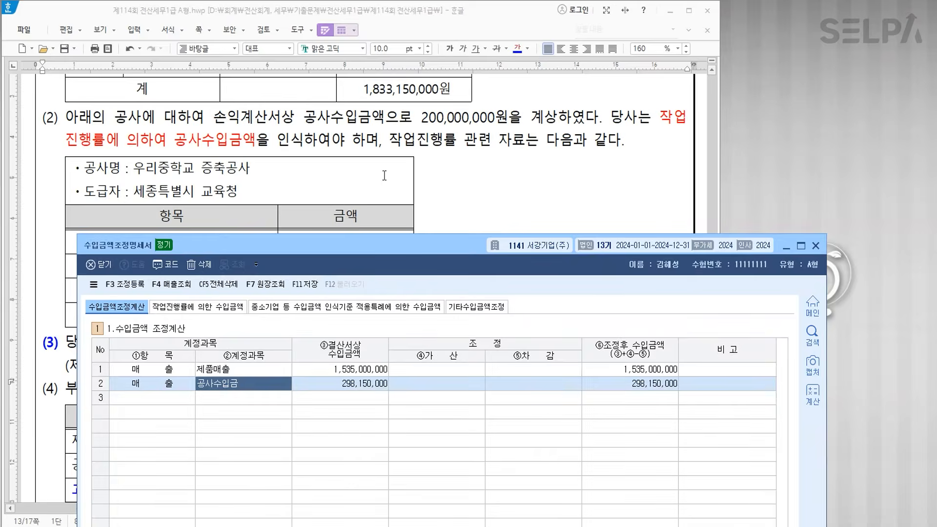
{"action": "scroll", "coordinate": [285, 159], "scroll_direction": "up", "scroll_amount": 2}
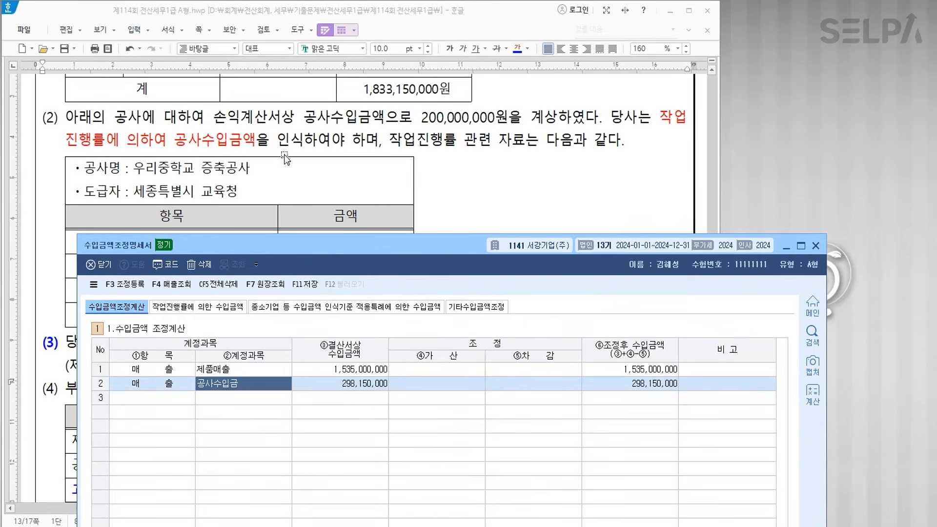
{"action": "left_click", "coordinate": [196, 309]}
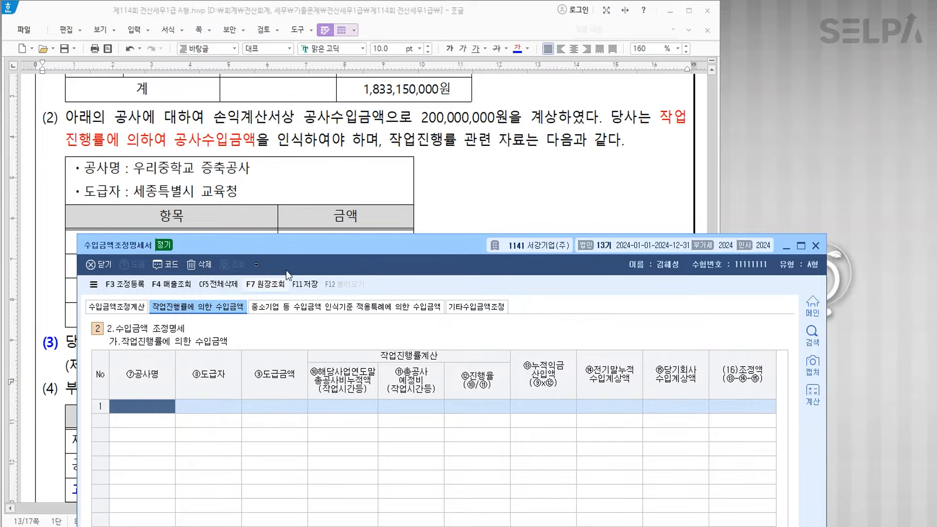
{"action": "left_click_drag", "start_coordinate": [282, 247], "coordinate": [281, 261]}
{"action": "scroll", "coordinate": [293, 199], "scroll_direction": "down", "scroll_amount": 3}
{"action": "scroll", "coordinate": [293, 199], "scroll_direction": "up", "scroll_amount": 3}
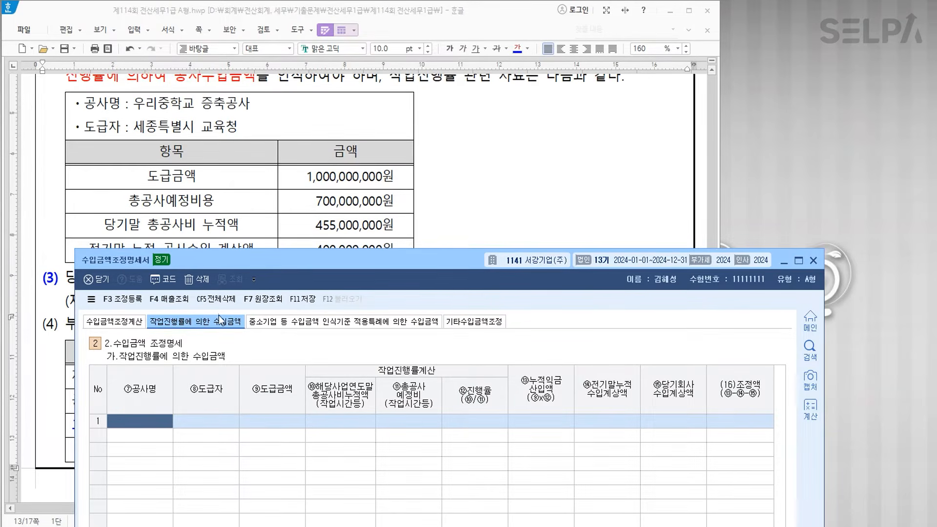
{"action": "type", "text": "우리중"}
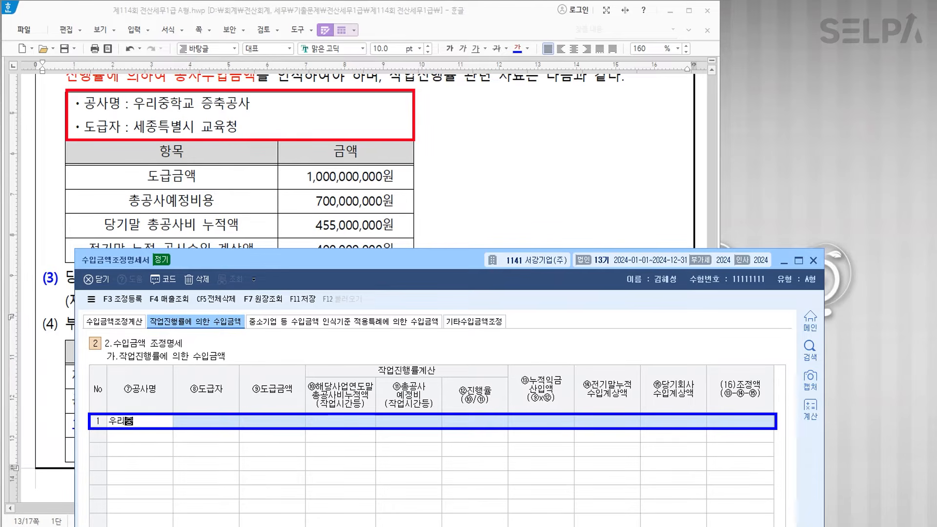
{"action": "type", "text": "핵교 증축ㄱ"}
{"action": "type", "text": "공사"}
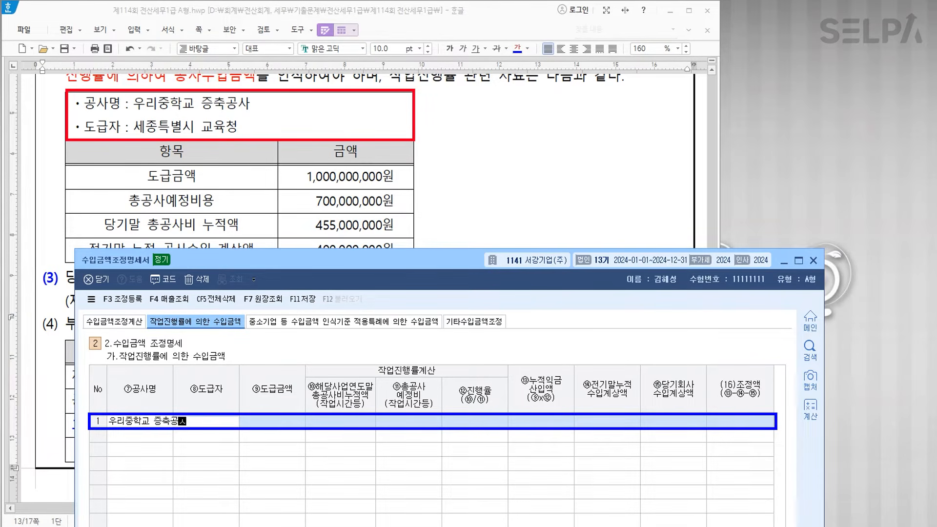
{"action": "key", "text": "Return"}
{"action": "type", "text": "세"}
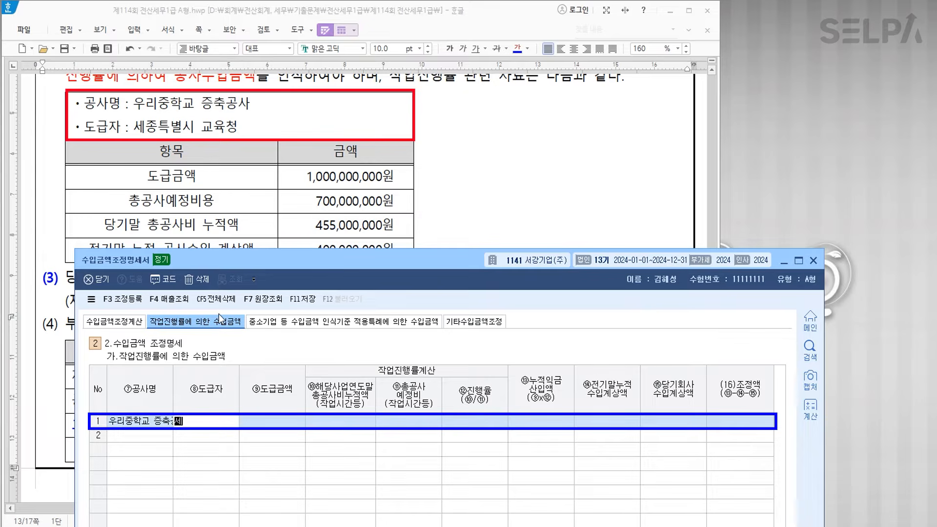
{"action": "type", "text": "종특별시 교육청"}
{"action": "key", "text": "Return"}
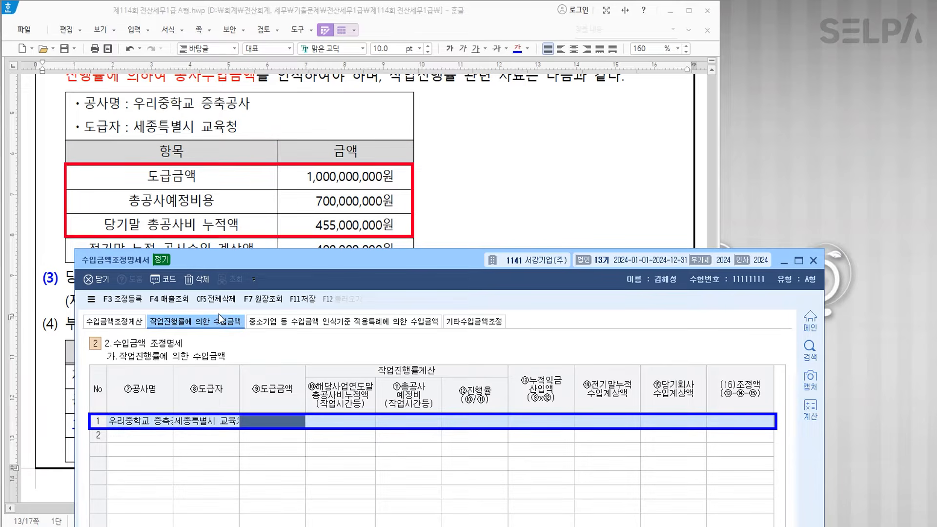
- Enter contract 1,000,000,000, costs 455,000,000 and 700,000,000, revenues 400,000,000 and 200,000,000
{"action": "type", "text": "1000000000"}
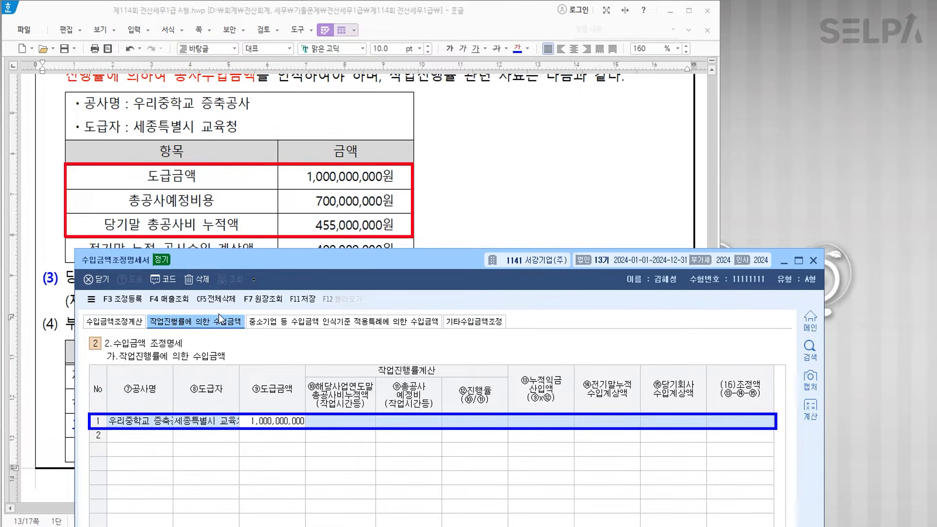
{"action": "key", "text": "Return"}
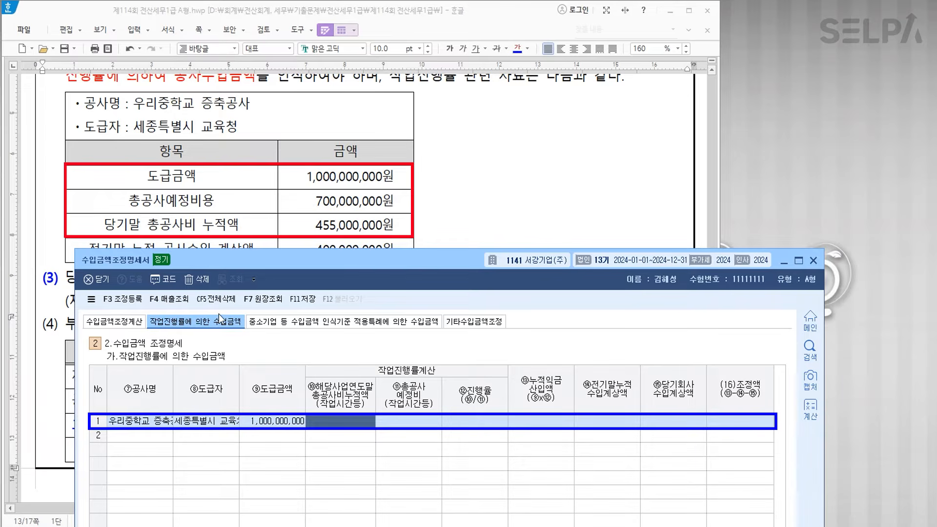
{"action": "type", "text": "4"}
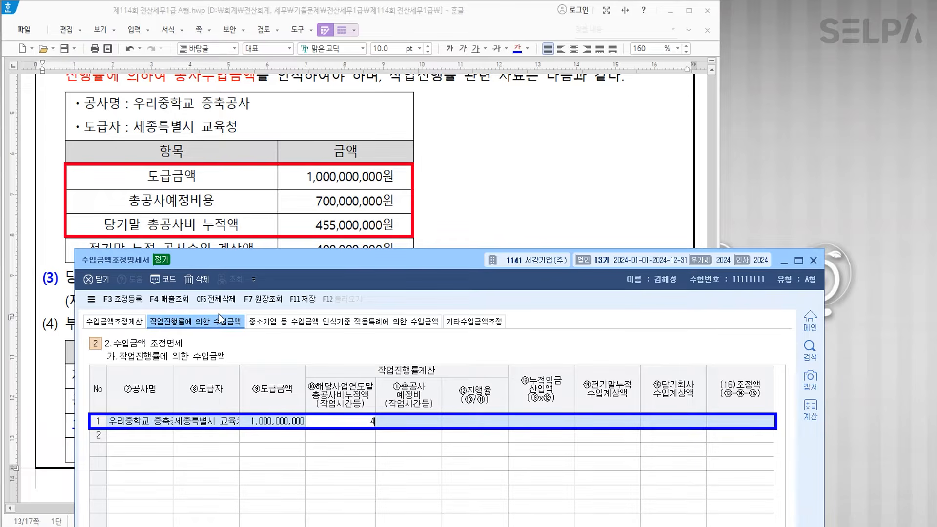
{"action": "type", "text": "55,000,000"}
{"action": "key", "text": "Return"}
{"action": "type", "text": "700000000"}
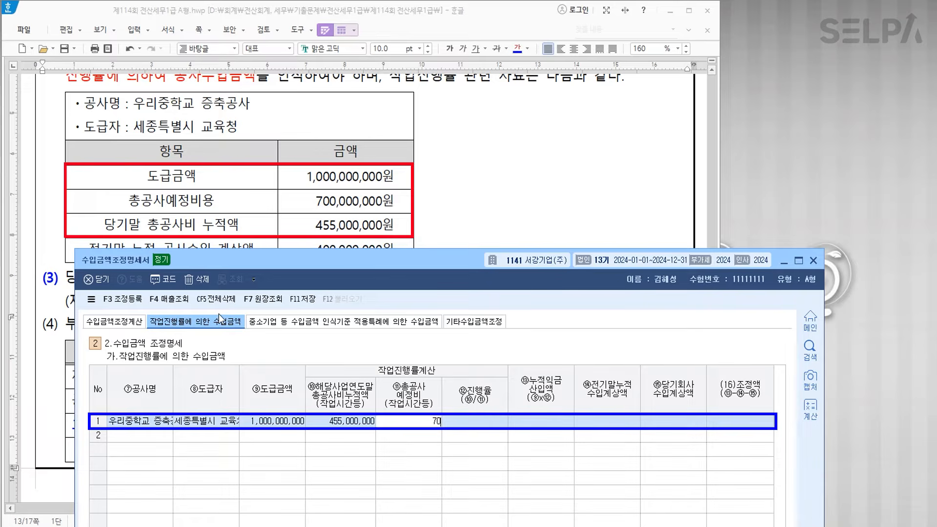
{"action": "key", "text": "Return"}
{"action": "key", "text": "Return"}
{"action": "key", "text": "Return"}
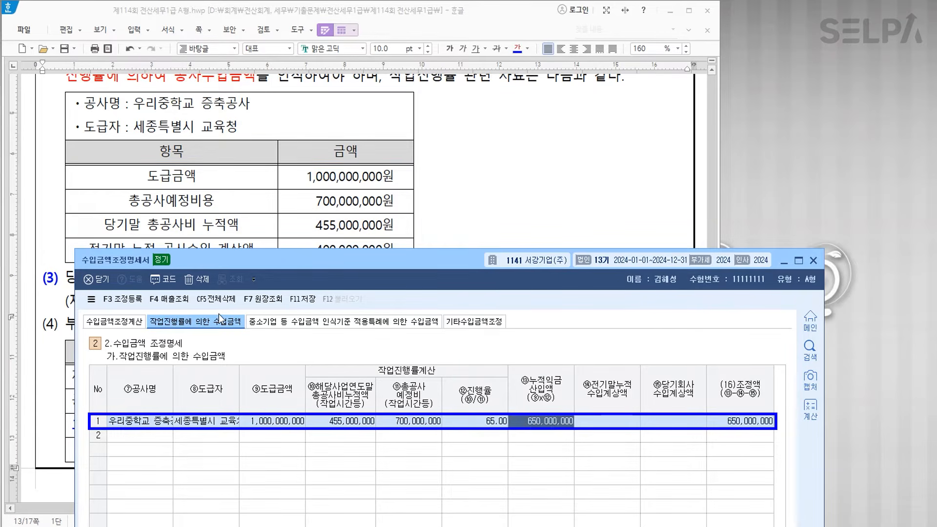
{"action": "scroll", "coordinate": [249, 216], "scroll_direction": "down", "scroll_amount": 2}
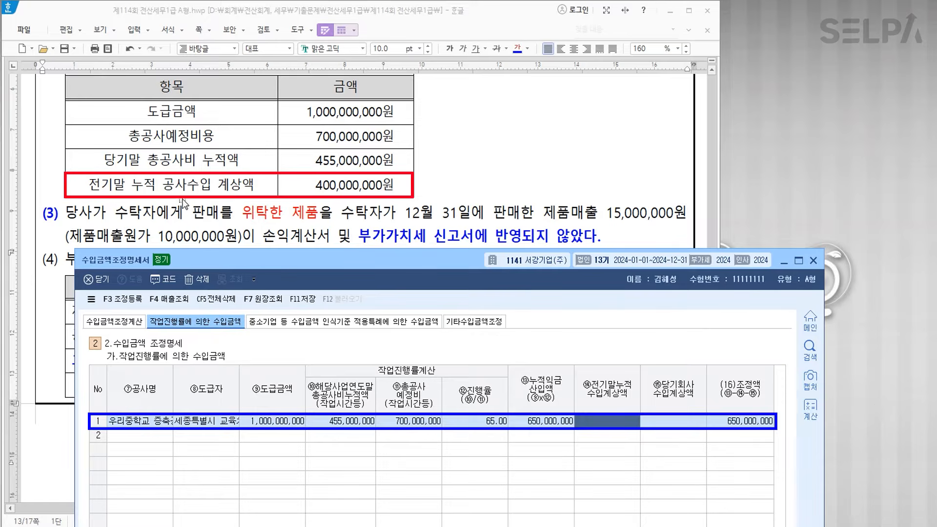
{"action": "type", "text": "40"}
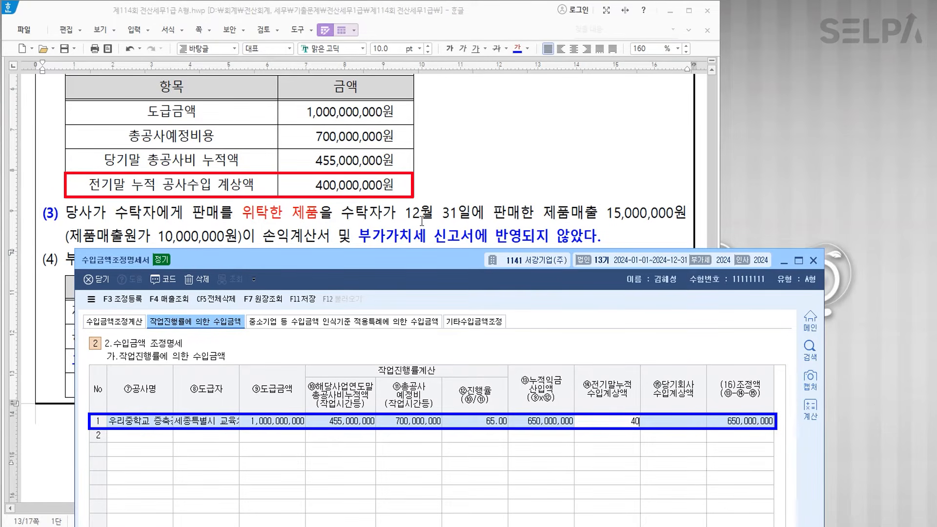
{"action": "type", "text": "0,000,000"}
{"action": "key", "text": "Return"}
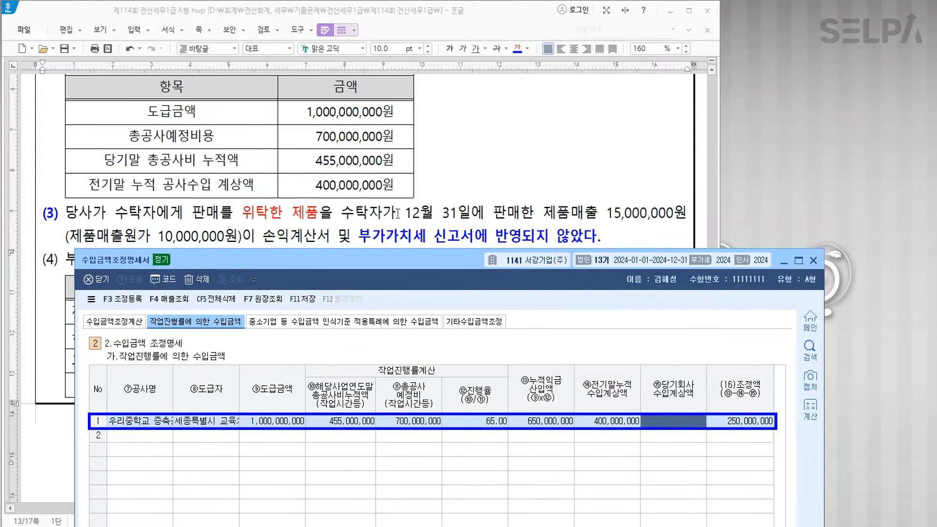
{"action": "scroll", "coordinate": [398, 213], "scroll_direction": "up", "scroll_amount": 5}
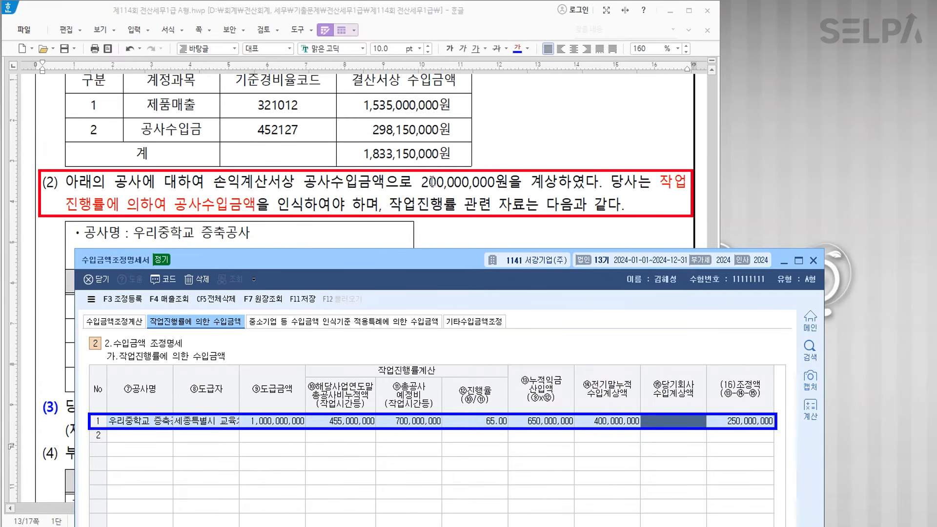
{"action": "type", "text": "200000000"}
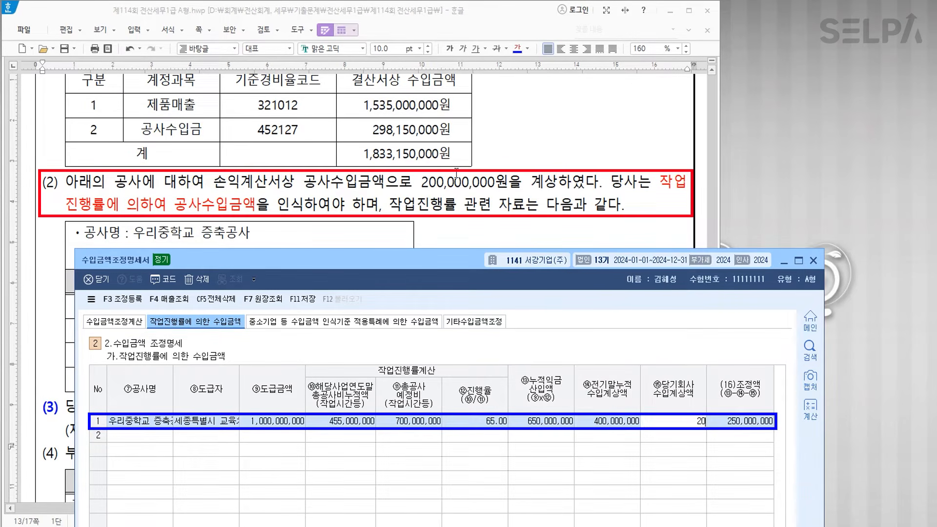
{"action": "key", "text": "Return"}
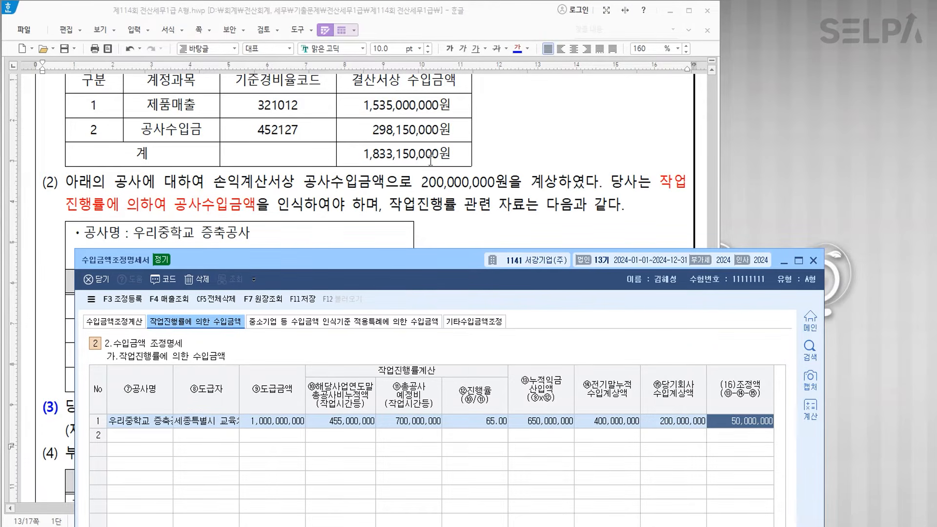
{"action": "scroll", "coordinate": [421, 159], "scroll_direction": "down", "scroll_amount": 5}
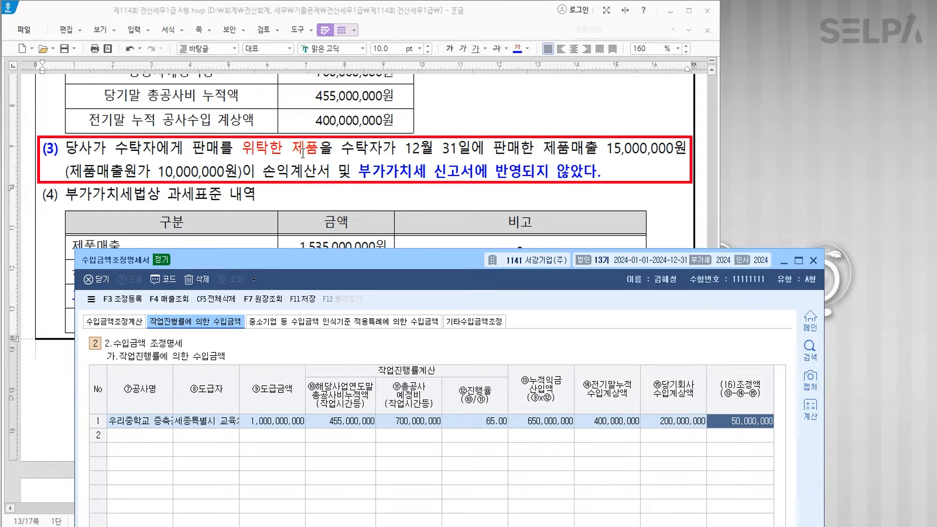
- Add other revenue 위탁판매누락 of 15,000,000 with 10,000,000 matching cost
{"action": "left_click", "coordinate": [476, 322]}
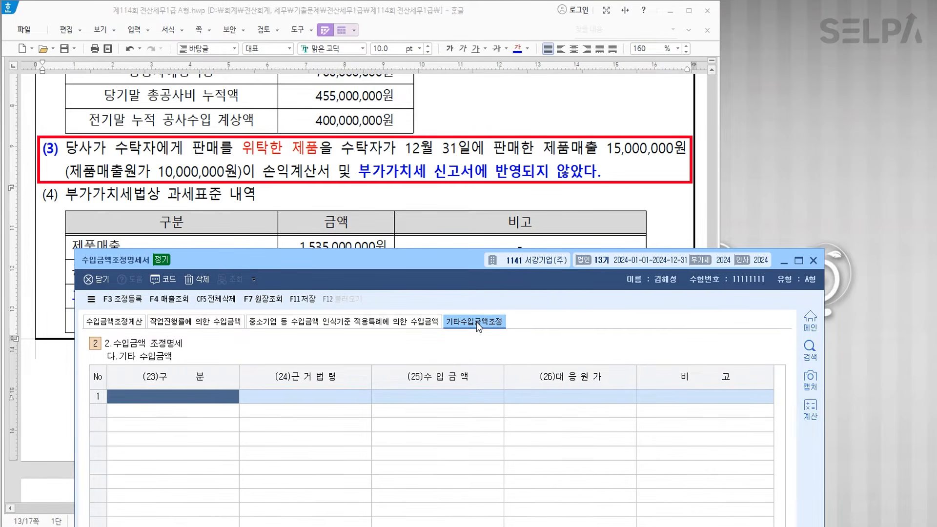
{"action": "type", "text": "위탁"}
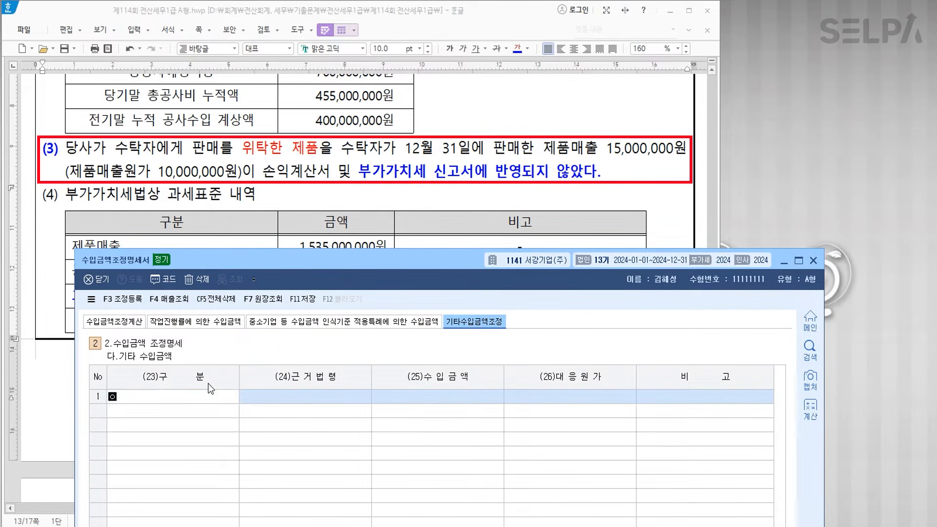
{"action": "type", "text": "판매누락"}
{"action": "key", "text": "Return"}
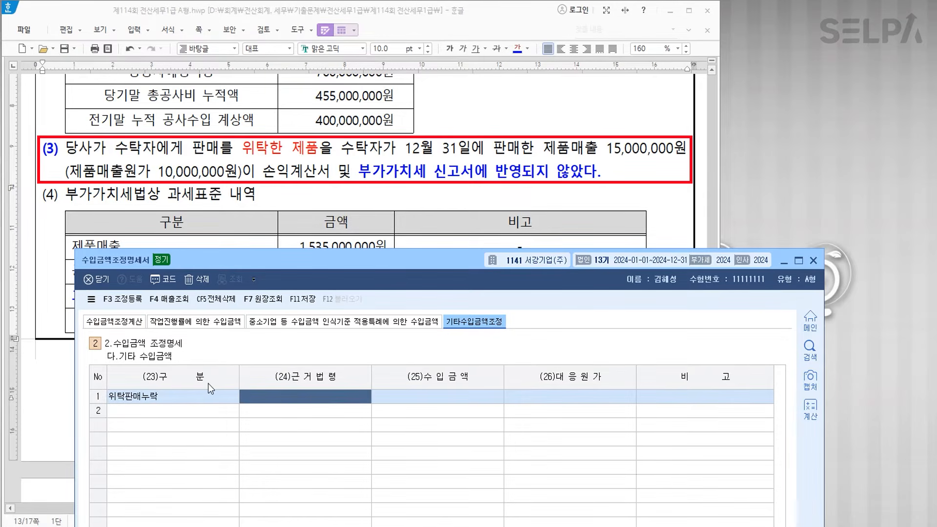
{"action": "key", "text": "Return"}
{"action": "type", "text": "15000000"}
{"action": "key", "text": "Return"}
{"action": "type", "text": "10,000,000"}
{"action": "key", "text": "Return"}
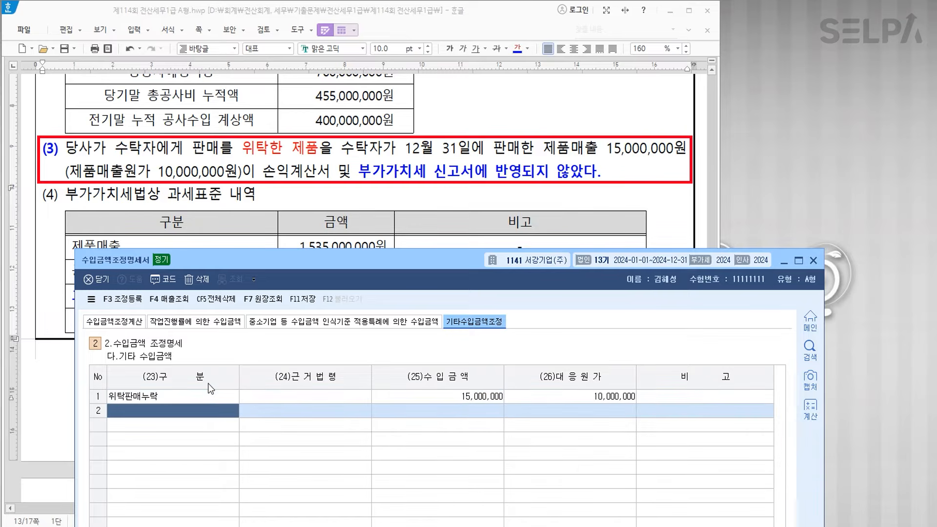
- Enter a 15,000,000 addition for 제품매출 on the 수입금액조정계산 sheet
{"action": "left_click", "coordinate": [121, 323]}
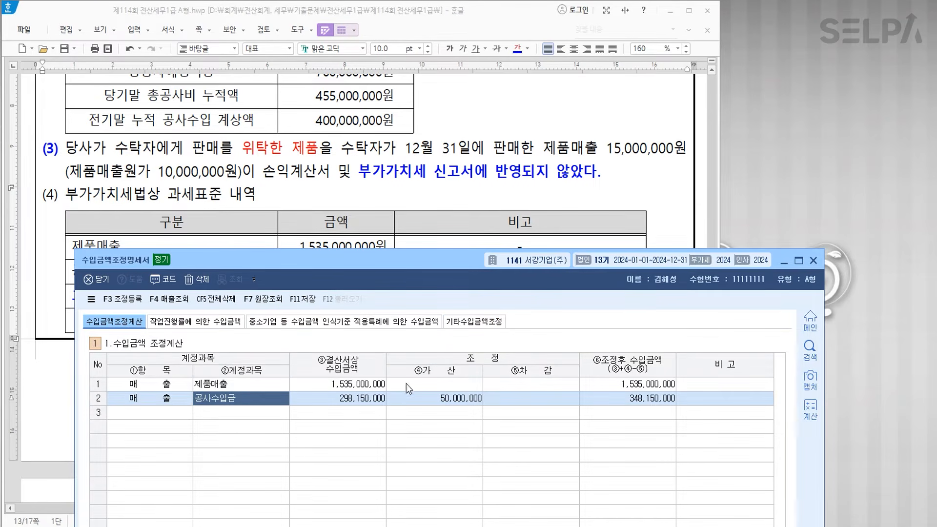
{"action": "left_click_drag", "start_coordinate": [414, 269], "coordinate": [390, 22]}
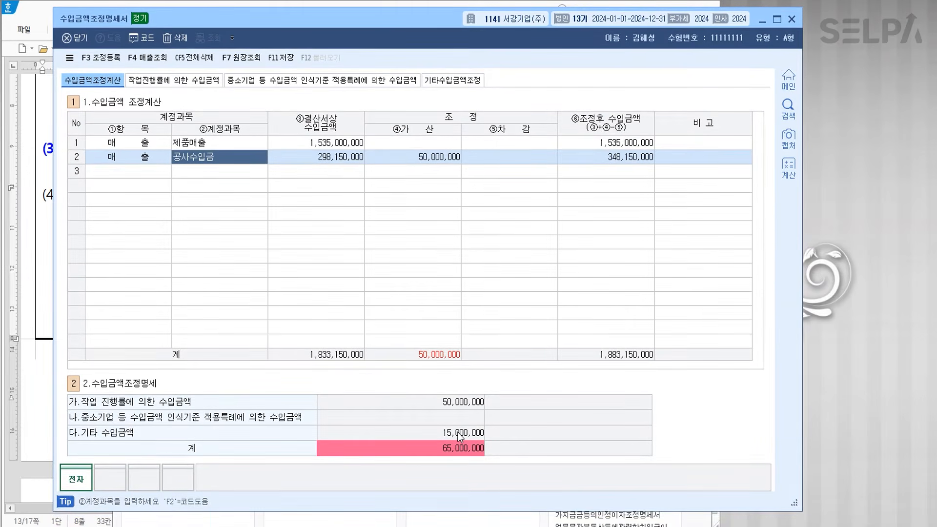
{"action": "left_click", "coordinate": [427, 145]}
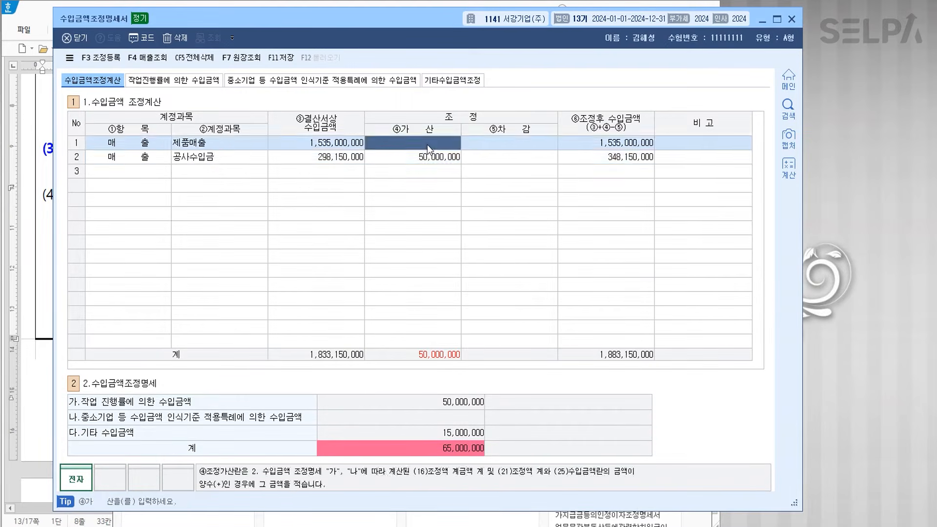
{"action": "type", "text": "15000000"}
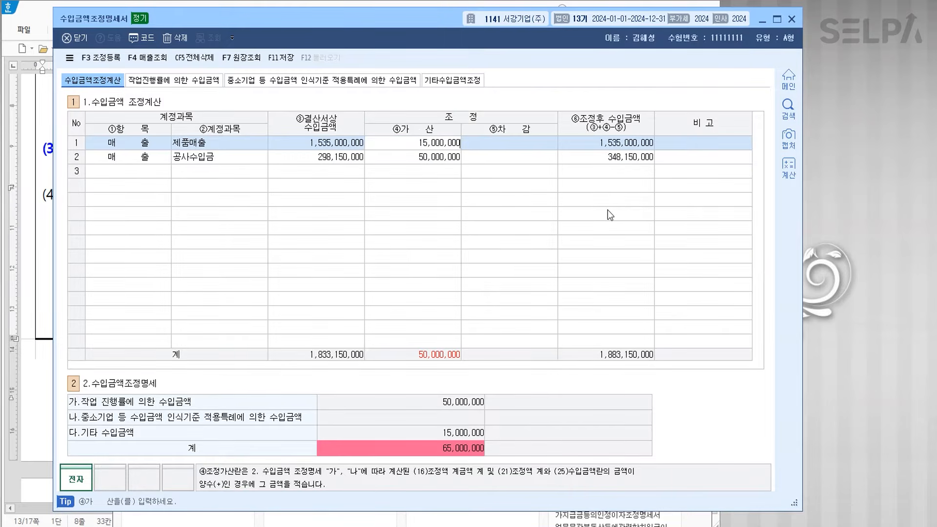
{"action": "key", "text": "Return"}
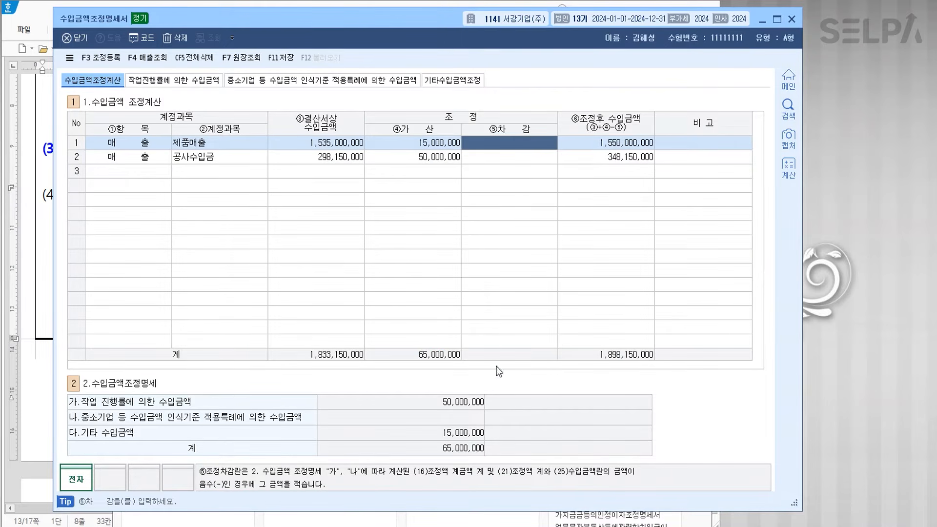
- Register 공사미수금과소 50,000,000 as the first 익금산입 adjustment
{"action": "left_click", "coordinate": [103, 59]}
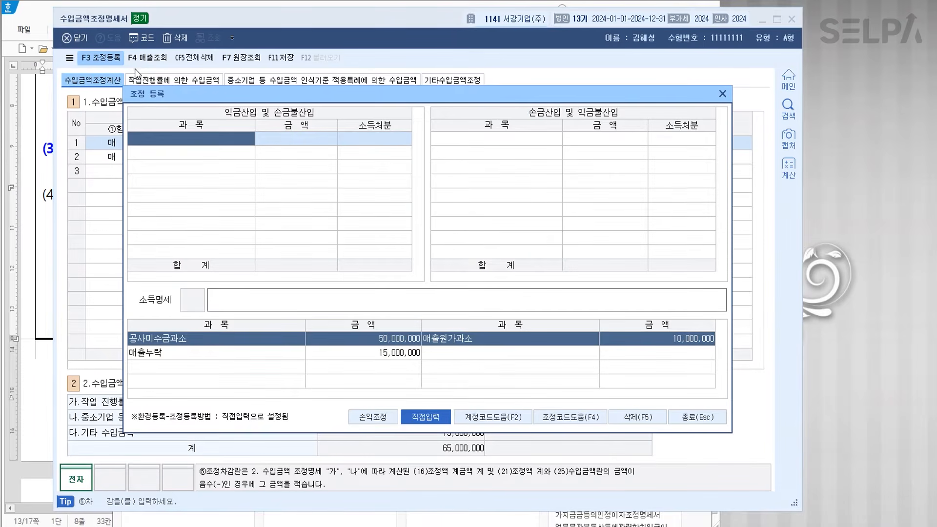
{"action": "key", "text": "F4"}
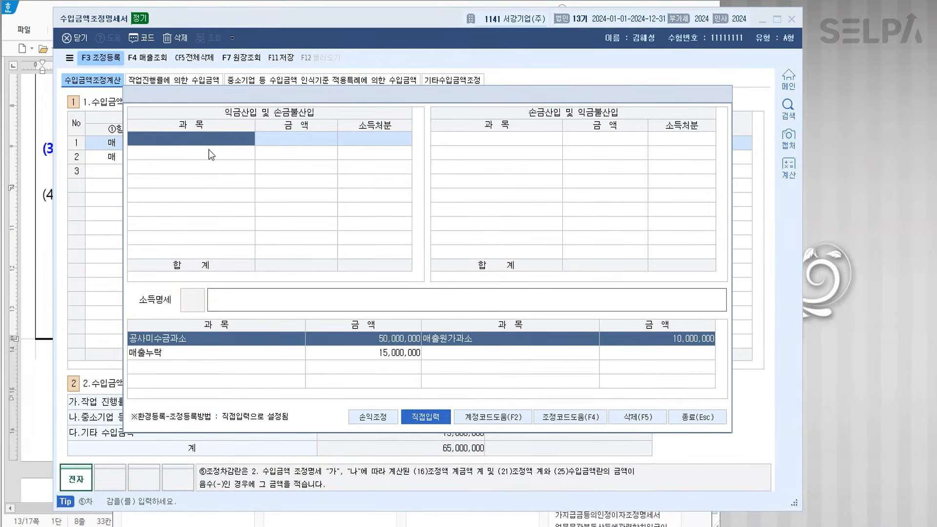
{"action": "key", "text": "Down"}
{"action": "key", "text": "Return"}
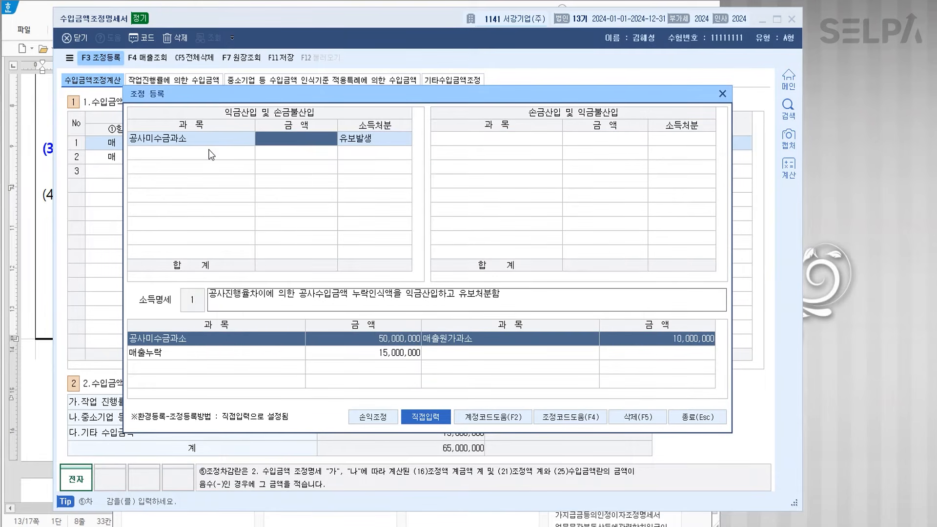
{"action": "type", "text": "50000000"}
{"action": "key", "text": "Return"}
{"action": "key", "text": "Return"}
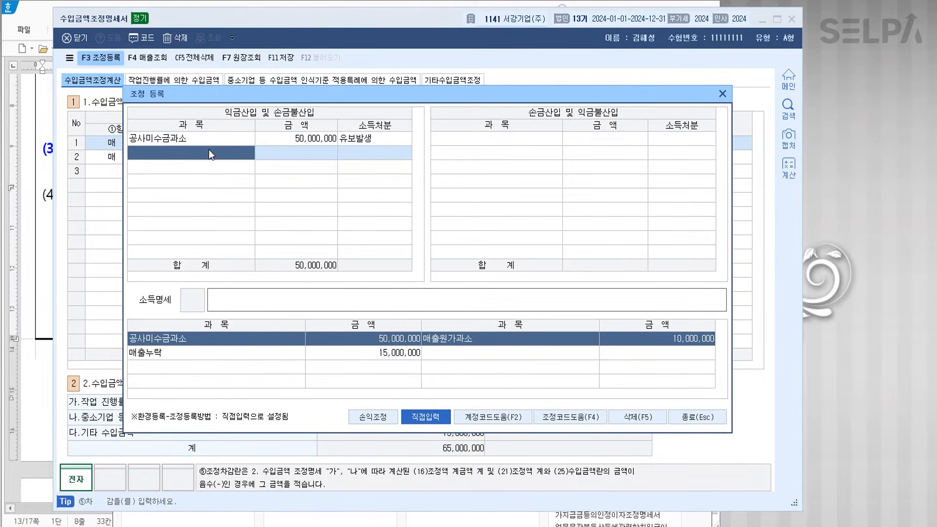
- Add 위탁매출누락 15,000,000 as a second 익금산입 item with 유보발생 disposition
{"action": "key", "text": "F4"}
{"action": "key", "text": "Down"}
{"action": "key", "text": "Down"}
{"action": "key", "text": "Down"}
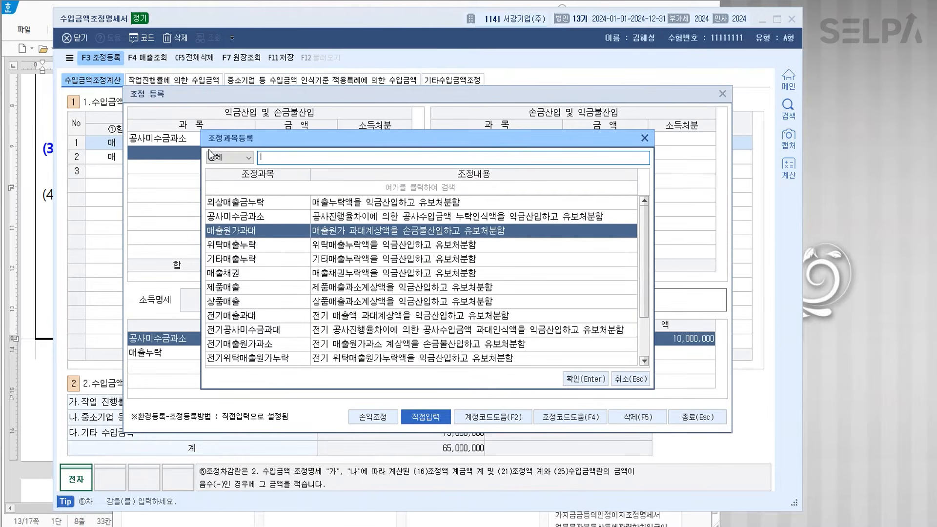
{"action": "key", "text": "Escape"}
{"action": "type", "text": "15000000"}
{"action": "key", "text": "Return"}
{"action": "key", "text": "Return"}
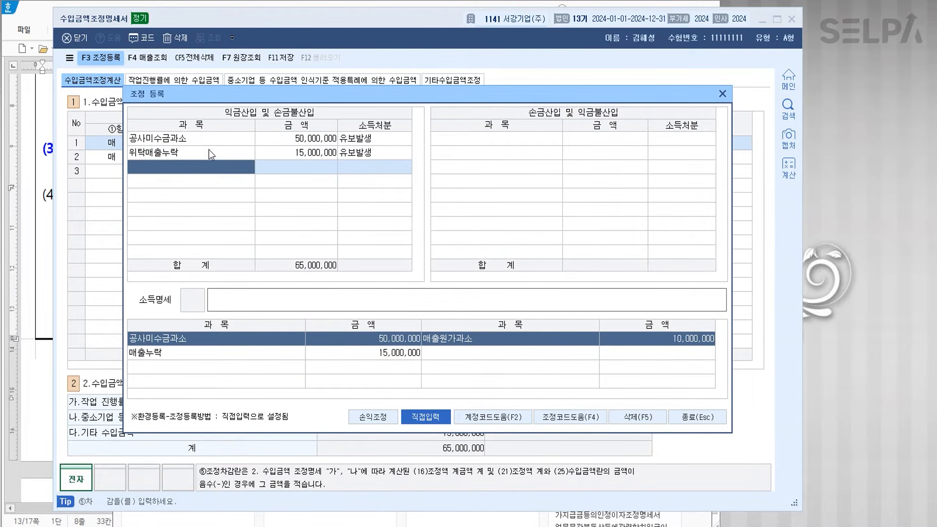
- Record 위탁매출원가누락 10,000,000 as a 손금산입 deduction and close the adjustment register
{"action": "key", "text": "Return"}
{"action": "key", "text": "F2"}
{"action": "key", "text": "Down"}
{"action": "key", "text": "Down"}
{"action": "key", "text": "Down"}
{"action": "key", "text": "Return"}
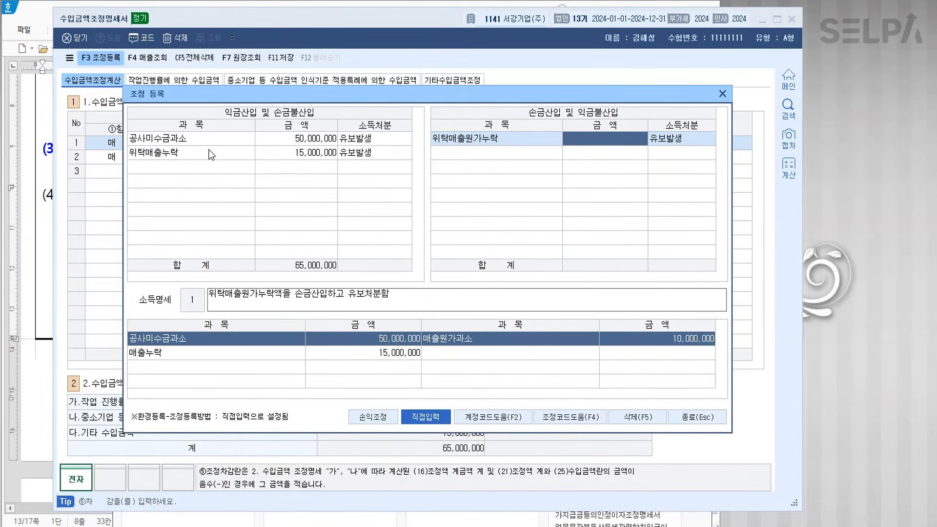
{"action": "type", "text": "10000000"}
{"action": "key", "text": "Return"}
{"action": "key", "text": "Return"}
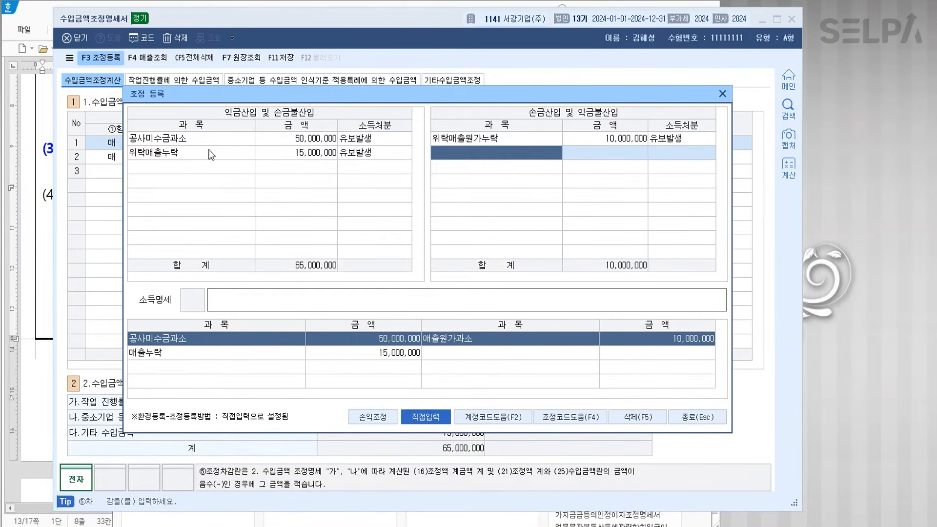
{"action": "left_click", "coordinate": [702, 417]}
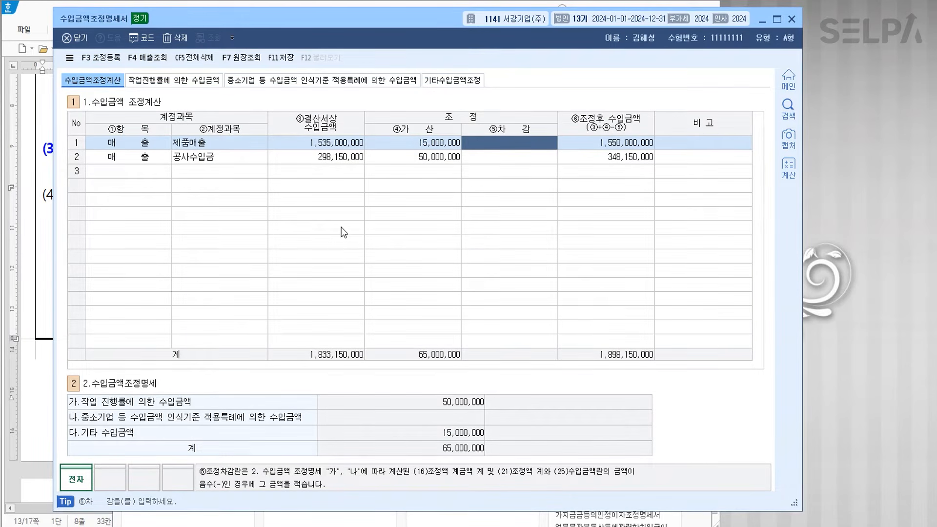
- Open 조정후수입금액명세서 through the menu search and reload its revenue data
{"action": "key", "text": "ctrl+Return"}
{"action": "type", "text": "ㅈㅈ히"}
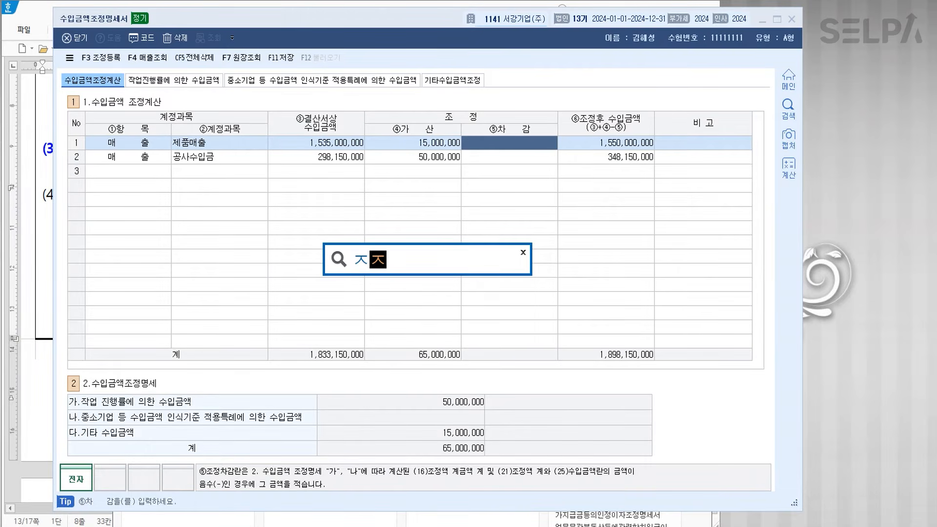
{"action": "key", "text": "Return"}
{"action": "key", "text": "Down"}
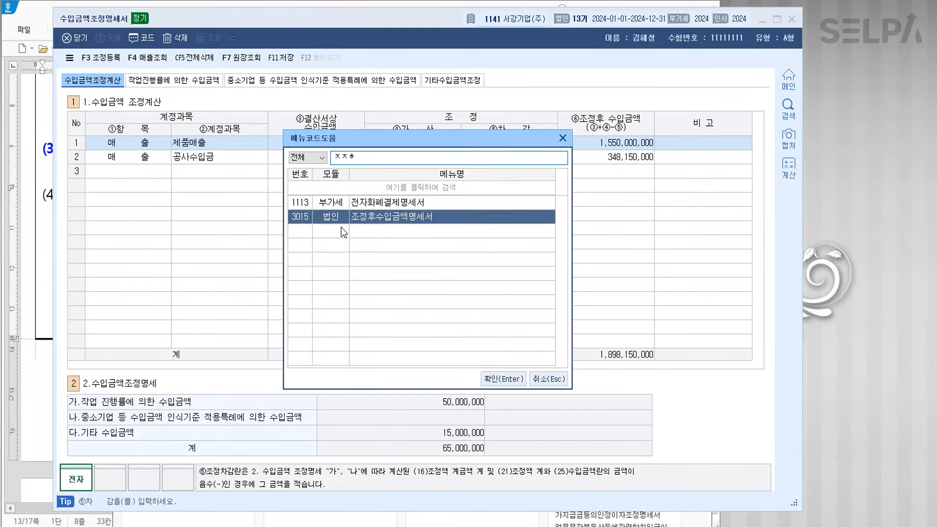
{"action": "key", "text": "Return"}
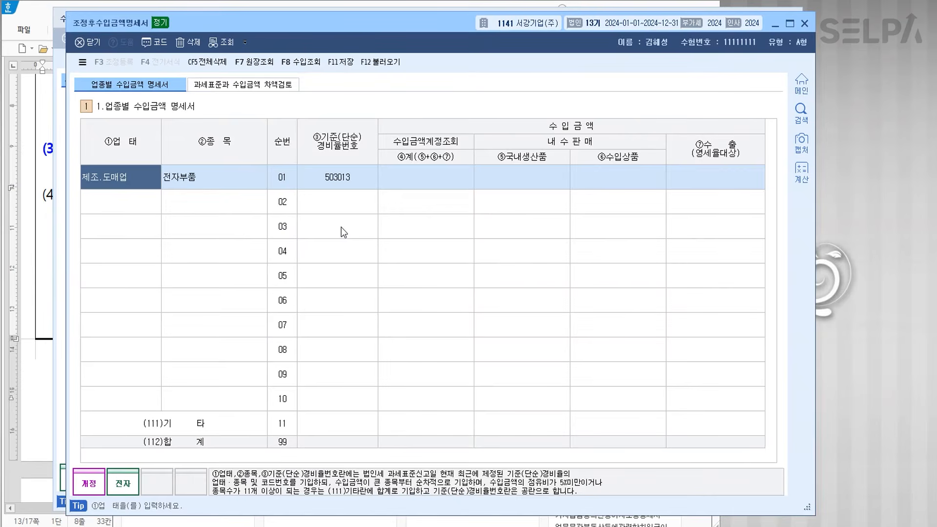
{"action": "left_click", "coordinate": [386, 62]}
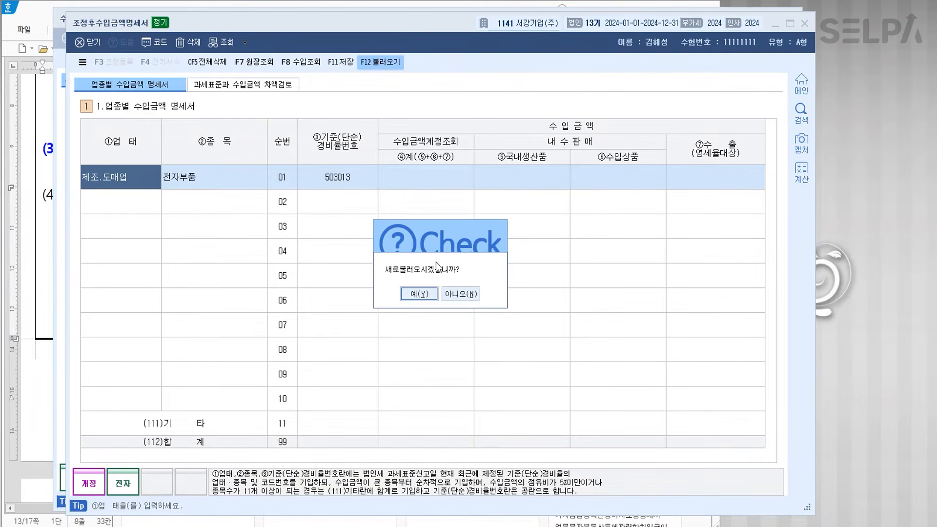
{"action": "left_click", "coordinate": [419, 294]}
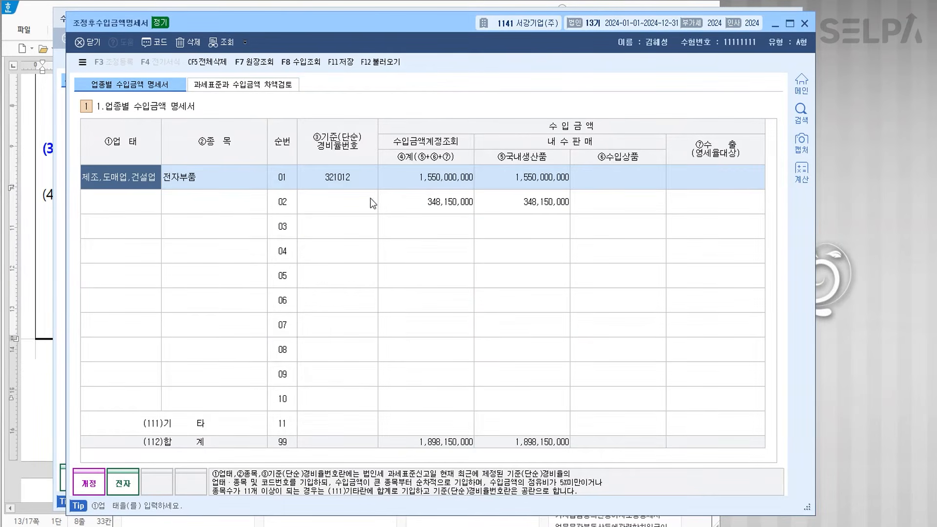
- Enter standard-rate code 452127 (일반 통신 공사업) for row 02
{"action": "left_click", "coordinate": [355, 199]}
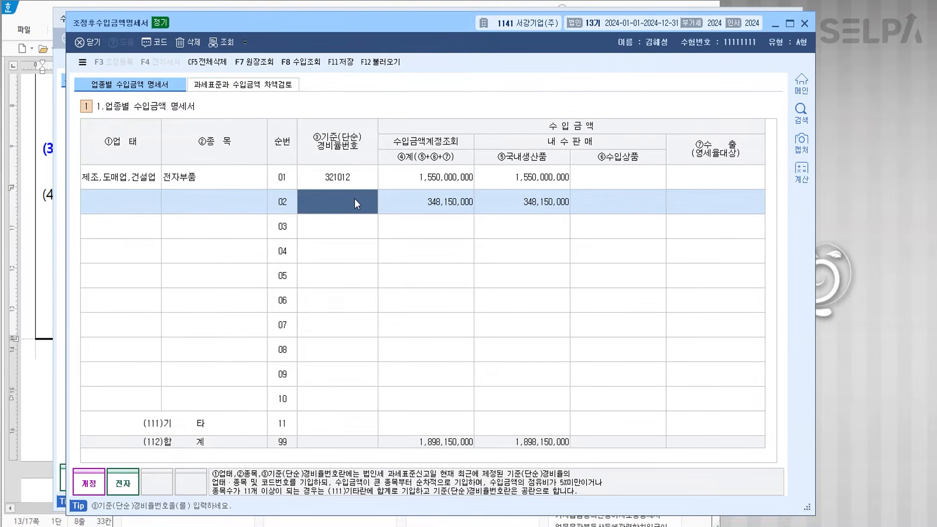
{"action": "left_click_drag", "start_coordinate": [383, 27], "coordinate": [378, 271]}
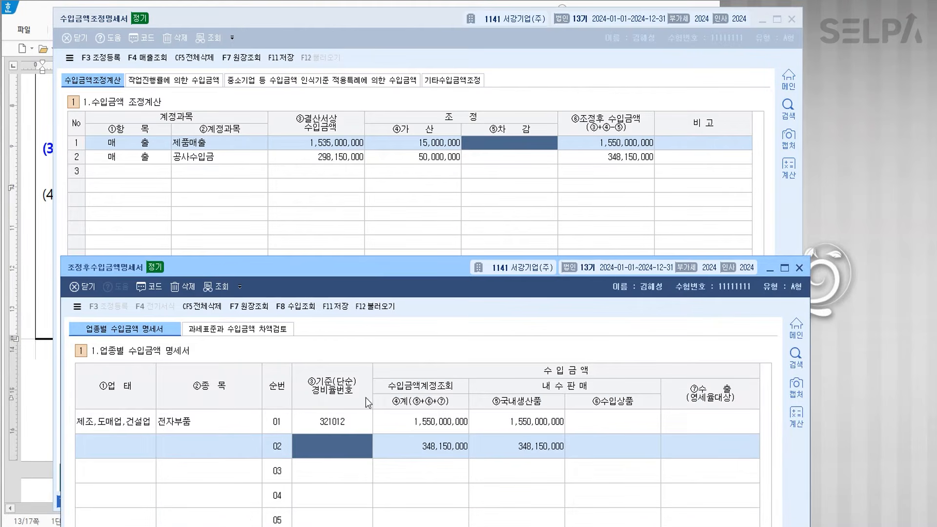
{"action": "left_click", "coordinate": [784, 40]}
{"action": "left_click", "coordinate": [764, 20]}
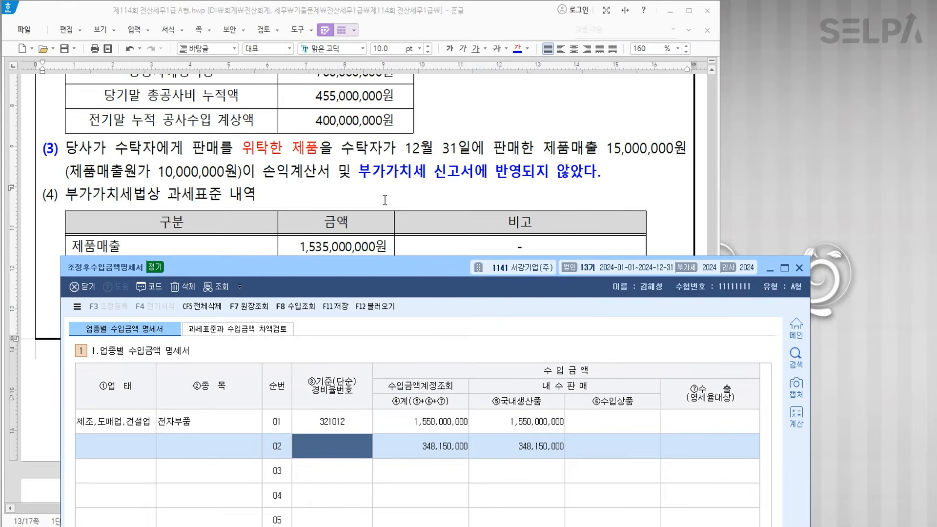
{"action": "scroll", "coordinate": [363, 156], "scroll_direction": "up", "scroll_amount": 3}
{"action": "scroll", "coordinate": [363, 156], "scroll_direction": "up", "scroll_amount": 3}
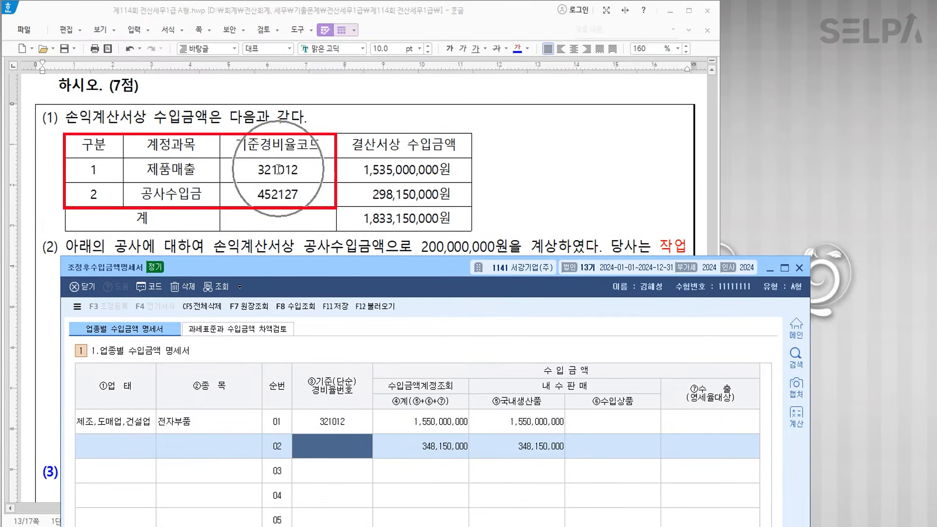
{"action": "type", "text": "4"}
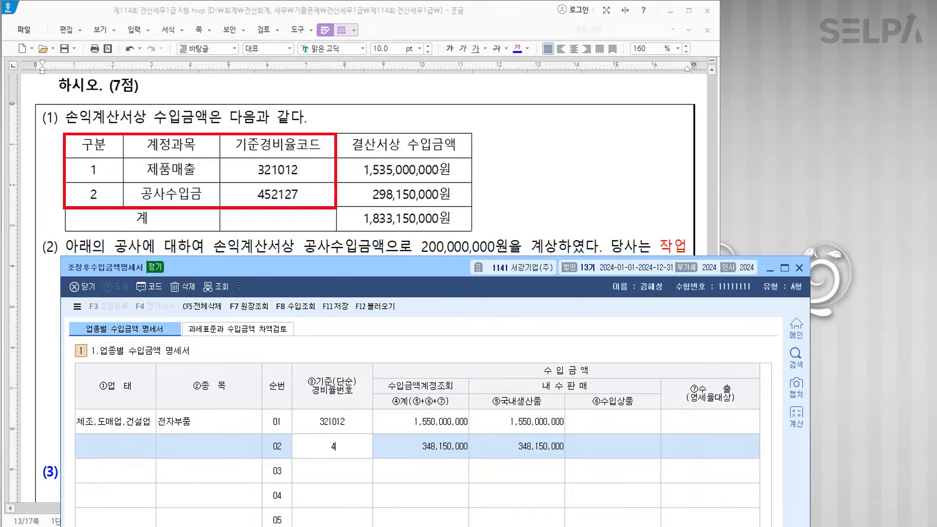
{"action": "type", "text": "52127"}
{"action": "key", "text": "Return"}
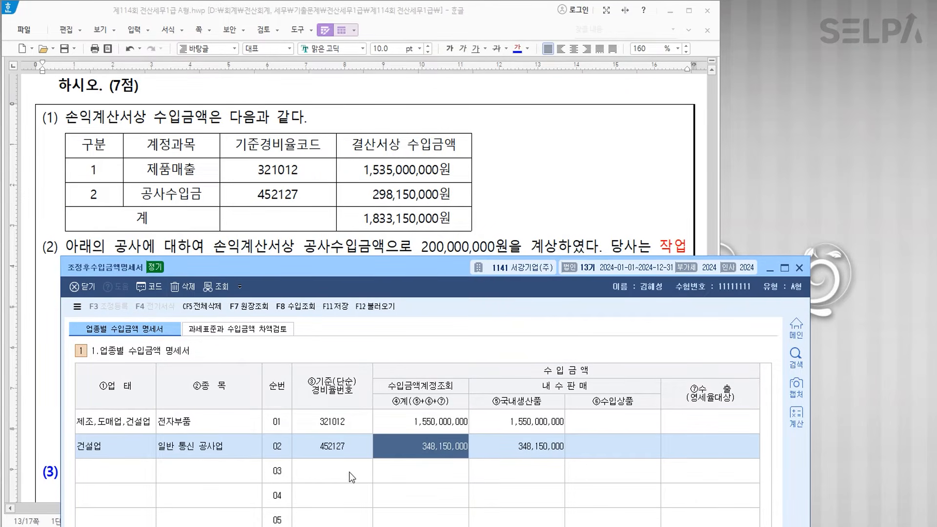
{"action": "left_click_drag", "start_coordinate": [408, 273], "coordinate": [406, 321]}
{"action": "key", "text": "ctrl"}
{"action": "key", "text": "ctrl"}
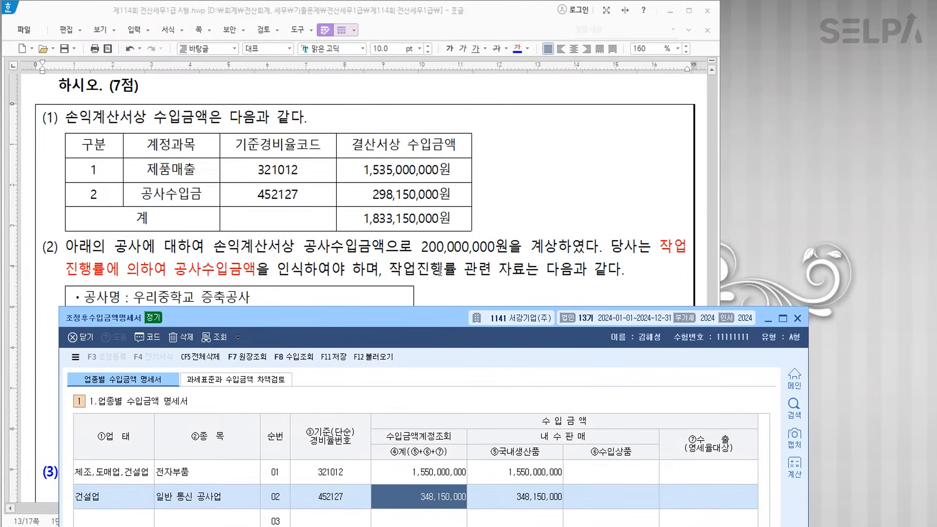
{"action": "left_click_drag", "start_coordinate": [429, 323], "coordinate": [424, 33]}
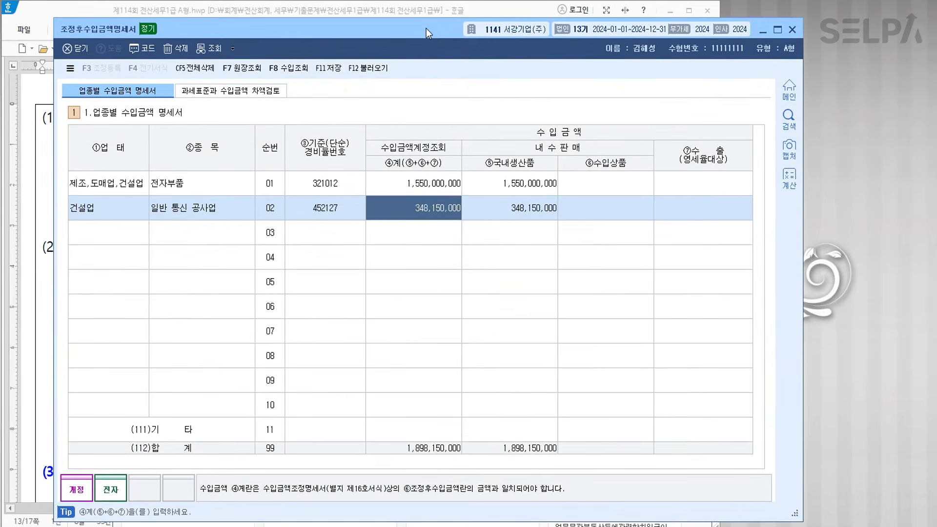
- Switch to 과세표준과 수입금액 차액검토 and reload its figures
{"action": "left_click", "coordinate": [257, 92]}
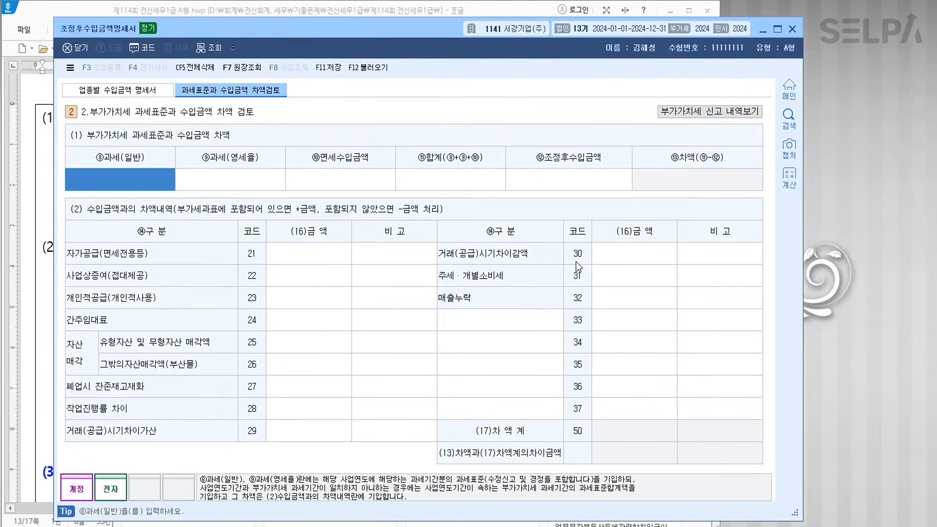
{"action": "key", "text": "ctrl"}
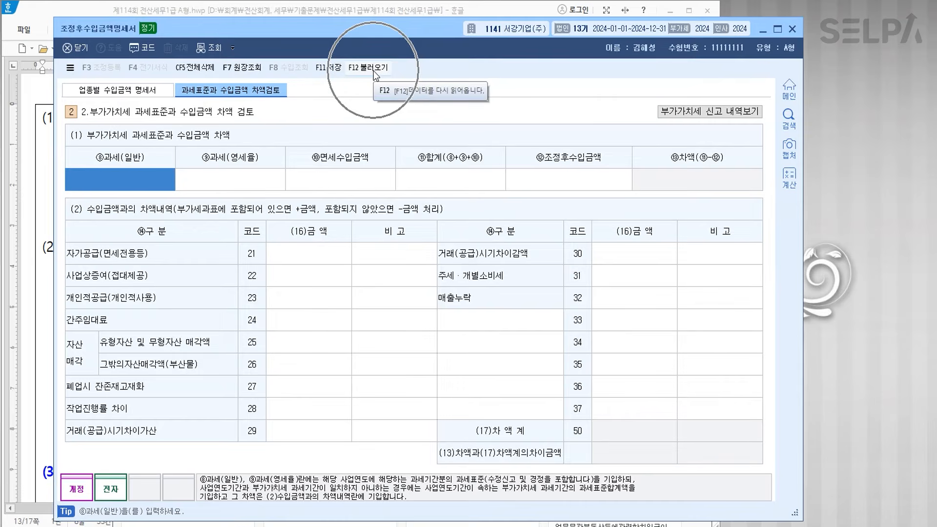
{"action": "left_click", "coordinate": [373, 71]}
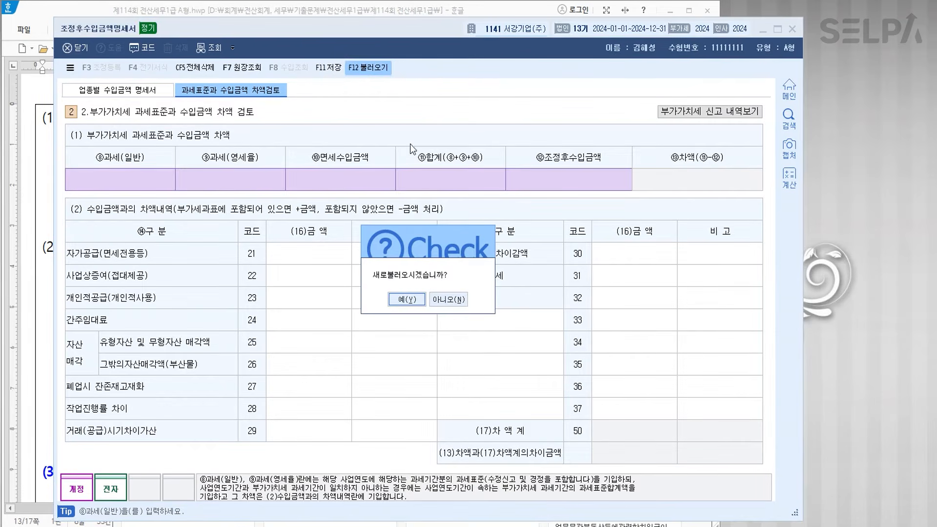
{"action": "left_click", "coordinate": [406, 298]}
{"action": "key", "text": "ctrl"}
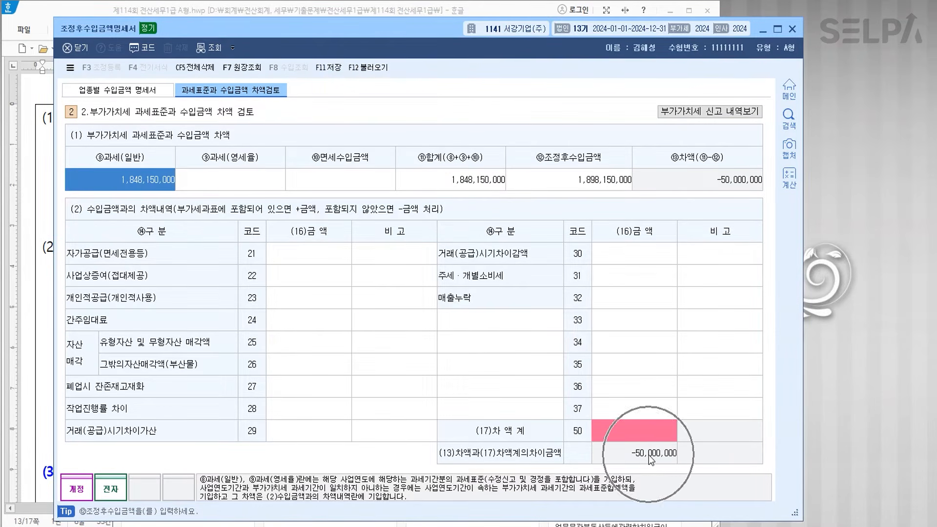
{"action": "left_click_drag", "start_coordinate": [417, 30], "coordinate": [407, 432]}
{"action": "scroll", "coordinate": [422, 256], "scroll_direction": "down", "scroll_amount": 6}
{"action": "scroll", "coordinate": [422, 255], "scroll_direction": "down", "scroll_amount": 3}
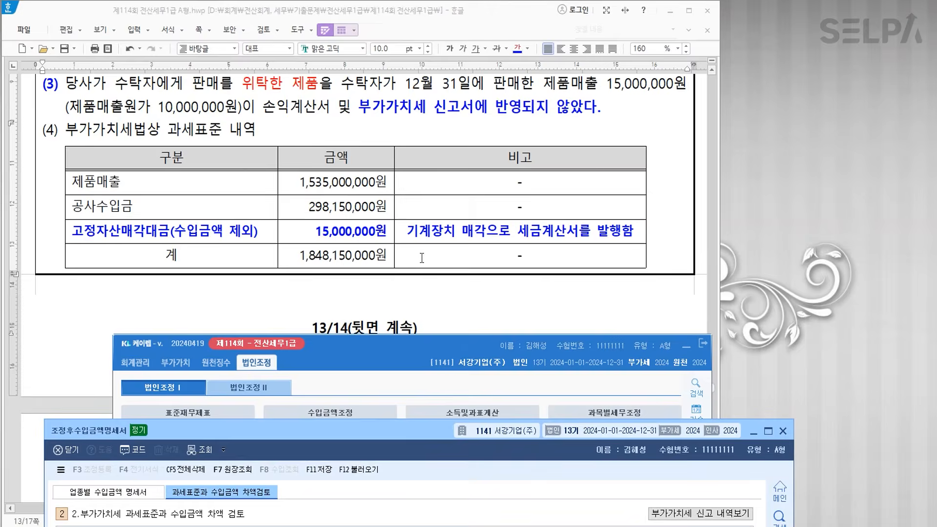
{"action": "key", "text": "ctrl"}
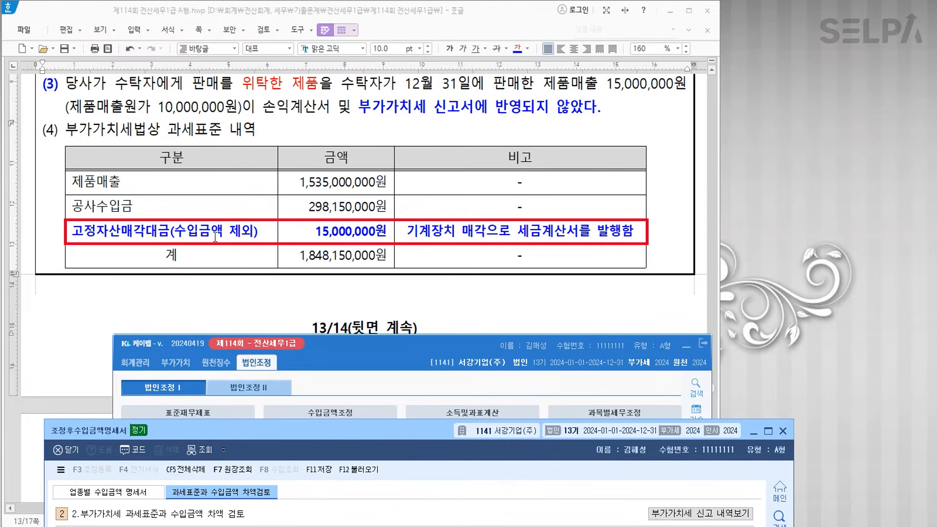
{"action": "left_click_drag", "start_coordinate": [382, 420], "coordinate": [382, 28]}
- Enter 15,000,000 (code 25), -50,000,000 (code 28), -15,000,000 (code 32) and save
{"action": "left_click", "coordinate": [329, 340]}
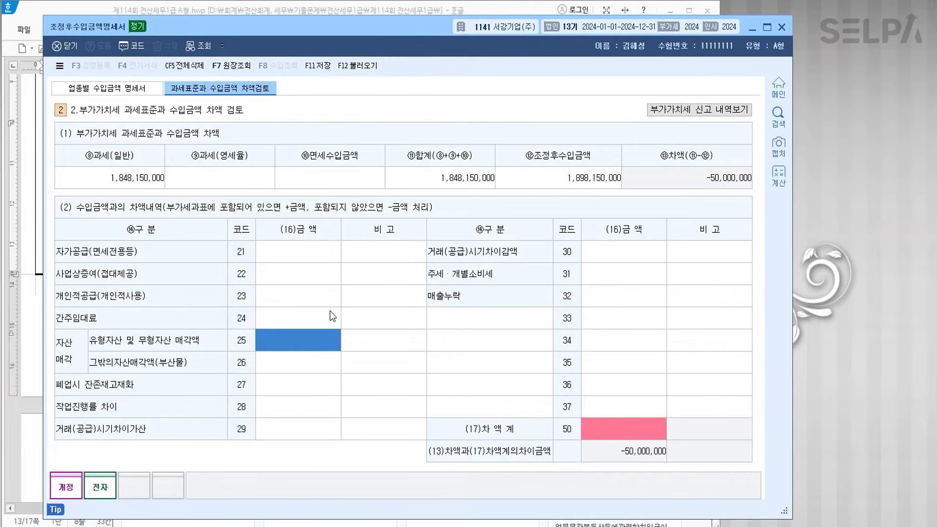
{"action": "type", "text": "15000000"}
{"action": "key", "text": "Return"}
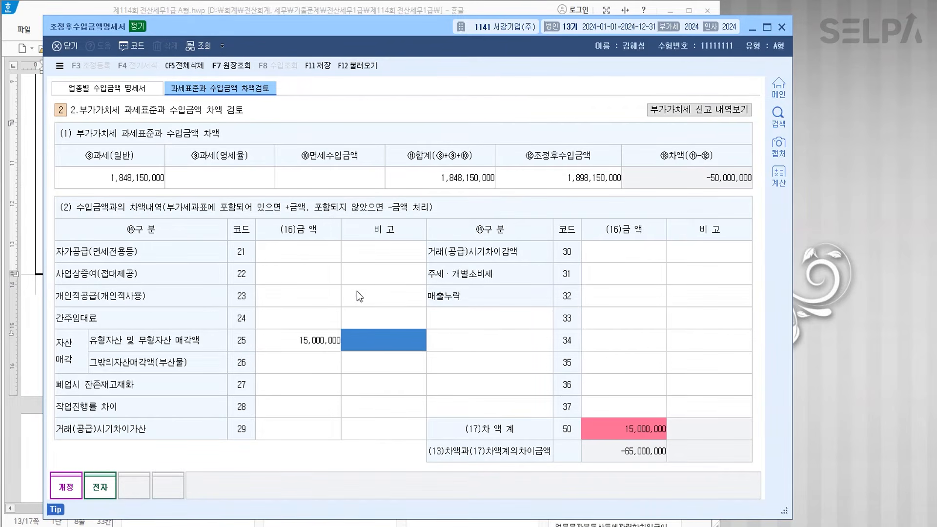
{"action": "left_click", "coordinate": [313, 409]}
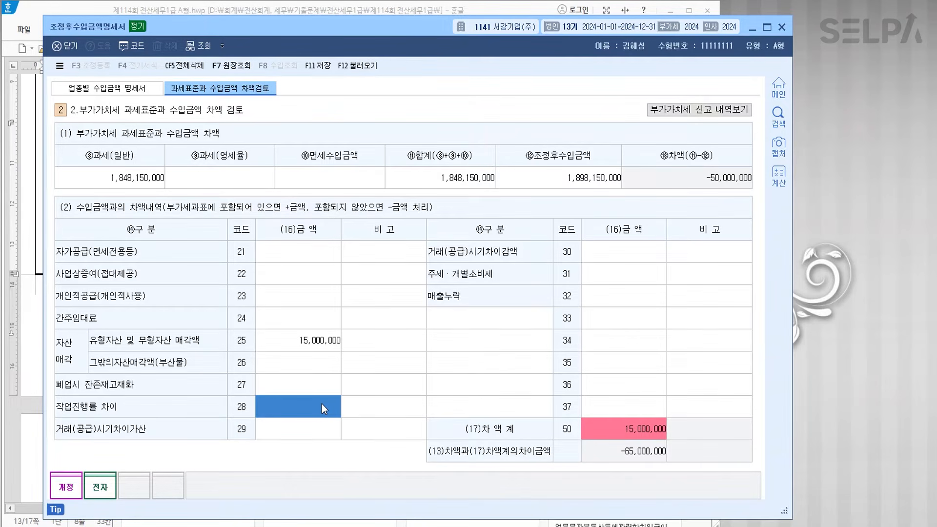
{"action": "left_click", "coordinate": [322, 405]}
{"action": "type", "text": "-50,000,000"}
{"action": "key", "text": "Return"}
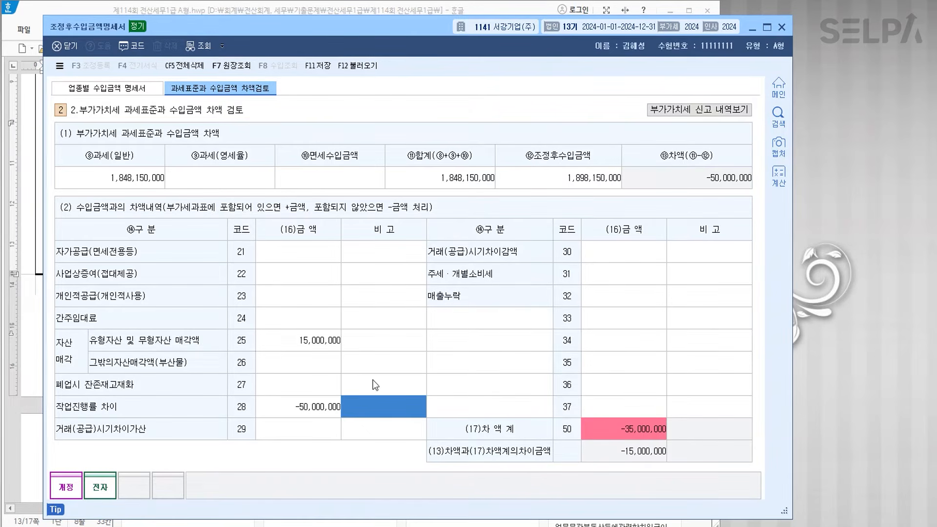
{"action": "left_click", "coordinate": [607, 298]}
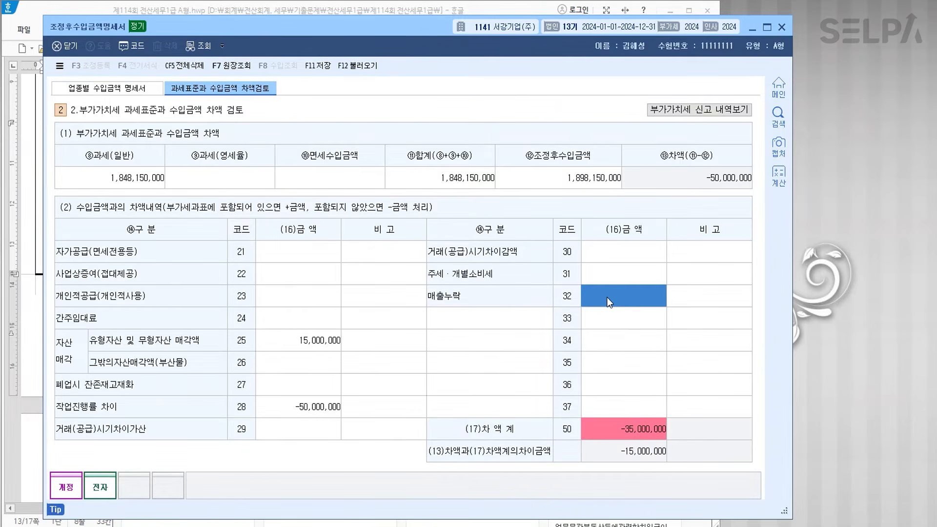
{"action": "left_click", "coordinate": [607, 297]}
{"action": "type", "text": "-15000000"}
{"action": "key", "text": "Return"}
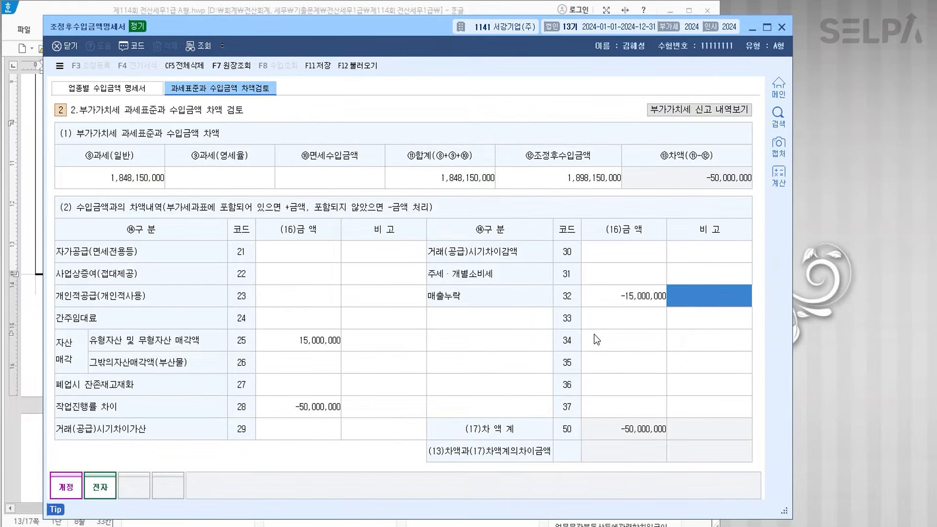
{"action": "key", "text": "ctrl"}
{"action": "left_click", "coordinate": [319, 66]}
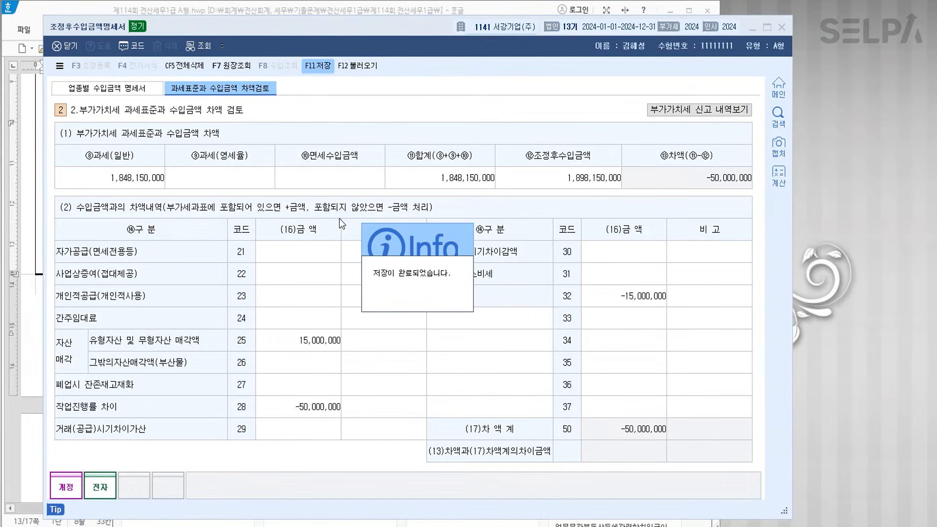
- Colour the 280,000,000, 25,000,000 and 25,000,000 figures in question [2] blue
{"action": "left_click", "coordinate": [781, 28]}
{"action": "left_click_drag", "start_coordinate": [441, 352], "coordinate": [378, 525]}
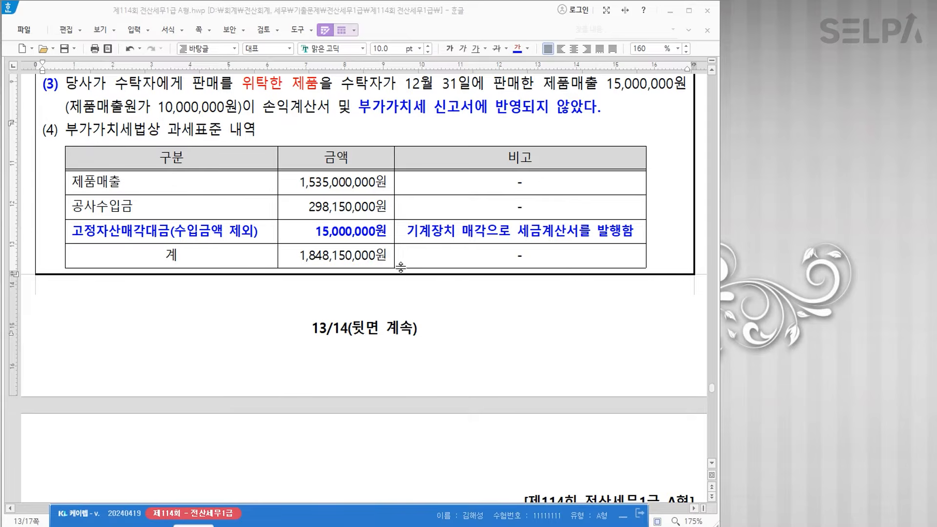
{"action": "scroll", "coordinate": [405, 251], "scroll_direction": "down", "scroll_amount": 5}
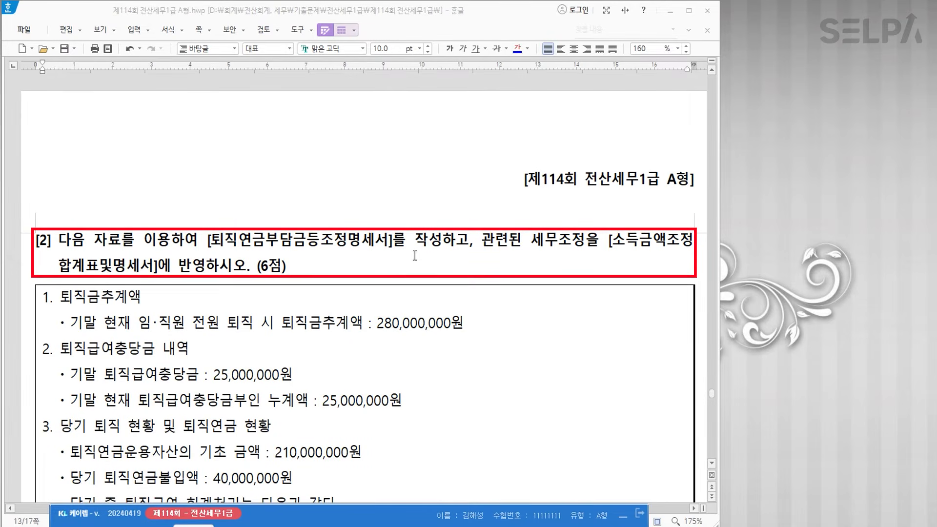
{"action": "scroll", "coordinate": [337, 242], "scroll_direction": "down", "scroll_amount": 1}
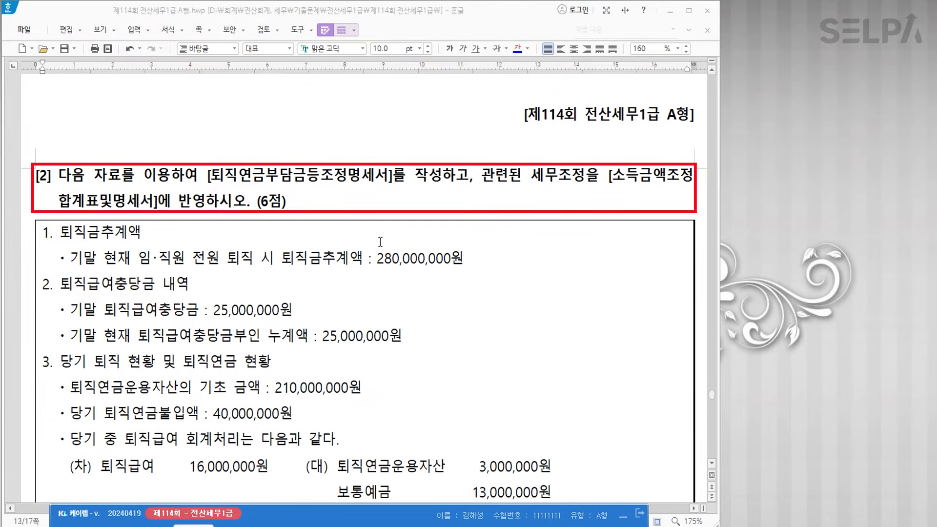
{"action": "scroll", "coordinate": [442, 236], "scroll_direction": "down", "scroll_amount": 1}
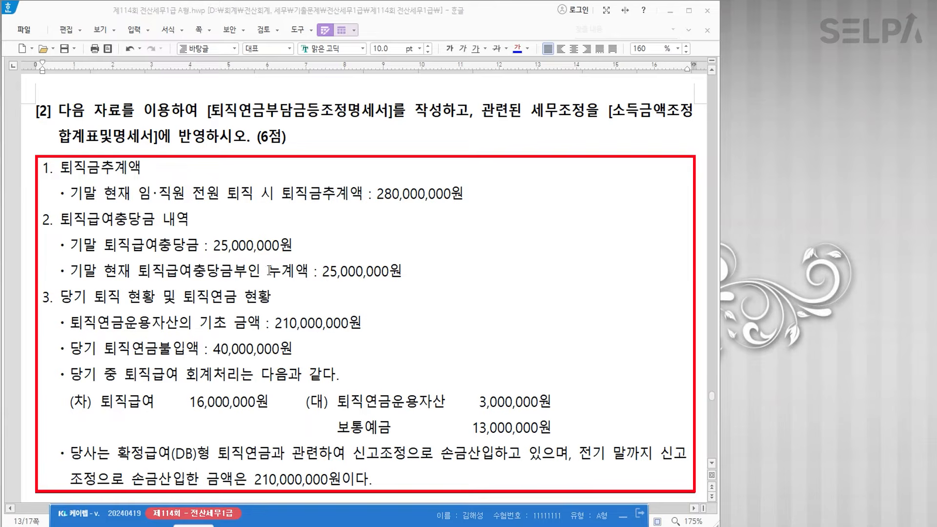
{"action": "left_click_drag", "start_coordinate": [285, 195], "coordinate": [469, 194]}
{"action": "left_click", "coordinate": [517, 49]}
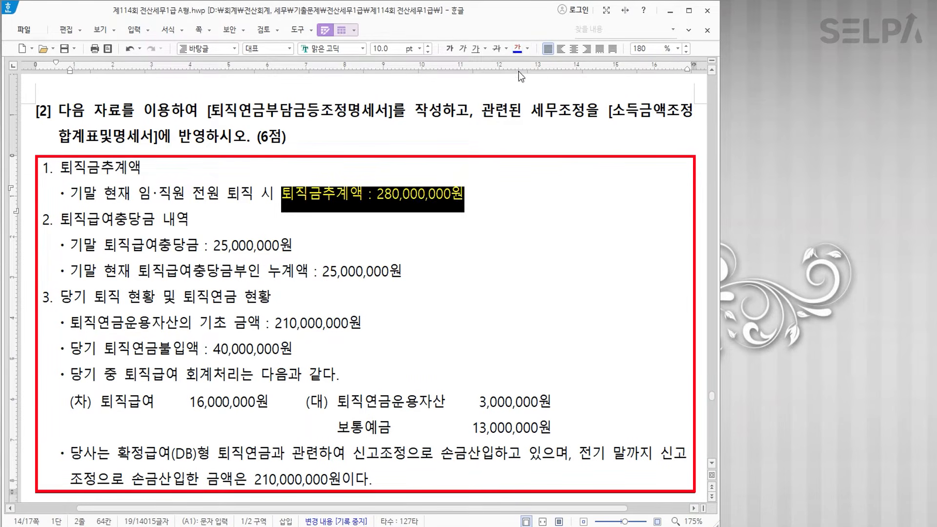
{"action": "left_click_drag", "start_coordinate": [70, 245], "coordinate": [293, 250]}
{"action": "left_click", "coordinate": [517, 51]}
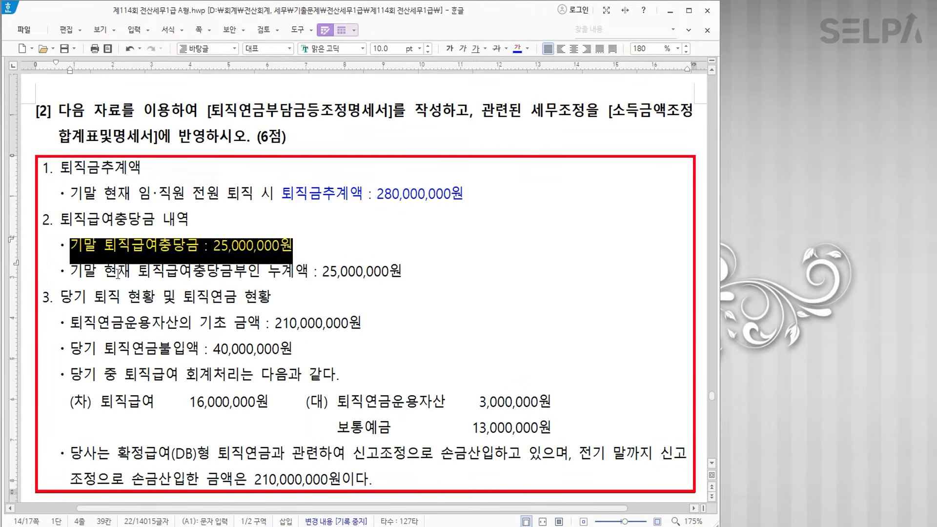
{"action": "left_click_drag", "start_coordinate": [70, 271], "coordinate": [409, 272]}
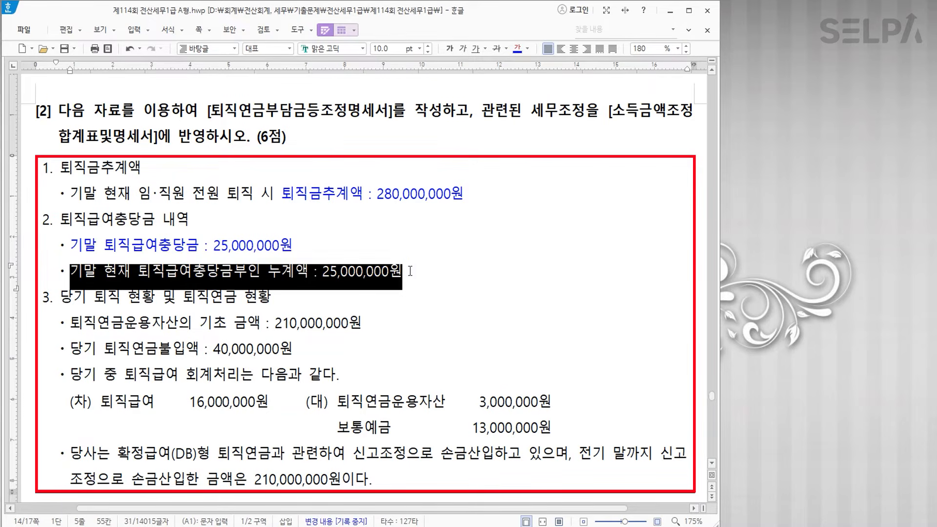
{"action": "left_click", "coordinate": [516, 51]}
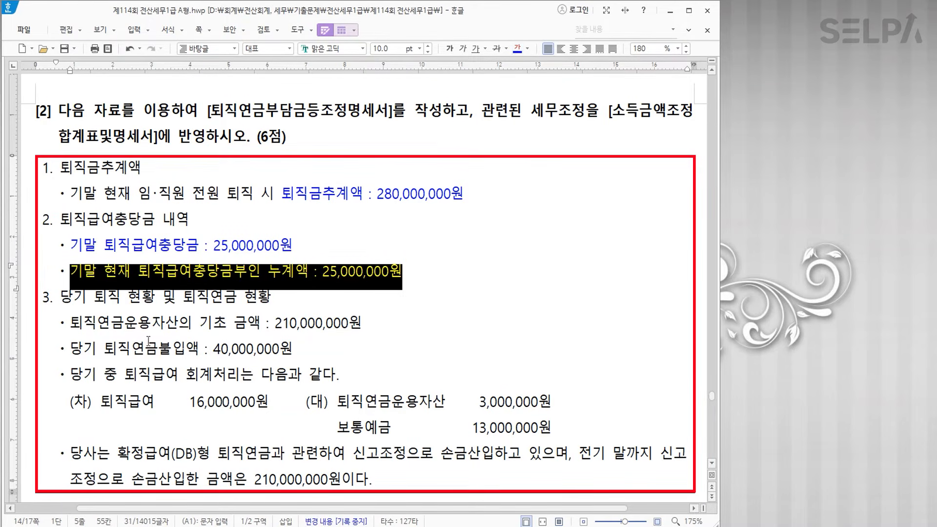
- Colour 기초 금액 210,000,000, 퇴직연금불입액 40,000,000 and the 퇴직연금운용자산 3,000,000 entry red
{"action": "left_click_drag", "start_coordinate": [200, 323], "coordinate": [364, 323]}
{"action": "left_click", "coordinate": [516, 49]}
{"action": "left_click", "coordinate": [527, 48]}
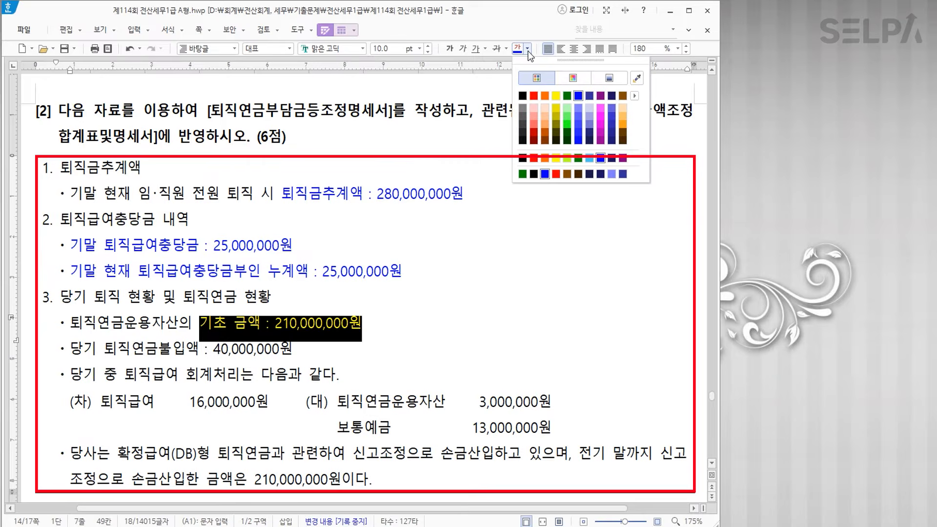
{"action": "left_click", "coordinate": [535, 97]}
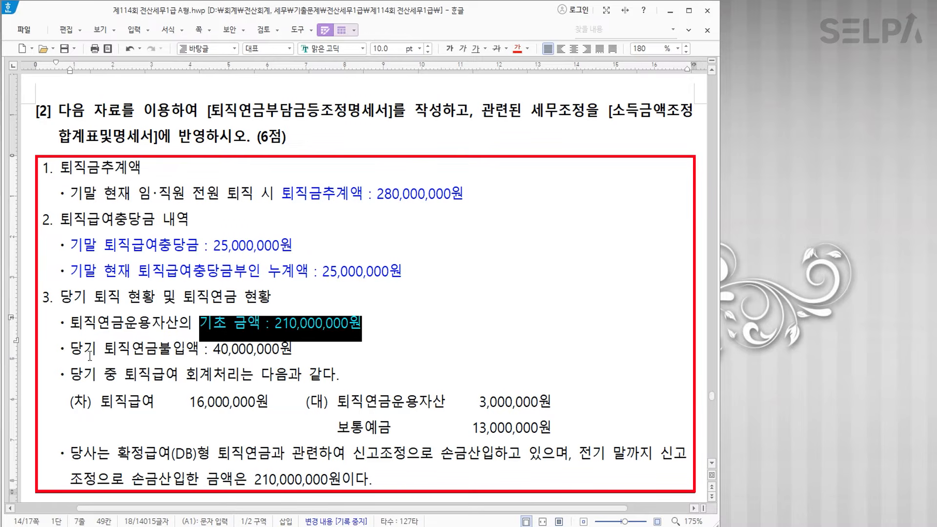
{"action": "left_click_drag", "start_coordinate": [104, 348], "coordinate": [307, 354]}
{"action": "left_click", "coordinate": [520, 51]}
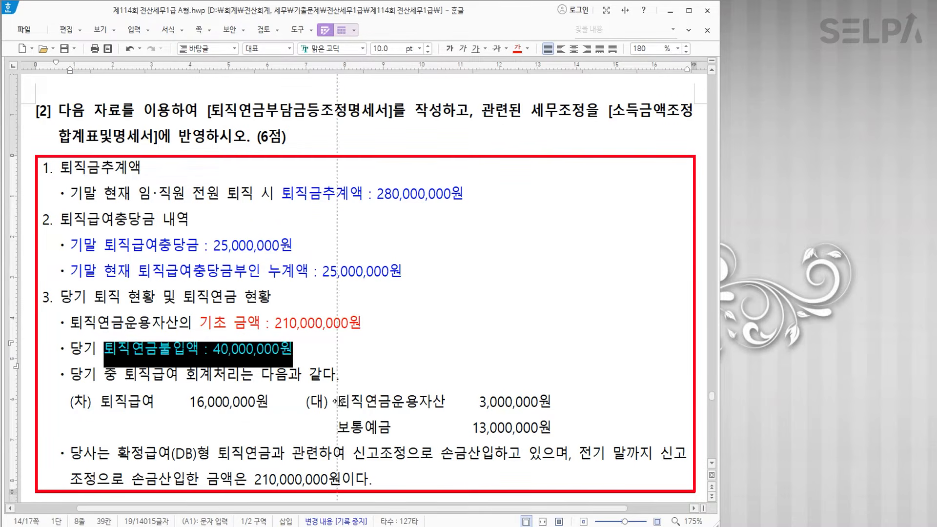
{"action": "left_click_drag", "start_coordinate": [340, 402], "coordinate": [538, 401]}
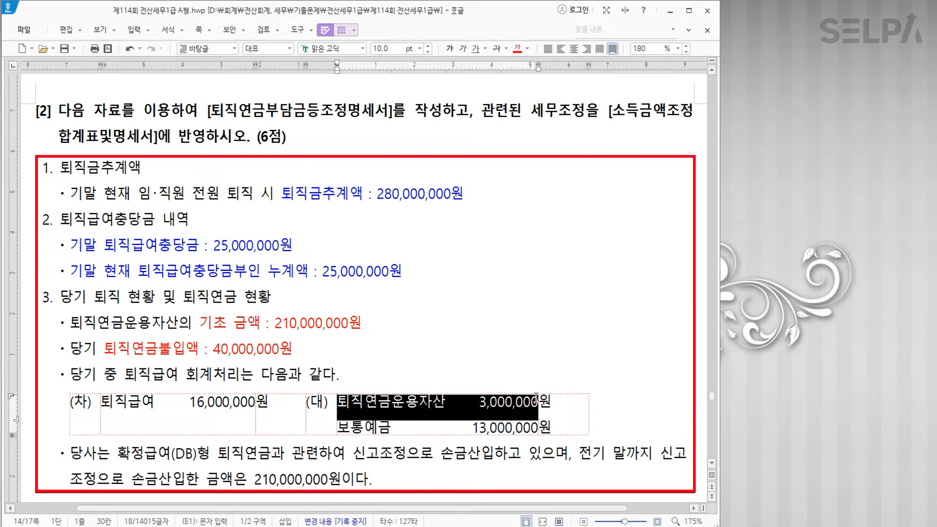
{"action": "left_click", "coordinate": [517, 48]}
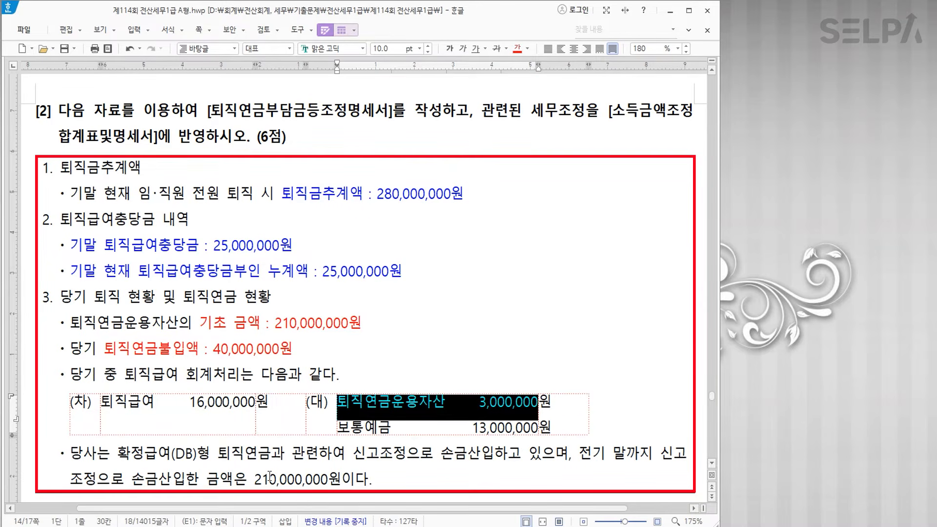
{"action": "left_click", "coordinate": [446, 351]}
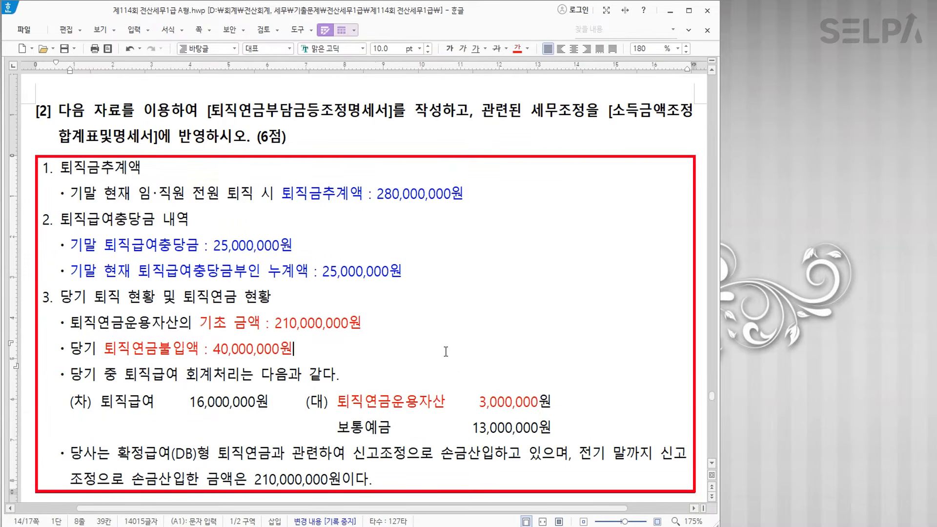
{"action": "scroll", "coordinate": [451, 356], "scroll_direction": "down", "scroll_amount": 2}
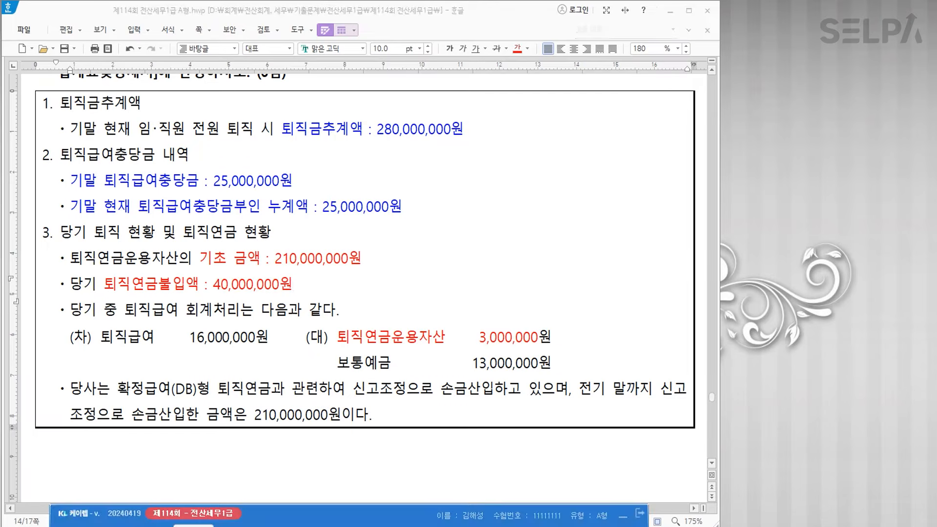
- Open 퇴직연금부담금등조정명세서 through the menu search (ㅌㅈㅇ)
{"action": "type", "text": "ㅌㅈㅇ"}
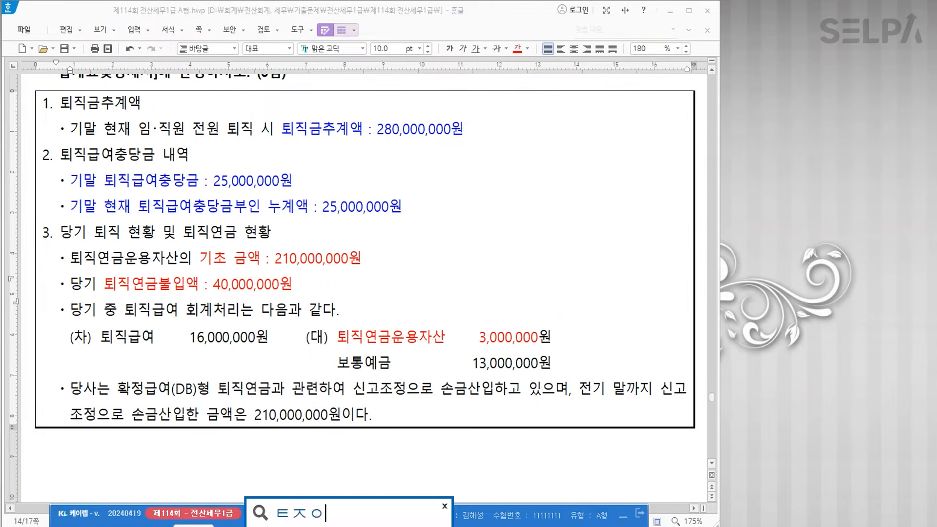
{"action": "key", "text": "Return"}
{"action": "key", "text": "Return"}
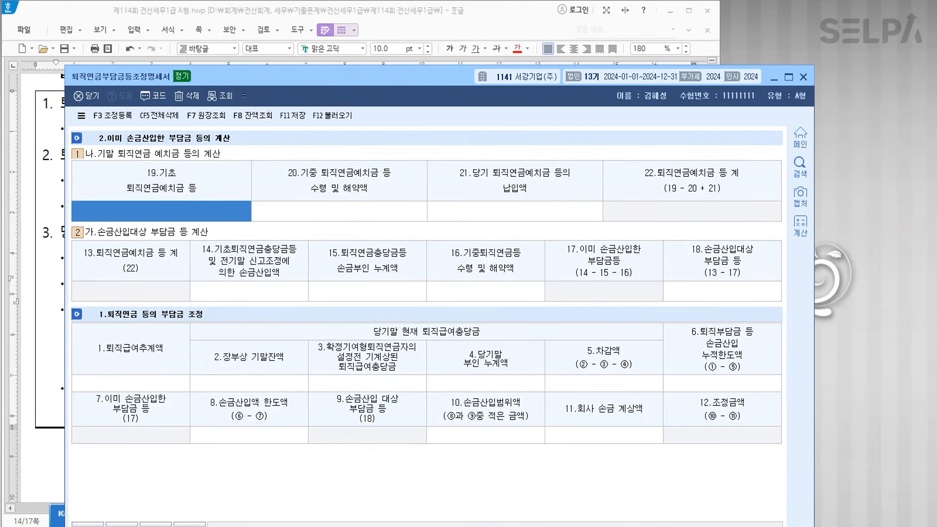
{"action": "left_click_drag", "start_coordinate": [392, 77], "coordinate": [395, 290]}
{"action": "scroll", "coordinate": [278, 170], "scroll_direction": "down", "scroll_amount": 4}
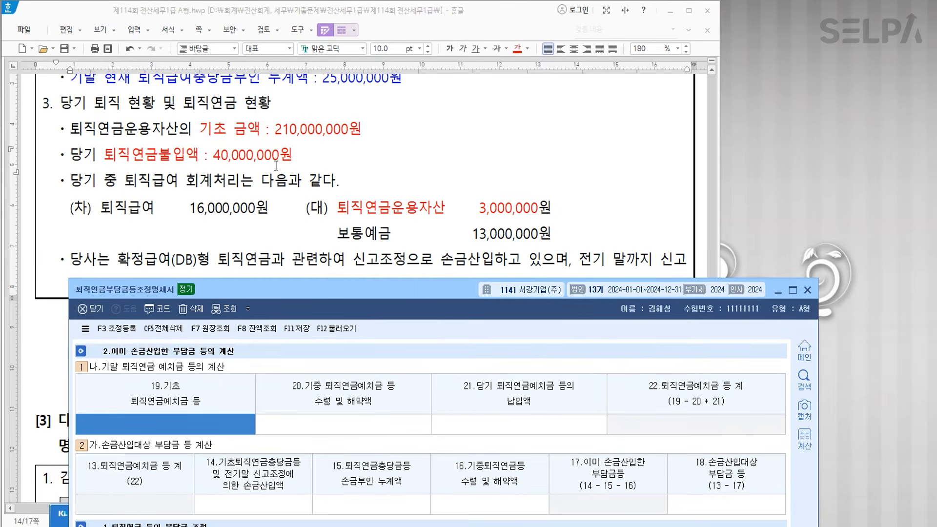
- Enter 210,000,000 deposit, 3,000,000 received, 40,000,000 paid and 210,000,000 prior deduction
{"action": "type", "text": "210,000,"}
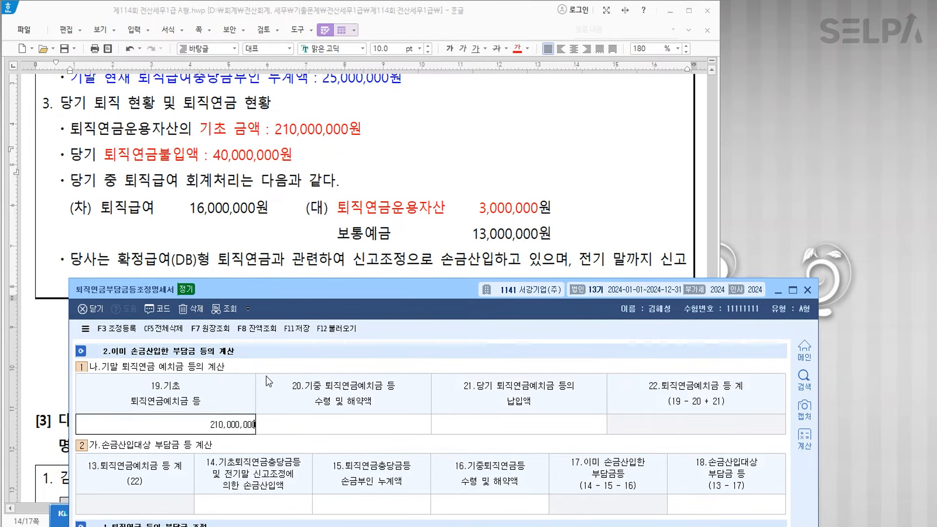
{"action": "type", "text": "000"}
{"action": "key", "text": "Return"}
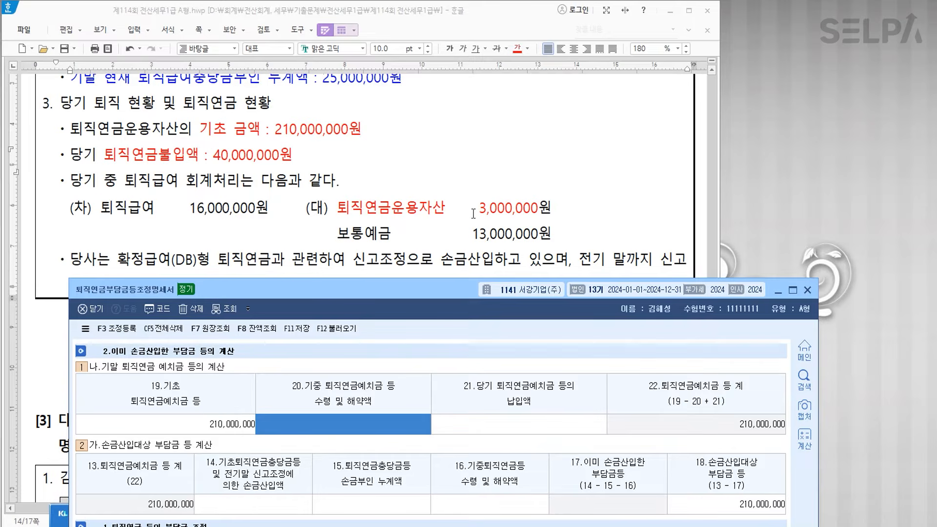
{"action": "type", "text": "3000000"}
{"action": "key", "text": "Return"}
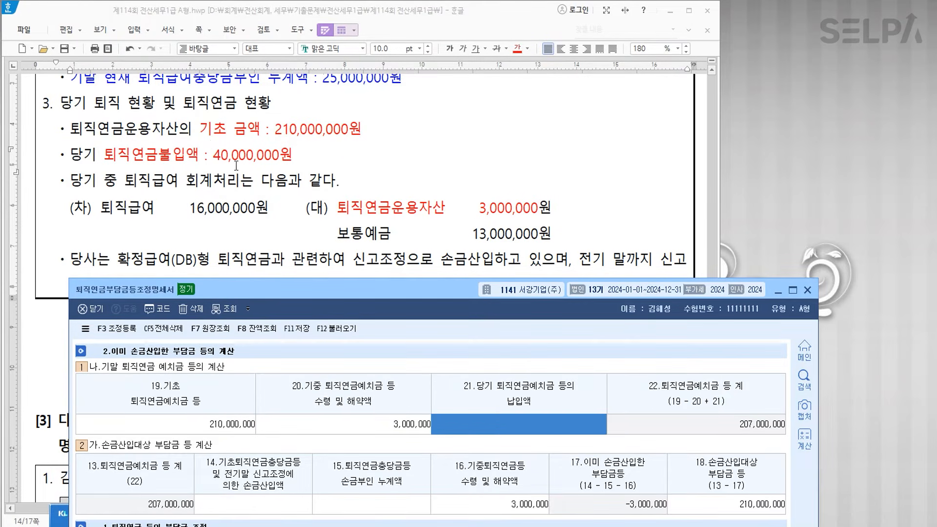
{"action": "type", "text": "40000000"}
{"action": "key", "text": "Return"}
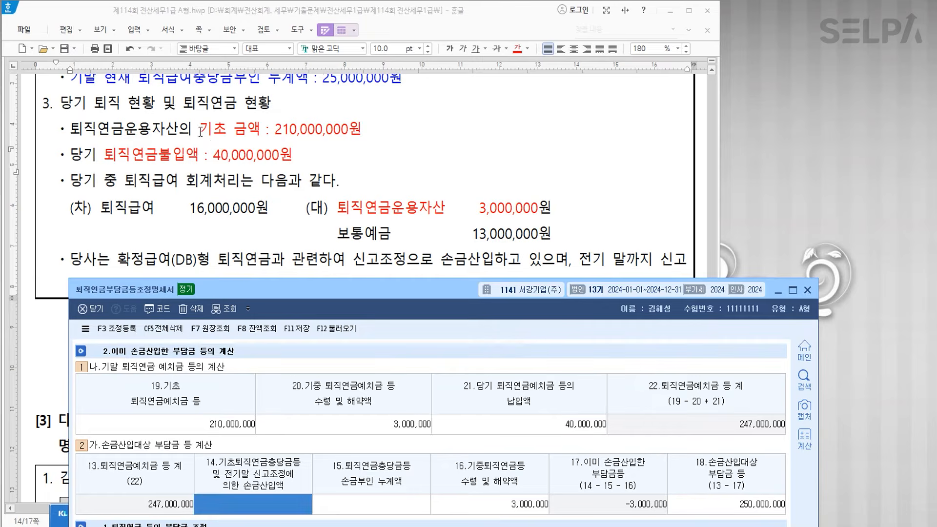
{"action": "scroll", "coordinate": [358, 257], "scroll_direction": "down", "scroll_amount": 2}
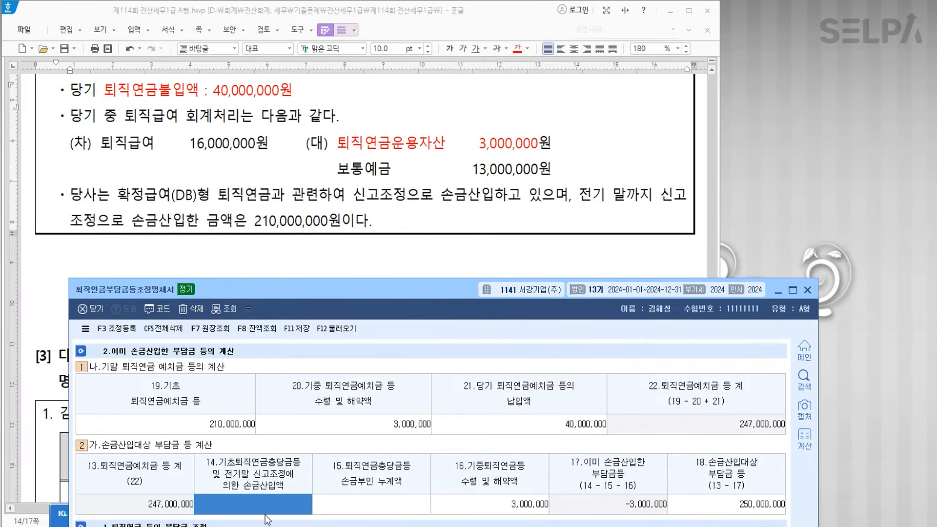
{"action": "type", "text": "210000000"}
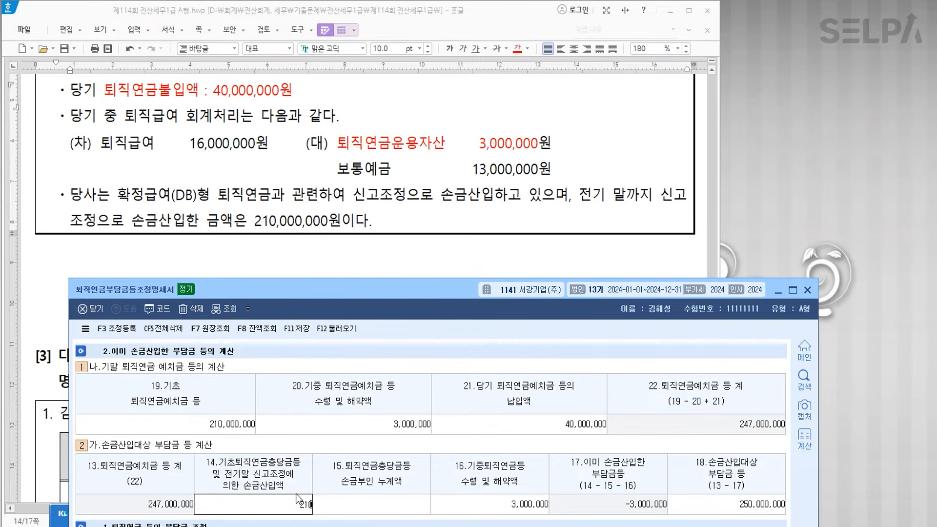
{"action": "key", "text": "Return"}
{"action": "left_click_drag", "start_coordinate": [377, 290], "coordinate": [352, 182]}
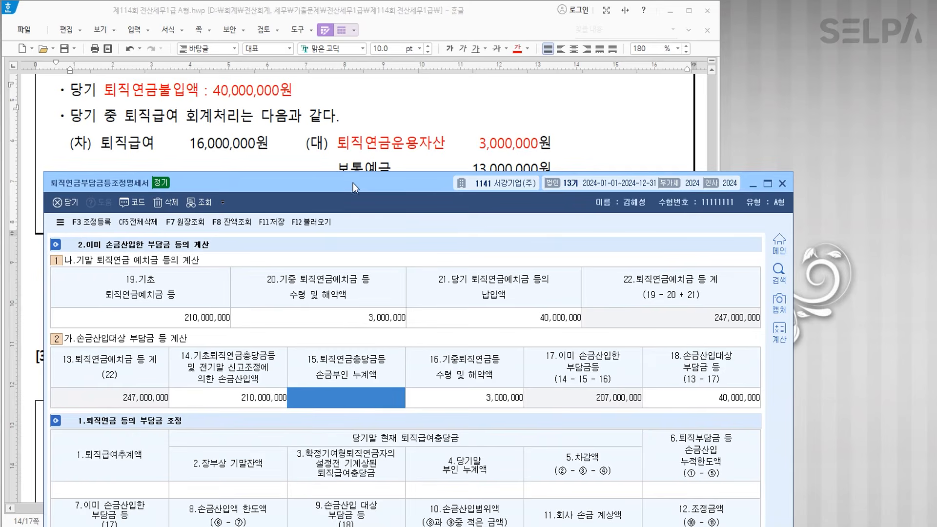
{"action": "scroll", "coordinate": [390, 119], "scroll_direction": "down", "scroll_amount": 1}
- Enter 280,000,000 estimated severance, 25,000,000 book balance and 25,000,000 disallowed cumulative amount
{"action": "scroll", "coordinate": [390, 119], "scroll_direction": "up", "scroll_amount": 5}
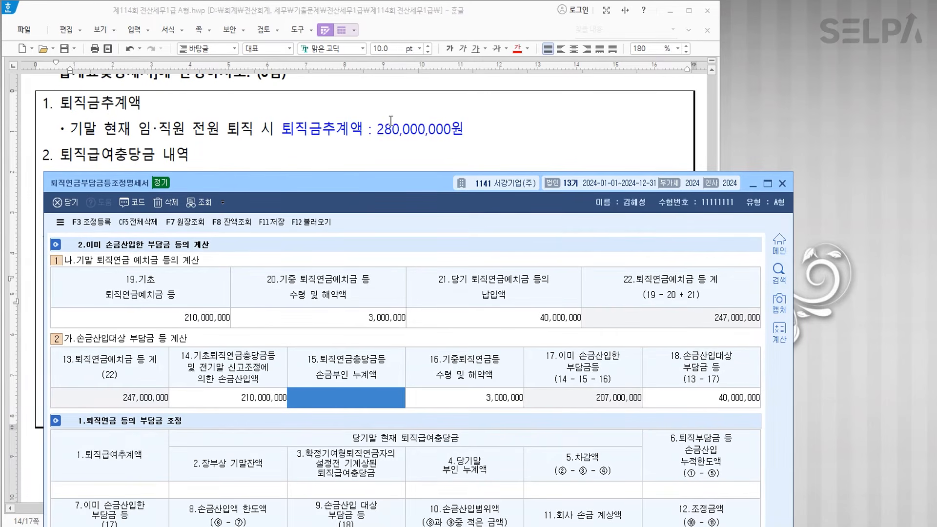
{"action": "left_click", "coordinate": [125, 492]}
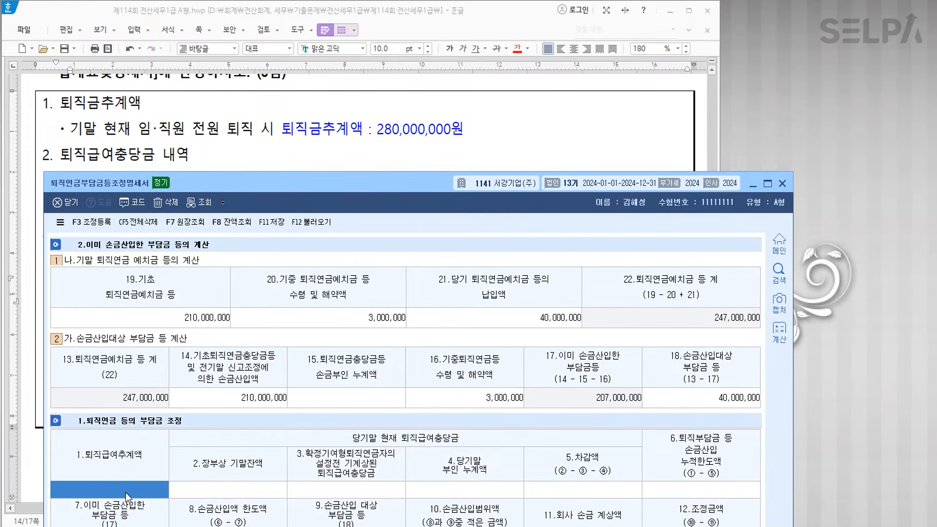
{"action": "type", "text": "280,000,000"}
{"action": "key", "text": "Return"}
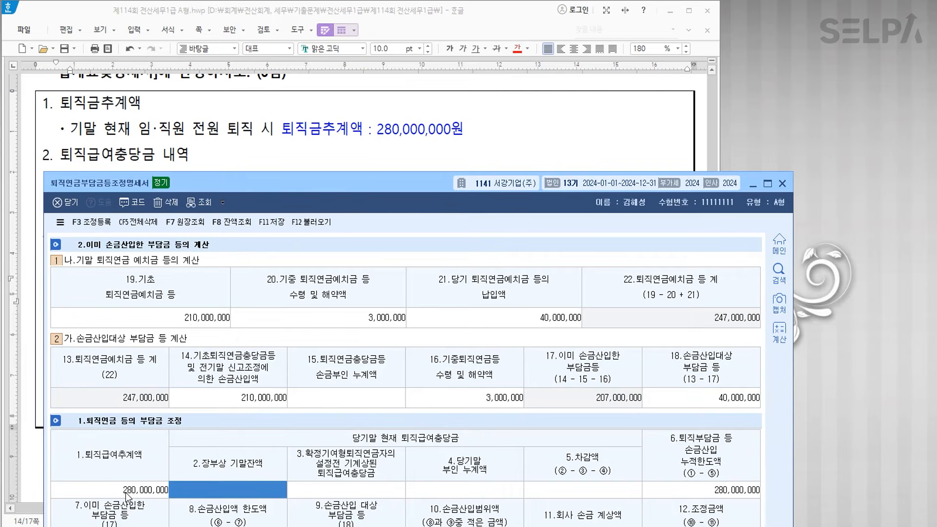
{"action": "scroll", "coordinate": [306, 132], "scroll_direction": "down", "scroll_amount": 2}
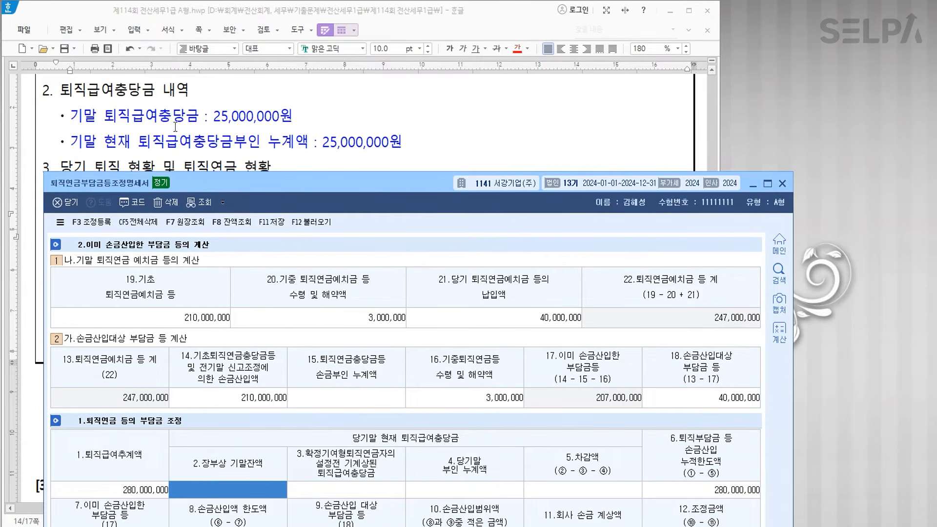
{"action": "type", "text": "25000000"}
{"action": "key", "text": "Return"}
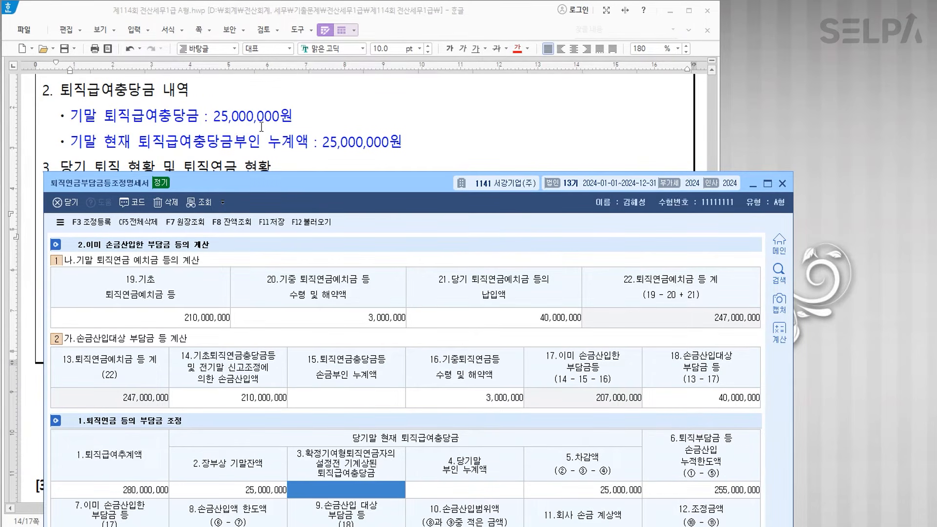
{"action": "left_click", "coordinate": [491, 485]}
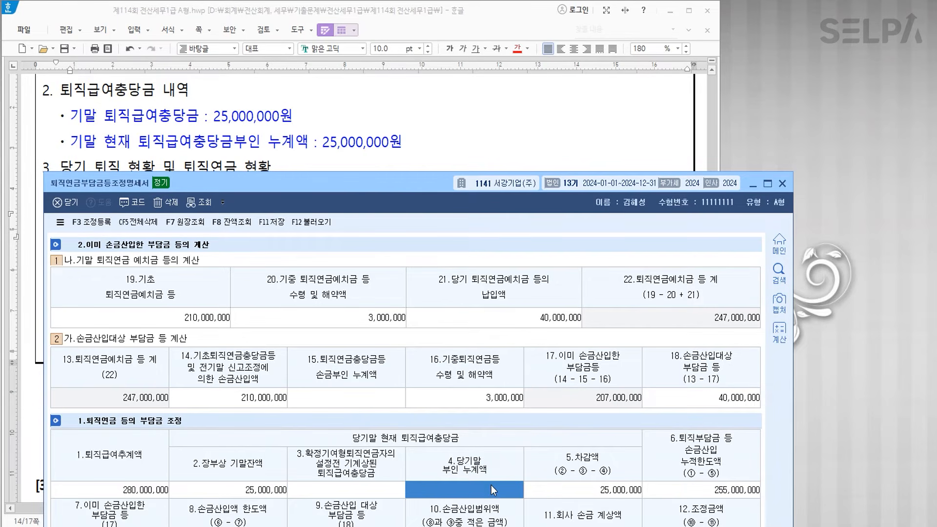
{"action": "type", "text": "25000000"}
{"action": "key", "text": "Return"}
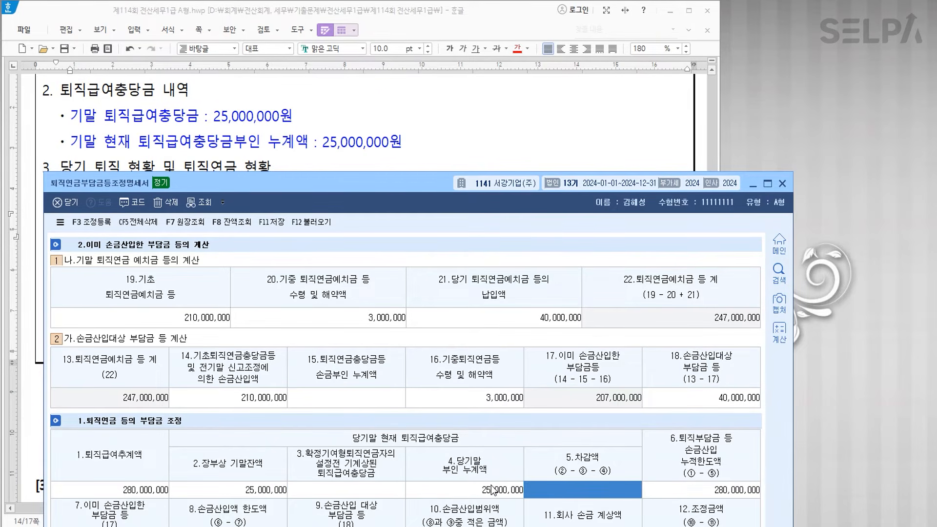
{"action": "left_click_drag", "start_coordinate": [356, 185], "coordinate": [353, 48]}
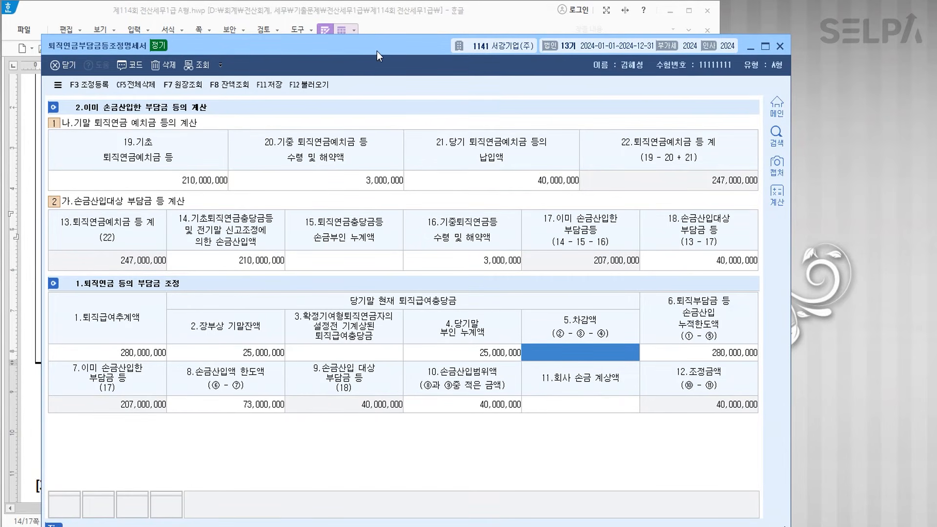
{"action": "left_click_drag", "start_coordinate": [378, 59], "coordinate": [409, 373]}
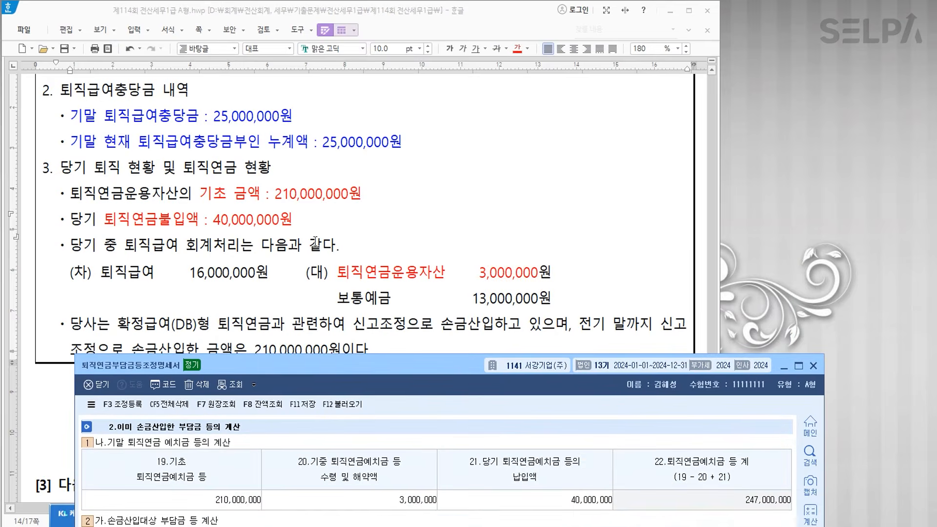
- Bold the 퇴직연금불입액 : 40,000,000원 line and 퇴직연금운용자산, then bring KcLep's statement forward
{"action": "left_click", "coordinate": [237, 237]}
{"action": "left_click_drag", "start_coordinate": [105, 216], "coordinate": [299, 235]}
{"action": "left_click", "coordinate": [301, 227]}
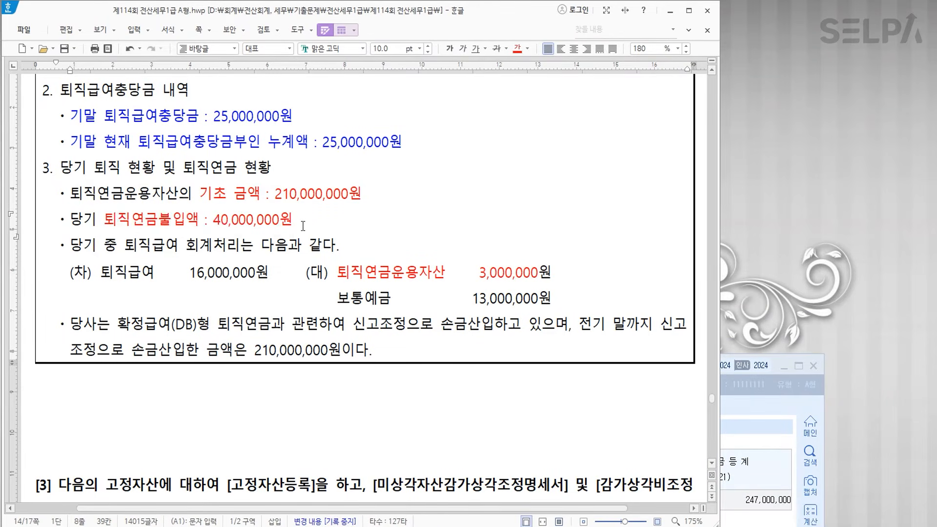
{"action": "left_click", "coordinate": [341, 272]}
{"action": "left_click", "coordinate": [408, 275]}
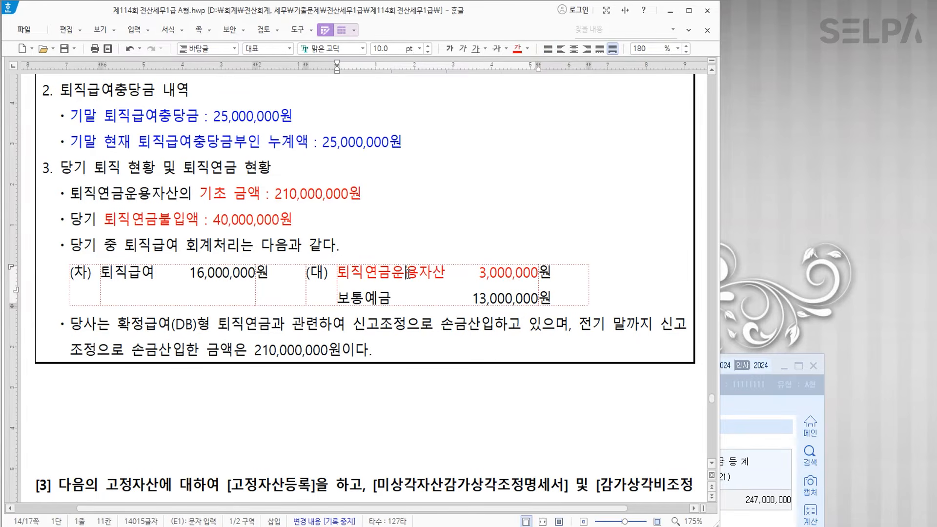
{"action": "key", "text": "ctrl"}
{"action": "key", "text": "ctrl"}
{"action": "left_click_drag", "start_coordinate": [105, 219], "coordinate": [324, 215]}
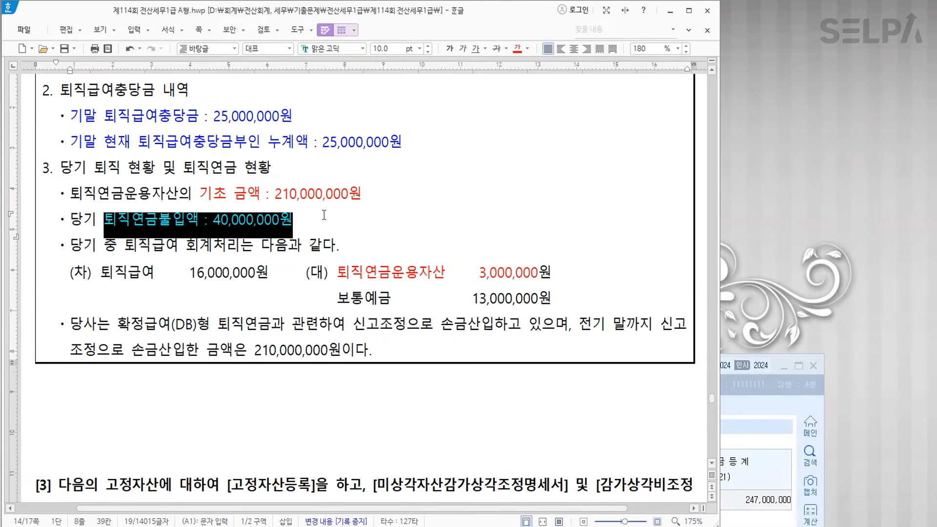
{"action": "left_click", "coordinate": [449, 48]}
{"action": "left_click", "coordinate": [340, 272]}
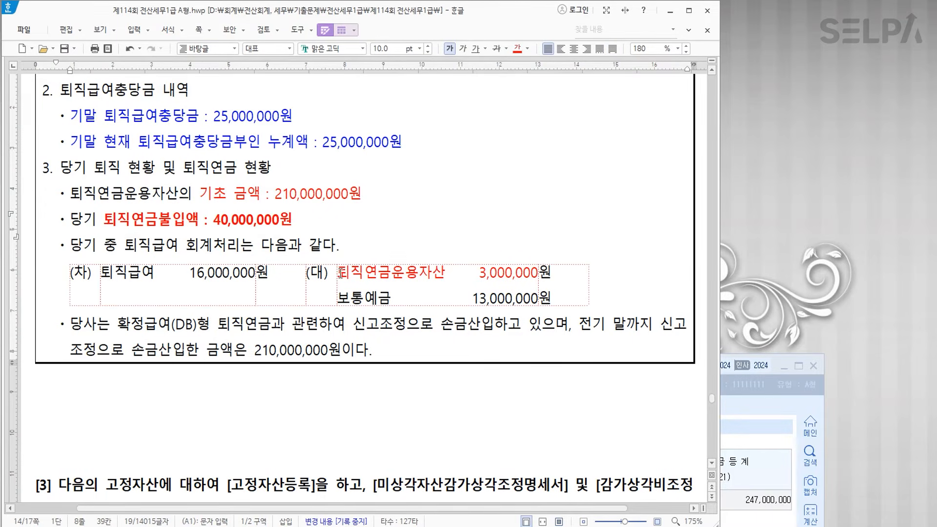
{"action": "left_click_drag", "start_coordinate": [340, 272], "coordinate": [447, 276]}
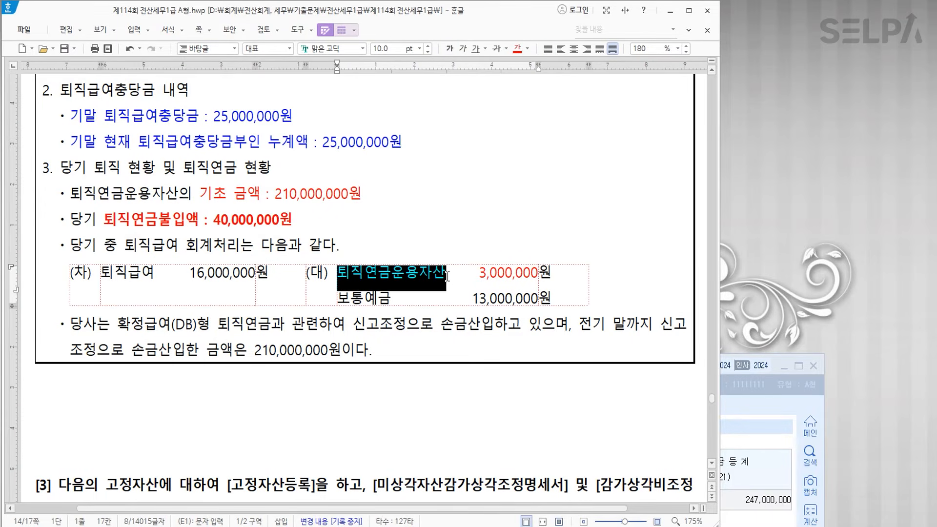
{"action": "left_click", "coordinate": [448, 50]}
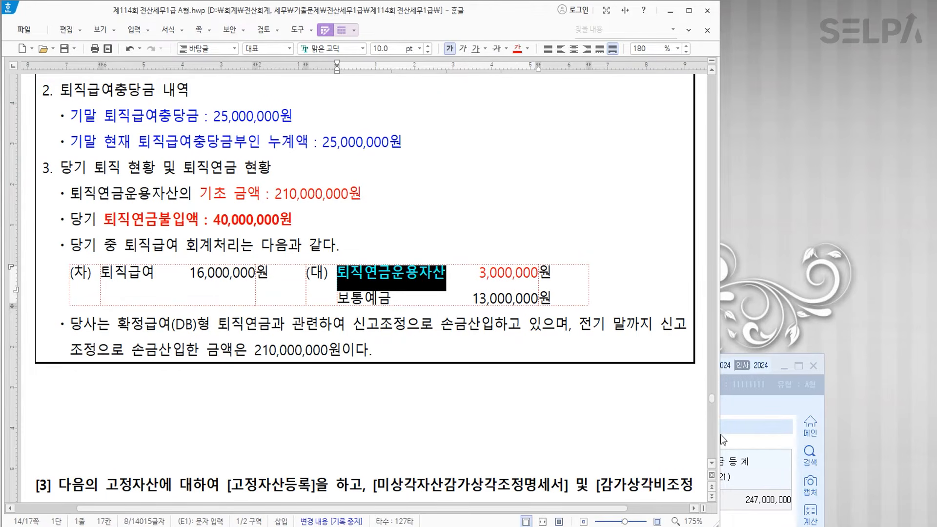
{"action": "left_click", "coordinate": [751, 420]}
{"action": "left_click_drag", "start_coordinate": [265, 367], "coordinate": [252, 165]}
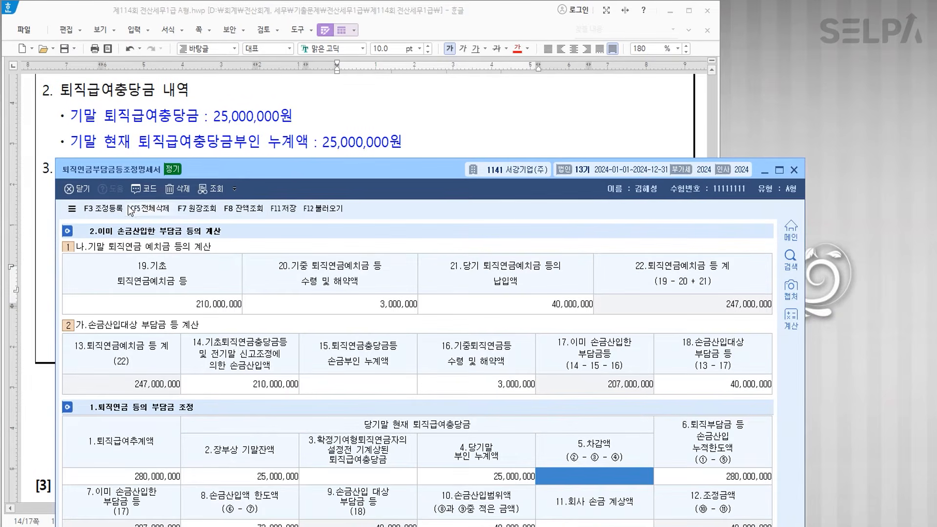
- Register 퇴직연금등손금산입 40,000,000 on the 손금산입 side
{"action": "left_click", "coordinate": [105, 209]}
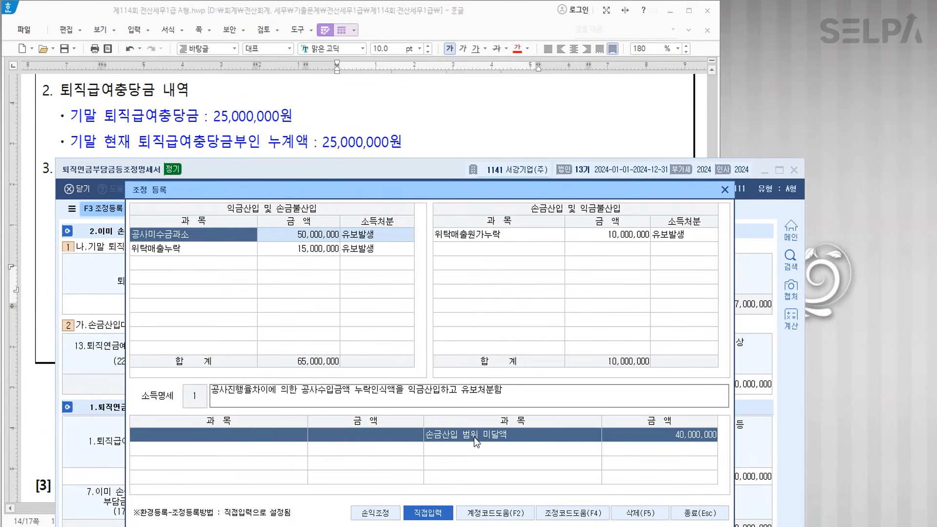
{"action": "left_click", "coordinate": [519, 253]}
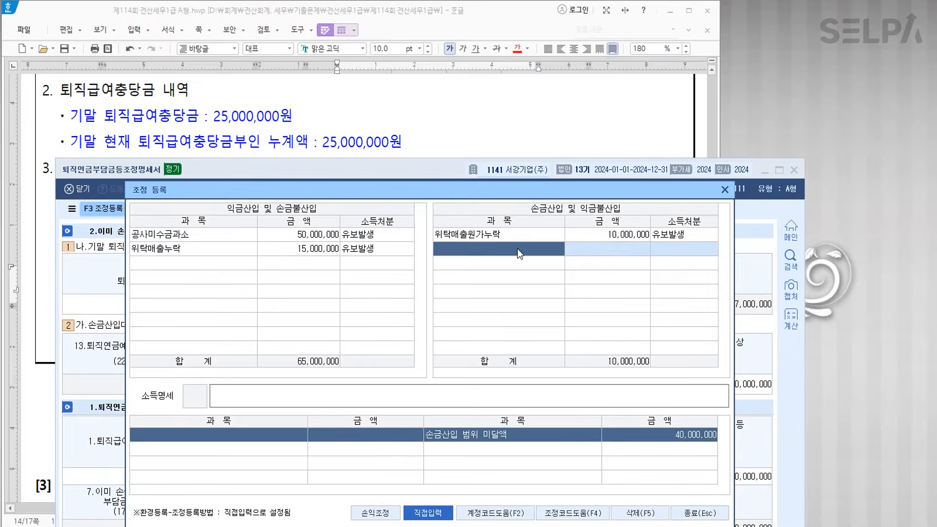
{"action": "key", "text": "F4"}
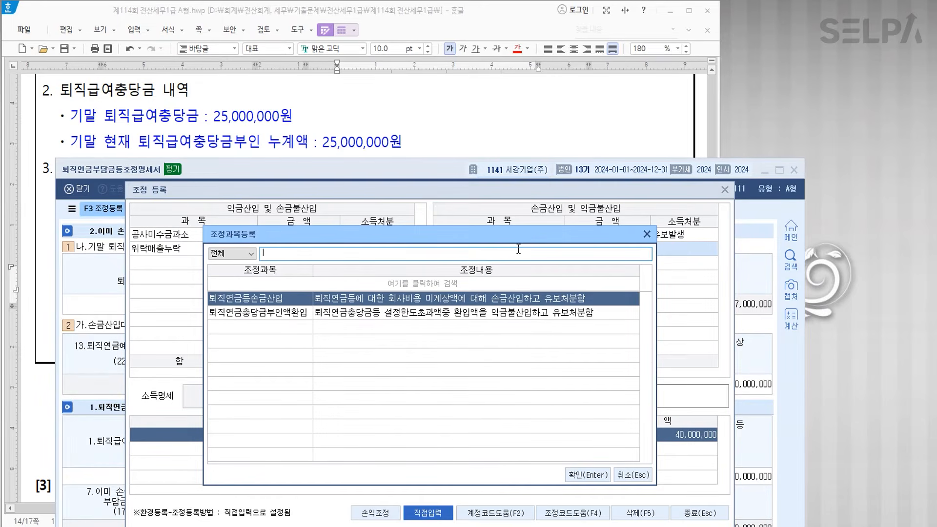
{"action": "key", "text": "Return"}
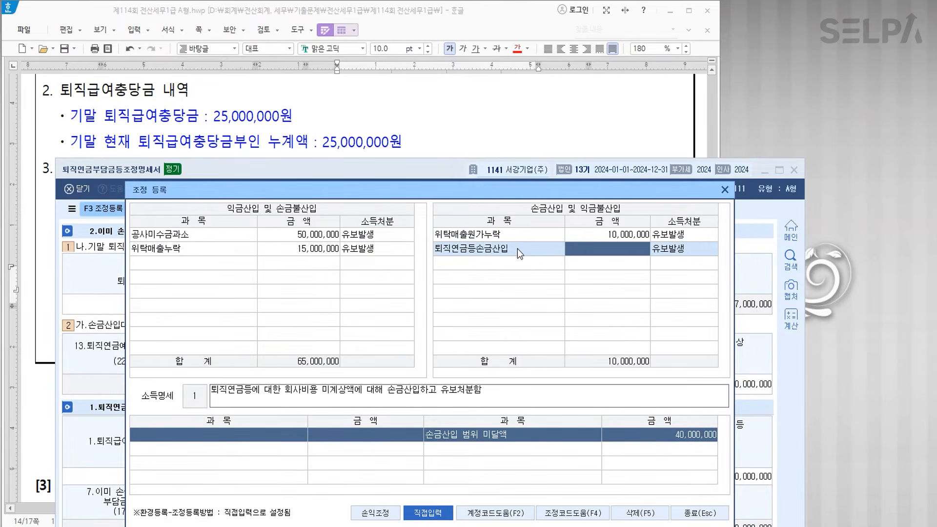
{"action": "type", "text": "40,000,"}
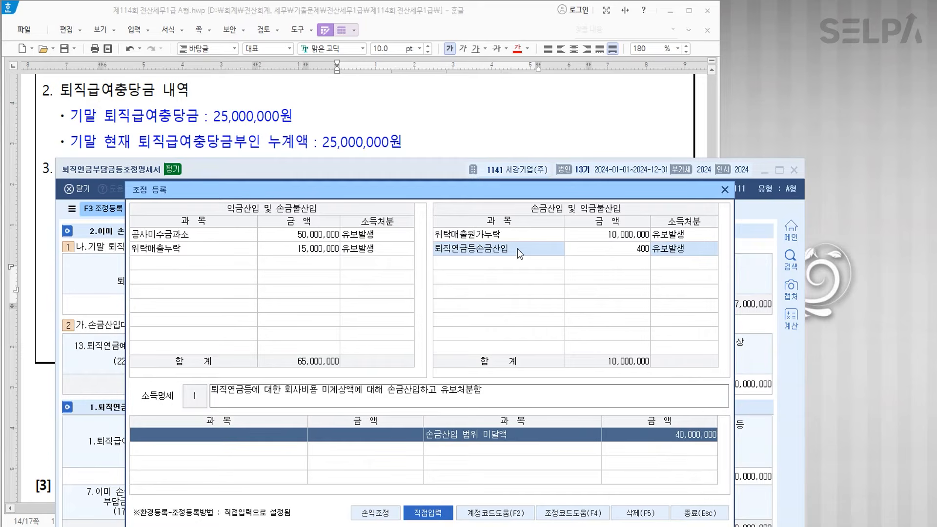
{"action": "type", "text": "000"}
{"action": "key", "text": "Return"}
{"action": "key", "text": "Return"}
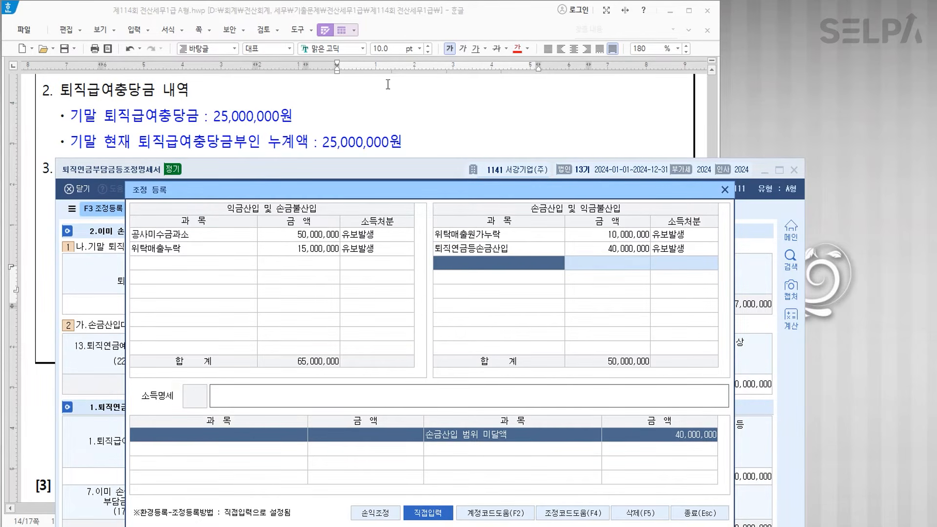
- Add 퇴직연금 지급액 3,000,000 as 유보감소 on the 익금산입 side, then close both windows
{"action": "scroll", "coordinate": [501, 104], "scroll_direction": "down", "scroll_amount": 10}
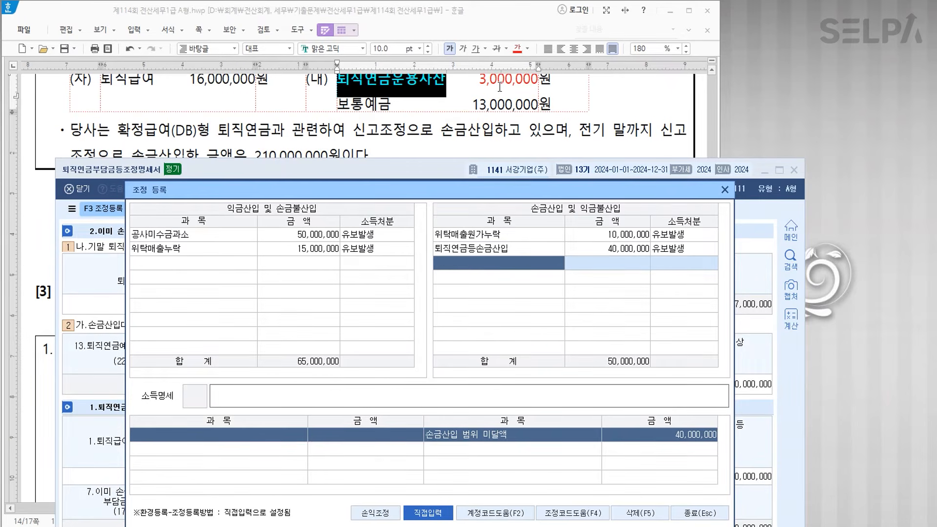
{"action": "scroll", "coordinate": [498, 92], "scroll_direction": "up", "scroll_amount": 3}
{"action": "left_click", "coordinate": [493, 145]}
{"action": "left_click", "coordinate": [194, 264]}
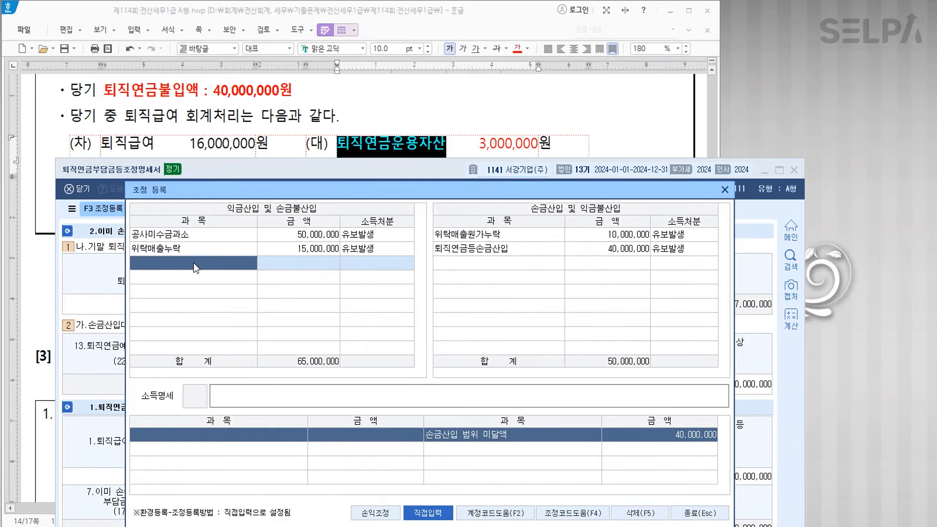
{"action": "type", "text": "퇴"}
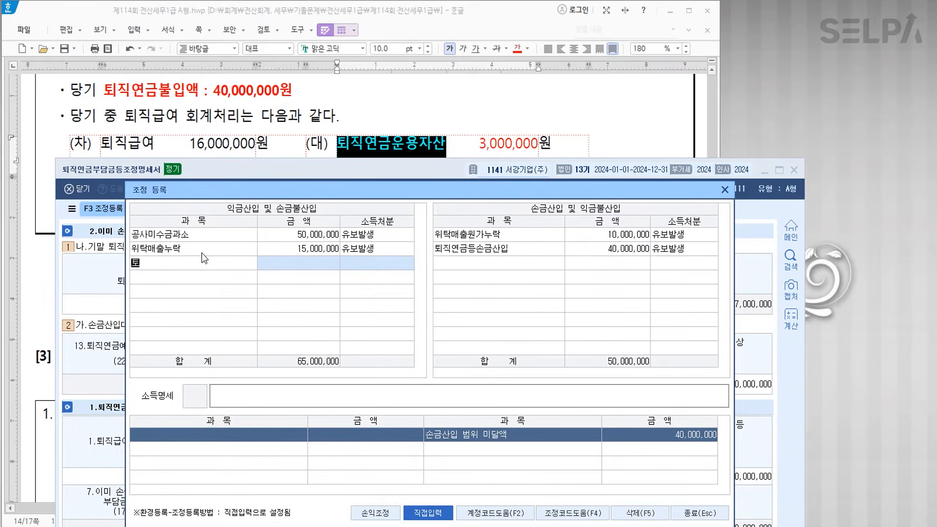
{"action": "type", "text": "직연ㄱ 지급액"}
{"action": "key", "text": "Return"}
{"action": "type", "text": "3000000"}
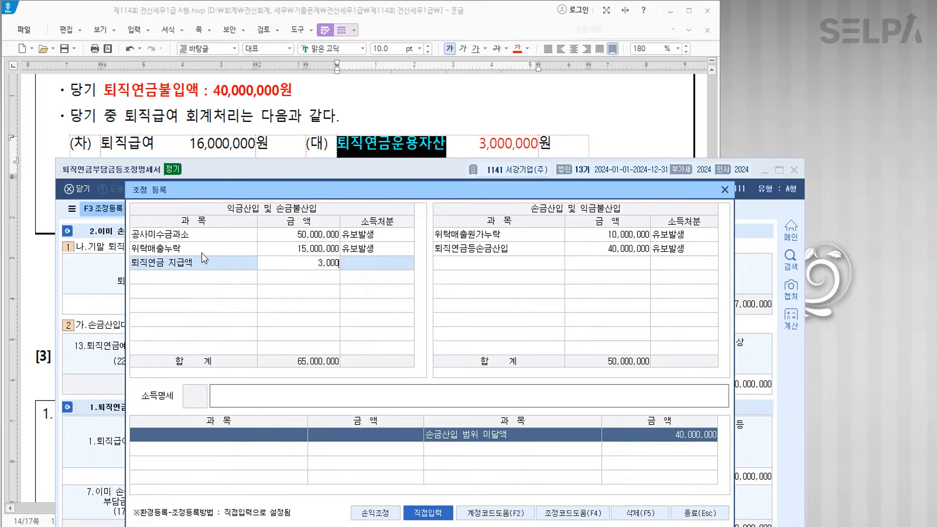
{"action": "key", "text": "Return"}
{"action": "type", "text": "2"}
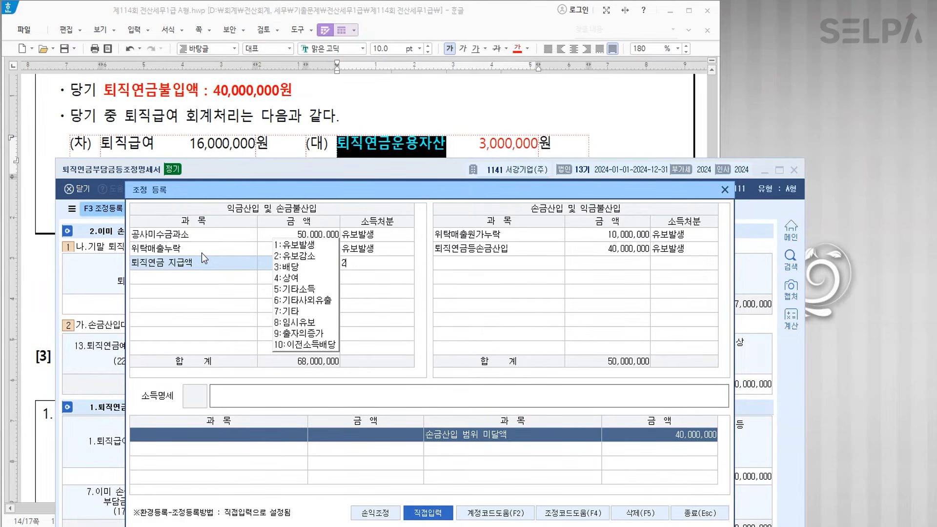
{"action": "key", "text": "Return"}
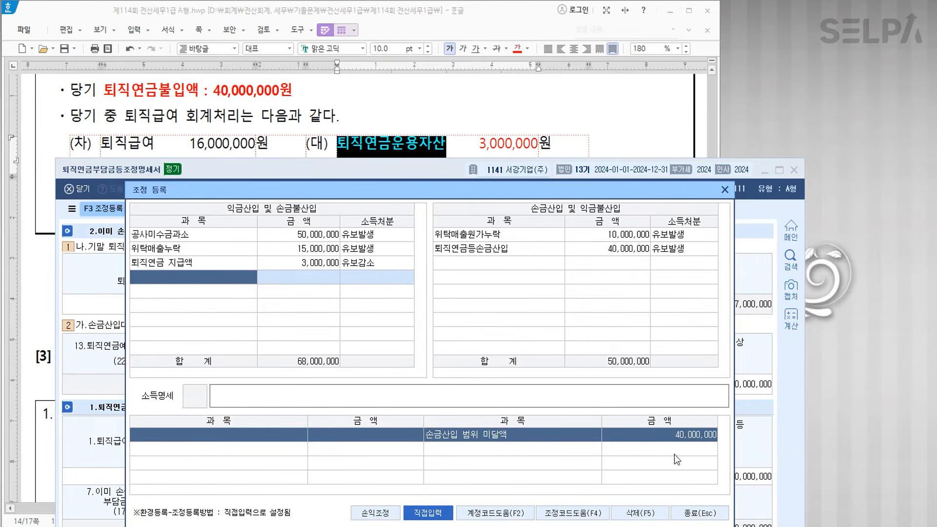
{"action": "left_click", "coordinate": [688, 513]}
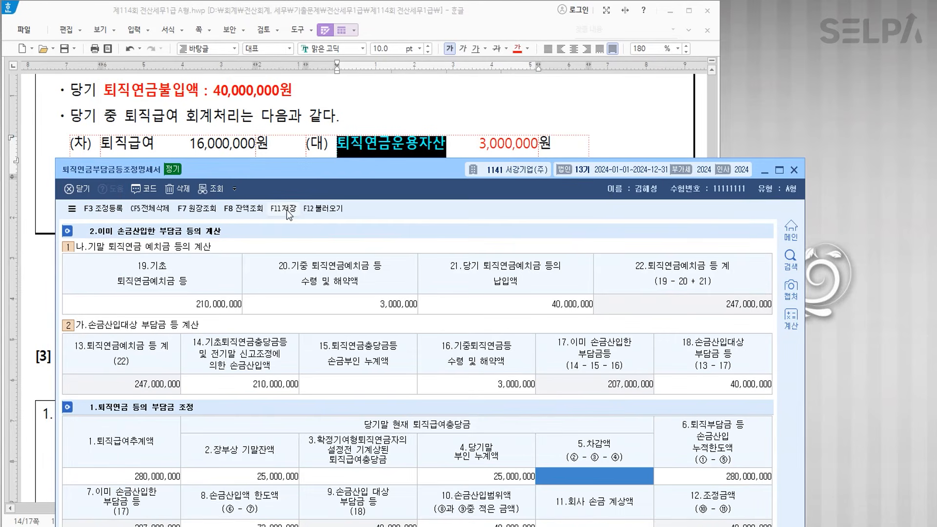
{"action": "left_click", "coordinate": [795, 171]}
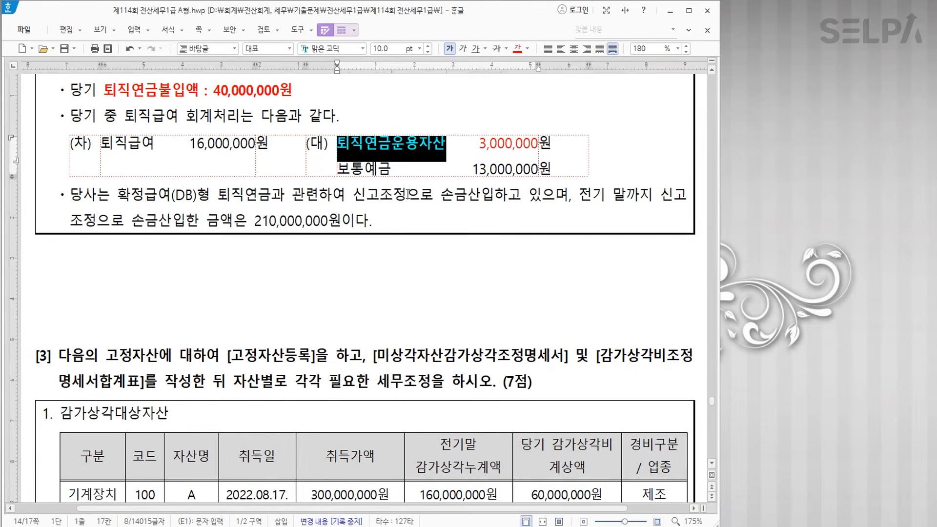
- Colour the phrase 각각 필요한 세무조정 in question [3]'s heading red
{"action": "scroll", "coordinate": [403, 195], "scroll_direction": "down", "scroll_amount": 5}
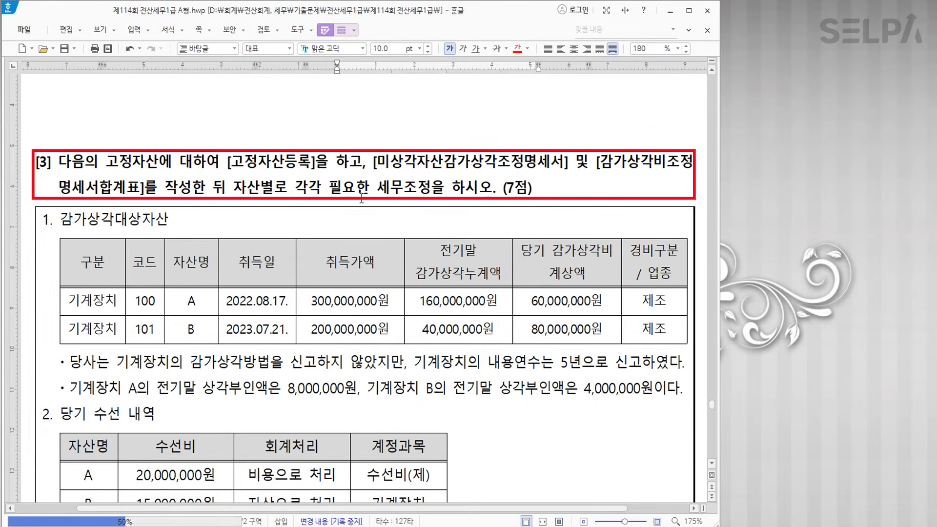
{"action": "left_click_drag", "start_coordinate": [295, 188], "coordinate": [430, 190]}
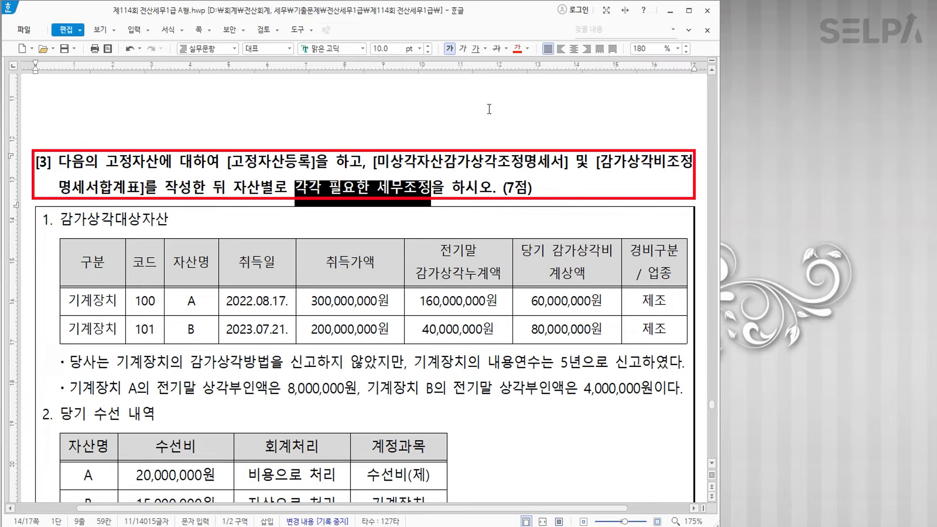
{"action": "left_click", "coordinate": [517, 48]}
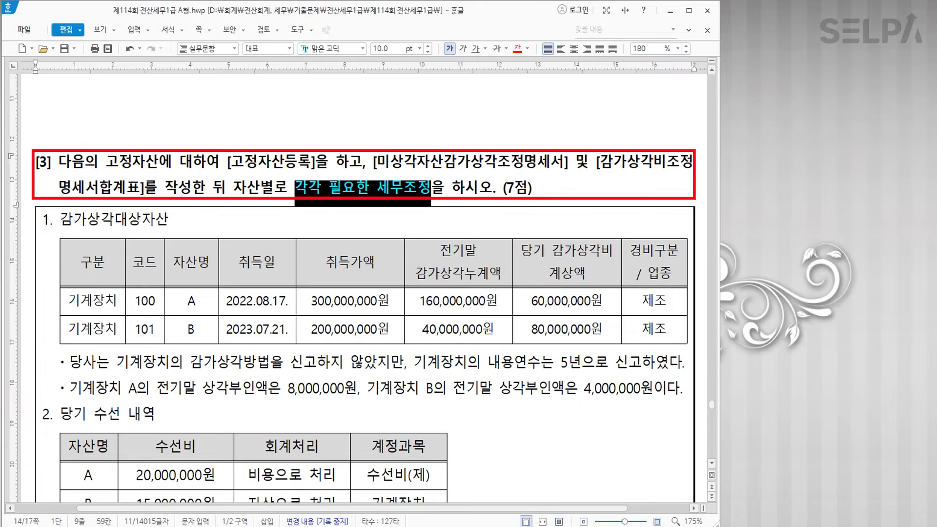
{"action": "key", "text": "alt+Tab"}
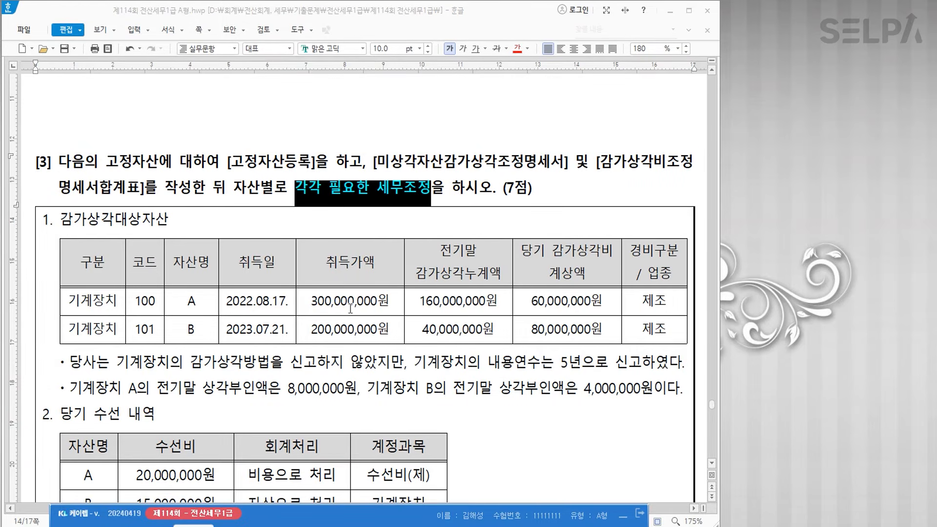
- Open the corporate 3033 고정자산등록 screen via the ㄱㅈㅈ menu search and move it below the Hangul notes
{"action": "scroll", "coordinate": [369, 283], "scroll_direction": "down", "scroll_amount": 3}
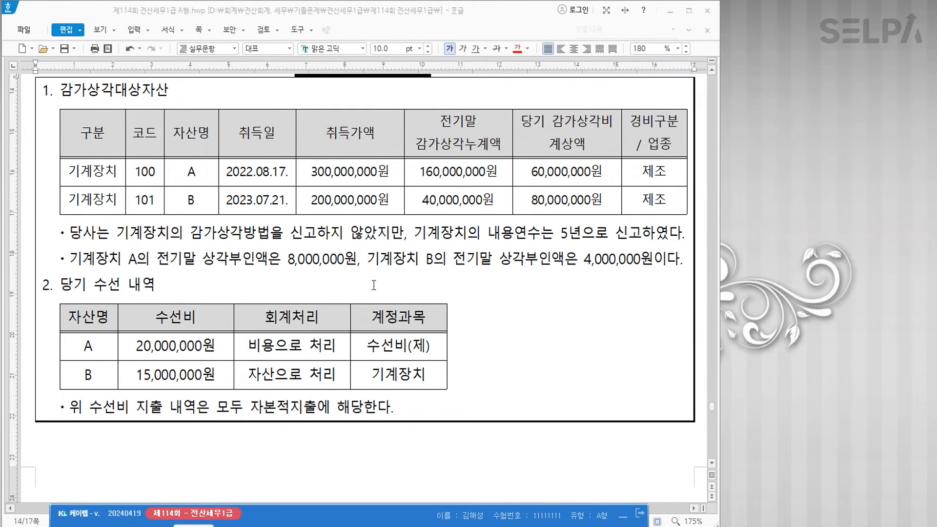
{"action": "key", "text": "ctrl+Return"}
{"action": "type", "text": "ㄱㅈ"}
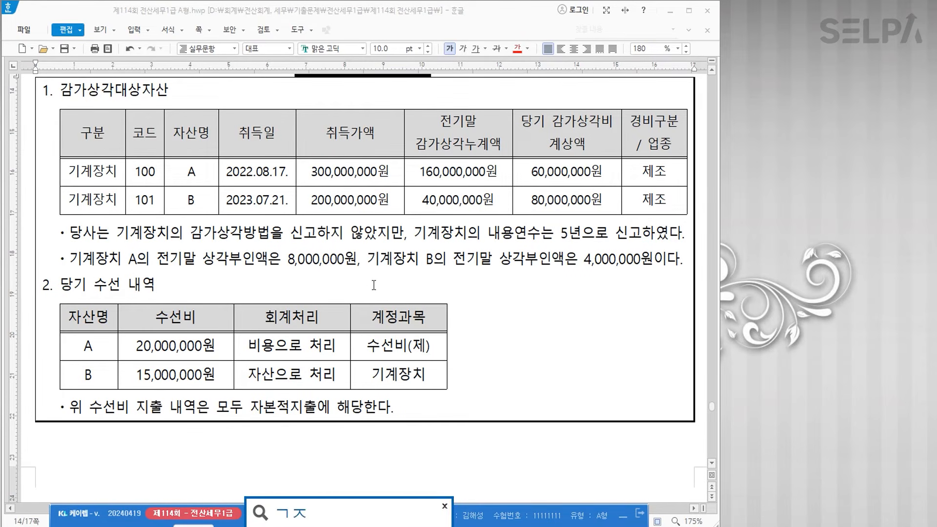
{"action": "key", "text": "Return"}
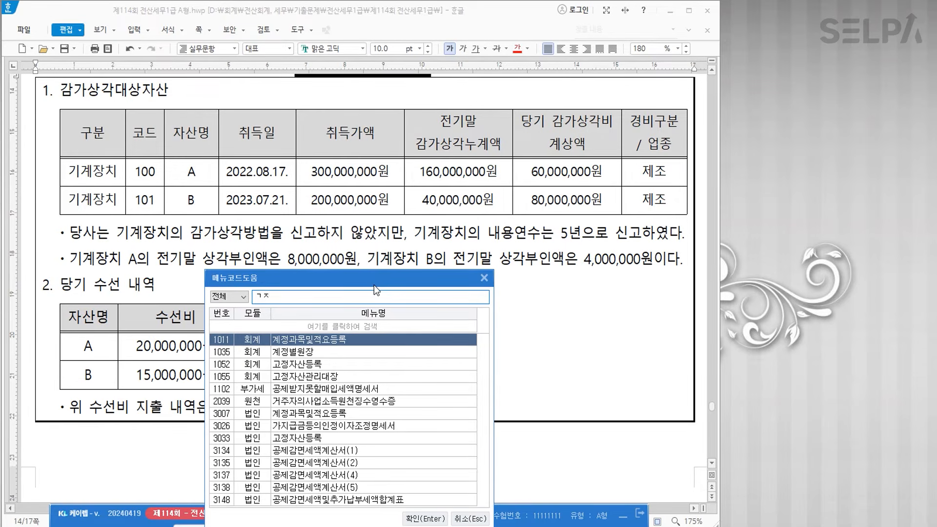
{"action": "type", "text": "ㅈ"}
{"action": "key", "text": "Down"}
{"action": "key", "text": "Down"}
{"action": "key", "text": "Down"}
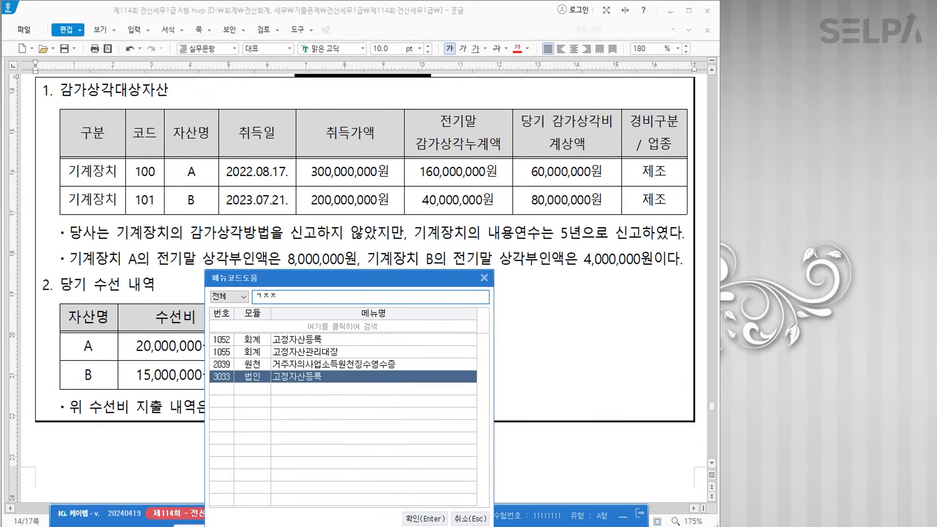
{"action": "key", "text": "Return"}
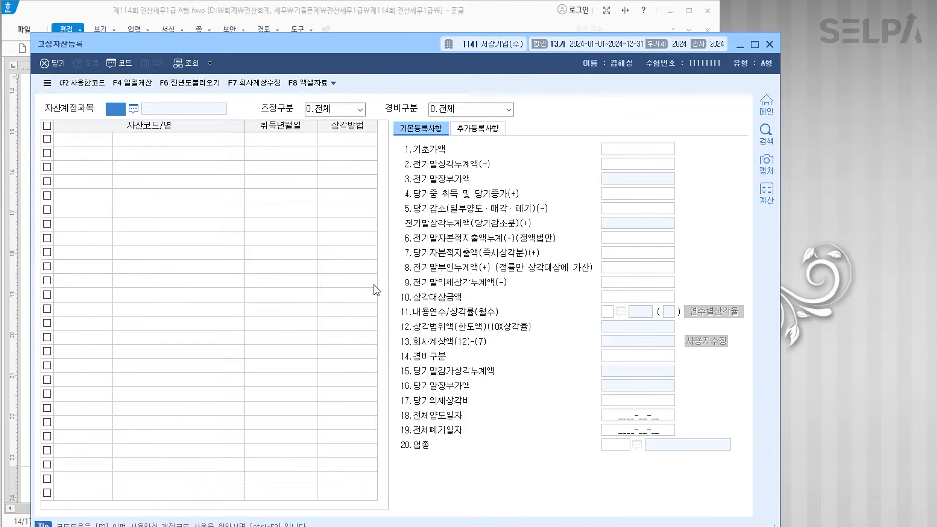
{"action": "left_click_drag", "start_coordinate": [396, 42], "coordinate": [423, 428]}
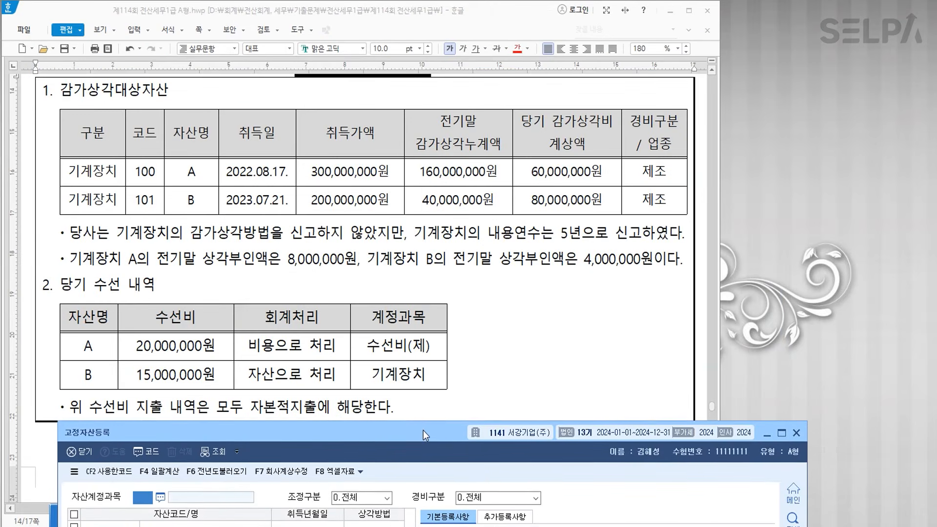
{"action": "left_click", "coordinate": [411, 242]}
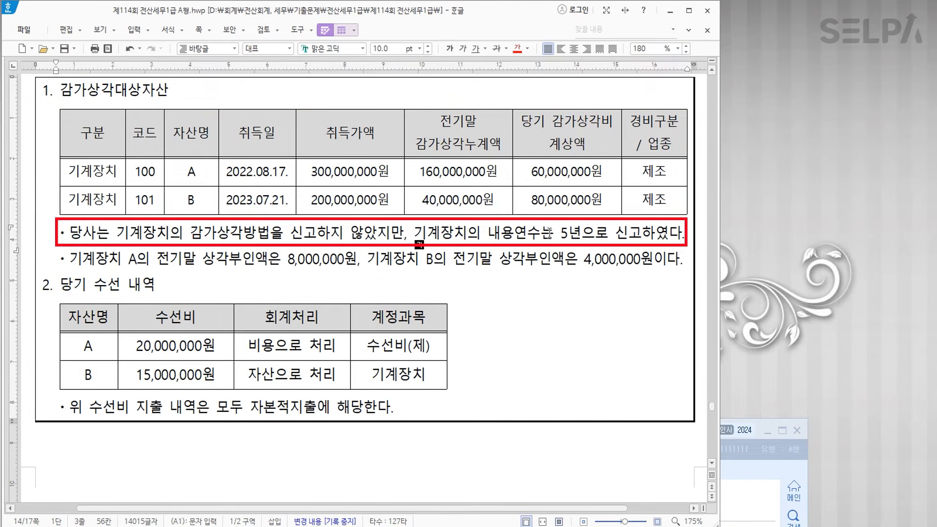
- Make 5년으로 신고 in the useful-life sentence red and bold
{"action": "left_click_drag", "start_coordinate": [558, 232], "coordinate": [642, 233]}
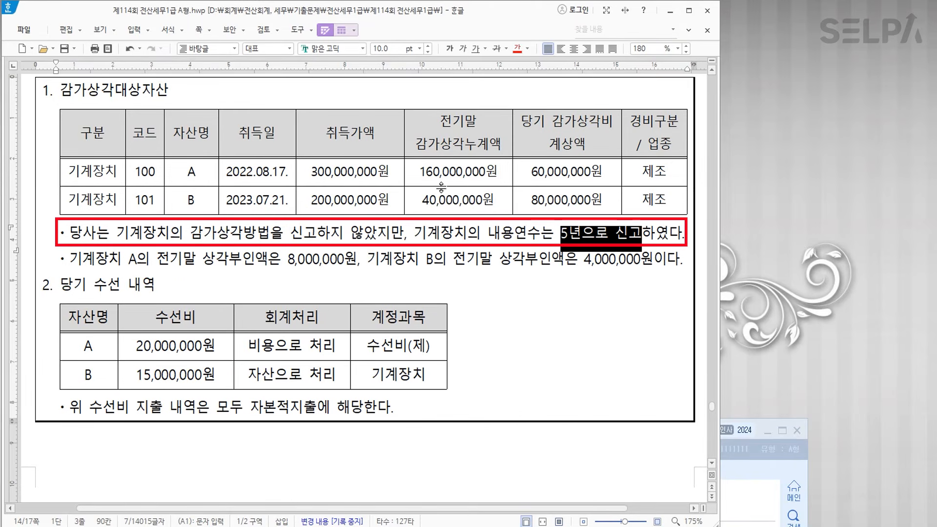
{"action": "left_click", "coordinate": [518, 49]}
{"action": "left_click", "coordinate": [449, 49]}
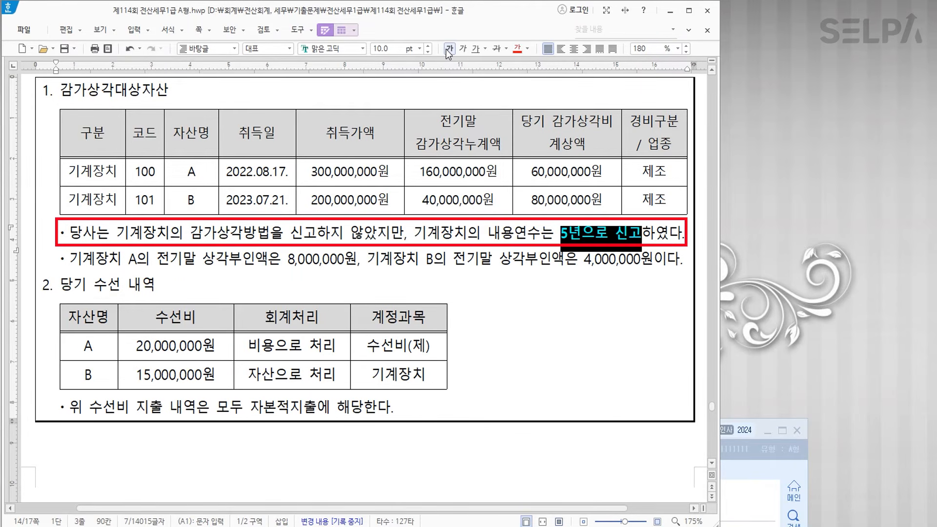
{"action": "left_click", "coordinate": [398, 246]}
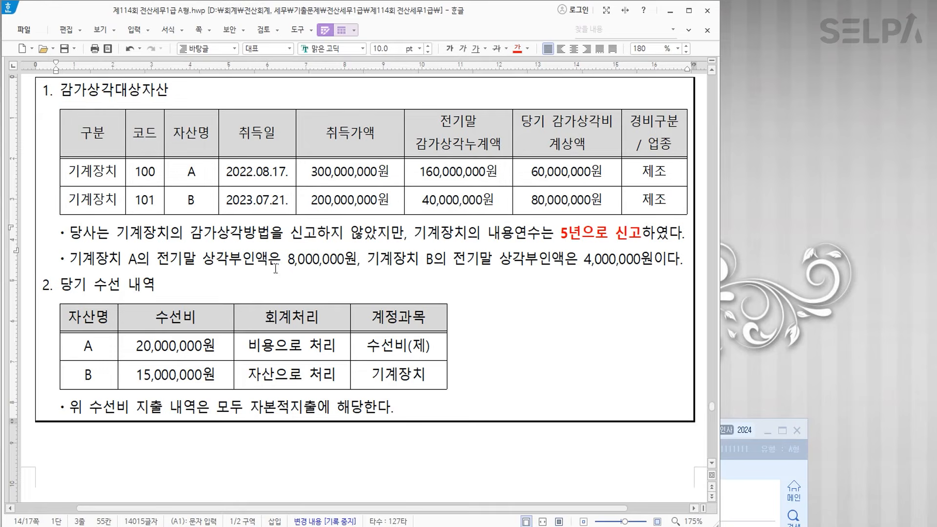
- Colour the 상각부인액 phrases for machine A (8,000,000원) and machine B (4,000,000원) blue, then add two blank lines
{"action": "left_click_drag", "start_coordinate": [129, 259], "coordinate": [355, 258]}
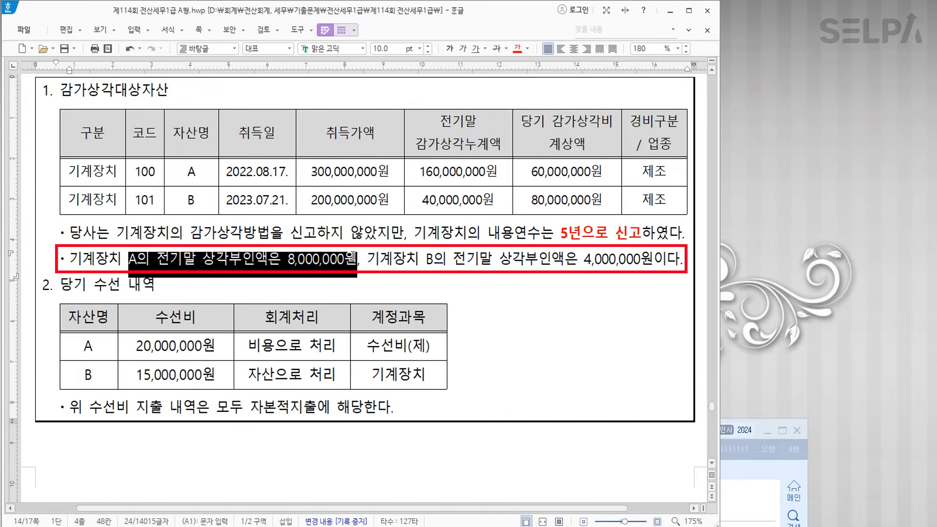
{"action": "left_click", "coordinate": [526, 49]}
{"action": "left_click", "coordinate": [578, 96]}
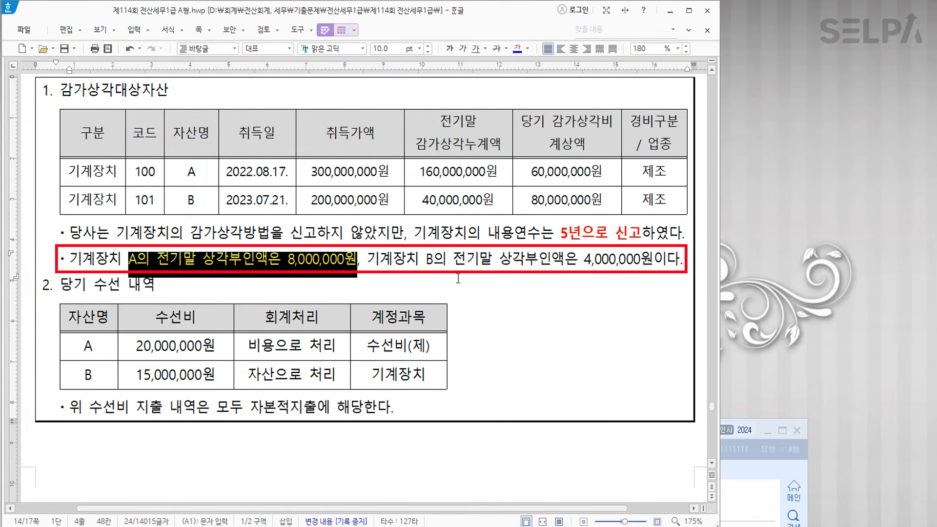
{"action": "left_click_drag", "start_coordinate": [426, 262], "coordinate": [651, 264]}
{"action": "left_click", "coordinate": [517, 48]}
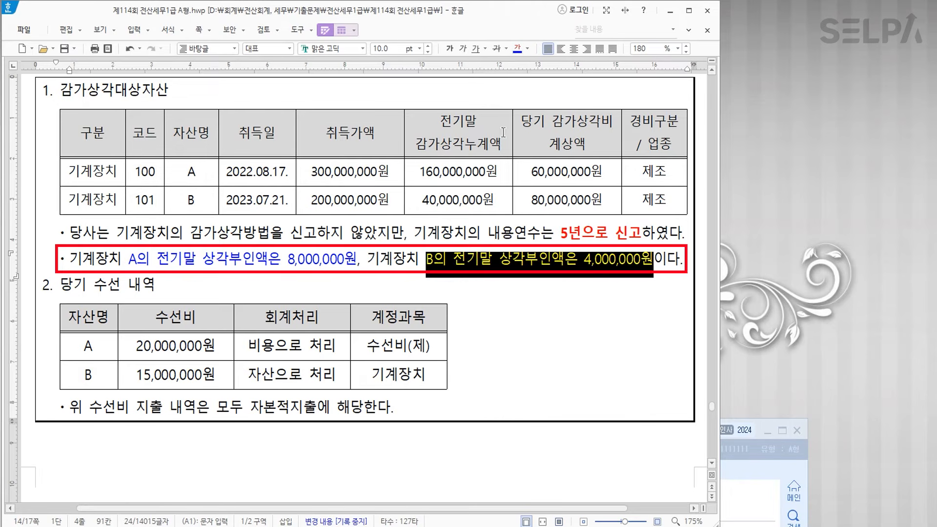
{"action": "left_click", "coordinate": [475, 278]}
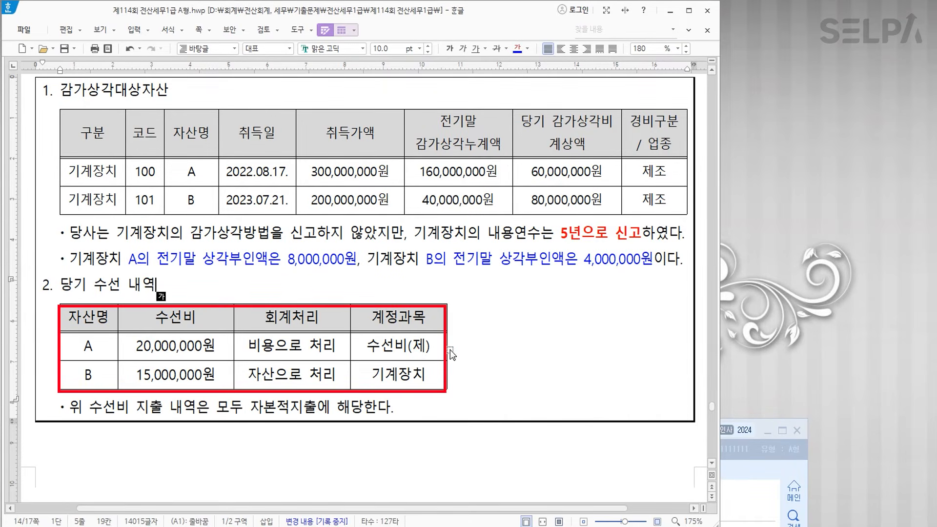
{"action": "left_click", "coordinate": [444, 406]}
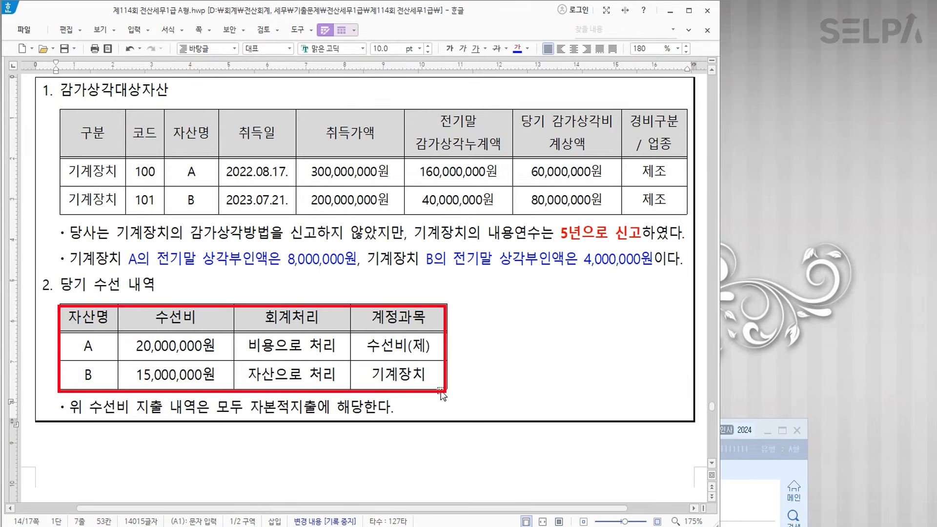
{"action": "key", "text": "Return"}
{"action": "key", "text": "Return"}
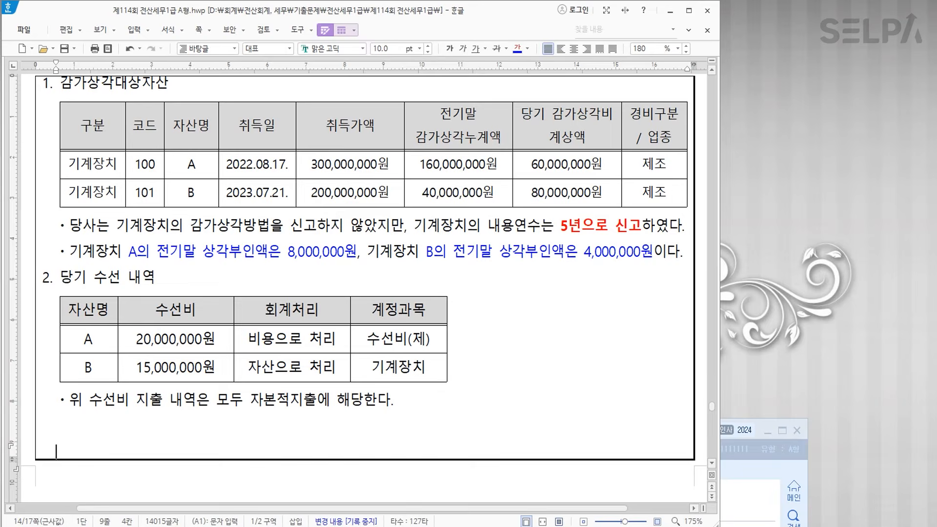
{"action": "key", "text": "Return"}
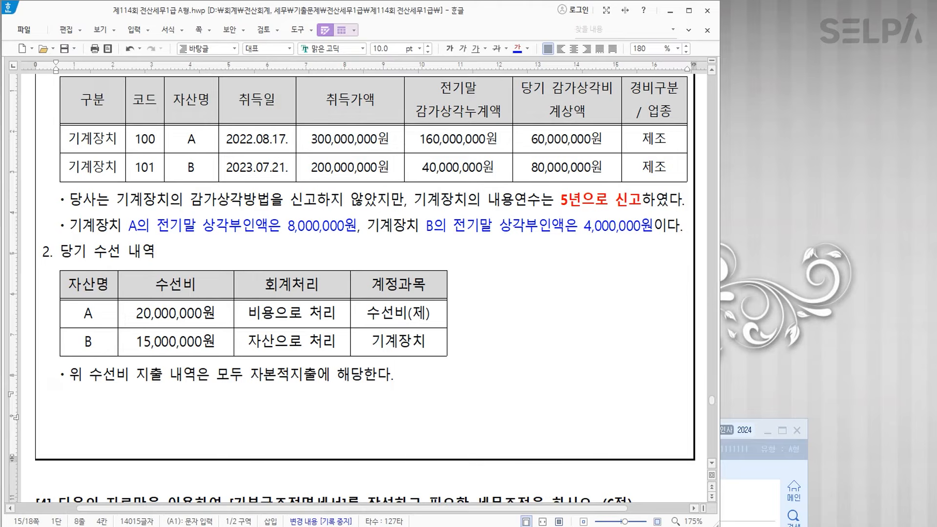
- Type the note 'A >>> 즉시상각의제 장부가 * 5% >>> 140,000,000 * 5% = 7,000,000' below the repair note
{"action": "type", "text": "A  >"}
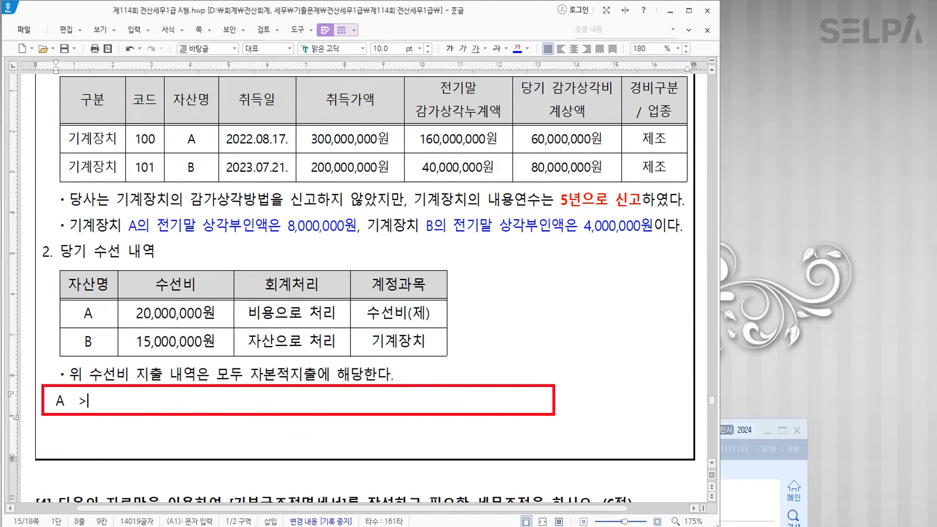
{"action": "type", "text": ">>wmd"}
{"action": "key", "text": "BackSpace"}
{"action": "key", "text": "BackSpace"}
{"action": "key", "text": "BackSpace"}
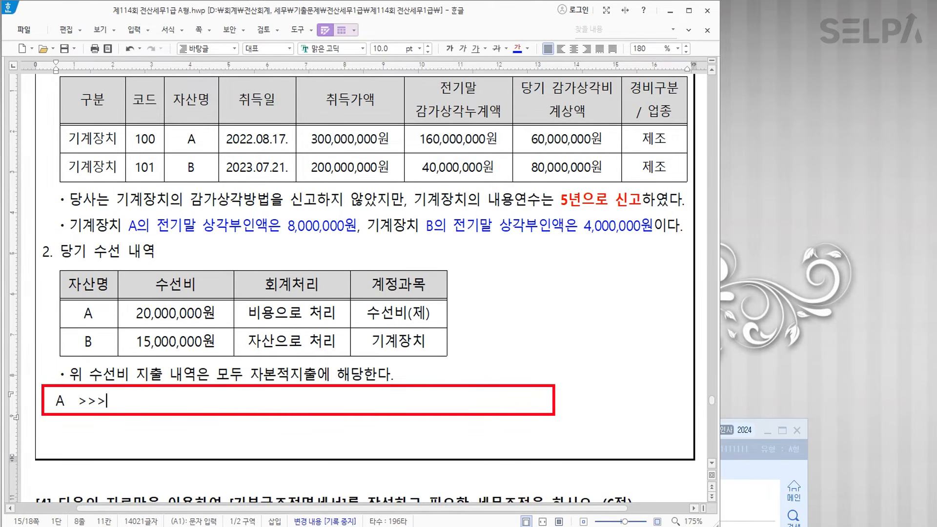
{"action": "type", "text": "즉시상"}
{"action": "type", "text": "각의제 "}
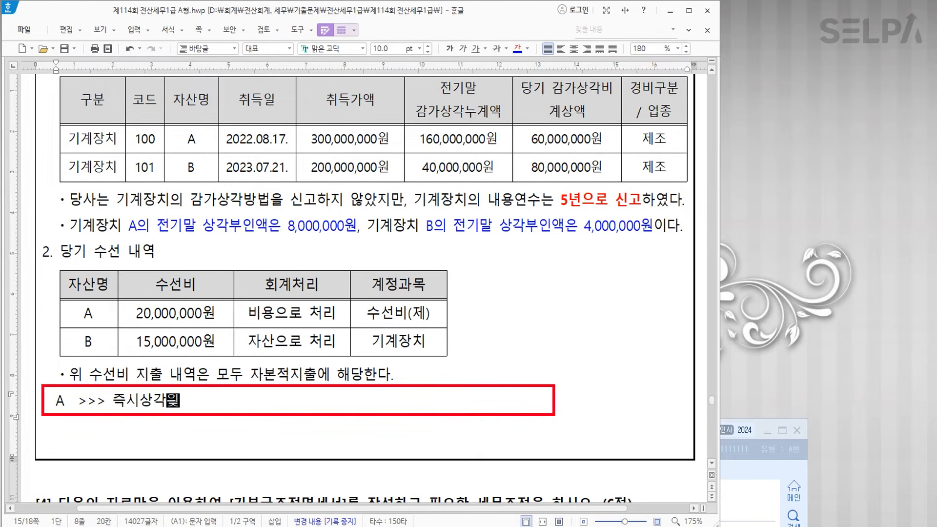
{"action": "type", "text": "  장부가 * 5% "}
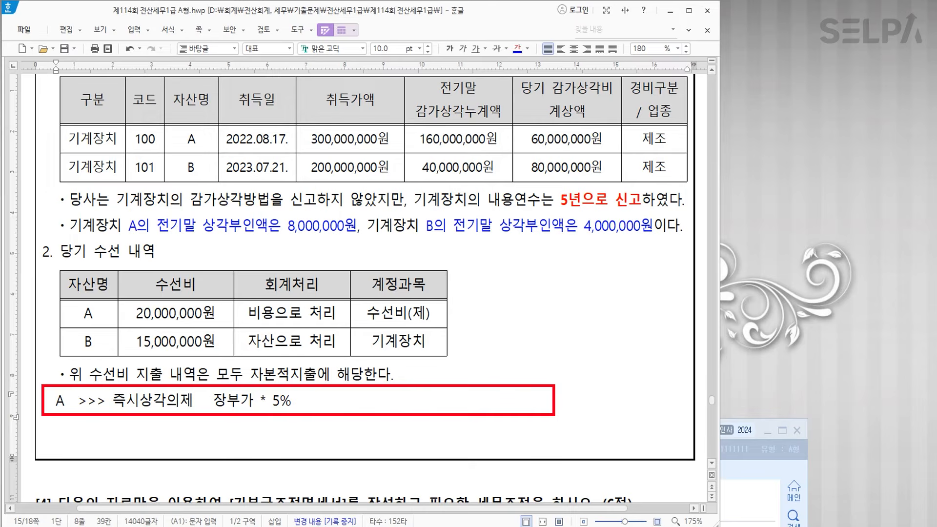
{"action": "type", "text": " >>>"}
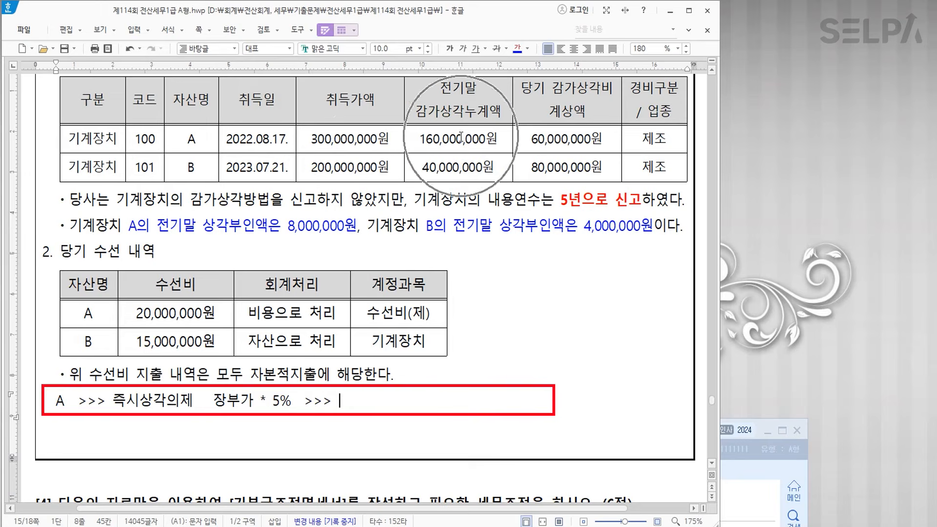
{"action": "type", "text": " 140,000,000  *"}
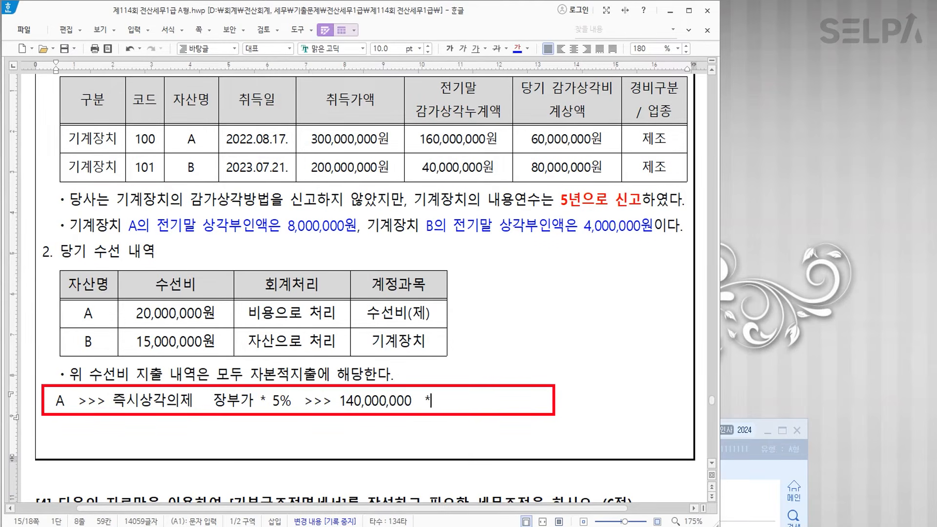
{"action": "type", "text": " 5%  = 7,000,000"}
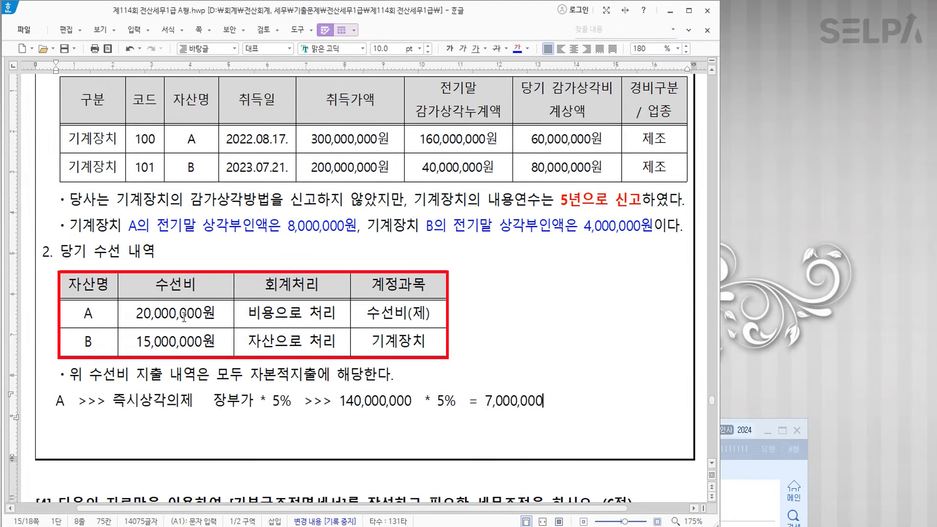
- Colour repair row A red and add a bold 즉시상각의제 line under 수선비(제)
{"action": "left_click_drag", "start_coordinate": [88, 311], "coordinate": [398, 312]}
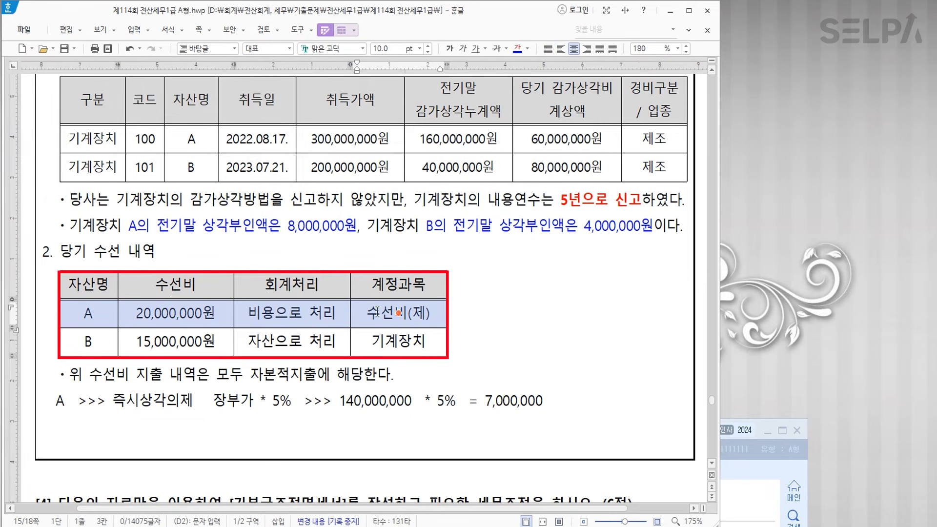
{"action": "left_click", "coordinate": [527, 49]}
{"action": "left_click", "coordinate": [533, 95]}
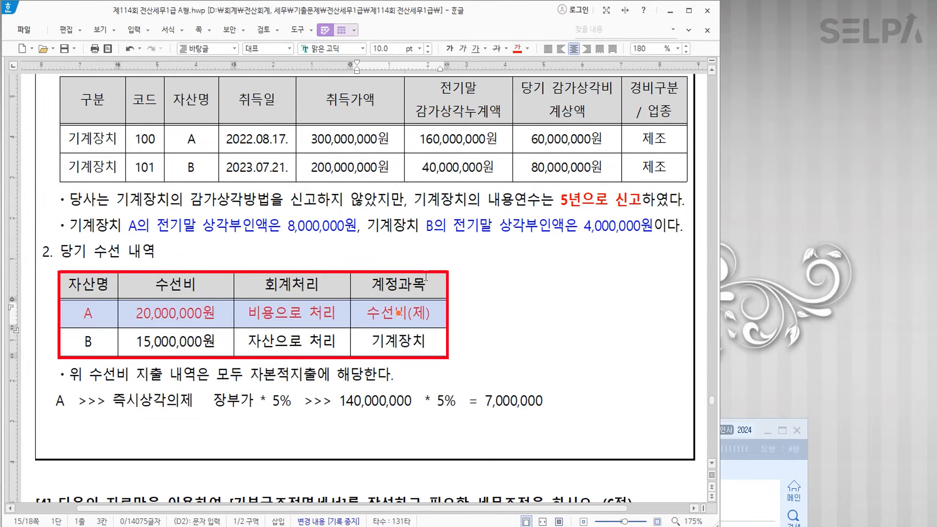
{"action": "left_click", "coordinate": [431, 312]}
{"action": "key", "text": "Escape"}
{"action": "key", "text": "End"}
{"action": "key", "text": "Return"}
{"action": "type", "text": "즉시사"}
{"action": "type", "text": "의제"}
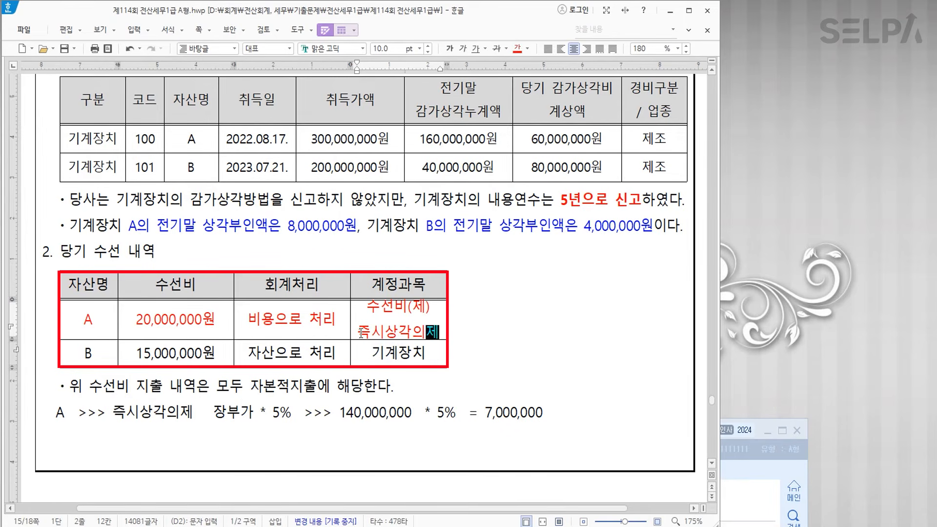
{"action": "left_click_drag", "start_coordinate": [359, 332], "coordinate": [439, 332]}
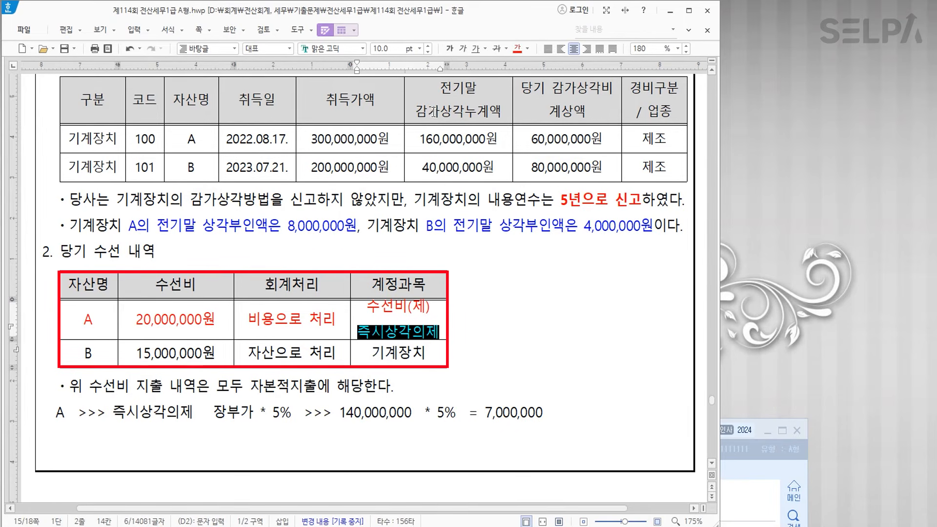
{"action": "left_click", "coordinate": [450, 48]}
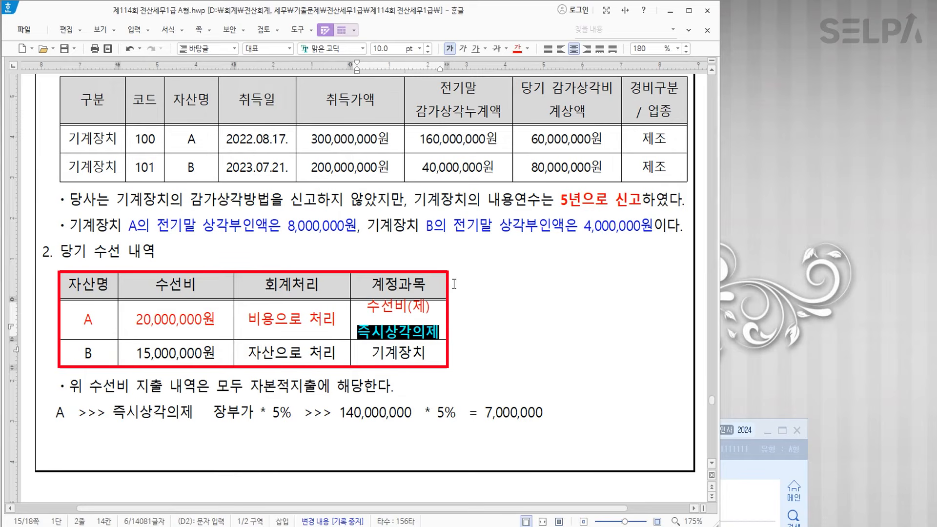
{"action": "left_click", "coordinate": [475, 339]}
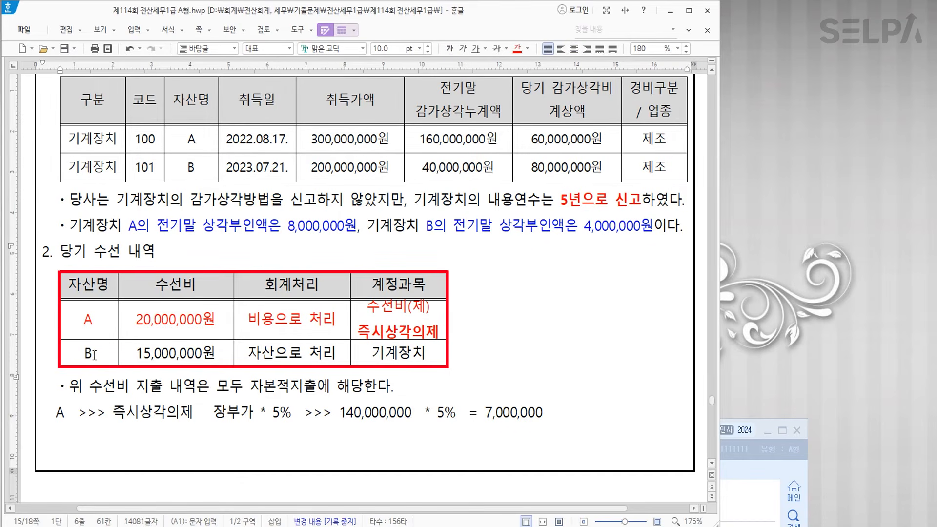
- Colour repair row B blue and add 당기증가분 under 기계장치 in its account cell
{"action": "key", "text": "ctrl"}
{"action": "left_click_drag", "start_coordinate": [92, 360], "coordinate": [399, 352]}
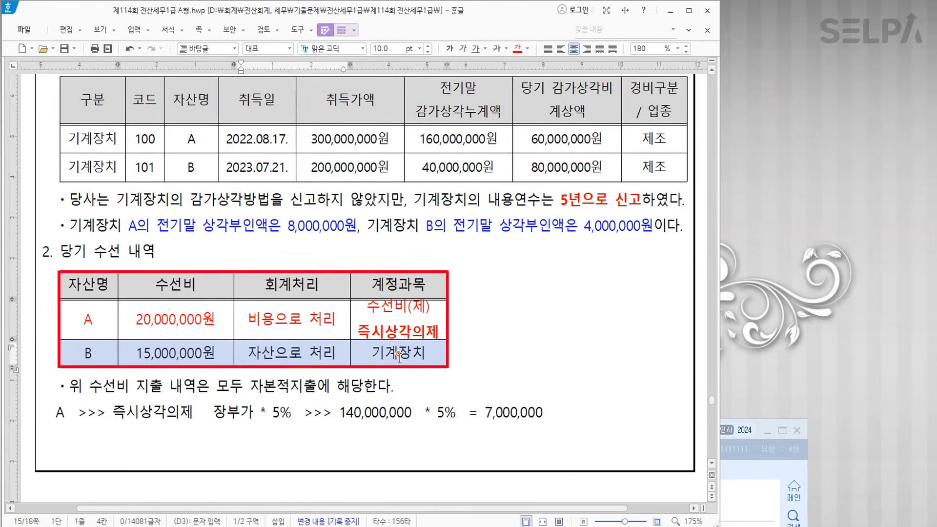
{"action": "left_click", "coordinate": [528, 49]}
{"action": "left_click", "coordinate": [574, 100]}
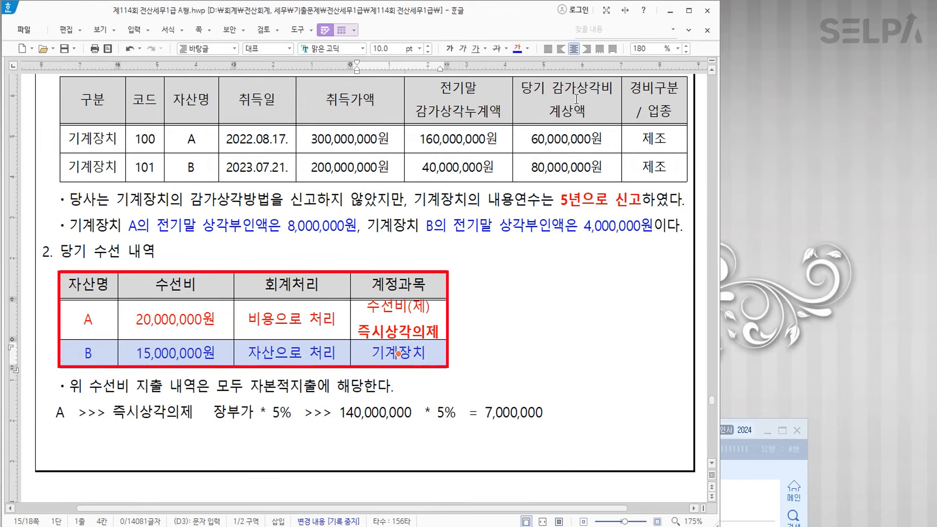
{"action": "double_click", "coordinate": [430, 358]}
{"action": "left_click", "coordinate": [432, 356]}
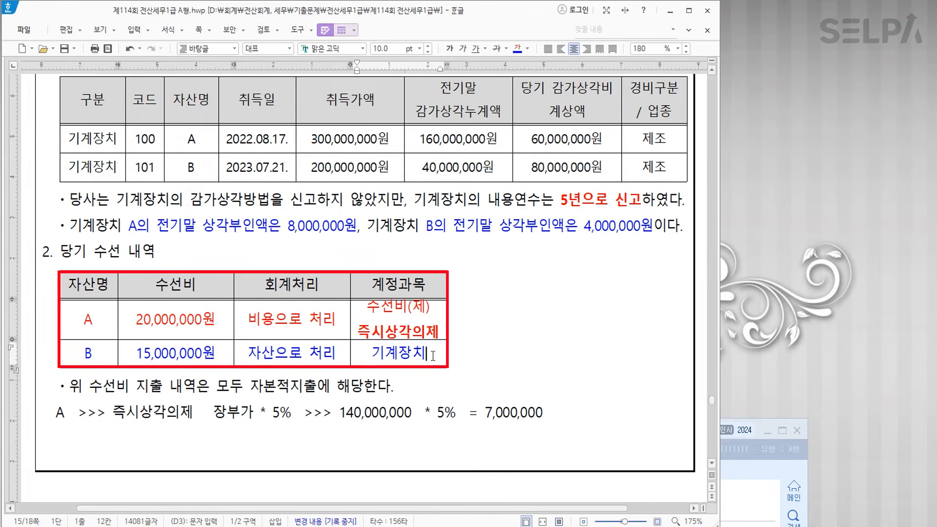
{"action": "key", "text": "Return"}
{"action": "type", "text": "당기증가분"}
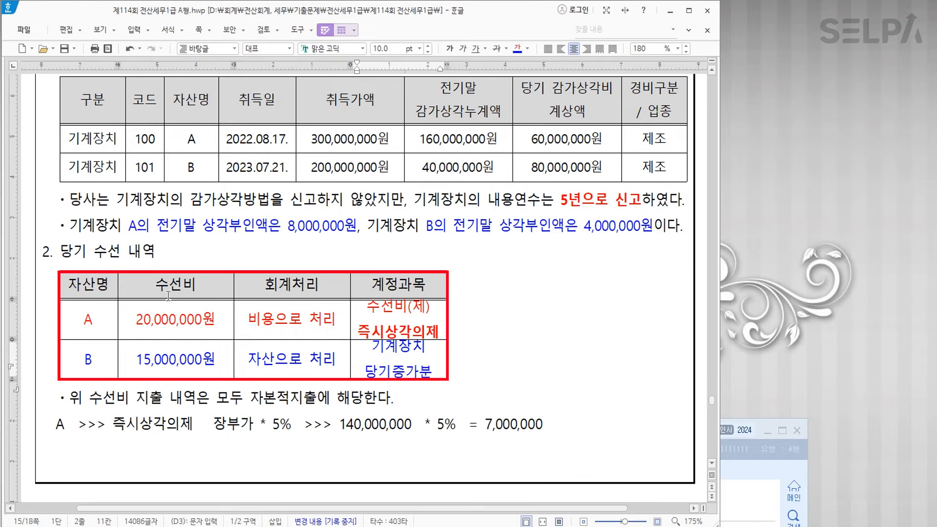
{"action": "left_click_drag", "start_coordinate": [106, 362], "coordinate": [398, 360]}
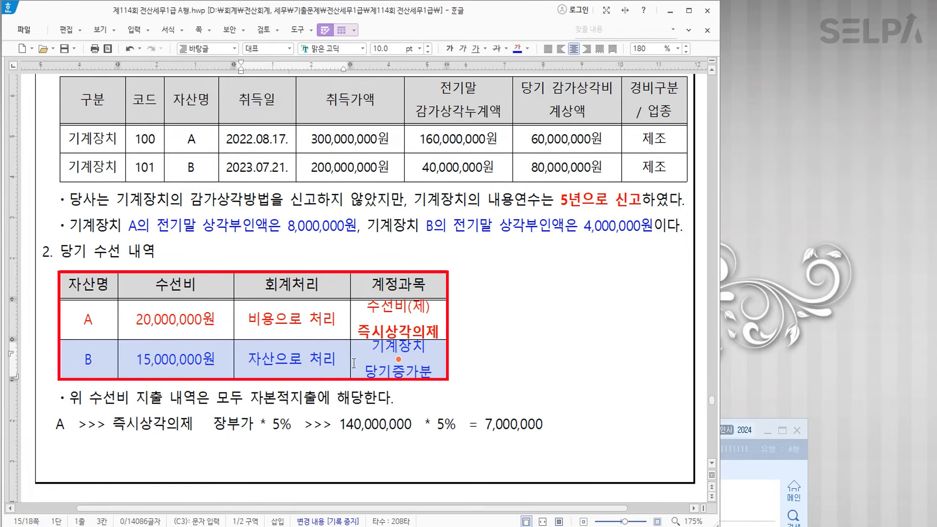
{"action": "left_click", "coordinate": [487, 304]}
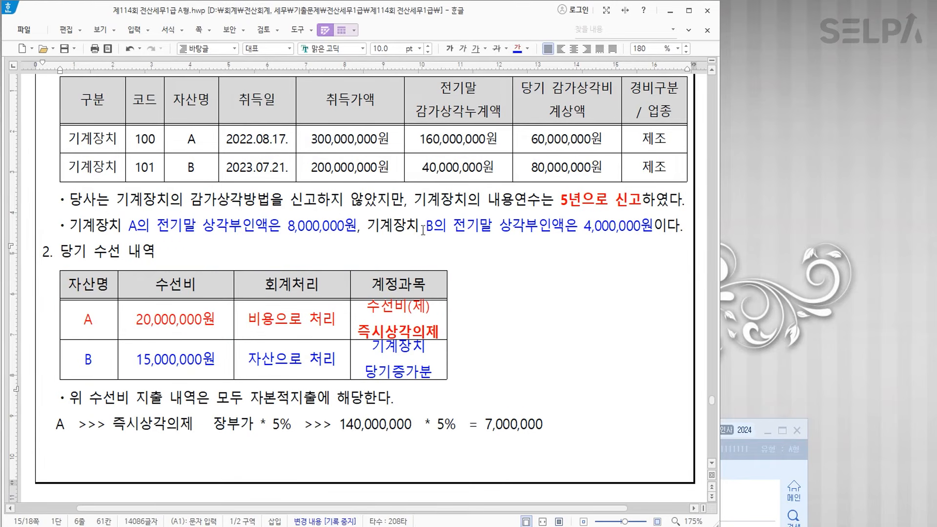
- Switch to Korean input and click back into row A's 계정과목 cell
{"action": "key", "text": "Hangul"}
{"action": "left_click", "coordinate": [409, 328]}
{"action": "left_click", "coordinate": [411, 327]}
{"action": "left_click", "coordinate": [412, 327]}
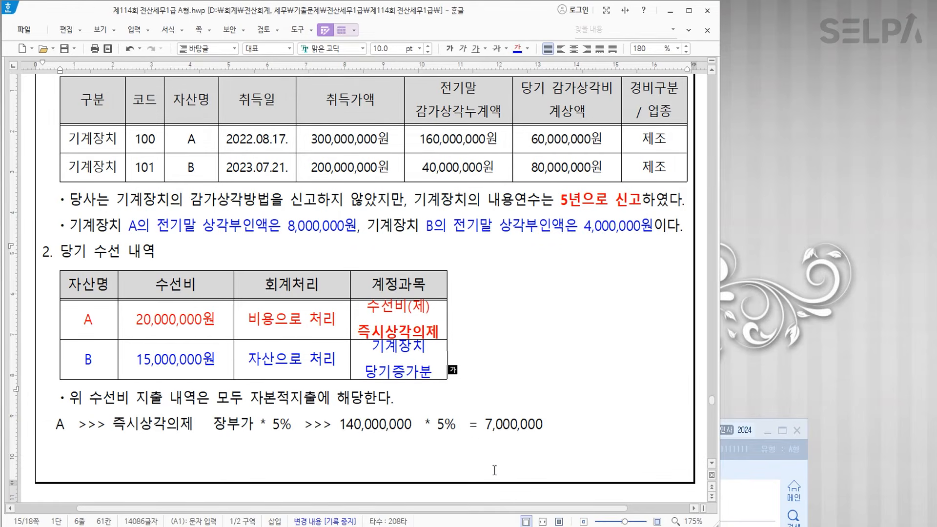
- Bring the KcLep 고정자산등록 window in front of the Hangul exam sheet
{"action": "key", "text": "alt+Tab"}
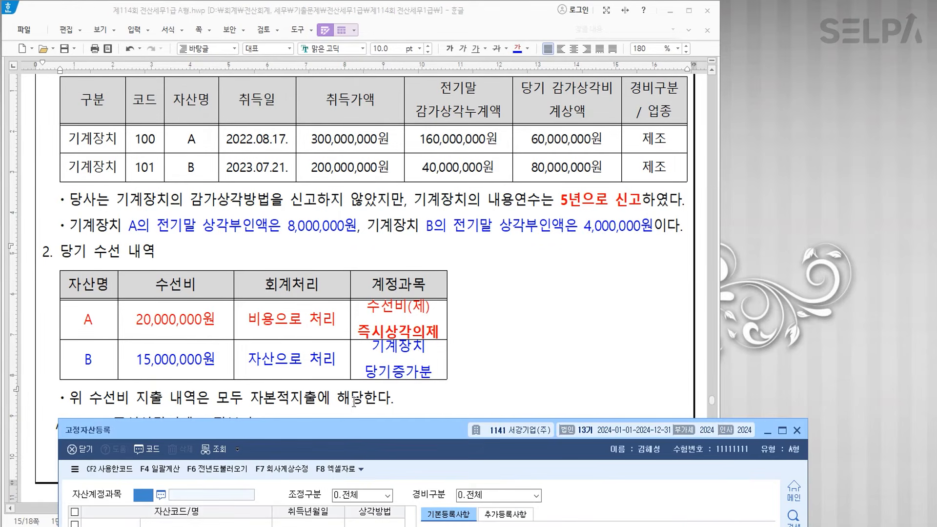
- Register machinery asset 000100 'A' under account 0206, acquired 2022-08-17
{"action": "left_click_drag", "start_coordinate": [359, 429], "coordinate": [382, 16]}
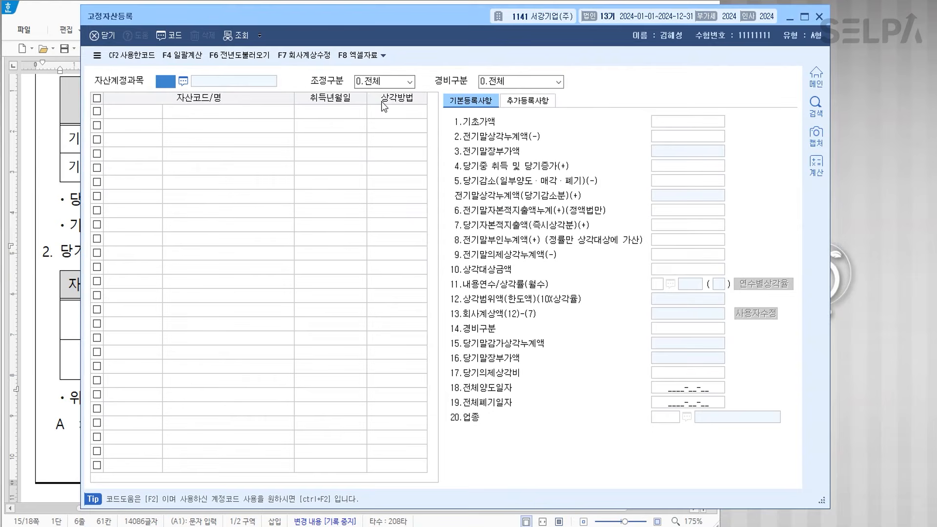
{"action": "type", "text": "0206"}
{"action": "key", "text": "Return"}
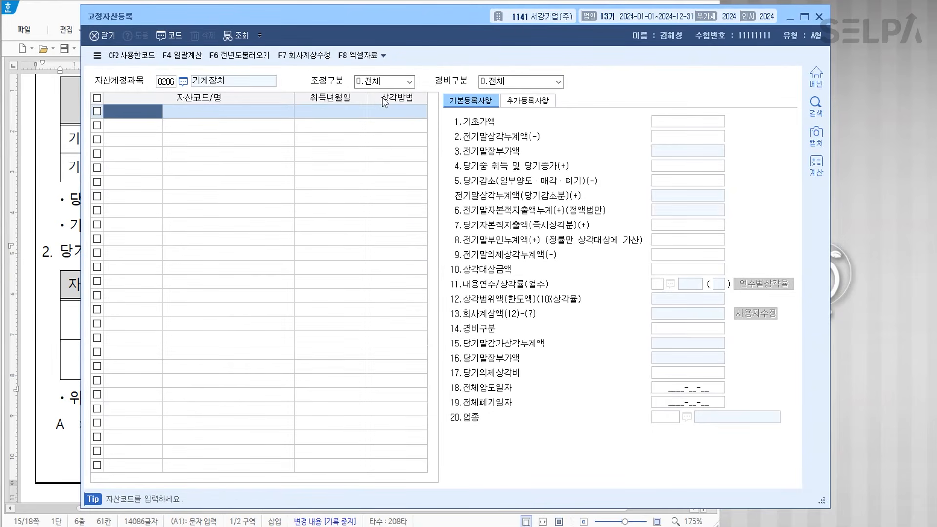
{"action": "type", "text": "100"}
{"action": "key", "text": "Return"}
{"action": "type", "text": "A"}
{"action": "key", "text": "Return"}
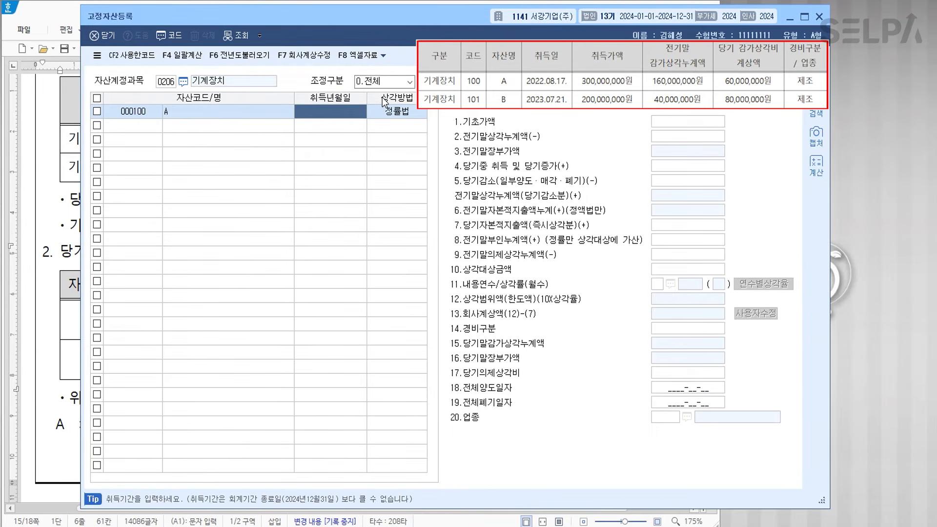
{"action": "type", "text": "2022-08-1"}
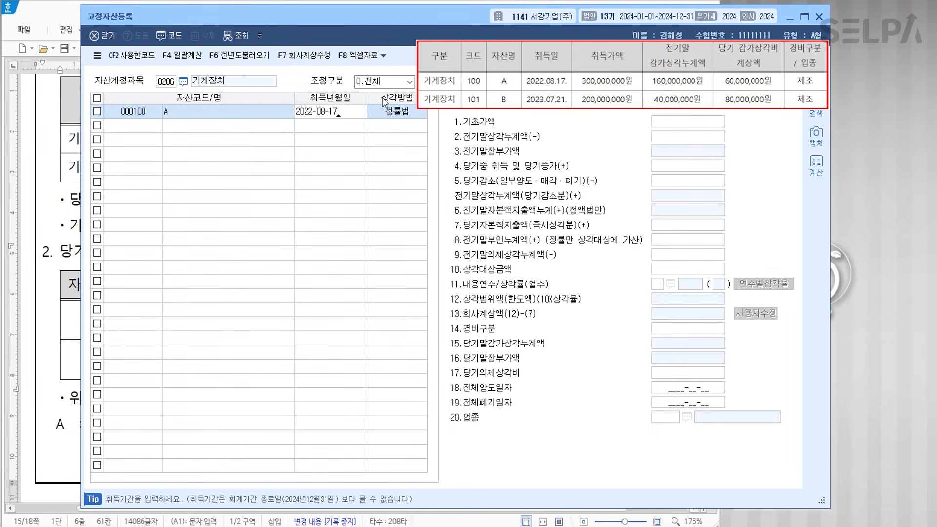
{"action": "type", "text": "7"}
{"action": "key", "text": "Return"}
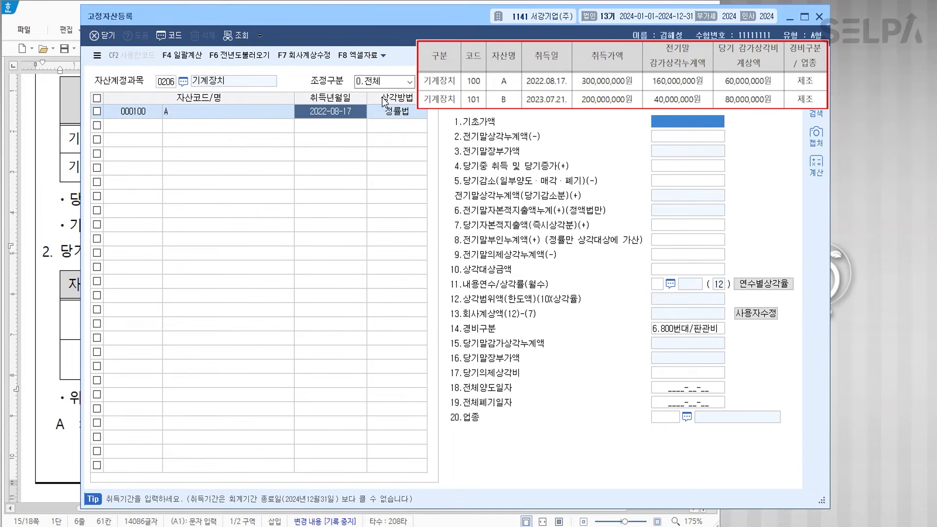
- Enter A's cost 300,000,000, prior depreciation 160,000,000, capital expenditure 20,000,000 and prior disallowance 8,000,000
{"action": "type", "text": "300000000"}
{"action": "key", "text": "Return"}
{"action": "type", "text": "160,000,000"}
{"action": "key", "text": "Return"}
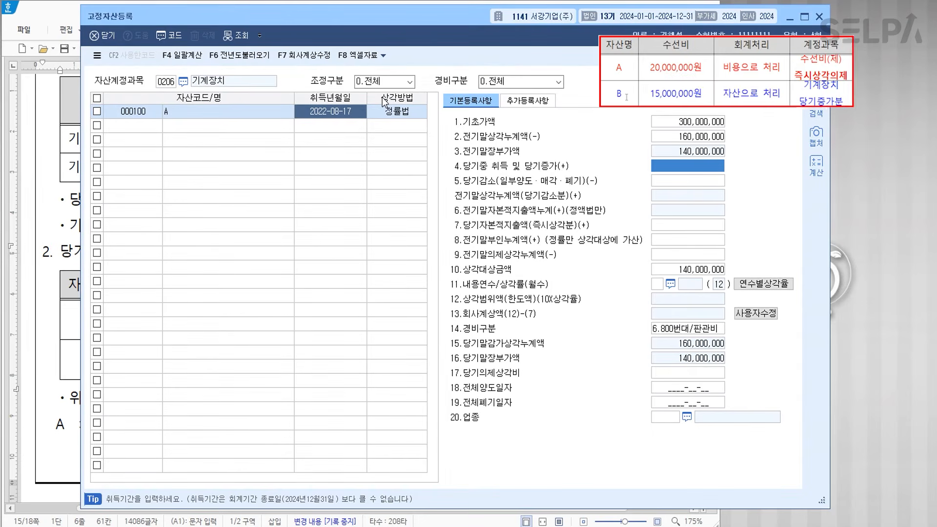
{"action": "key", "text": "Return"}
{"action": "key", "text": "Return"}
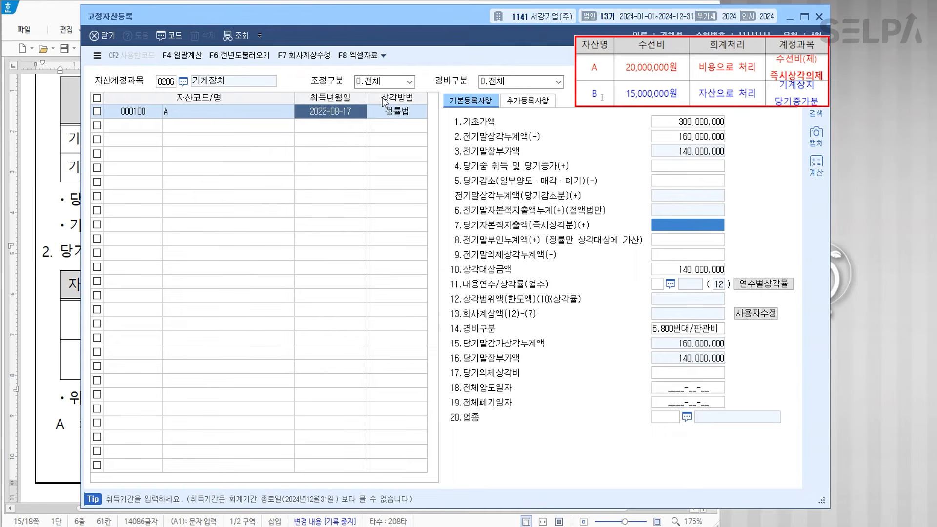
{"action": "type", "text": "20000000"}
{"action": "key", "text": "Return"}
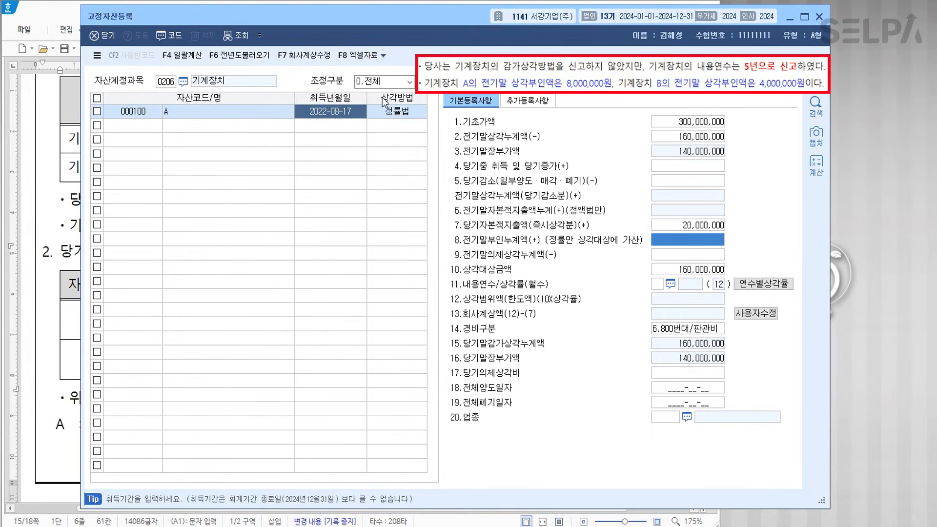
{"action": "type", "text": "8000000"}
{"action": "key", "text": "Return"}
- Give A a 5-year life, expense category 1, industry 13 and company depreciation 60,000,000
{"action": "key", "text": "Return"}
{"action": "type", "text": "5"}
{"action": "key", "text": "Return"}
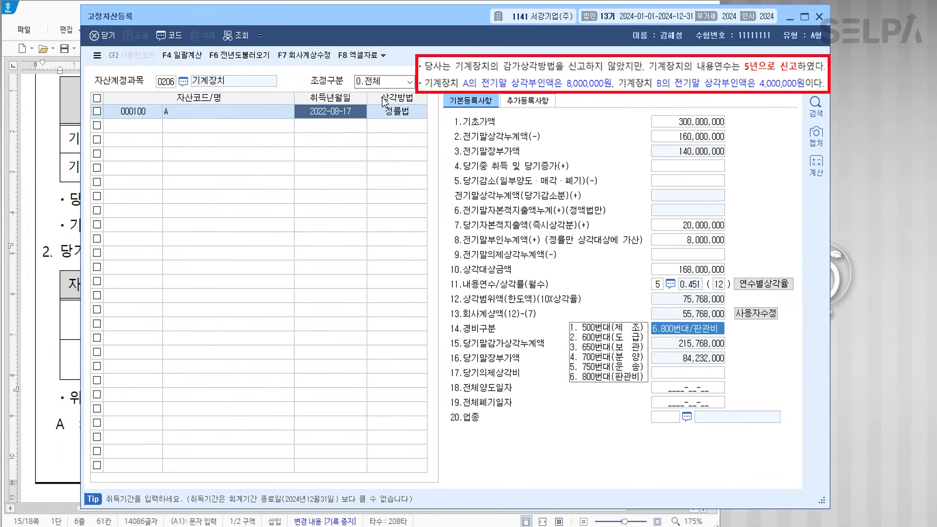
{"action": "type", "text": "1"}
{"action": "key", "text": "Return"}
{"action": "key", "text": "Return"}
{"action": "key", "text": "Return"}
{"action": "key", "text": "Return"}
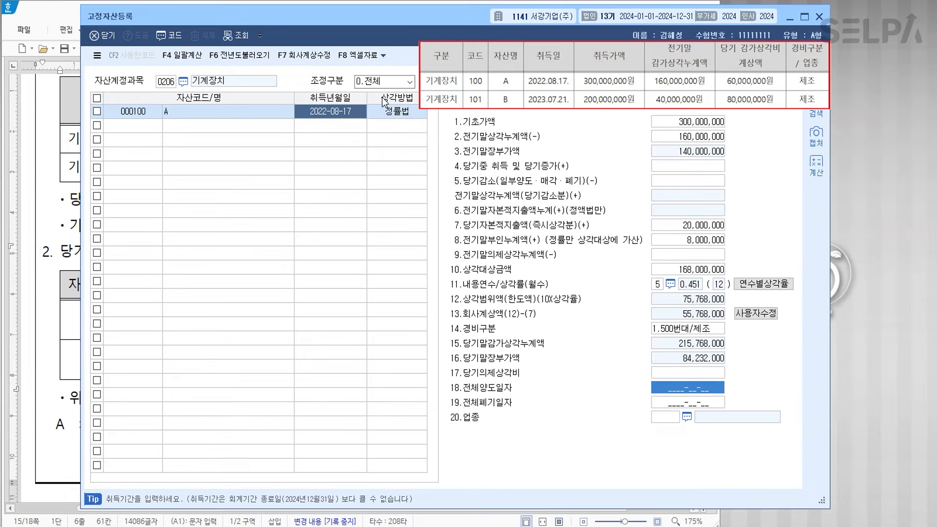
{"action": "type", "text": "13"}
{"action": "key", "text": "Return"}
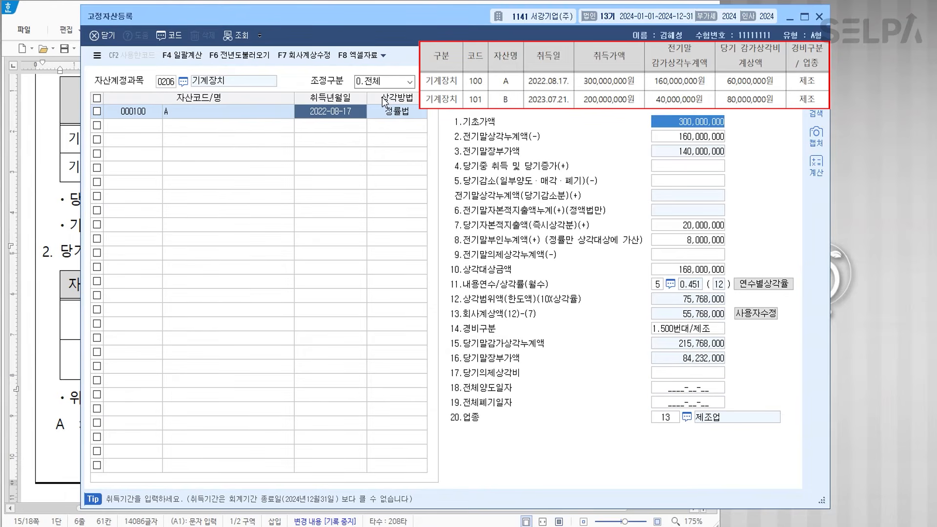
{"action": "left_click", "coordinate": [757, 314]}
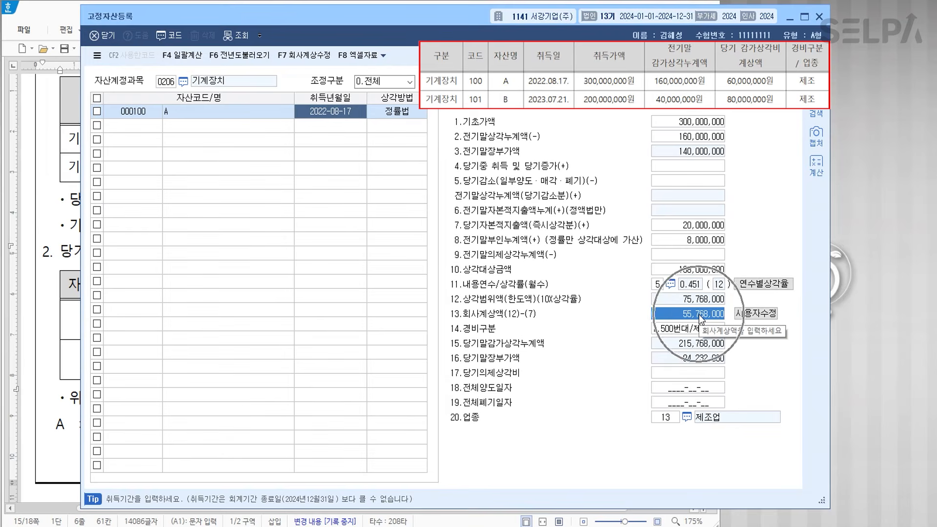
{"action": "type", "text": "60000000"}
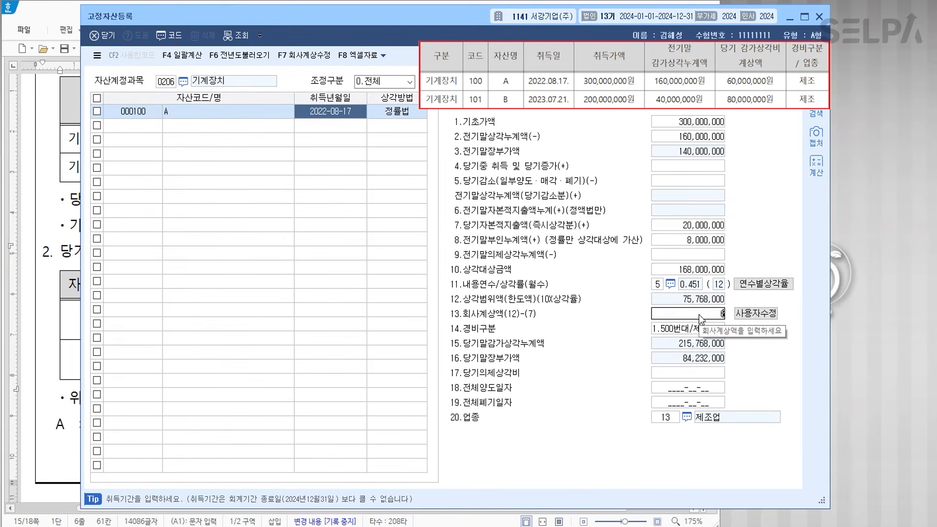
{"action": "key", "text": "Return"}
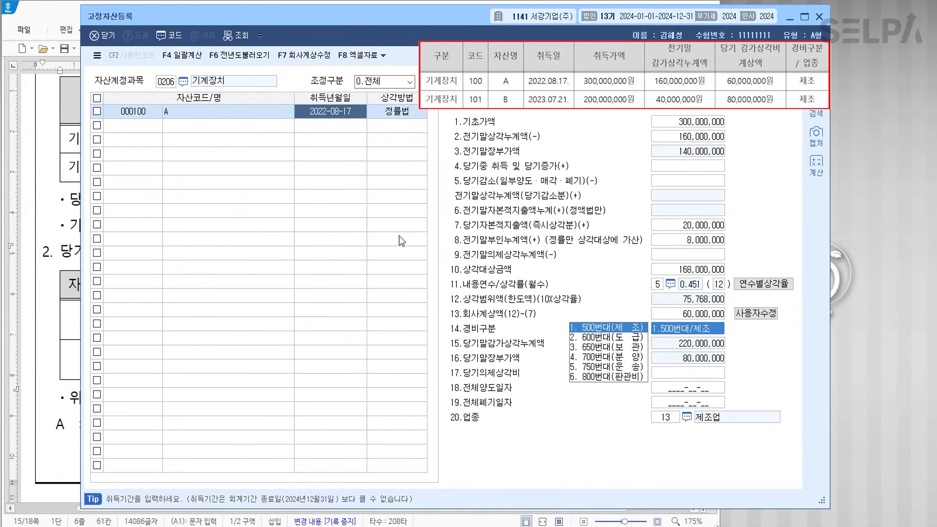
{"action": "left_click", "coordinate": [135, 126]}
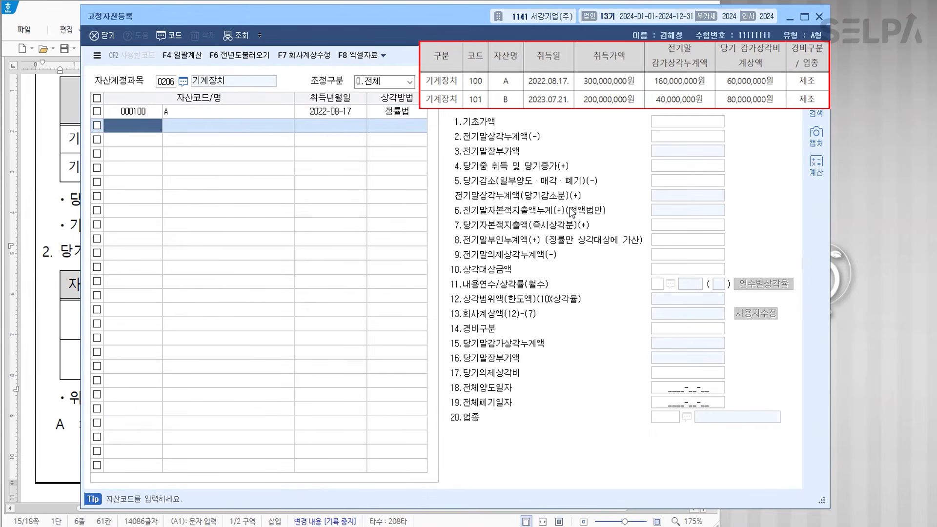
- Register machinery asset 000101 'B', acquired 2023-07-21
{"action": "type", "text": "101"}
{"action": "key", "text": "Return"}
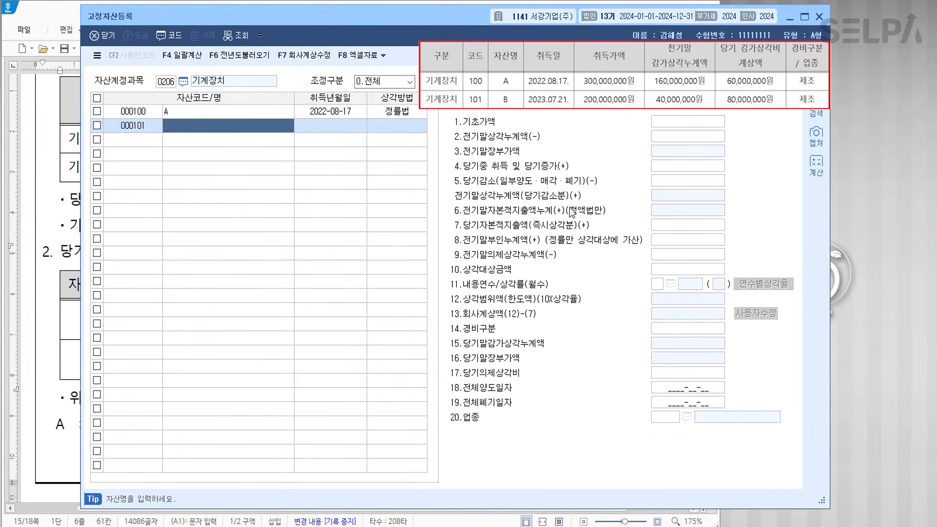
{"action": "type", "text": "B"}
{"action": "key", "text": "Return"}
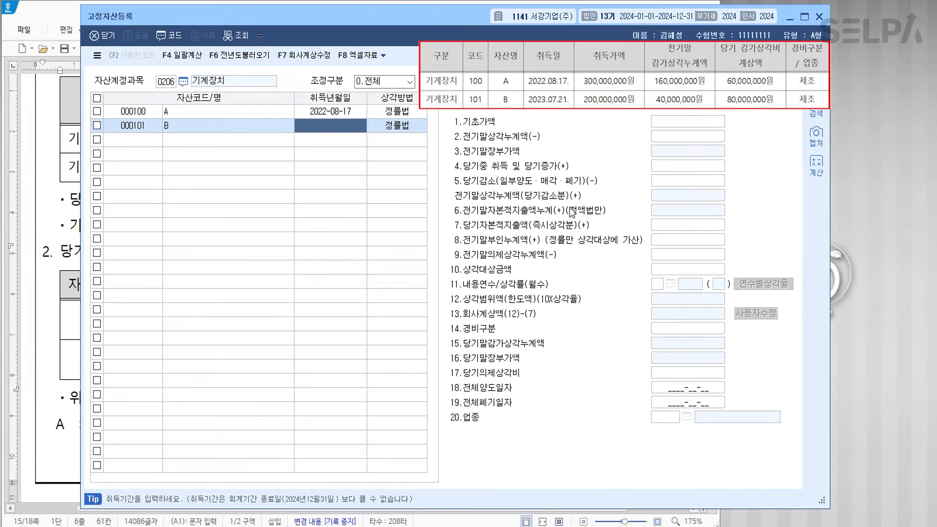
{"action": "type", "text": "2023-07-21"}
{"action": "key", "text": "Return"}
{"action": "key", "text": "Return"}
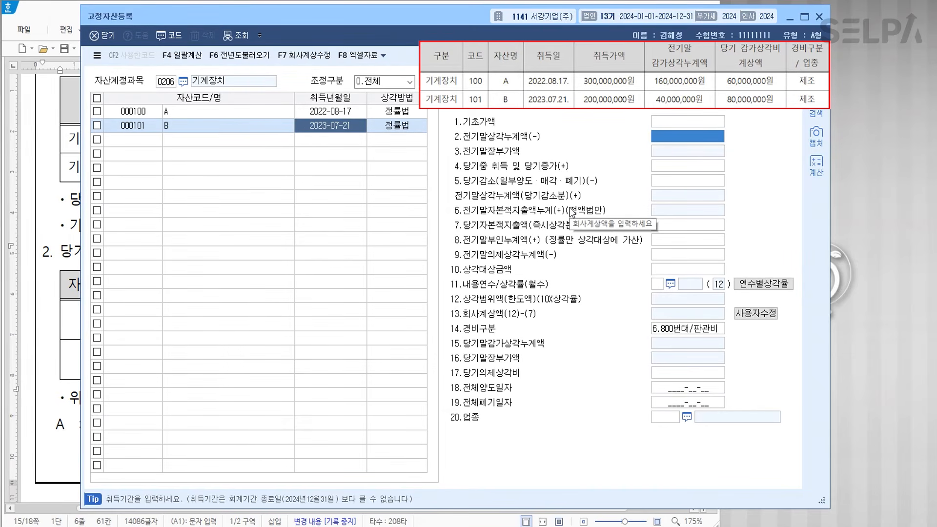
- Enter B's base cost, 40,000,000 prior depreciation, 4,000,000 prior disallowance and 15,000,000 current increase
{"action": "key", "text": "Up"}
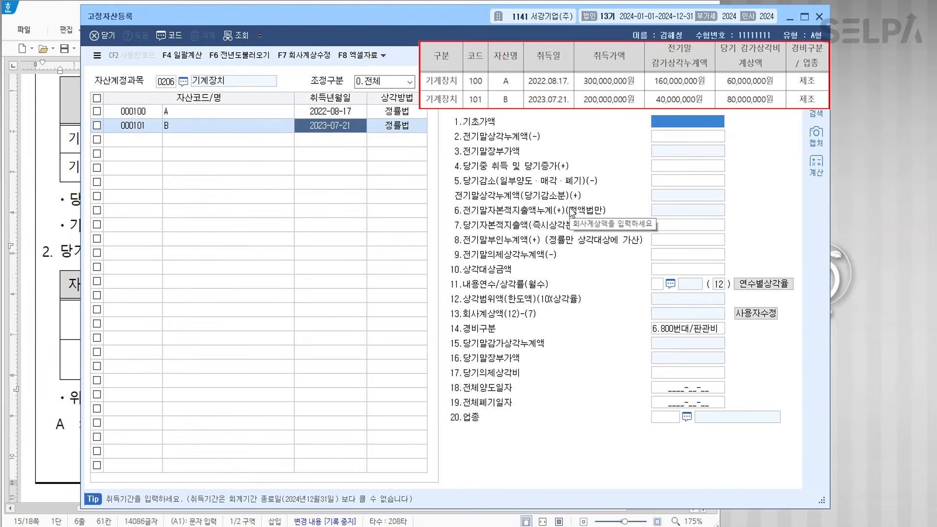
{"action": "type", "text": "300000000"}
{"action": "key", "text": "Return"}
{"action": "type", "text": "40000000"}
{"action": "key", "text": "Return"}
{"action": "key", "text": "Return"}
{"action": "key", "text": "Return"}
{"action": "key", "text": "Return"}
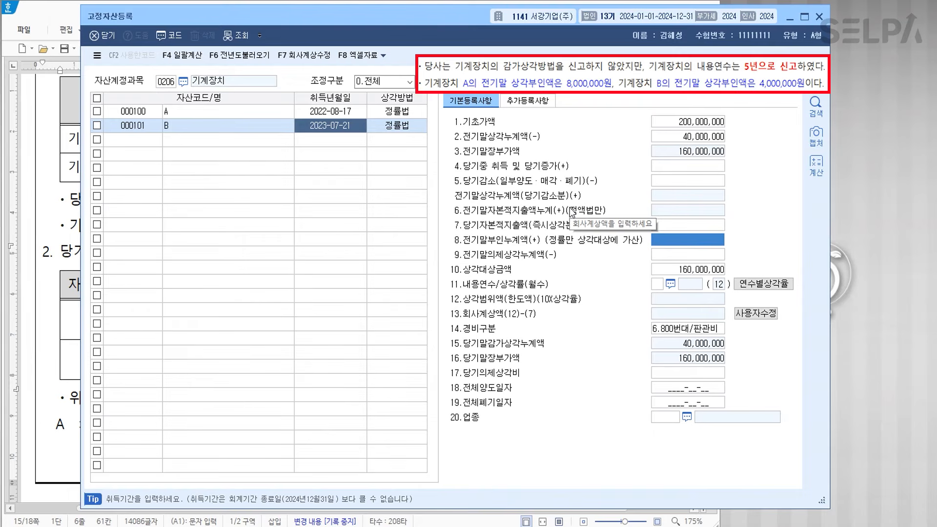
{"action": "type", "text": "4000000"}
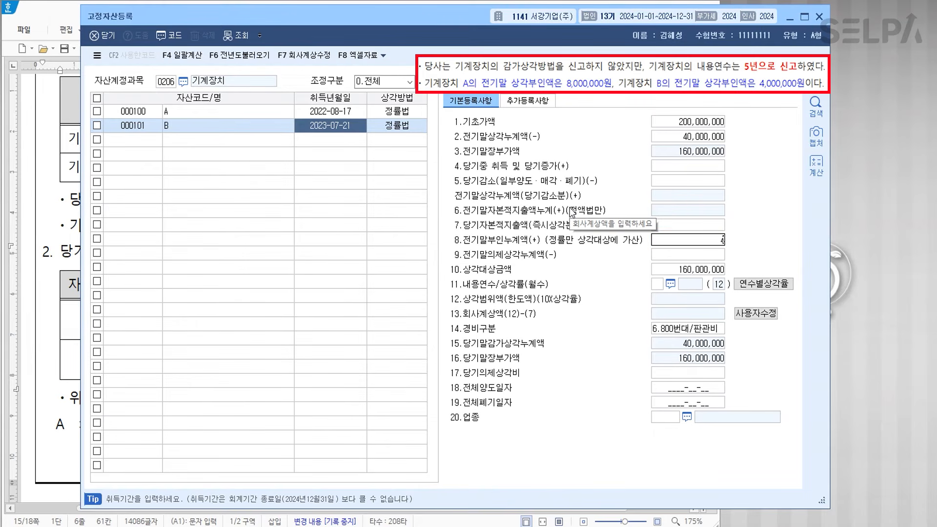
{"action": "key", "text": "Return"}
{"action": "key", "text": "Up"}
{"action": "key", "text": "Up"}
{"action": "key", "text": "Up"}
{"action": "key", "text": "Up"}
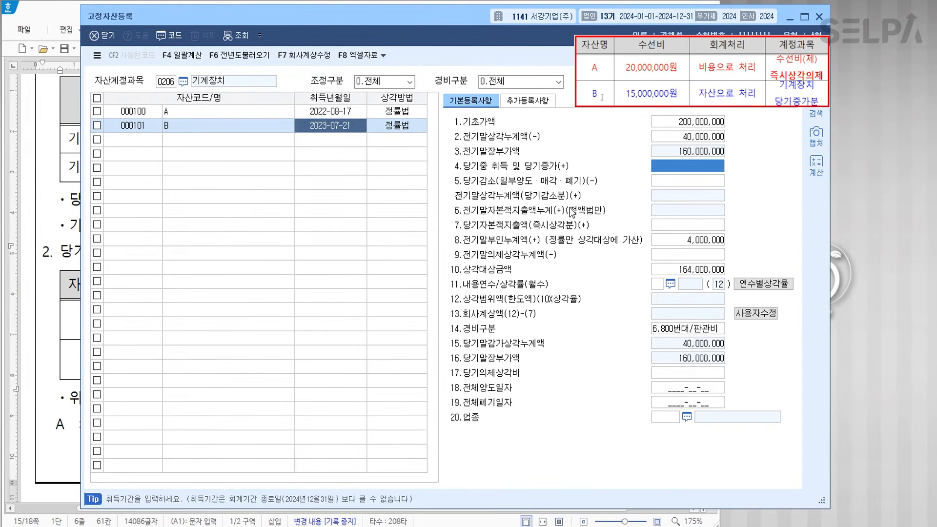
{"action": "type", "text": "15000000"}
{"action": "key", "text": "Return"}
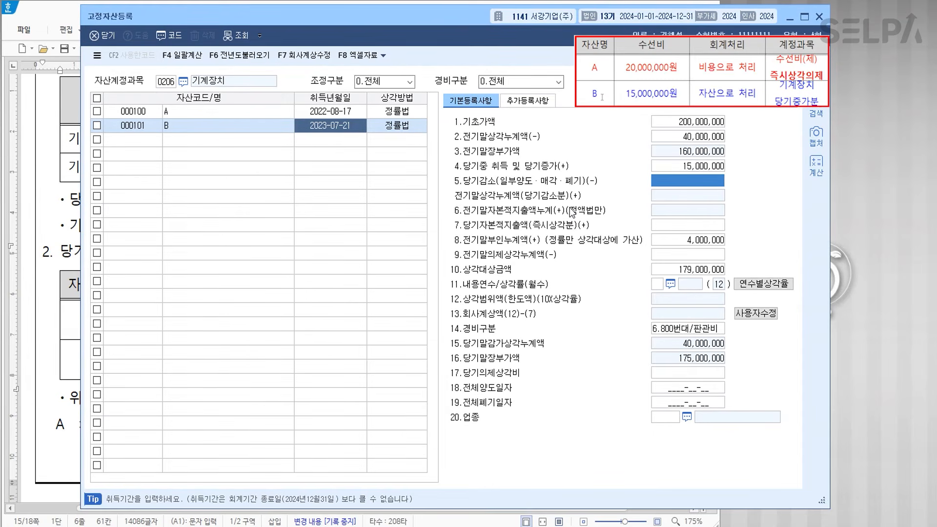
- Give B a 5-year life, expense category 1, industry 13 and company depreciation 80,000,000
{"action": "key", "text": "Return"}
{"action": "key", "text": "Return"}
{"action": "key", "text": "Return"}
{"action": "key", "text": "Return"}
{"action": "key", "text": "Return"}
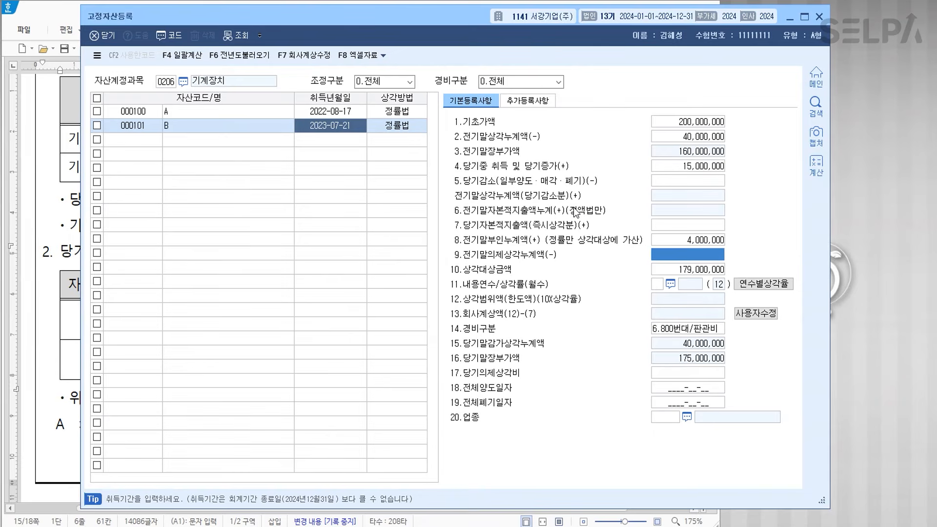
{"action": "type", "text": "5"}
{"action": "key", "text": "Return"}
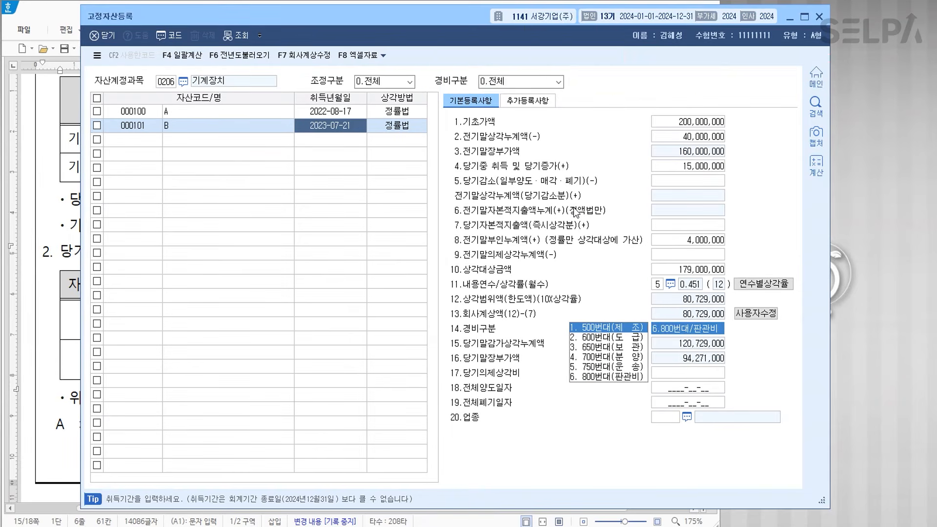
{"action": "type", "text": "1"}
{"action": "key", "text": "Return"}
{"action": "key", "text": "Return"}
{"action": "key", "text": "Return"}
{"action": "type", "text": "13"}
{"action": "key", "text": "Return"}
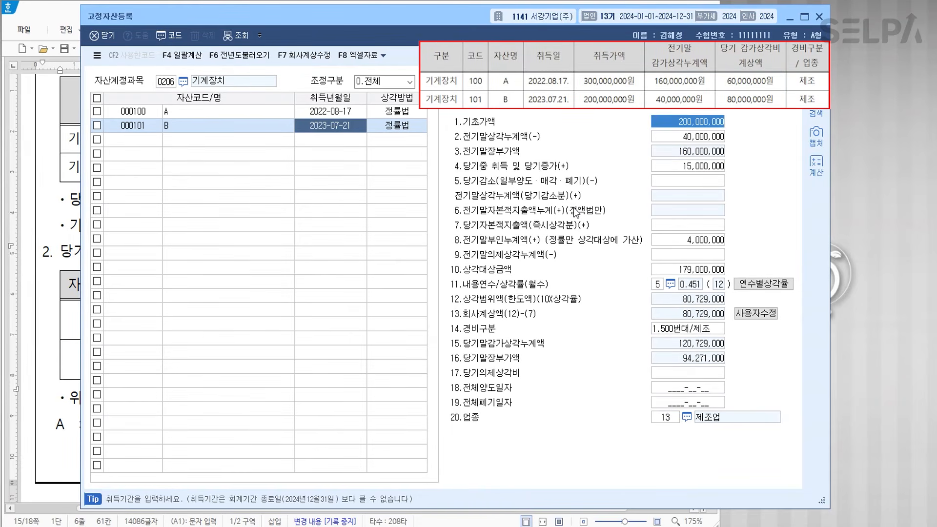
{"action": "left_click", "coordinate": [757, 312]}
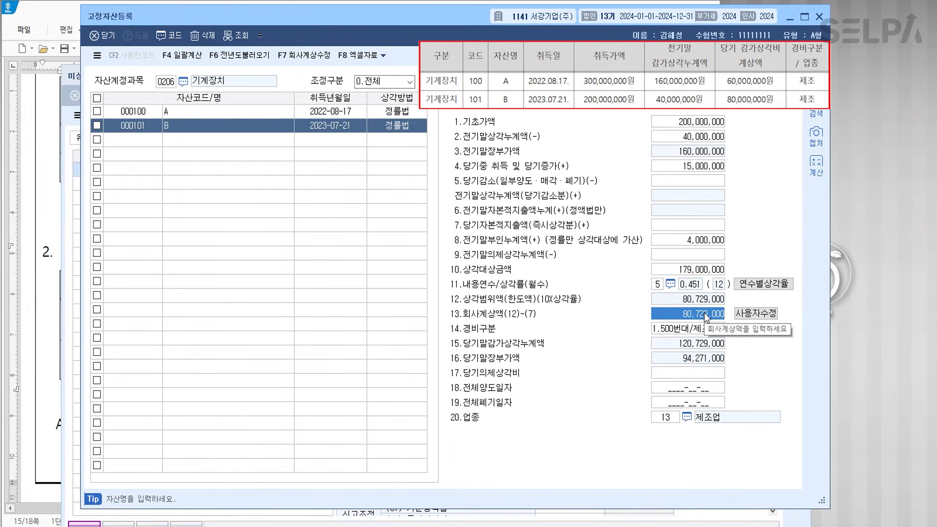
{"action": "type", "text": "80000000"}
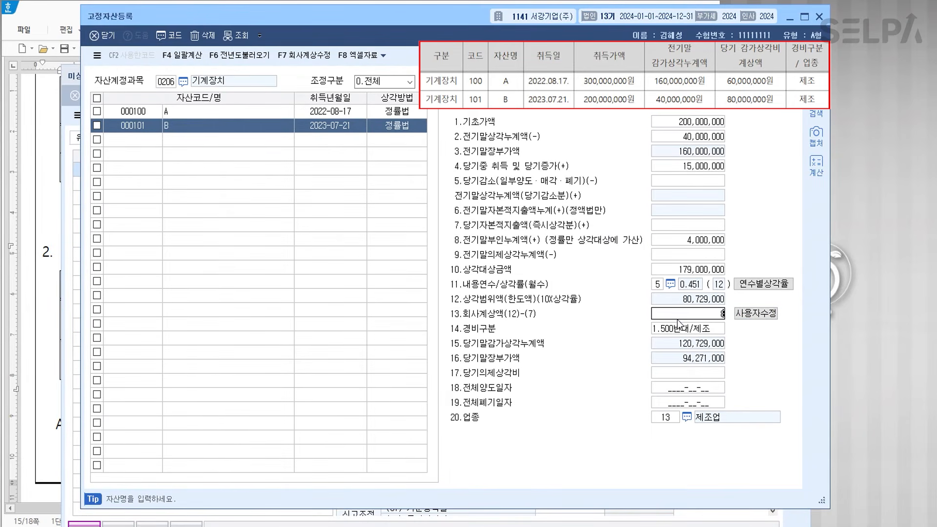
{"action": "key", "text": "Return"}
{"action": "key", "text": "Return"}
{"action": "left_click", "coordinate": [153, 142]}
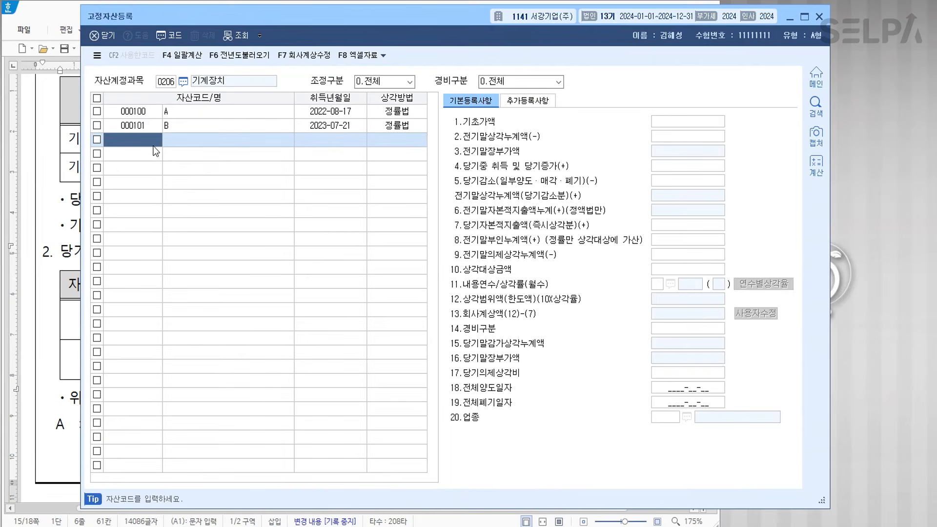
- Check the 기계장치 totals on the 미상각분감가상각비 screen found through menu search
{"action": "key", "text": "ctrl+Return"}
{"action": "type", "text": "ㅁㅁㅅㄱ"}
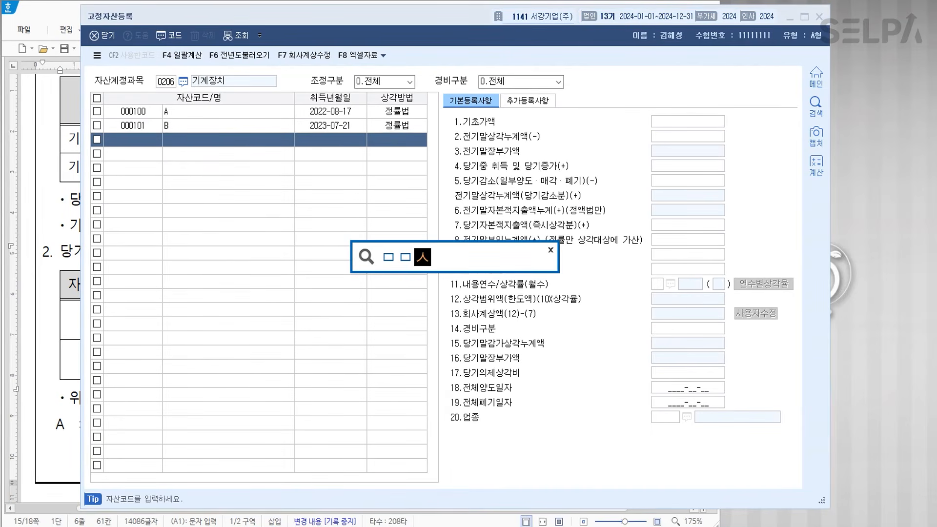
{"action": "key", "text": "Return"}
{"action": "key", "text": "BackSpace"}
{"action": "key", "text": "BackSpace"}
{"action": "key", "text": "BackSpace"}
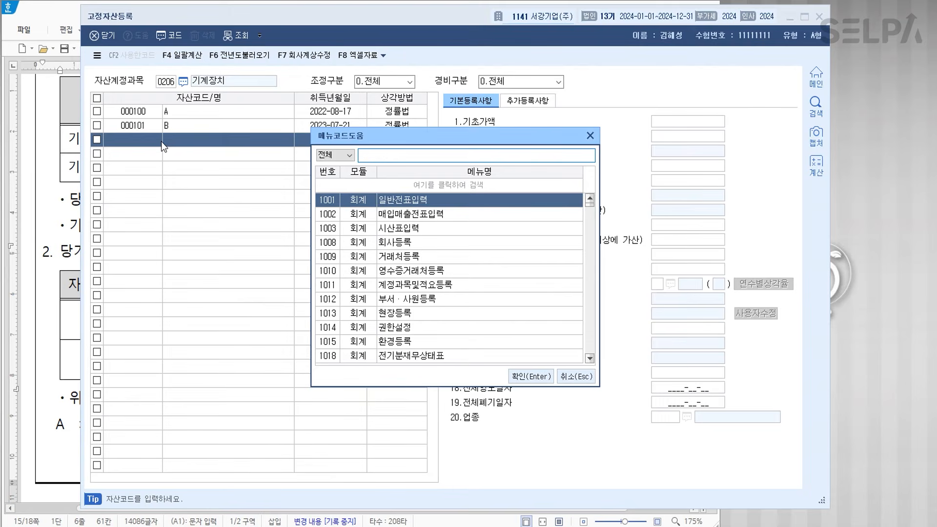
{"action": "type", "text": "ㅁㅅㄱ"}
{"action": "key", "text": "Down"}
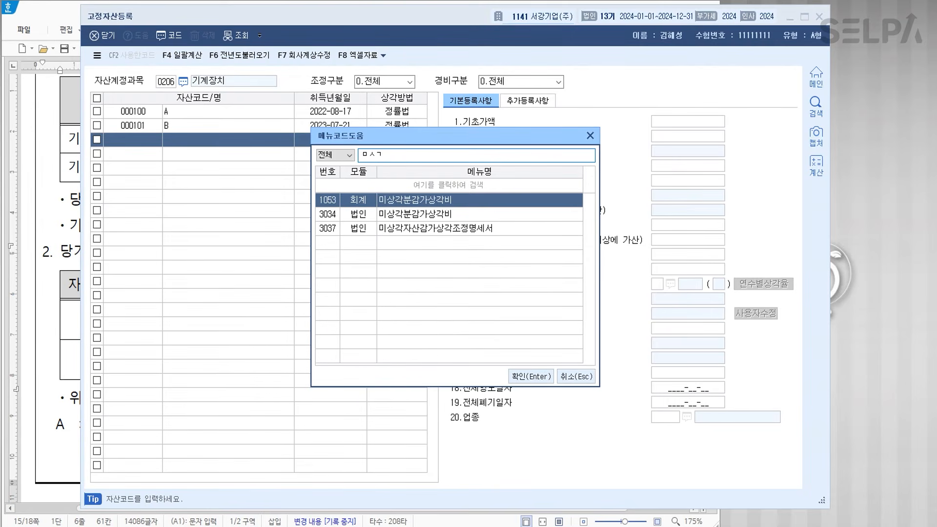
{"action": "key", "text": "Return"}
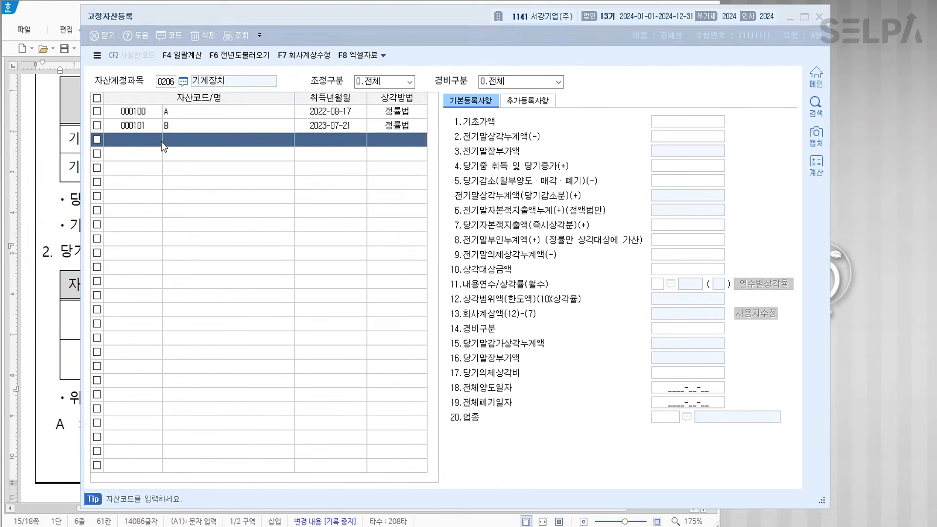
{"action": "key", "text": "Return"}
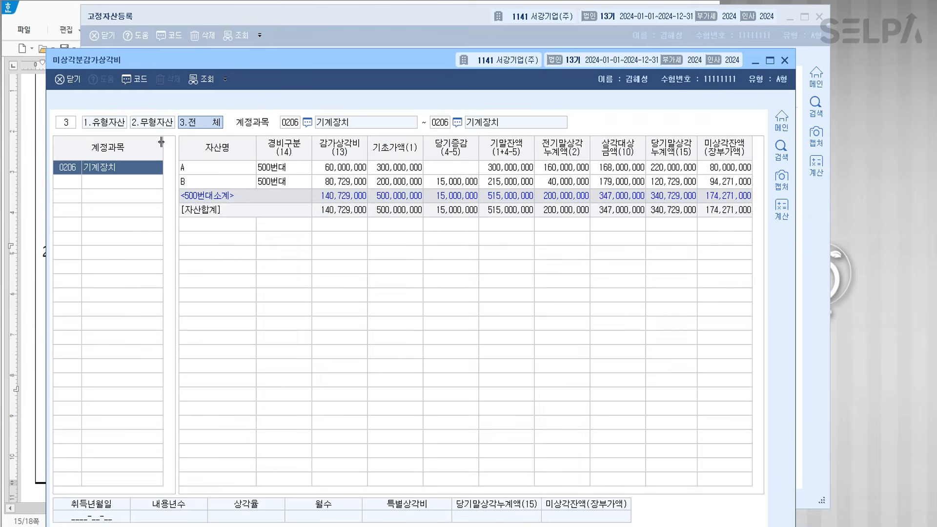
{"action": "key", "text": "Escape"}
- Bring up 미상각자산감가상각조정명세서 and request F12 불러오기 of the fixed-asset register data
{"action": "key", "text": "ctrl+f"}
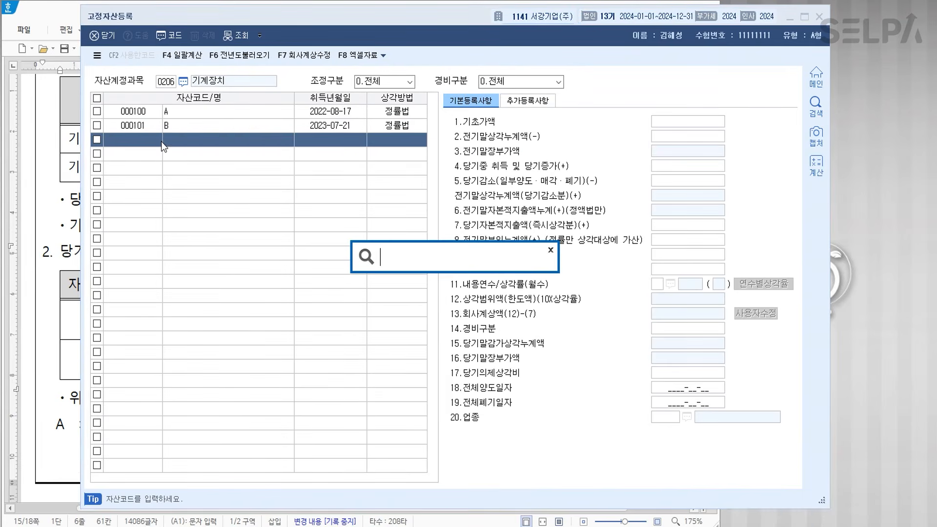
{"action": "type", "text": "ㅅㄱ"}
{"action": "key", "text": "Return"}
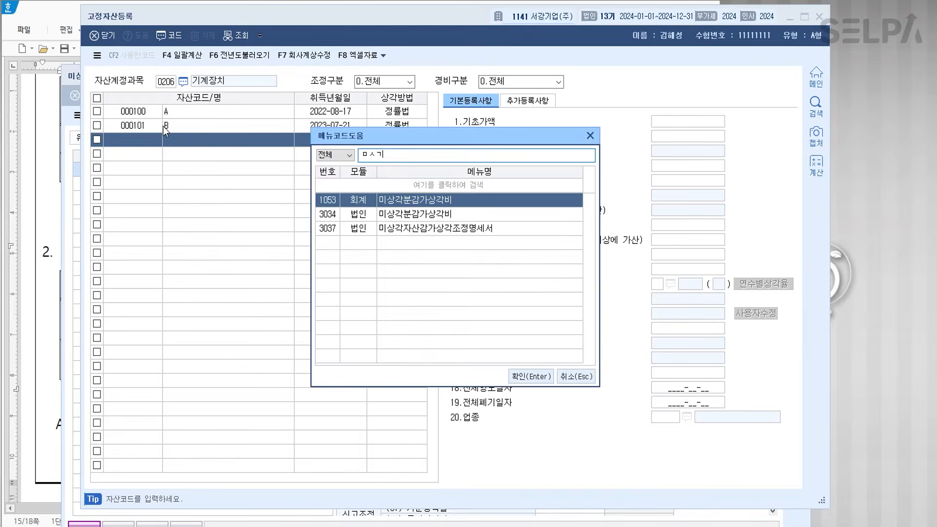
{"action": "key", "text": "Down"}
{"action": "key", "text": "Down"}
{"action": "key", "text": "Return"}
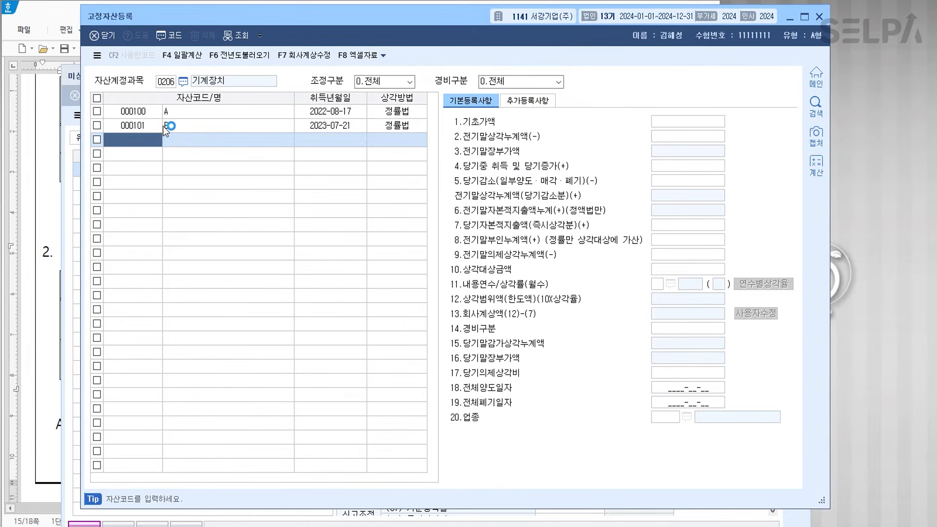
{"action": "left_click", "coordinate": [343, 117]}
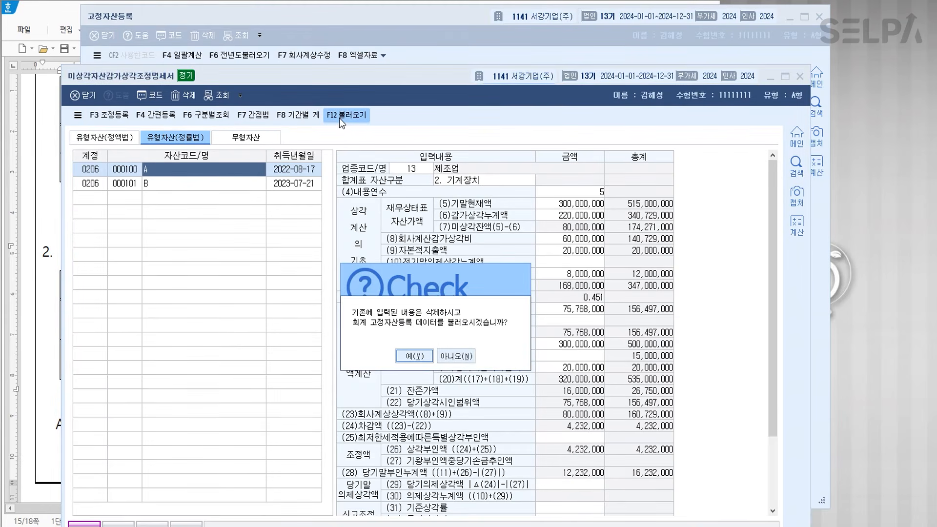
- Reload register data, review A's 4,232,000 excess and B's 729,000 shortfall, then go to 조정등록
{"action": "left_click", "coordinate": [408, 356]}
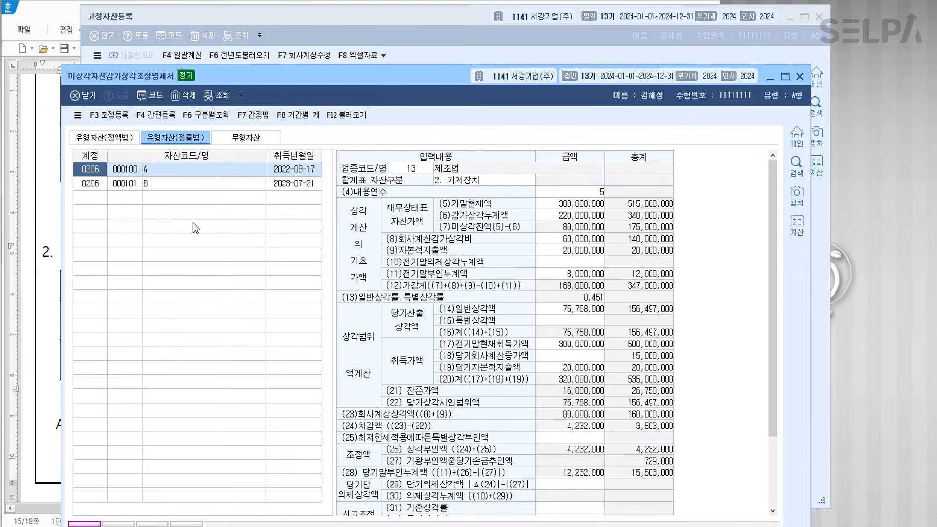
{"action": "left_click", "coordinate": [155, 187]}
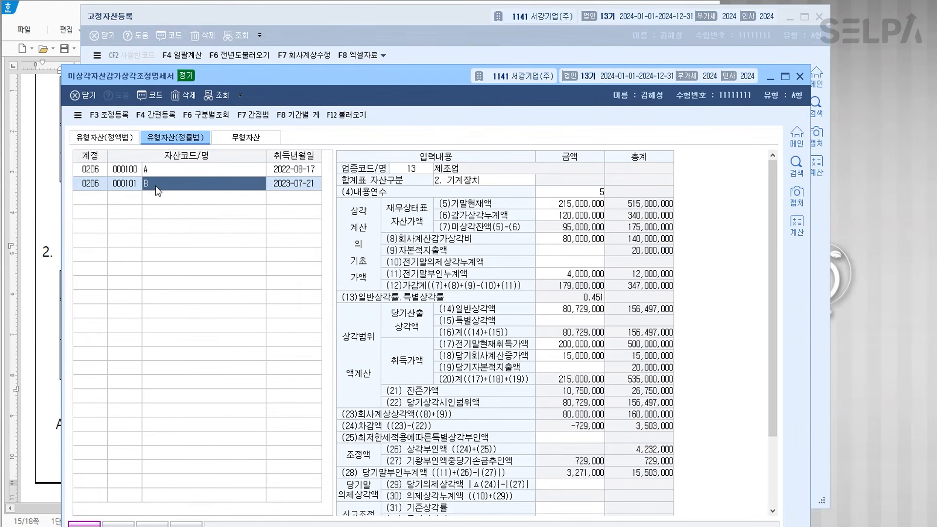
{"action": "left_click", "coordinate": [162, 170]}
{"action": "left_click", "coordinate": [163, 184]}
{"action": "left_click_drag", "start_coordinate": [414, 86], "coordinate": [421, 25]}
{"action": "left_click", "coordinate": [218, 111]}
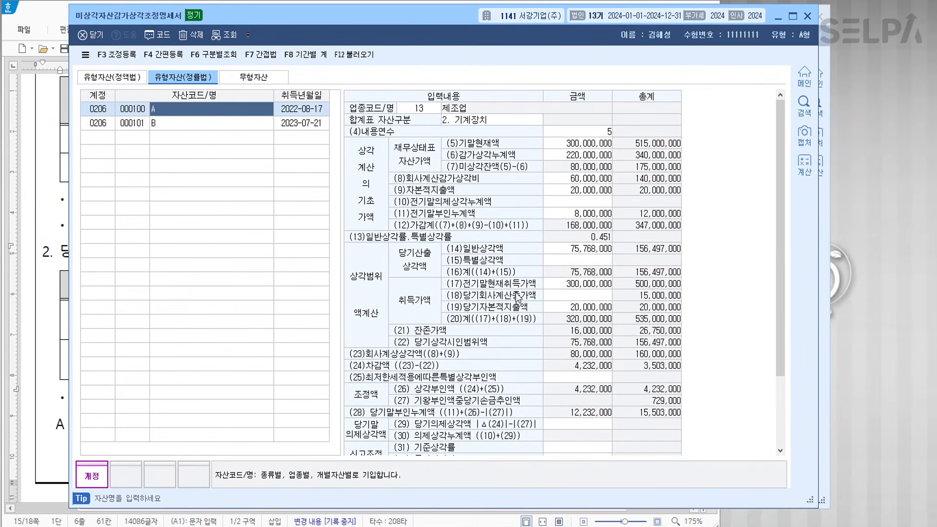
{"action": "left_click", "coordinate": [207, 125]}
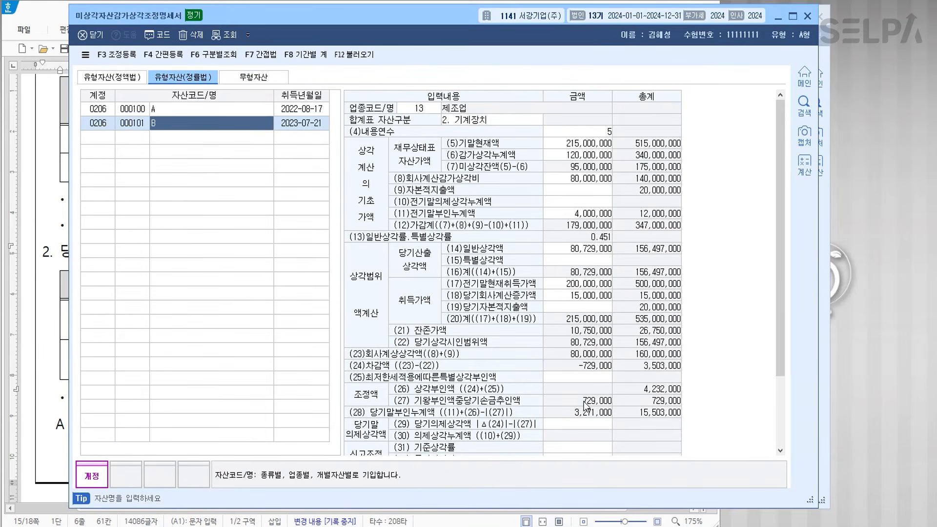
{"action": "left_click", "coordinate": [122, 58]}
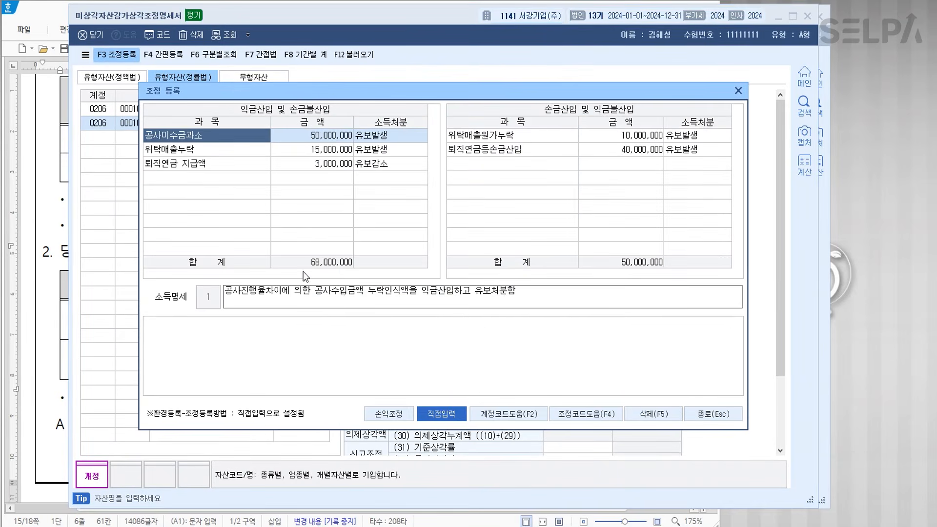
- Add the 기계장치감가상각비한도초과 inclusion of 4,232,000 as 유보발생
{"action": "left_click", "coordinate": [207, 178]}
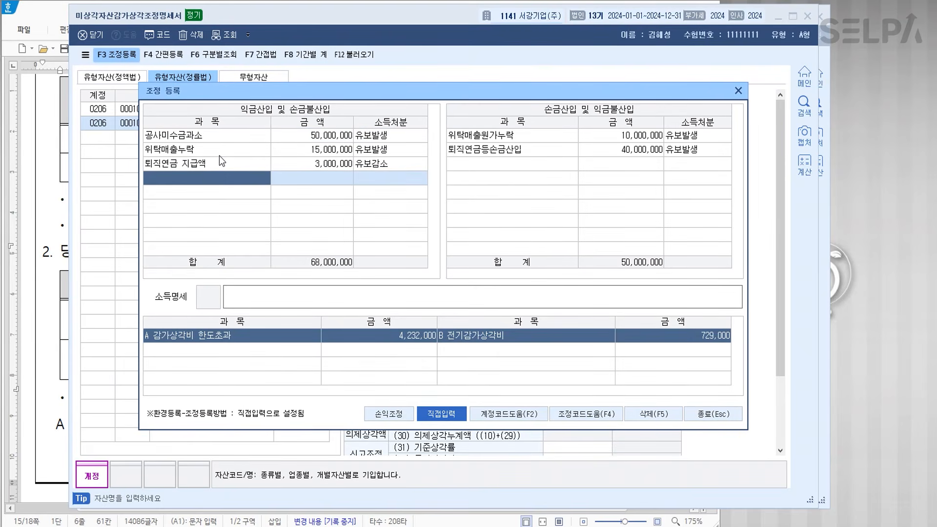
{"action": "key", "text": "F4"}
{"action": "key", "text": "Down"}
{"action": "key", "text": "Down"}
{"action": "key", "text": "Down"}
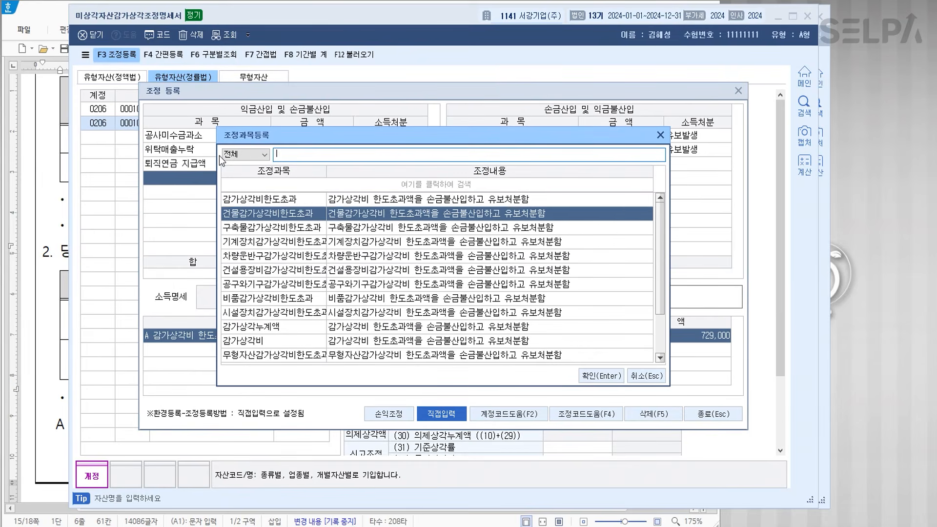
{"action": "key", "text": "Return"}
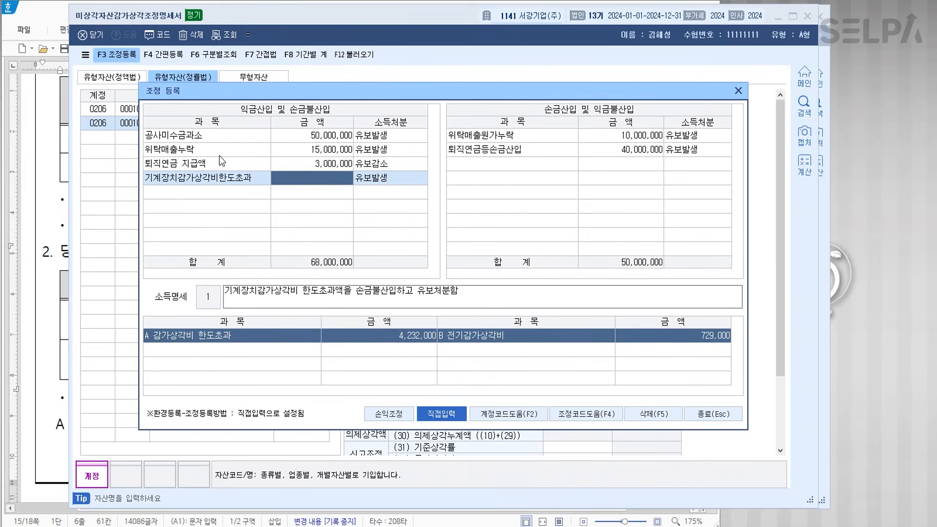
{"action": "type", "text": "4"}
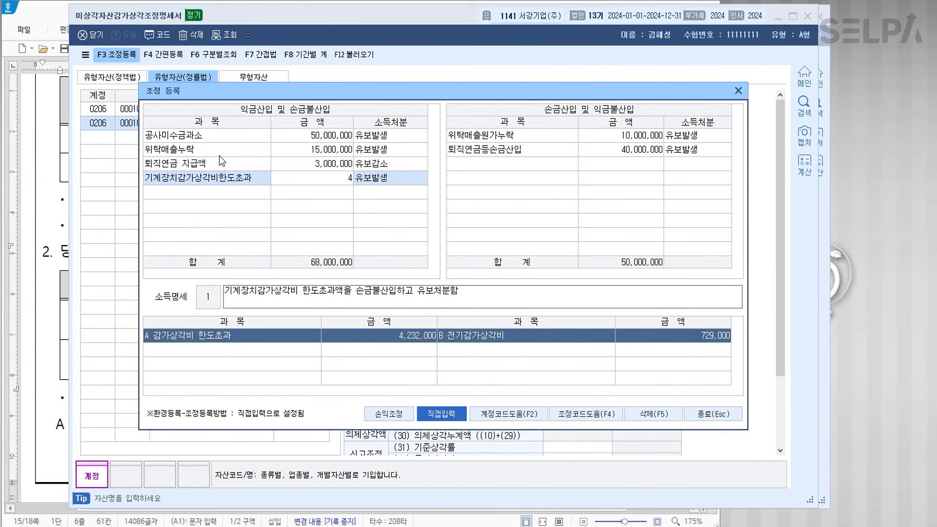
{"action": "type", "text": "232000"}
{"action": "key", "text": "Return"}
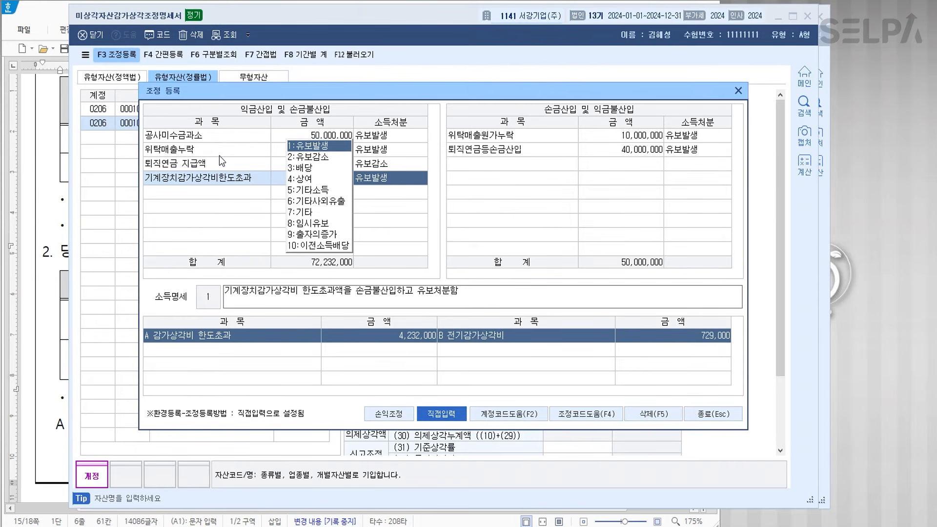
{"action": "key", "text": "Return"}
{"action": "key", "text": "Return"}
- Add the 전기기계장치감가상각비한도초과 deduction of 729,000
{"action": "key", "text": "Down"}
{"action": "key", "text": "Down"}
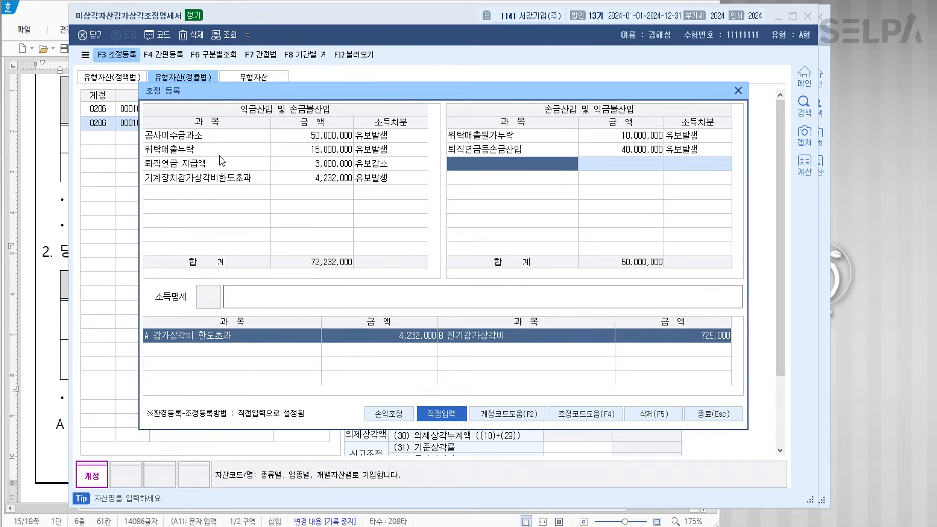
{"action": "key", "text": "F2"}
{"action": "key", "text": "Down"}
{"action": "key", "text": "Down"}
{"action": "key", "text": "Down"}
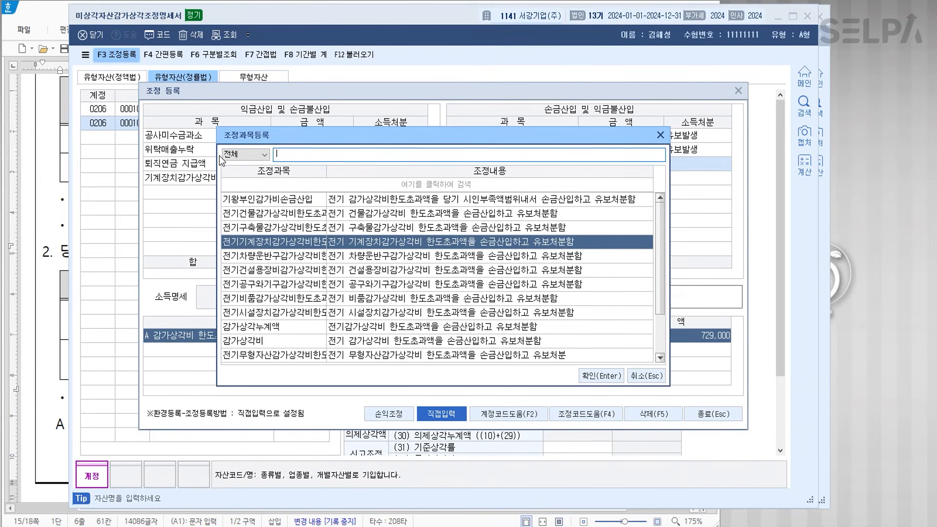
{"action": "key", "text": "Return"}
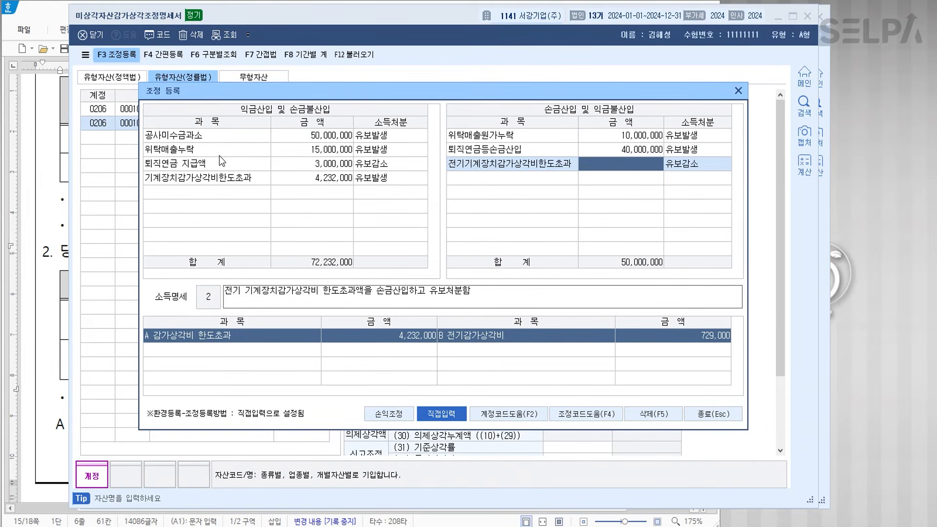
{"action": "type", "text": "729000"}
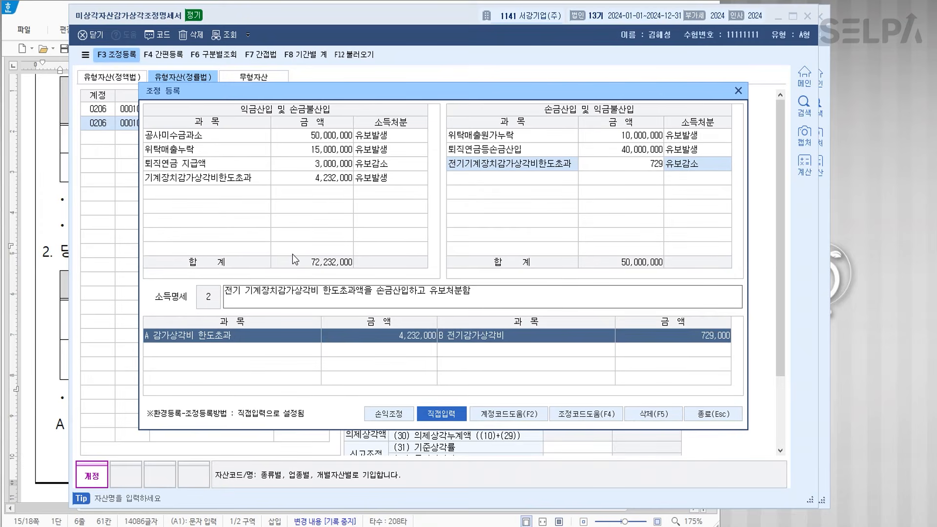
{"action": "key", "text": "Return"}
{"action": "key", "text": "Return"}
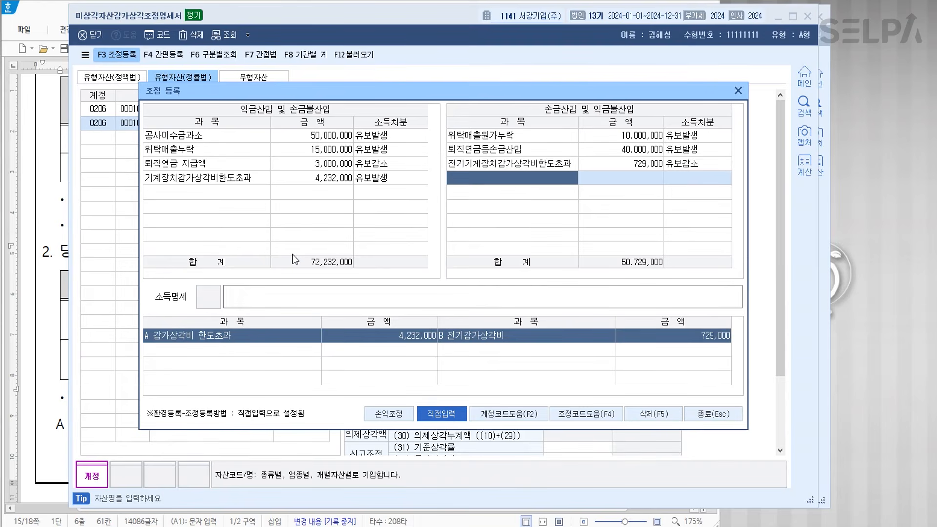
- Prefix the two adjustment item names with 'A' and 'B' respectively
{"action": "left_click", "coordinate": [181, 178]}
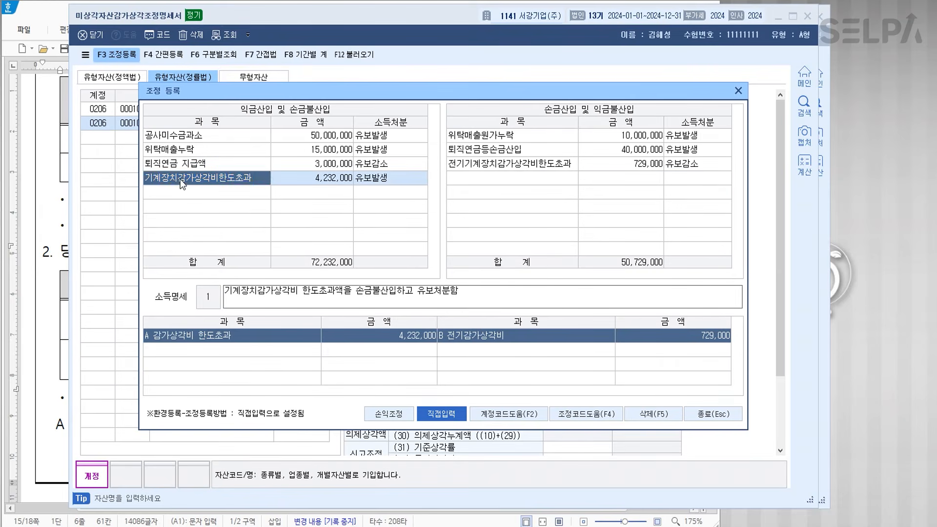
{"action": "left_click", "coordinate": [181, 178]}
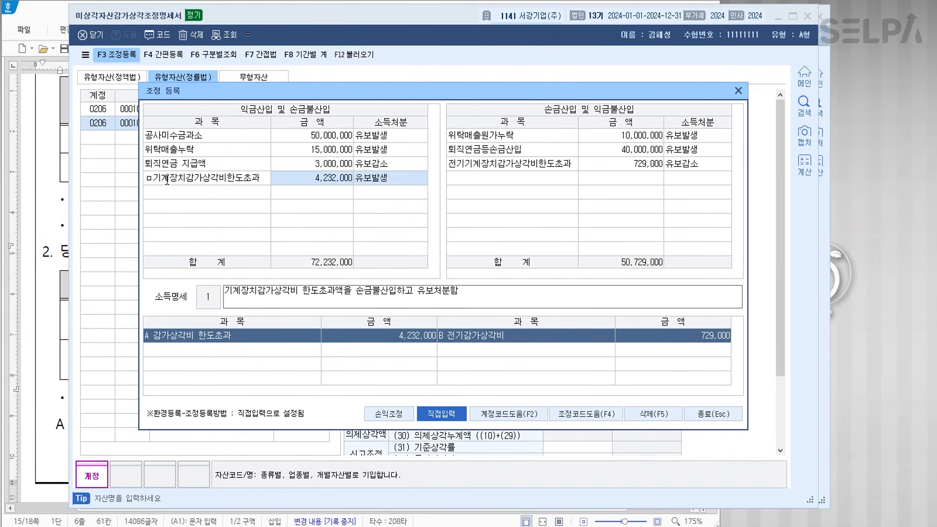
{"action": "type", "text": "A"}
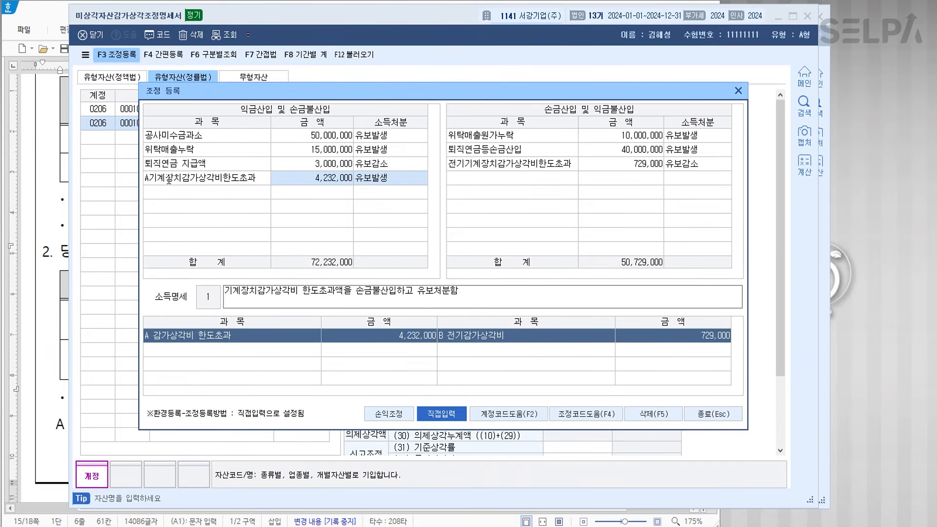
{"action": "left_click", "coordinate": [465, 166]}
{"action": "left_click", "coordinate": [464, 166]}
{"action": "left_click", "coordinate": [452, 164]}
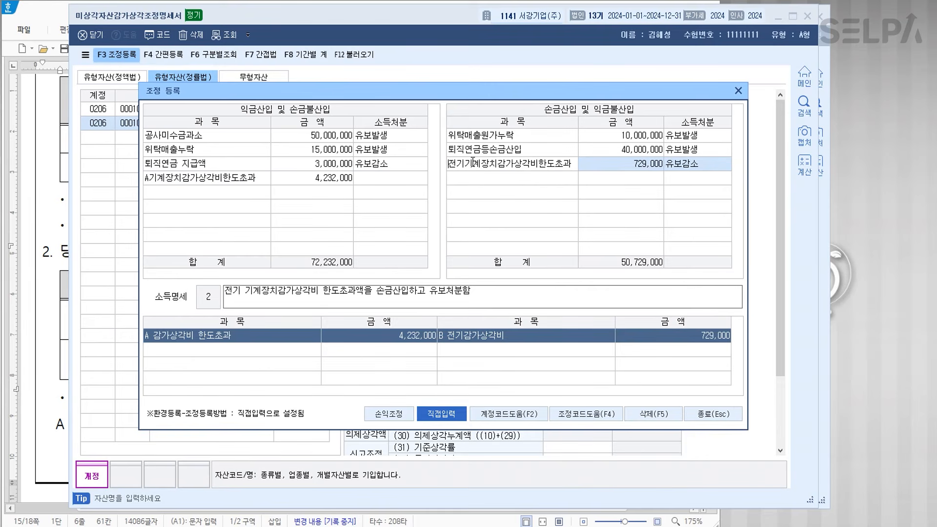
{"action": "type", "text": "B"}
{"action": "key", "text": "Return"}
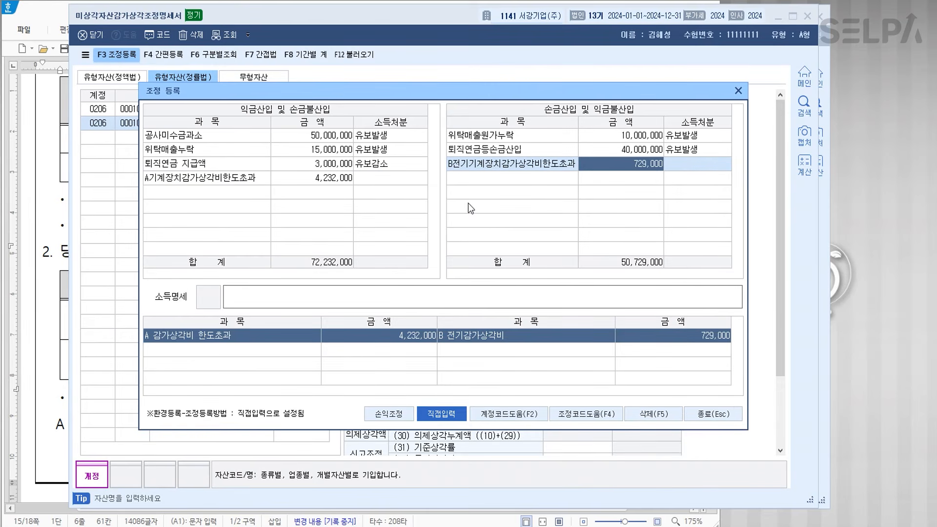
- Set A's disposition to 유보발생 and B's to 유보감소, then close the adjustment dialog
{"action": "left_click", "coordinate": [289, 192]}
{"action": "left_click", "coordinate": [375, 178]}
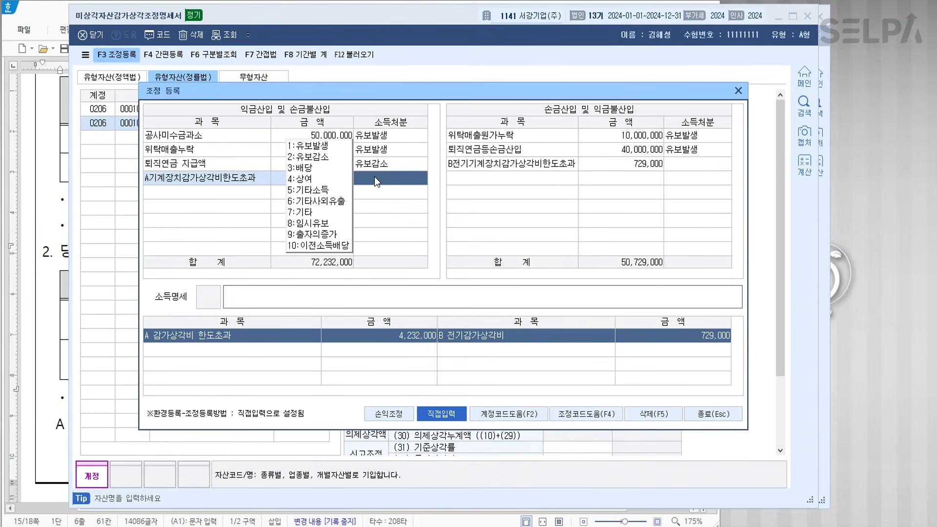
{"action": "left_click", "coordinate": [310, 145]}
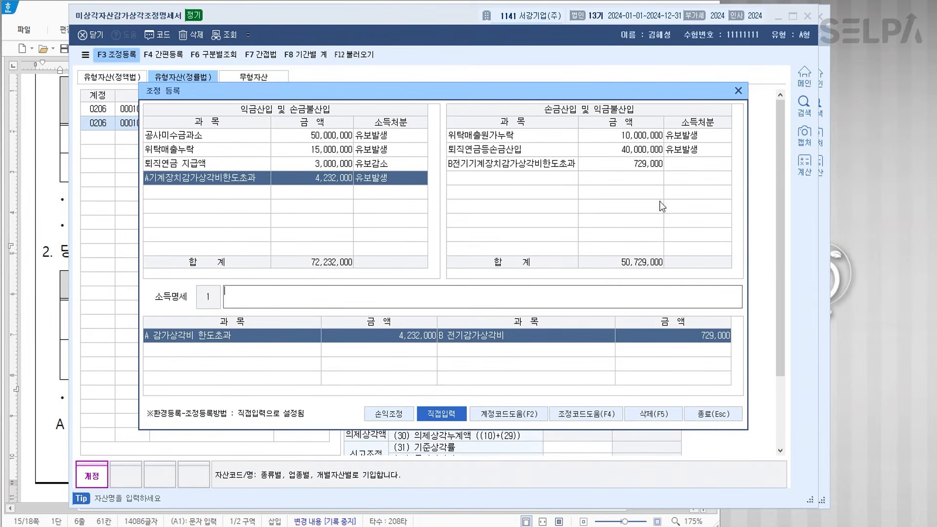
{"action": "left_click", "coordinate": [692, 166]}
{"action": "left_click", "coordinate": [630, 175]}
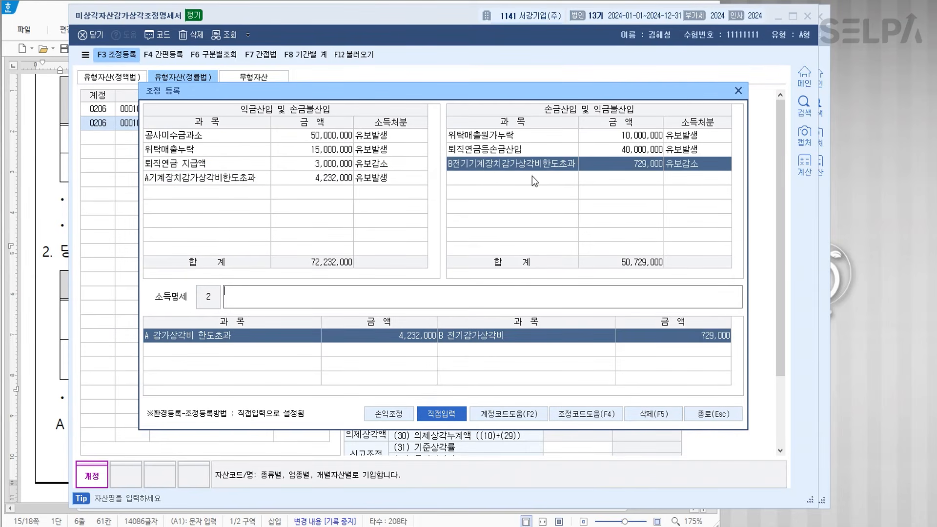
{"action": "left_click", "coordinate": [221, 195]}
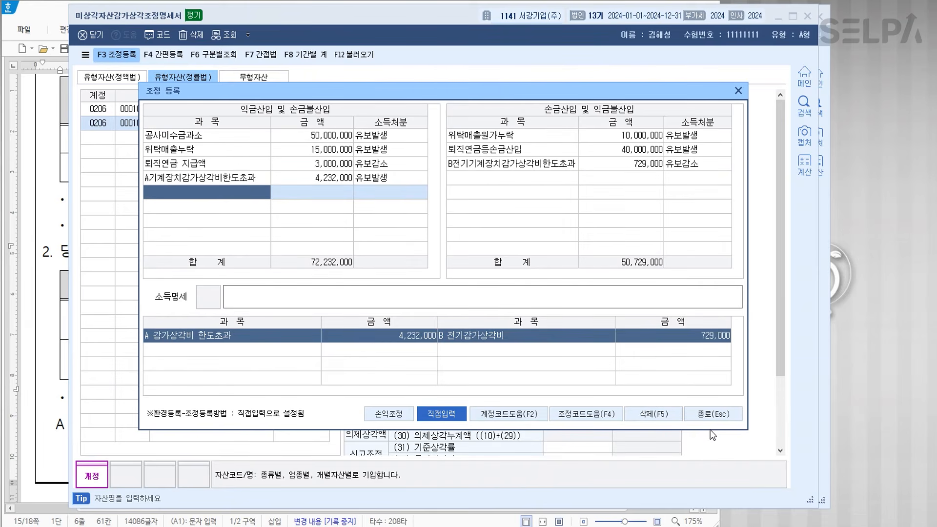
{"action": "left_click", "coordinate": [702, 412]}
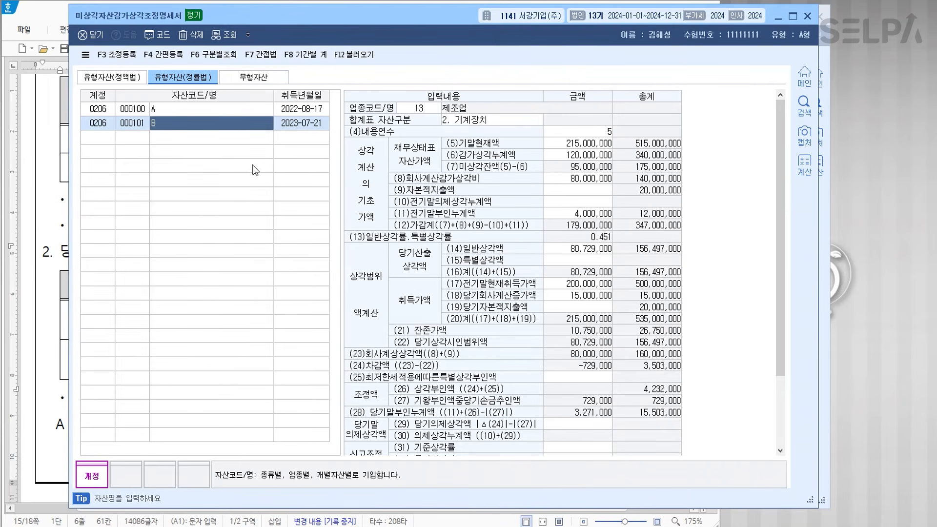
- Load the 기계장치 figures into 감가상각비조정명세서합계표, found by searching ㄱㅆ, and save it
{"action": "left_click", "coordinate": [656, 526]}
{"action": "left_click", "coordinate": [656, 526]}
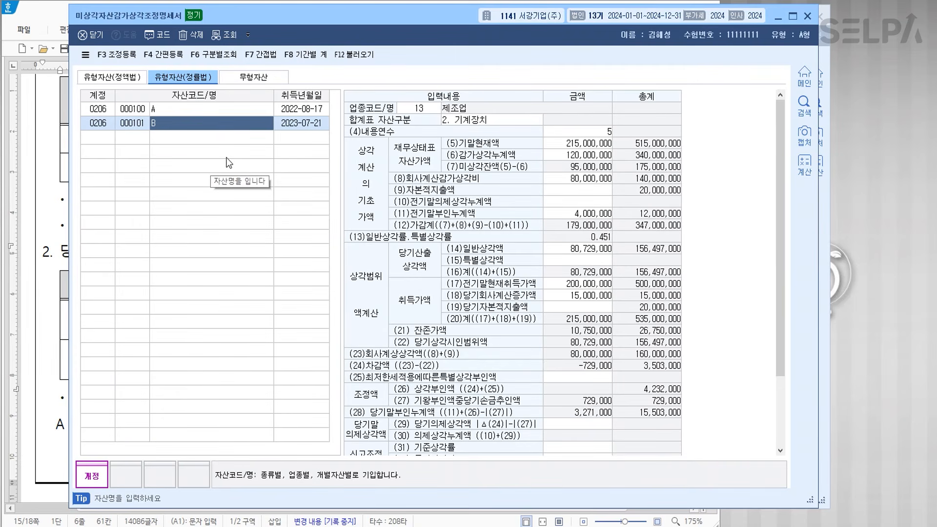
{"action": "key", "text": "ctrl+f"}
{"action": "type", "text": "ㄱㅆ"}
{"action": "key", "text": "Return"}
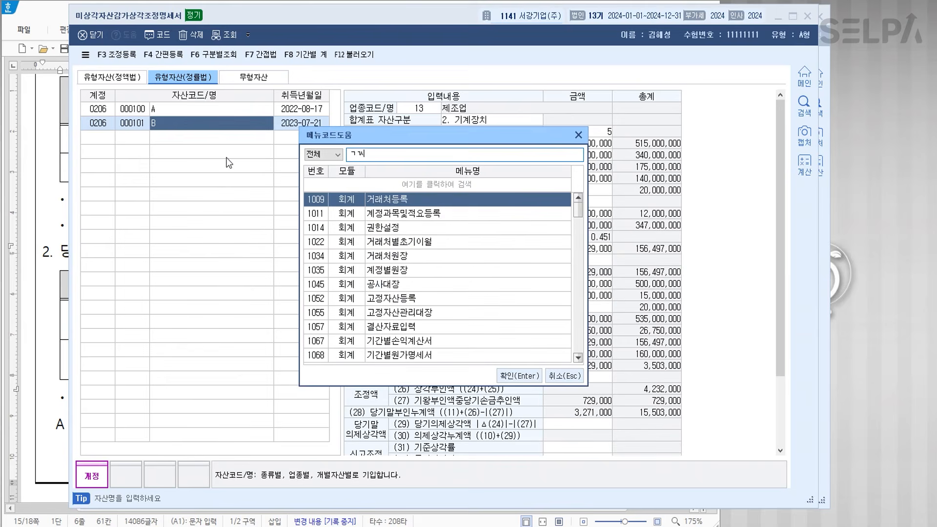
{"action": "key", "text": "Down"}
{"action": "key", "text": "Return"}
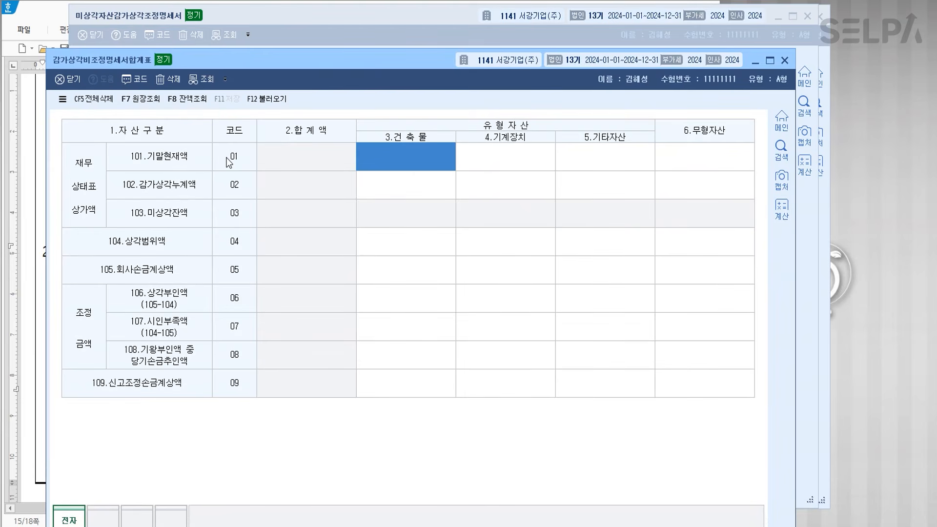
{"action": "key", "text": "Return"}
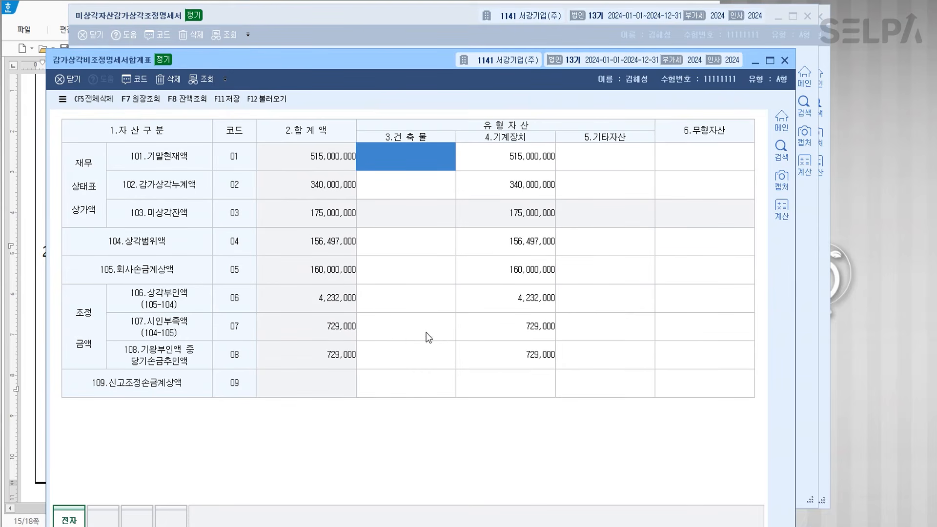
{"action": "left_click", "coordinate": [227, 99]}
- Colour question [3]'s [감가상각비조정명세서합계표] title blue and move down to question [4]
{"action": "left_click", "coordinate": [265, 526]}
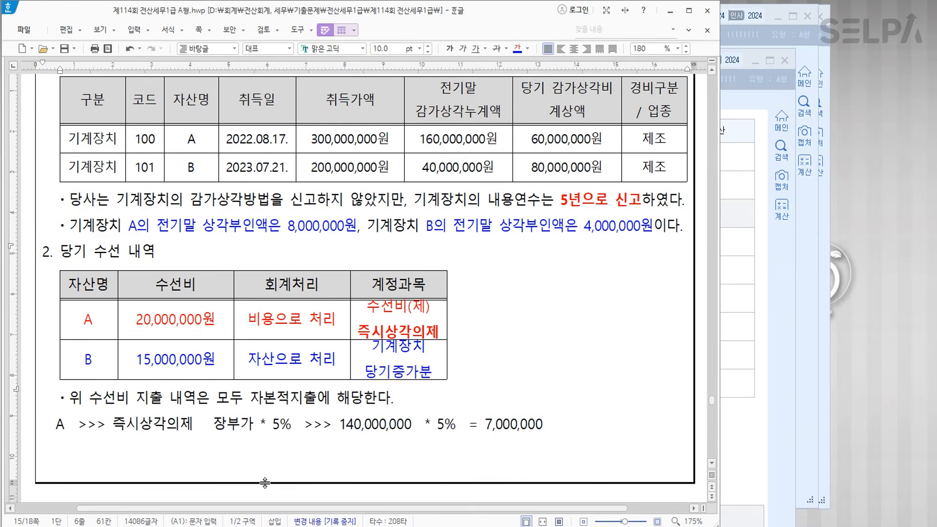
{"action": "scroll", "coordinate": [474, 311], "scroll_direction": "up", "scroll_amount": 6}
{"action": "scroll", "coordinate": [481, 333], "scroll_direction": "down", "scroll_amount": 1}
{"action": "scroll", "coordinate": [481, 336], "scroll_direction": "up", "scroll_amount": 5}
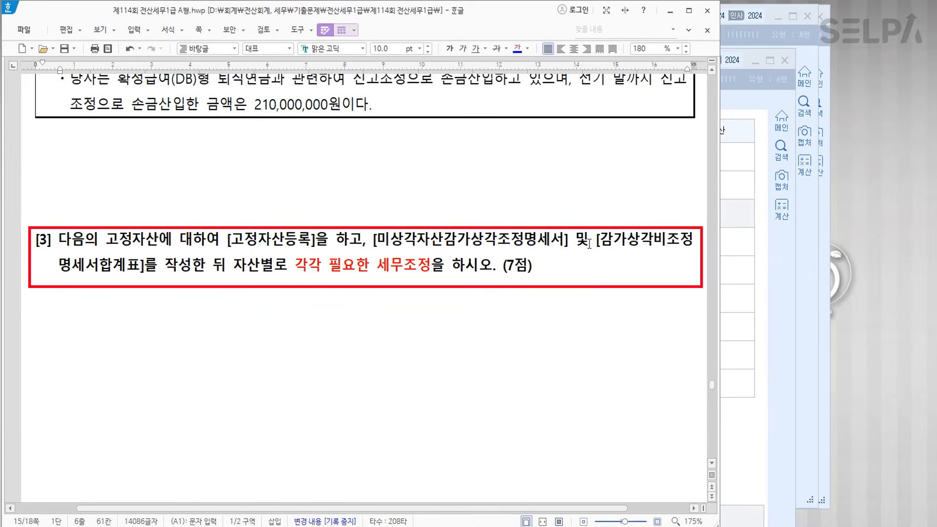
{"action": "left_click_drag", "start_coordinate": [595, 239], "coordinate": [144, 271]}
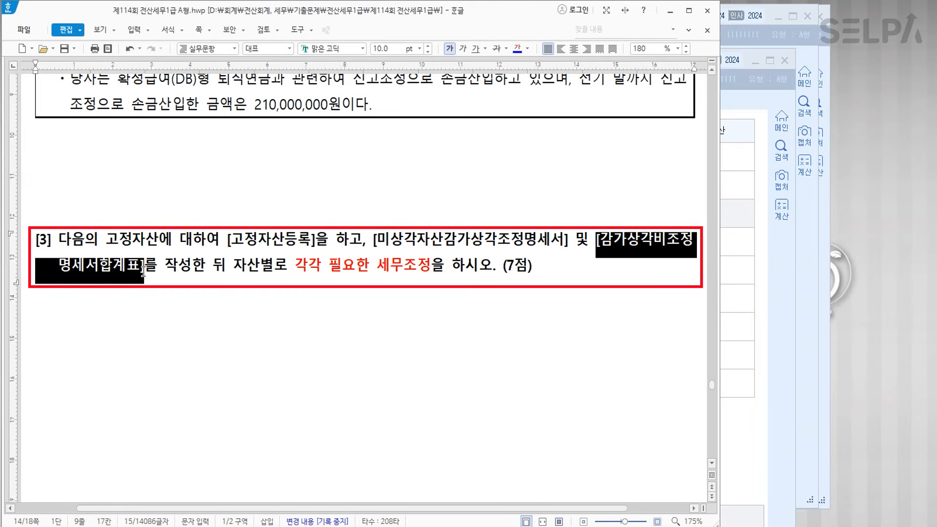
{"action": "left_click", "coordinate": [520, 52]}
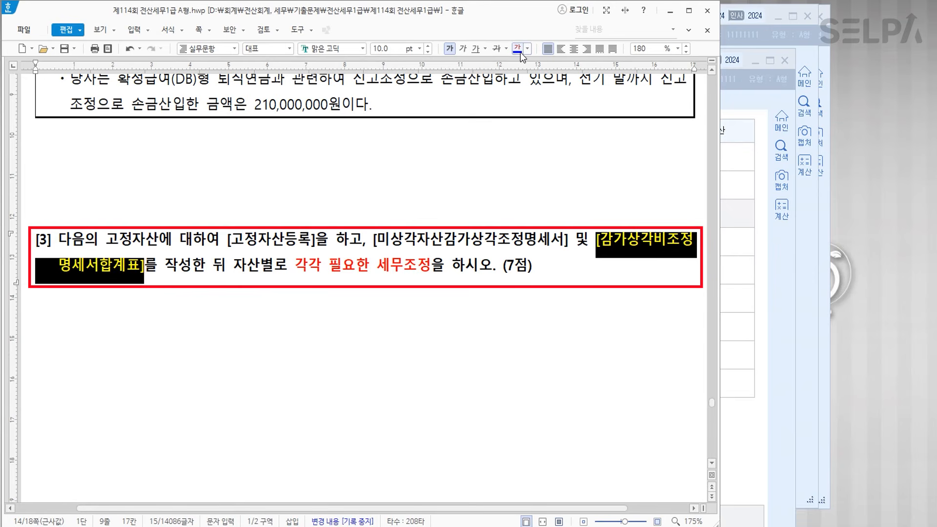
{"action": "left_click", "coordinate": [227, 266]}
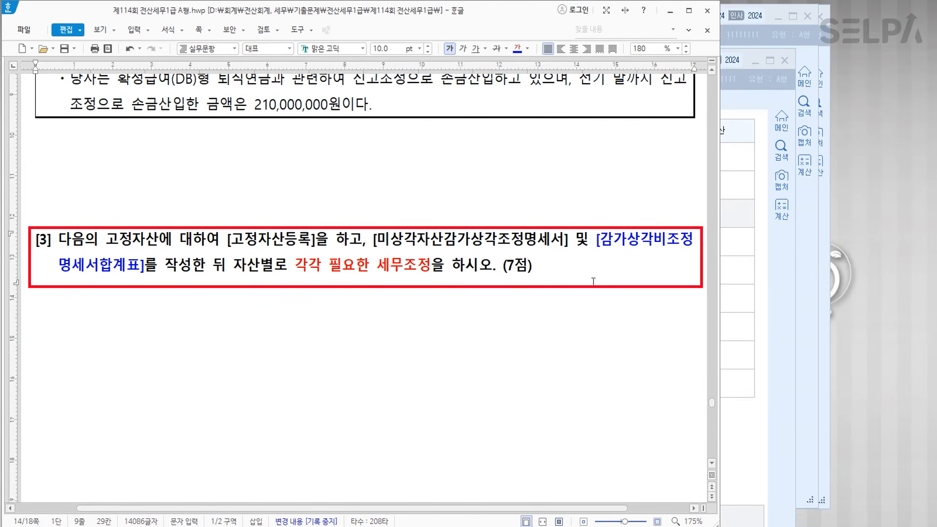
{"action": "scroll", "coordinate": [484, 324], "scroll_direction": "down", "scroll_amount": 15}
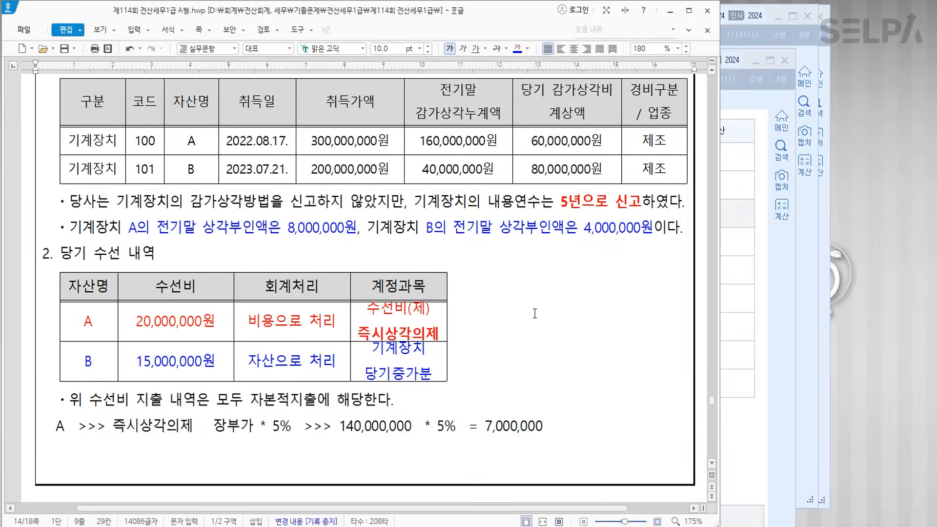
{"action": "left_click", "coordinate": [398, 277]}
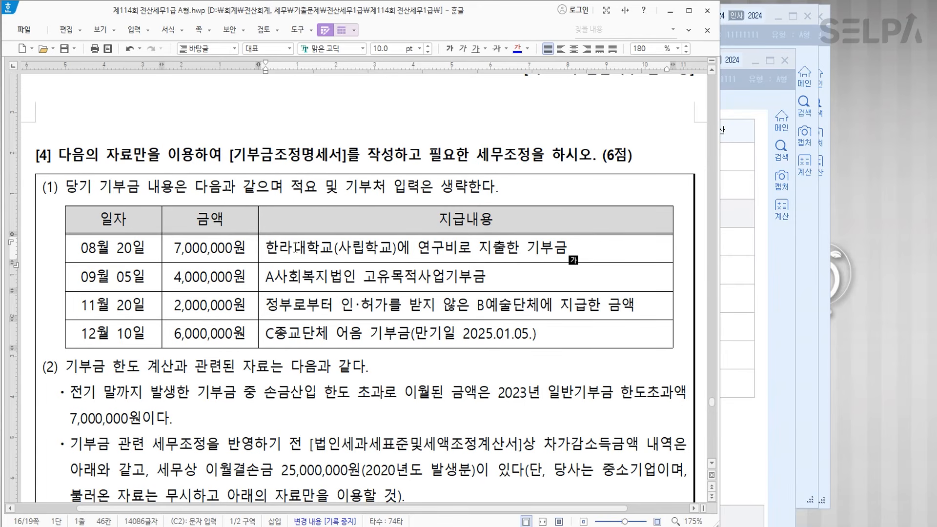
- Tag the first two donation rows with '>> 2항' and '>> 3항'
{"action": "type", "text": ">> 2항"}
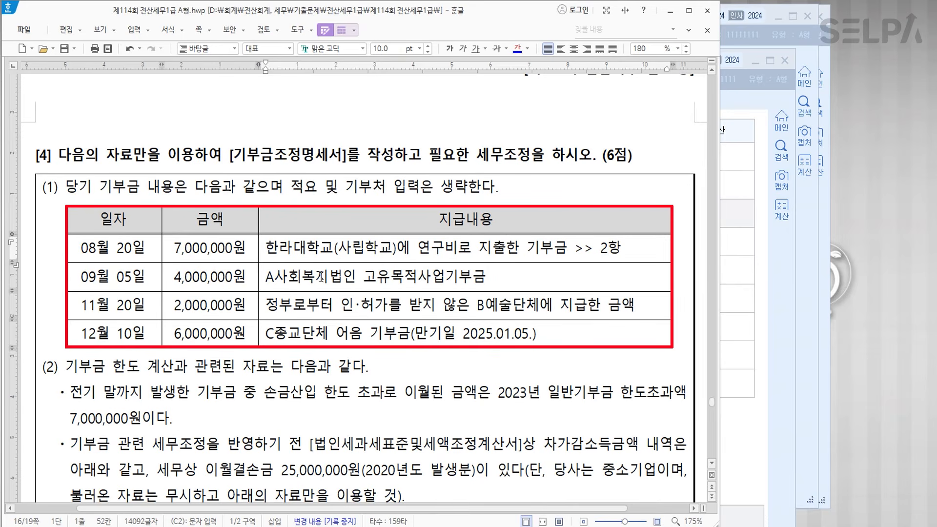
{"action": "left_click", "coordinate": [517, 278]}
{"action": "type", "text": ">>"}
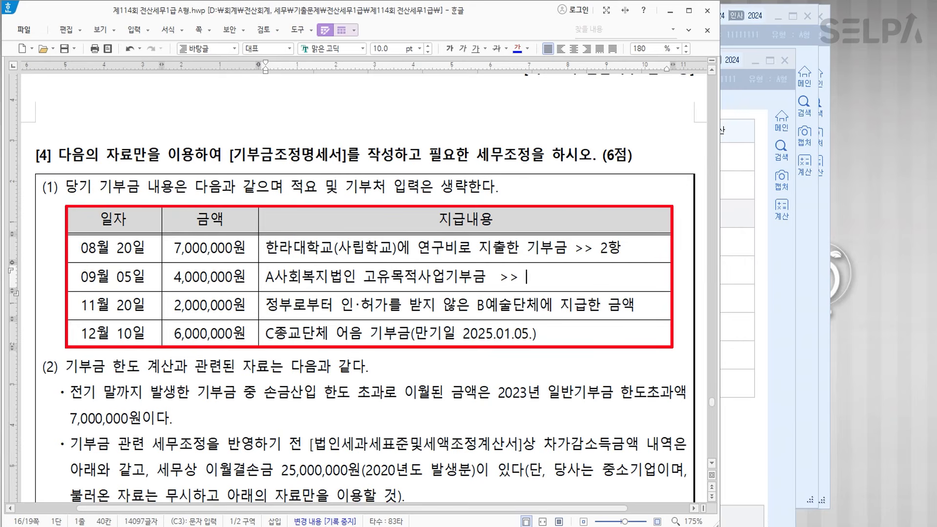
{"action": "type", "text": " 3항"}
- Strike through the 11월 20일 and 12월 10일 donation rows
{"action": "left_click_drag", "start_coordinate": [122, 309], "coordinate": [488, 309]}
{"action": "left_click", "coordinate": [496, 48]}
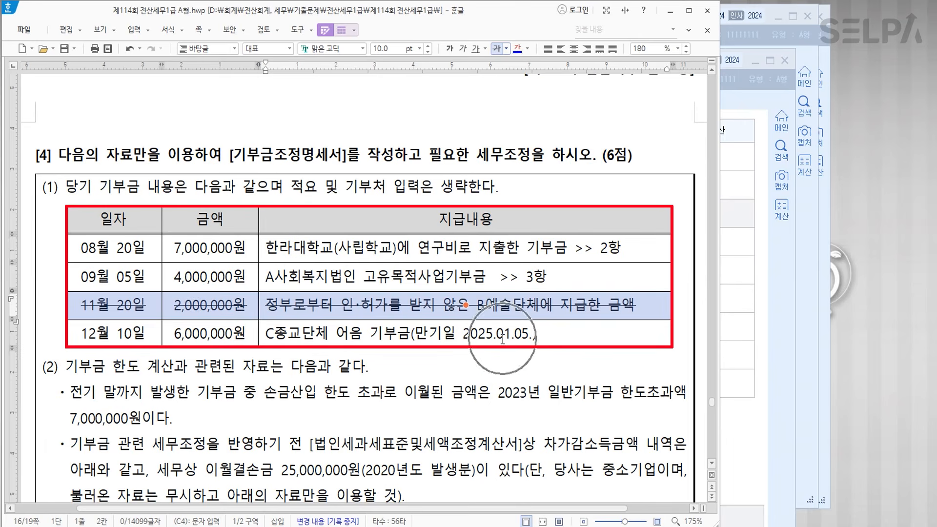
{"action": "key", "text": "Down"}
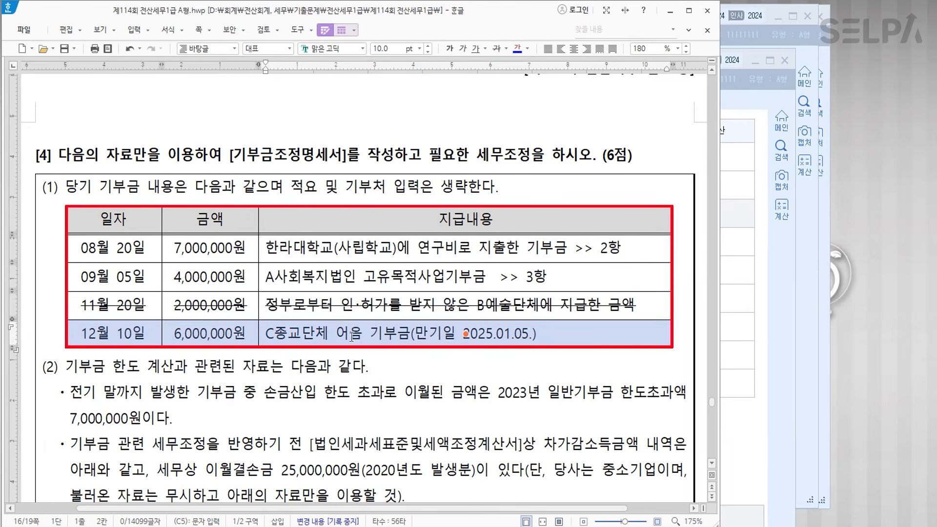
{"action": "left_click", "coordinate": [497, 51]}
{"action": "key", "text": "Escape"}
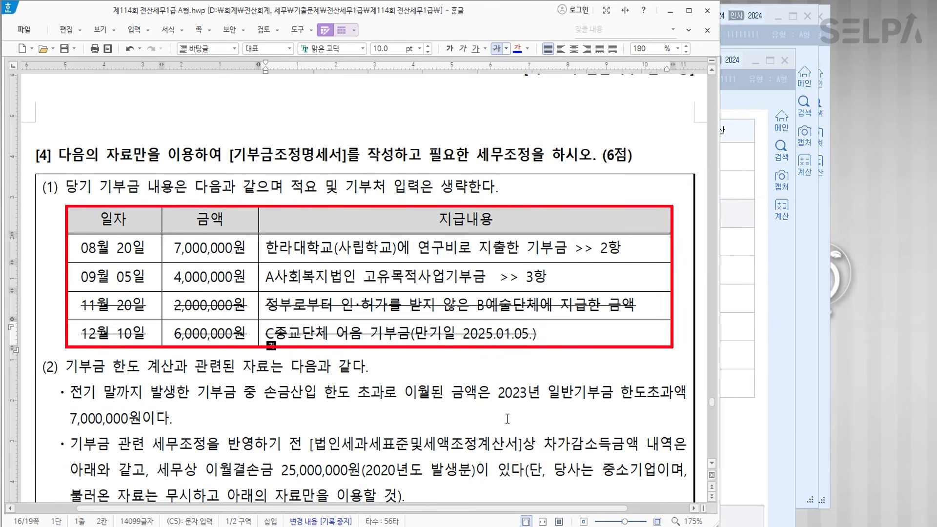
- Bring KcLep back to the front and scroll through its current screen
{"action": "left_click", "coordinate": [361, 526]}
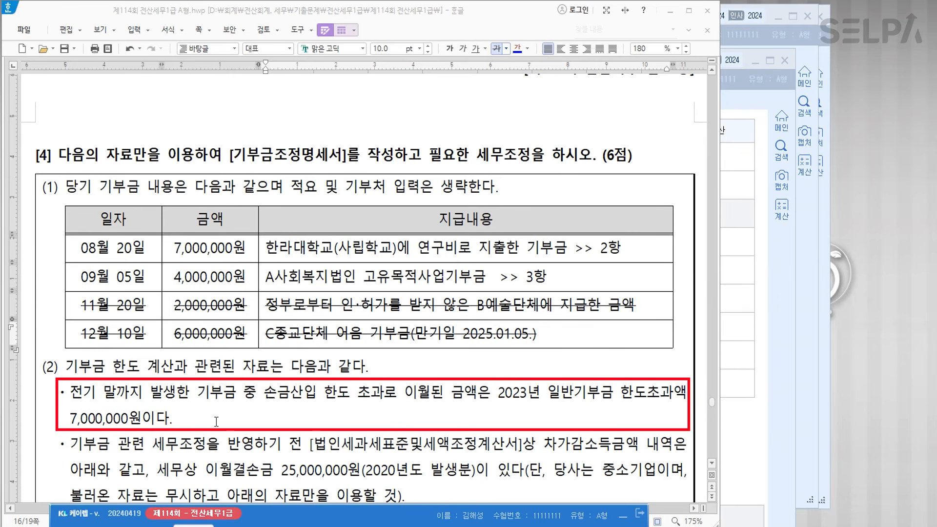
{"action": "scroll", "coordinate": [407, 413], "scroll_direction": "down", "scroll_amount": 2}
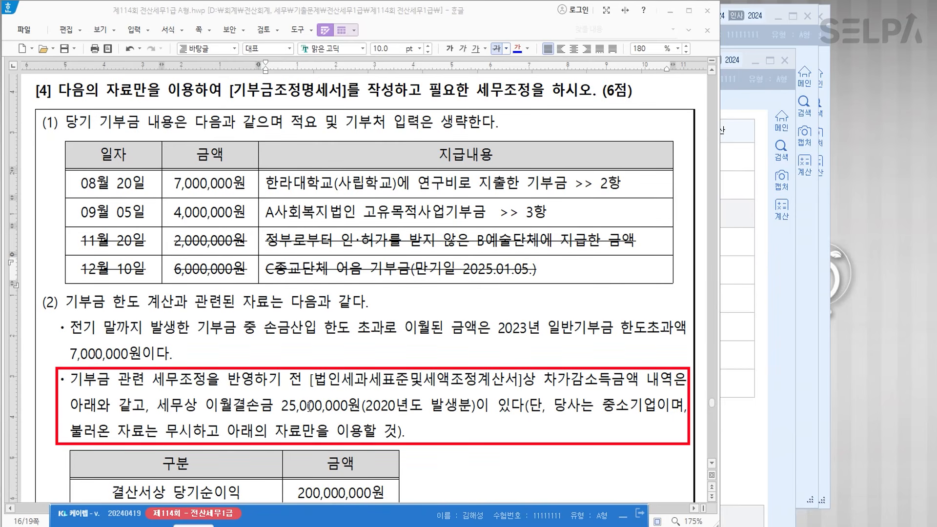
{"action": "scroll", "coordinate": [328, 407], "scroll_direction": "down", "scroll_amount": 4}
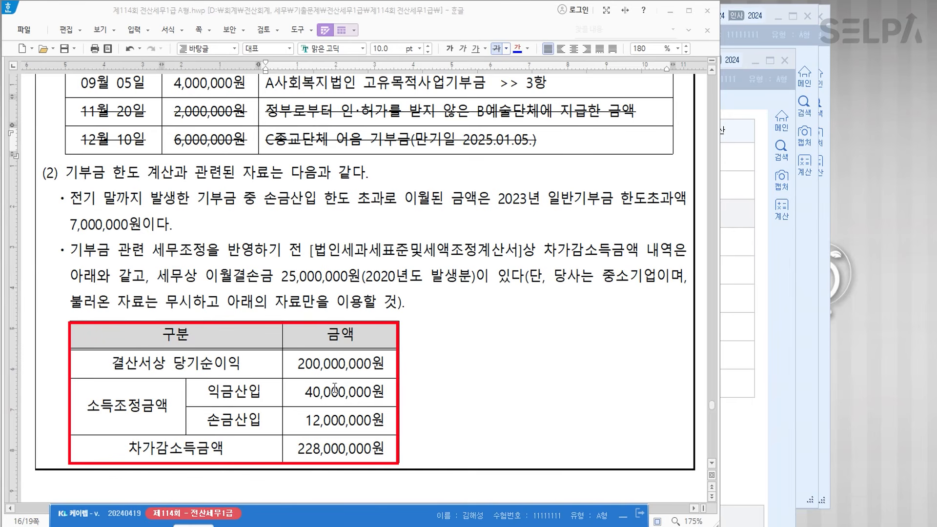
{"action": "scroll", "coordinate": [397, 299], "scroll_direction": "up", "scroll_amount": 2}
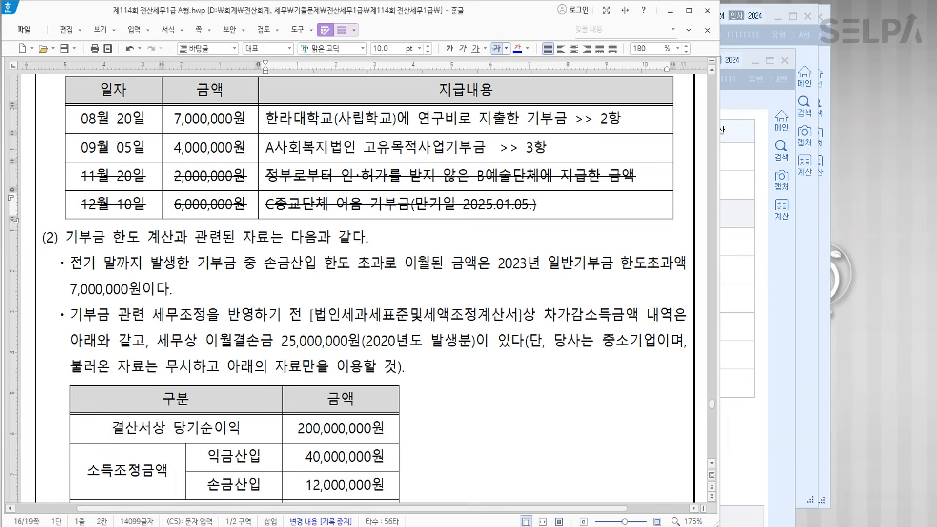
- Open 기부금조정명세서 via the ㄱㅂㄱ menu search and load the donations with F12 불러오기
{"action": "type", "text": "ㄱㅂㄱ"}
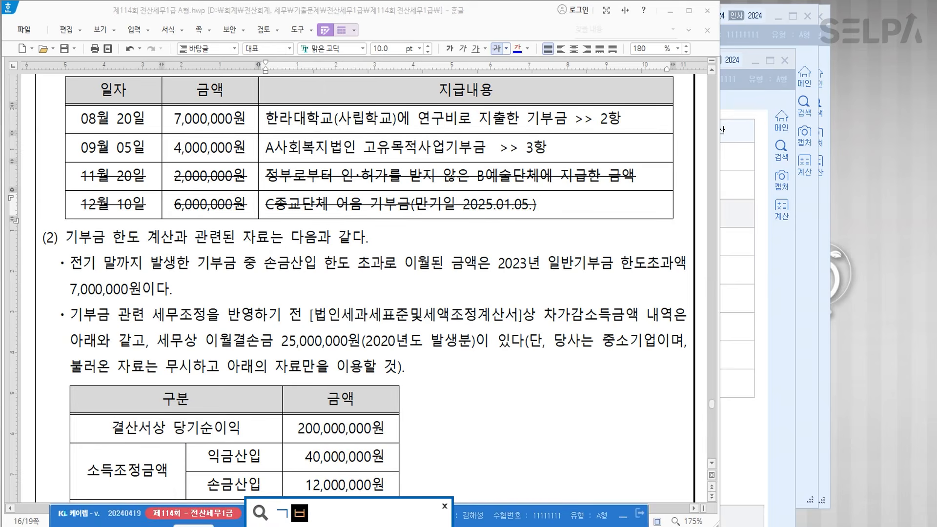
{"action": "key", "text": "Return"}
{"action": "key", "text": "Down"}
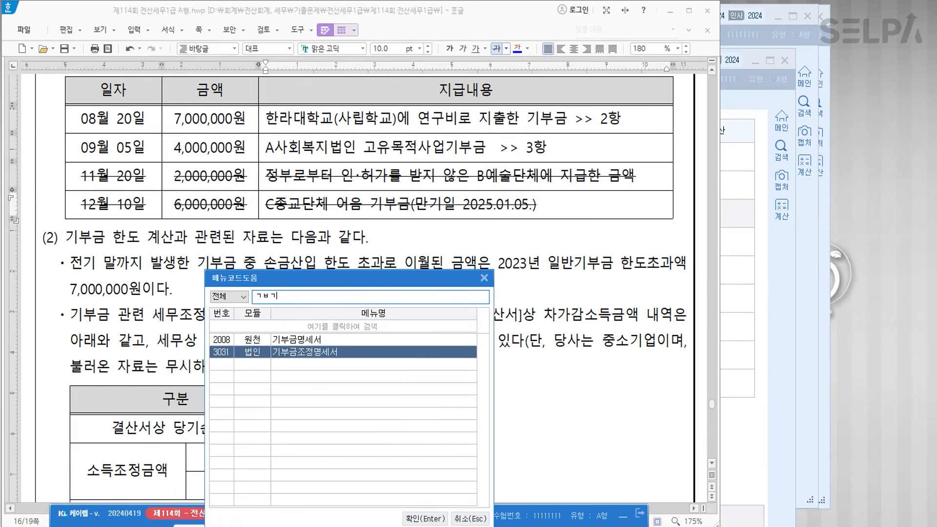
{"action": "key", "text": "Return"}
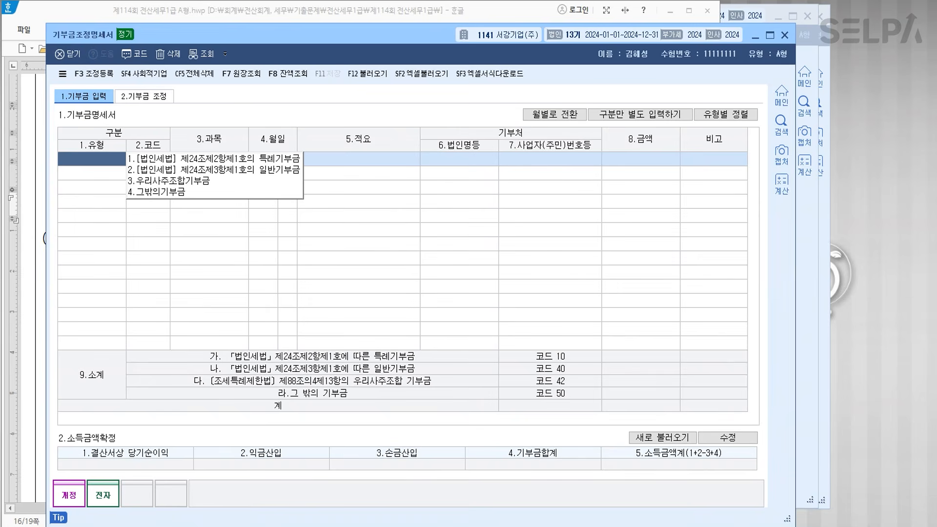
{"action": "left_click", "coordinate": [363, 74]}
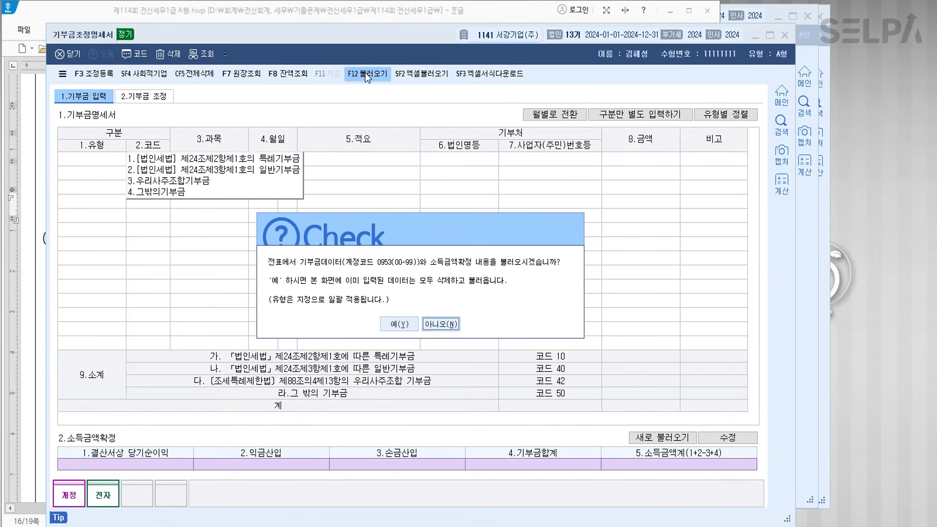
{"action": "left_click", "coordinate": [400, 325]}
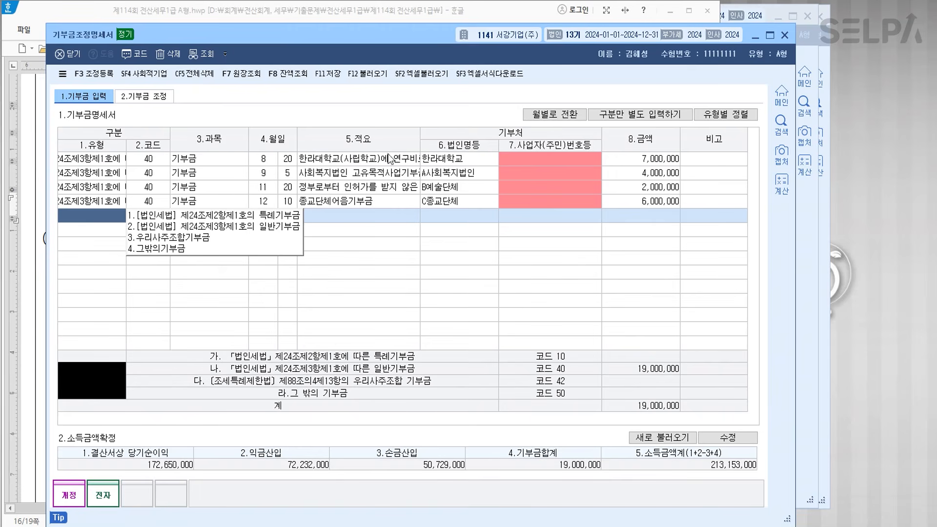
{"action": "left_click", "coordinate": [370, 204]}
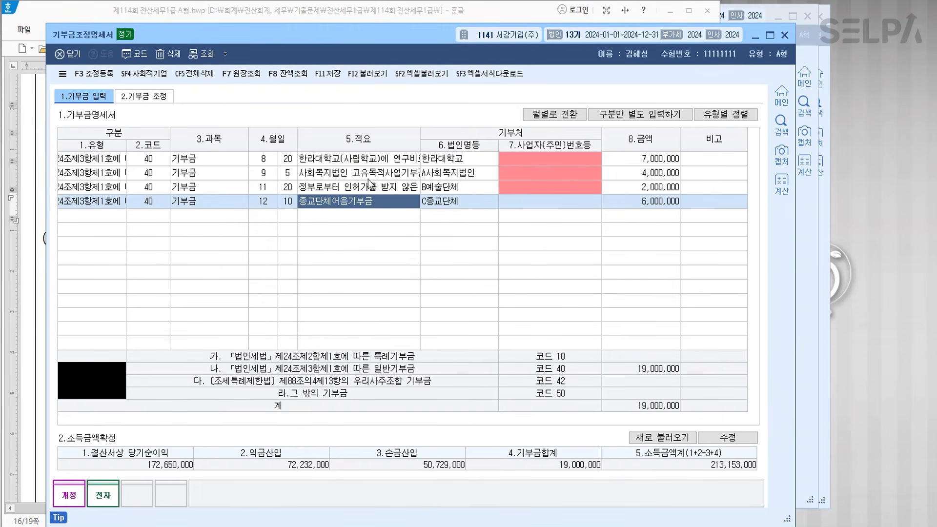
- Code donation 1 as 특례기부금 (10) and donations 3 and 4 as 그 밖의 기부금 (50)
{"action": "left_click", "coordinate": [116, 160]}
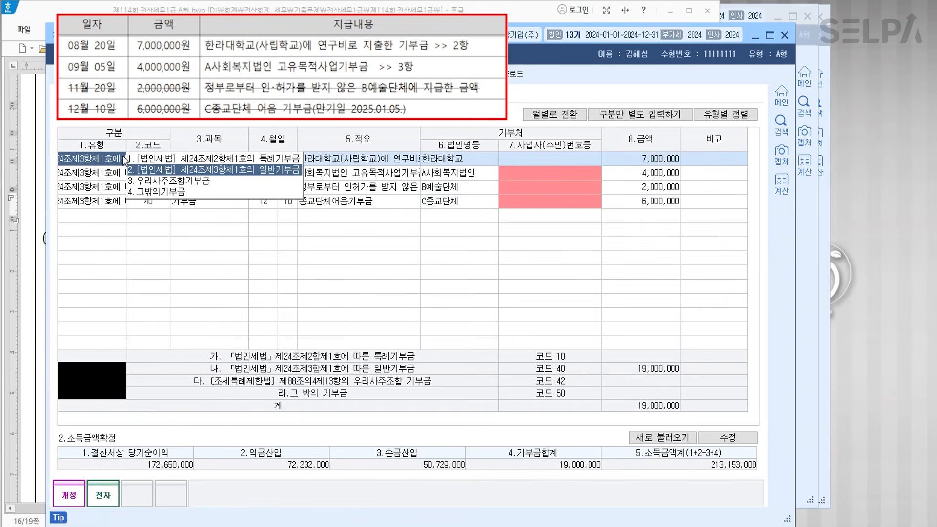
{"action": "left_click", "coordinate": [231, 158]}
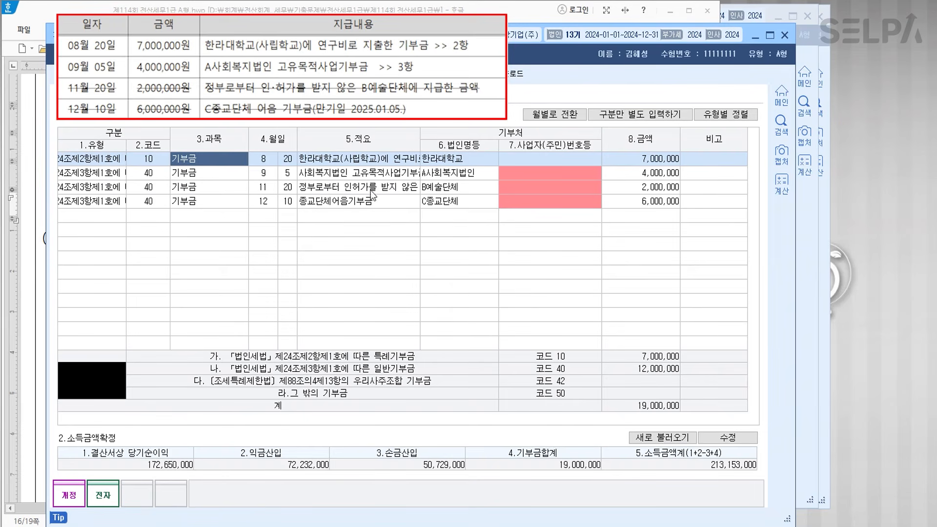
{"action": "left_click", "coordinate": [113, 190]}
{"action": "left_click", "coordinate": [174, 219]}
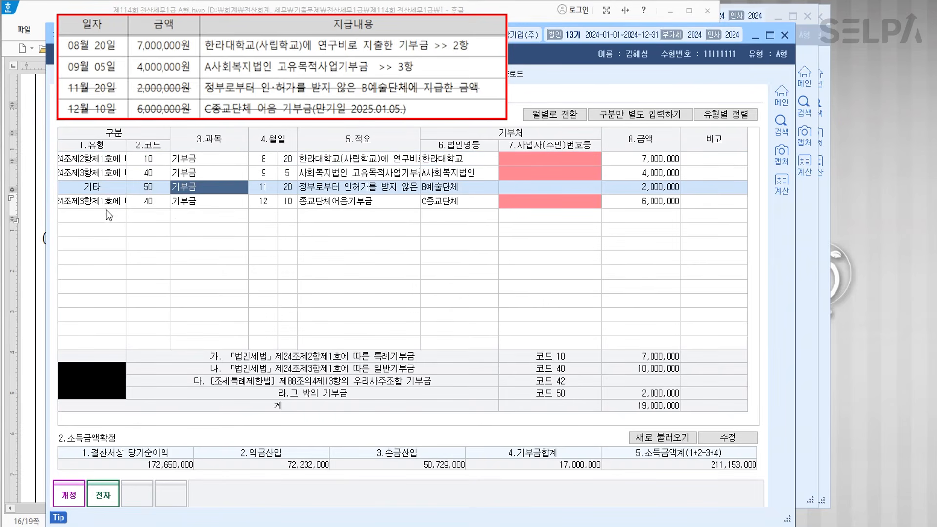
{"action": "left_click", "coordinate": [102, 203]}
{"action": "left_click", "coordinate": [164, 233]}
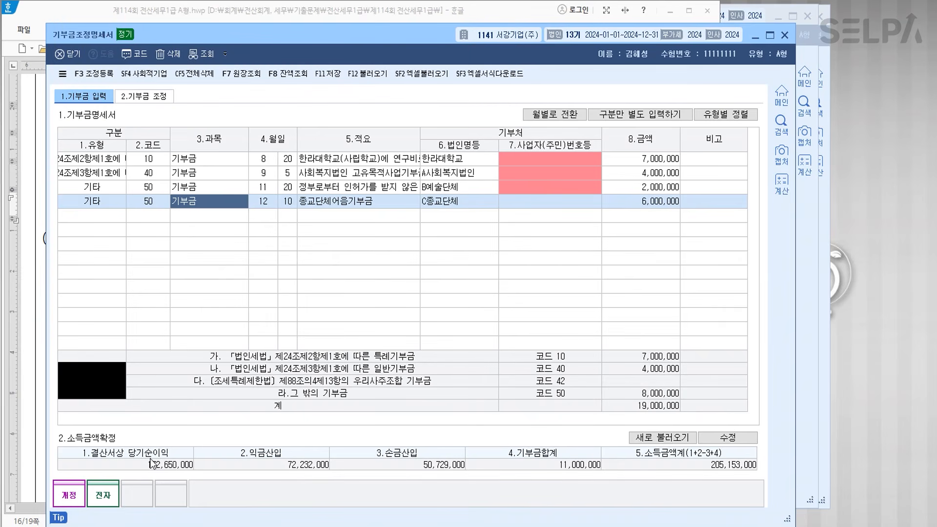
- Under 소득금액확정 enter net income 200,000,000, 익금산입 48,000,000 and 손금산입 12,000,000
{"action": "left_click", "coordinate": [725, 438]}
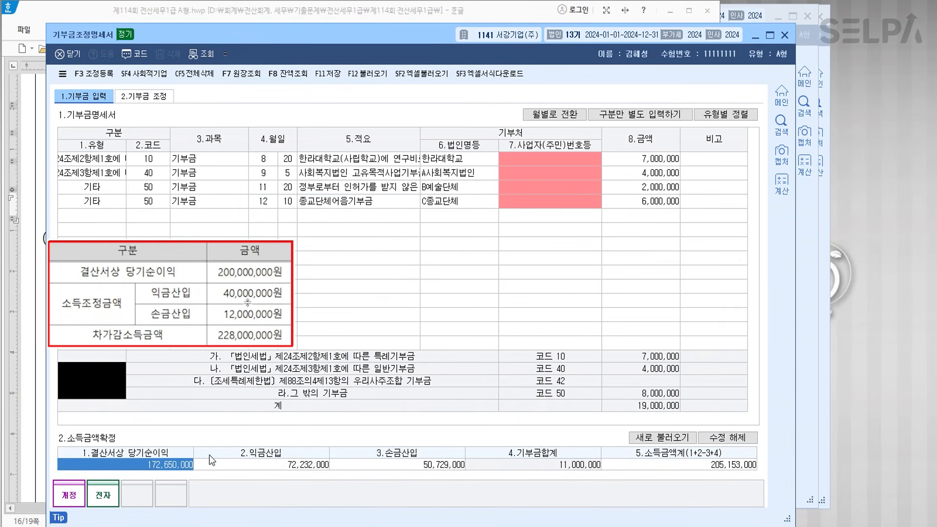
{"action": "type", "text": "200000000"}
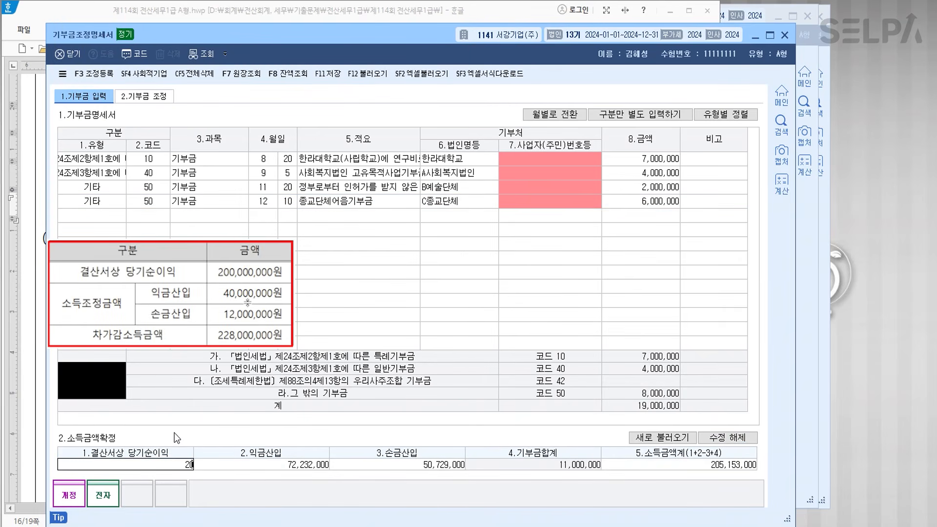
{"action": "key", "text": "Return"}
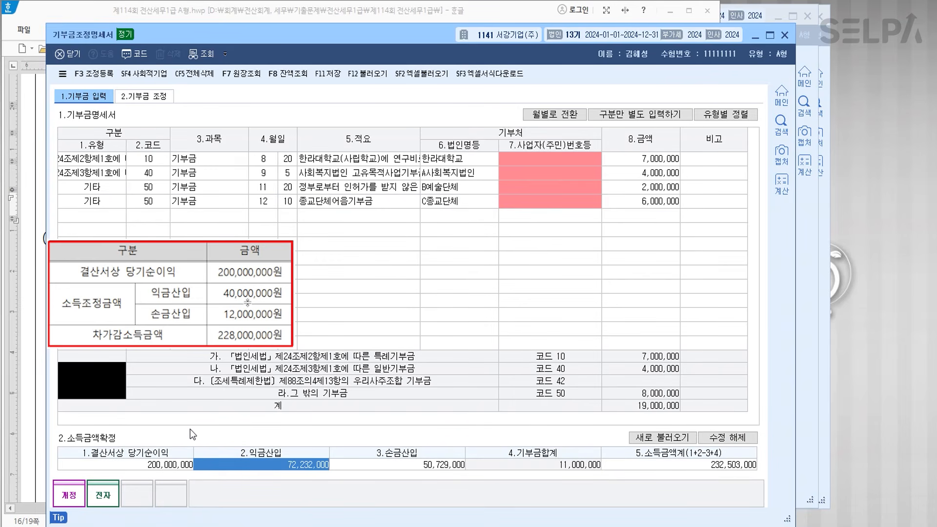
{"action": "key", "text": "ctrl"}
{"action": "type", "text": "48000000"}
{"action": "key", "text": "Return"}
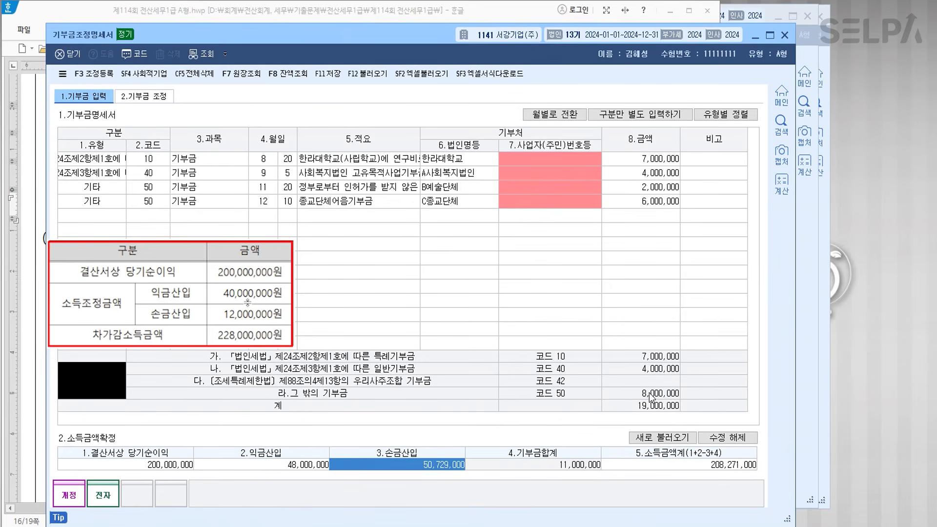
{"action": "key", "text": "ctrl"}
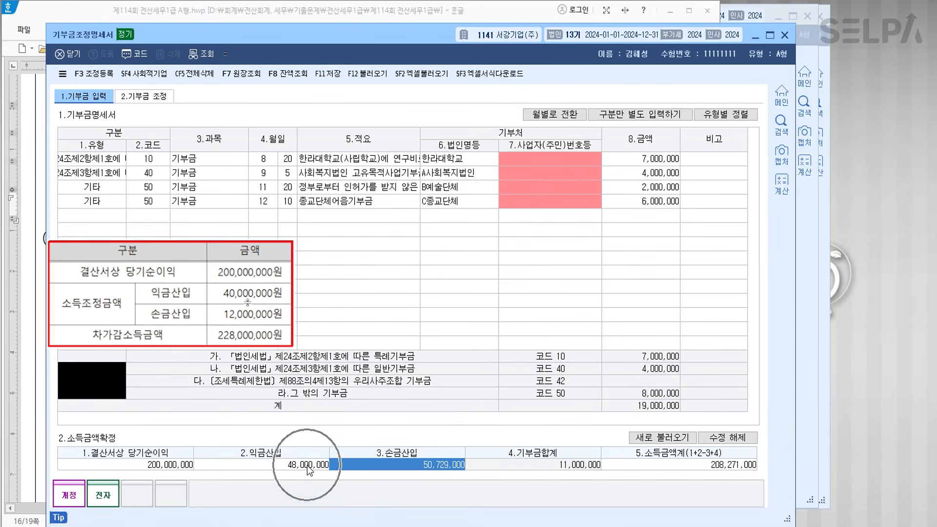
{"action": "type", "text": "12000000"}
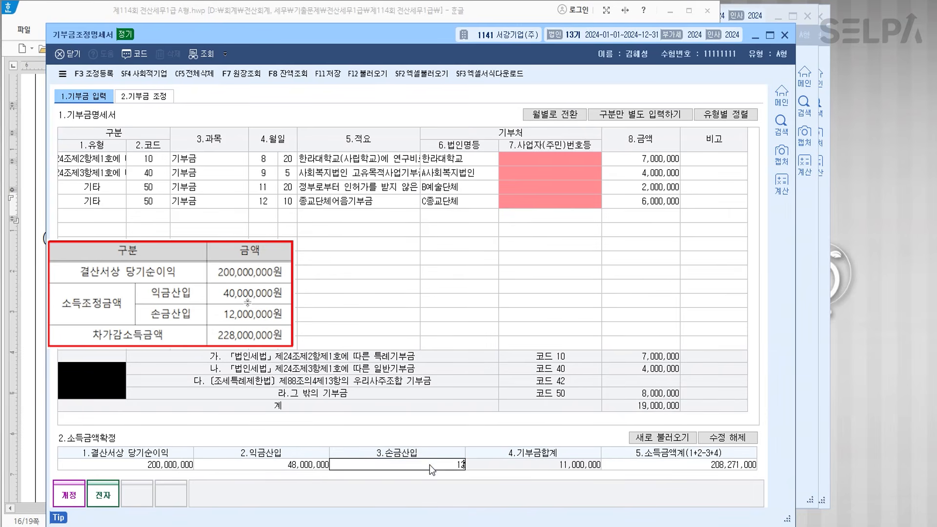
{"action": "key", "text": "Return"}
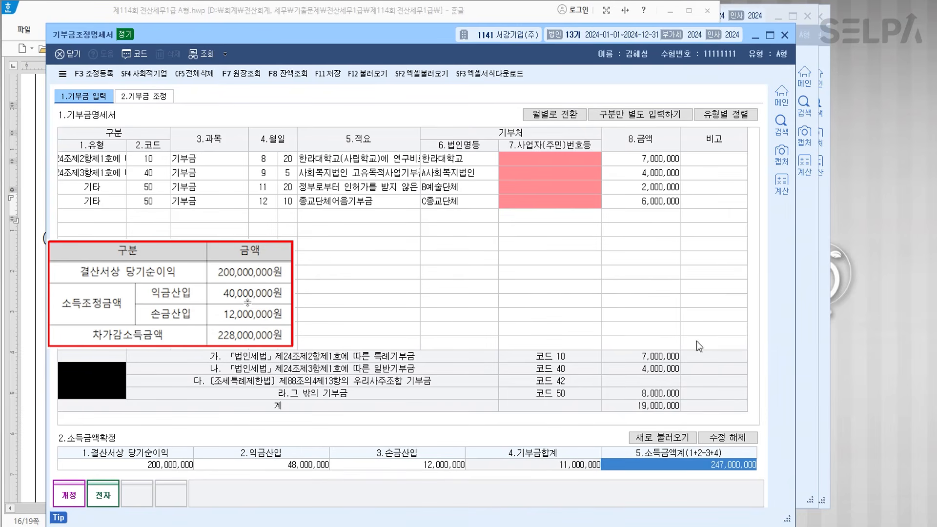
{"action": "key", "text": "ctrl"}
{"action": "key", "text": "ctrl"}
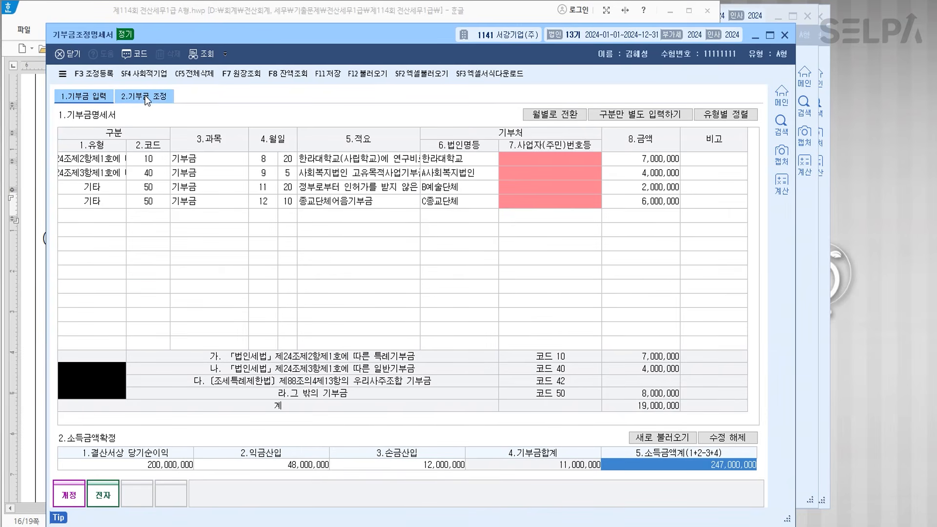
- On the 기부금 조정 sheet, enter a carried-over loss of 25,000,000
{"action": "left_click", "coordinate": [145, 95]}
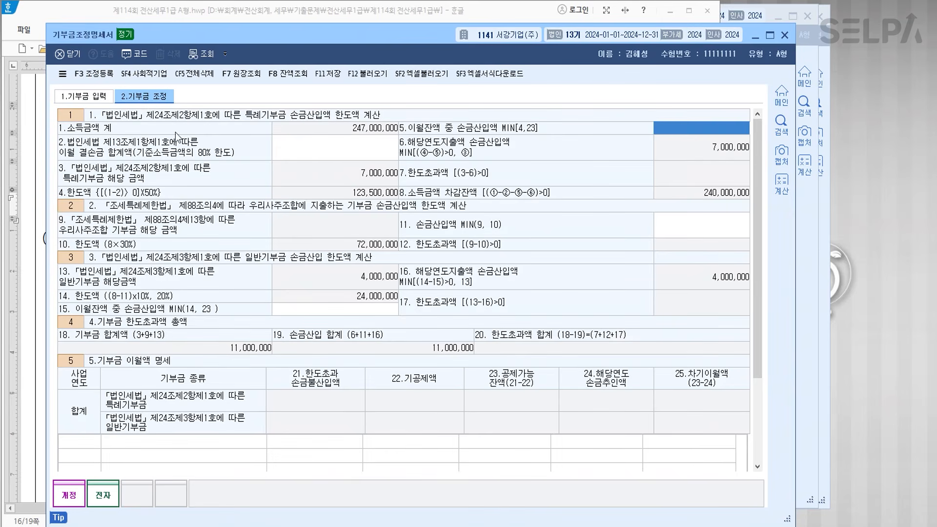
{"action": "left_click", "coordinate": [343, 151]}
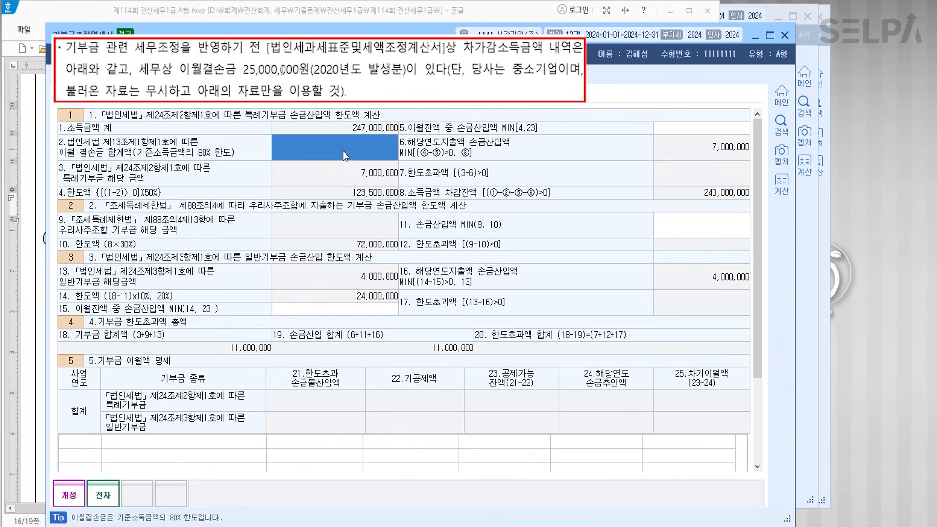
{"action": "type", "text": "25000000"}
{"action": "key", "text": "Return"}
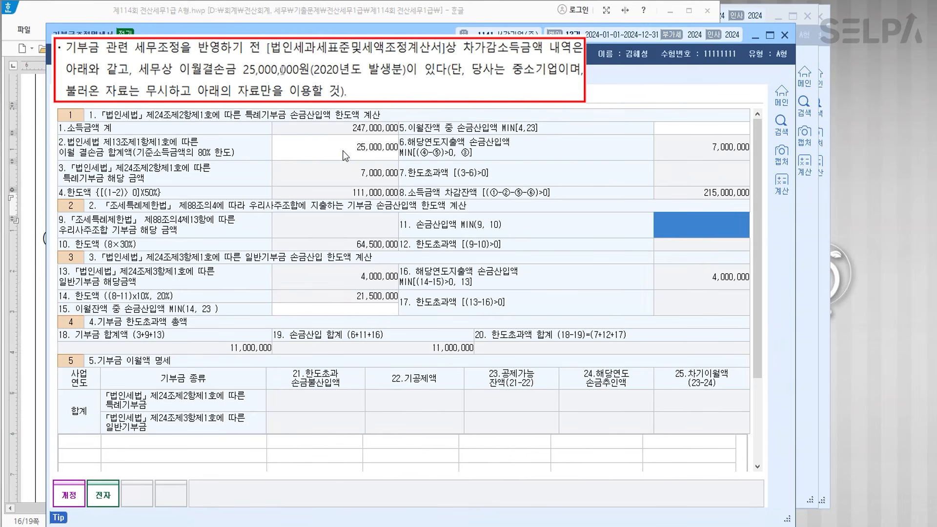
- Add a 2023 일반기부금 carryover row with 7,000,000 excess amount
{"action": "left_click", "coordinate": [90, 444]}
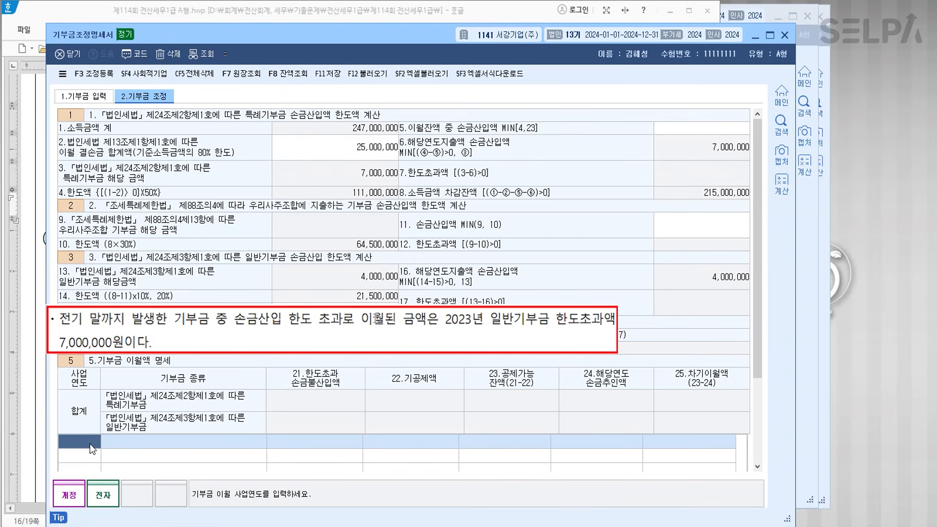
{"action": "type", "text": "2023"}
{"action": "key", "text": "Return"}
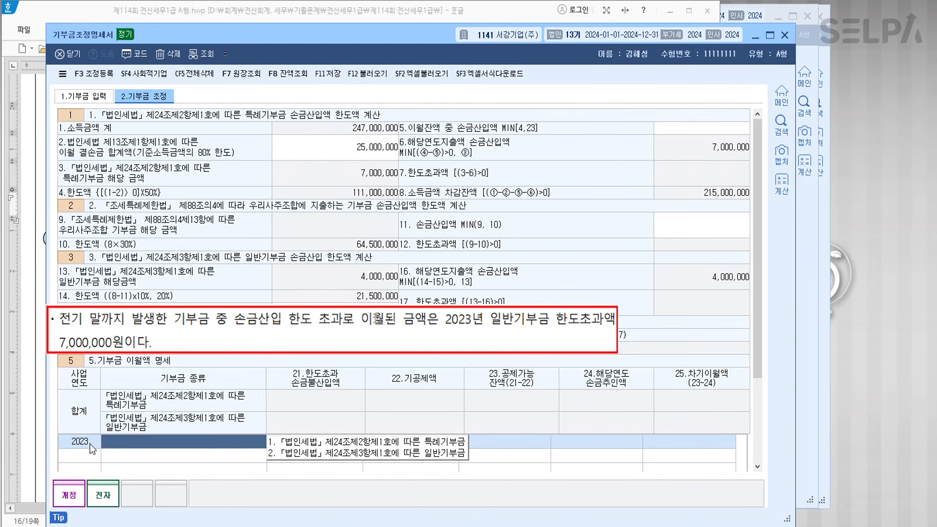
{"action": "key", "text": "2"}
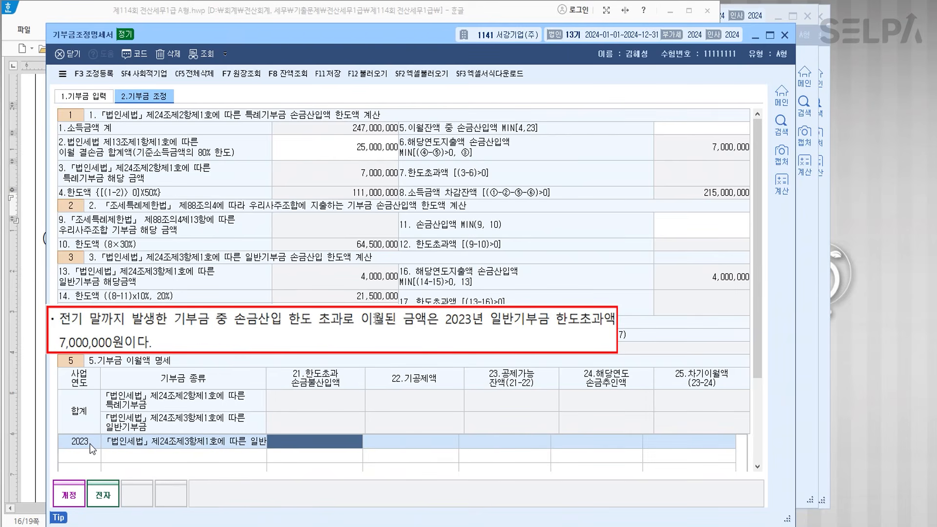
{"action": "type", "text": "7000000"}
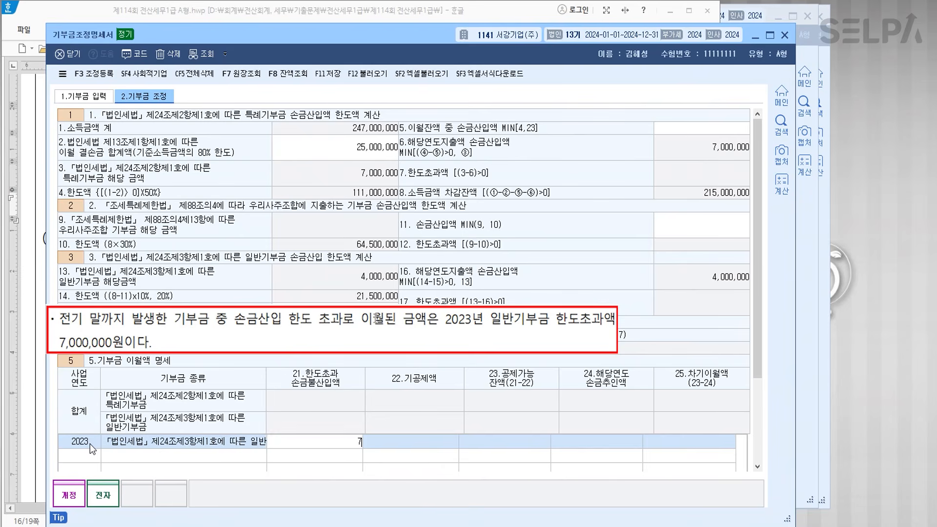
{"action": "key", "text": "Return"}
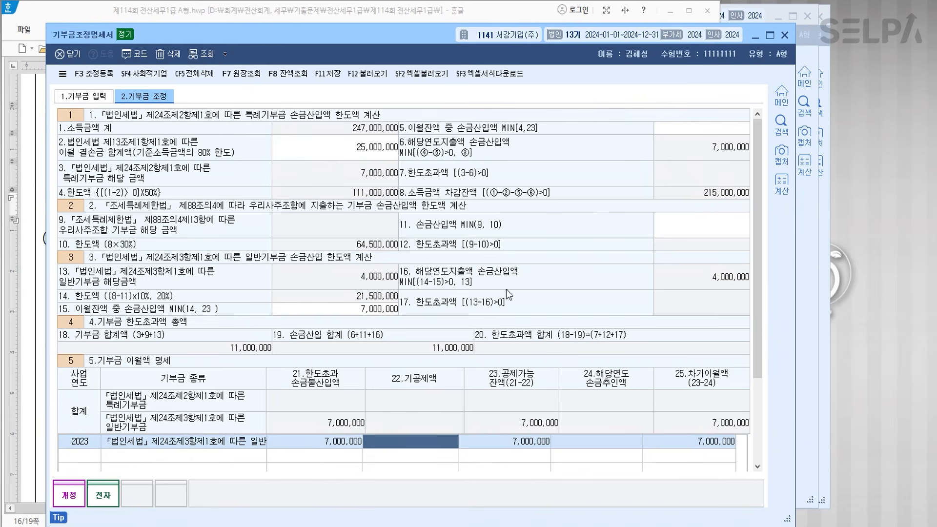
- Enter 7,000,000 as the 2023 row's 해당연도 손금추인액
{"action": "left_click", "coordinate": [687, 129]}
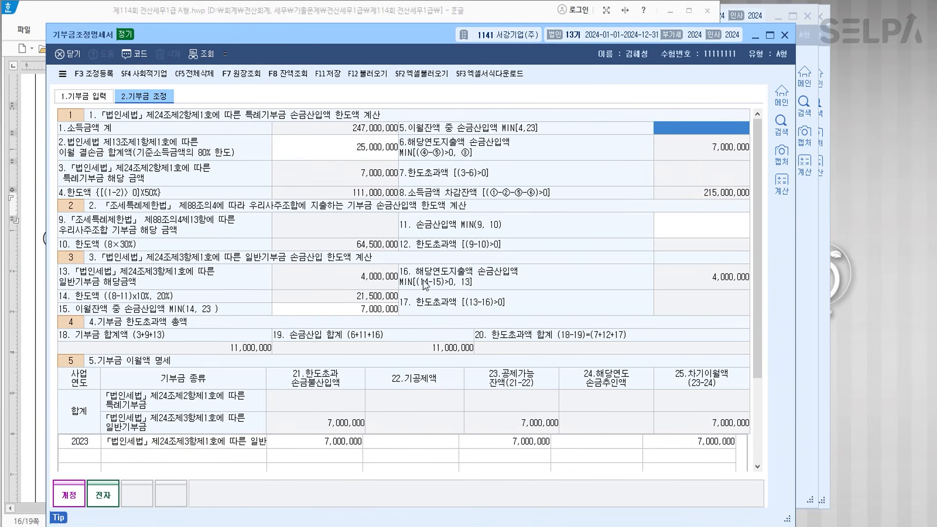
{"action": "left_click", "coordinate": [345, 315]}
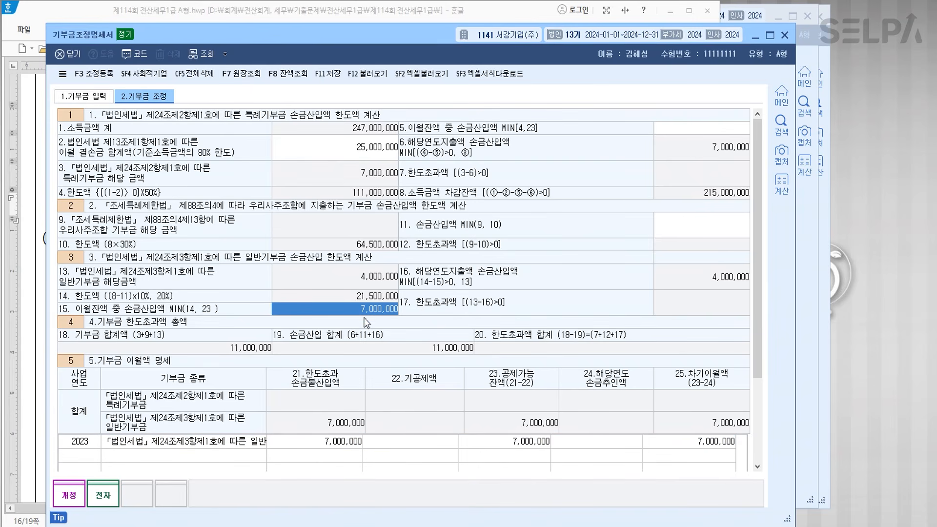
{"action": "left_click", "coordinate": [580, 447]}
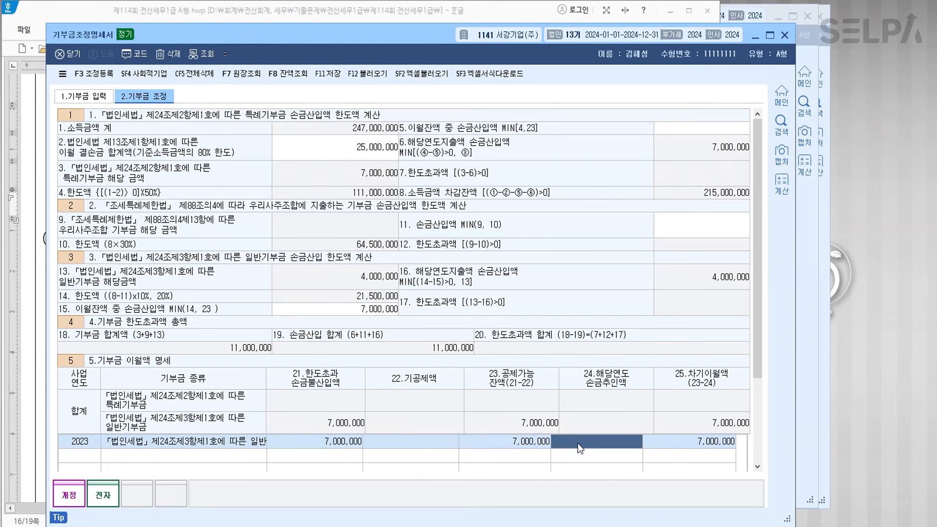
{"action": "type", "text": "7000000"}
{"action": "key", "text": "Return"}
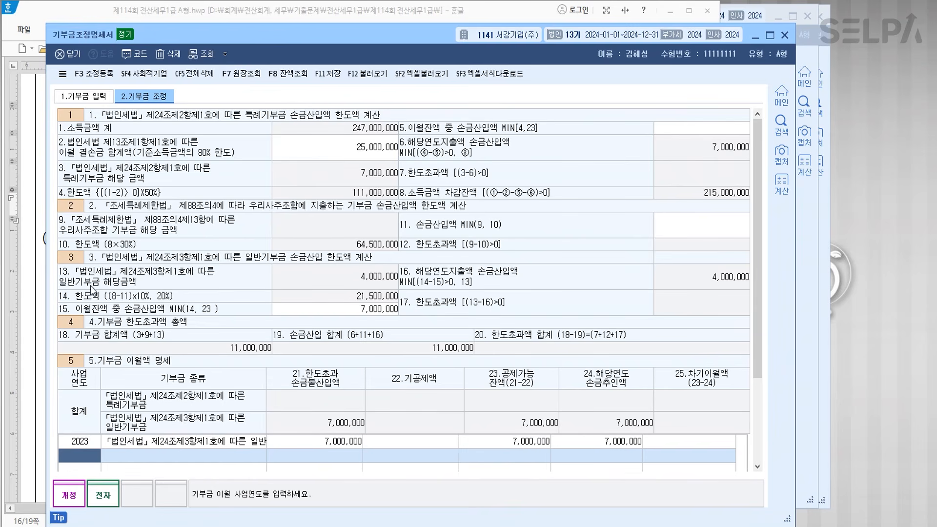
- Review the donation list for the 2,000,000 B예술단체 and 6,000,000 C종교단체 어음 donations
{"action": "left_click", "coordinate": [93, 73]}
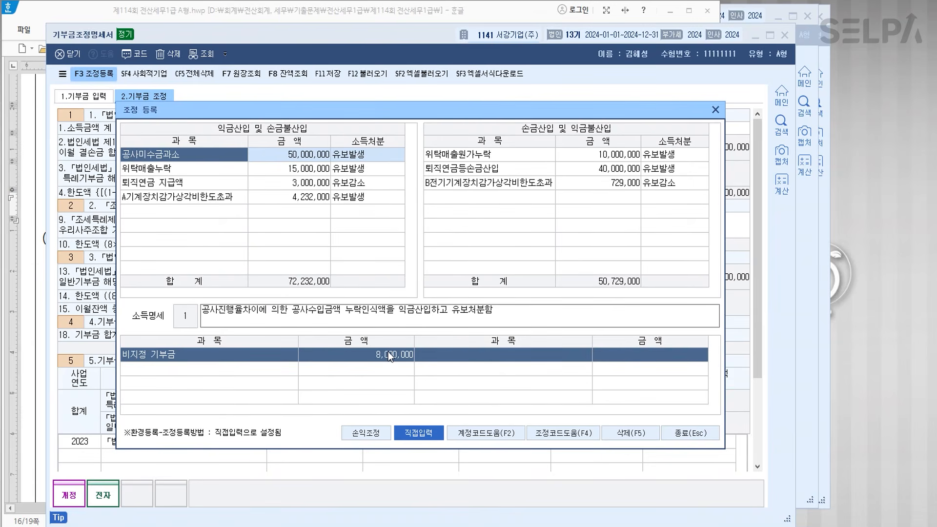
{"action": "left_click", "coordinate": [684, 432]}
{"action": "left_click", "coordinate": [81, 96]}
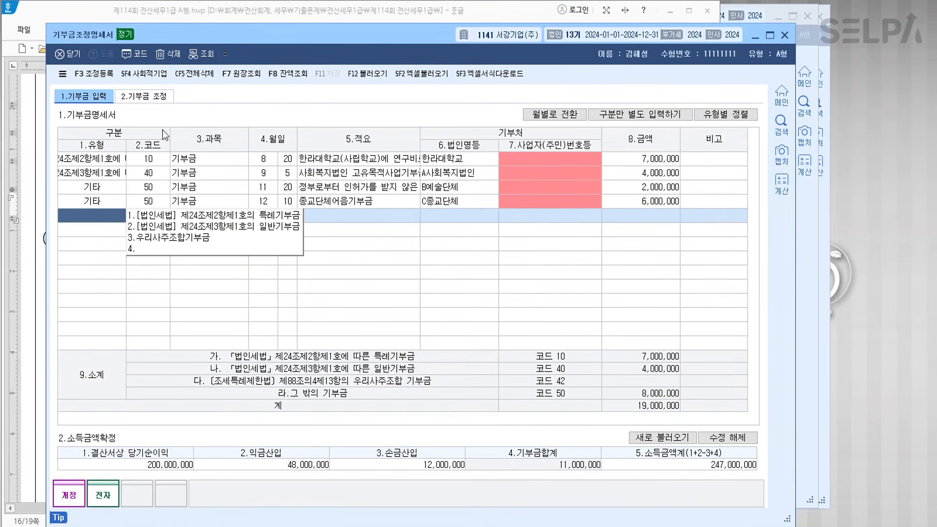
{"action": "left_click", "coordinate": [350, 210]}
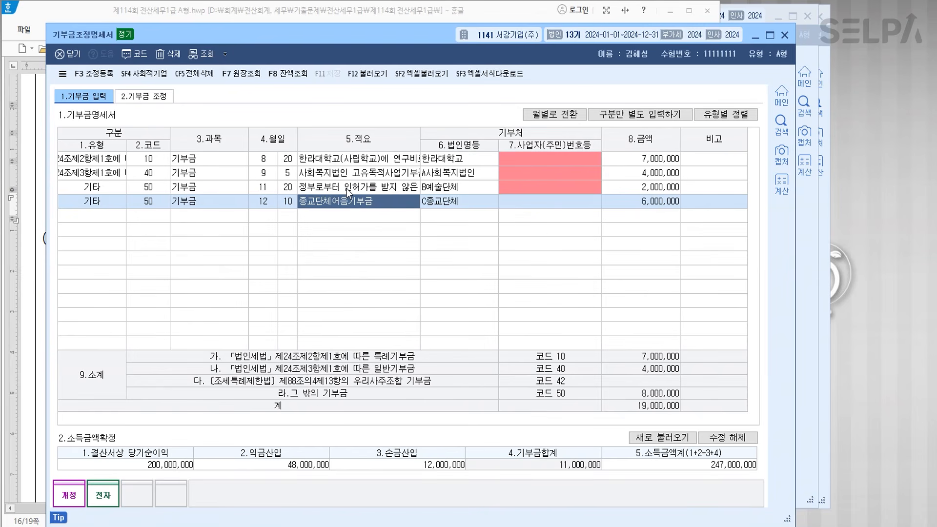
{"action": "left_click", "coordinate": [346, 188]}
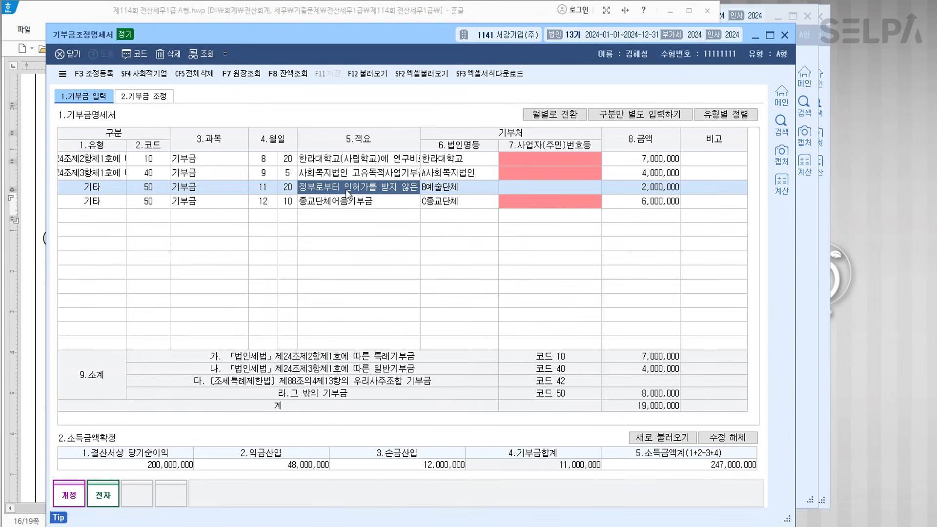
{"action": "left_click", "coordinate": [358, 201]}
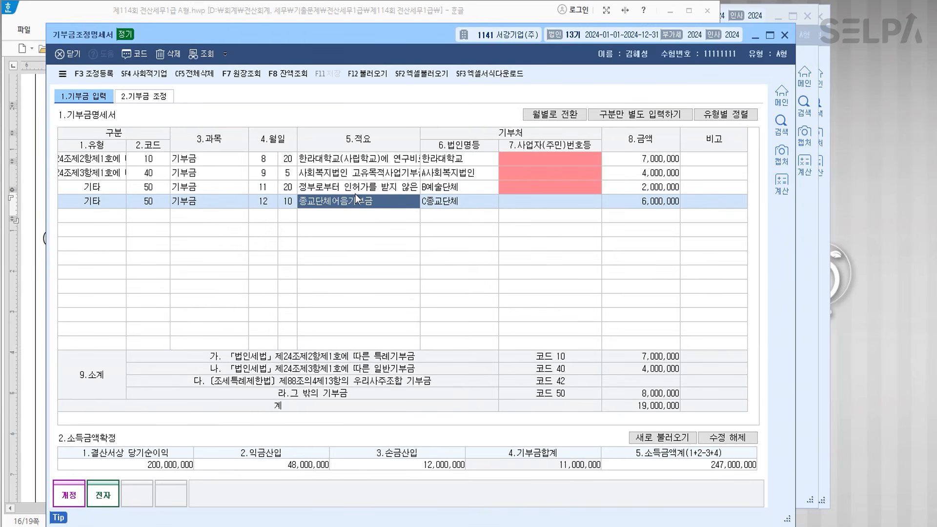
{"action": "key", "text": "ctrl"}
{"action": "key", "text": "ctrl"}
- In F3 조정등록, add 익금산입 비지정기부금 2,000,000 as 기타사외유출
{"action": "left_click", "coordinate": [95, 74]}
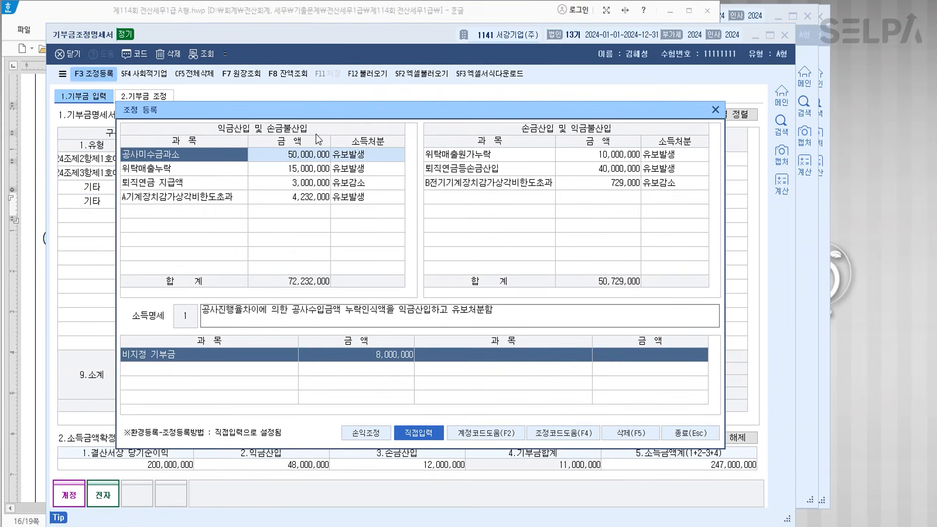
{"action": "left_click_drag", "start_coordinate": [423, 109], "coordinate": [461, 227]}
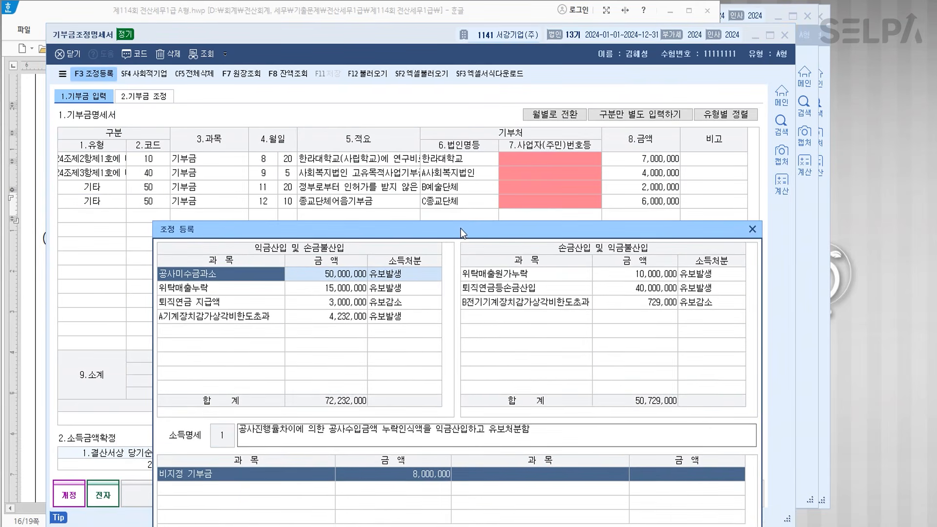
{"action": "left_click", "coordinate": [239, 323]}
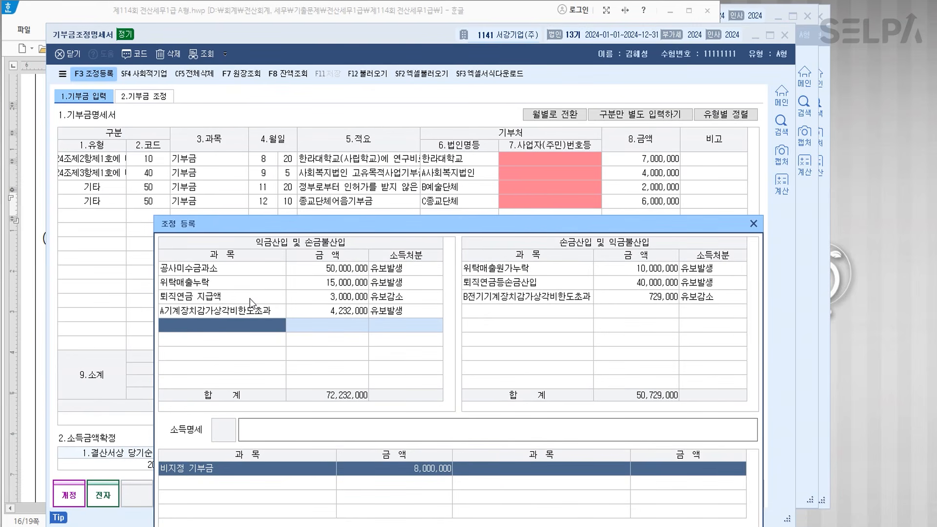
{"action": "type", "text": "비지정"}
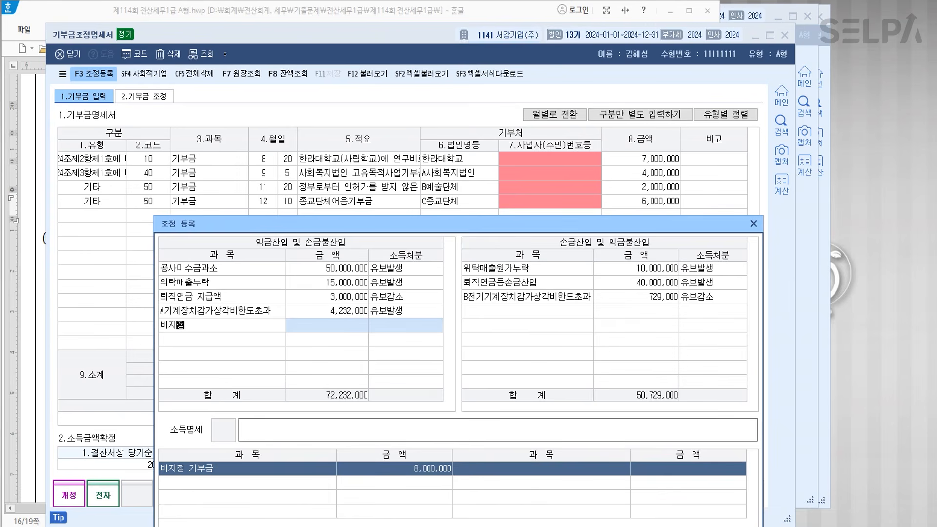
{"action": "type", "text": "기부금"}
{"action": "key", "text": "Return"}
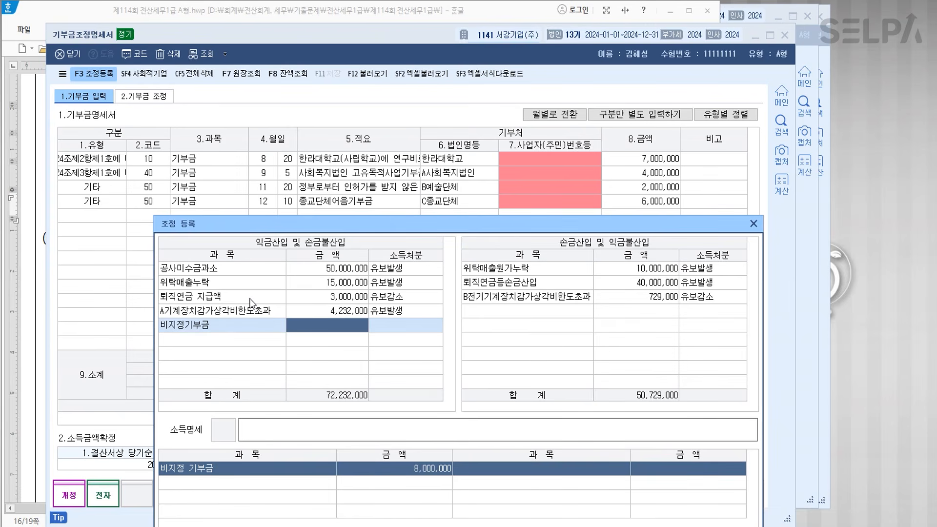
{"action": "type", "text": "2000000"}
{"action": "key", "text": "Return"}
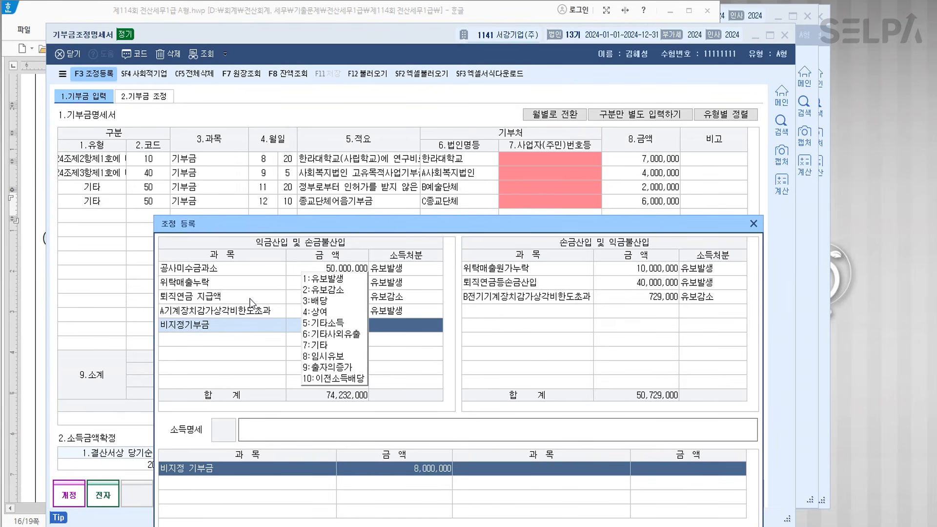
{"action": "key", "text": "6"}
{"action": "key", "text": "Return"}
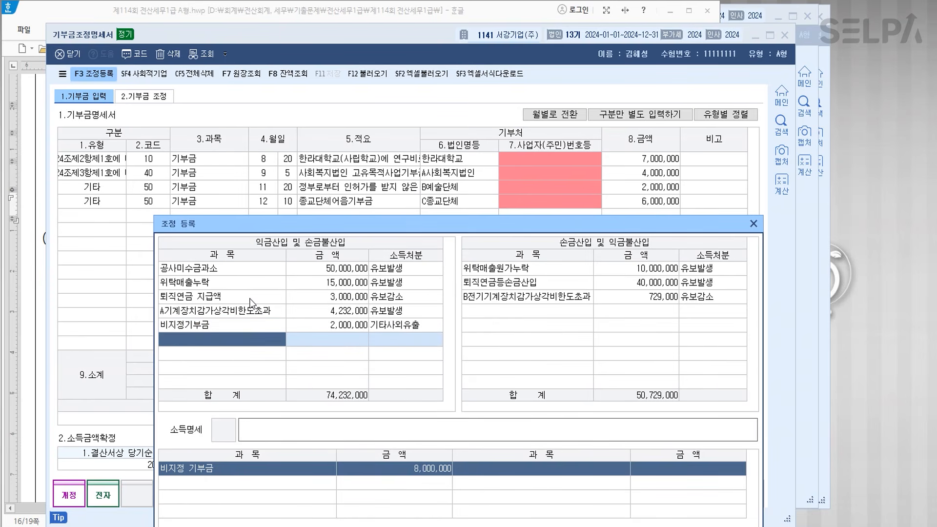
- Add 익금산입 어음기부금 6,000,000 as 유보발생
{"action": "type", "text": "어음기부금"}
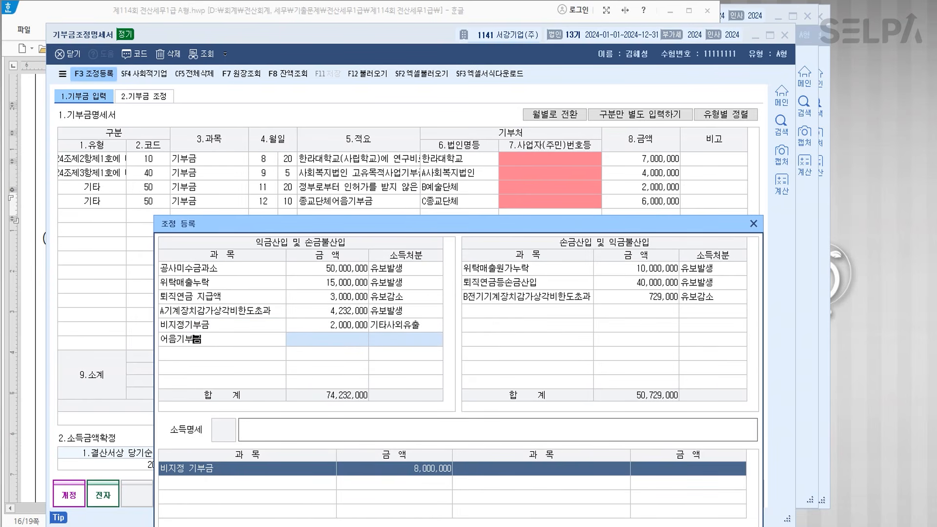
{"action": "key", "text": "Return"}
{"action": "type", "text": "6000000"}
{"action": "key", "text": "Return"}
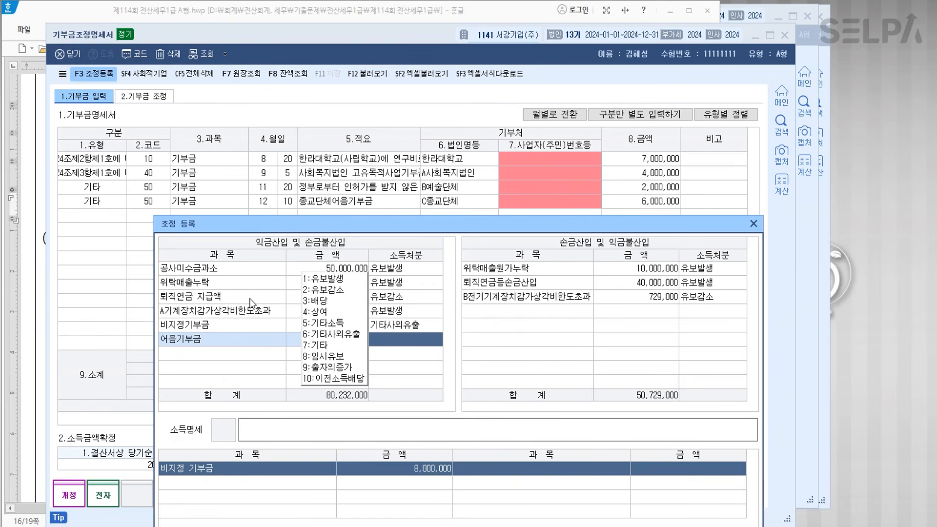
{"action": "key", "text": "1"}
{"action": "key", "text": "Return"}
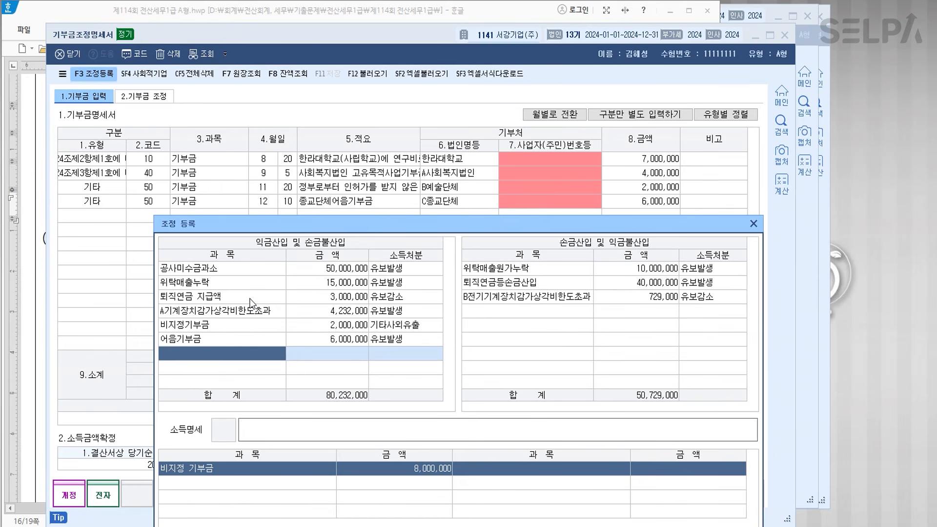
- Close the adjustment register and return to the 2.기부금 조정 sheet
{"action": "left_click_drag", "start_coordinate": [465, 229], "coordinate": [438, 118]}
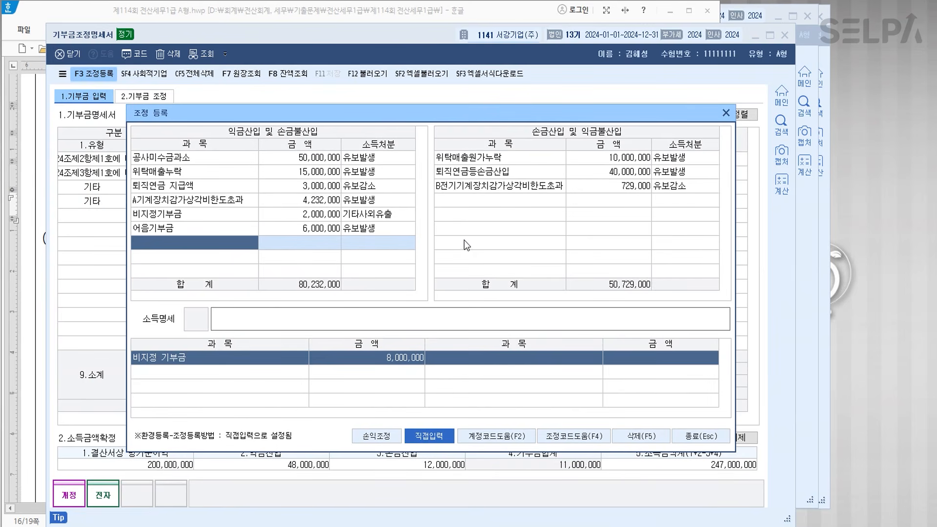
{"action": "left_click", "coordinate": [698, 437]}
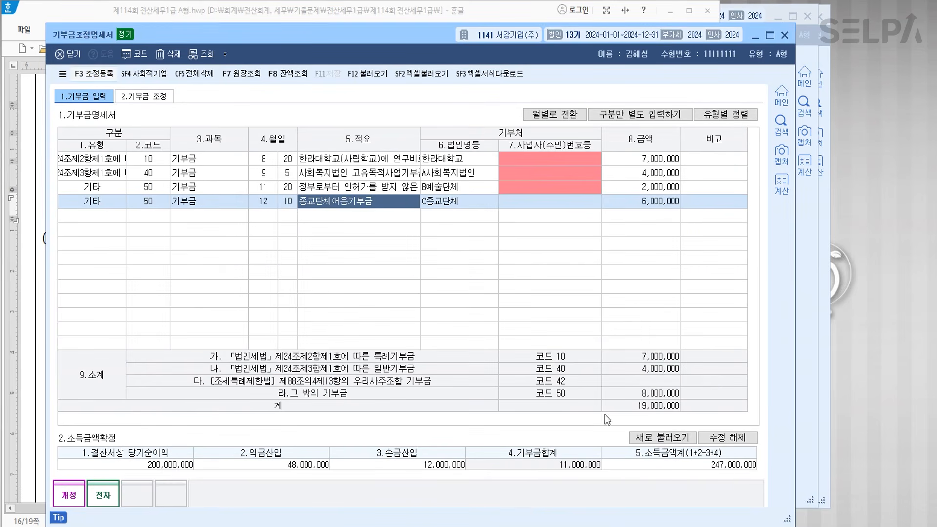
{"action": "left_click", "coordinate": [189, 215]}
{"action": "left_click", "coordinate": [153, 98]}
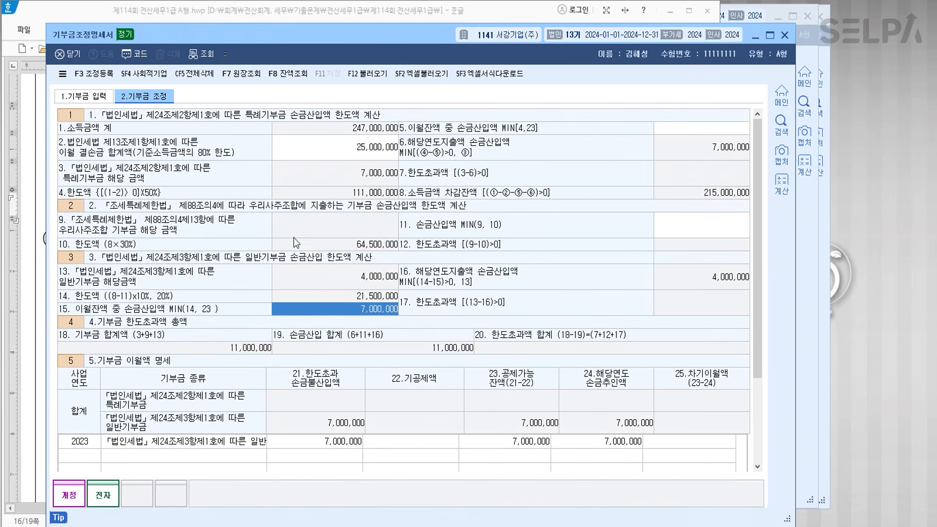
- Close the donation form and colour problem [5]'s form name blue in the exam sheet
{"action": "key", "text": "Escape"}
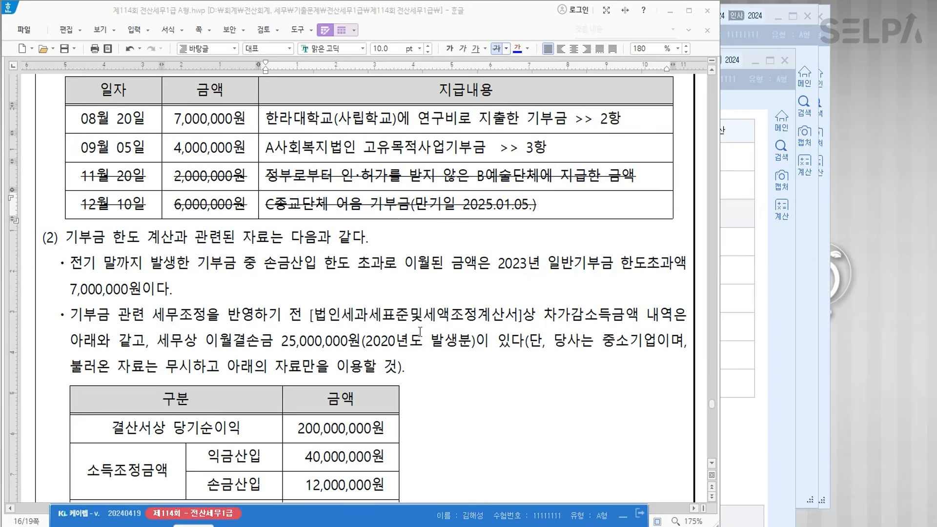
{"action": "scroll", "coordinate": [419, 331], "scroll_direction": "down", "scroll_amount": 10}
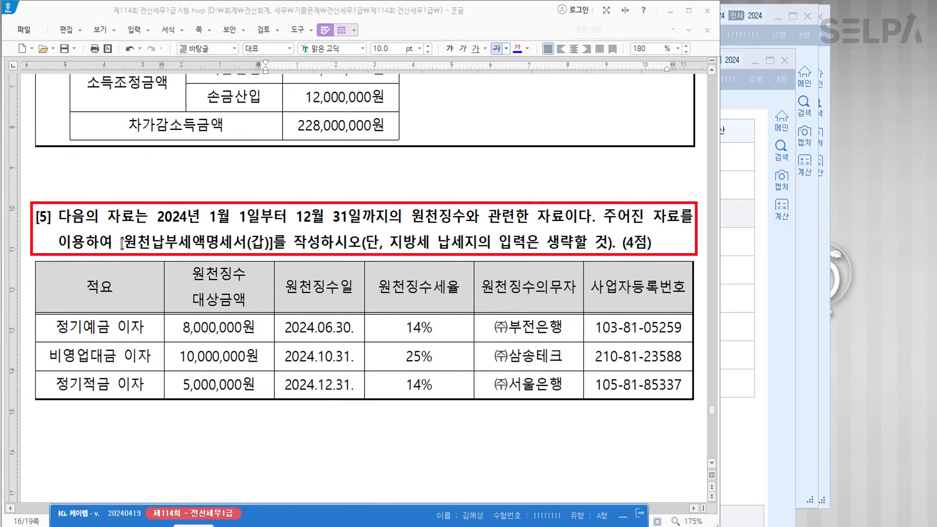
{"action": "left_click_drag", "start_coordinate": [121, 244], "coordinate": [276, 247]}
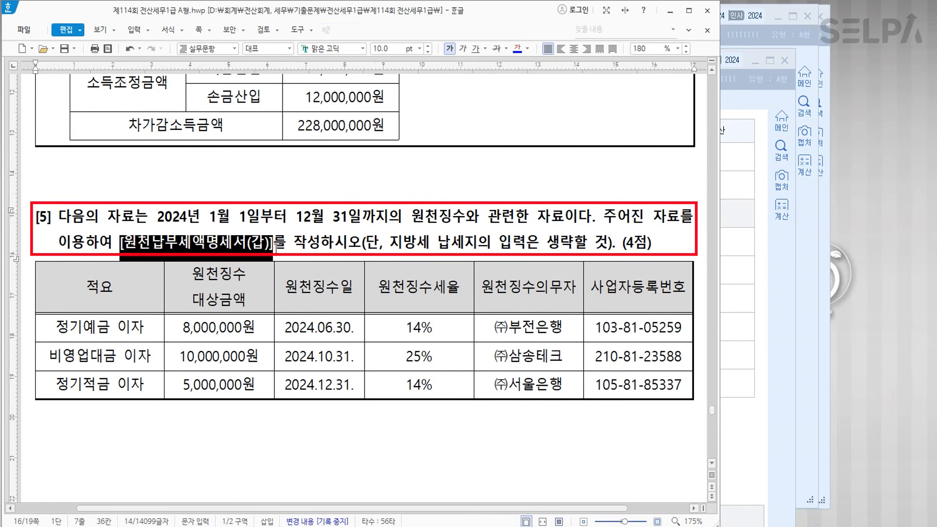
{"action": "left_click", "coordinate": [518, 49]}
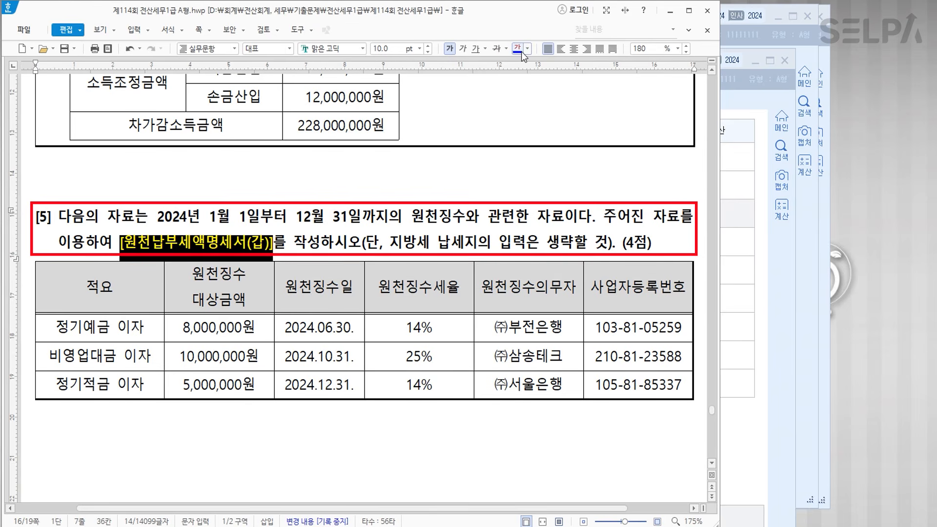
{"action": "left_click", "coordinate": [296, 243]}
- Highlight the 14%, 25% and 14% withholding rates in the exam table, then bring KcLep forward
{"action": "left_click_drag", "start_coordinate": [414, 328], "coordinate": [425, 387]}
{"action": "left_click", "coordinate": [448, 325]}
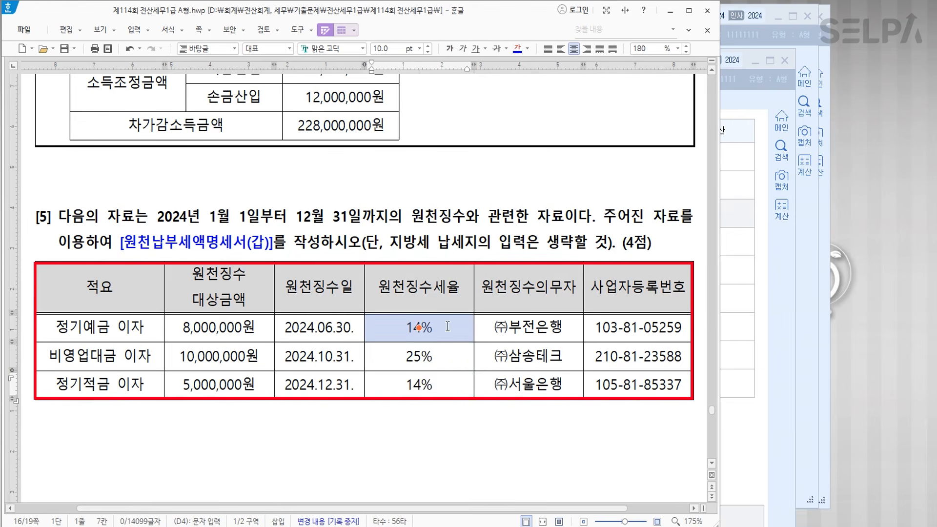
{"action": "left_click", "coordinate": [446, 353]}
{"action": "left_click", "coordinate": [449, 384]}
{"action": "left_click", "coordinate": [390, 418]}
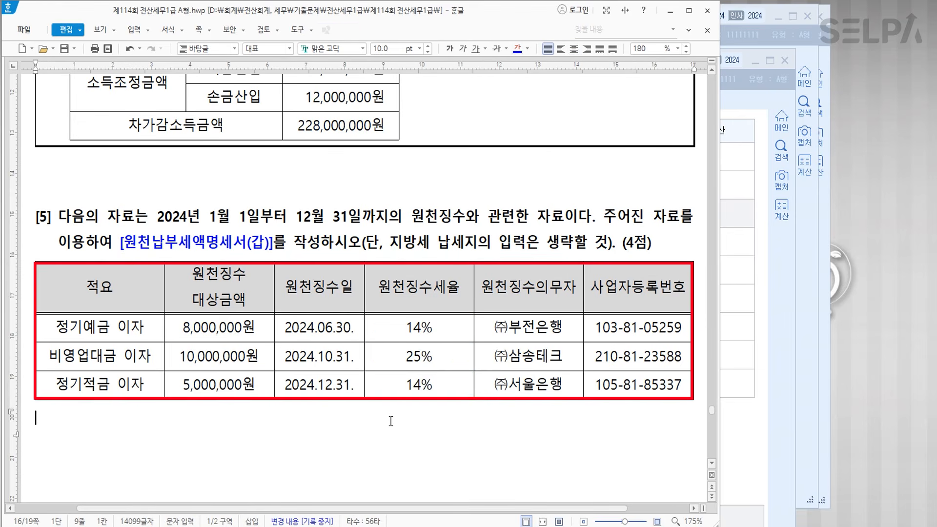
{"action": "left_click", "coordinate": [643, 244]}
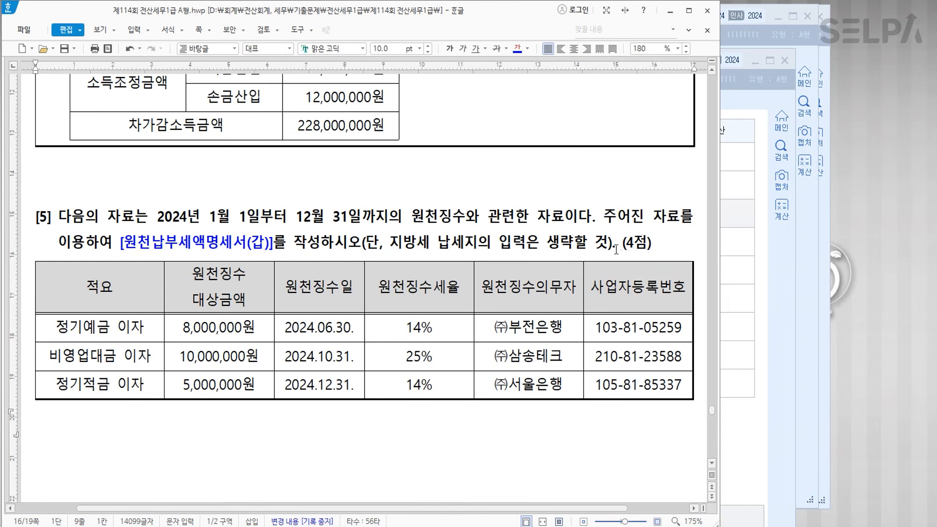
{"action": "scroll", "coordinate": [609, 246], "scroll_direction": "down", "scroll_amount": 3}
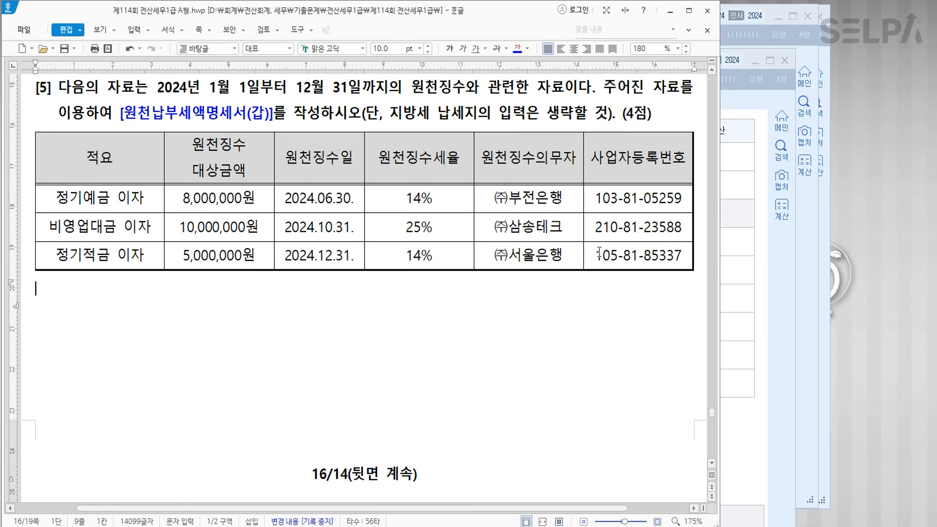
{"action": "left_click", "coordinate": [363, 526]}
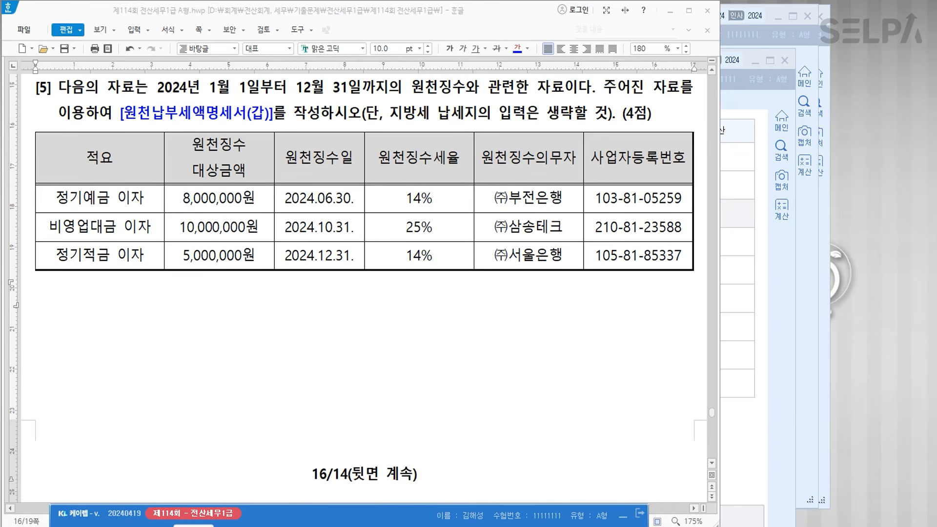
- Open 원천납부세액명세서 via the ㅇㅊㄴ menu search and place it below the exam table
{"action": "type", "text": "ㅇㅊ"}
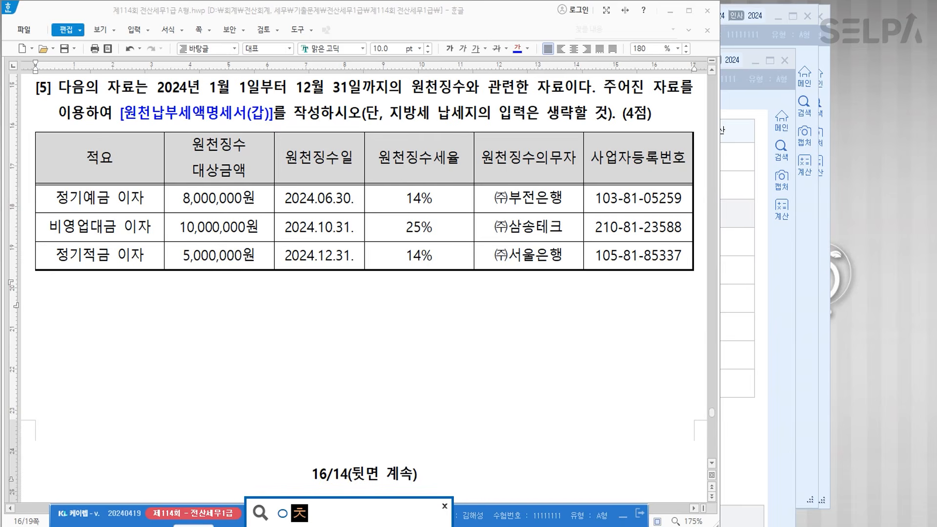
{"action": "type", "text": "ㄴ"}
{"action": "key", "text": "Return"}
{"action": "key", "text": "Return"}
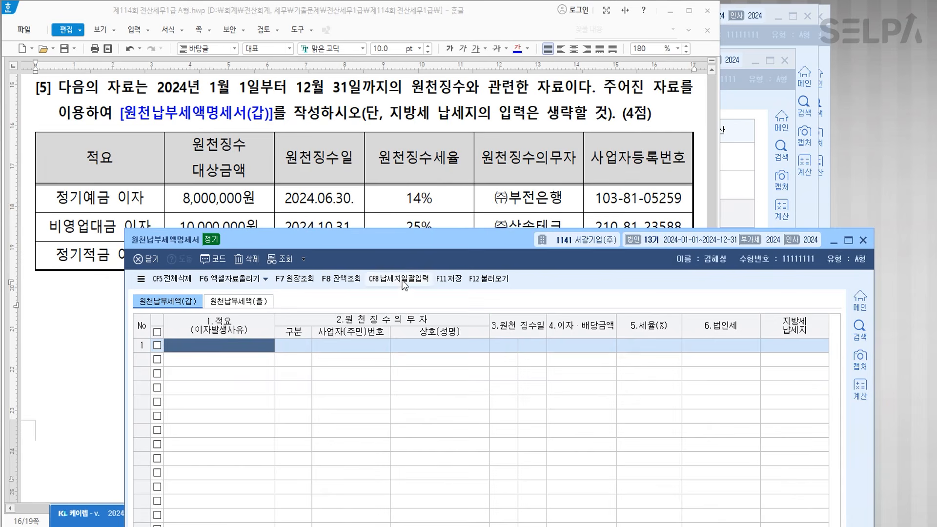
{"action": "scroll", "coordinate": [404, 190], "scroll_direction": "down", "scroll_amount": 3}
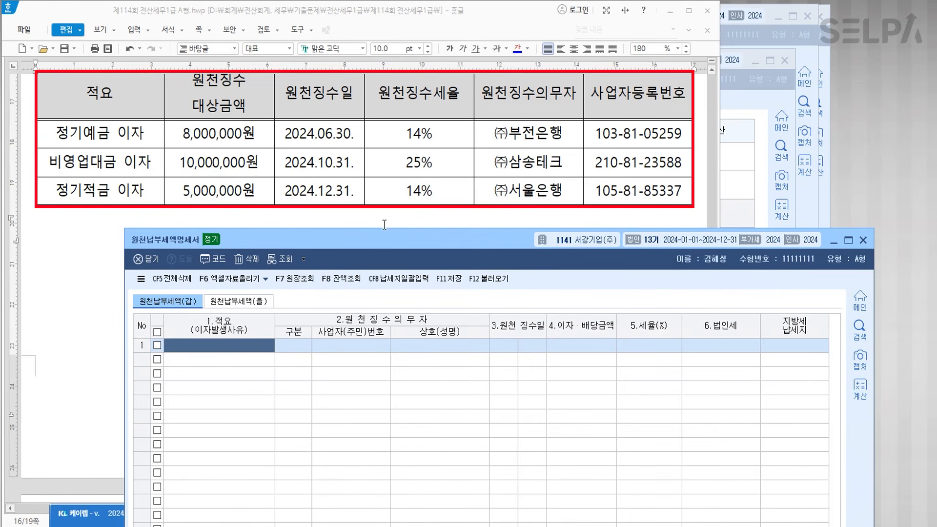
{"action": "left_click_drag", "start_coordinate": [346, 236], "coordinate": [247, 218]}
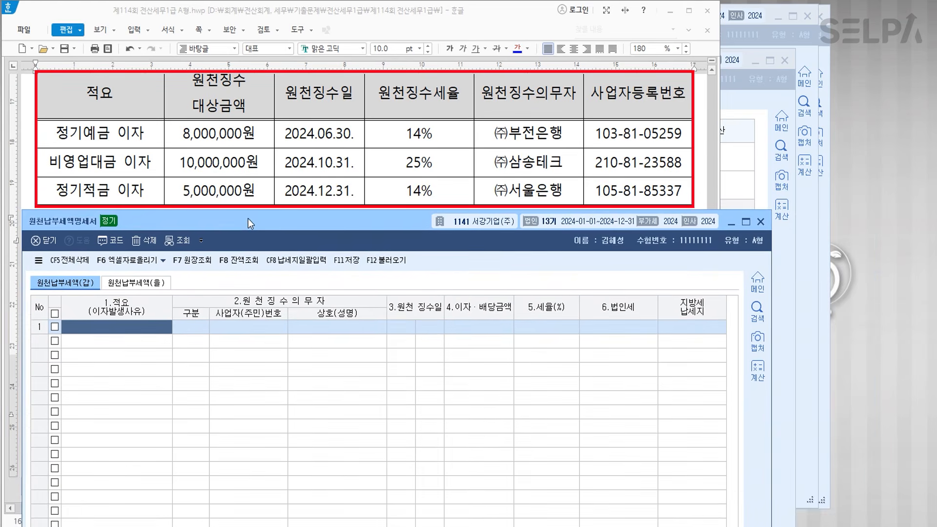
- Enter row 1: 정기예금 이자, 내국인 (주)부전은행, 6/30, 8,000,000 at 14%
{"action": "type", "text": "정기예금 "}
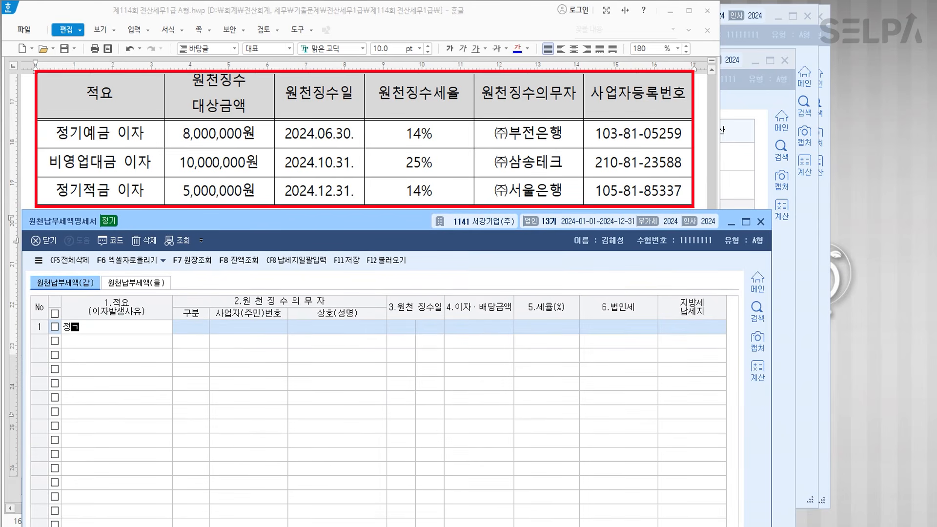
{"action": "type", "text": "이자"}
{"action": "key", "text": "Return"}
{"action": "key", "text": "1"}
{"action": "key", "text": "Return"}
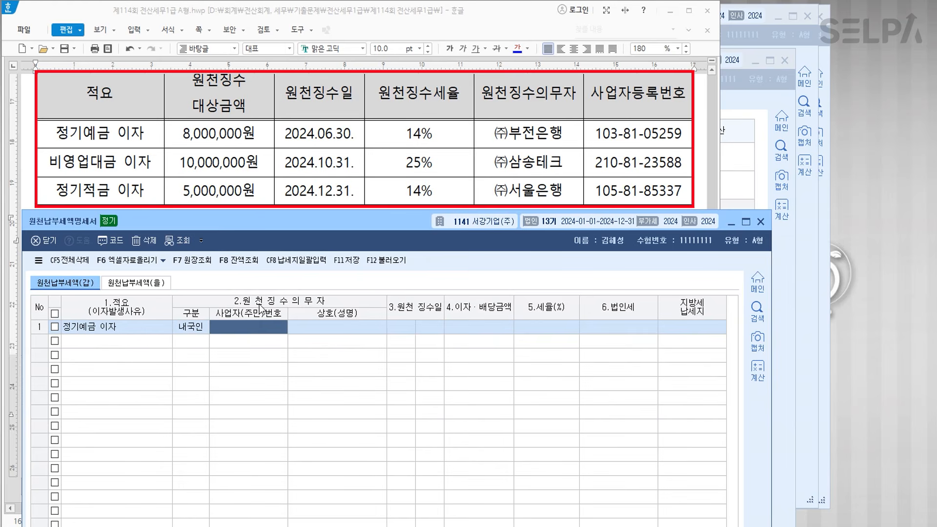
{"action": "key", "text": "F2"}
{"action": "type", "text": "부전"}
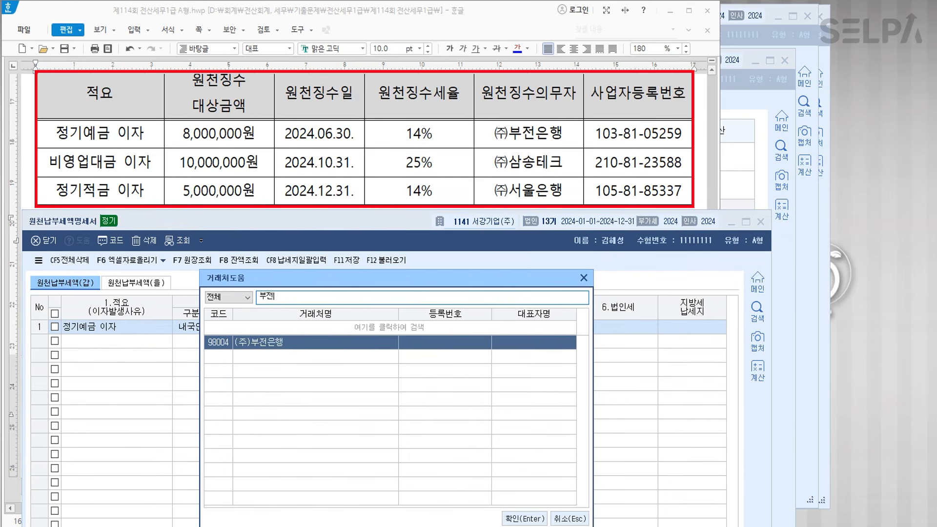
{"action": "key", "text": "Return"}
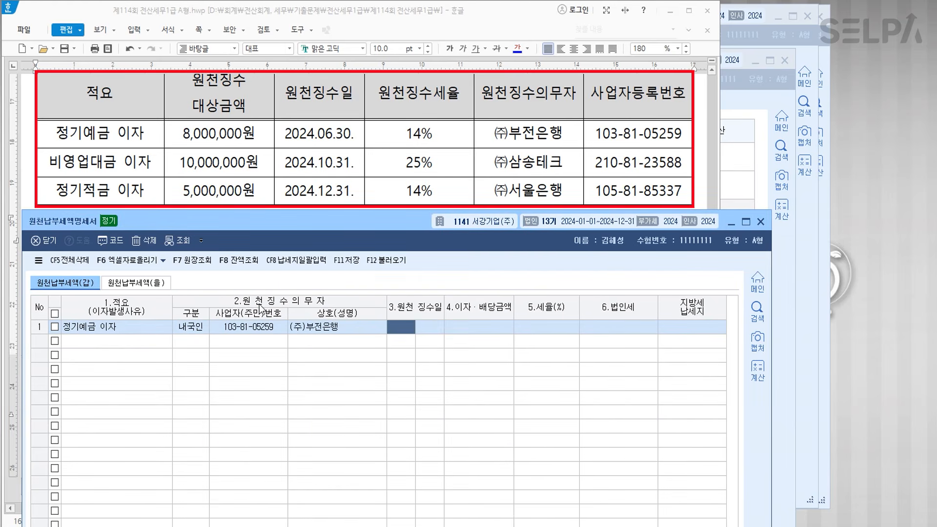
{"action": "type", "text": "06308000000"}
{"action": "key", "text": "Return"}
{"action": "key", "text": "Return"}
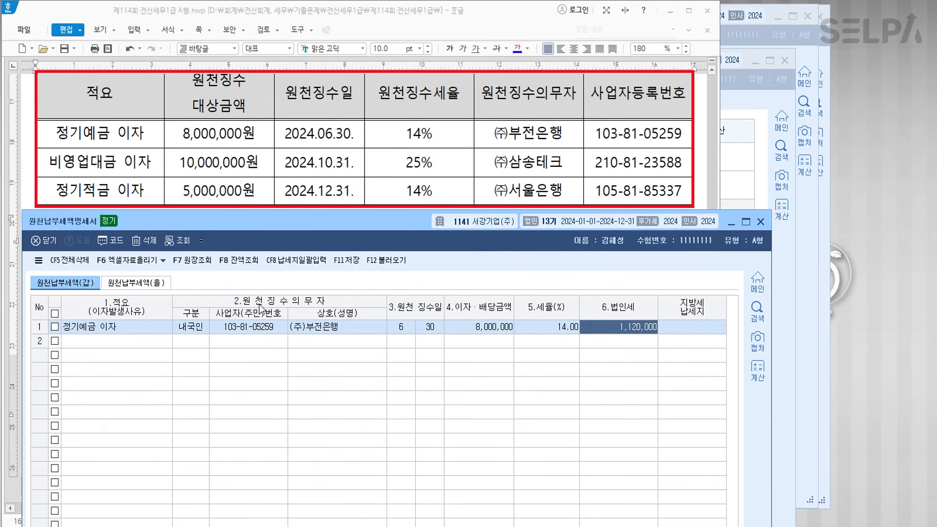
{"action": "key", "text": "Return"}
{"action": "key", "text": "Return"}
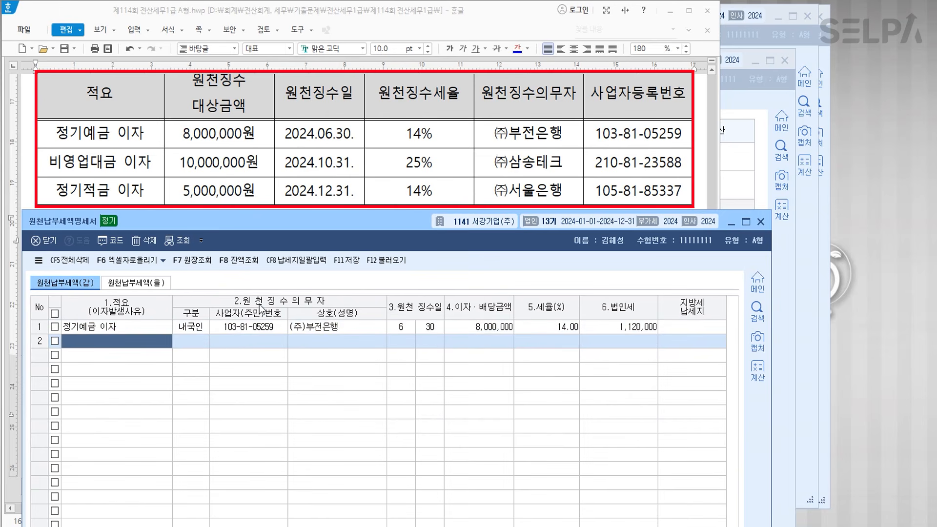
- Enter row 2: 비영업대금 이자, 내국인 (주)삼송테크, 10/31, 10,000,000 at 25%
{"action": "type", "text": "비영업ㄷ"}
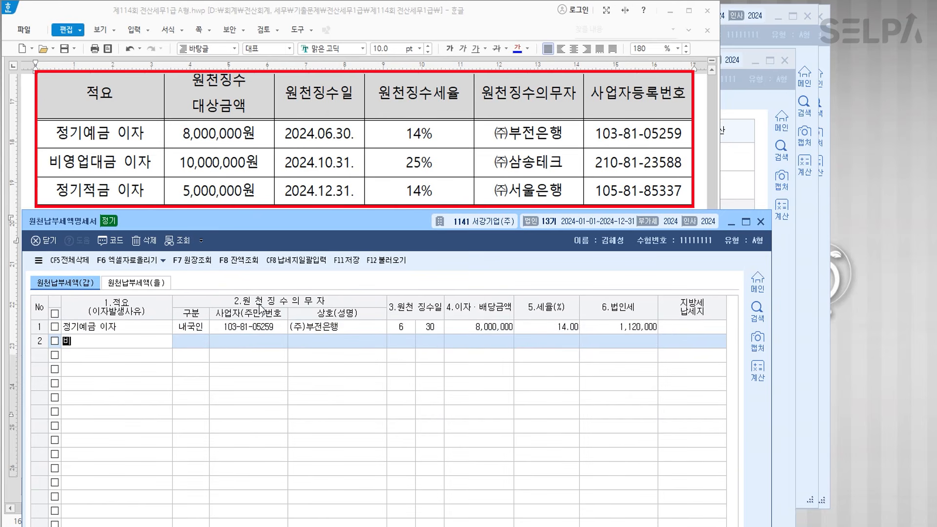
{"action": "type", "text": "이자"}
{"action": "key", "text": "Return"}
{"action": "key", "text": "1"}
{"action": "key", "text": "Return"}
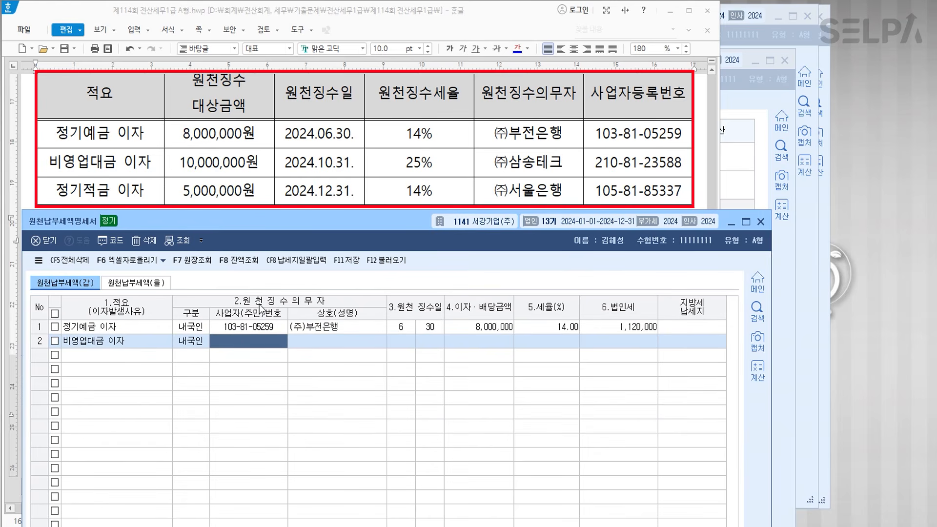
{"action": "key", "text": "F2"}
{"action": "type", "text": "삼송"}
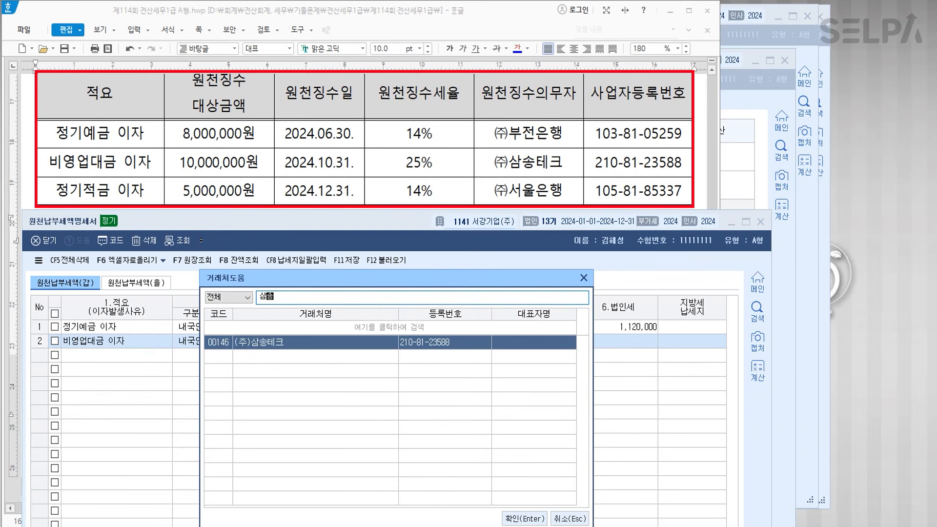
{"action": "key", "text": "Return"}
{"action": "type", "text": "10"}
{"action": "key", "text": "Return"}
{"action": "type", "text": "31"}
{"action": "key", "text": "Return"}
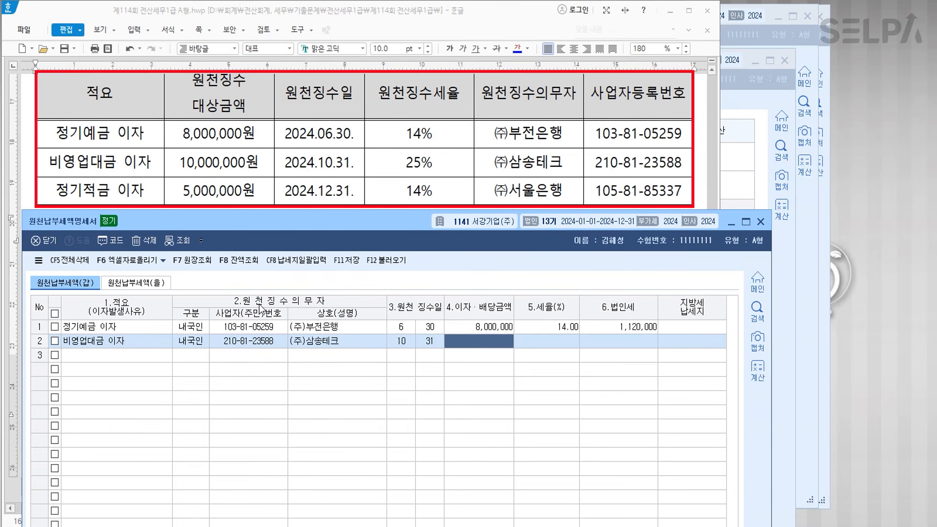
{"action": "type", "text": "10000000"}
{"action": "key", "text": "Return"}
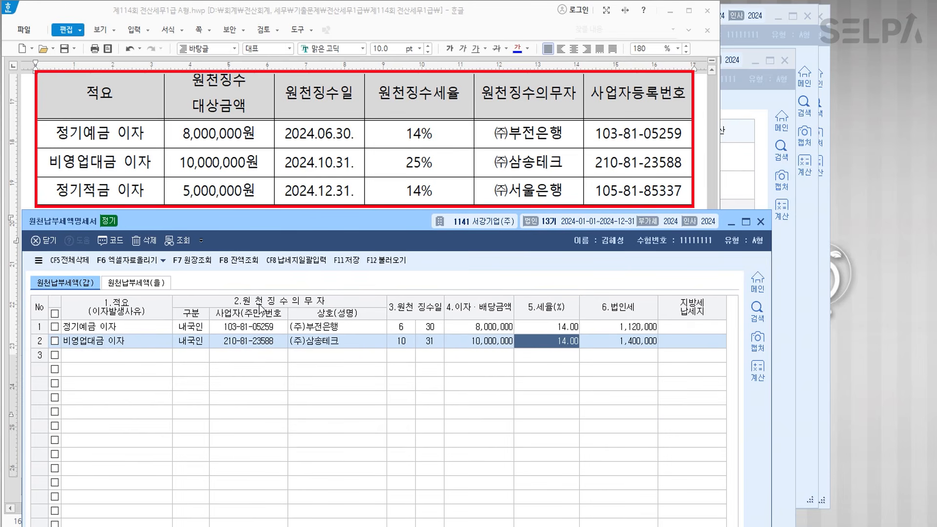
{"action": "type", "text": "25"}
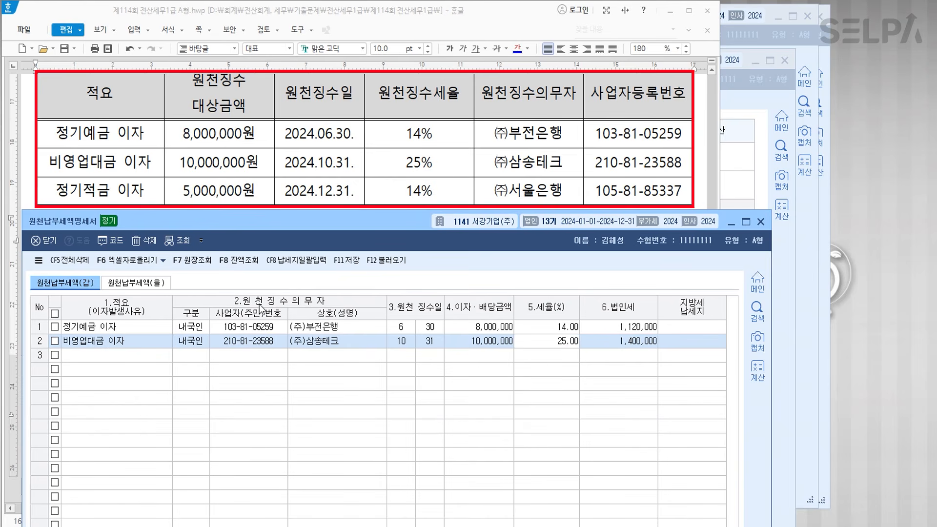
{"action": "key", "text": "Return"}
{"action": "key", "text": "Return"}
{"action": "key", "text": "Return"}
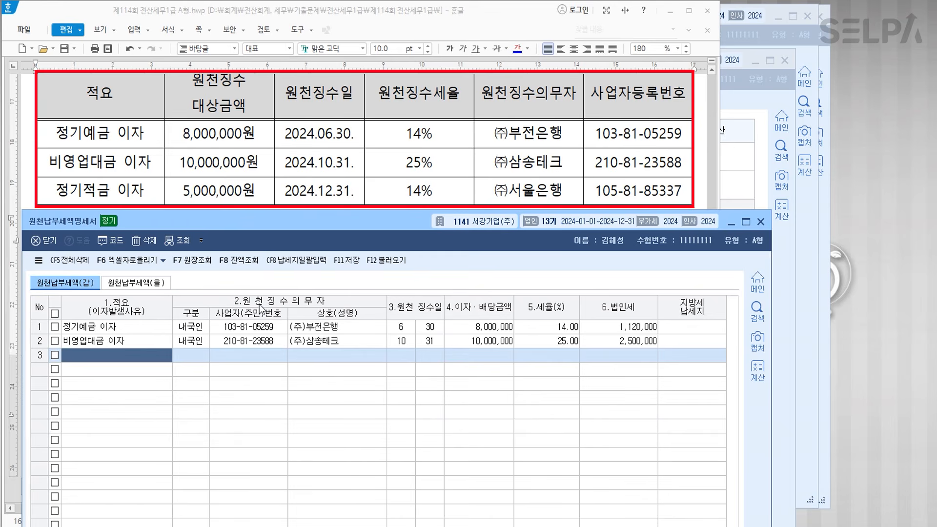
- Enter row 3: 정기적금 이자, (주)서울은행, 12/31, 5,000,000 at 14%, then save and close
{"action": "type", "text": "정기적금 이"}
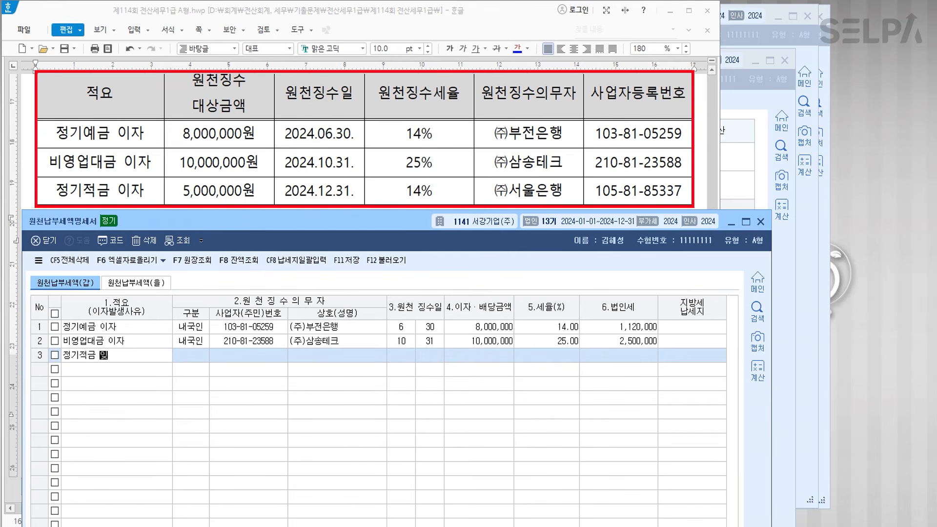
{"action": "type", "text": "자"}
{"action": "key", "text": "Return"}
{"action": "type", "text": "1"}
{"action": "key", "text": "Return"}
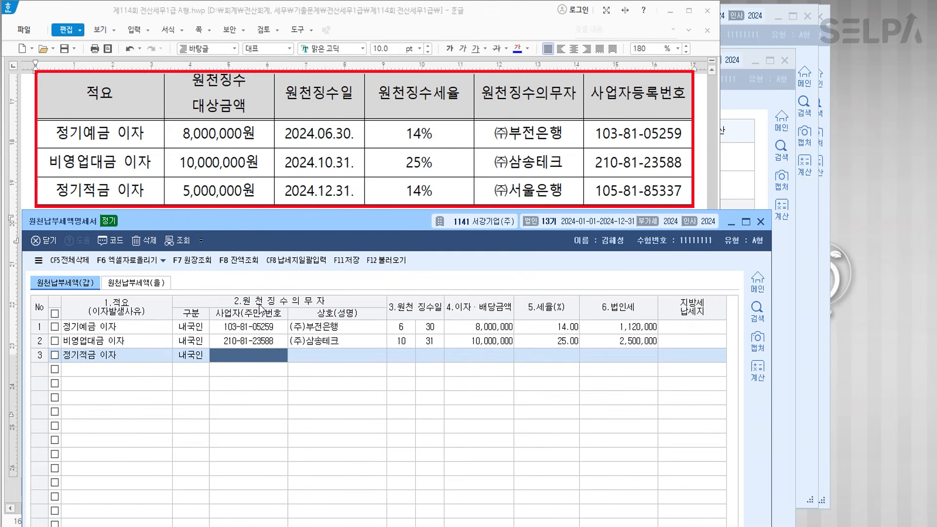
{"action": "key", "text": "F2"}
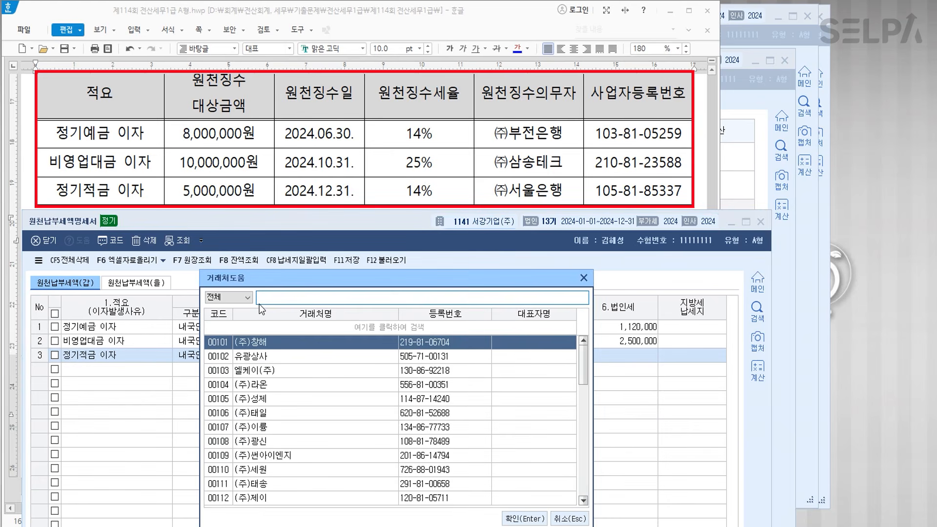
{"action": "type", "text": "서울"}
{"action": "key", "text": "Return"}
{"action": "type", "text": "12"}
{"action": "key", "text": "Return"}
{"action": "type", "text": "31"}
{"action": "key", "text": "Return"}
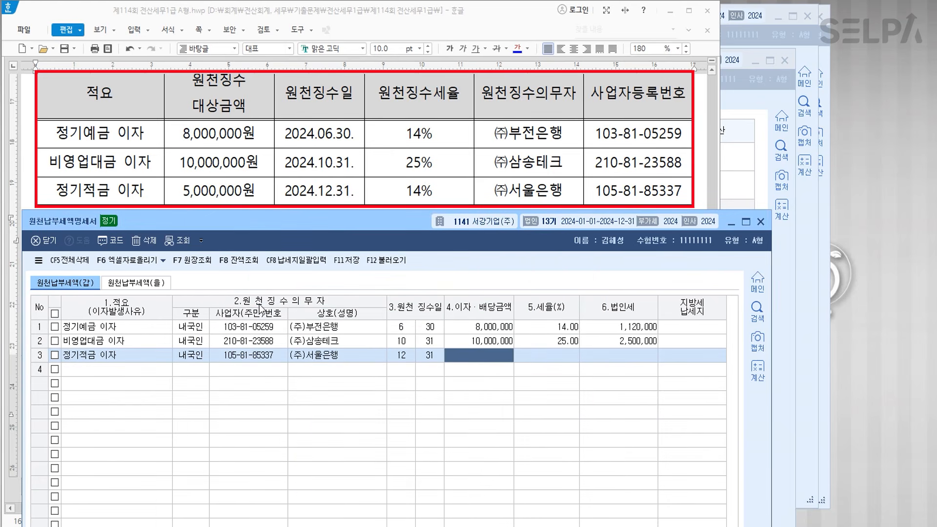
{"action": "type", "text": "5000000"}
{"action": "key", "text": "Return"}
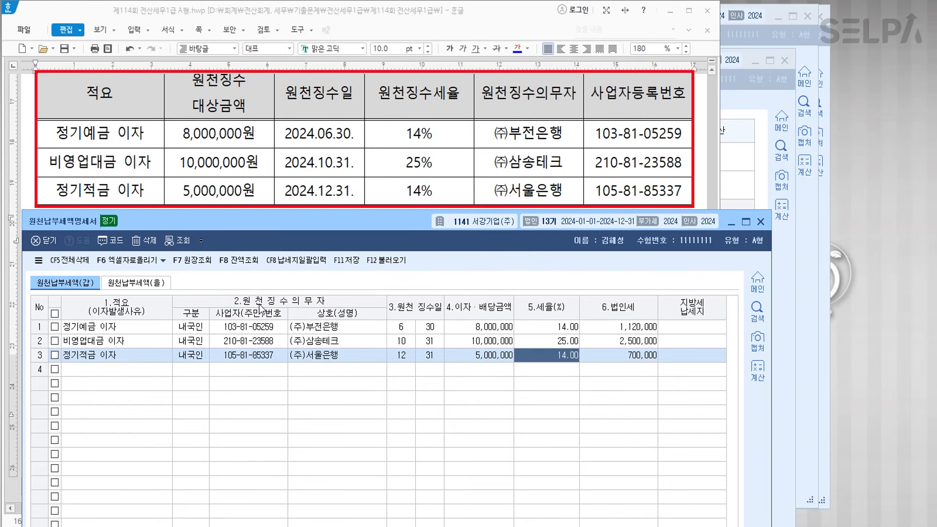
{"action": "key", "text": "Return"}
{"action": "key", "text": "Return"}
{"action": "key", "text": "Return"}
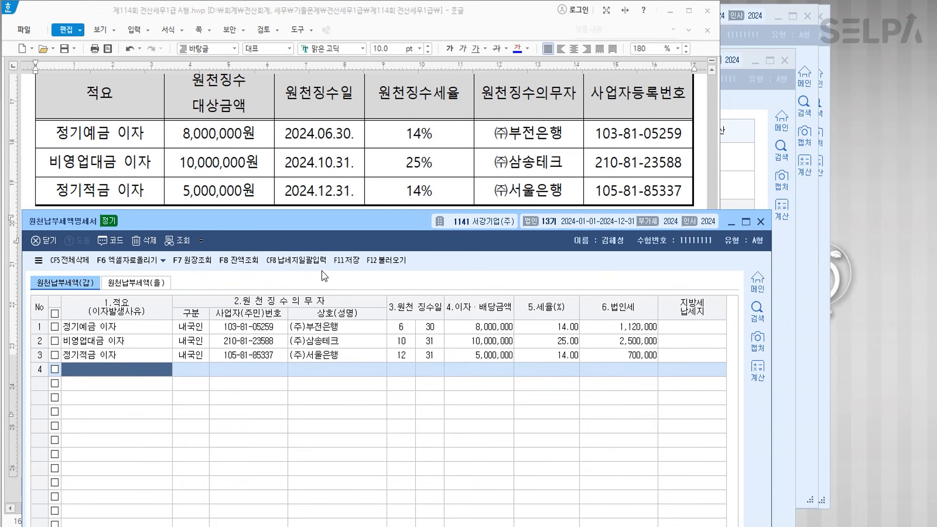
{"action": "left_click", "coordinate": [350, 262]}
{"action": "left_click", "coordinate": [759, 222]}
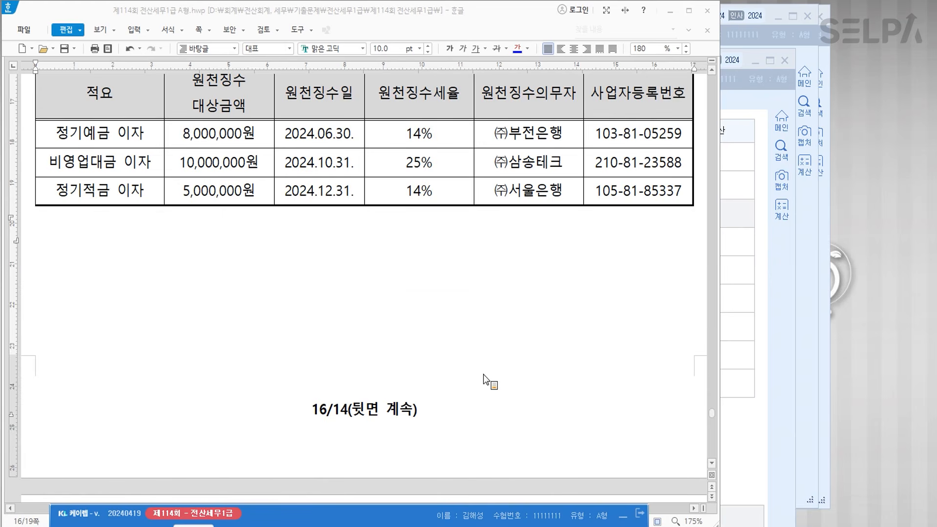